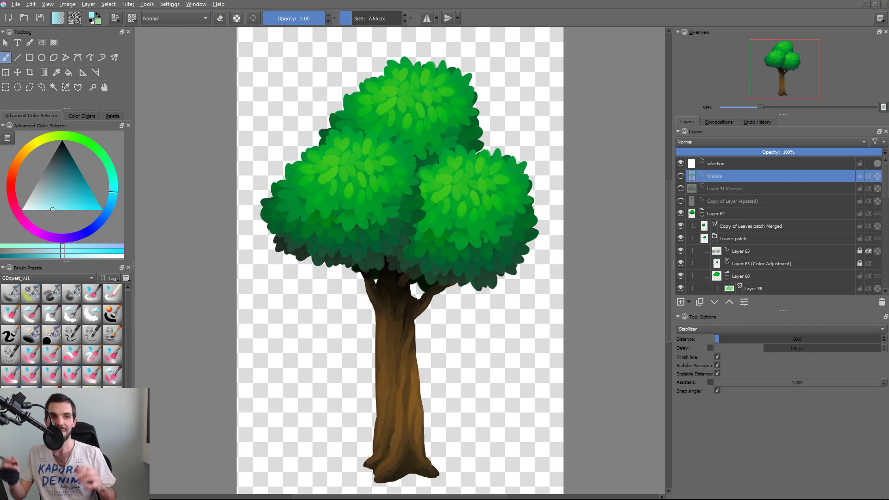
# Try moving the tree's upper foliage cluster up and away from the other leaves, and undo the last move.
pyautogui.moveTo(418, 251); pyautogui.dragTo(392, 258)
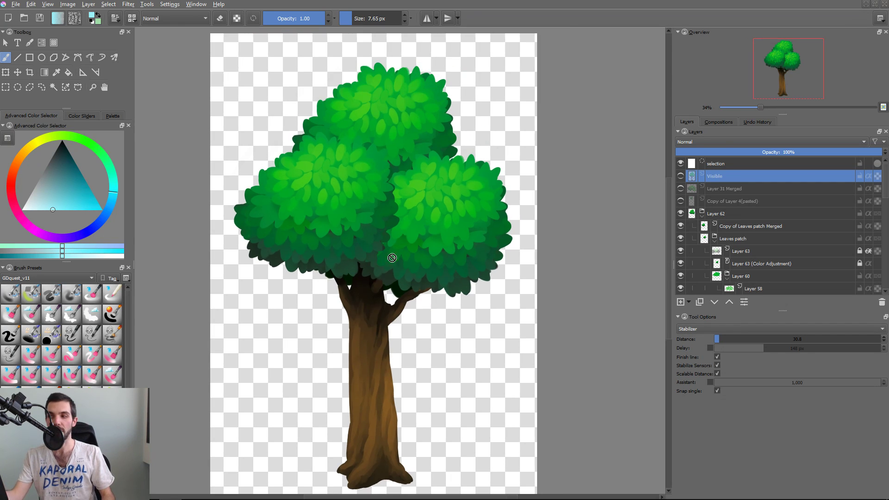
pyautogui.click(401, 102)
pyautogui.press('t')
pyautogui.moveTo(410, 169); pyautogui.dragTo(464, 139)
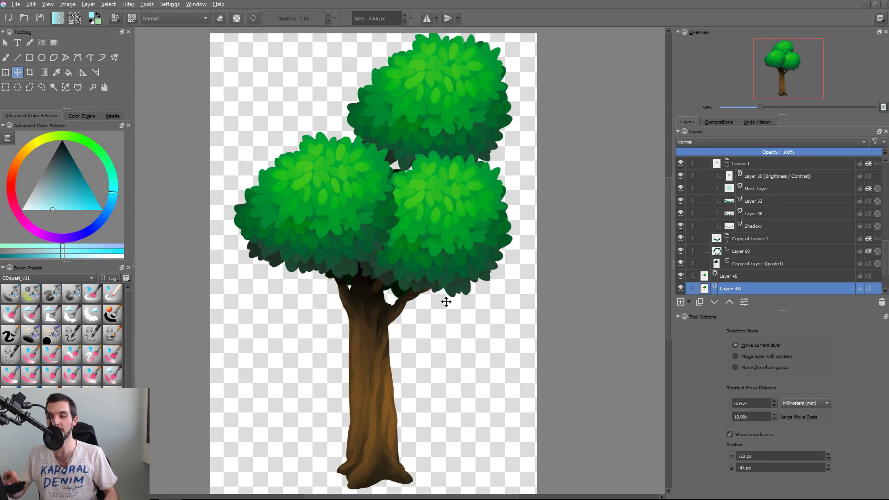
pyautogui.moveTo(447, 109); pyautogui.dragTo(440, 112)
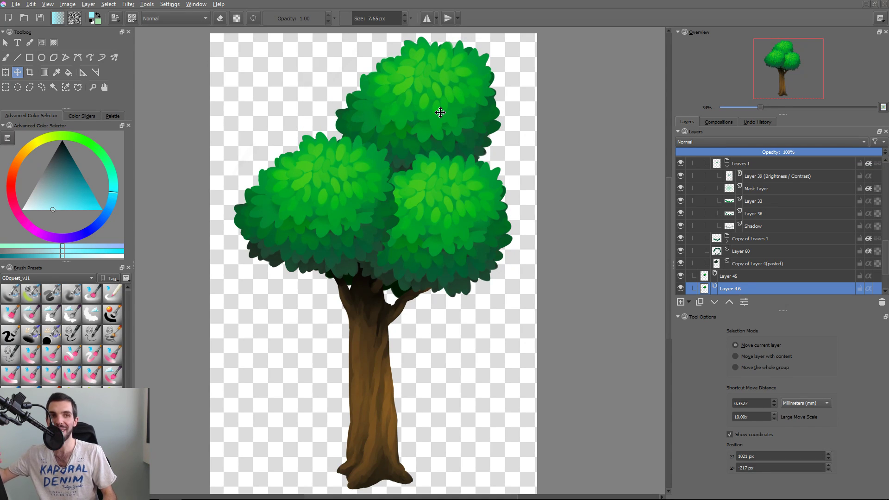
pyautogui.hotkey('ctrl', 'z')
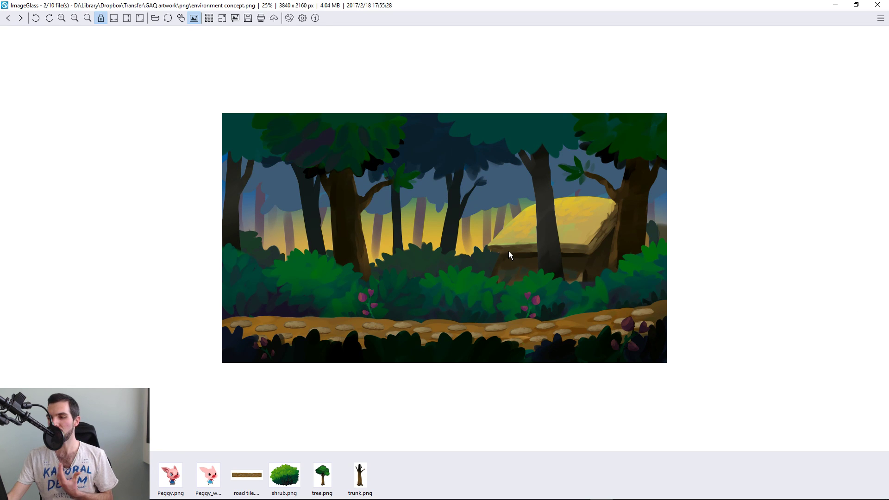
# Examine the forest environment concept painting up close in ImageGlass and switch back to Krita.
pyautogui.scroll(1, 509, 256)
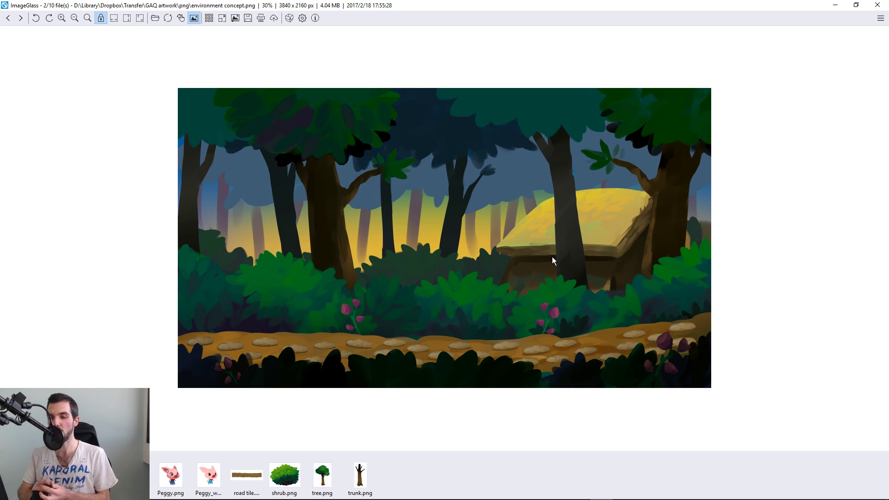
pyautogui.hotkey('alt', 'Tab')
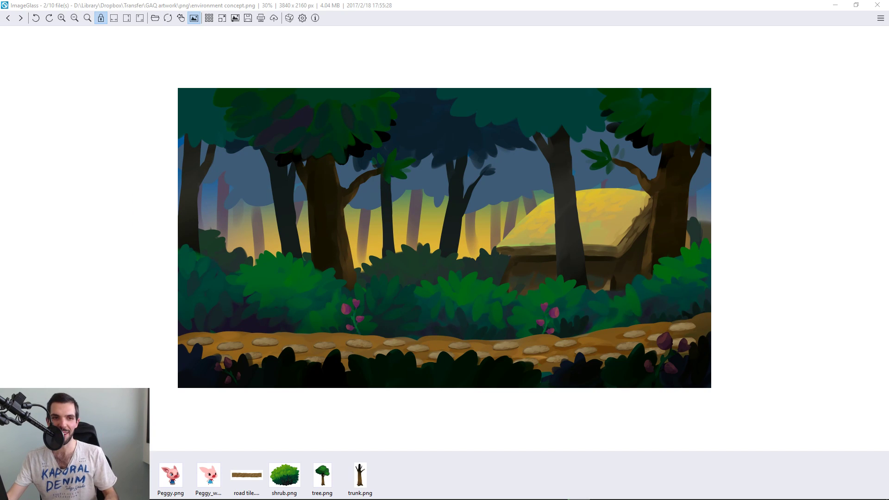
pyautogui.hotkey('alt', 'Tab')
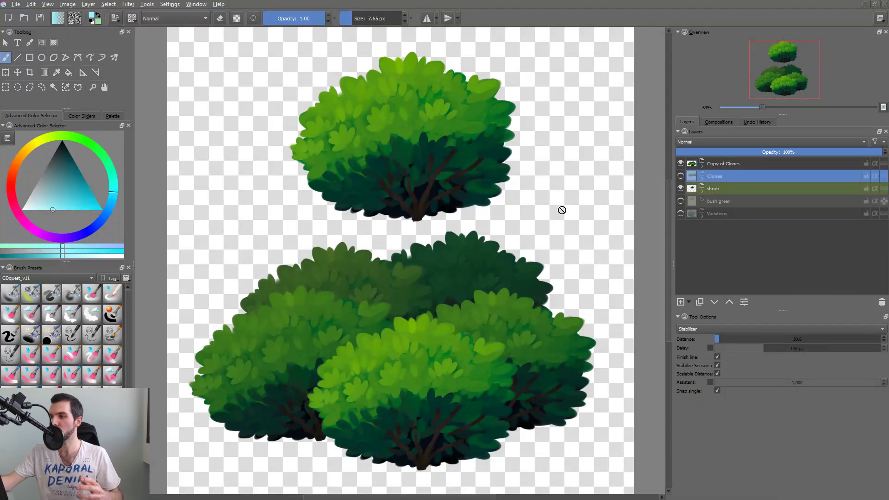
pyautogui.press('super+d')
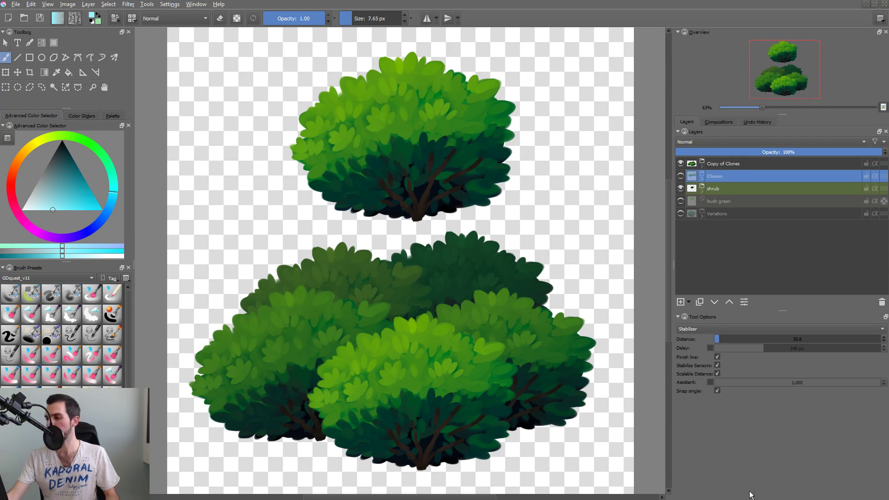
pyautogui.press('super')
pyautogui.press('super')
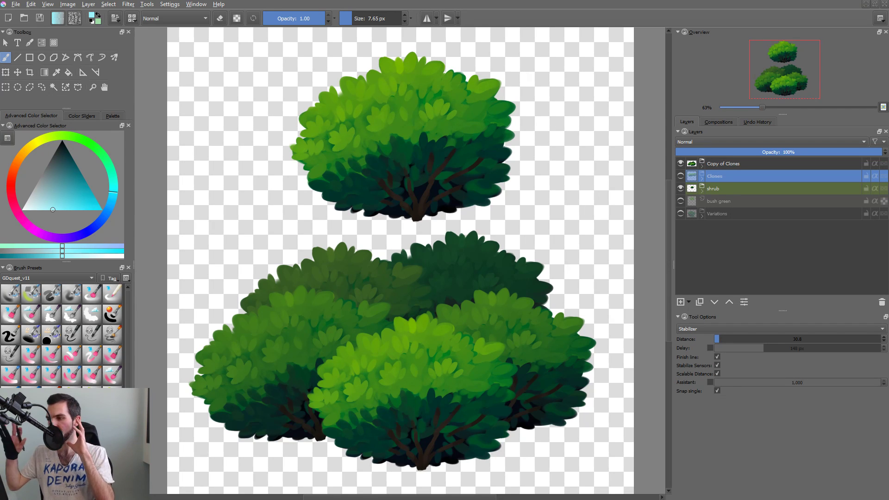
# Select the layer of the dark bush at the back of the group and move that bush up and to the right.
pyautogui.moveTo(399, 323); pyautogui.dragTo(392, 322)
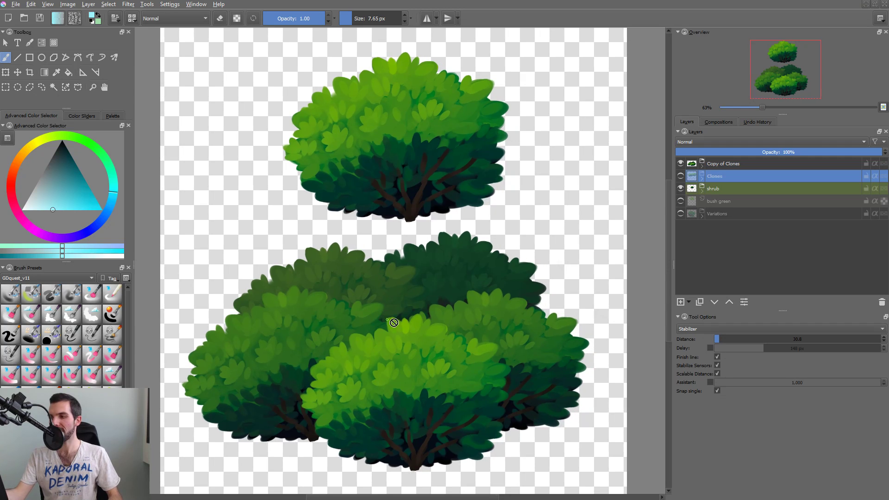
pyautogui.press('r')
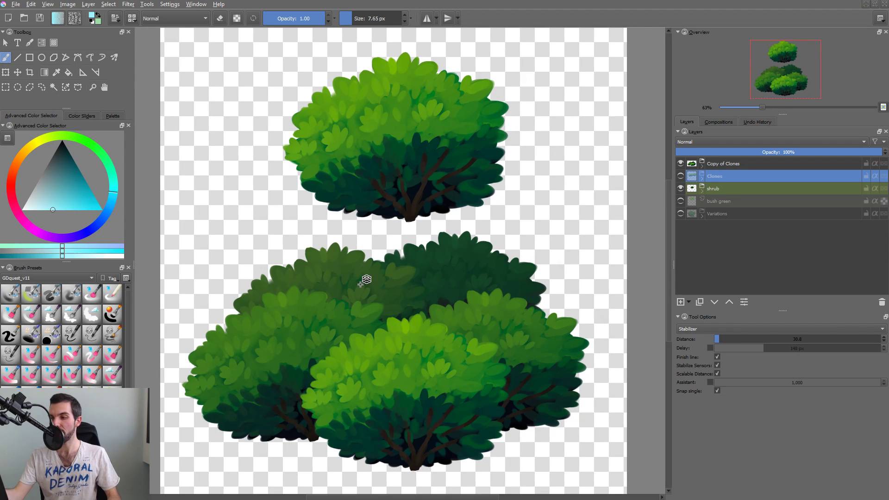
pyautogui.click(364, 282)
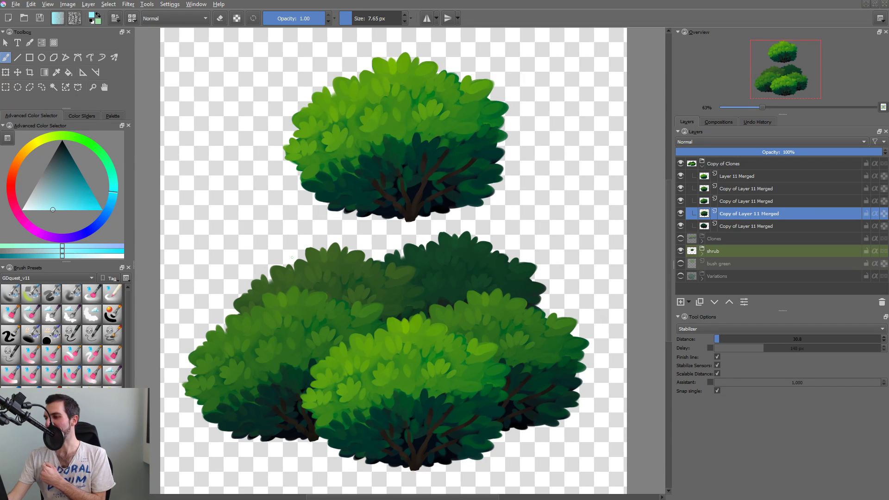
pyautogui.moveTo(452, 231); pyautogui.dragTo(444, 232)
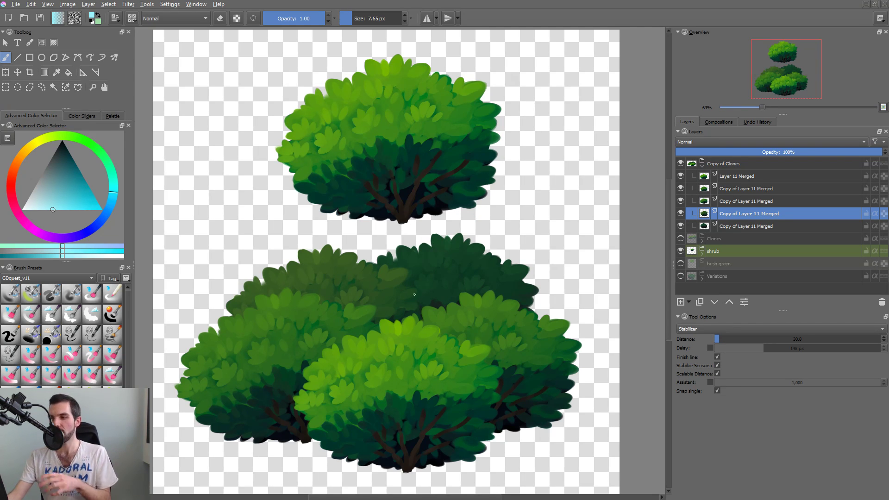
pyautogui.moveTo(422, 286); pyautogui.dragTo(441, 284)
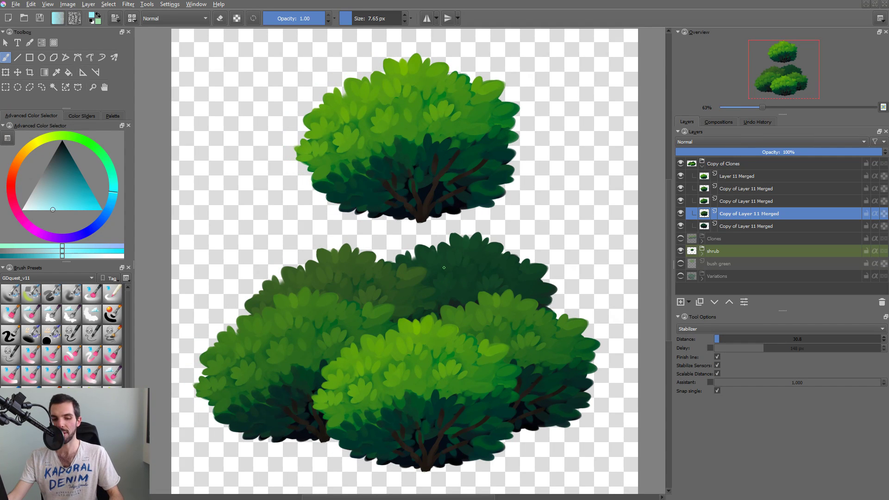
pyautogui.press('2')
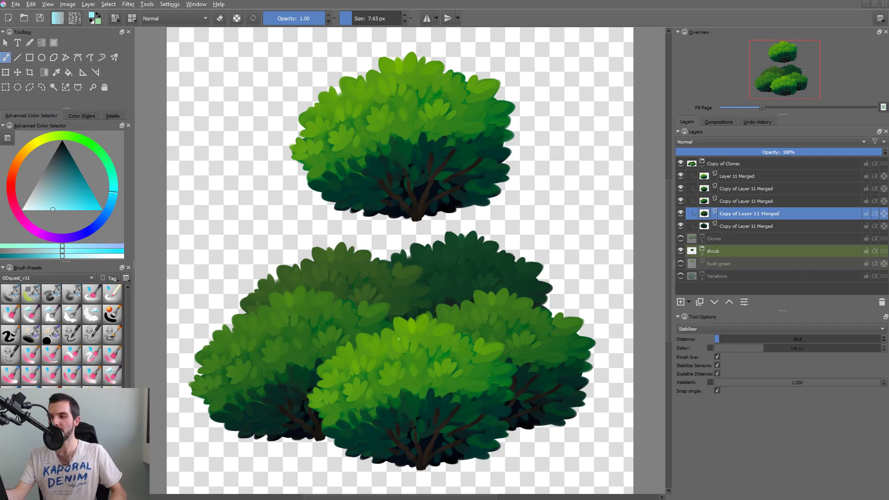
pyautogui.press('pagedown')
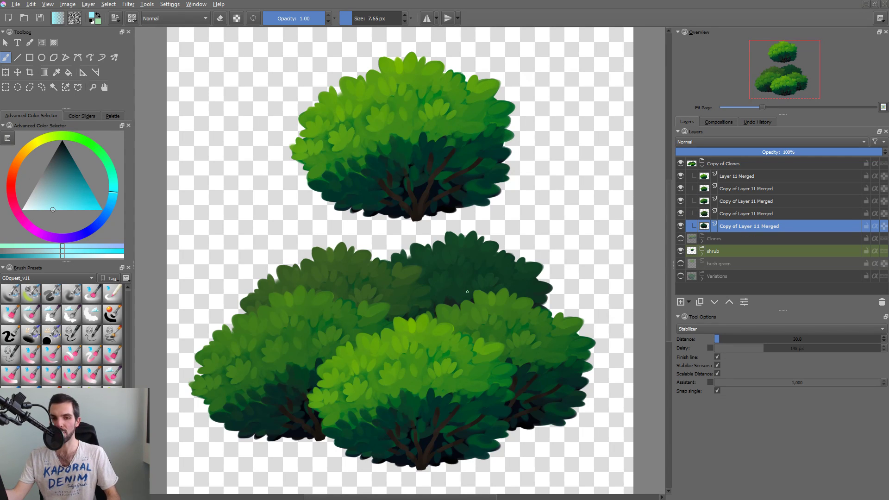
pyautogui.press('t')
pyautogui.moveTo(472, 278); pyautogui.dragTo(537, 264)
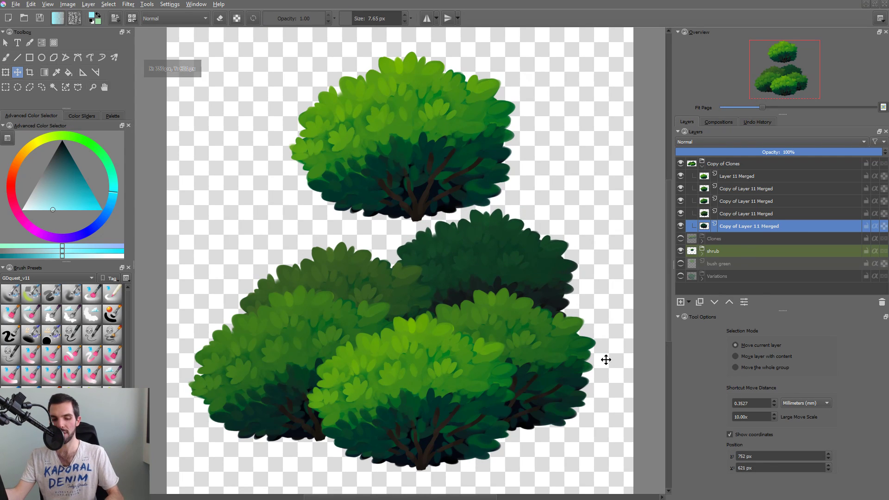
# Try darkening the back bush with an HSV/HSL adjustment at lightness -40.
pyautogui.hotkey('ctrl', 'u')
pyautogui.moveTo(432, 140); pyautogui.dragTo(761, 147)
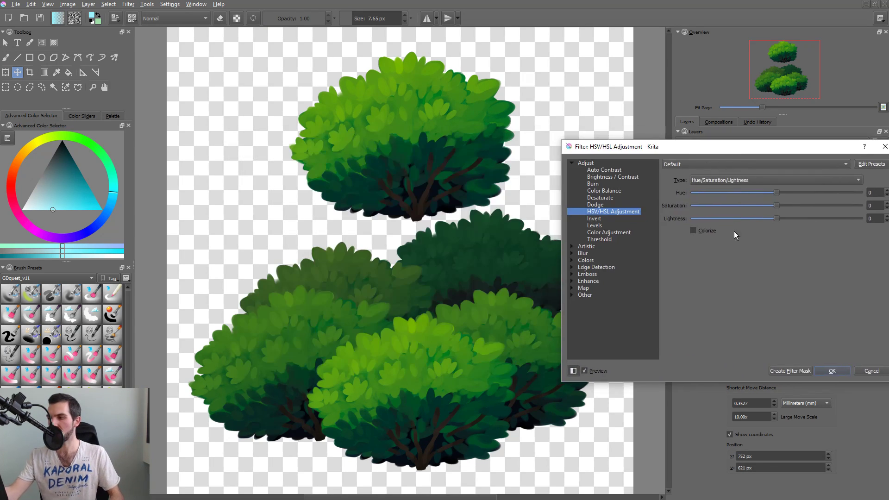
pyautogui.moveTo(775, 218); pyautogui.dragTo(742, 225)
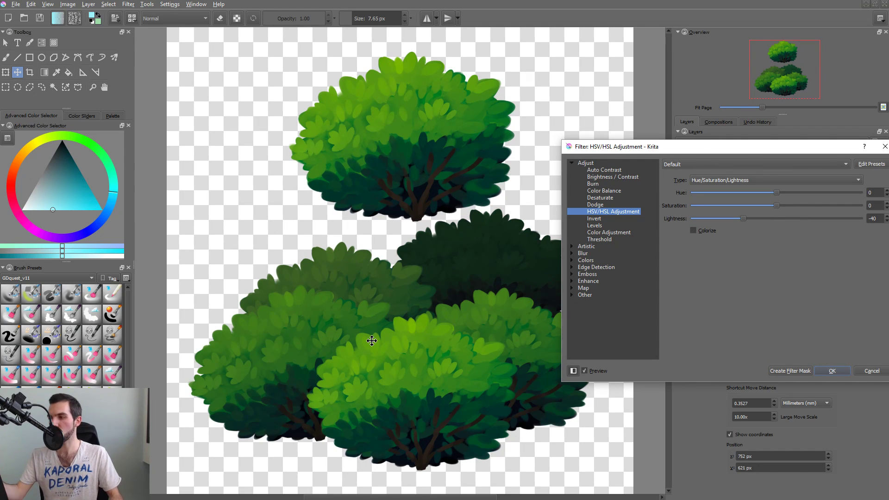
pyautogui.press('Return')
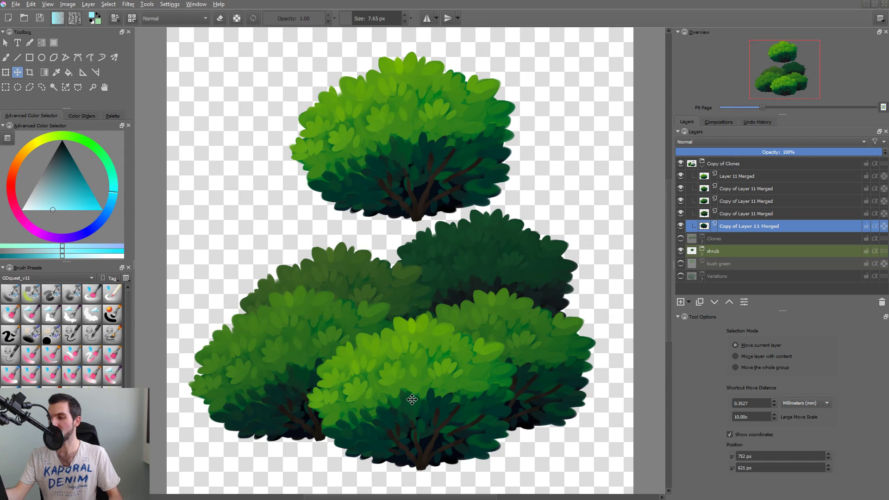
# Select the front bush's layer, pick a muted yellow painting colour and activate the Gradient tool.
pyautogui.click(418, 376)
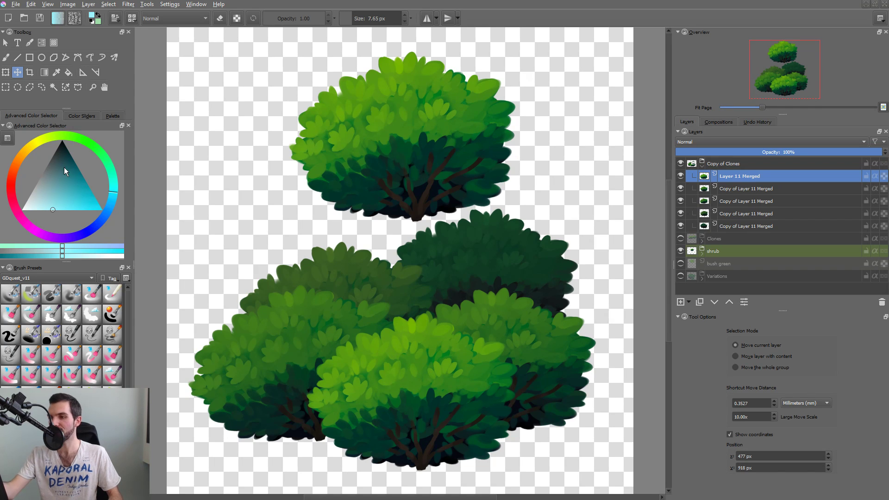
pyautogui.click(48, 193)
pyautogui.click(30, 146)
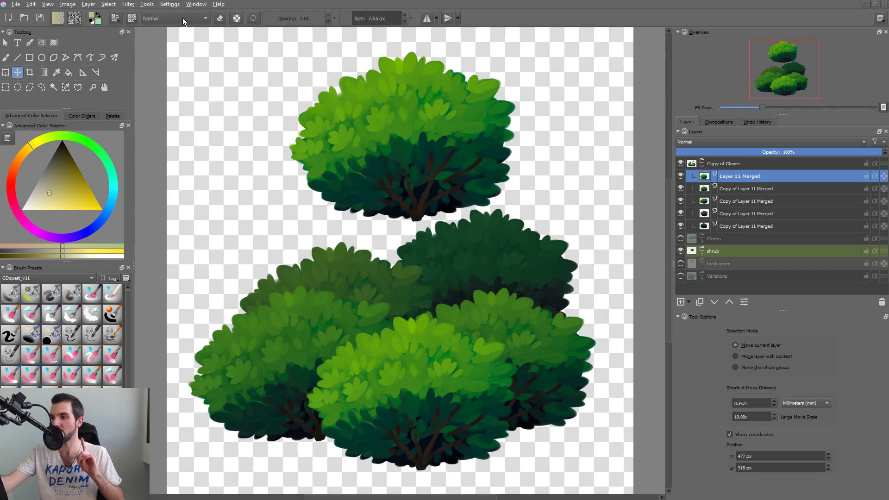
pyautogui.press('b')
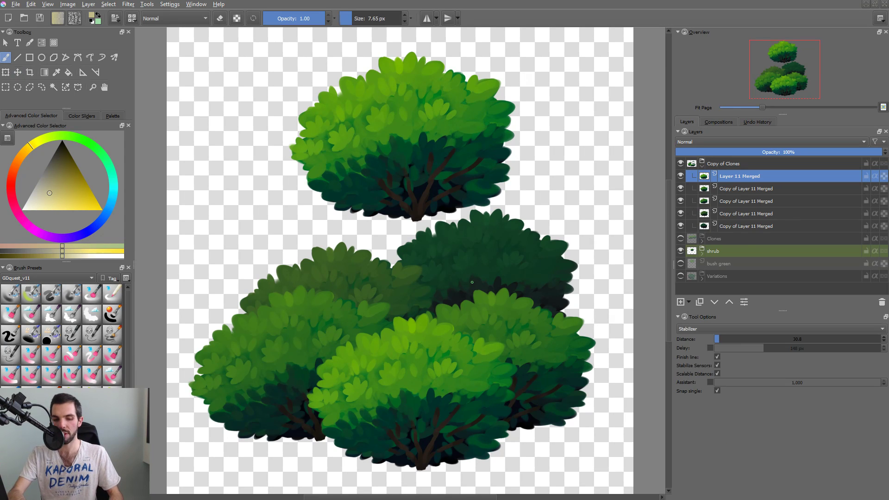
pyautogui.press('g')
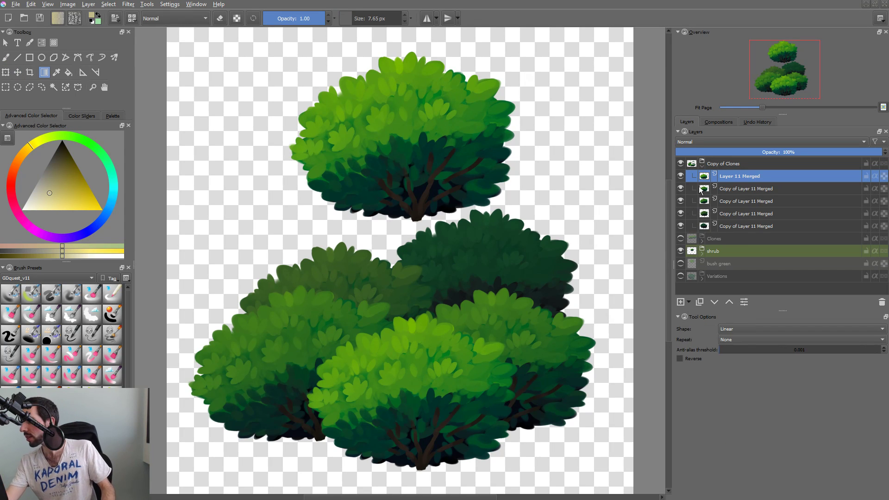
# Hide and show the Copy of Clones group to check which bushes it contains.
pyautogui.click(725, 163)
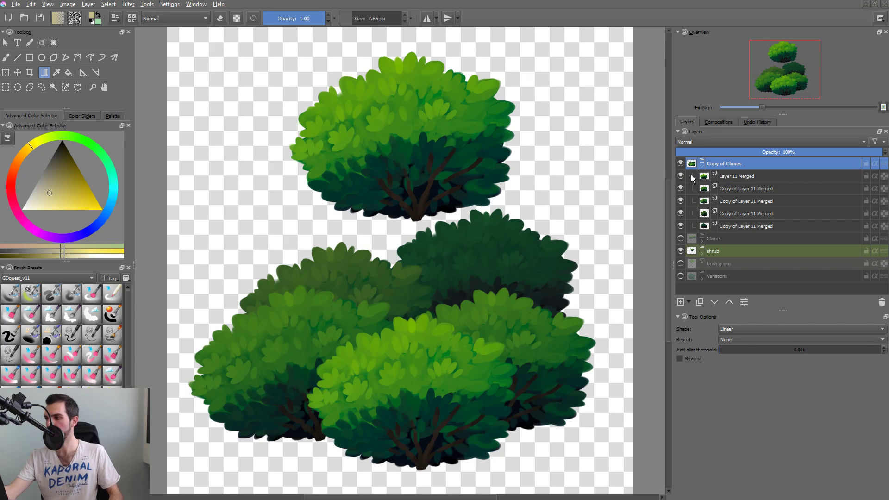
pyautogui.click(680, 163)
pyautogui.click(680, 164)
pyautogui.click(680, 163)
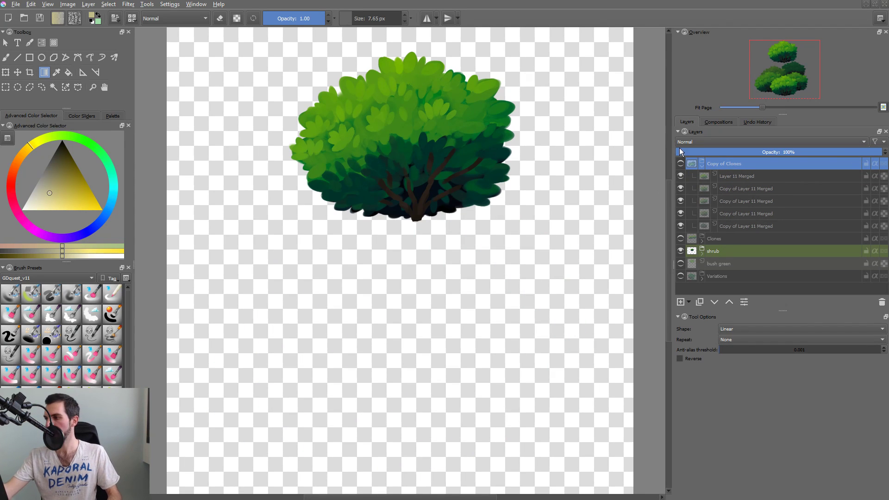
pyautogui.click(680, 164)
# Duplicate the front bush's Layer 11 Merged, group the copy and merge that group into a single layer.
pyautogui.click(727, 177)
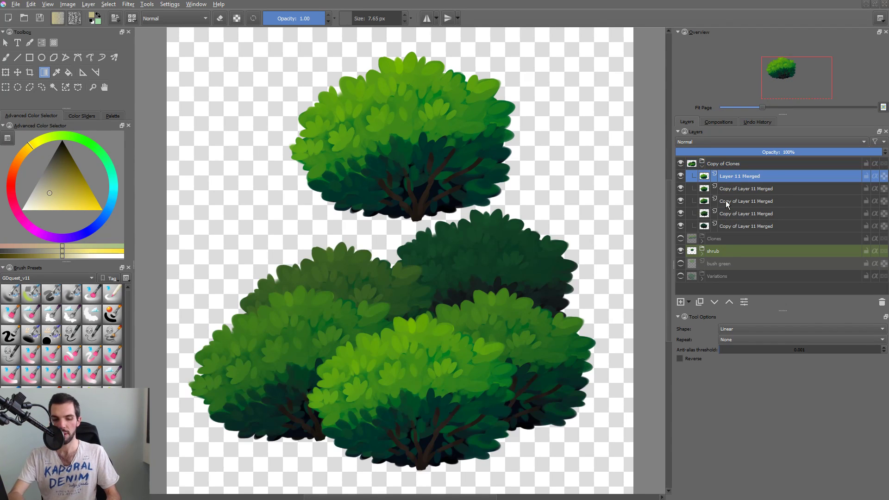
pyautogui.hotkey('ctrl', 'j')
pyautogui.hotkey('ctrl', 'g')
pyautogui.click(728, 173)
pyautogui.hotkey('ctrl', 'e')
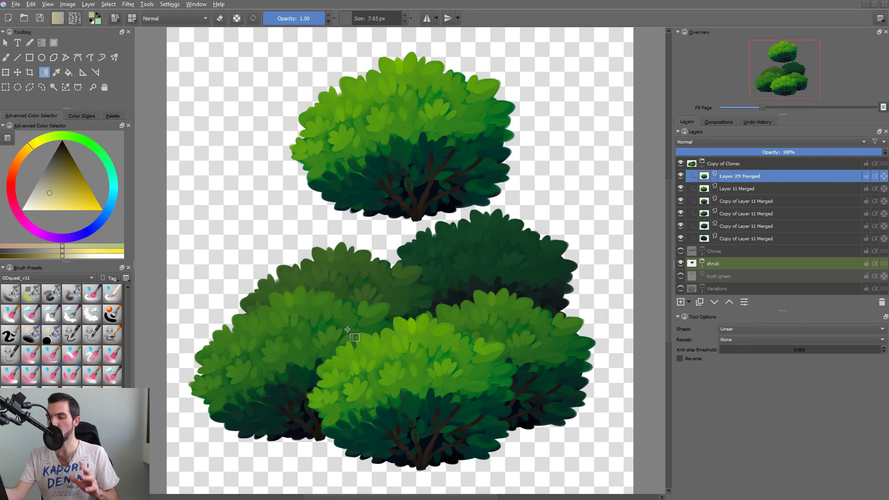
# Turn on alpha preservation and set the painting blending mode to Color Dodge.
pyautogui.press('a')
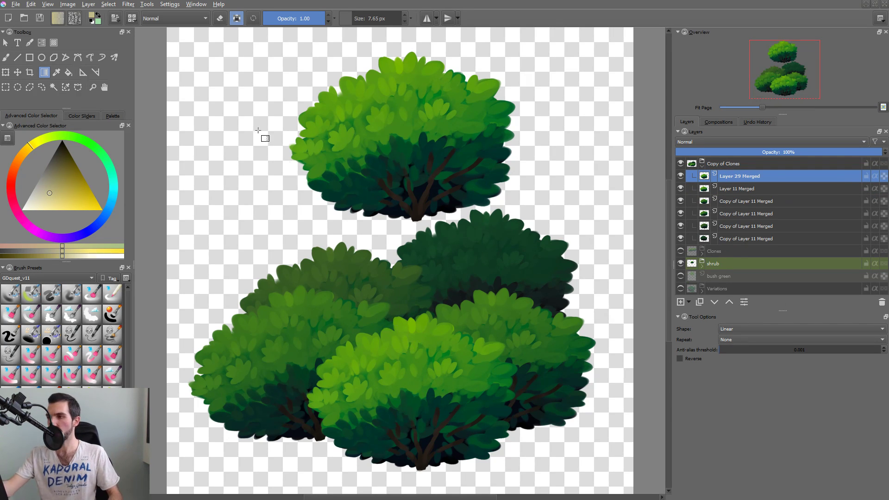
pyautogui.click(179, 21)
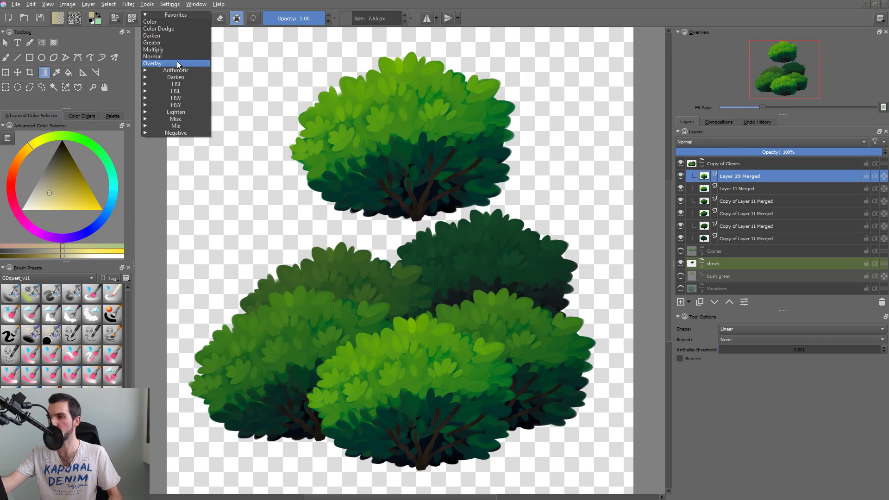
pyautogui.click(177, 29)
# Try several linear yellow gradients from above the front bush down towards its base, undoing each one.
pyautogui.moveTo(398, 230); pyautogui.dragTo(419, 453)
pyautogui.hotkey('ctrl', 'z')
pyautogui.moveTo(392, 172); pyautogui.dragTo(403, 371)
pyautogui.hotkey('ctrl', 'z')
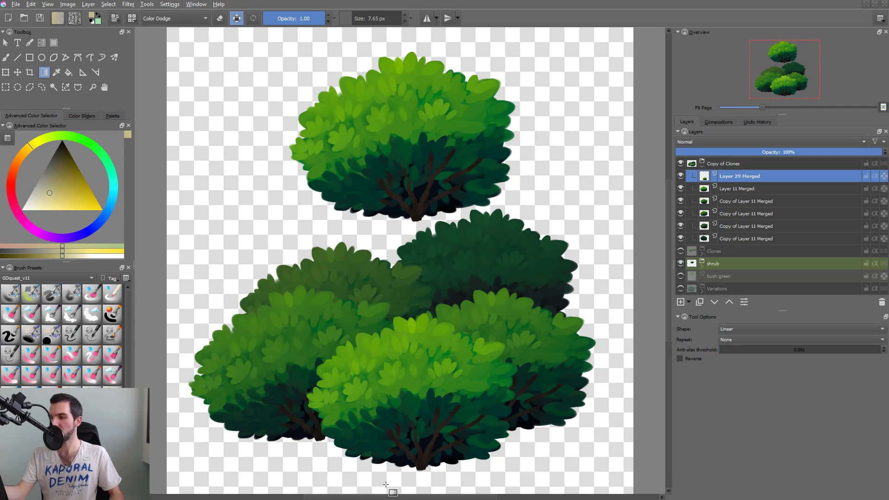
pyautogui.moveTo(387, 205); pyautogui.dragTo(417, 452)
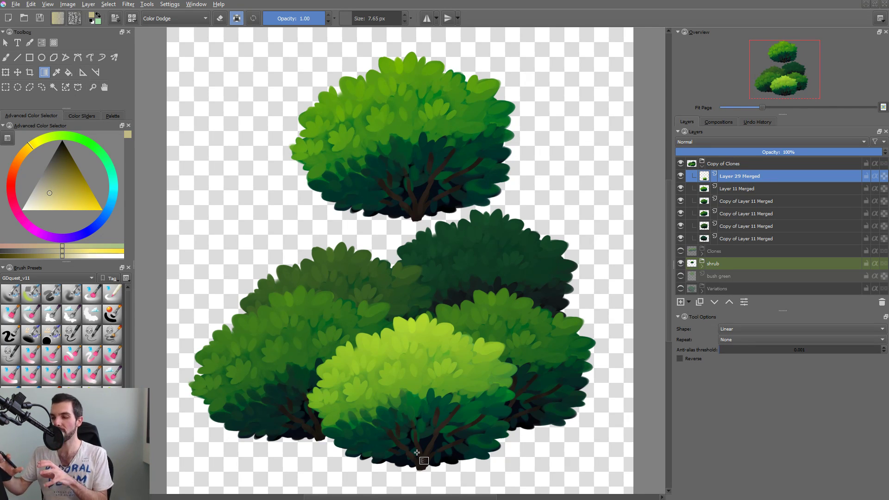
pyautogui.hotkey('ctrl', 'z')
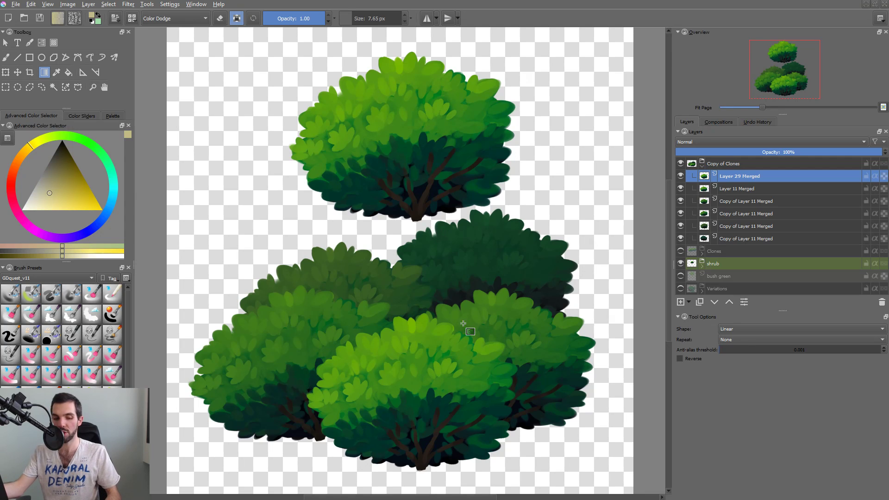
# Close the bushes document without saving its changes.
pyautogui.moveTo(436, 287); pyautogui.dragTo(426, 292)
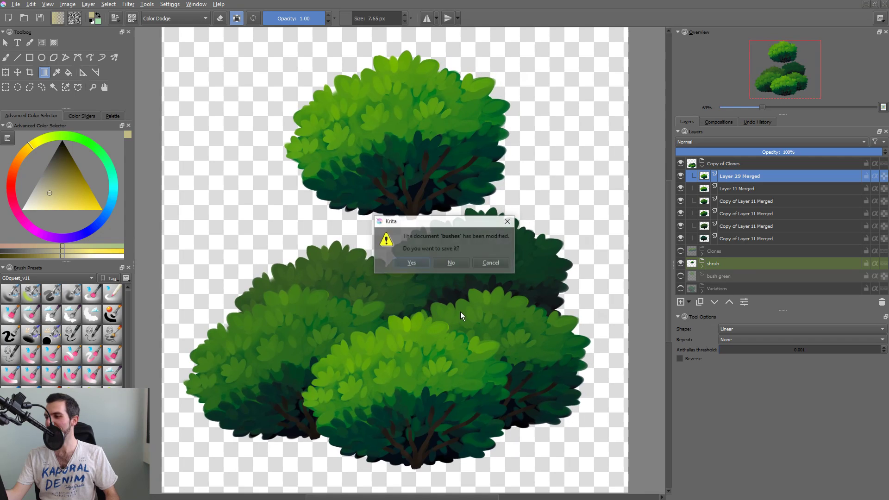
pyautogui.click(452, 263)
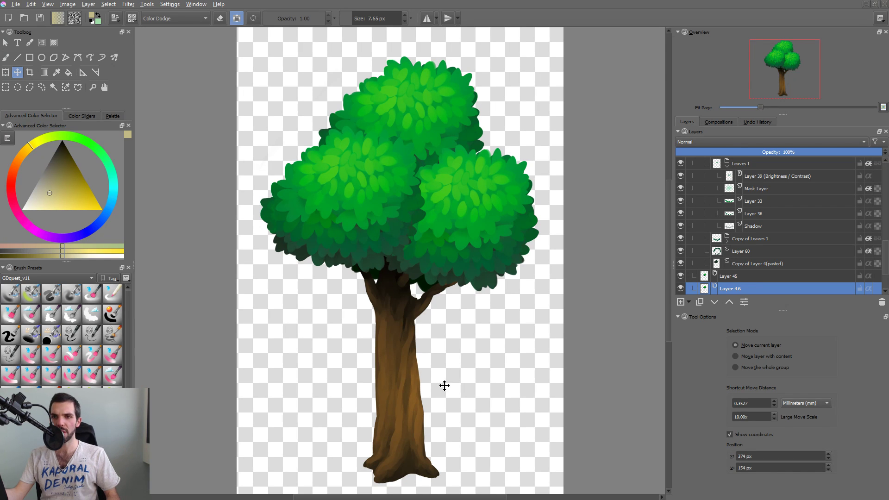
pyautogui.press('super')
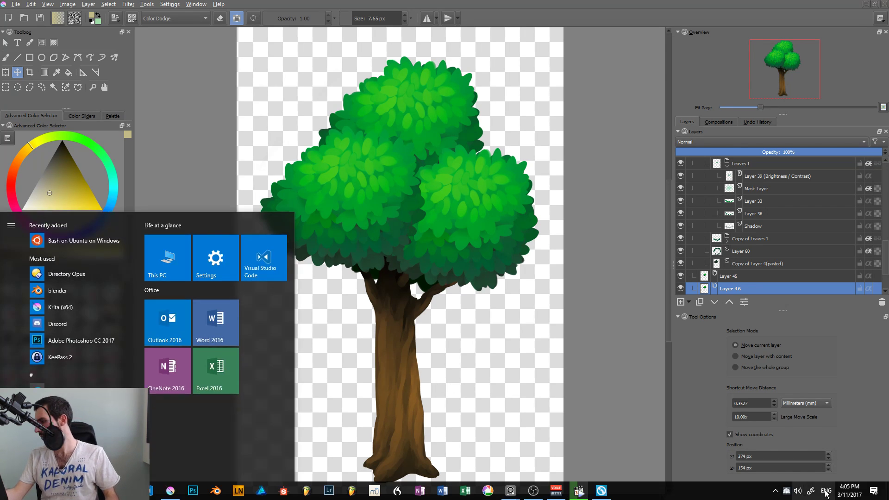
pyautogui.click(854, 495)
pyautogui.click(653, 413)
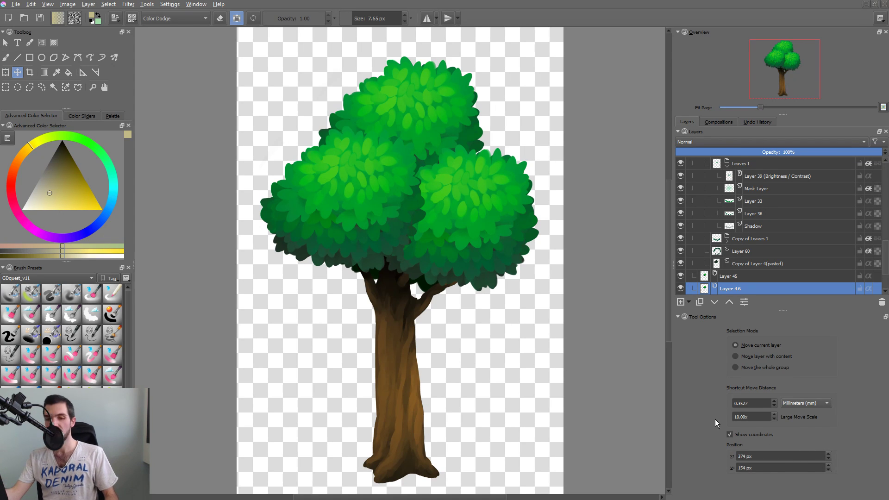
pyautogui.press('super')
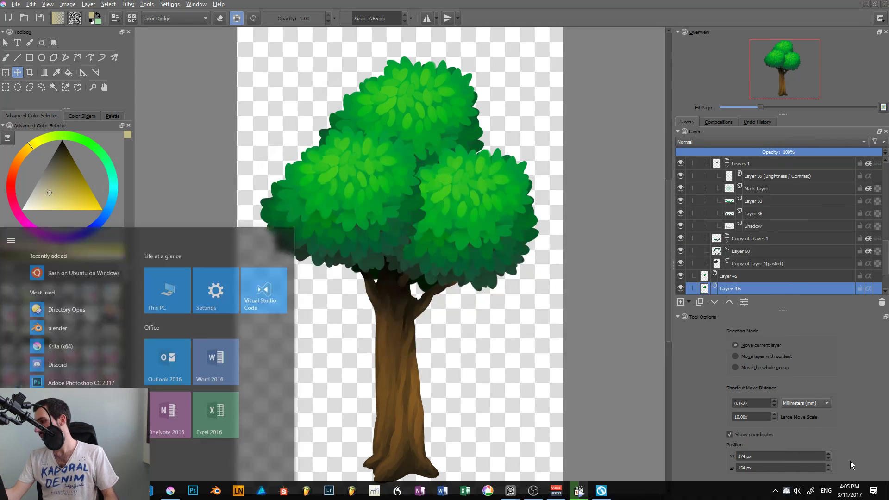
pyautogui.press('super')
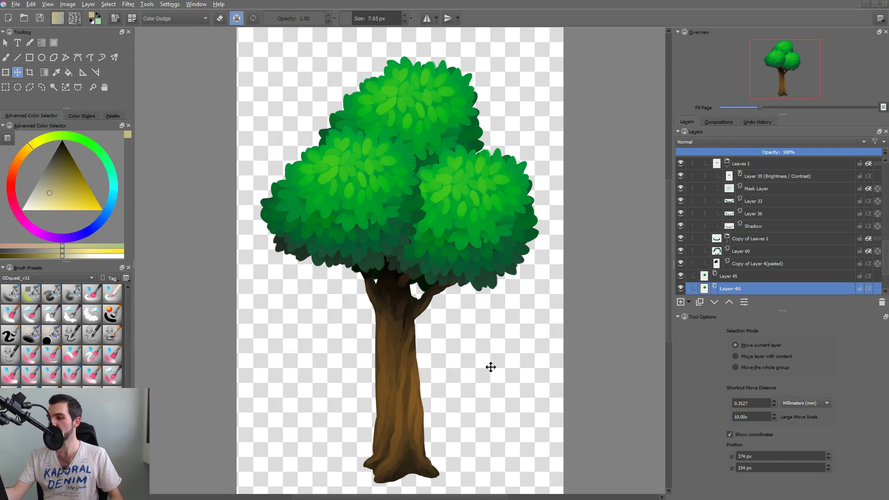
# Select the brush preset with a 213.27 px size from the GDquest_v11 set.
pyautogui.click(116, 376)
pyautogui.scroll(-1, 72, 296)
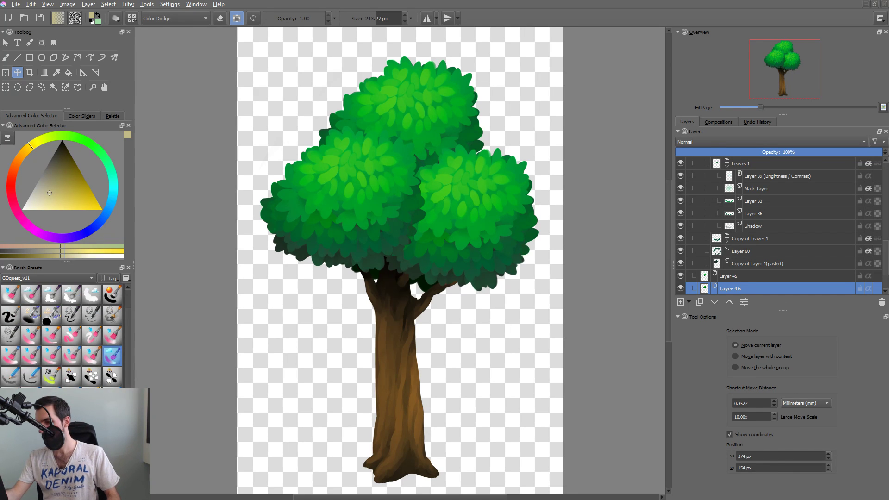
pyautogui.scroll(1, 128, 316)
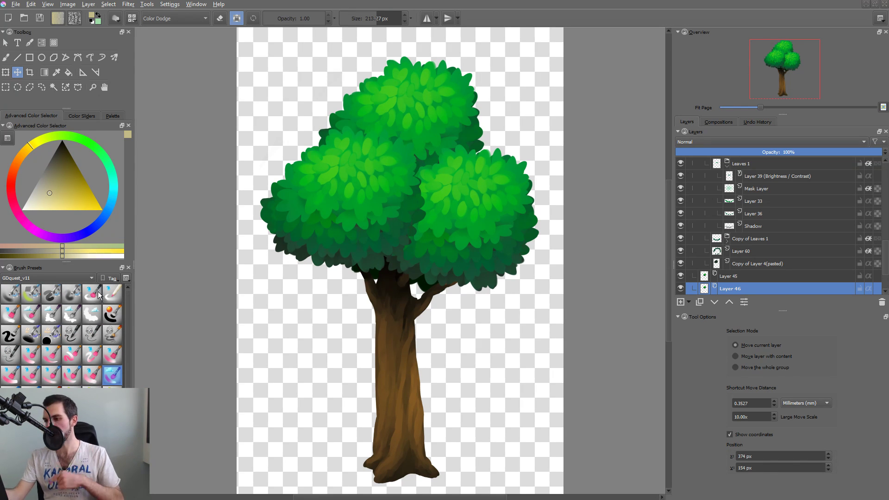
# Look at the brushes in the GDquest_Natural_v2 set and return to the GDquest_v11 set.
pyautogui.click(72, 278)
pyautogui.click(74, 269)
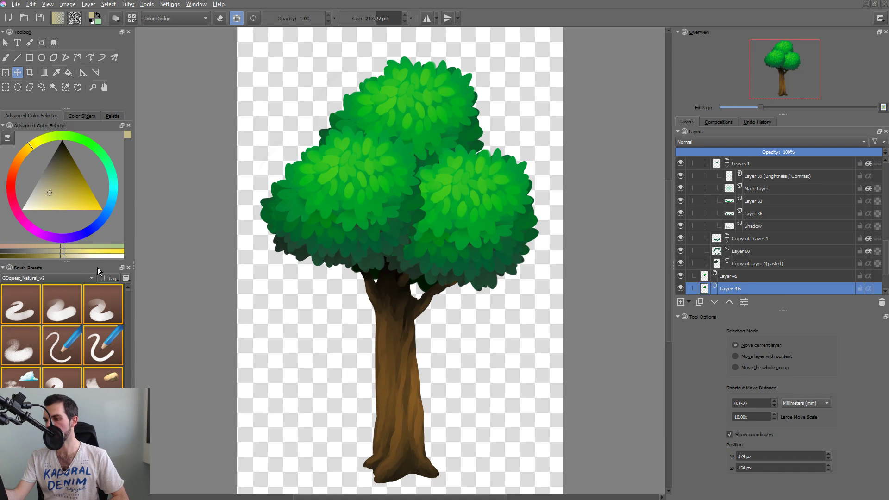
pyautogui.click(65, 277)
pyautogui.click(62, 281)
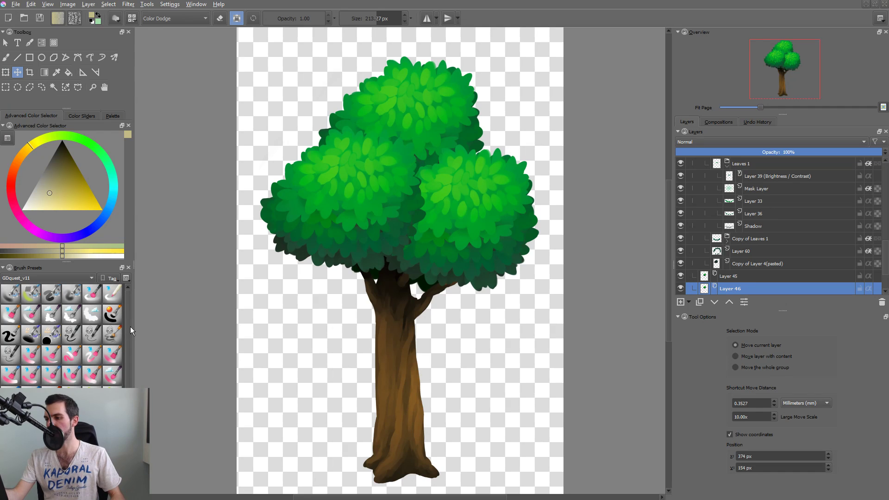
pyautogui.scroll(-1, 130, 327)
pyautogui.scroll(1, 127, 349)
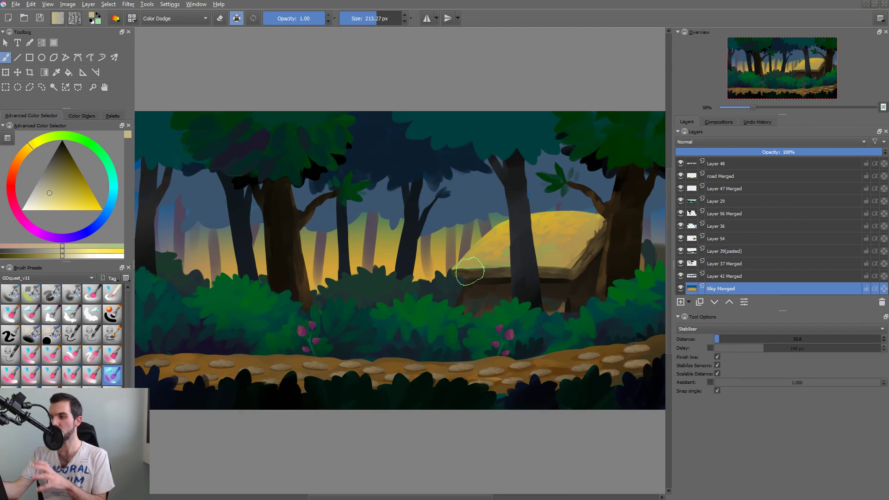
# Try moving the midground bushes on Layer 29 up over the tree trunks, and undo the move.
pyautogui.moveTo(497, 319); pyautogui.dragTo(487, 321)
pyautogui.press('2')
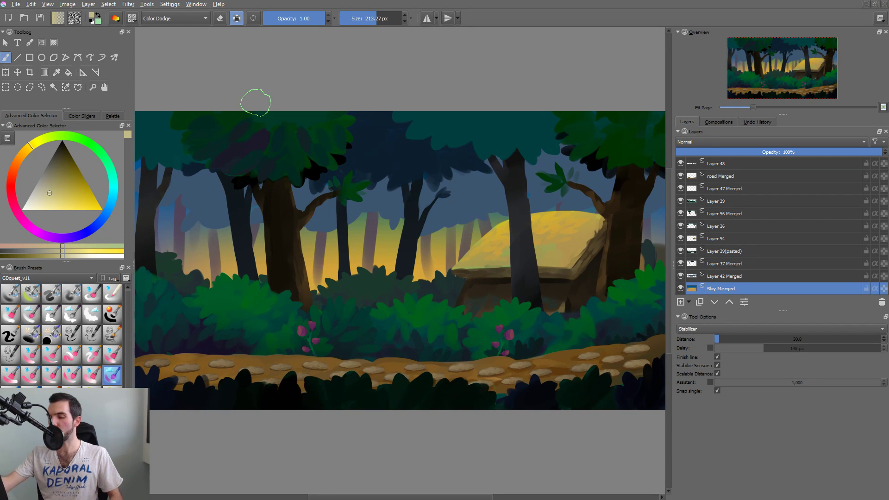
pyautogui.press('r')
pyautogui.click(420, 321)
pyautogui.press('t')
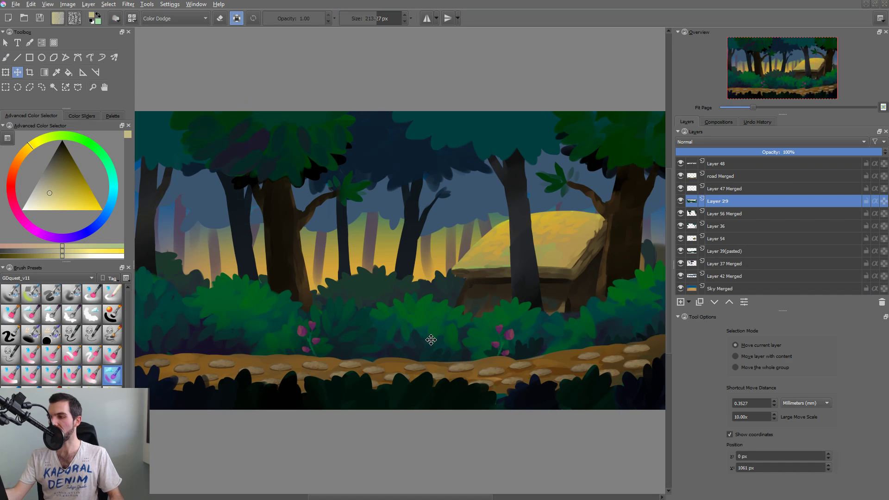
pyautogui.moveTo(431, 339); pyautogui.dragTo(442, 226)
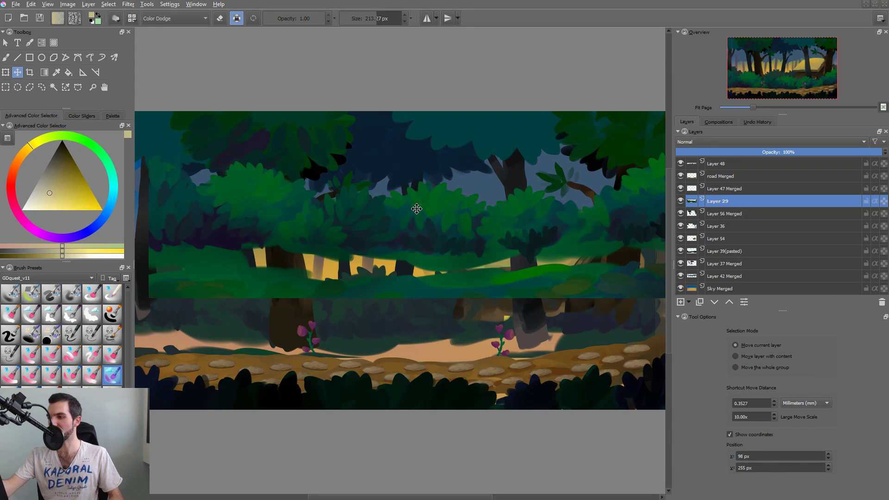
pyautogui.hotkey('ctrl', 'z')
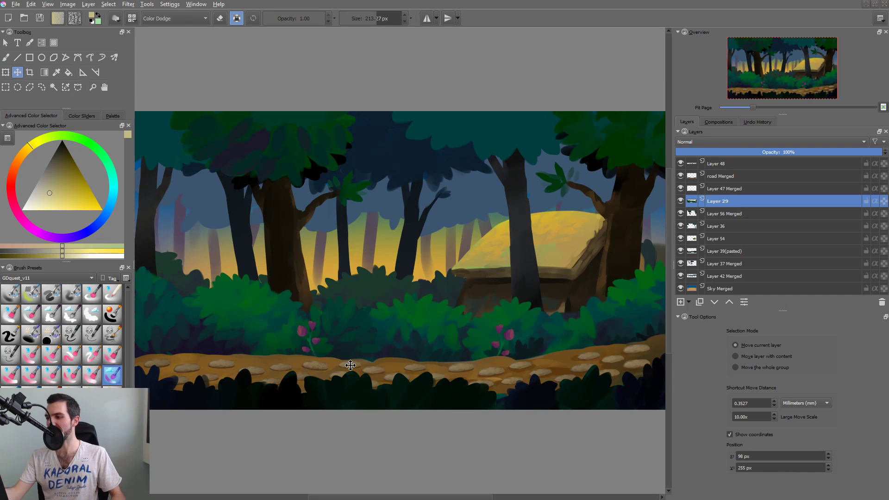
# Set the brush blending mode to Normal and try test strokes on the midground bushes, undoing them.
pyautogui.press('b')
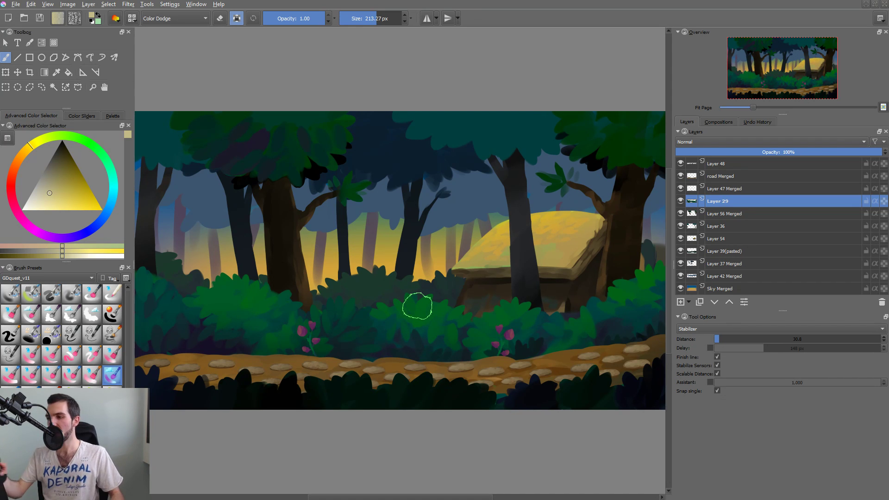
pyautogui.moveTo(414, 327); pyautogui.dragTo(460, 351)
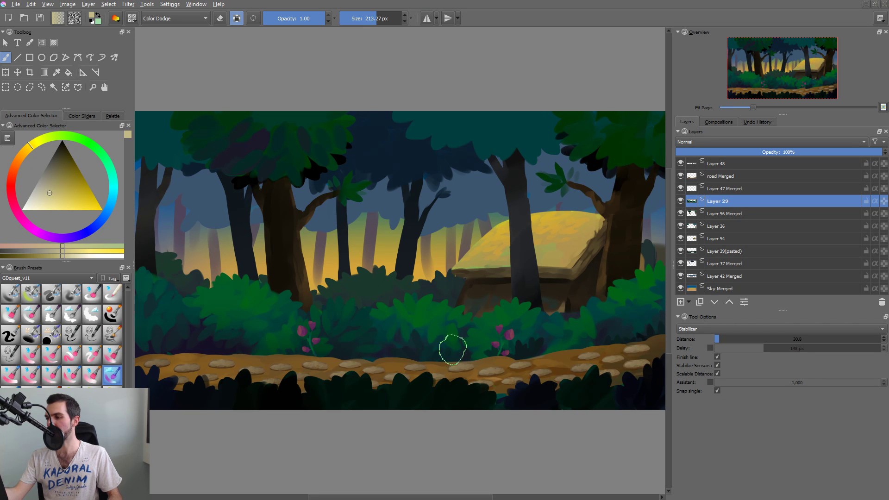
pyautogui.moveTo(408, 340)
pyautogui.mouseDown()
pyautogui.moveTo(450, 335)
pyautogui.moveTo(384, 333)
pyautogui.mouseUp()
pyautogui.hotkey('ctrl', 'z')
pyautogui.hotkey('alt', 'shift', 'n')
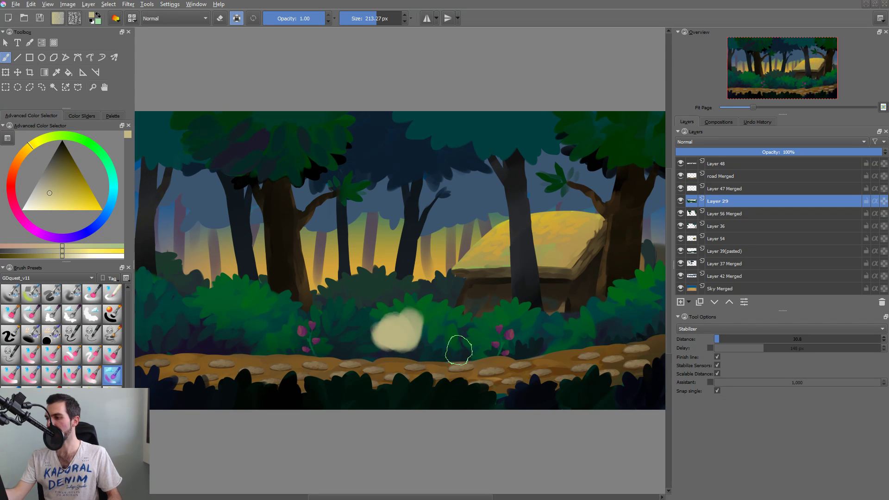
pyautogui.hotkey('ctrl', 'z')
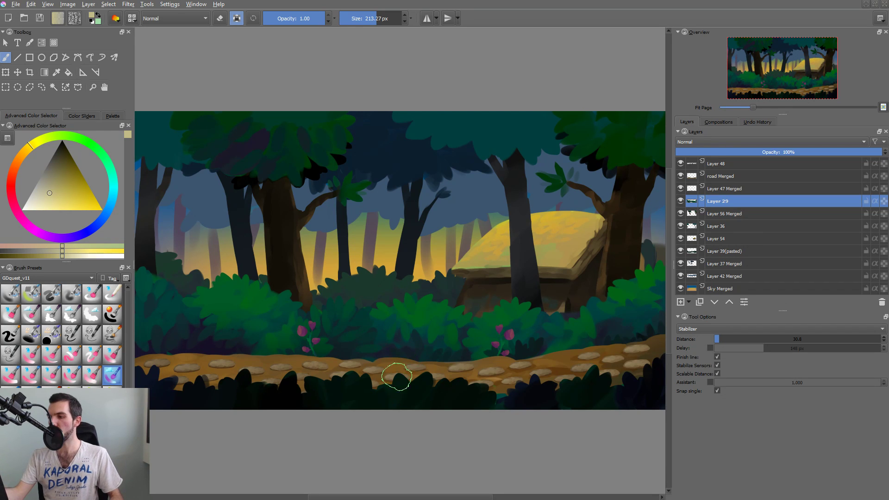
# Examine how the forest scene is split into layers by picking its foreground, bushes, large trees, background trunks and distant trees on the canvas.
pyautogui.click(401, 406)
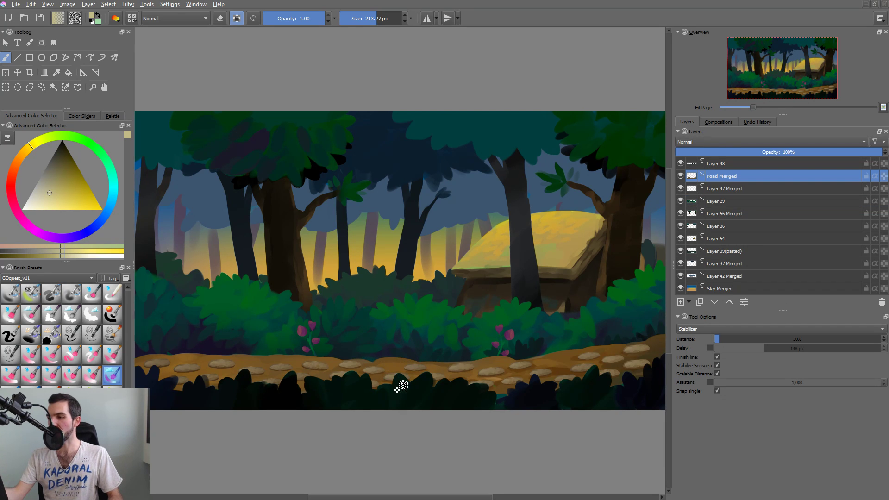
pyautogui.click(399, 401)
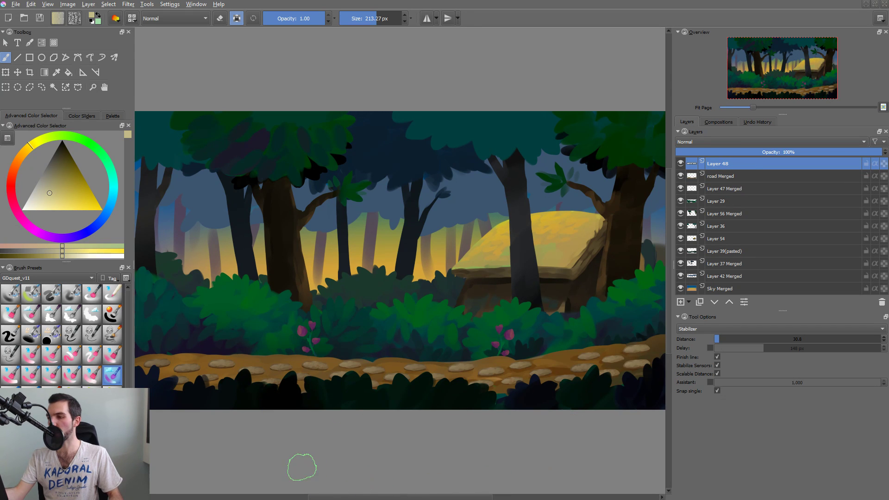
pyautogui.click(377, 283)
pyautogui.click(378, 284)
pyautogui.click(410, 312)
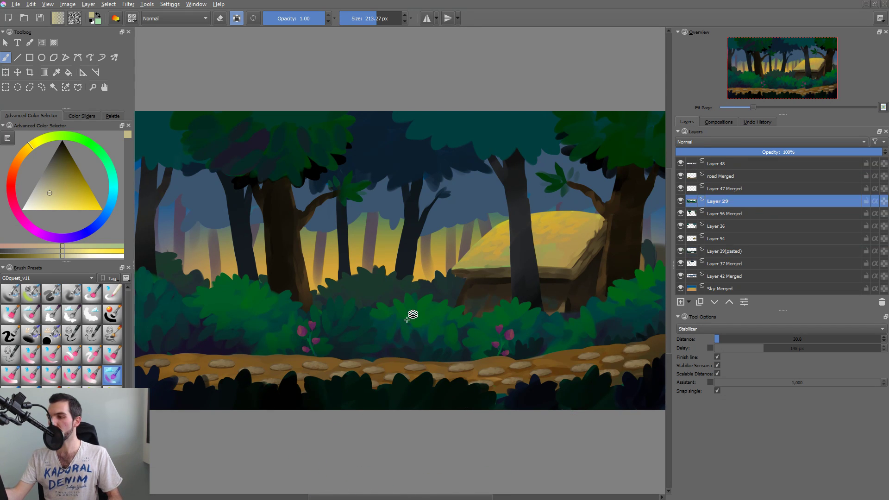
pyautogui.click(414, 324)
pyautogui.click(397, 303)
pyautogui.click(397, 303)
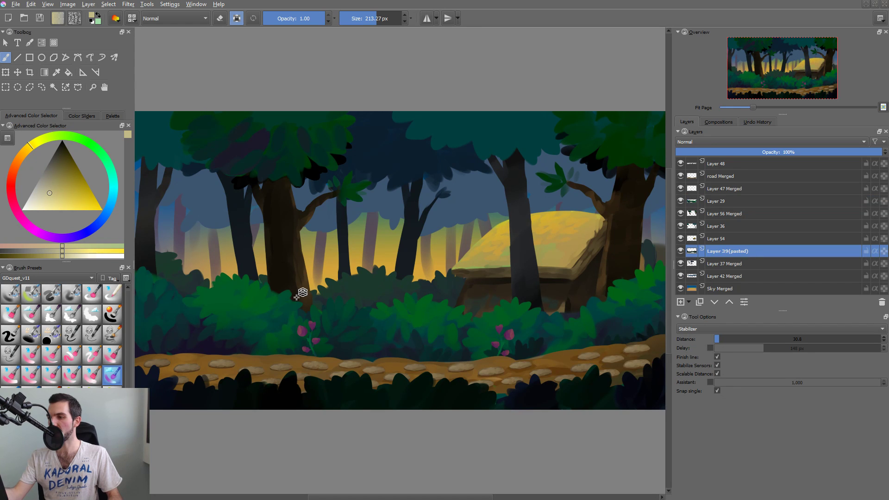
pyautogui.click(294, 236)
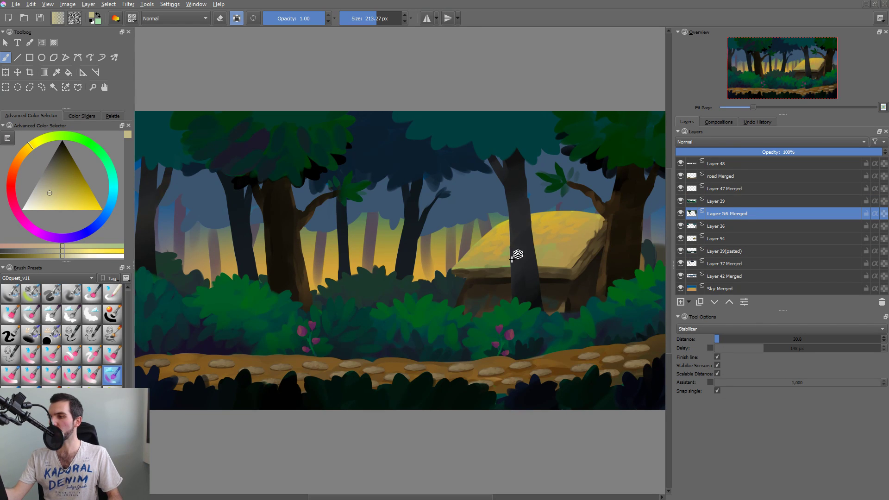
pyautogui.click(396, 248)
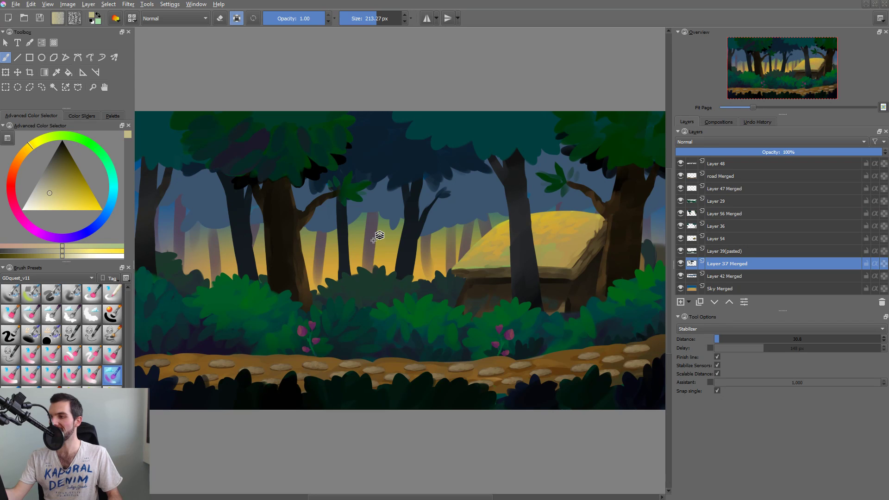
pyautogui.click(373, 224)
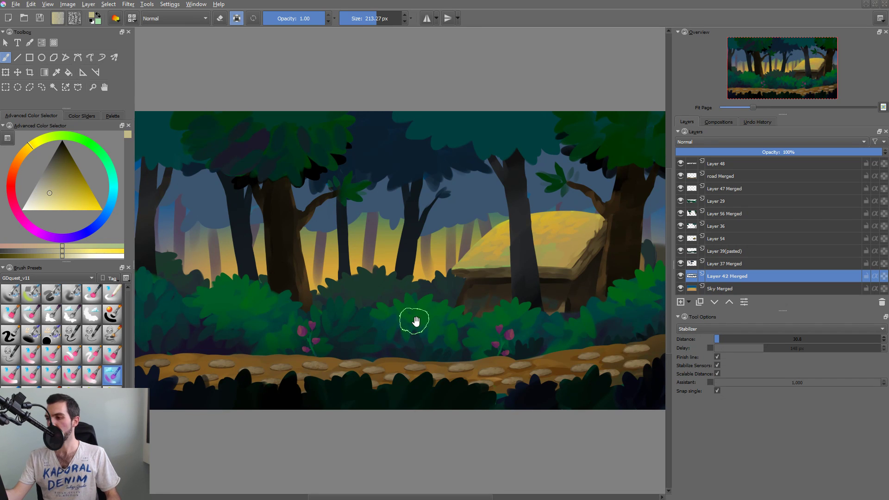
pyautogui.moveTo(404, 330)
pyautogui.mouseDown()
pyautogui.moveTo(396, 337)
pyautogui.moveTo(410, 322)
pyautogui.mouseUp()
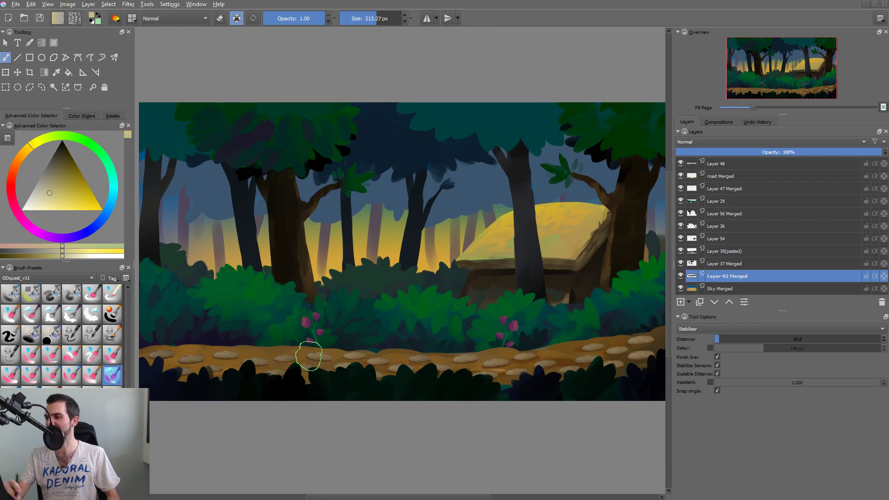
pyautogui.moveTo(435, 347); pyautogui.dragTo(432, 348)
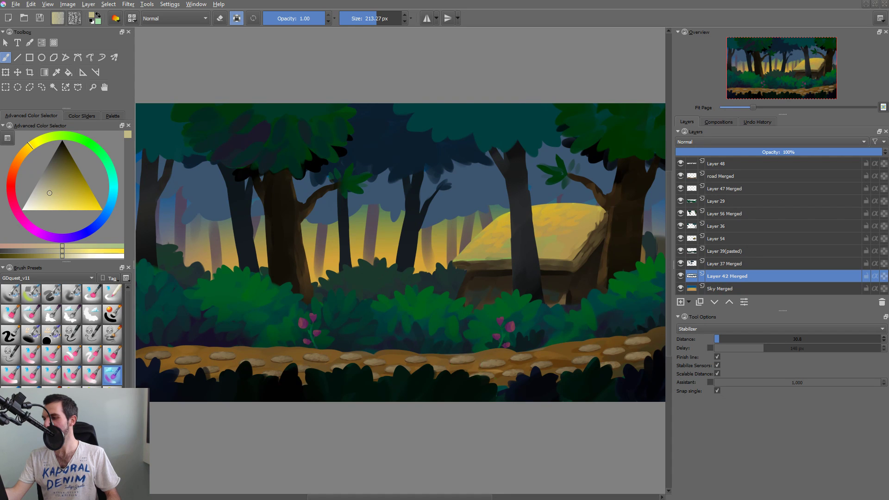
# Switch to the tree document and activate the Move tool.
pyautogui.hotkey('ctrl', 'Tab')
pyautogui.hotkey('ctrl', 'Tab')
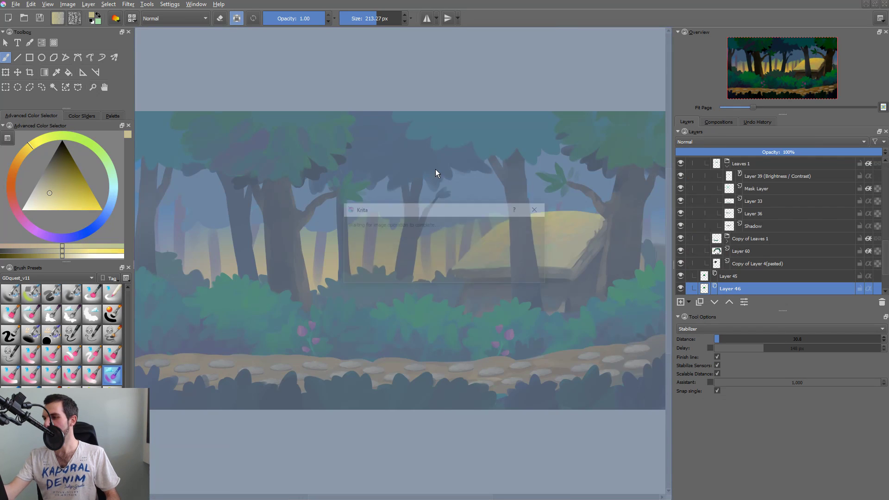
pyautogui.press('t')
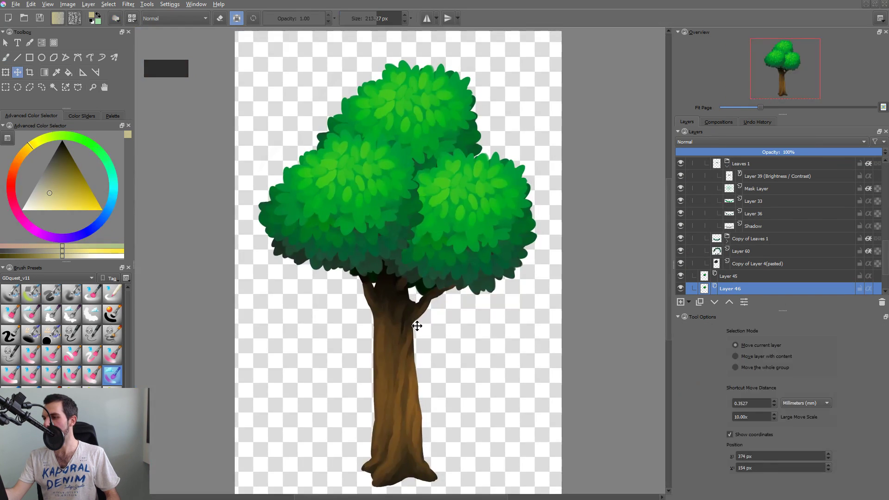
pyautogui.moveTo(418, 330); pyautogui.dragTo(418, 309)
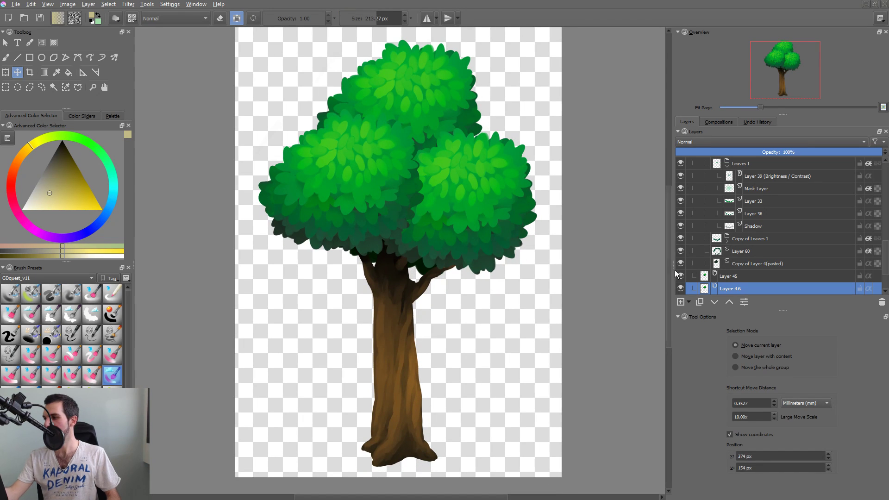
pyautogui.moveTo(884, 216); pyautogui.dragTo(884, 156)
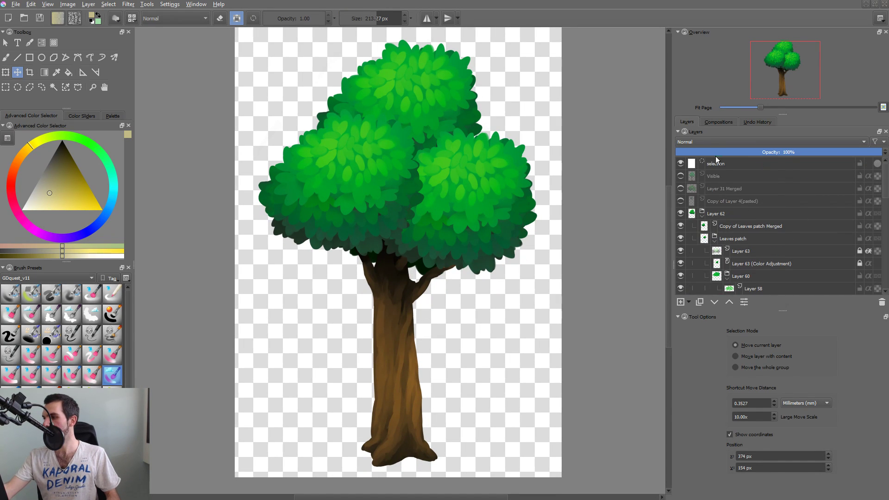
pyautogui.moveTo(716, 154); pyautogui.dragTo(876, 151)
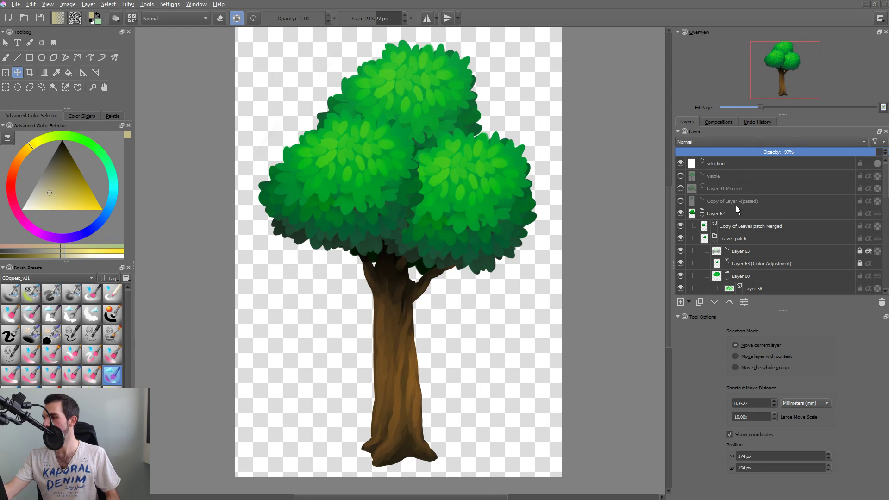
# Create a new layer from all the visible tree artwork and select the entire canvas.
pyautogui.click(723, 216)
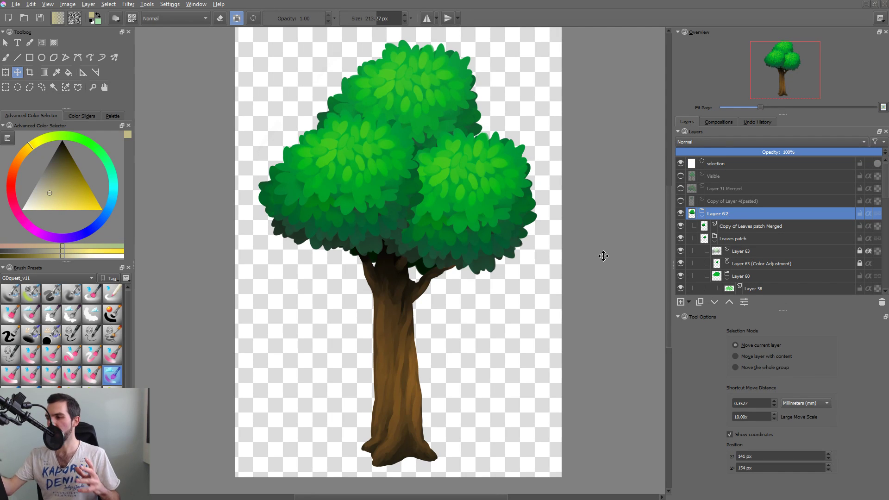
pyautogui.hotkey('ctrl', 'alt', 'shift', 'e')
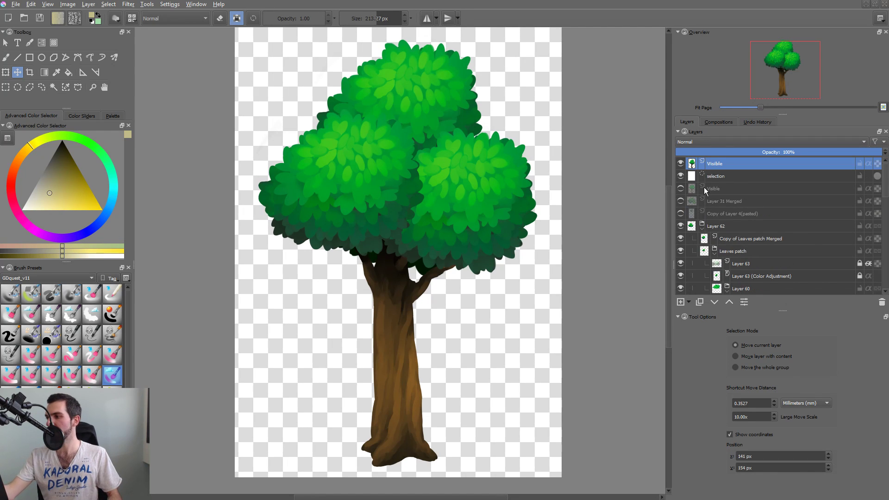
pyautogui.hotkey('ctrl', 'a')
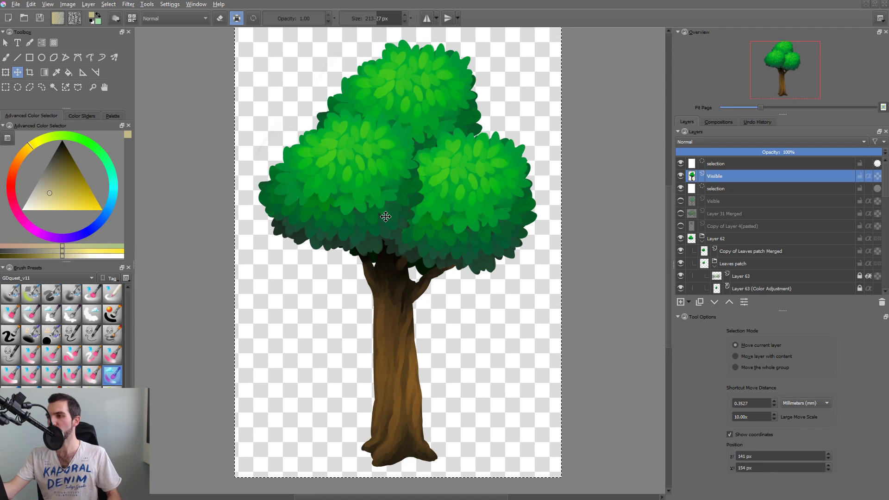
# Close the tree document and return to the forest scene.
pyautogui.hotkey('ctrl', 'w')
pyautogui.click(463, 262)
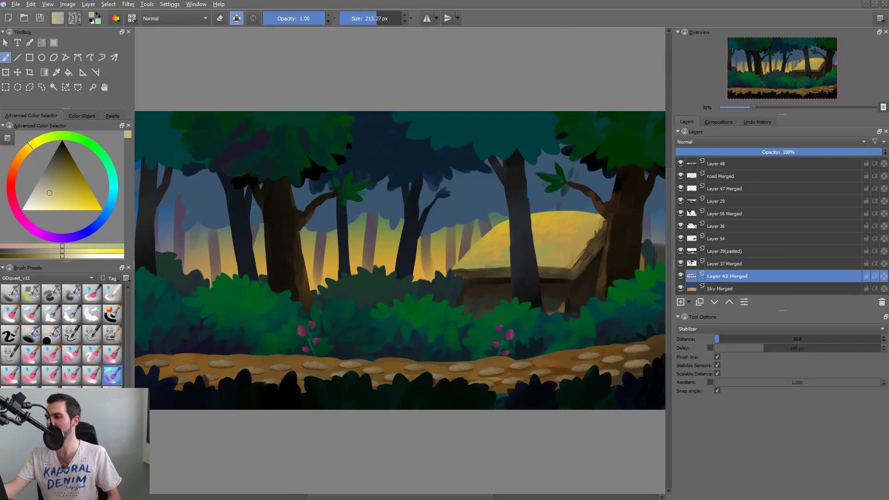
# Close the forest scene and create a document from the clipboard tree, 2200 px wide and 3000 px high.
pyautogui.hotkey('ctrl', 'w')
pyautogui.hotkey('ctrl', 'n')
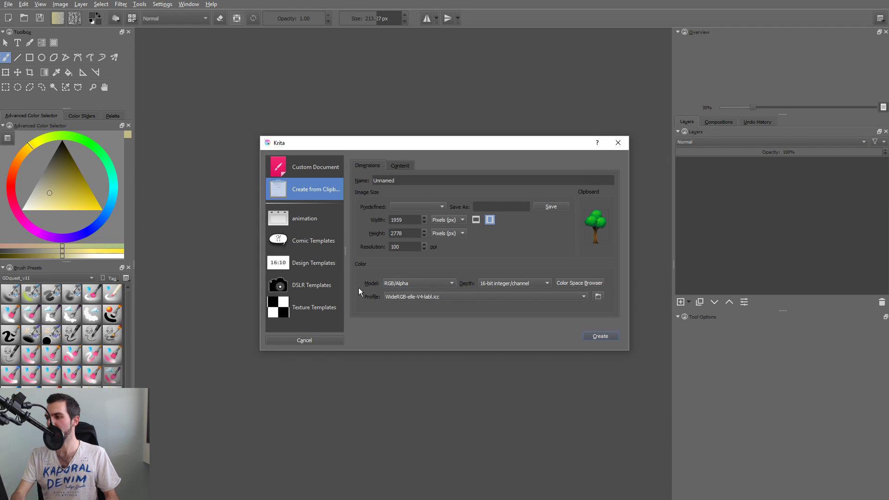
pyautogui.click(418, 219)
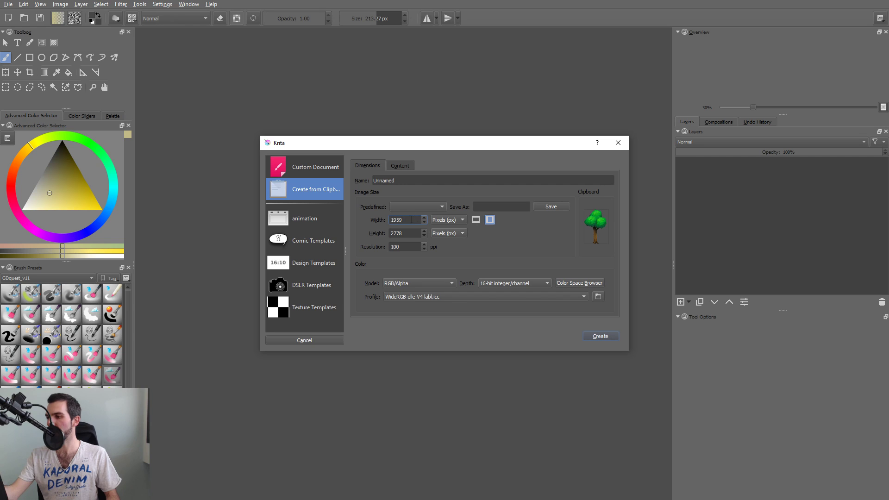
pyautogui.doubleClick(412, 220)
pyautogui.write('220')
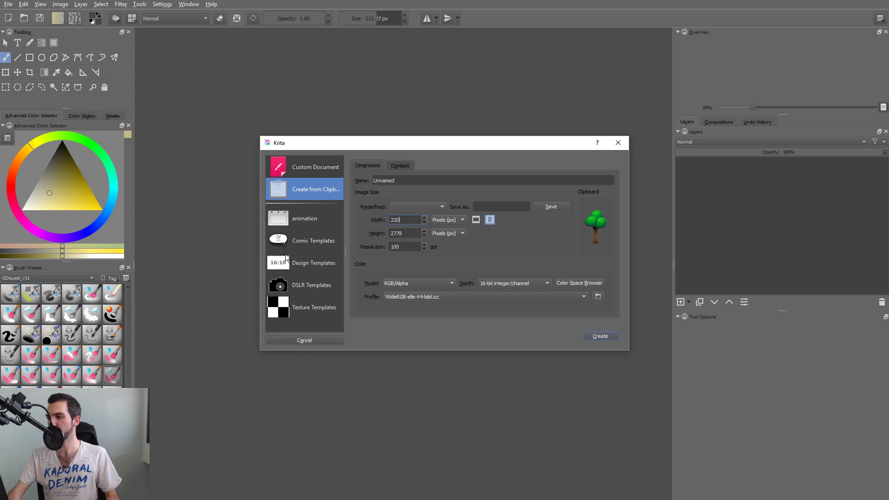
pyautogui.write('0')
pyautogui.press('Tab')
pyautogui.press('Tab')
pyautogui.hotkey('shift', 'Tab')
pyautogui.write('3000')
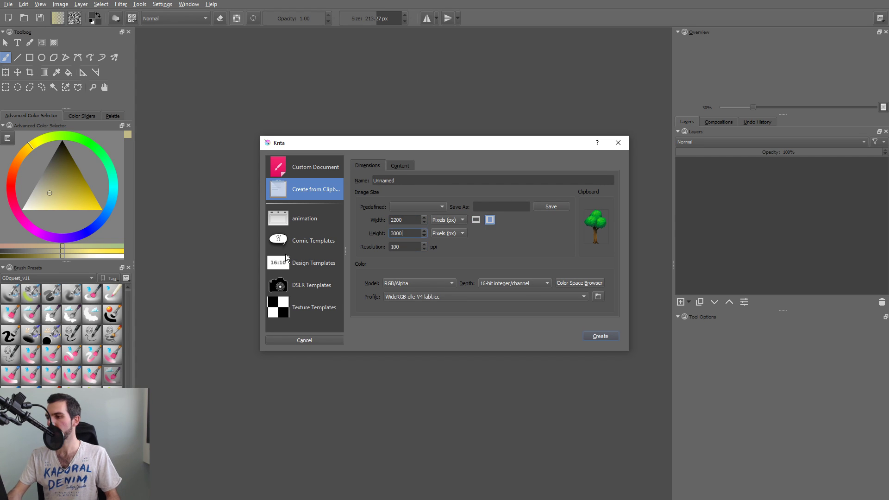
pyautogui.press('Return')
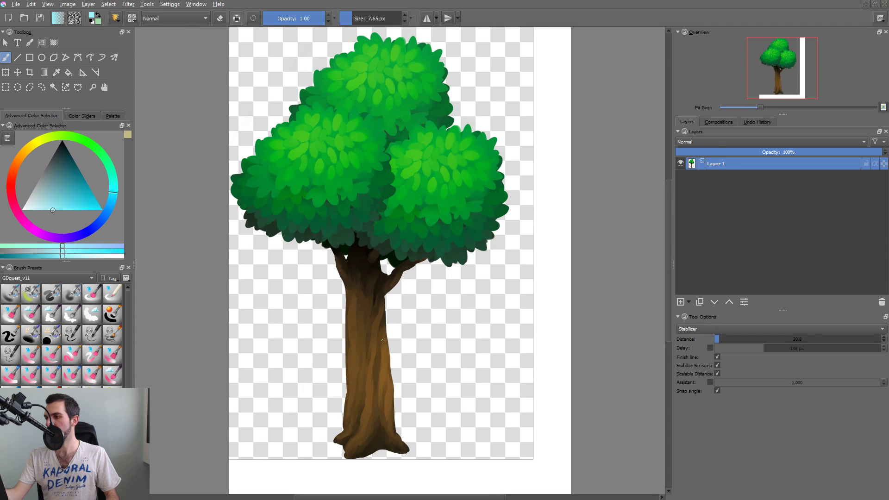
# Enclose the whole tree in a rectangular selection and undo the deletion of its contents.
pyautogui.moveTo(470, 280); pyautogui.dragTo(458, 297)
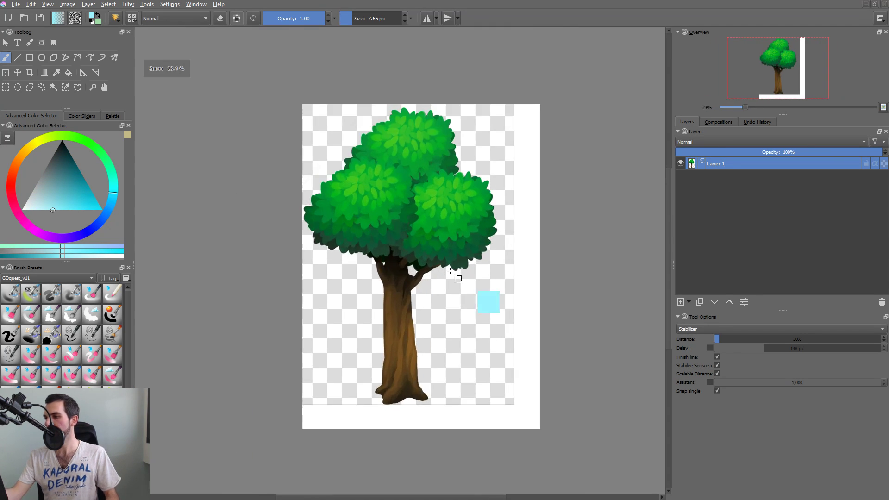
pyautogui.hotkey('ctrl', 'r')
pyautogui.moveTo(290, 65); pyautogui.dragTo(503, 404)
pyautogui.press('Delete')
pyautogui.hotkey('ctrl', 'z')
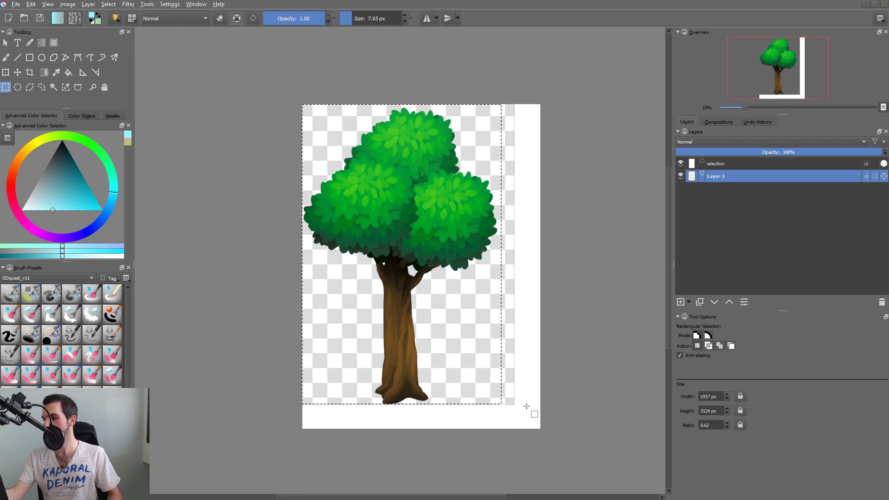
# Put the selected tree on its own pasted layer, clear the selection and delete the original Layer 1.
pyautogui.hotkey('ctrl', 'c')
pyautogui.hotkey('ctrl', 'v')
pyautogui.hotkey('ctrl', 'shift', 'a')
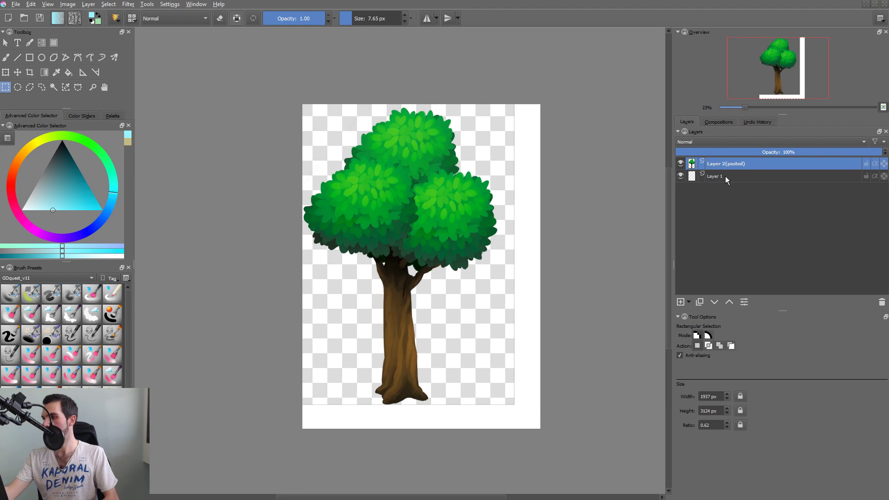
pyautogui.click(717, 176)
pyautogui.hotkey('shift', 'Delete')
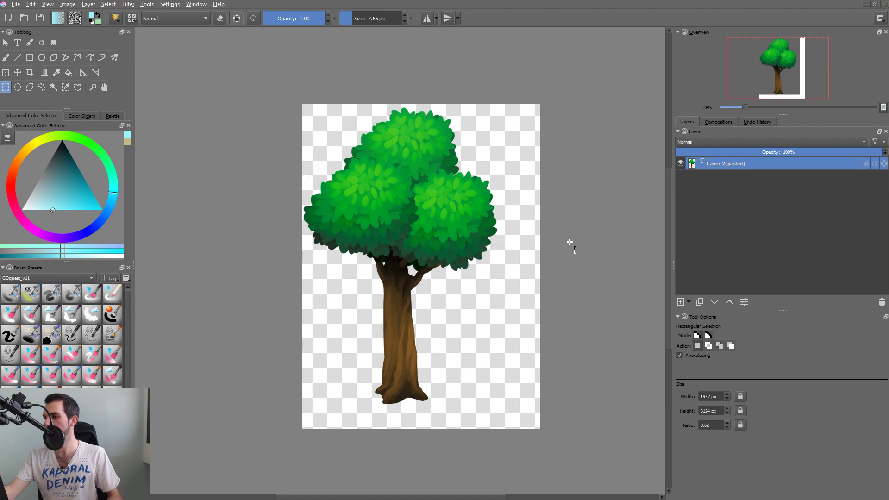
# Scale the tree down to less than a third of its size and place it in the canvas's upper-left corner.
pyautogui.hotkey('ctrl', 't')
pyautogui.hotkey('ctrl', 'y')
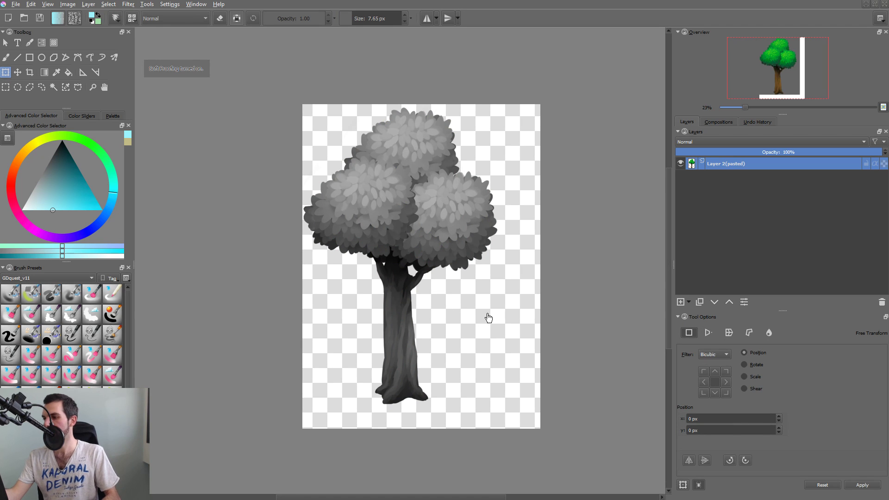
pyautogui.hotkey('ctrl', 'y')
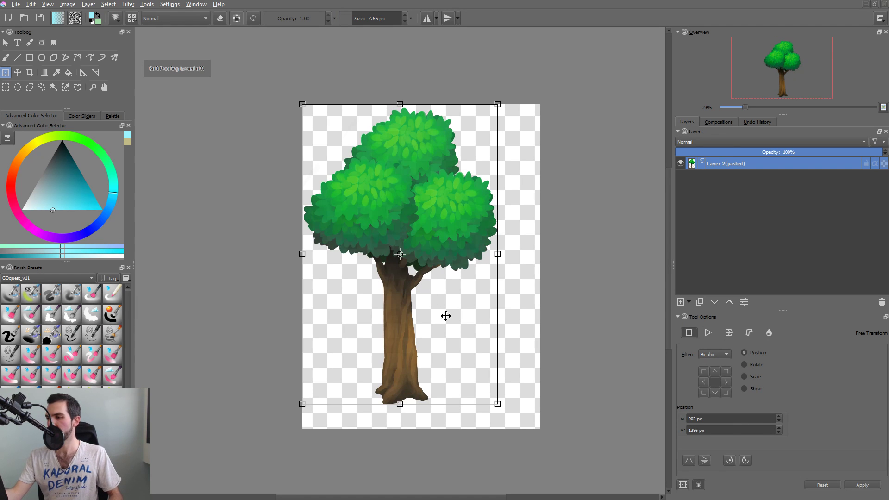
pyautogui.moveTo(497, 404); pyautogui.dragTo(354, 194)
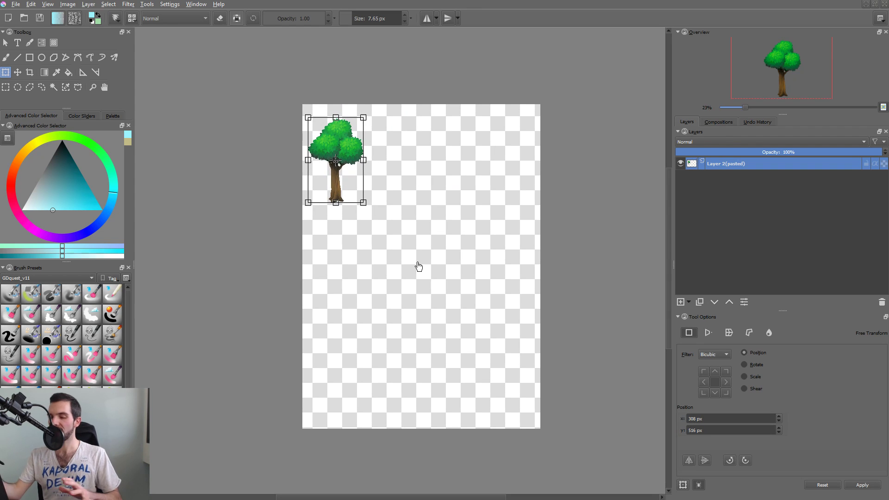
pyautogui.press('Return')
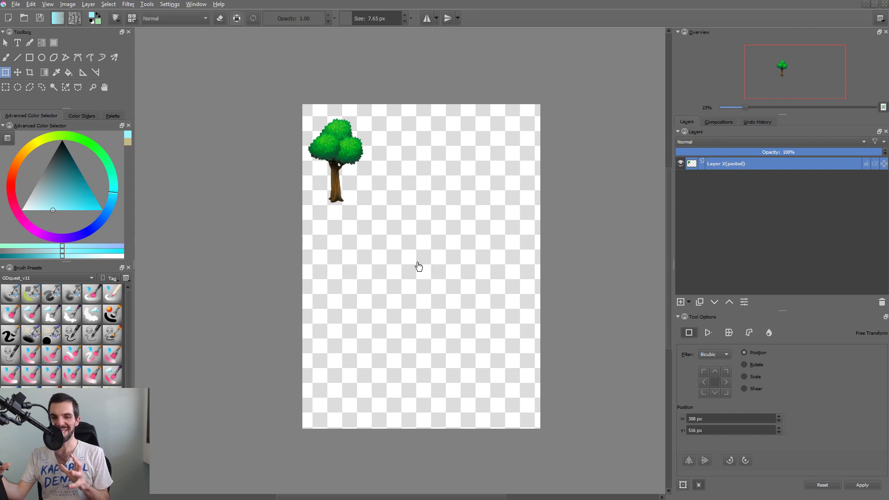
# Add a new layer above the tree, try other brush presets and return to the 2 px sketching brush.
pyautogui.press('Insert')
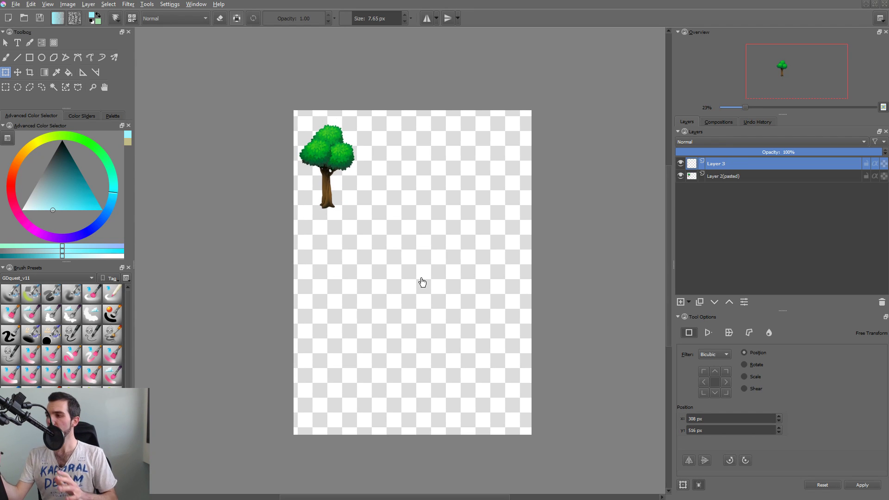
pyautogui.press('b')
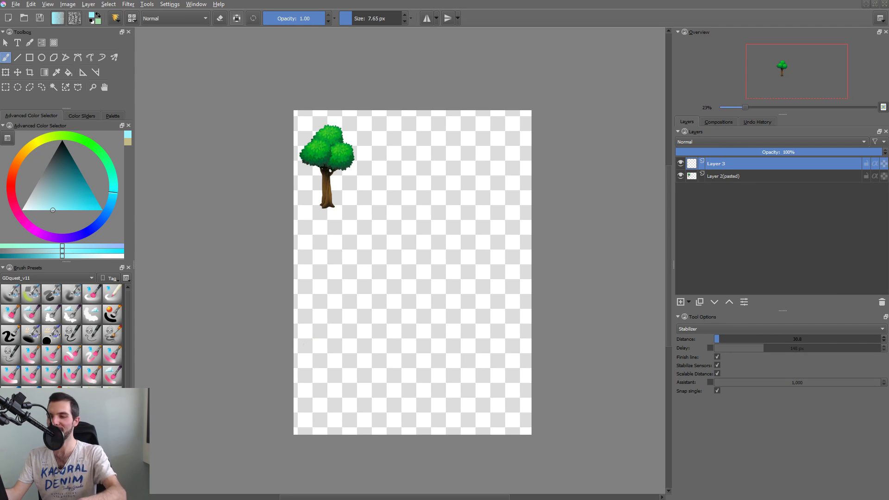
pyautogui.click(52, 355)
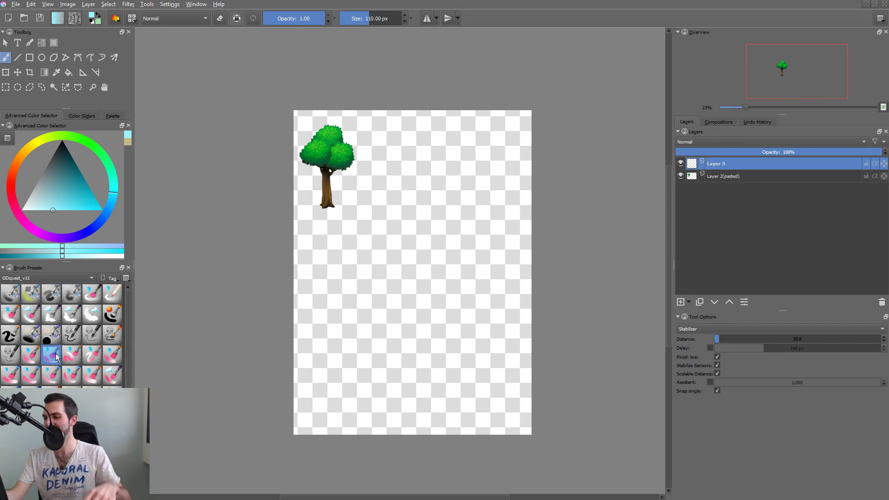
pyautogui.click(9, 336)
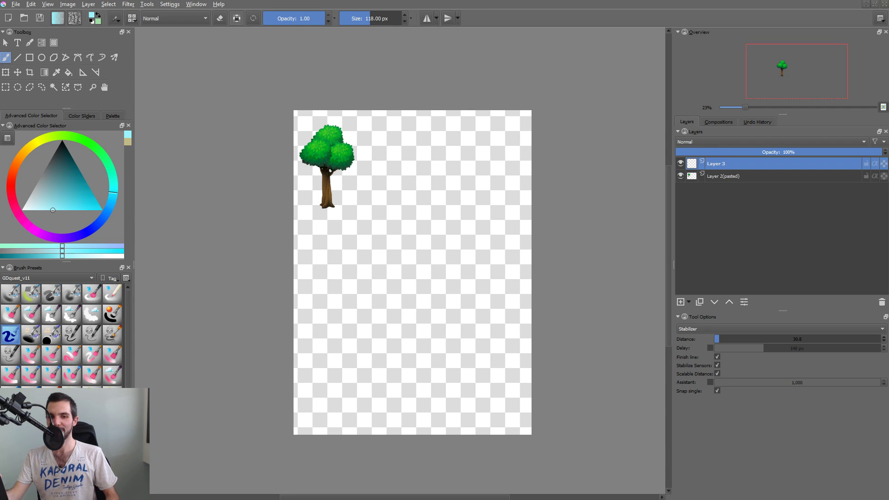
pyautogui.press('/')
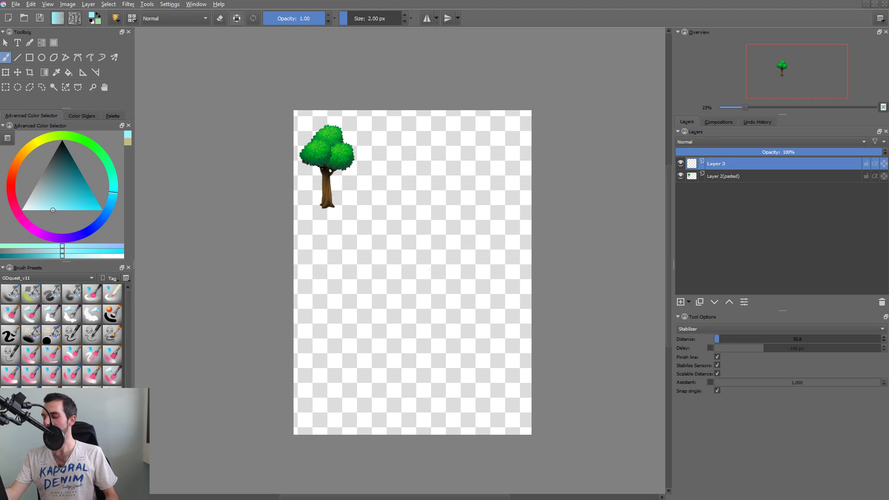
# Examine the small tree up close, from its foliage clusters to the branches and trunk, and how it sits on the page.
pyautogui.moveTo(429, 270); pyautogui.dragTo(334, 269)
pyautogui.moveTo(343, 303); pyautogui.dragTo(370, 283)
pyautogui.moveTo(282, 153); pyautogui.dragTo(314, 227)
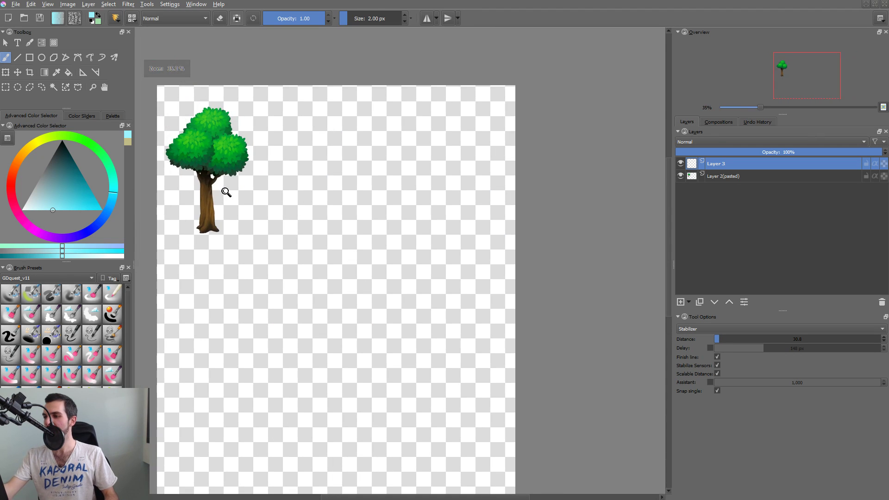
pyautogui.moveTo(226, 191); pyautogui.dragTo(254, 111)
pyautogui.moveTo(265, 175); pyautogui.dragTo(325, 238)
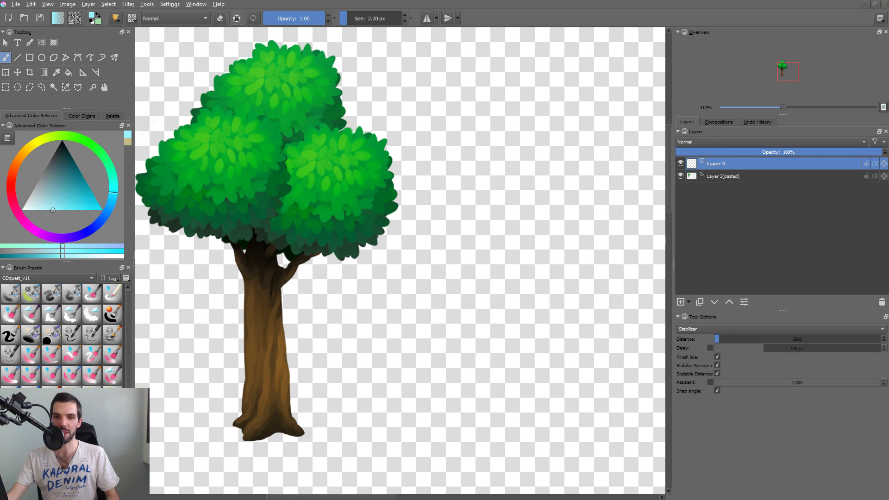
pyautogui.press('2')
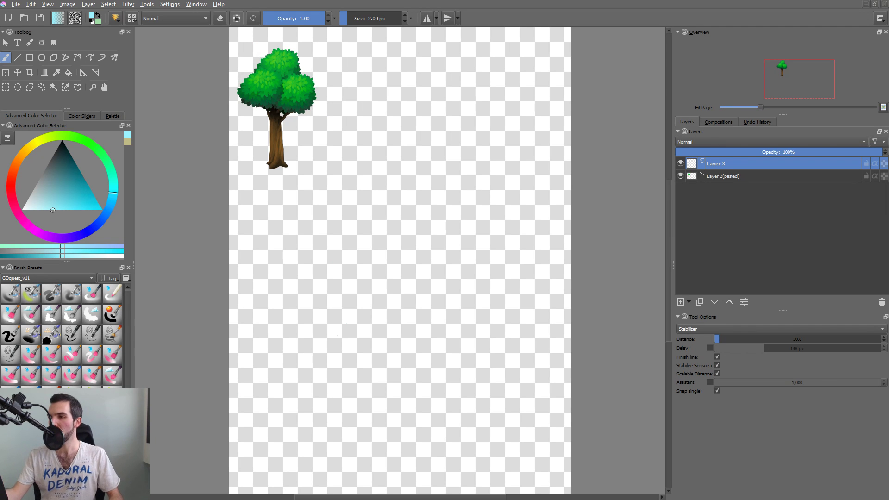
pyautogui.scroll(6, 267, 120)
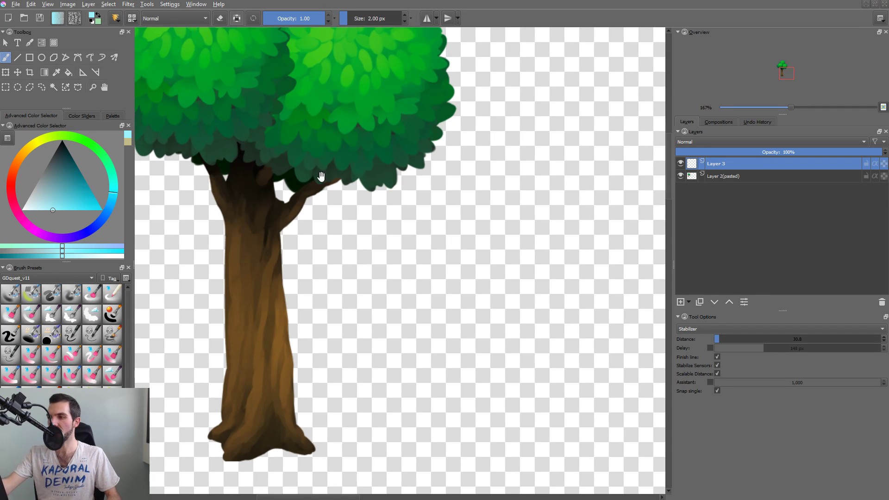
pyautogui.scroll(5, 259, 321)
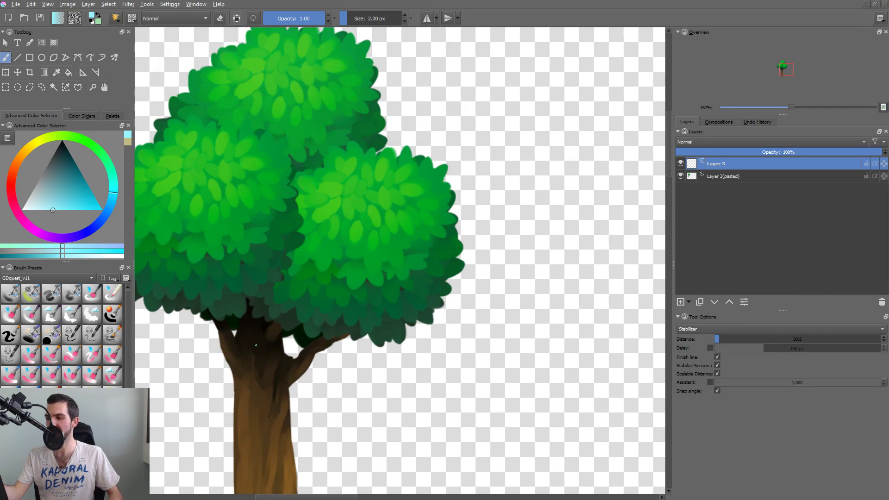
pyautogui.moveTo(297, 410); pyautogui.dragTo(334, 344)
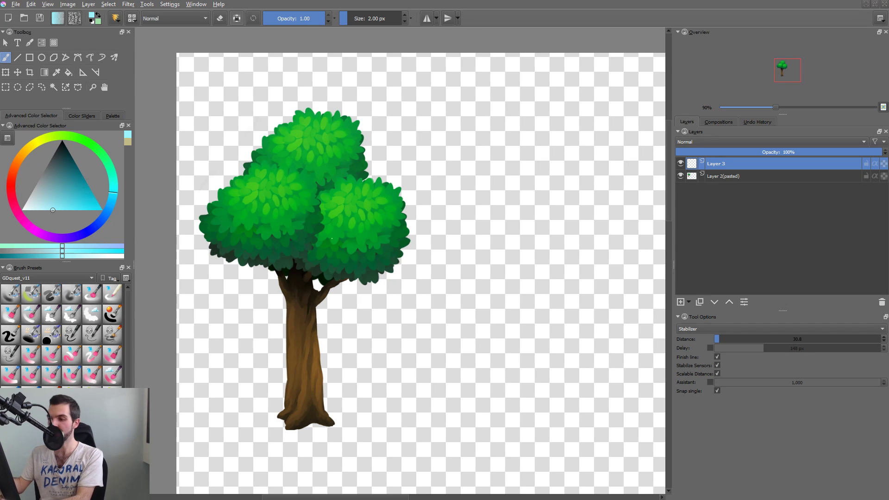
pyautogui.moveTo(486, 312); pyautogui.dragTo(454, 349)
pyautogui.moveTo(507, 403); pyautogui.dragTo(395, 224)
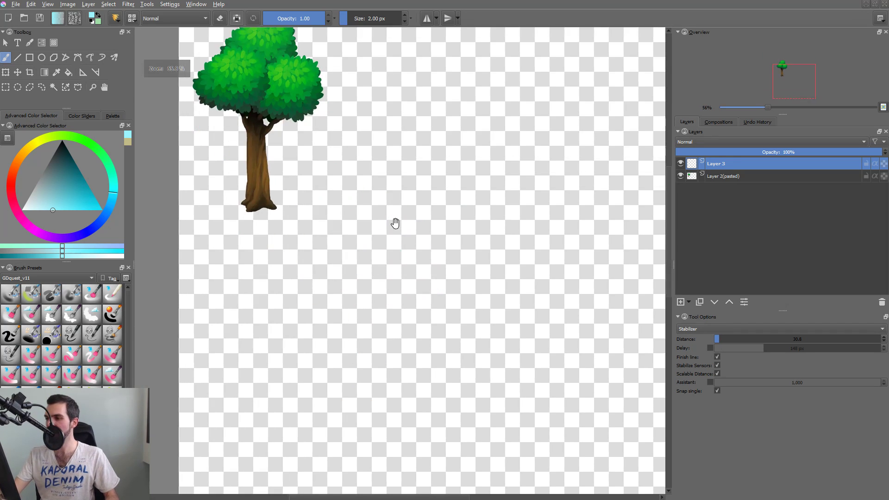
pyautogui.moveTo(450, 287); pyautogui.dragTo(432, 311)
pyautogui.moveTo(463, 342); pyautogui.dragTo(405, 275)
pyautogui.press('2')
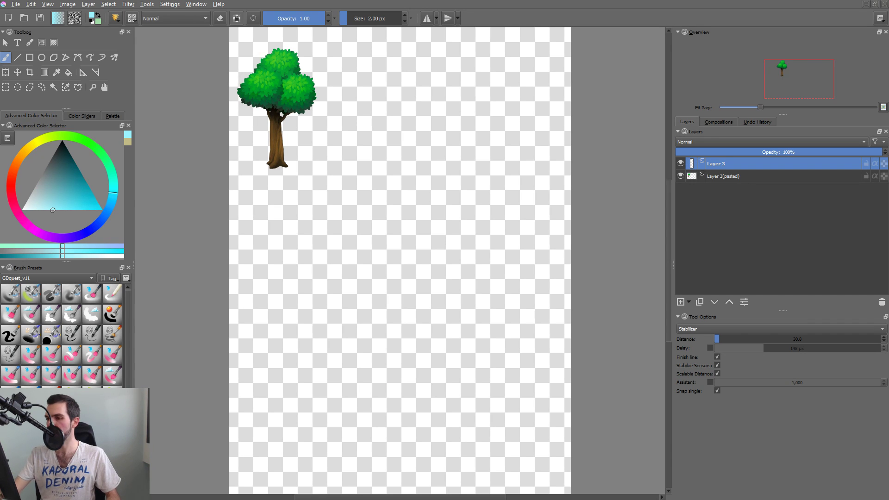
# Set the brush colour to dark teal and try out first trunk strokes on the empty canvas.
pyautogui.moveTo(82, 203); pyautogui.dragTo(110, 167)
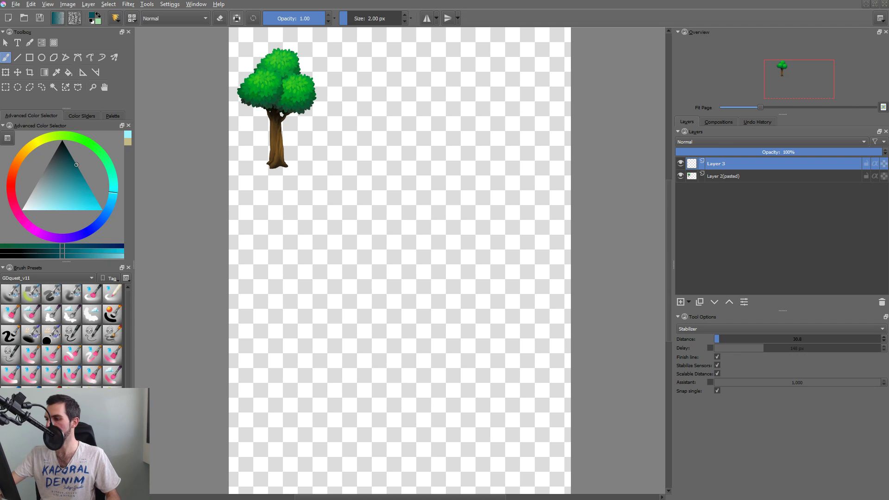
pyautogui.click(456, 235)
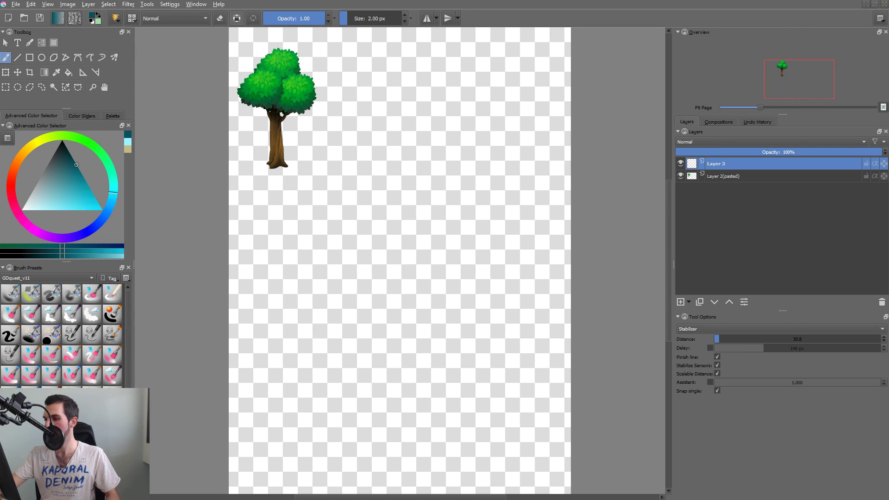
pyautogui.click(388, 211)
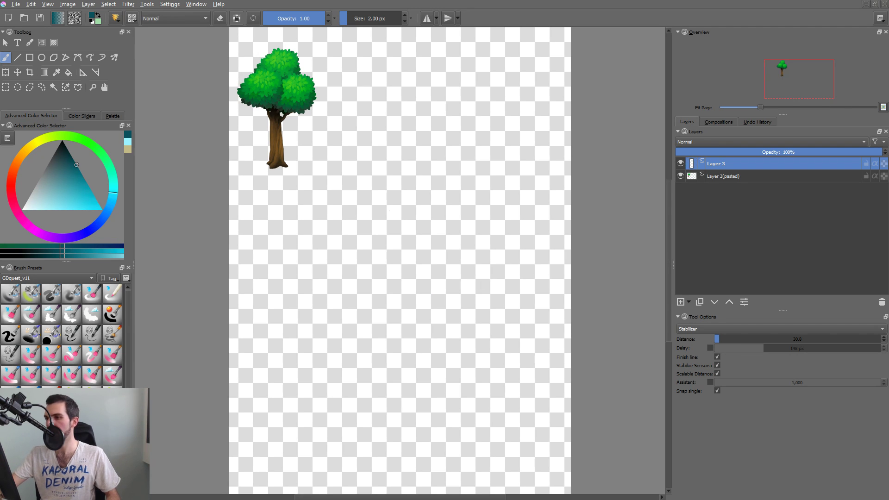
pyautogui.moveTo(410, 99)
pyautogui.mouseDown()
pyautogui.moveTo(371, 447)
pyautogui.moveTo(377, 467)
pyautogui.mouseUp()
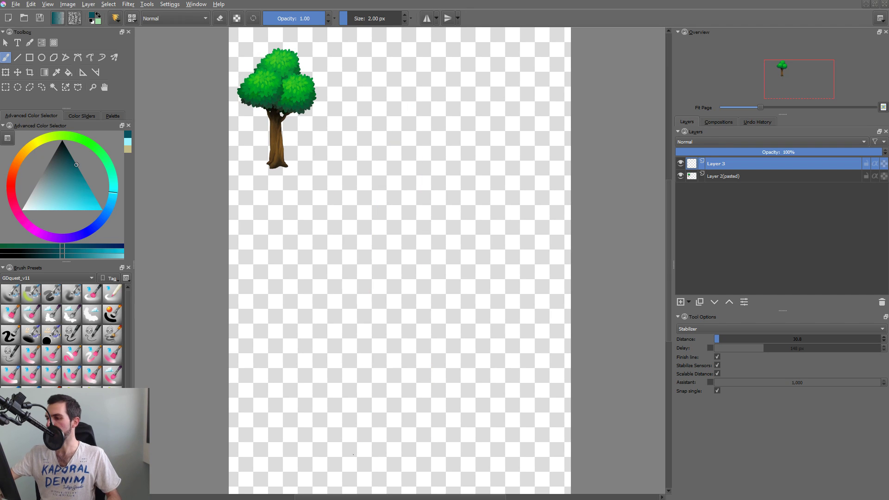
pyautogui.moveTo(353, 454)
pyautogui.mouseDown()
pyautogui.moveTo(406, 134)
pyautogui.moveTo(447, 486)
pyautogui.mouseUp()
pyautogui.hotkey('ctrl', 'z')
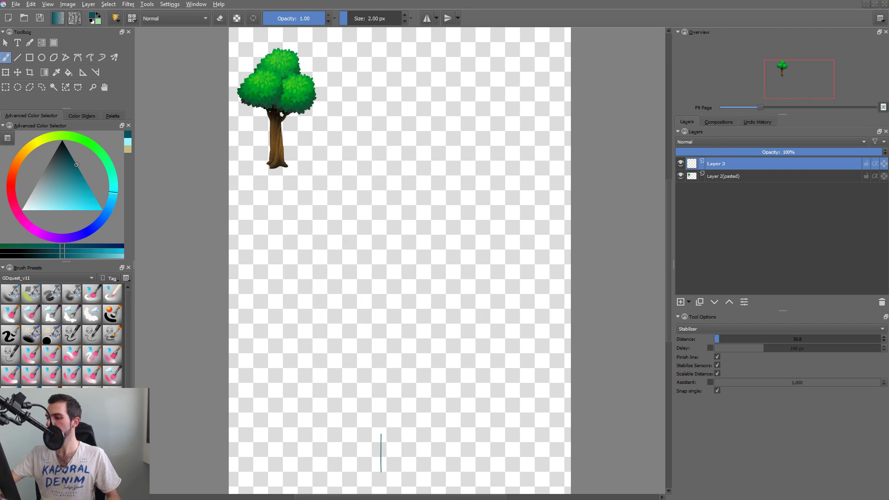
# Sketch a tall tree trunk in the middle of the canvas, with two long side lines and cross lines at its base.
pyautogui.moveTo(381, 434); pyautogui.dragTo(392, 234)
pyautogui.moveTo(436, 151)
pyautogui.mouseDown()
pyautogui.moveTo(417, 461)
pyautogui.moveTo(437, 459)
pyautogui.mouseUp()
pyautogui.moveTo(348, 464); pyautogui.dragTo(471, 471)
pyautogui.moveTo(367, 443); pyautogui.dragTo(447, 439)
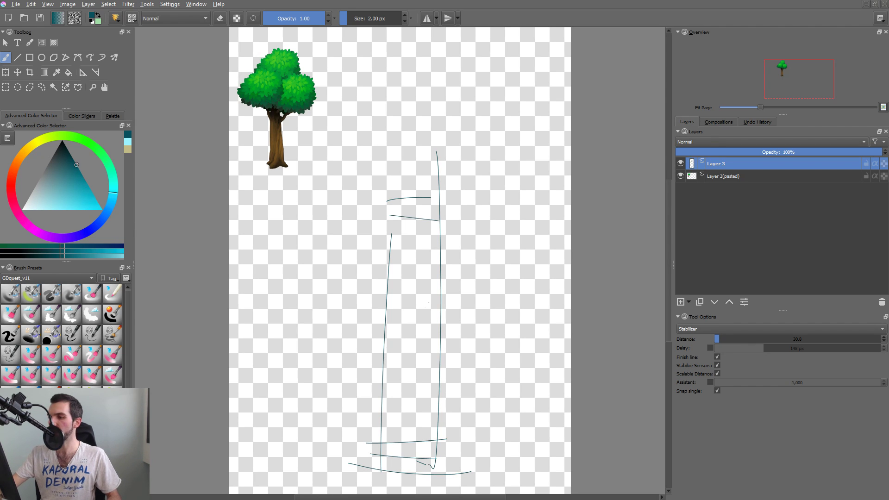
# Scale the trunk sketch down with the Transform tool and shift it slightly towards the canvas's lower edge.
pyautogui.hotkey('ctrl', 't')
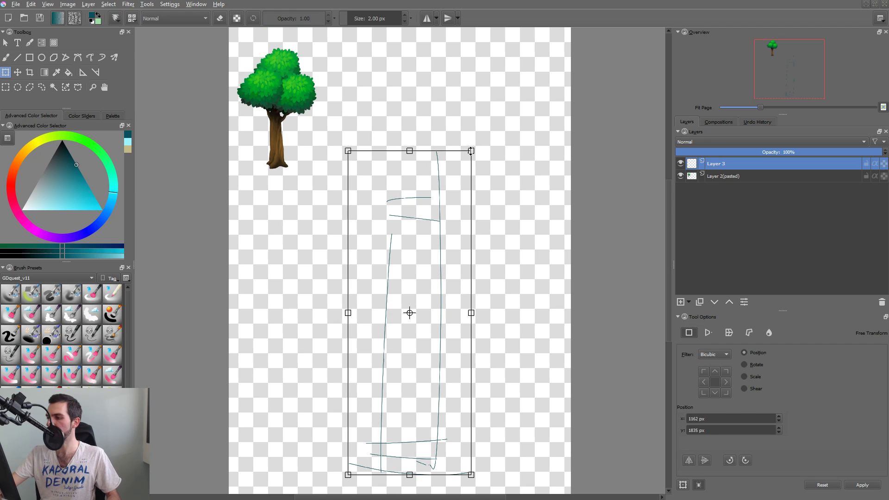
pyautogui.moveTo(471, 149)
pyautogui.mouseDown()
pyautogui.moveTo(452, 209)
pyautogui.moveTo(456, 230)
pyautogui.moveTo(460, 217)
pyautogui.mouseUp()
pyautogui.moveTo(421, 269); pyautogui.dragTo(436, 278)
pyautogui.press('Return')
# Sketch three large rounded foliage clusters with the brush around the trunk's upper end: one left, one on top and one right.
pyautogui.press('b')
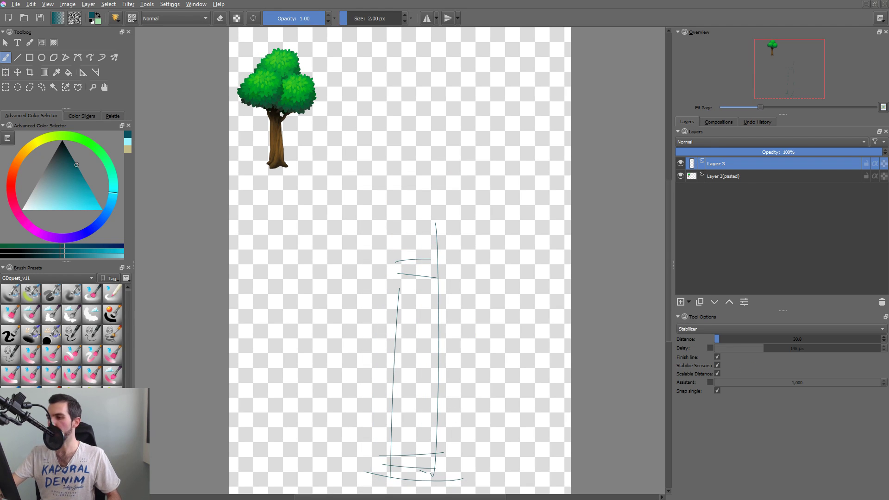
pyautogui.moveTo(341, 137)
pyautogui.mouseDown()
pyautogui.moveTo(403, 250)
pyautogui.moveTo(373, 295)
pyautogui.mouseUp()
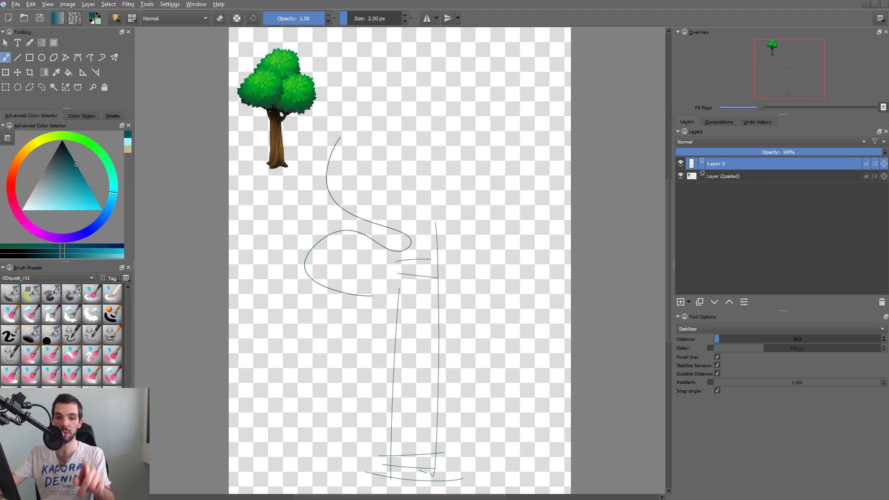
pyautogui.moveTo(327, 200)
pyautogui.mouseDown()
pyautogui.moveTo(396, 250)
pyautogui.moveTo(294, 269)
pyautogui.mouseUp()
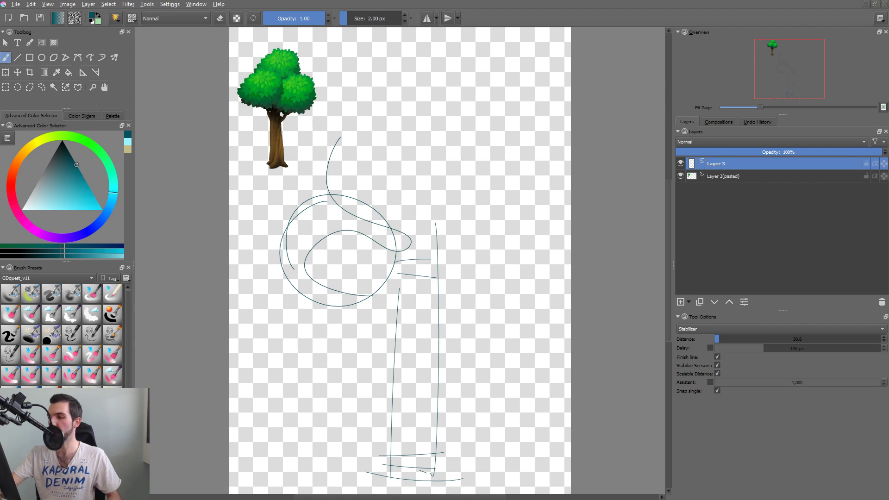
pyautogui.moveTo(312, 149)
pyautogui.mouseDown()
pyautogui.moveTo(361, 199)
pyautogui.moveTo(485, 163)
pyautogui.mouseUp()
pyautogui.moveTo(448, 228); pyautogui.dragTo(437, 277)
pyautogui.moveTo(452, 162)
pyautogui.mouseDown()
pyautogui.moveTo(468, 263)
pyautogui.moveTo(438, 172)
pyautogui.mouseUp()
pyautogui.moveTo(430, 267); pyautogui.dragTo(513, 272)
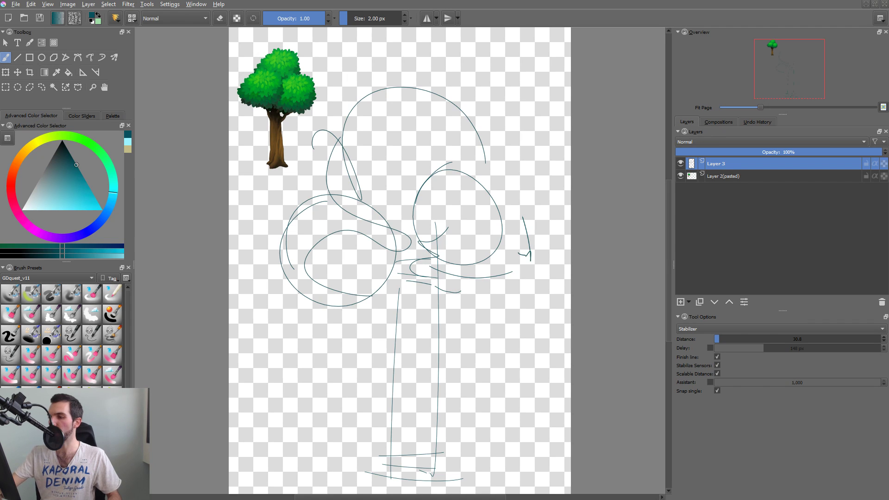
# Reinforce the outer contours of the foliage clusters and tie the left cluster to the upper end of the trunk.
pyautogui.moveTo(482, 157); pyautogui.dragTo(530, 255)
pyautogui.moveTo(296, 203); pyautogui.dragTo(361, 185)
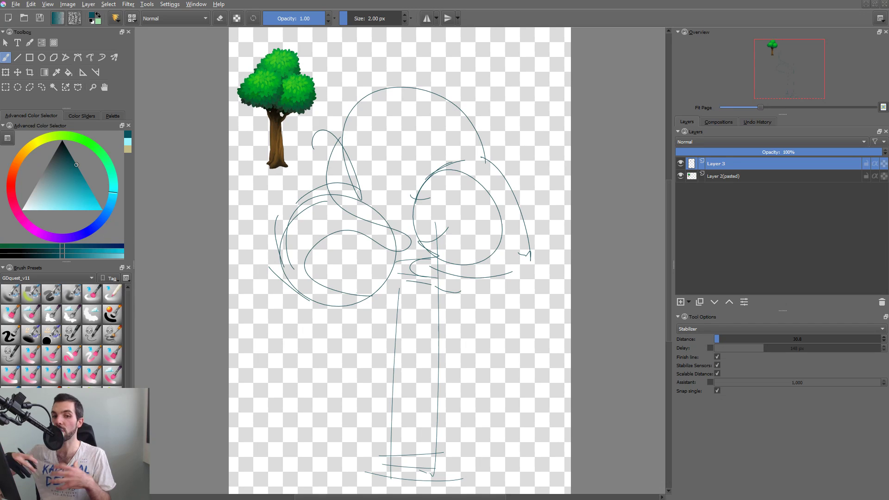
pyautogui.moveTo(353, 308); pyautogui.dragTo(423, 270)
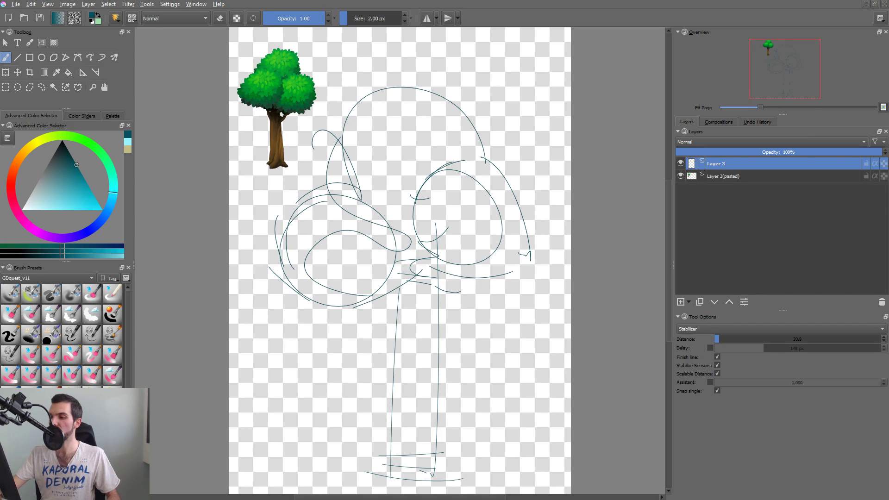
pyautogui.moveTo(369, 189); pyautogui.dragTo(411, 282)
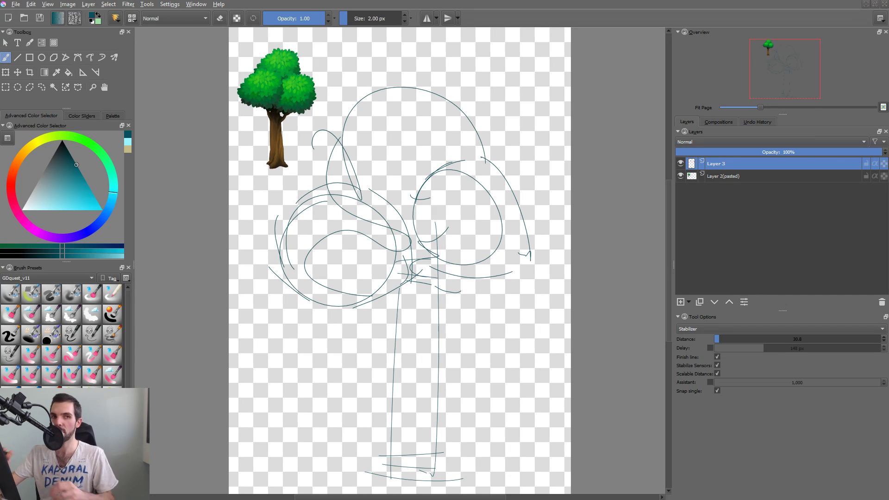
pyautogui.moveTo(343, 100); pyautogui.dragTo(457, 78)
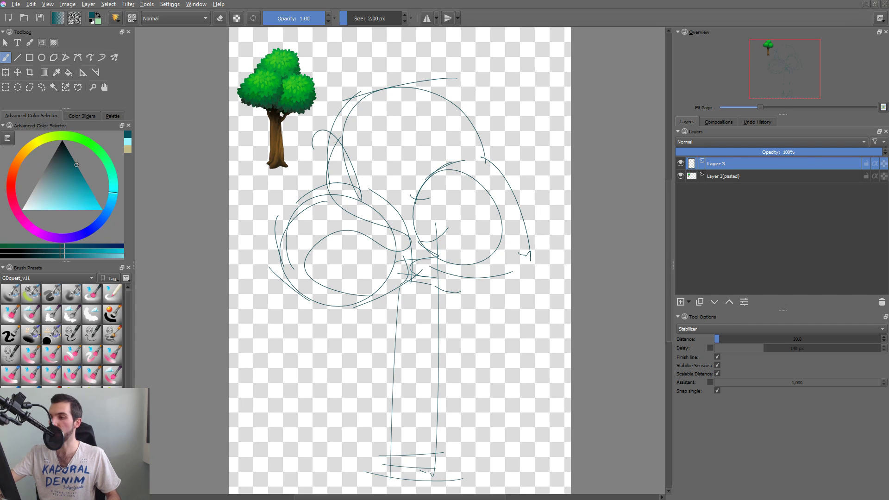
# Sketch tapering inner lines along the trunk and forking branches where it meets the foliage clusters.
pyautogui.moveTo(473, 327); pyautogui.dragTo(482, 309)
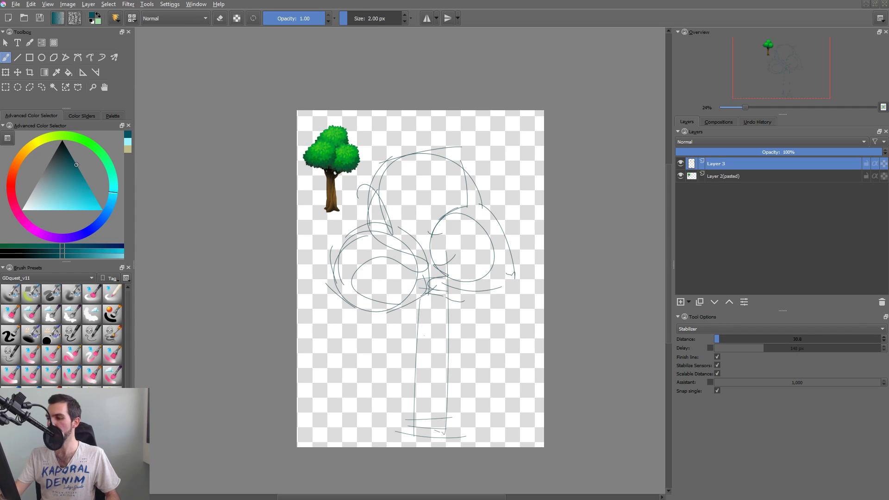
pyautogui.moveTo(430, 304)
pyautogui.mouseDown()
pyautogui.moveTo(417, 435)
pyautogui.moveTo(435, 283)
pyautogui.moveTo(443, 363)
pyautogui.mouseUp()
pyautogui.moveTo(449, 302); pyautogui.dragTo(452, 302)
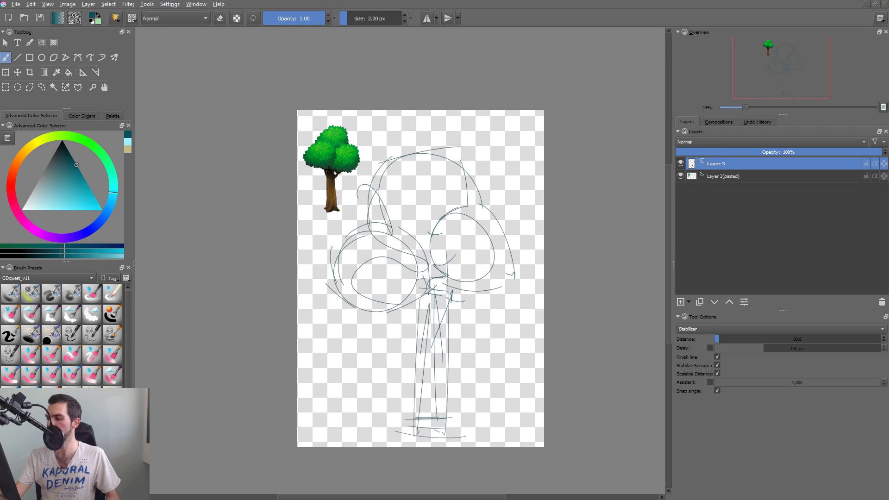
pyautogui.moveTo(412, 280); pyautogui.dragTo(422, 343)
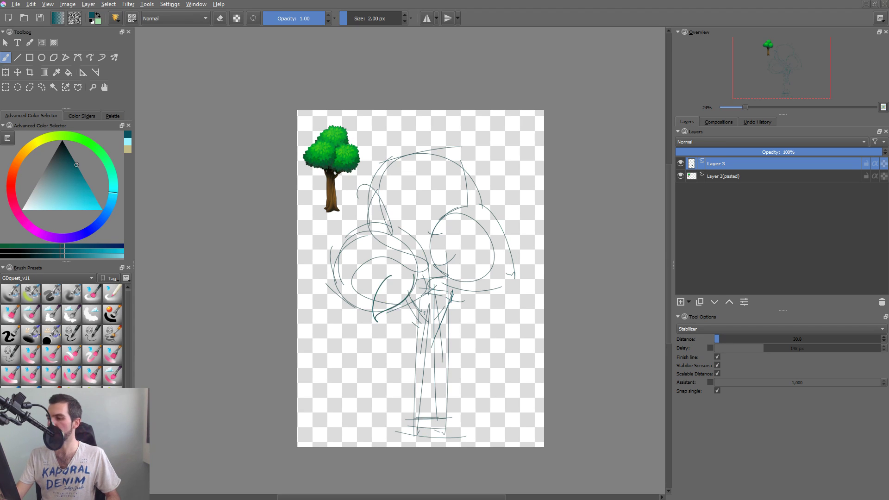
# Undo the last curve in the left foliage cluster and sketch small leaf clumps inside the left and right clusters.
pyautogui.hotkey('ctrl', 'z')
pyautogui.moveTo(386, 310)
pyautogui.mouseDown()
pyautogui.moveTo(407, 291)
pyautogui.moveTo(392, 279)
pyautogui.moveTo(408, 285)
pyautogui.moveTo(350, 271)
pyautogui.moveTo(372, 289)
pyautogui.mouseUp()
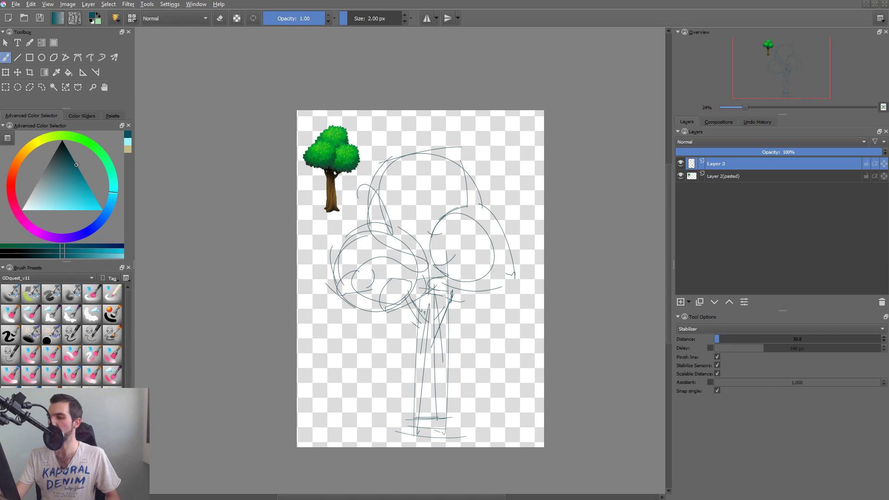
pyautogui.moveTo(336, 241); pyautogui.dragTo(366, 256)
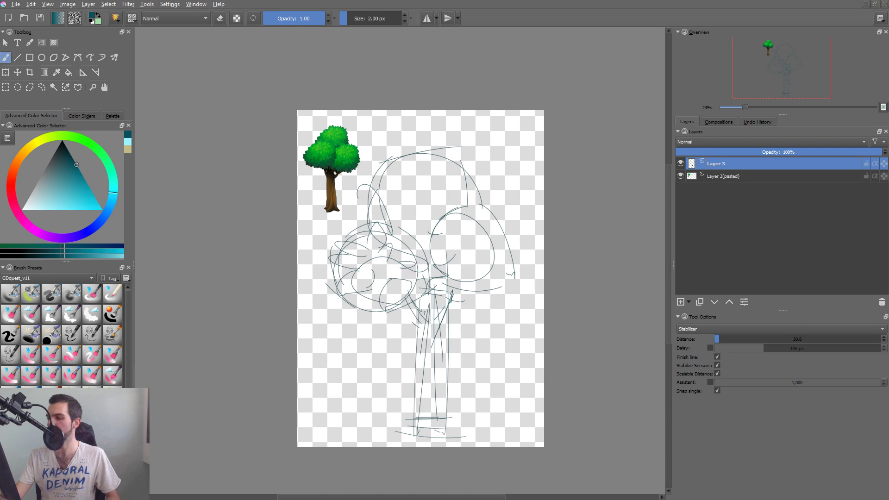
pyautogui.moveTo(438, 260)
pyautogui.mouseDown()
pyautogui.moveTo(476, 243)
pyautogui.moveTo(490, 290)
pyautogui.moveTo(483, 249)
pyautogui.mouseUp()
# Choose a 110 px painting brush, sample brown from the reference tree's trunk and adjust it to a dark brown.
pyautogui.moveTo(438, 395); pyautogui.dragTo(446, 360)
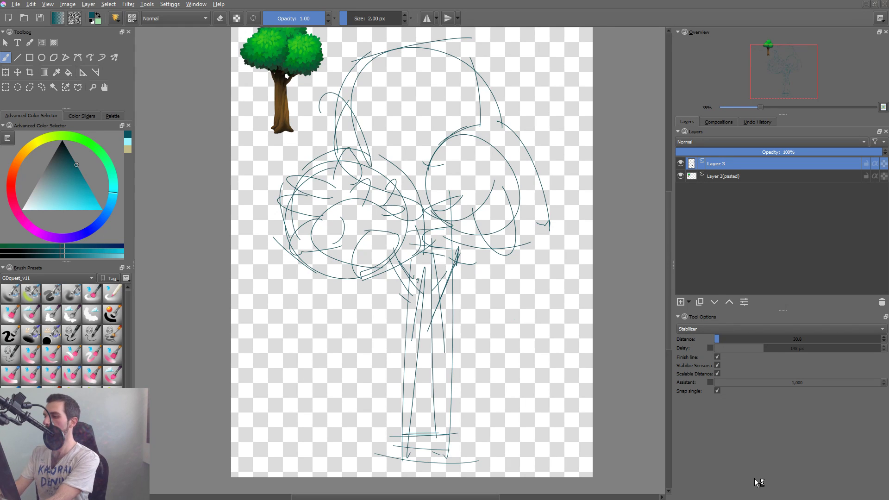
pyautogui.moveTo(462, 291); pyautogui.dragTo(477, 302)
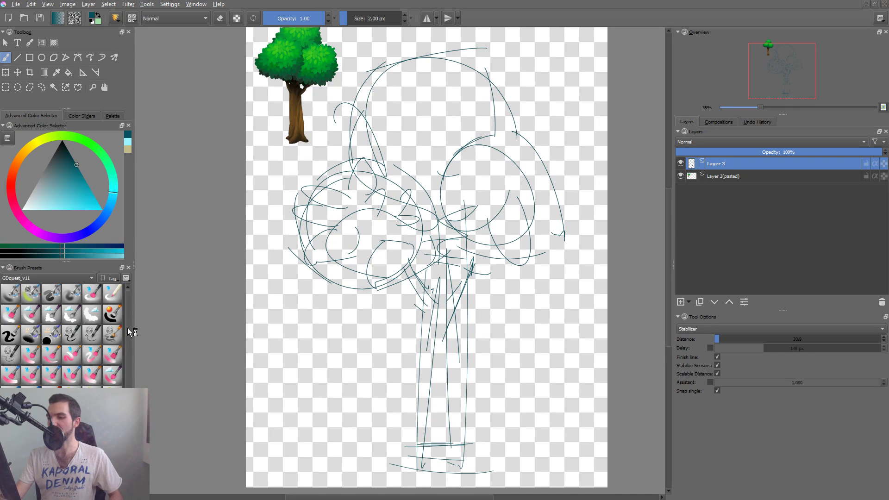
pyautogui.scroll(-1, 129, 356)
pyautogui.click(50, 335)
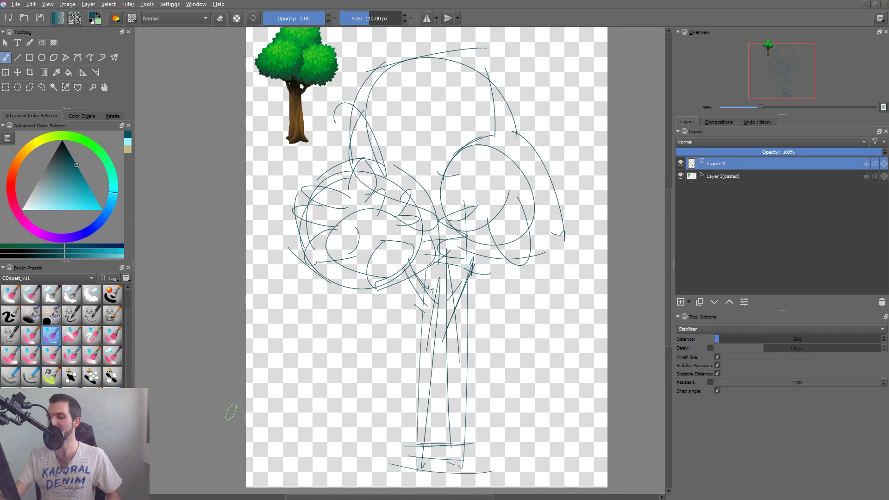
pyautogui.keyDown('ctrl'); pyautogui.click(299, 115); pyautogui.keyUp('ctrl')
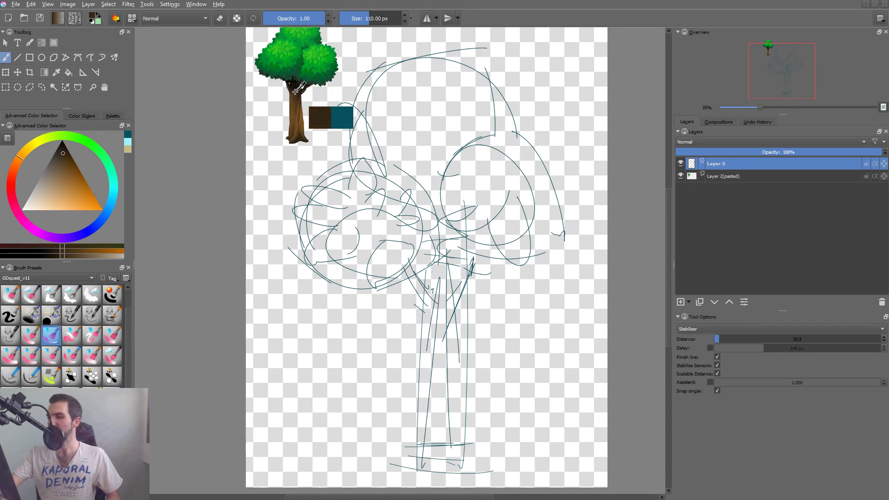
pyautogui.rightClick(382, 185)
pyautogui.click(382, 190)
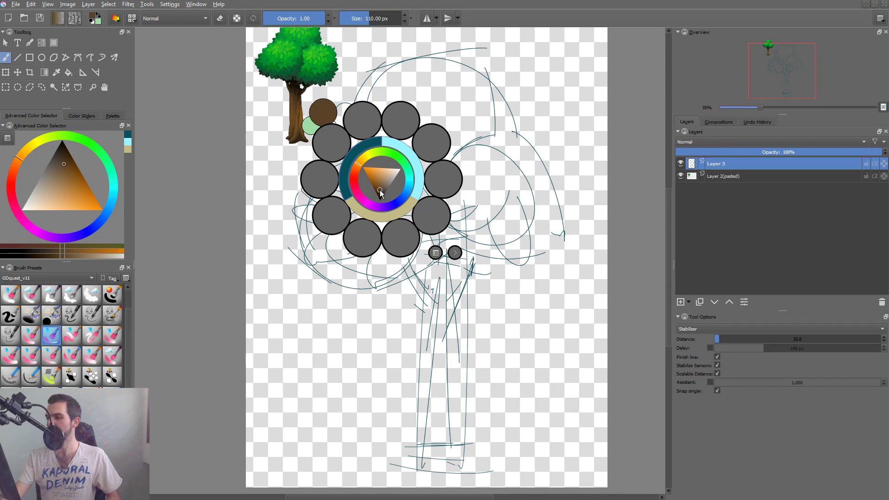
pyautogui.moveTo(380, 191); pyautogui.dragTo(379, 194)
pyautogui.click(456, 318)
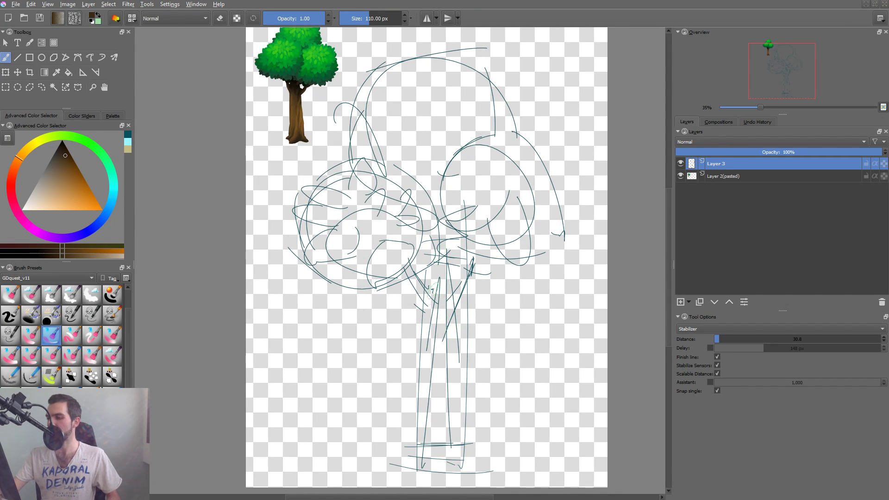
# Try blocking in the trunk and a right branch in dark brown on the sketch layer with a 213.23 px brush.
pyautogui.keyDown('shift'); pyautogui.moveTo(434, 290); pyautogui.dragTo(449, 290); pyautogui.keyUp('shift')
pyautogui.moveTo(443, 250); pyautogui.dragTo(441, 412)
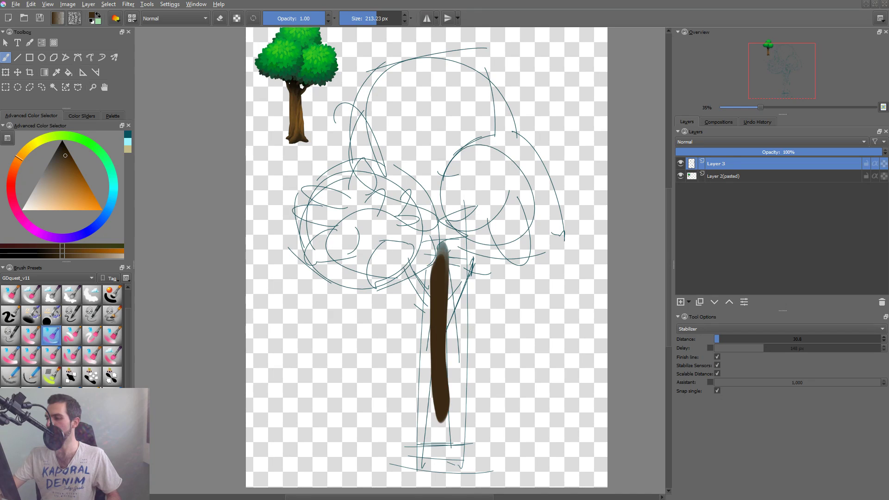
pyautogui.moveTo(441, 269)
pyautogui.mouseDown()
pyautogui.moveTo(430, 451)
pyautogui.moveTo(442, 453)
pyautogui.moveTo(444, 414)
pyautogui.mouseUp()
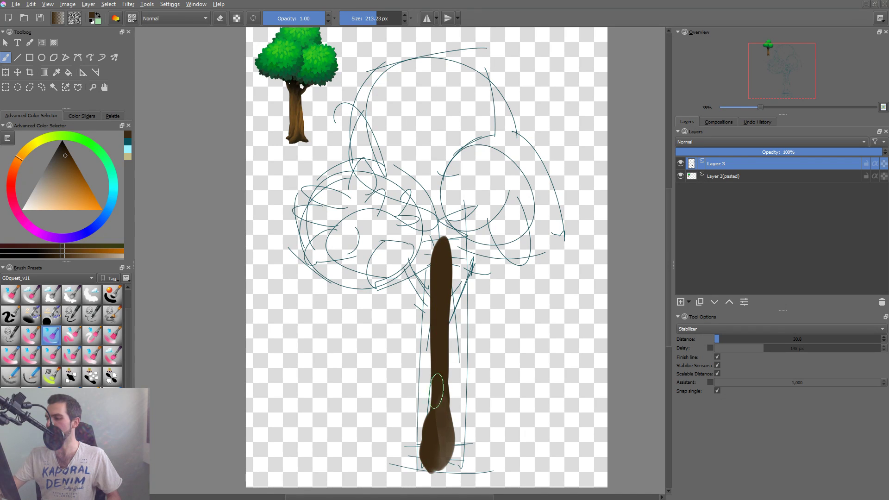
pyautogui.moveTo(432, 271)
pyautogui.mouseDown()
pyautogui.moveTo(441, 350)
pyautogui.moveTo(423, 450)
pyautogui.mouseUp()
pyautogui.hotkey('ctrl', 'z')
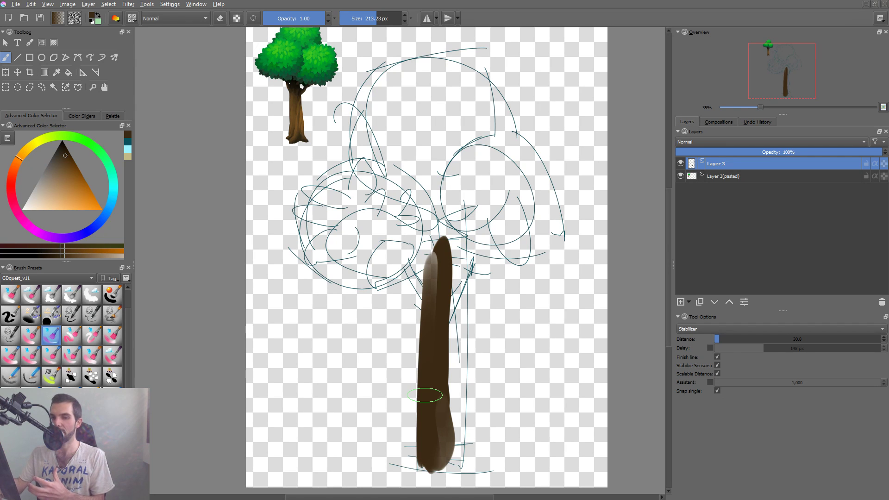
pyautogui.moveTo(440, 253)
pyautogui.mouseDown()
pyautogui.moveTo(440, 321)
pyautogui.moveTo(465, 271)
pyautogui.mouseUp()
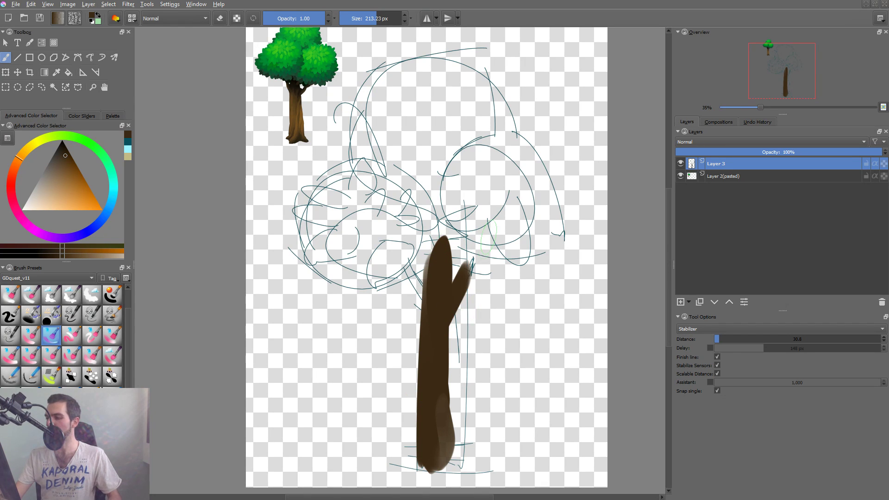
pyautogui.hotkey('ctrl', 'z')
# Try erasing the trunk's left edge with a 135.10 px brush, and undo all the brown paint on the sketch layer.
pyautogui.press('[')
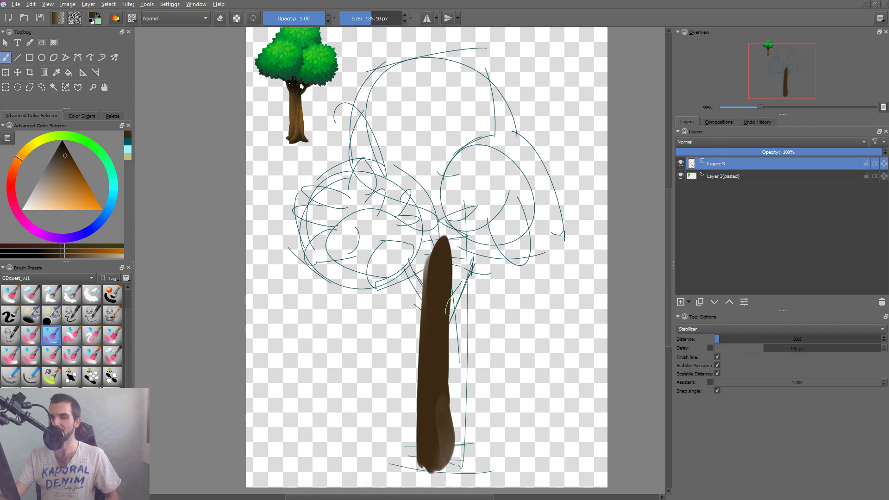
pyautogui.press('e')
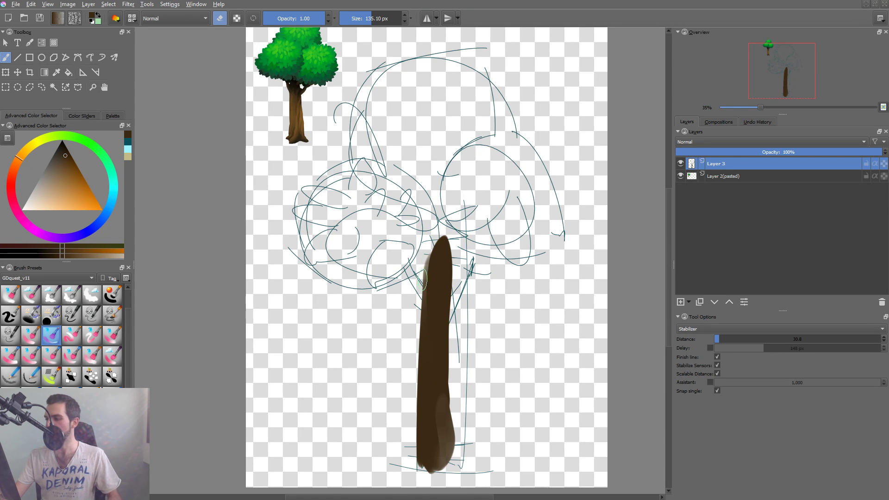
pyautogui.moveTo(429, 254); pyautogui.dragTo(420, 374)
pyautogui.hotkey('ctrl', 'z')
pyautogui.hotkey('ctrl', 'z')
pyautogui.hotkey('ctrl', 'z')
pyautogui.hotkey('ctrl', 'z')
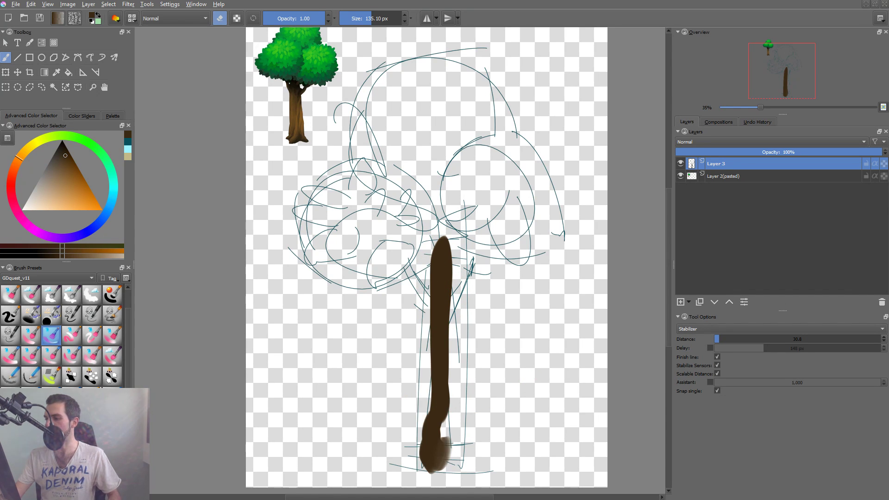
pyautogui.hotkey('ctrl', 'z')
pyautogui.hotkey('ctrl', 'z')
pyautogui.hotkey('ctrl', 'z')
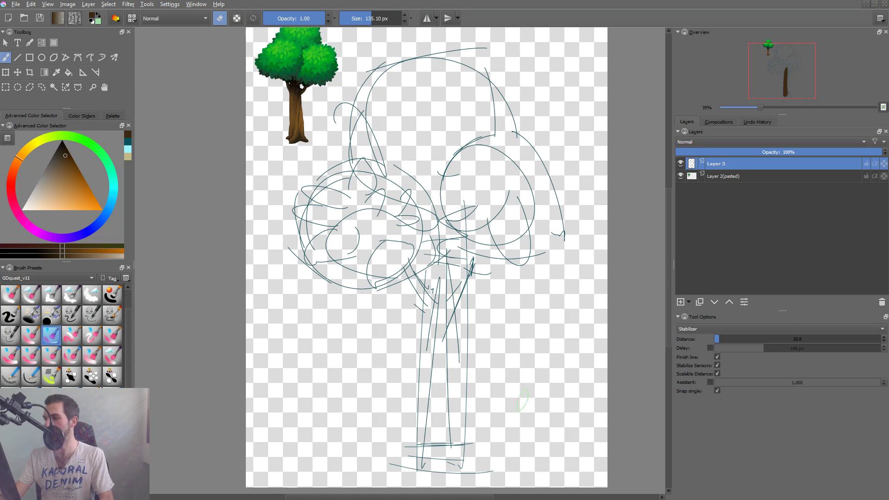
# Add a new layer above the sketch and paint the lower half of the trunk on it in dark brown.
pyautogui.press('Insert')
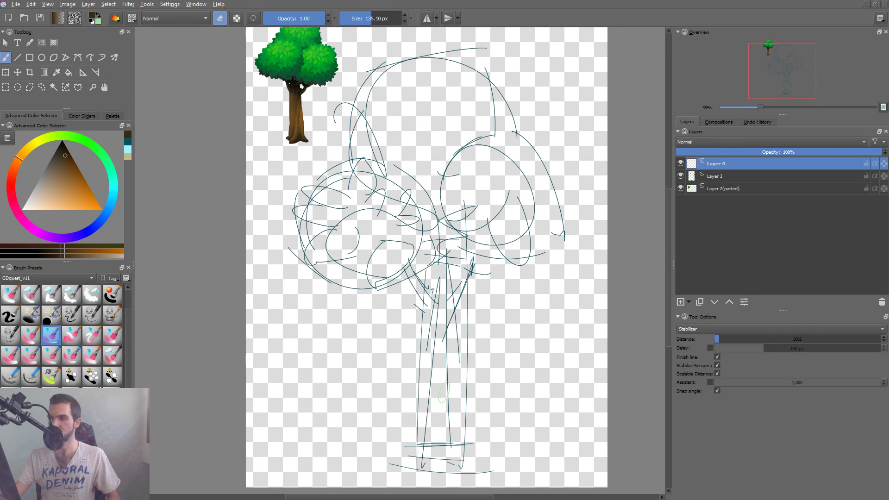
pyautogui.press('e')
pyautogui.moveTo(430, 430)
pyautogui.mouseDown()
pyautogui.moveTo(429, 349)
pyautogui.moveTo(439, 463)
pyautogui.moveTo(437, 330)
pyautogui.mouseUp()
pyautogui.hotkey('ctrl', 'z')
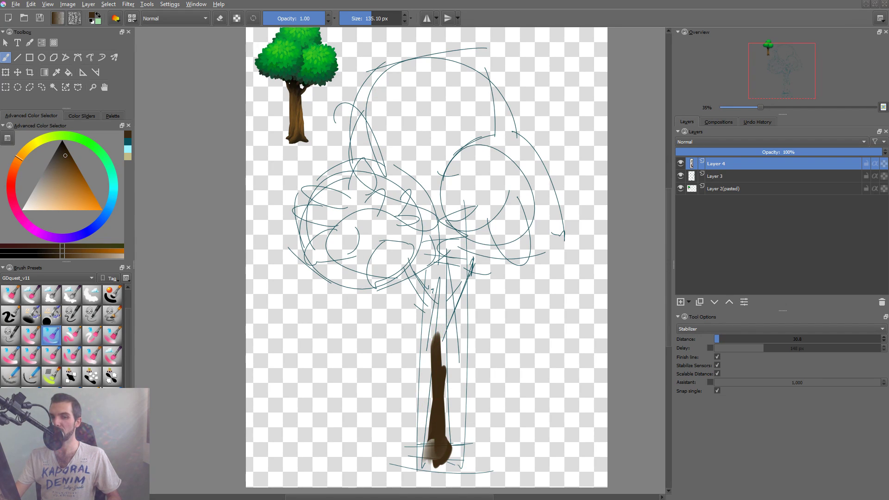
pyautogui.moveTo(435, 430)
pyautogui.mouseDown()
pyautogui.moveTo(440, 234)
pyautogui.moveTo(436, 317)
pyautogui.mouseUp()
pyautogui.hotkey('ctrl', 'z')
# Extend the dark brown trunk up to the foliage clusters and thicken it into a solid shape that widens at the base.
pyautogui.moveTo(435, 271); pyautogui.dragTo(439, 379)
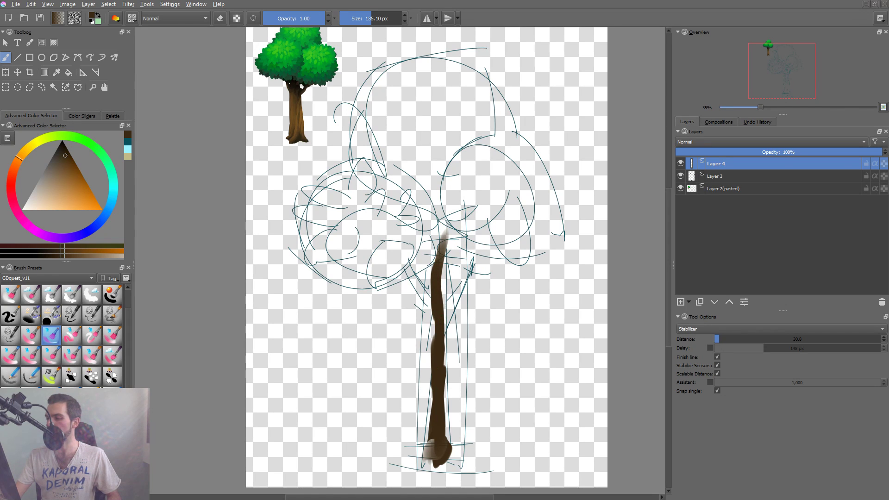
pyautogui.moveTo(442, 298); pyautogui.dragTo(441, 333)
pyautogui.moveTo(435, 382)
pyautogui.mouseDown()
pyautogui.moveTo(432, 455)
pyautogui.moveTo(443, 433)
pyautogui.moveTo(433, 449)
pyautogui.moveTo(424, 442)
pyautogui.moveTo(442, 444)
pyautogui.moveTo(442, 326)
pyautogui.moveTo(434, 433)
pyautogui.moveTo(440, 346)
pyautogui.moveTo(446, 447)
pyautogui.moveTo(425, 452)
pyautogui.mouseUp()
pyautogui.hotkey('ctrl', 'z')
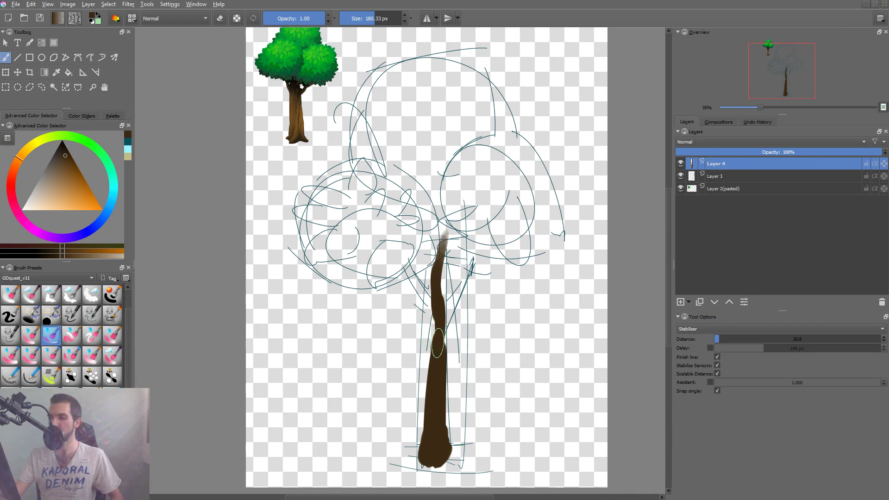
pyautogui.moveTo(437, 342)
pyautogui.mouseDown()
pyautogui.moveTo(446, 210)
pyautogui.moveTo(437, 280)
pyautogui.moveTo(451, 244)
pyautogui.mouseUp()
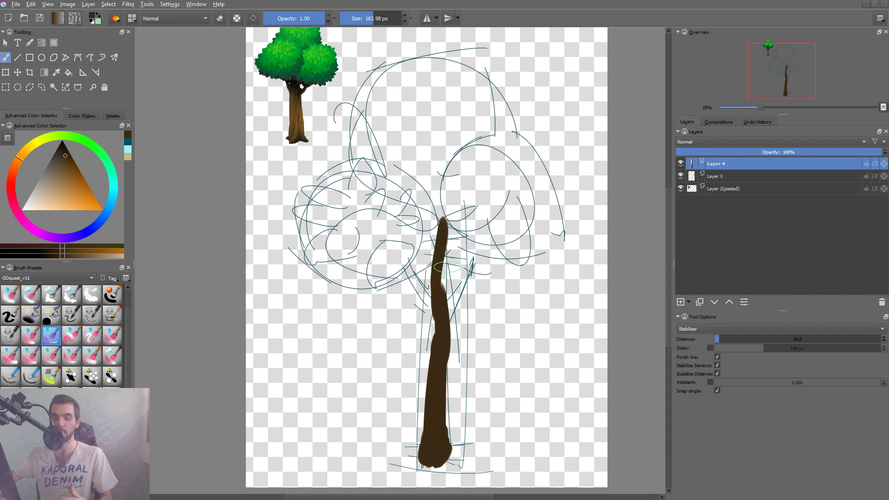
# Paint a thinner dark brown branch forking right from the upper trunk, undoing and redrawing it with a 124.48 px brush.
pyautogui.moveTo(441, 308); pyautogui.dragTo(473, 274)
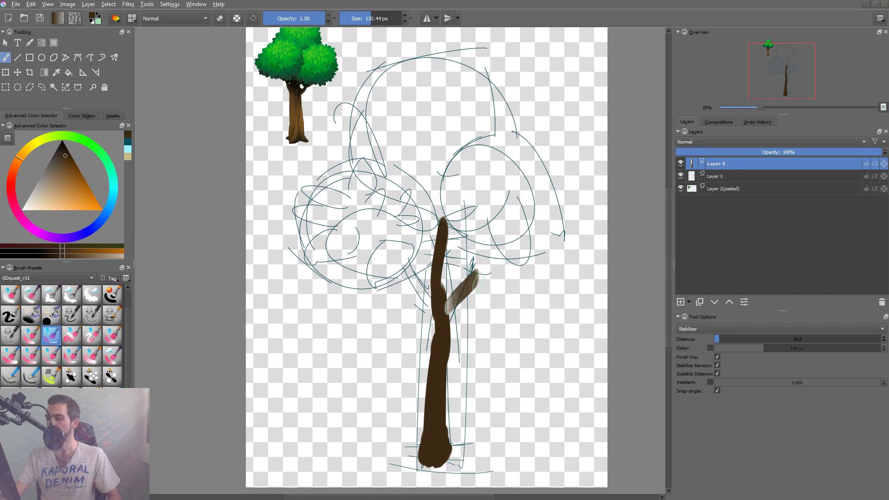
pyautogui.hotkey('ctrl', 'z')
pyautogui.moveTo(441, 311)
pyautogui.mouseDown()
pyautogui.moveTo(461, 289)
pyautogui.moveTo(488, 211)
pyautogui.mouseUp()
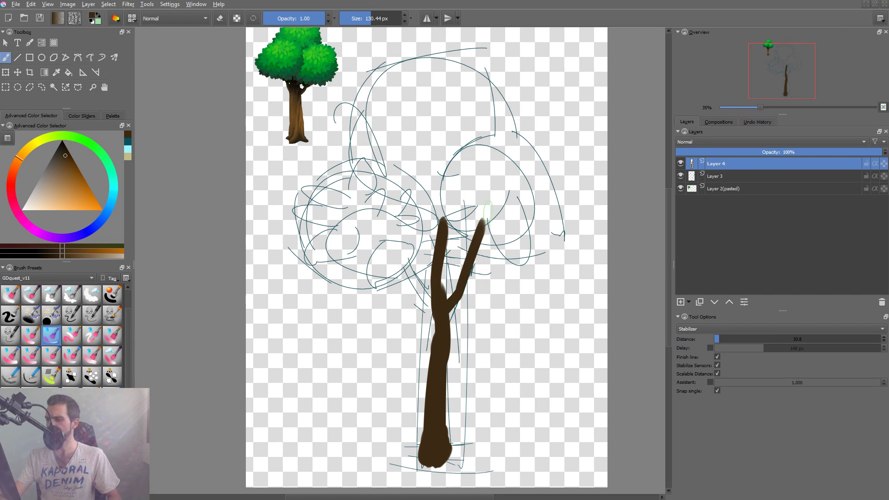
pyautogui.hotkey('ctrl', 'z')
pyautogui.hotkey('ctrl', 'z')
pyautogui.moveTo(451, 304); pyautogui.dragTo(488, 237)
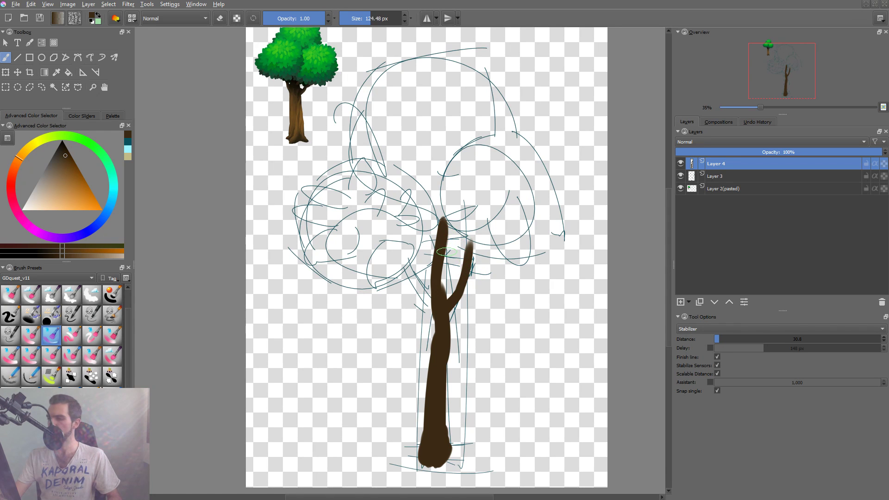
# Paint a short fork off the upper trunk and a branch reaching up left with a 99.48 px brush, redrawing the left branch.
pyautogui.press('[')
pyautogui.press('[')
pyautogui.moveTo(446, 259); pyautogui.dragTo(462, 229)
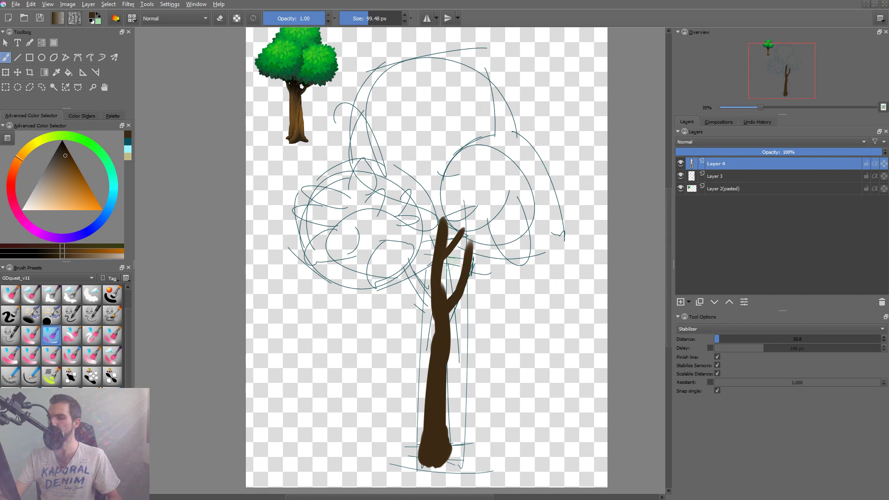
pyautogui.moveTo(401, 243); pyautogui.dragTo(432, 317)
pyautogui.hotkey('ctrl', 'z')
pyautogui.moveTo(401, 250); pyautogui.dragTo(439, 319)
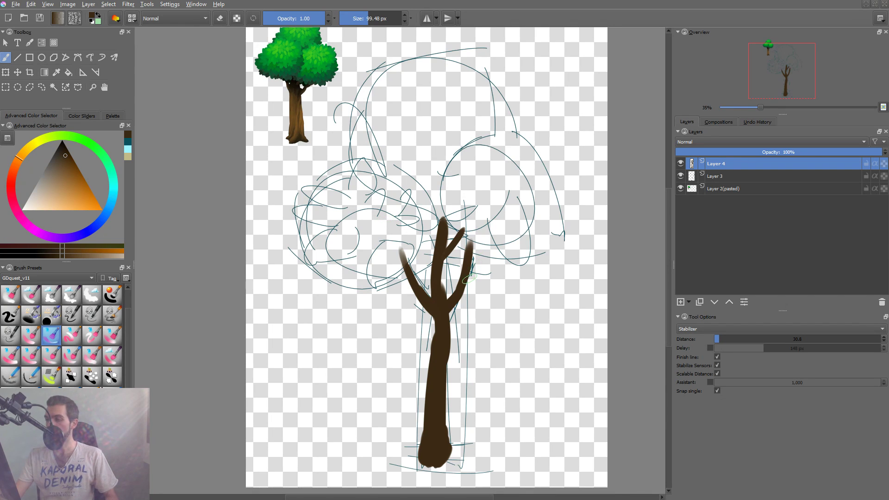
# Paint a thinner side branch angling outward from the right branch with an 85.17 px brush, undoing and redrawing it.
pyautogui.moveTo(465, 283); pyautogui.dragTo(502, 250)
pyautogui.hotkey('ctrl', 'z')
pyautogui.keyDown('shift'); pyautogui.moveTo(457, 277); pyautogui.dragTo(506, 241); pyautogui.keyUp('shift')
pyautogui.hotkey('ctrl', 'z')
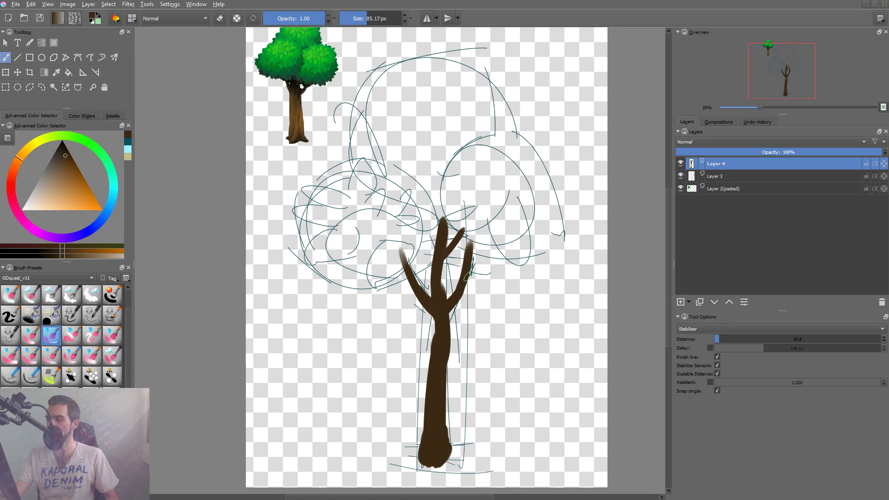
pyautogui.moveTo(468, 278); pyautogui.dragTo(499, 243)
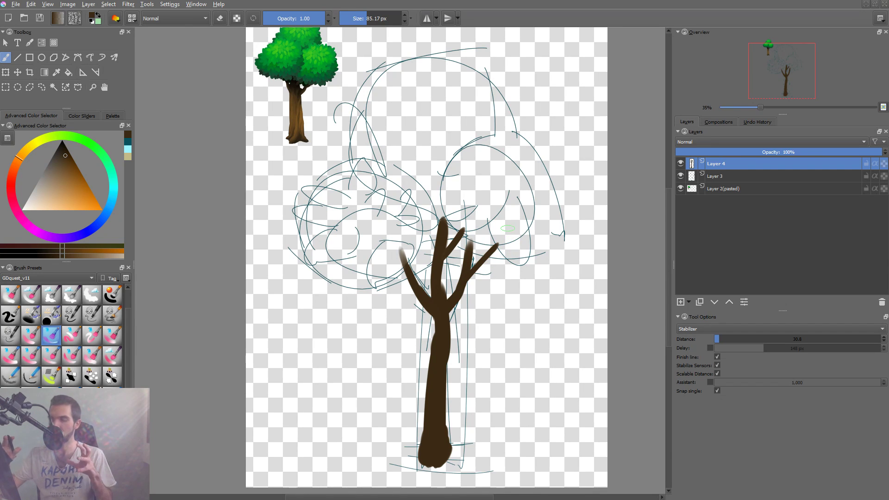
# Flatten the rounded trunk base and trim the lower trunk's sides with a 135.10 px eraser, undoing and redoing the strokes.
pyautogui.moveTo(452, 394); pyautogui.dragTo(466, 302)
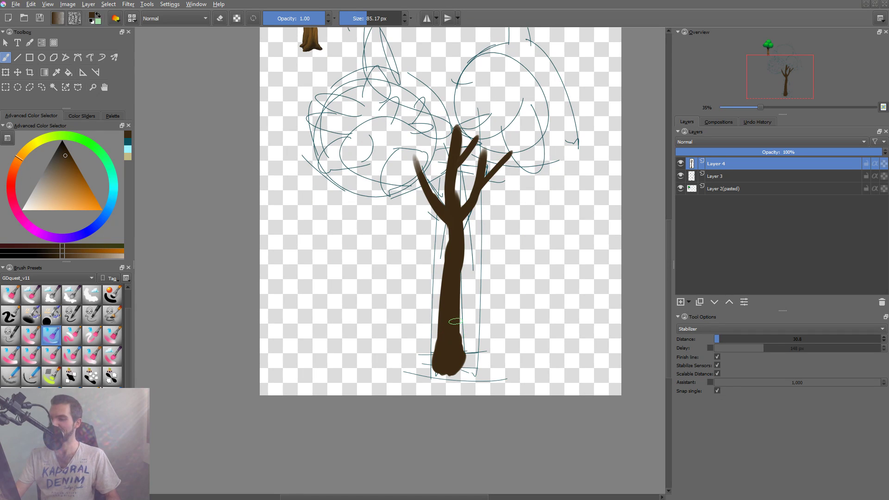
pyautogui.moveTo(440, 367)
pyautogui.mouseDown()
pyautogui.moveTo(461, 371)
pyautogui.moveTo(458, 342)
pyautogui.moveTo(469, 374)
pyautogui.mouseUp()
pyautogui.press('e')
pyautogui.hotkey('ctrl', 'z')
pyautogui.moveTo(463, 336); pyautogui.dragTo(456, 372)
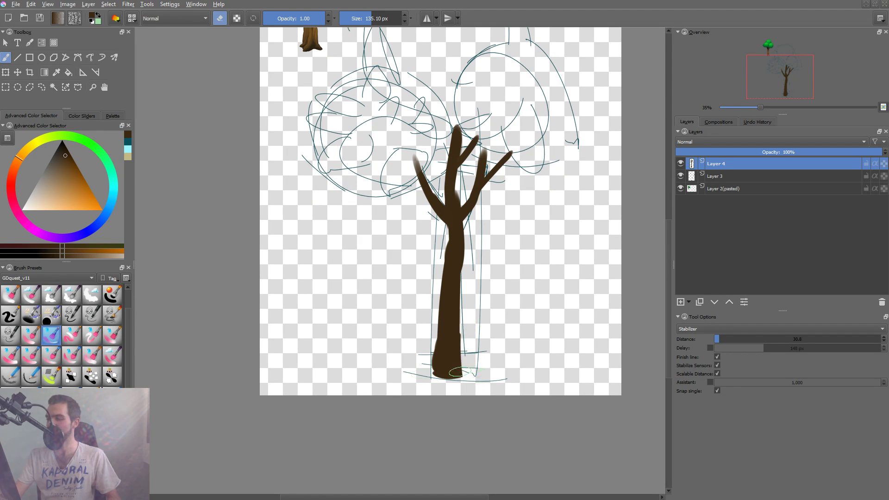
pyautogui.hotkey('ctrl', 'z')
pyautogui.moveTo(439, 320); pyautogui.dragTo(420, 418)
pyautogui.hotkey('ctrl', 'z')
pyautogui.moveTo(438, 288); pyautogui.dragTo(419, 410)
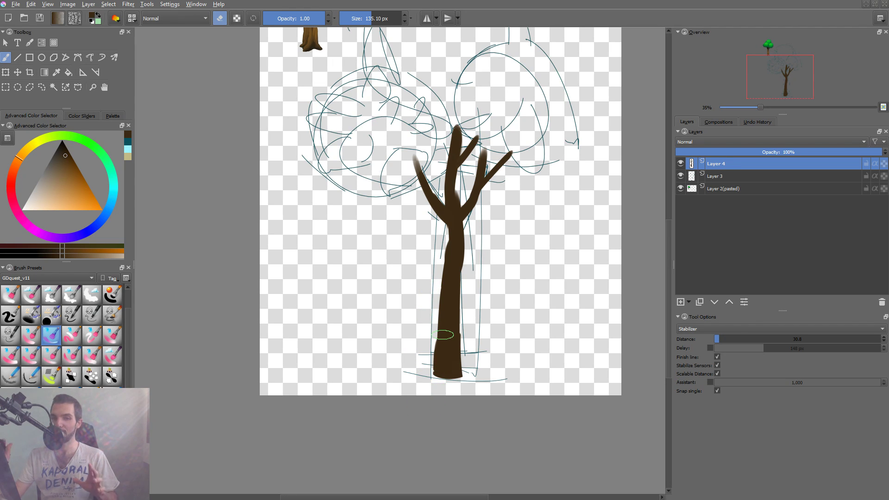
# Reshape the trunk into a slight curve with a slimmer lower half, alternating the 85.17 px brush and the 135.10 px eraser.
pyautogui.press('e')
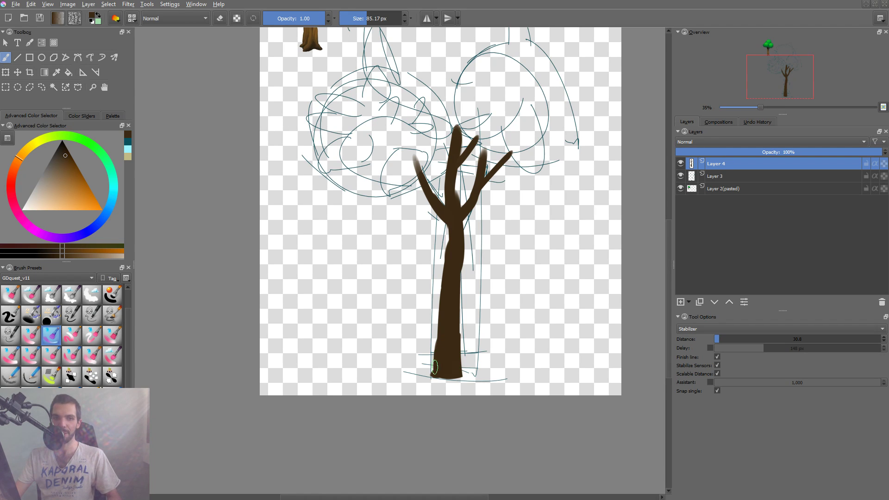
pyautogui.press('e')
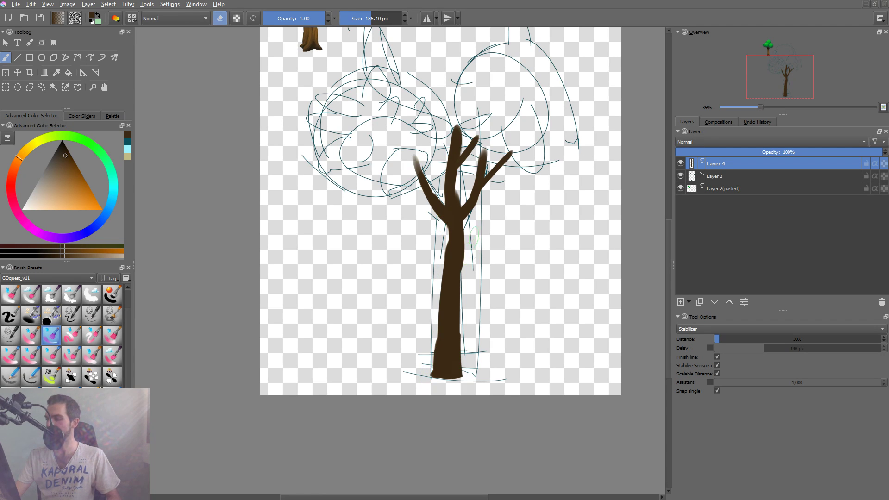
pyautogui.moveTo(462, 399); pyautogui.dragTo(466, 332)
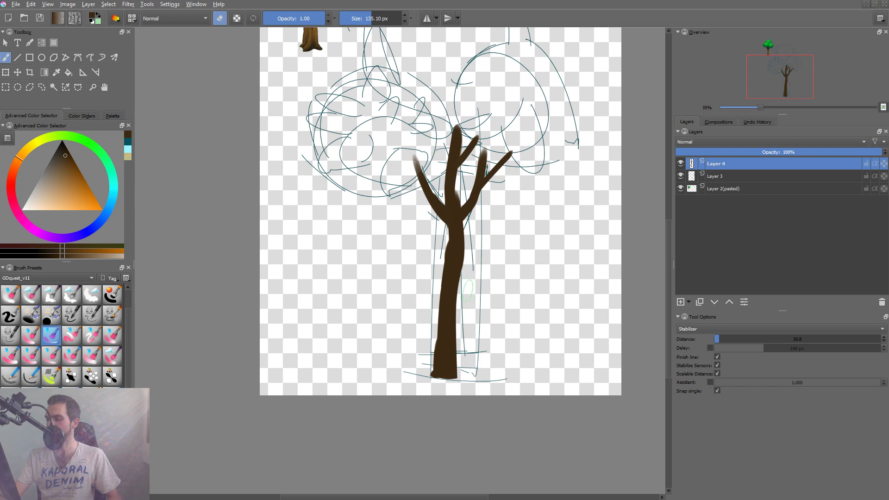
pyautogui.press('e')
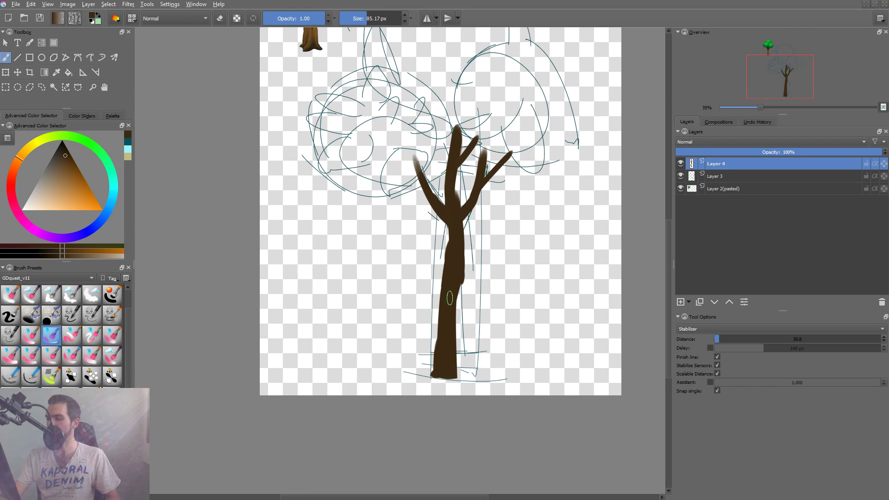
pyautogui.press('e')
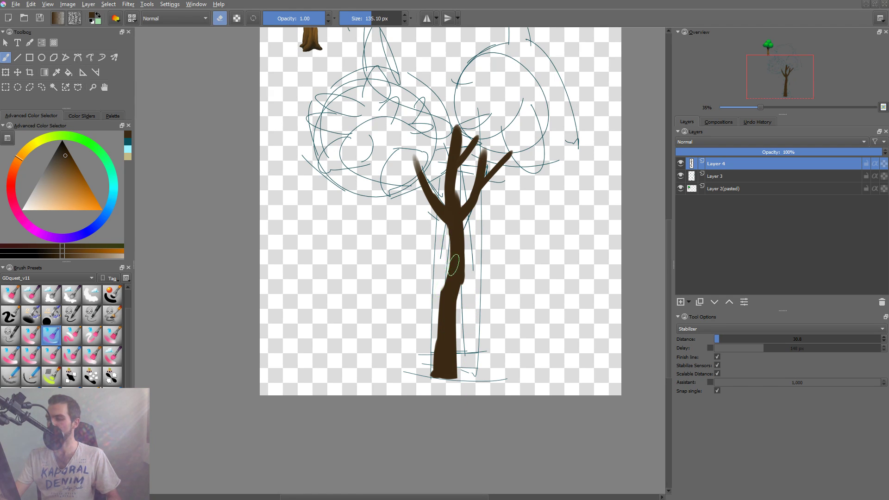
pyautogui.press('e')
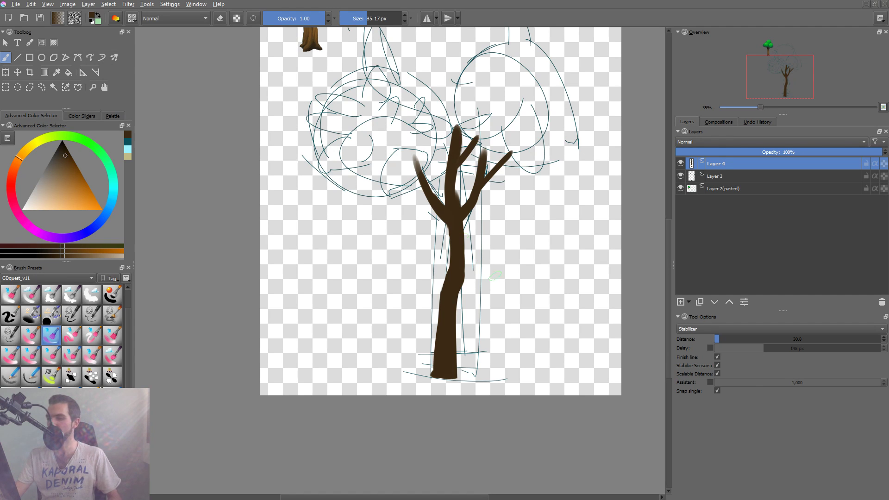
pyautogui.moveTo(467, 259); pyautogui.dragTo(448, 343)
# Extend the central trunk upward into the foliage area as a thin tapering branch with the 85.17 px brush.
pyautogui.press('e')
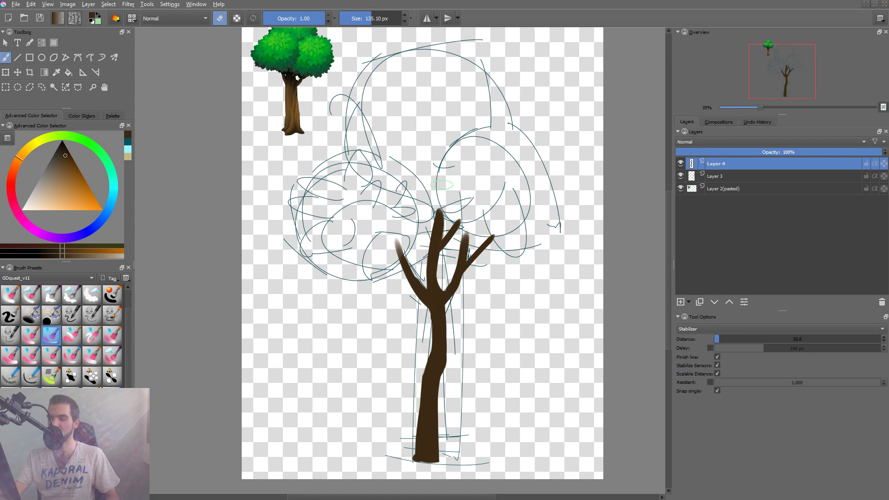
pyautogui.press('e')
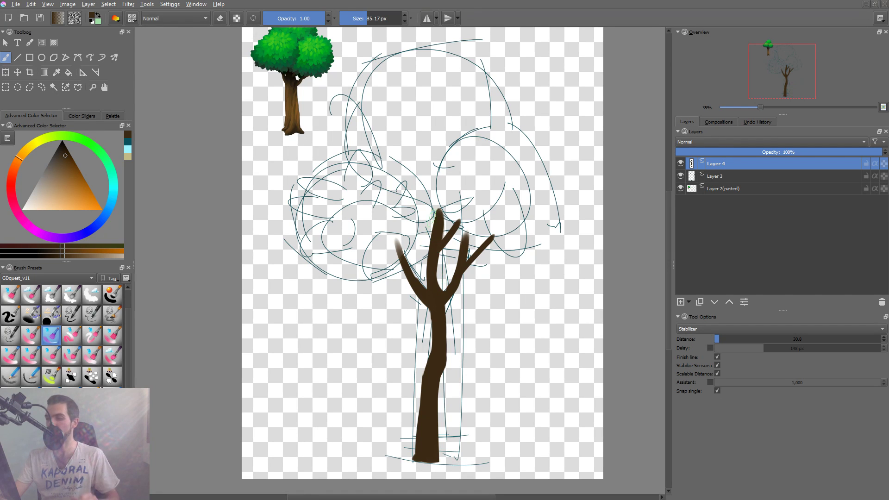
pyautogui.moveTo(438, 163); pyautogui.dragTo(442, 212)
pyautogui.moveTo(438, 161); pyautogui.dragTo(441, 208)
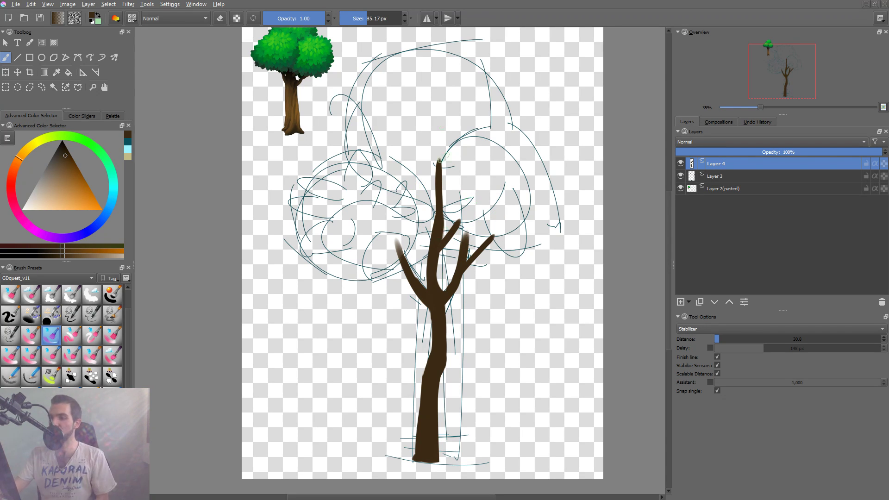
# Touch up the left branch and fork a thin upright twig from it with a 74.47 px brush.
pyautogui.scroll(2, 293, 91)
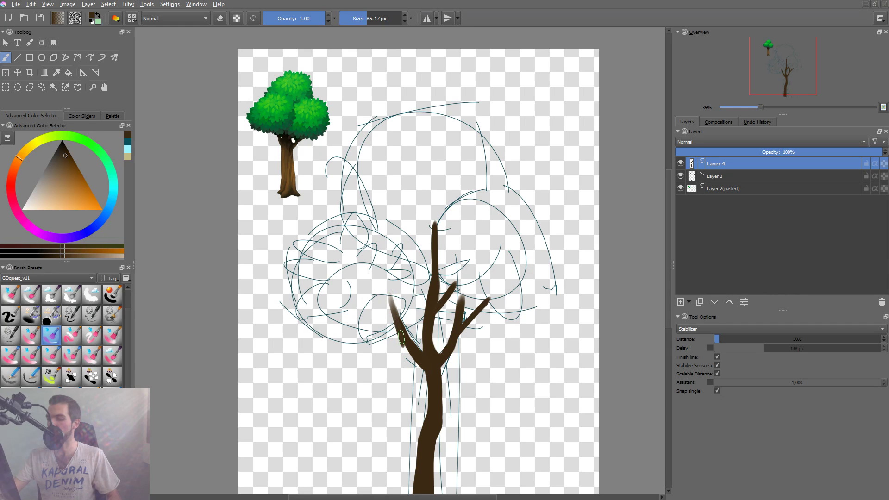
pyautogui.moveTo(389, 296); pyautogui.dragTo(408, 334)
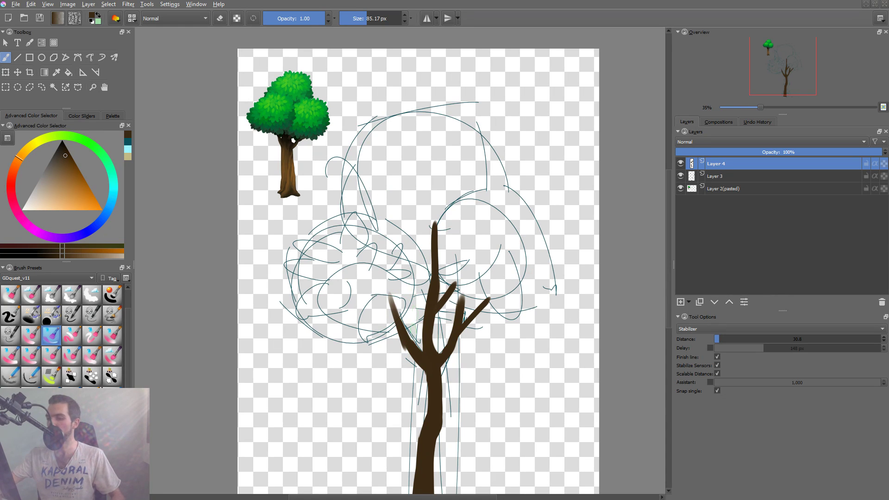
pyautogui.press('e')
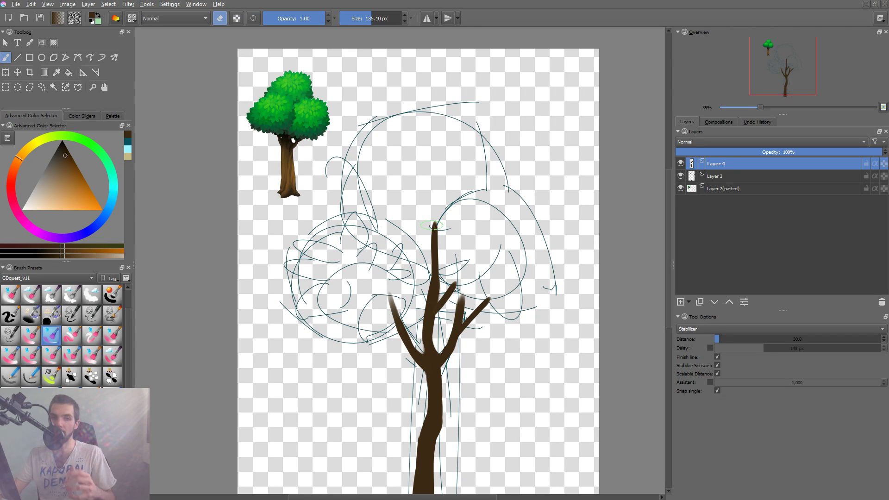
pyautogui.press('e')
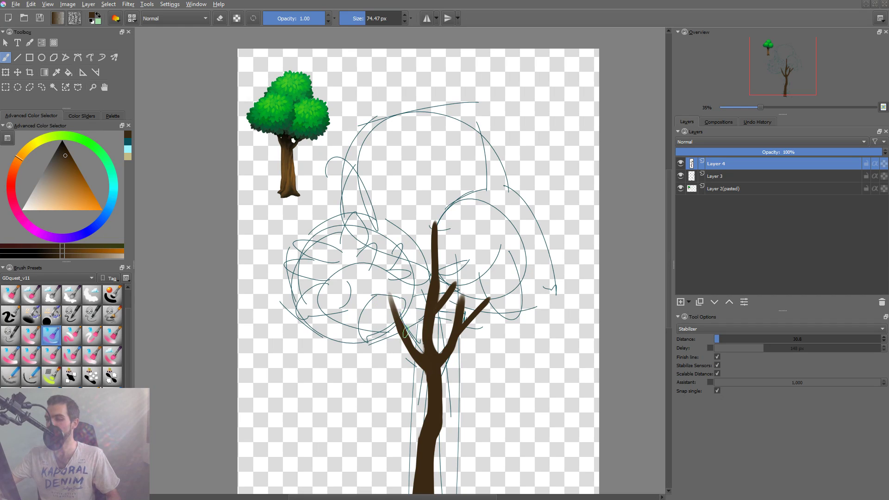
pyautogui.moveTo(408, 342); pyautogui.dragTo(406, 284)
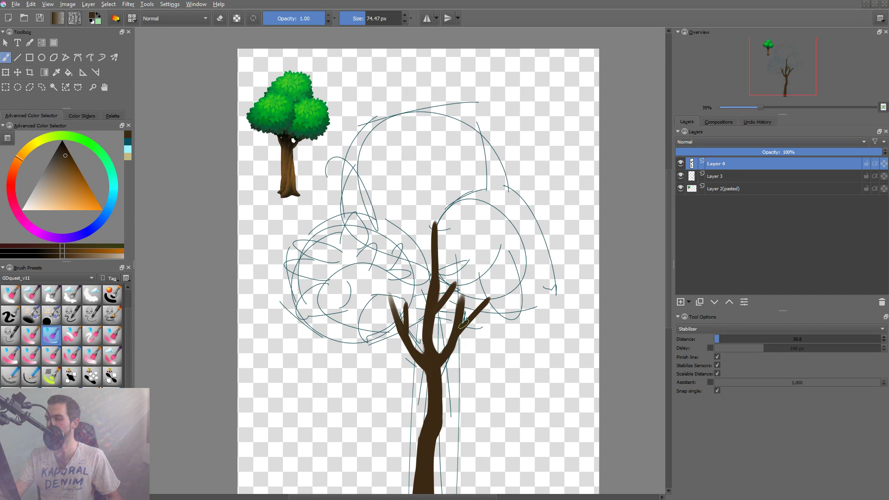
# Bend the outer right branch upward, redrawing the stroke, and lengthen the tip of the inner right branch.
pyautogui.moveTo(463, 324); pyautogui.dragTo(508, 275)
pyautogui.hotkey('ctrl', 'z')
pyautogui.moveTo(485, 306); pyautogui.dragTo(508, 275)
pyautogui.hotkey('ctrl', 'z')
pyautogui.moveTo(487, 304); pyautogui.dragTo(508, 276)
pyautogui.moveTo(458, 309); pyautogui.dragTo(462, 278)
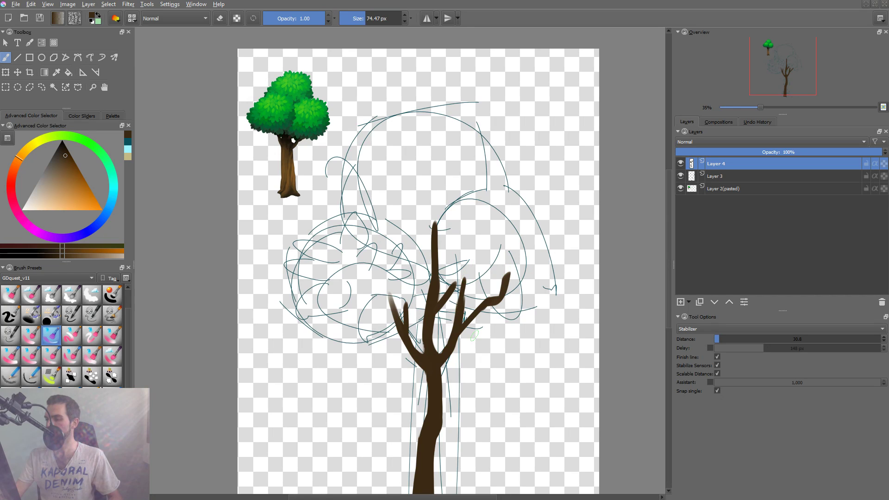
# Rework the left branch tips and lengthen the two upper right branches, trimming the branch ends with a 99.90 px eraser.
pyautogui.moveTo(396, 315)
pyautogui.mouseDown()
pyautogui.moveTo(386, 289)
pyautogui.moveTo(395, 313)
pyautogui.moveTo(407, 316)
pyautogui.moveTo(404, 272)
pyautogui.moveTo(410, 304)
pyautogui.moveTo(388, 295)
pyautogui.moveTo(396, 287)
pyautogui.moveTo(381, 272)
pyautogui.moveTo(389, 300)
pyautogui.mouseUp()
pyautogui.hotkey('ctrl', 'z')
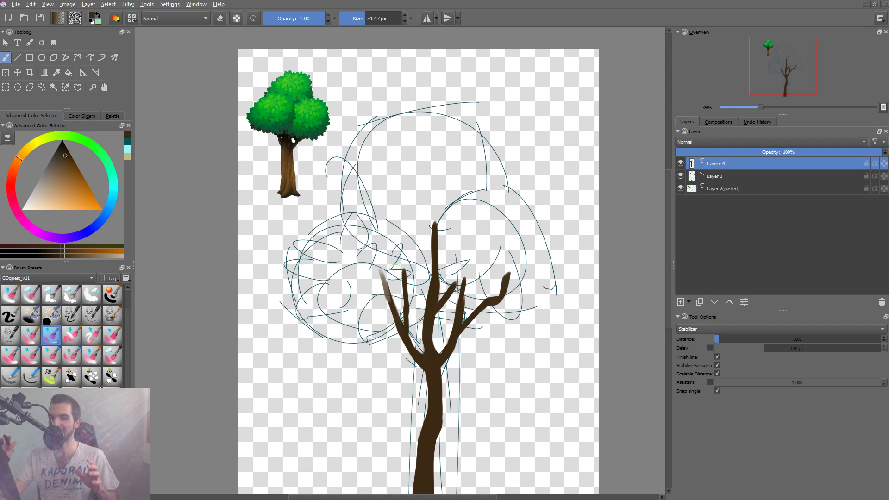
pyautogui.hotkey('ctrl', 'z')
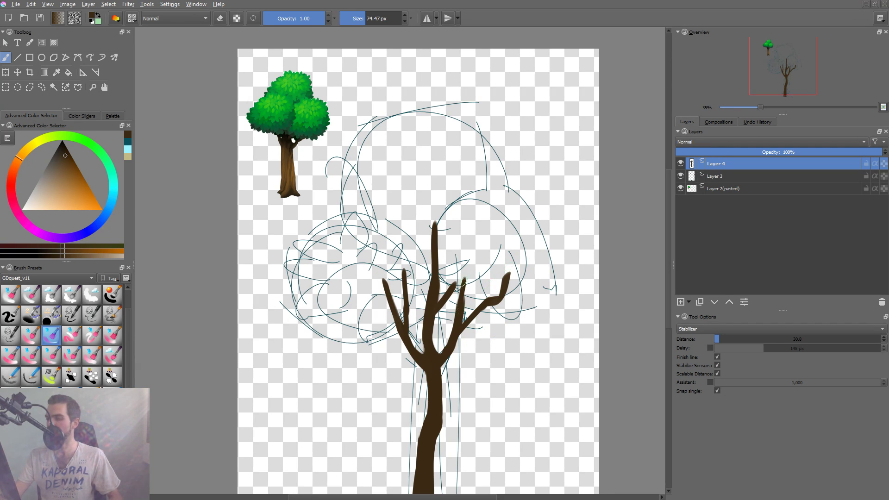
pyautogui.moveTo(471, 253); pyautogui.dragTo(451, 296)
pyautogui.moveTo(459, 245)
pyautogui.mouseDown()
pyautogui.moveTo(452, 296)
pyautogui.moveTo(467, 289)
pyautogui.moveTo(454, 293)
pyautogui.mouseUp()
pyautogui.press('e')
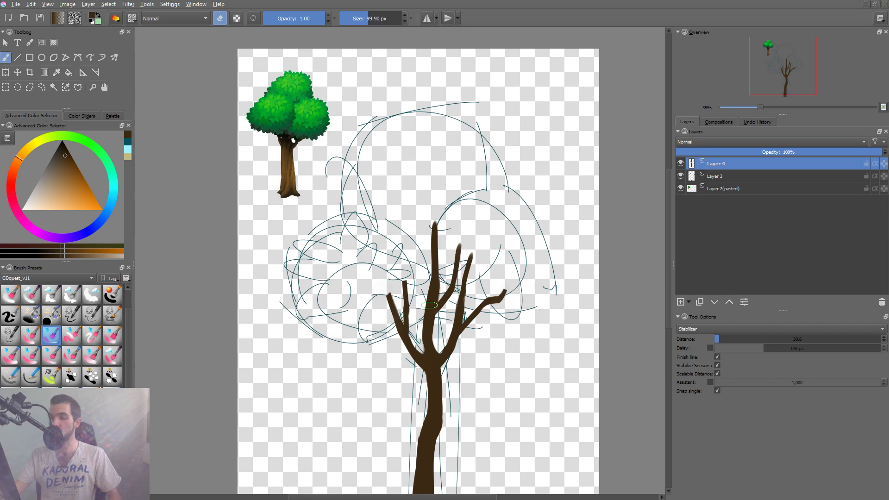
# Flare the trunk base with pointed roots on both sides and in the middle using the 74.47 px brush.
pyautogui.moveTo(494, 392)
pyautogui.mouseDown()
pyautogui.moveTo(472, 407)
pyautogui.moveTo(484, 361)
pyautogui.mouseUp()
pyautogui.moveTo(424, 449); pyautogui.dragTo(463, 393)
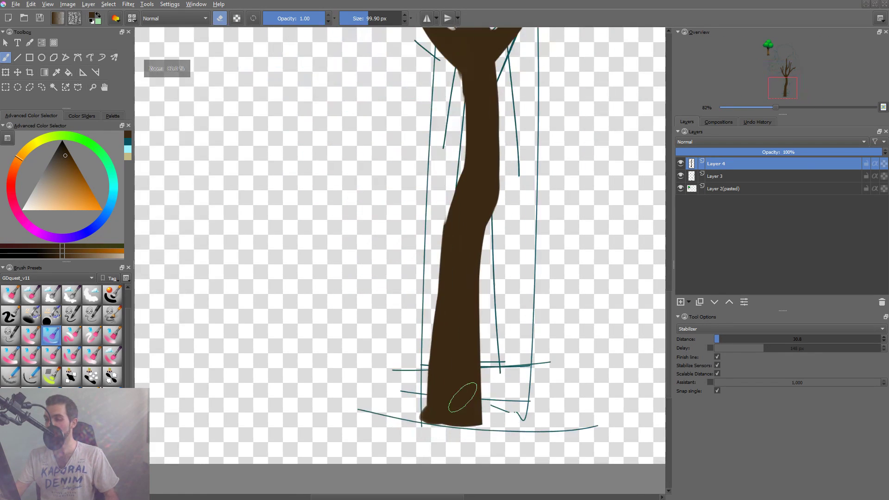
pyautogui.press('e')
pyautogui.moveTo(429, 416)
pyautogui.mouseDown()
pyautogui.moveTo(423, 407)
pyautogui.moveTo(440, 392)
pyautogui.mouseUp()
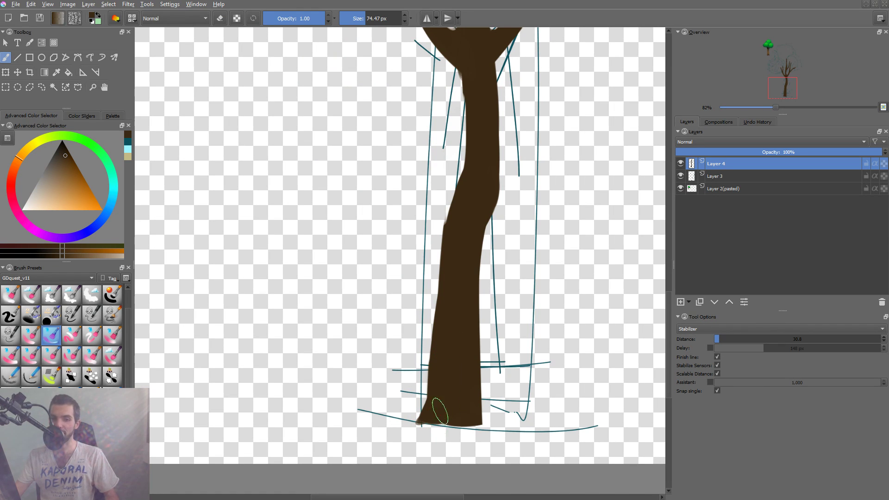
pyautogui.moveTo(443, 417)
pyautogui.mouseDown()
pyautogui.moveTo(460, 427)
pyautogui.moveTo(444, 419)
pyautogui.moveTo(498, 427)
pyautogui.moveTo(489, 422)
pyautogui.mouseUp()
pyautogui.hotkey('ctrl', 'z')
pyautogui.moveTo(477, 397); pyautogui.dragTo(489, 418)
# Erase around the middle root and along the lower trunk's right edge to clean up the silhouette.
pyautogui.press('e')
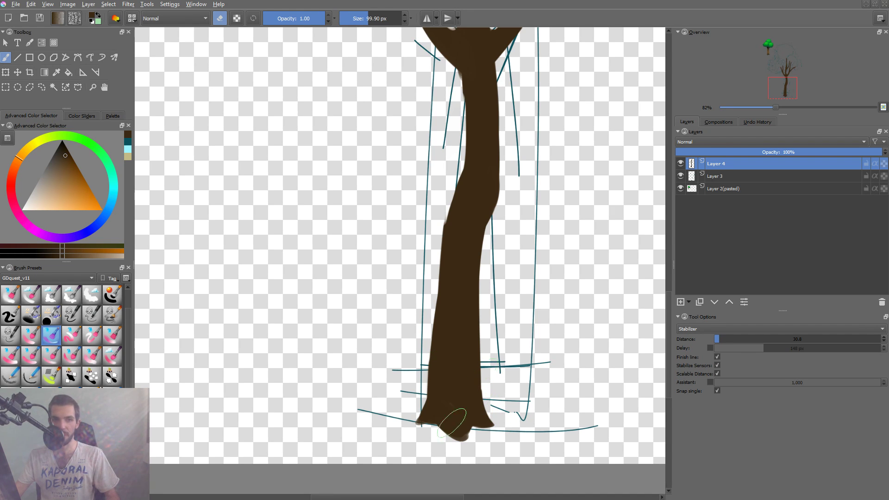
pyautogui.moveTo(456, 429); pyautogui.dragTo(449, 429)
pyautogui.moveTo(490, 305); pyautogui.dragTo(476, 372)
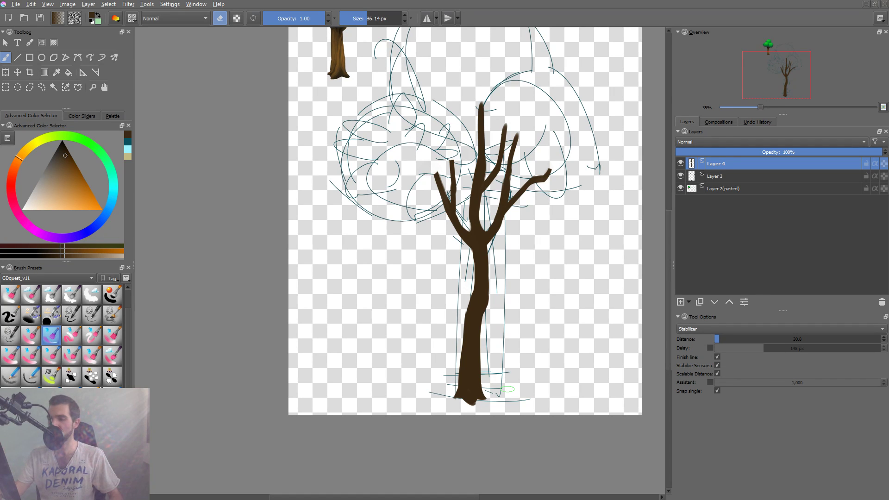
# Add a new layer above the trunk layer and draw a solid dark brown oval over the left foliage cluster.
pyautogui.moveTo(512, 220); pyautogui.dragTo(504, 226)
pyautogui.moveTo(528, 167); pyautogui.dragTo(509, 232)
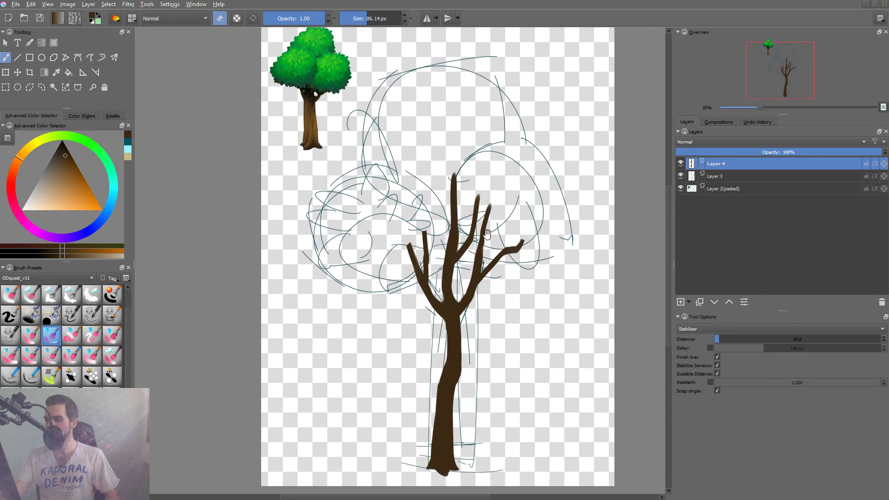
pyautogui.press('Insert')
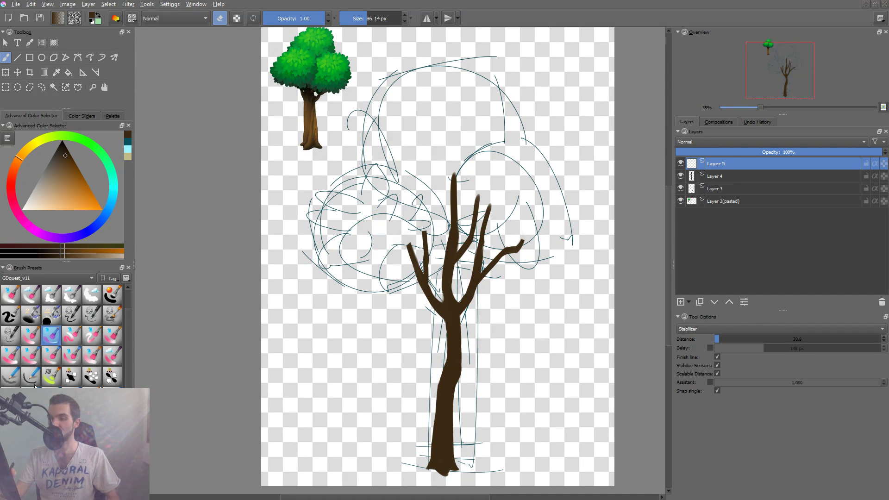
pyautogui.click(10, 315)
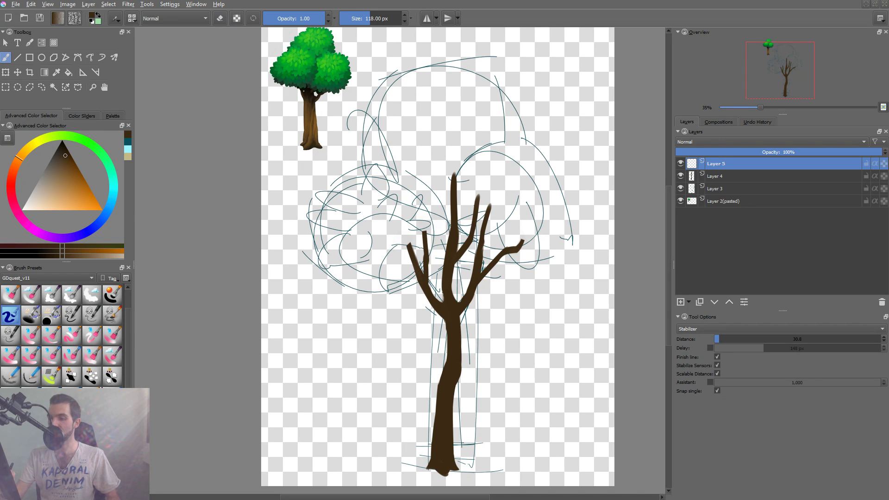
pyautogui.press('/')
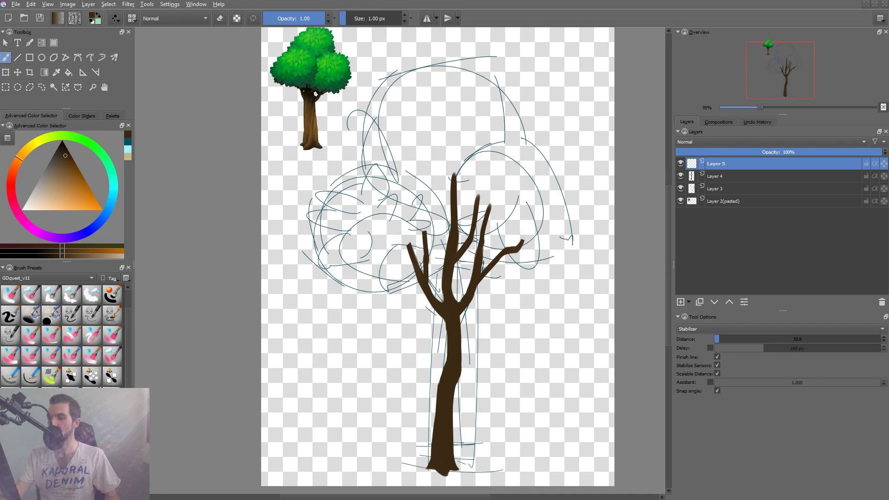
pyautogui.moveTo(386, 171)
pyautogui.mouseDown()
pyautogui.moveTo(342, 178)
pyautogui.moveTo(319, 257)
pyautogui.moveTo(421, 267)
pyautogui.moveTo(429, 188)
pyautogui.moveTo(391, 169)
pyautogui.mouseUp()
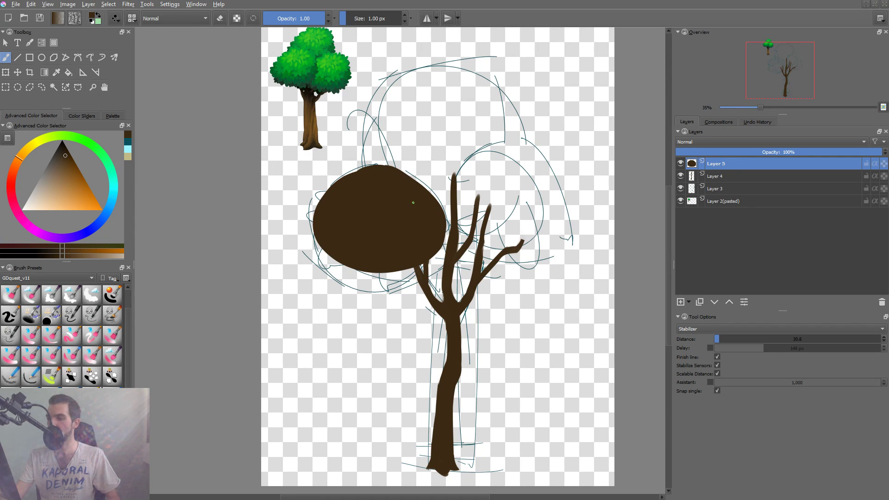
# Move the dark brown oval up onto the top foliage cluster above the central branch.
pyautogui.press('t')
pyautogui.moveTo(419, 234); pyautogui.dragTo(463, 209)
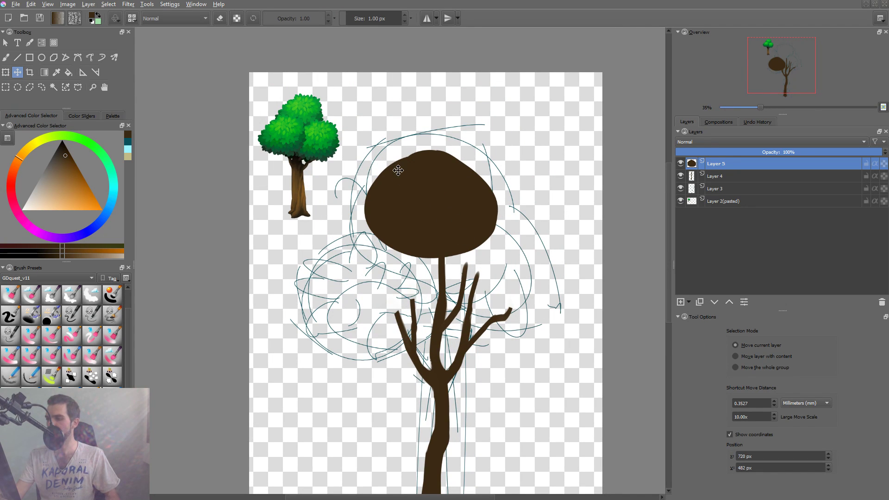
# Enlarge the dark brown foliage oval on Layer 5 into a wide canopy over the branches with freehand filled shapes.
pyautogui.press('b')
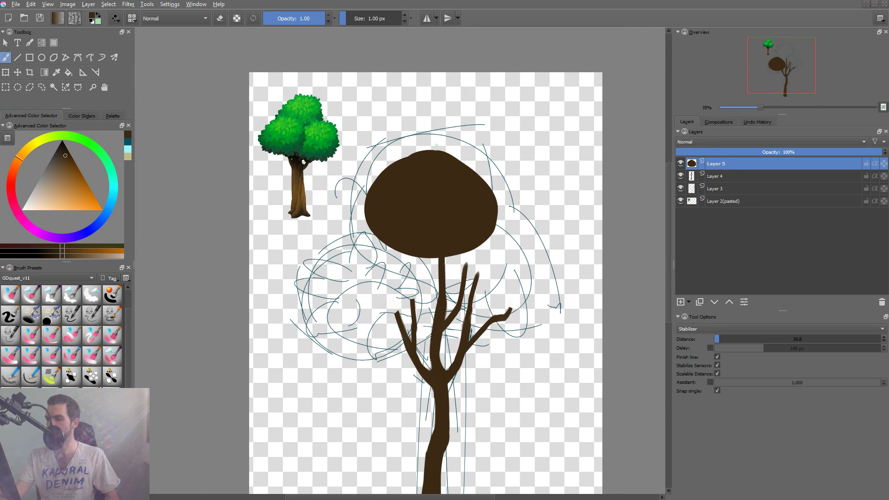
pyautogui.moveTo(438, 145)
pyautogui.mouseDown()
pyautogui.moveTo(370, 230)
pyautogui.moveTo(437, 262)
pyautogui.mouseUp()
pyautogui.hotkey('ctrl', 'z')
pyautogui.moveTo(426, 146)
pyautogui.mouseDown()
pyautogui.moveTo(373, 148)
pyautogui.moveTo(356, 271)
pyautogui.moveTo(493, 266)
pyautogui.moveTo(514, 196)
pyautogui.moveTo(431, 146)
pyautogui.mouseUp()
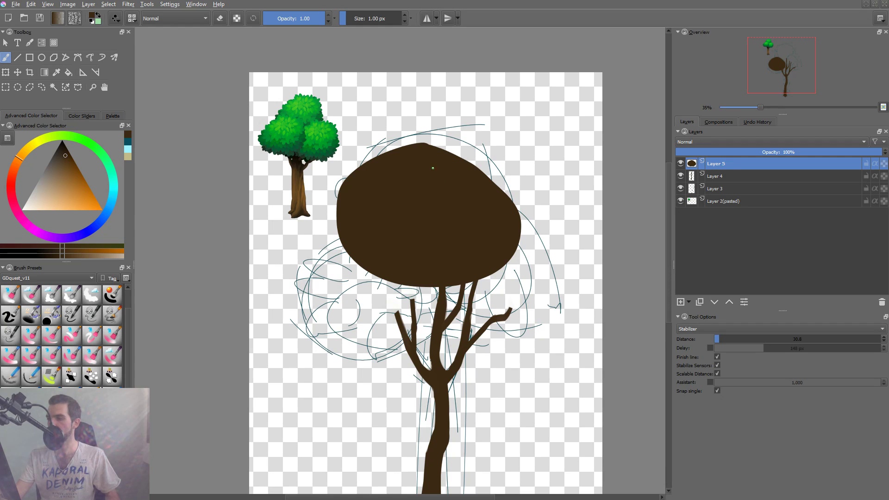
pyautogui.moveTo(356, 167)
pyautogui.mouseDown()
pyautogui.moveTo(324, 234)
pyautogui.moveTo(416, 285)
pyautogui.moveTo(535, 241)
pyautogui.moveTo(500, 174)
pyautogui.moveTo(436, 147)
pyautogui.mouseUp()
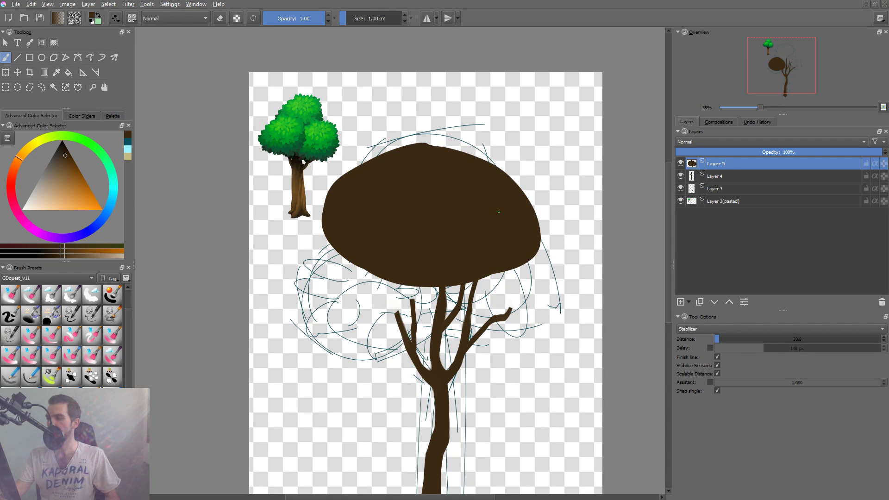
# Start a Liquify transform on the canopy and push its top, underside and left edge into a rounder outline, enlarging the brush to 590.69.
pyautogui.hotkey('ctrl', 't')
pyautogui.moveTo(540, 142); pyautogui.dragTo(545, 130)
pyautogui.click(768, 332)
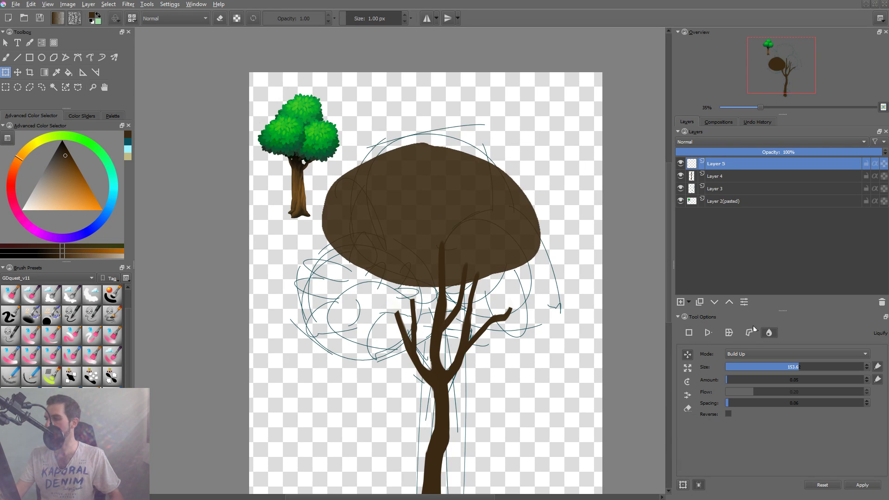
pyautogui.moveTo(453, 151)
pyautogui.mouseDown()
pyautogui.moveTo(453, 140)
pyautogui.moveTo(498, 138)
pyautogui.mouseUp()
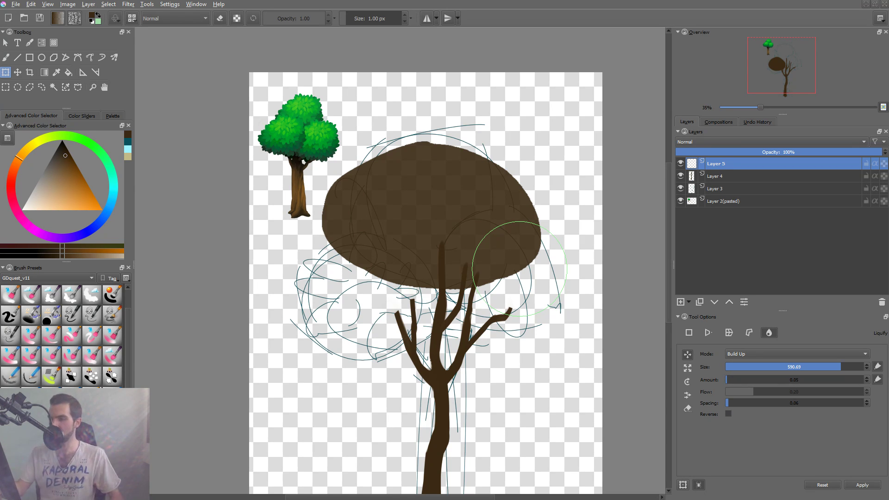
pyautogui.moveTo(465, 292); pyautogui.dragTo(458, 268)
pyautogui.moveTo(489, 310); pyautogui.dragTo(488, 275)
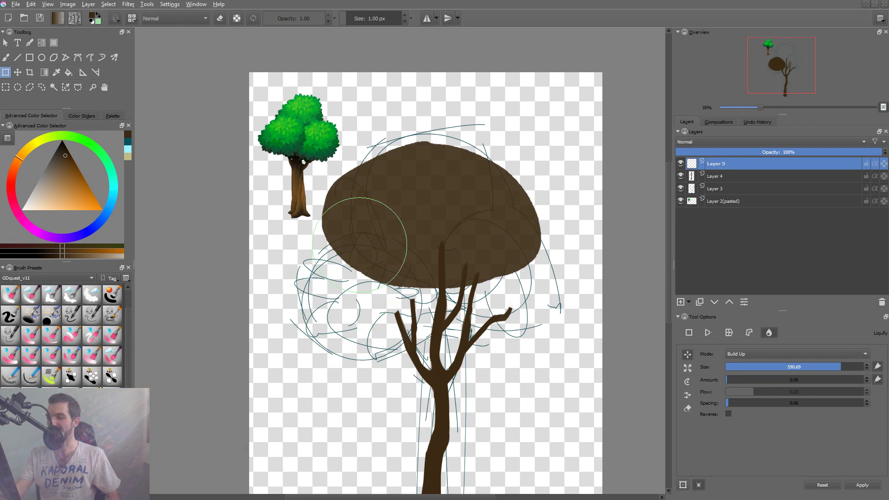
pyautogui.moveTo(300, 201)
pyautogui.mouseDown()
pyautogui.moveTo(377, 150)
pyautogui.moveTo(339, 207)
pyautogui.moveTo(319, 208)
pyautogui.mouseUp()
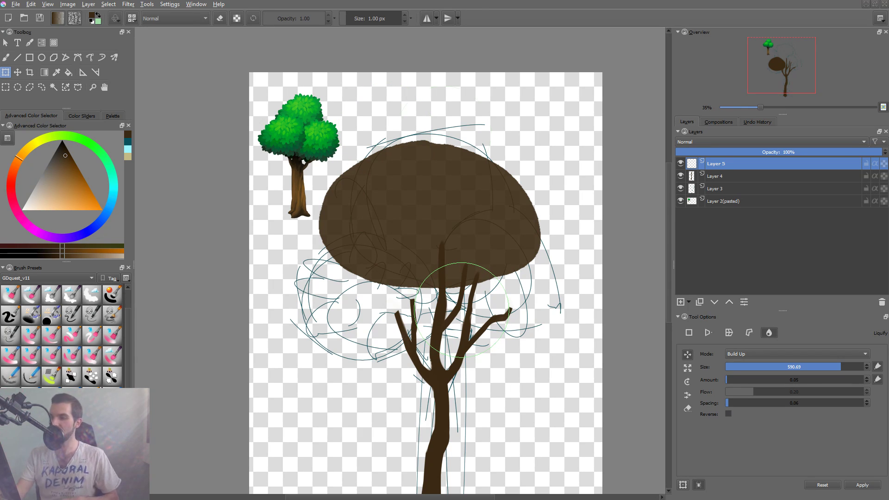
# Smooth the uneven top edge of the canopy with a smaller Liquify brush of size 175.80.
pyautogui.moveTo(452, 158); pyautogui.dragTo(265, 159)
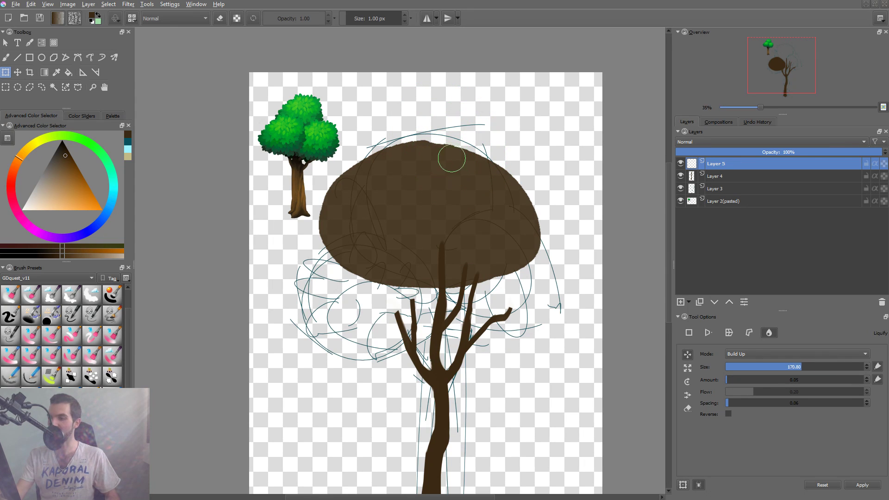
pyautogui.moveTo(436, 140)
pyautogui.mouseDown()
pyautogui.moveTo(421, 140)
pyautogui.moveTo(499, 136)
pyautogui.mouseUp()
pyautogui.moveTo(429, 115); pyautogui.dragTo(469, 120)
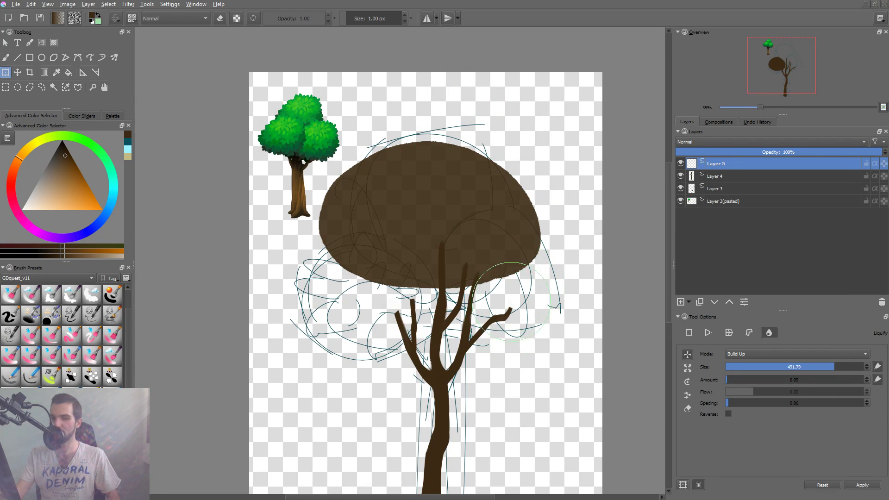
pyautogui.moveTo(511, 302); pyautogui.dragTo(479, 302)
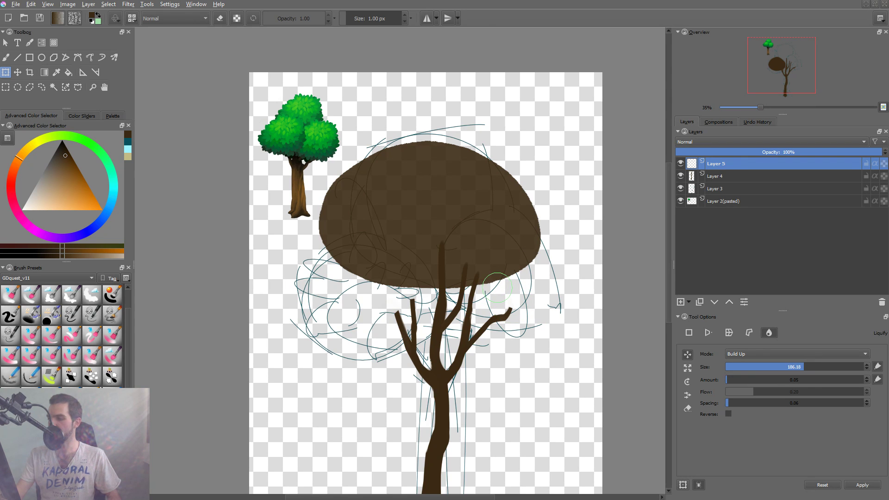
# Push the canopy's left and upper-left edges inward with an 840.95 Liquify brush, apply the transform, and move the canopy slightly right and down.
pyautogui.moveTo(459, 274); pyautogui.dragTo(566, 273)
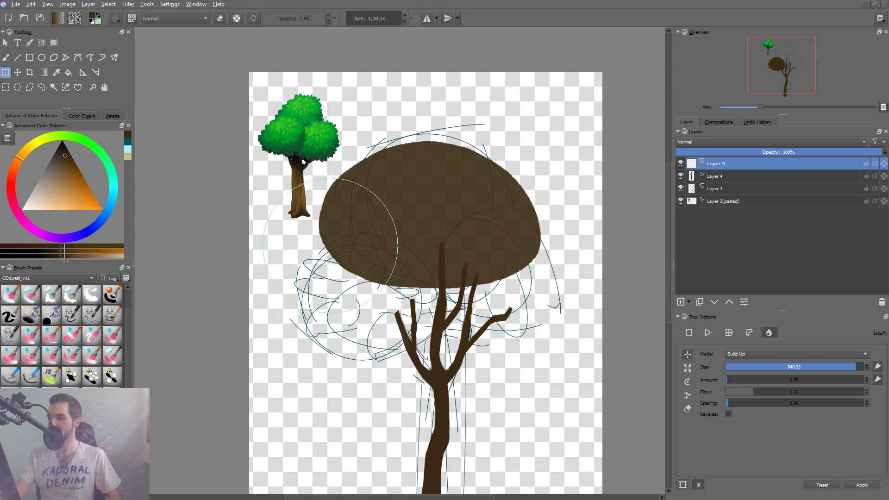
pyautogui.moveTo(291, 303); pyautogui.dragTo(313, 295)
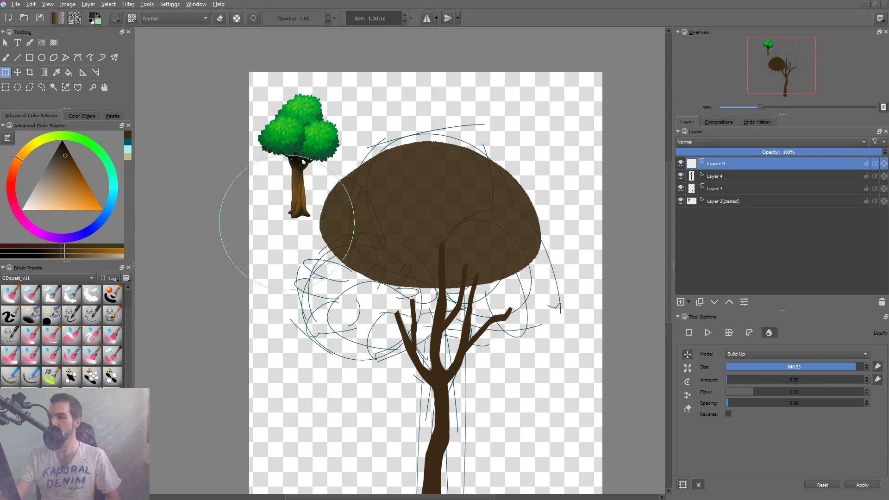
pyautogui.moveTo(288, 221); pyautogui.dragTo(370, 223)
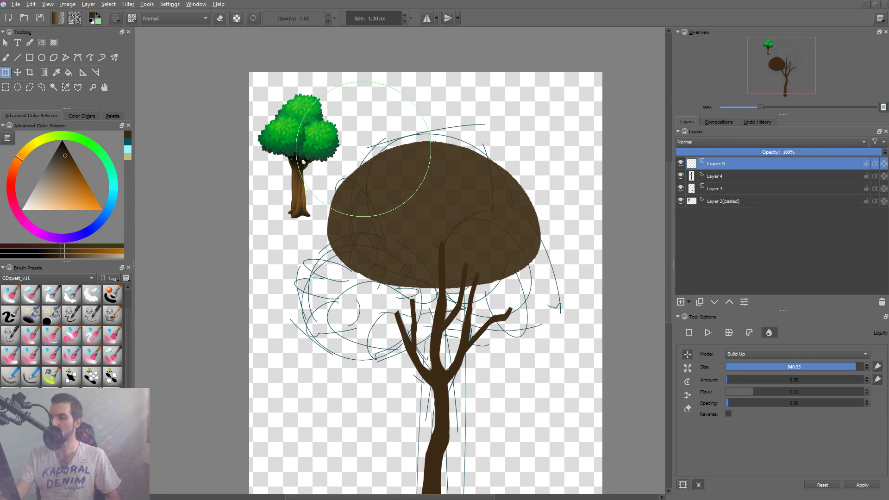
pyautogui.moveTo(421, 118); pyautogui.dragTo(411, 129)
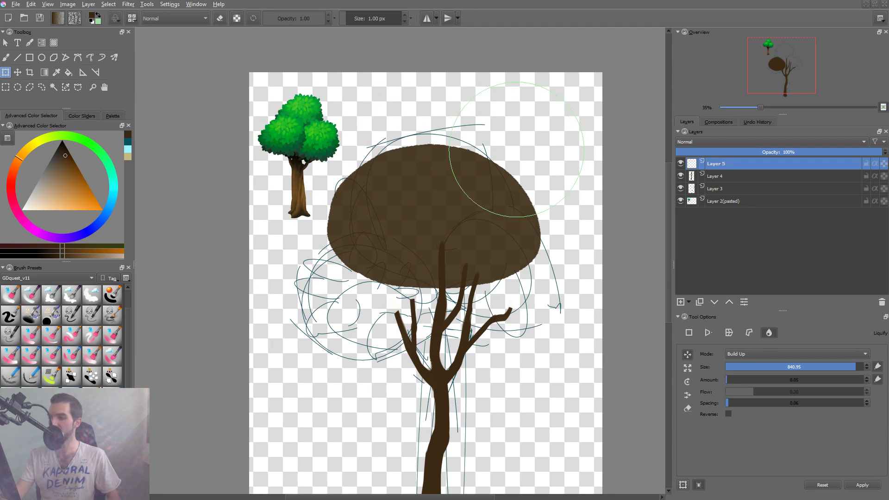
pyautogui.press('Return')
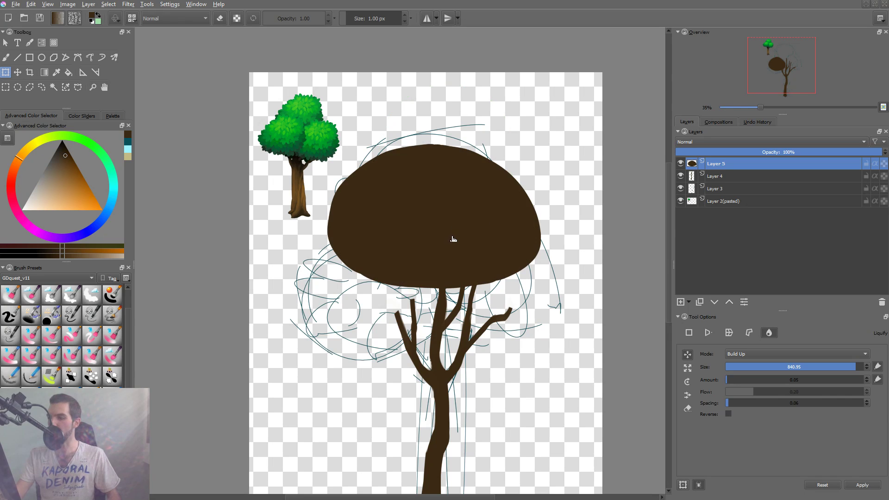
pyautogui.press('t')
pyautogui.moveTo(475, 218); pyautogui.dragTo(484, 223)
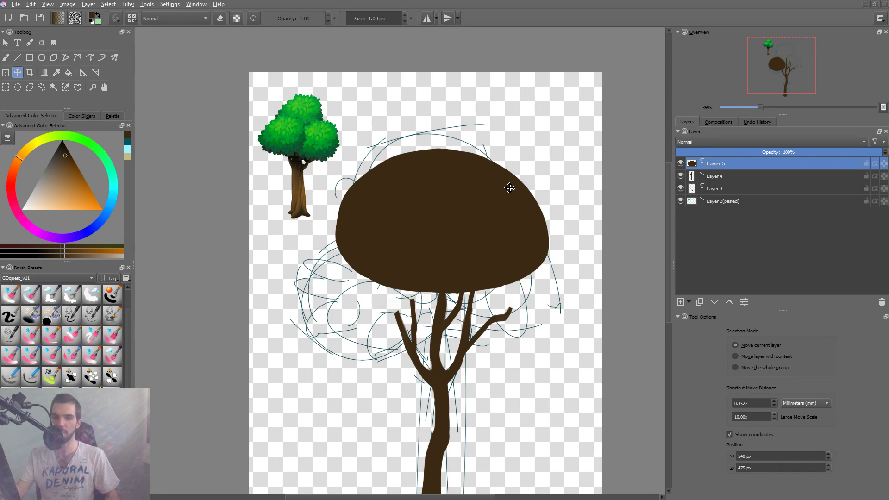
# Preserve the canopy layer's alpha and fill the shape with progressively darker greens, ending on a dark desaturated green.
pyautogui.press('b')
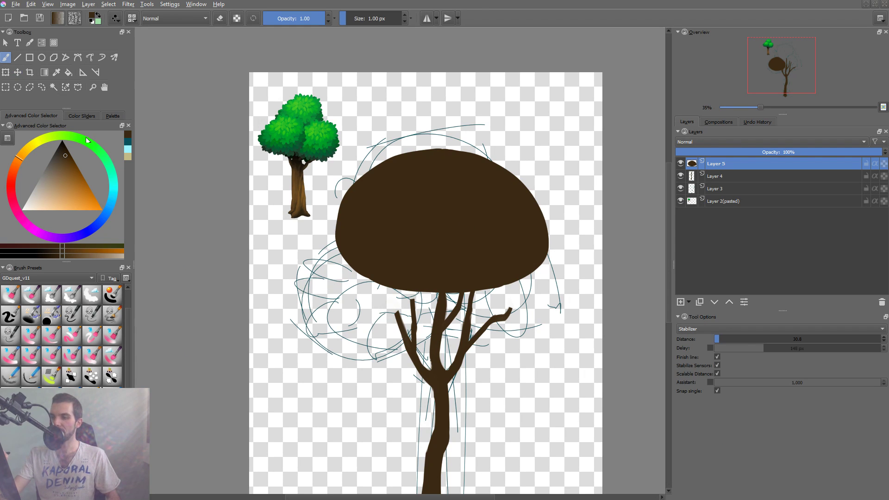
pyautogui.click(82, 138)
pyautogui.click(61, 175)
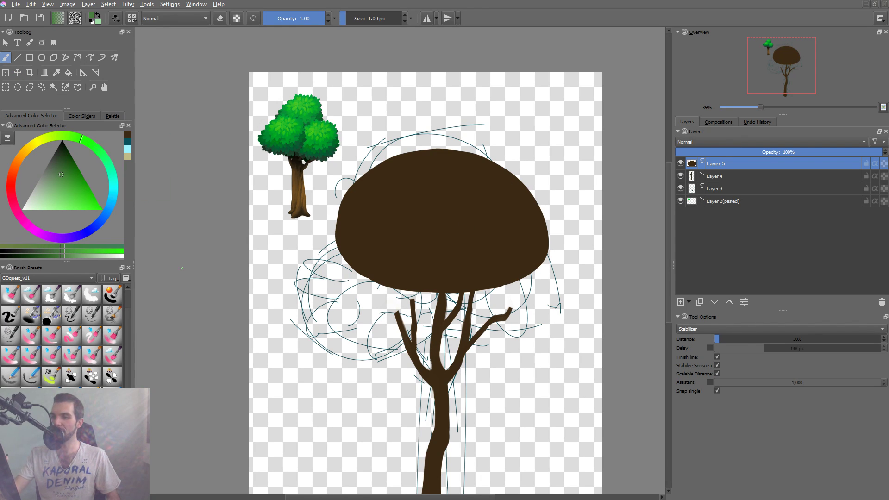
pyautogui.press('/')
pyautogui.hotkey('shift', 'BackSpace')
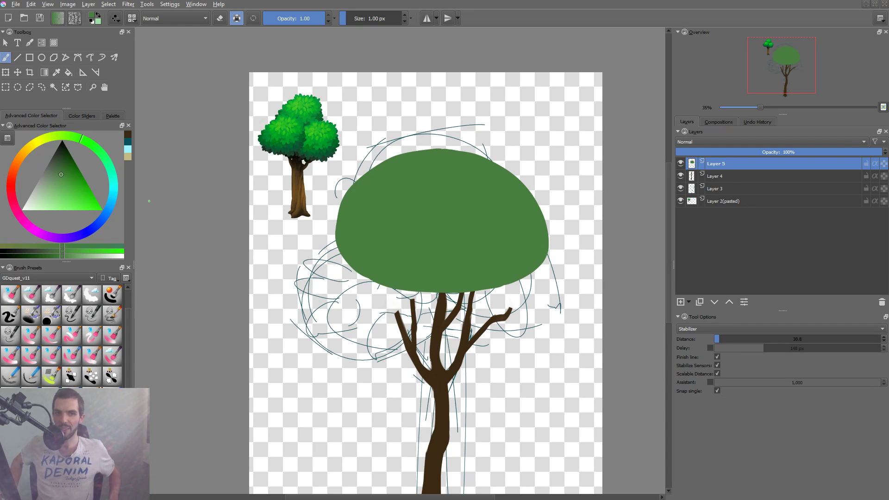
pyautogui.click(58, 164)
pyautogui.hotkey('shift', 'BackSpace')
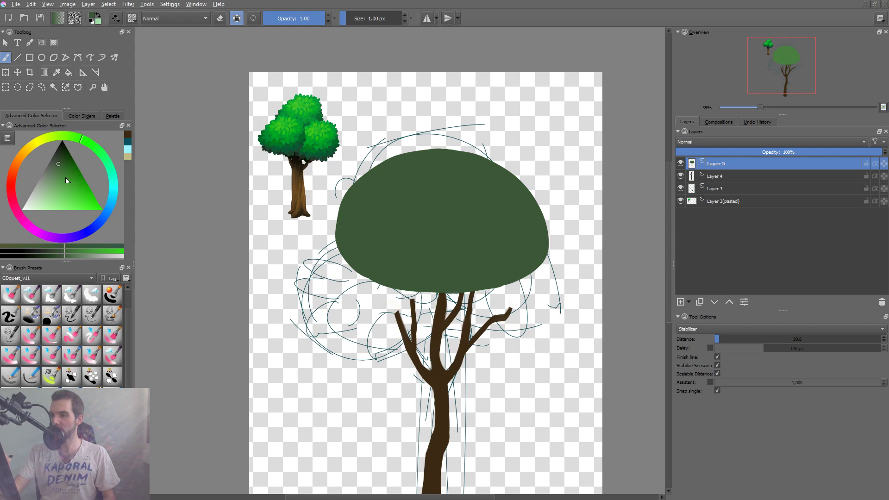
pyautogui.click(61, 160)
pyautogui.hotkey('shift', 'BackSpace')
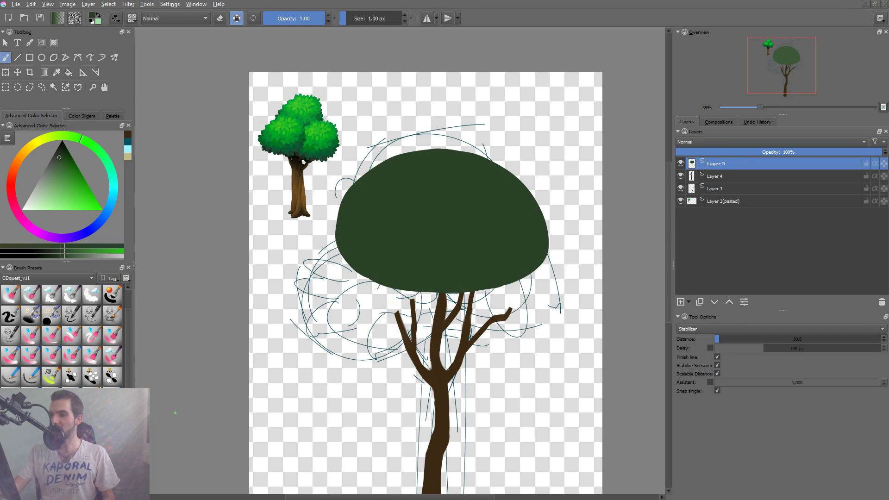
# Examine the reference tree's foliage colors by sampling greens from the dark lower leaves up to the bright highlights.
pyautogui.moveTo(302, 131); pyautogui.dragTo(334, 49)
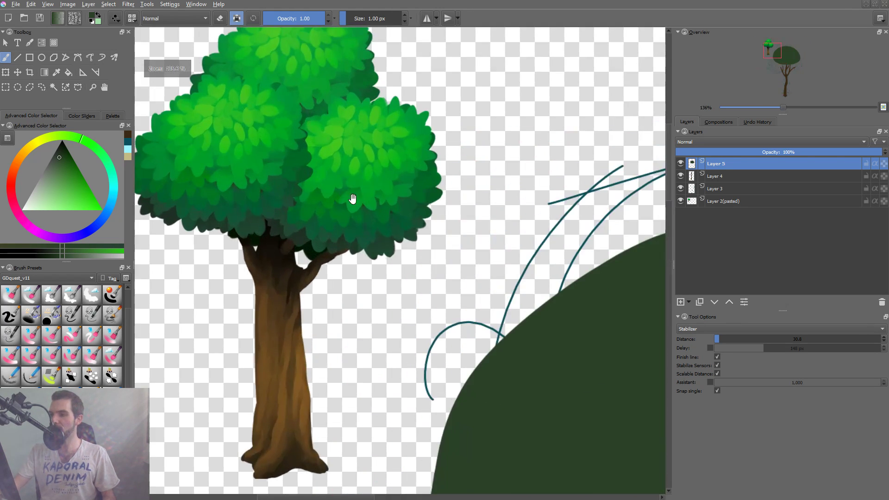
pyautogui.moveTo(347, 259); pyautogui.dragTo(392, 307)
pyautogui.scroll(3, 393, 307)
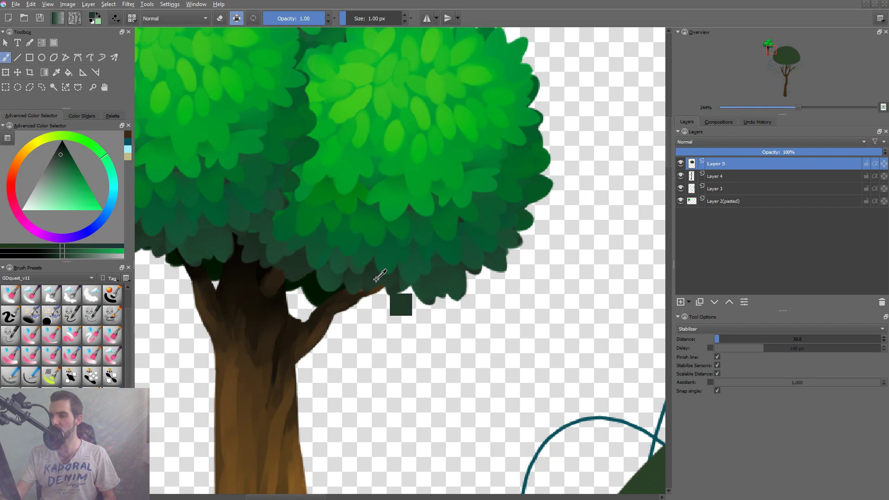
pyautogui.keyDown('ctrl'); pyautogui.click(412, 266); pyautogui.keyUp('ctrl')
pyautogui.keyDown('ctrl'); pyautogui.click(402, 229); pyautogui.keyUp('ctrl')
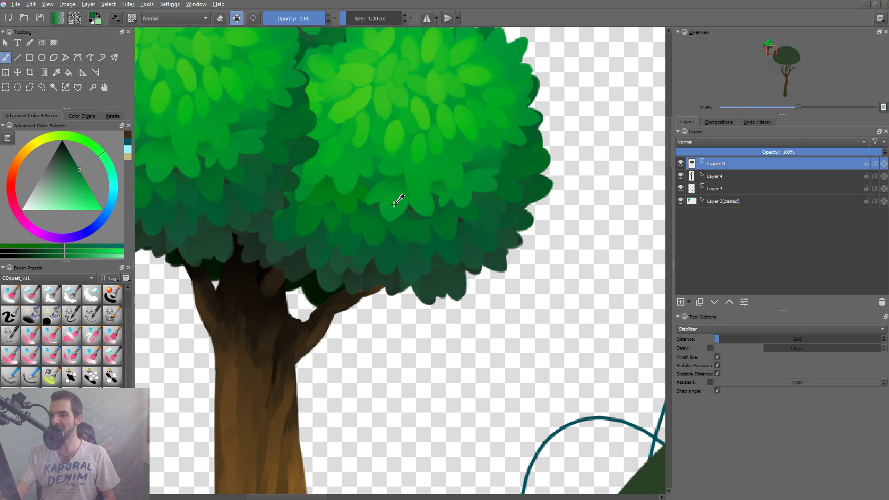
pyautogui.keyDown('ctrl'); pyautogui.click(392, 205); pyautogui.keyUp('ctrl')
pyautogui.keyDown('ctrl'); pyautogui.click(396, 131); pyautogui.keyUp('ctrl')
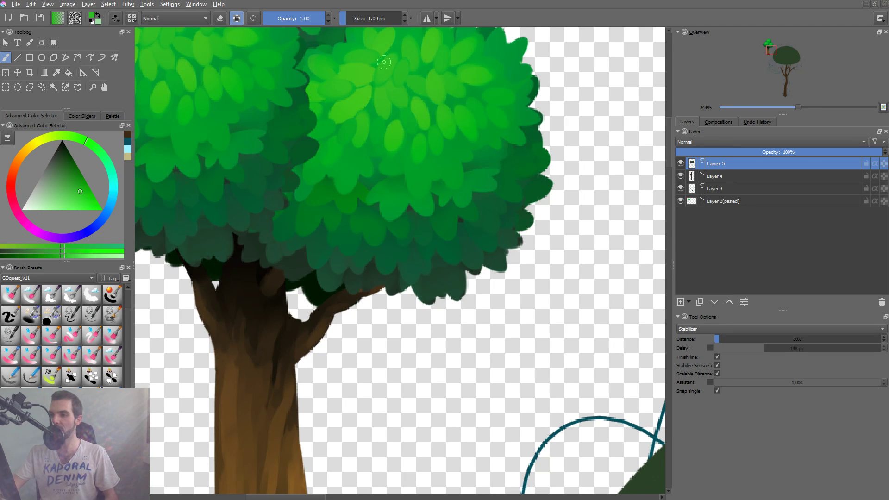
pyautogui.keyDown('ctrl'); pyautogui.click(396, 122); pyautogui.keyUp('ctrl')
pyautogui.scroll(-4, 500, 250)
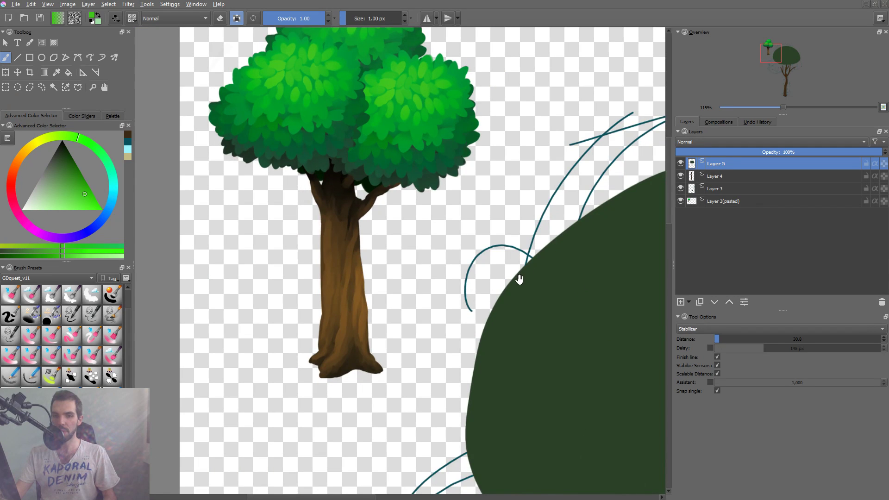
pyautogui.moveTo(520, 275); pyautogui.dragTo(489, 278)
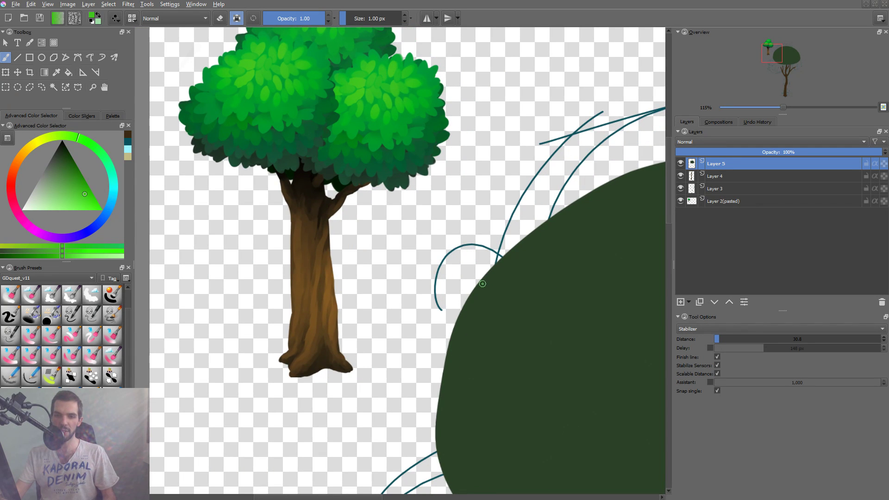
pyautogui.hotkey('alt', 'Tab')
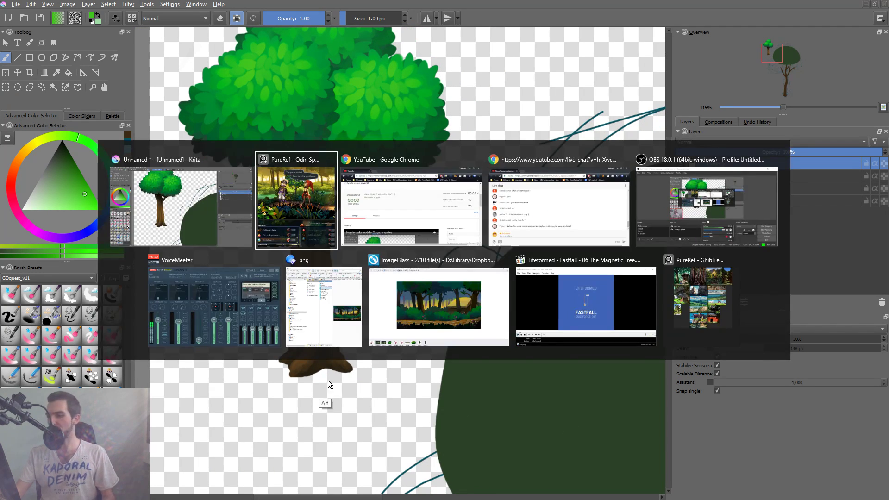
pyautogui.press('Escape')
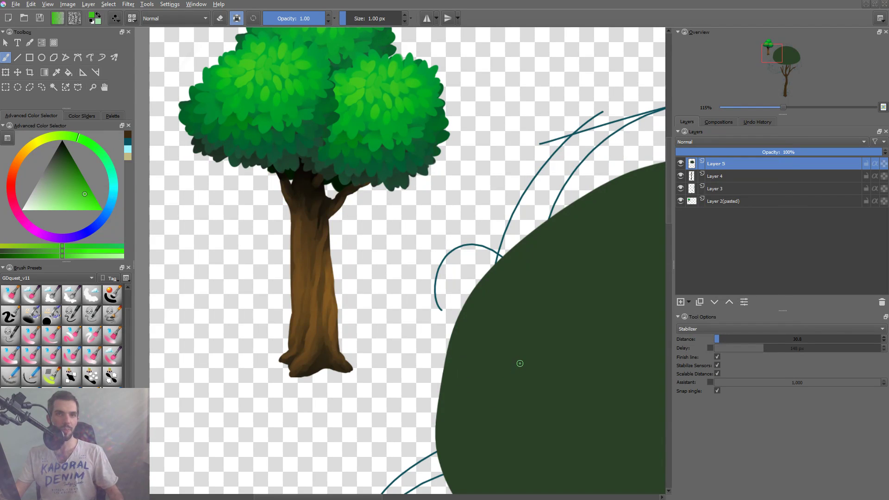
pyautogui.hotkey('alt', 'Tab')
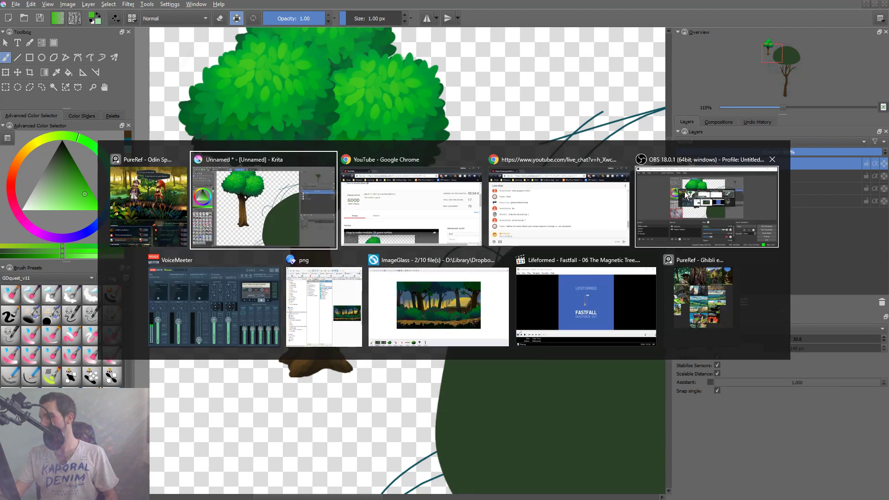
pyautogui.press('Escape')
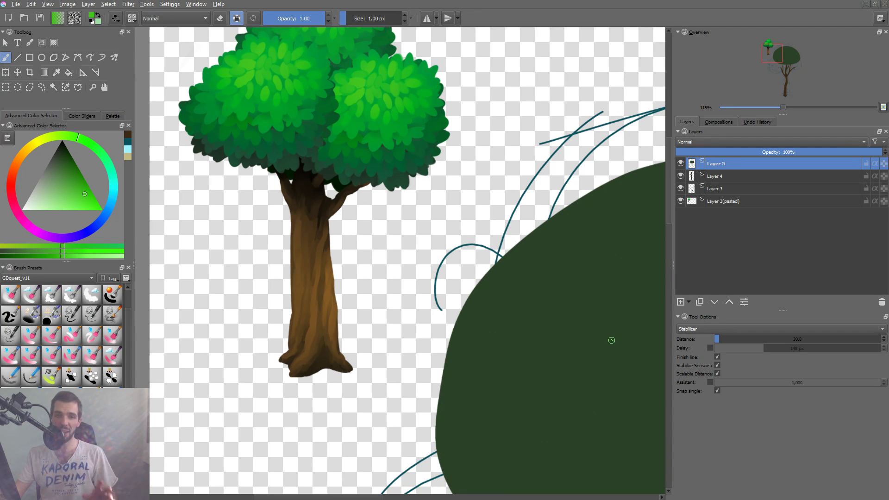
pyautogui.moveTo(512, 290); pyautogui.dragTo(494, 289)
pyautogui.press('2')
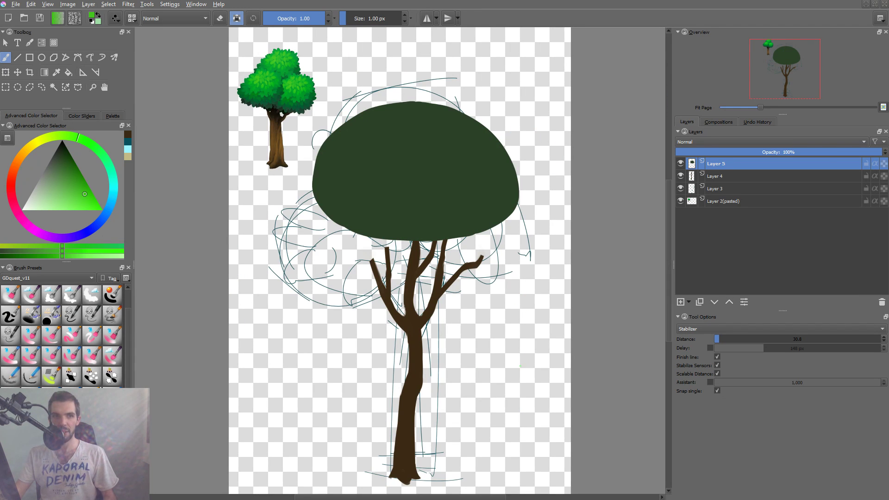
pyautogui.hotkey('alt', 'Tab')
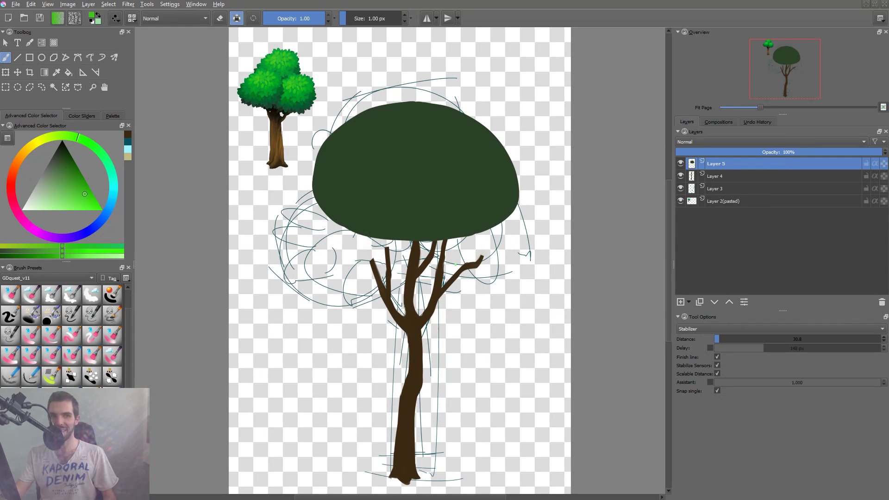
# Sample the canopy's dark green as the painting color.
pyautogui.moveTo(465, 248); pyautogui.dragTo(458, 260)
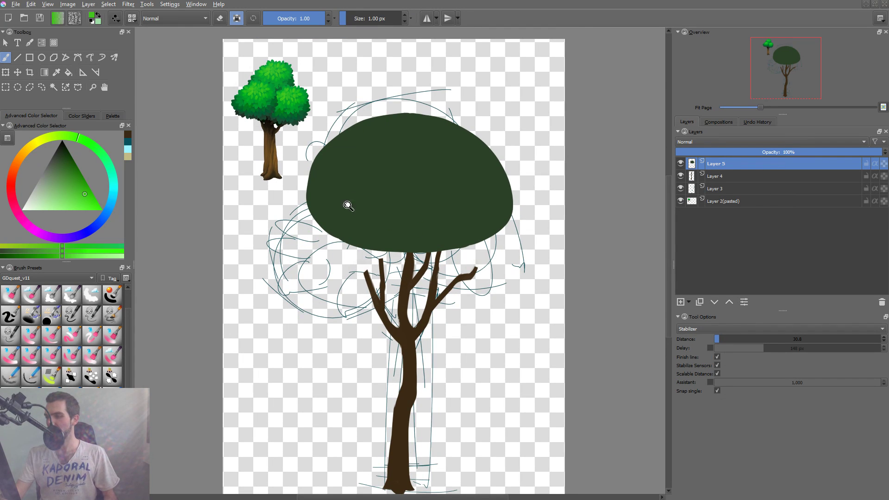
pyautogui.moveTo(370, 181); pyautogui.dragTo(397, 182)
pyautogui.keyDown('ctrl'); pyautogui.click(371, 178); pyautogui.keyUp('ctrl')
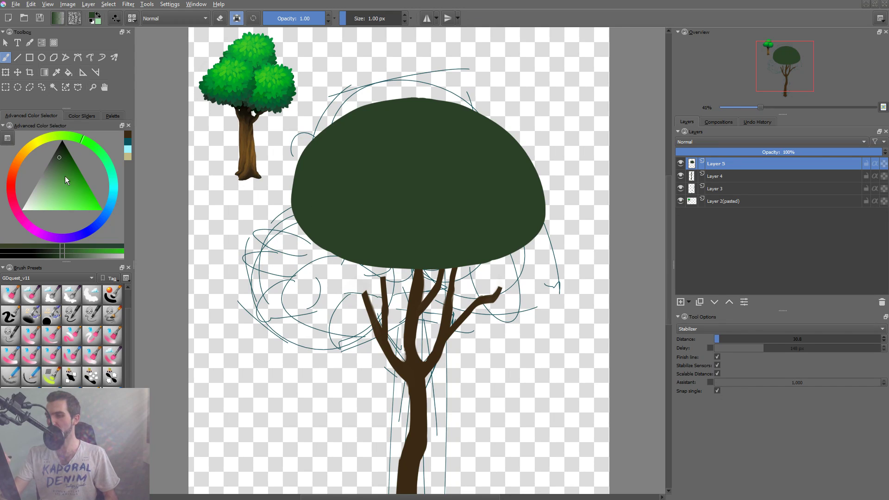
# Shift the dark green to a slightly cooler hue and switch to the GDquest_Paint_Flat brush at 229.15 px.
pyautogui.click(60, 160)
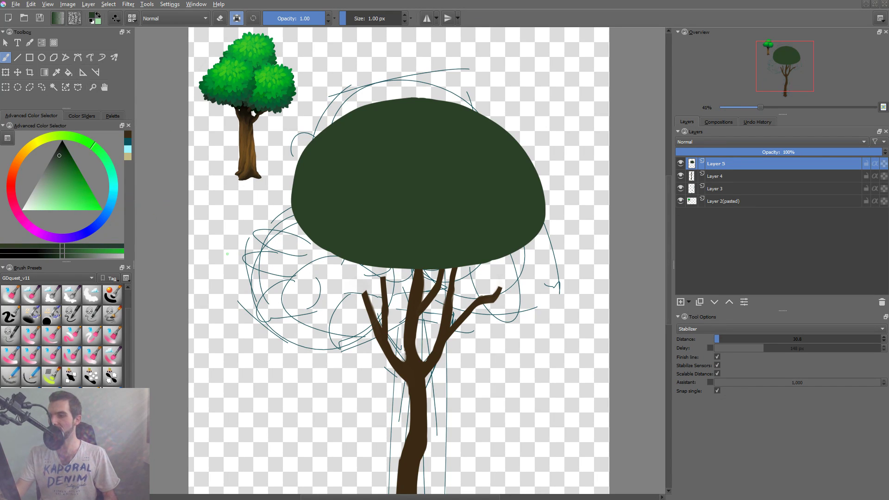
pyautogui.moveTo(446, 235); pyautogui.dragTo(415, 290)
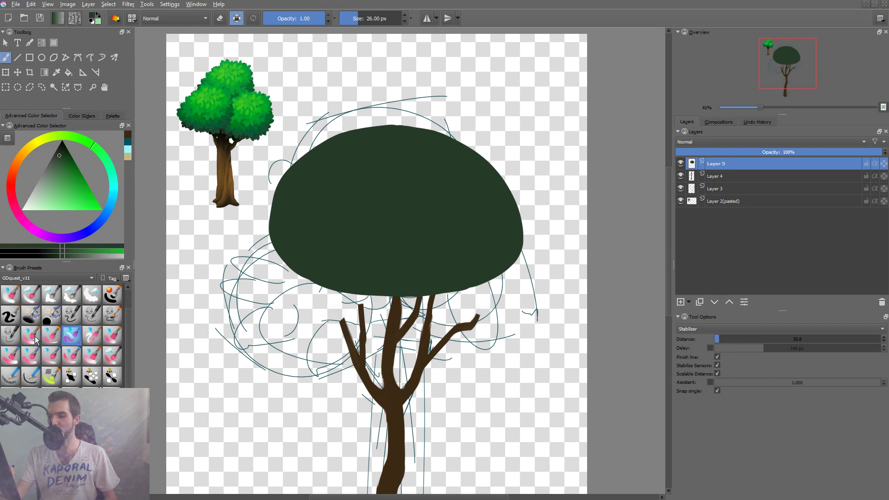
pyautogui.click(51, 335)
pyautogui.keyDown('shift'); pyautogui.moveTo(312, 245); pyautogui.dragTo(364, 248); pyautogui.keyUp('shift')
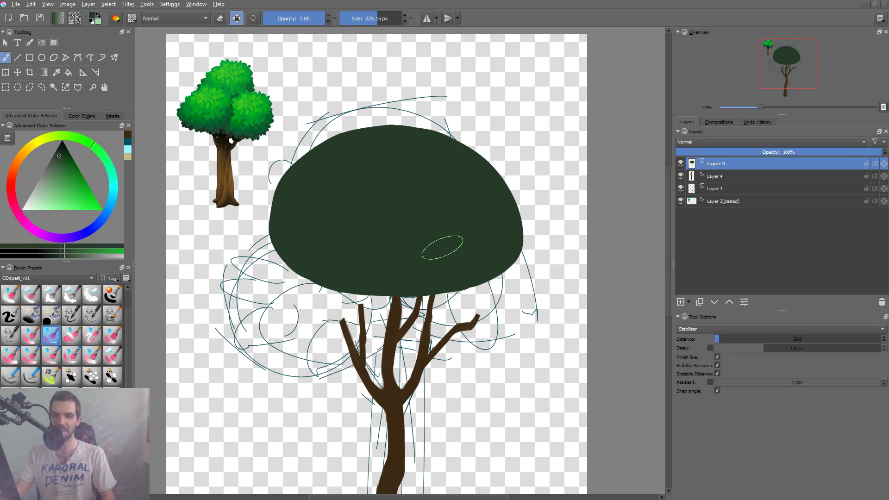
pyautogui.moveTo(443, 251); pyautogui.dragTo(440, 251)
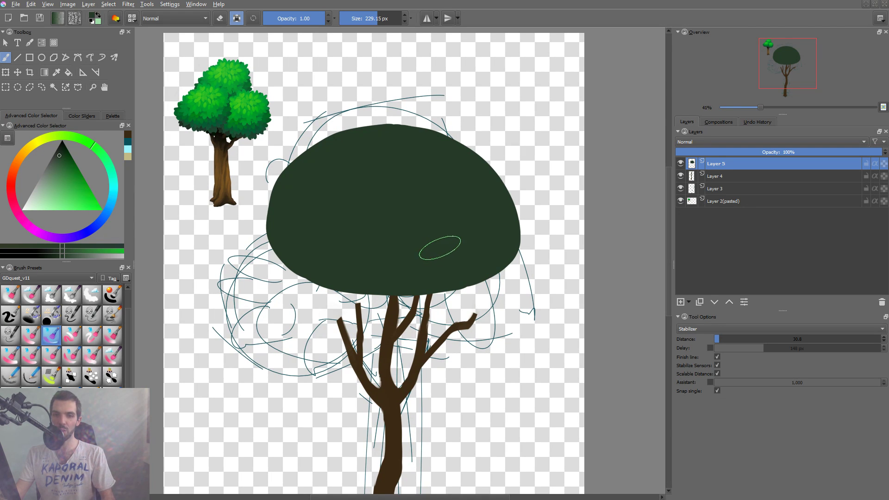
pyautogui.moveTo(438, 251); pyautogui.dragTo(436, 249)
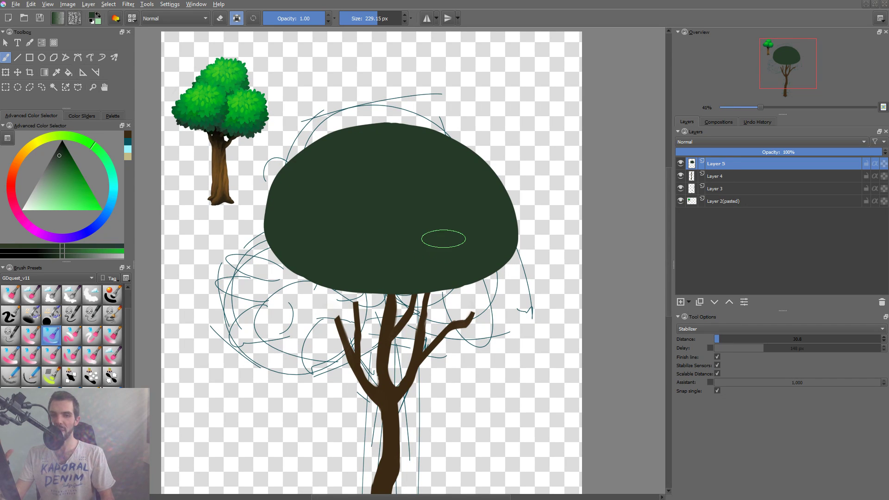
# Examine the flat brush's tip settings, including diameter and ratio, and load its preset image into the scratchpad.
pyautogui.press('F6')
pyautogui.click(449, 268)
pyautogui.moveTo(449, 268); pyautogui.dragTo(450, 264)
pyautogui.press('F5')
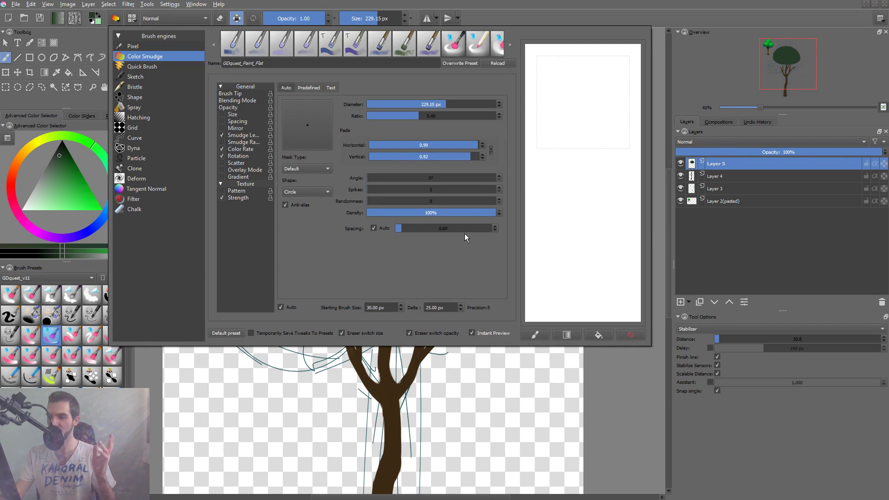
pyautogui.click(538, 333)
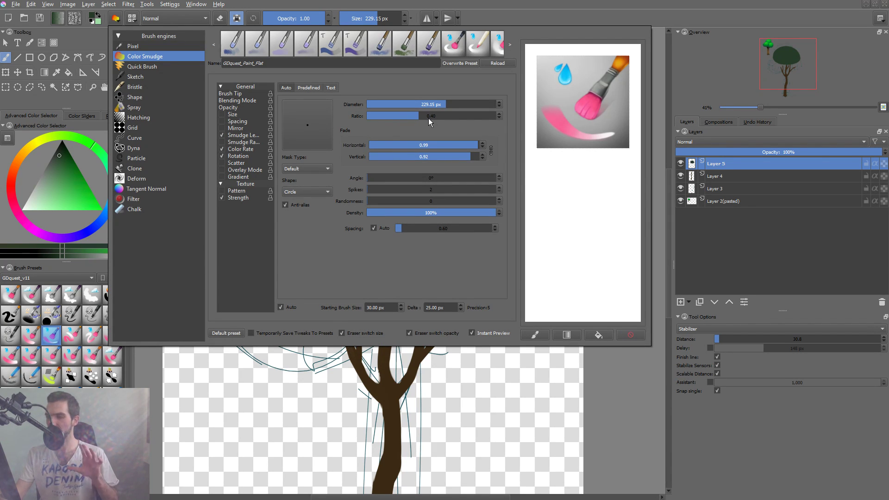
pyautogui.click(388, 384)
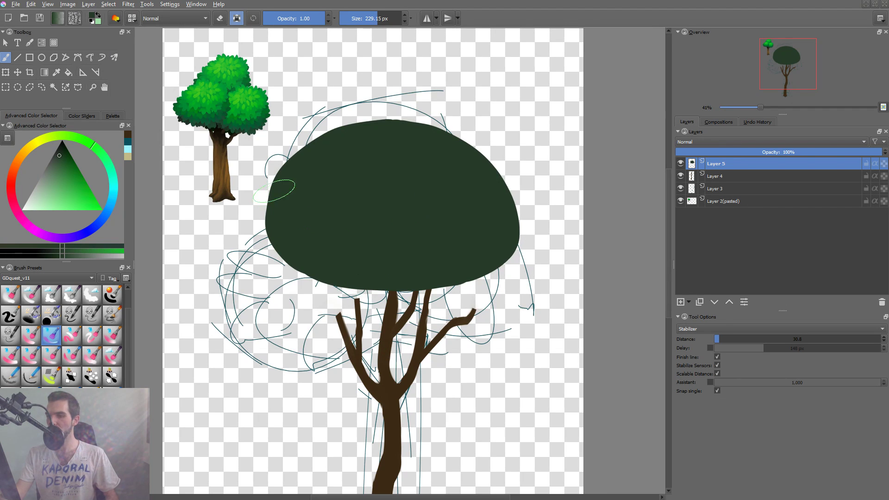
# Test the flat brush at the canopy's lower-left edge, undo the stroke, and enlarge the brush to 266.72 px.
pyautogui.moveTo(273, 232)
pyautogui.mouseDown()
pyautogui.moveTo(296, 245)
pyautogui.moveTo(270, 232)
pyautogui.mouseUp()
pyautogui.press('a')
pyautogui.hotkey('ctrl', 'z')
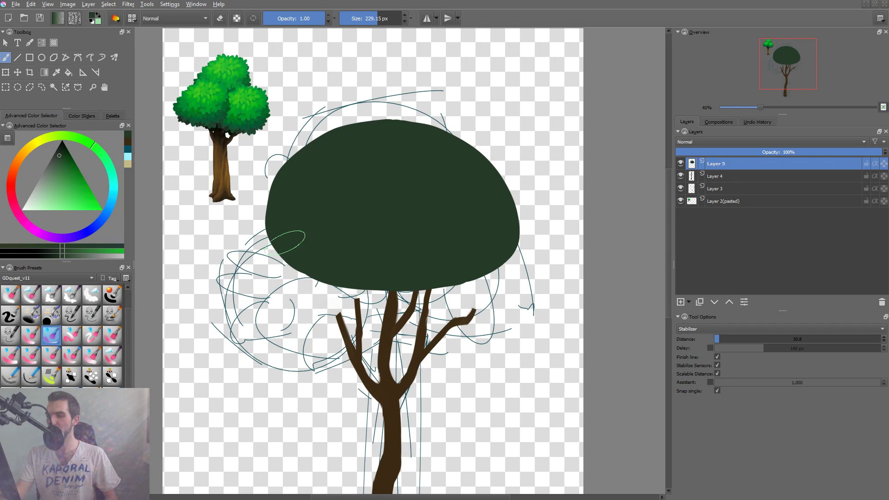
pyautogui.press(']')
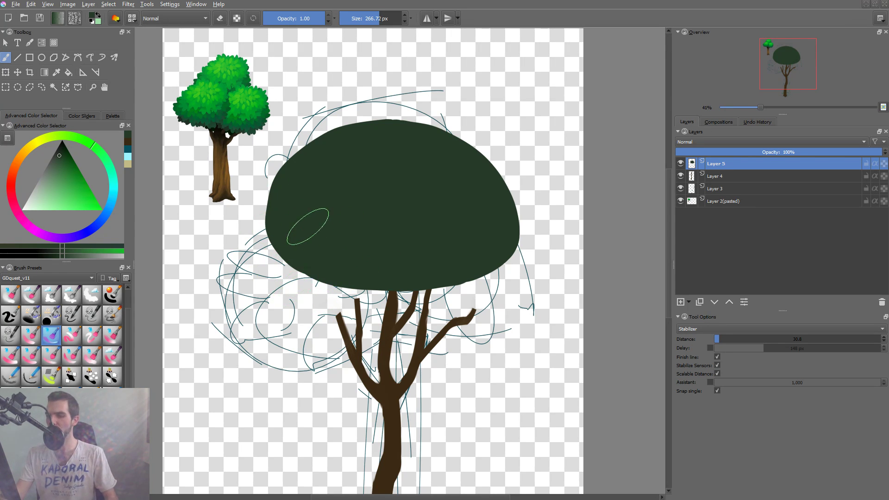
# Try a 0.67 brush tip ratio with a stroke extending the canopy's lower-left edge, and undo the stroke.
pyautogui.press('F5')
pyautogui.moveTo(422, 111); pyautogui.dragTo(461, 113)
pyautogui.press('F5')
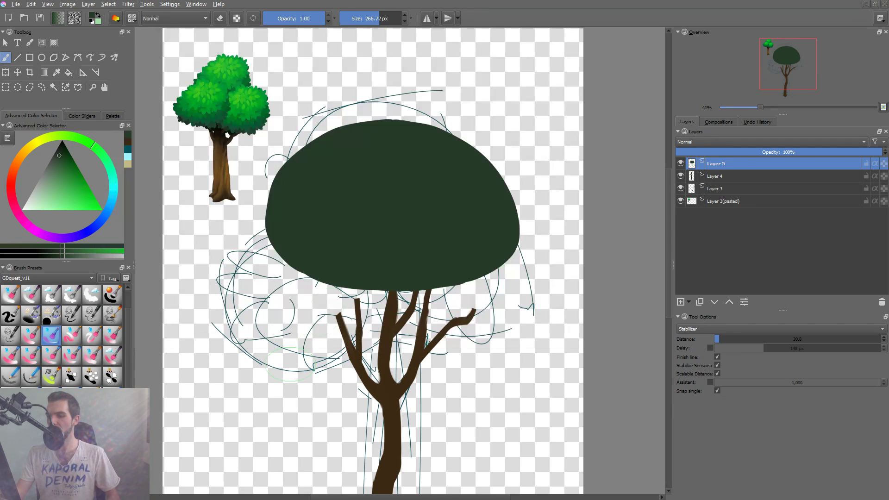
pyautogui.moveTo(293, 252); pyautogui.dragTo(281, 273)
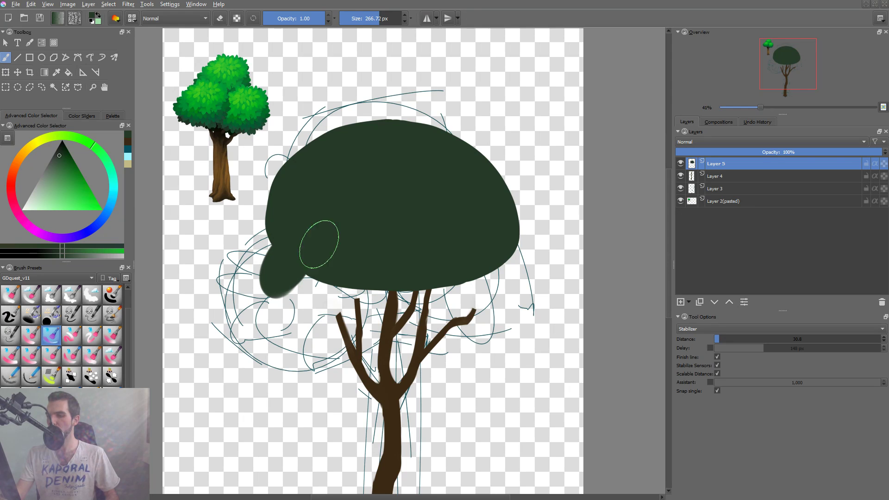
pyautogui.hotkey('ctrl', 'z')
# Add a layer above the canopy and paint a slanted oval leaf shape left of the branches with a 0.53 tip ratio.
pyautogui.press('Insert')
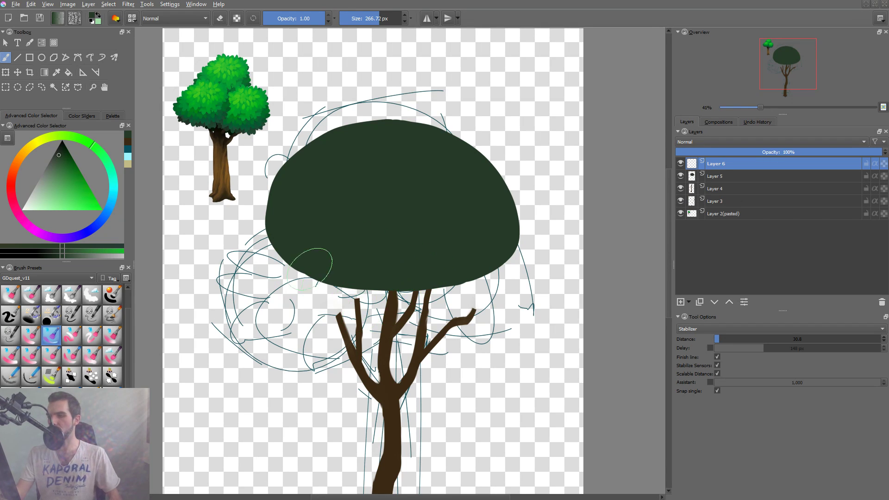
pyautogui.press('F5')
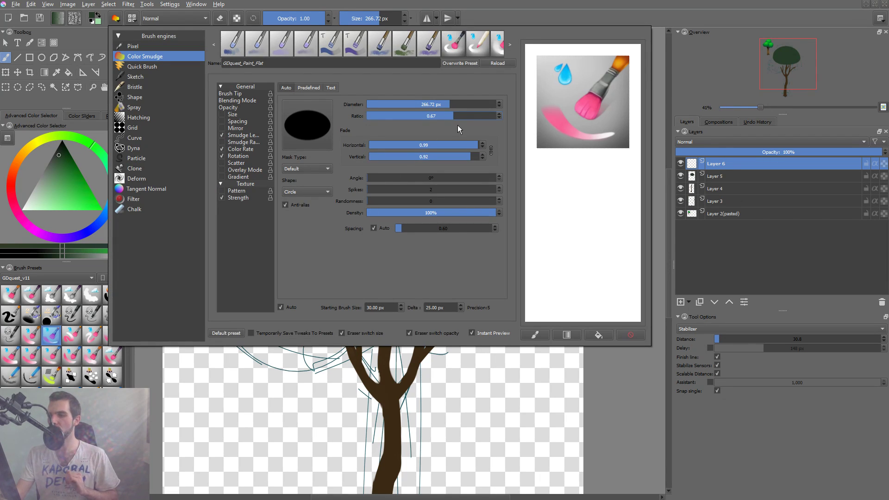
pyautogui.moveTo(413, 121)
pyautogui.mouseDown()
pyautogui.moveTo(459, 115)
pyautogui.moveTo(435, 115)
pyautogui.mouseUp()
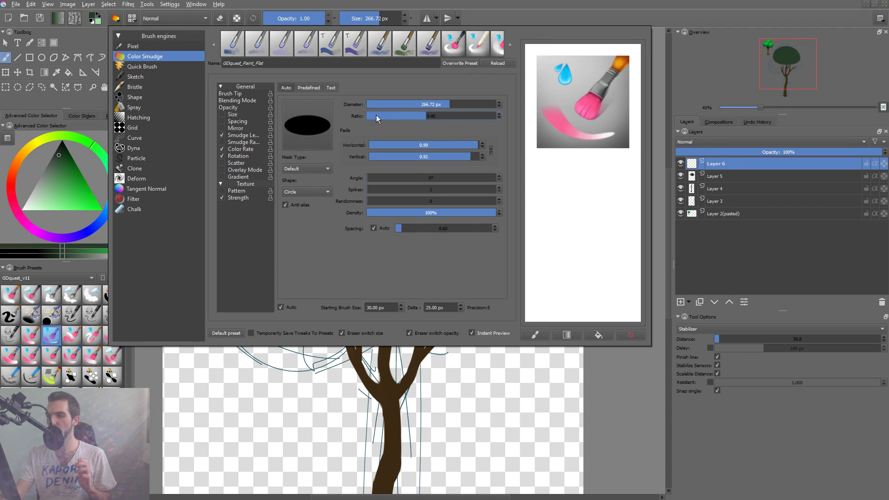
pyautogui.click(309, 416)
pyautogui.moveTo(273, 340)
pyautogui.mouseDown()
pyautogui.moveTo(264, 362)
pyautogui.moveTo(281, 337)
pyautogui.moveTo(277, 343)
pyautogui.mouseUp()
pyautogui.hotkey('ctrl', 'z')
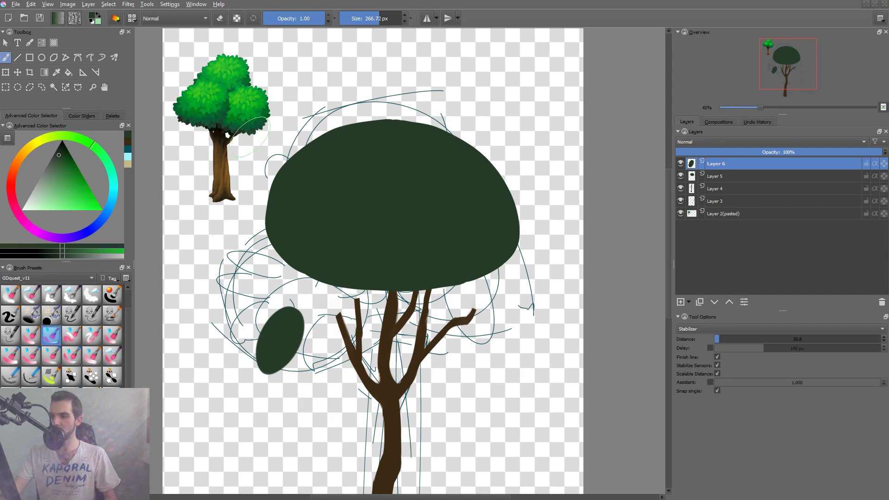
# Preserve the leaf layer's alpha and fill the oval leaf with a lighter, more saturated green.
pyautogui.click(67, 167)
pyautogui.hotkey('shift', 'a')
pyautogui.hotkey('shift', 'BackSpace')
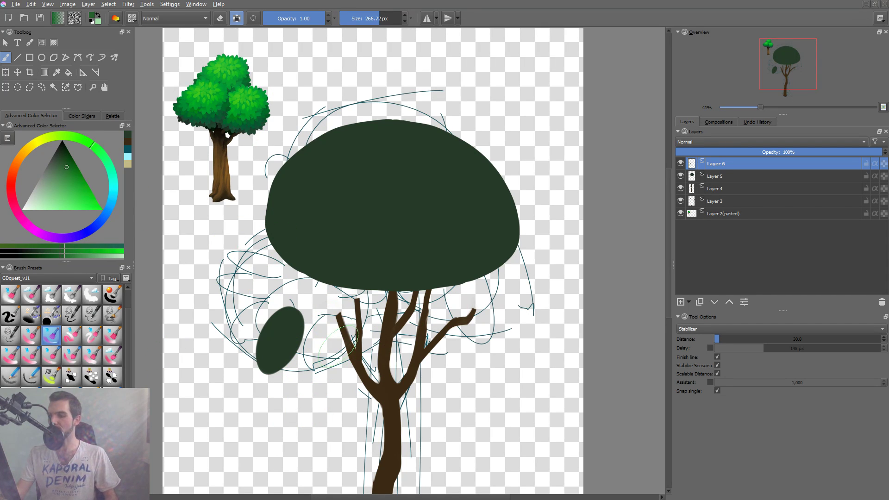
# Identify the layer holding the construction sketch by toggling visibility, and delete that Layer 3.
pyautogui.click(680, 214)
pyautogui.click(679, 214)
pyautogui.click(680, 201)
pyautogui.click(722, 202)
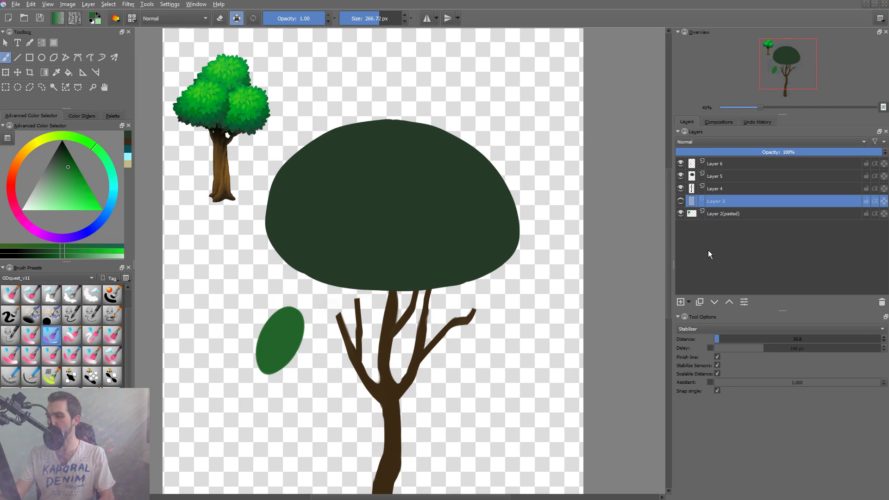
pyautogui.hotkey('shift', 'Delete')
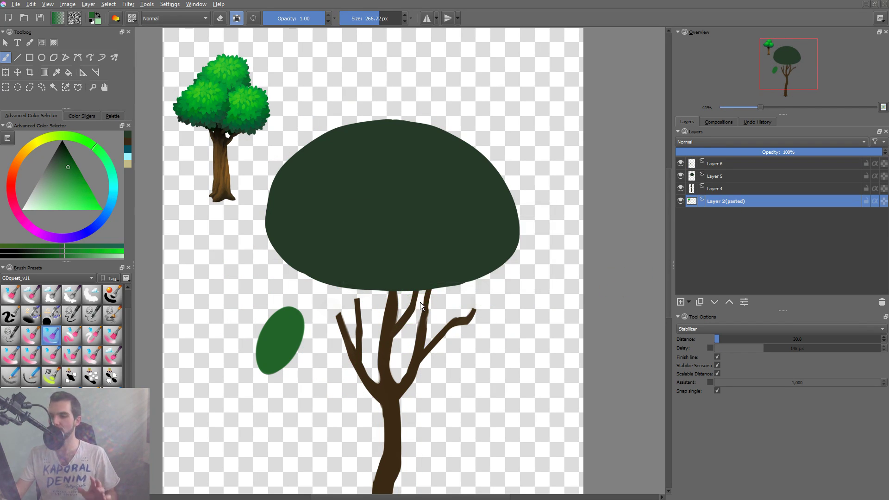
# Save the artwork to the Desktop as a Krita document named tree_livestream_demo.
pyautogui.hotkey('ctrl', 's')
pyautogui.click(38, 94)
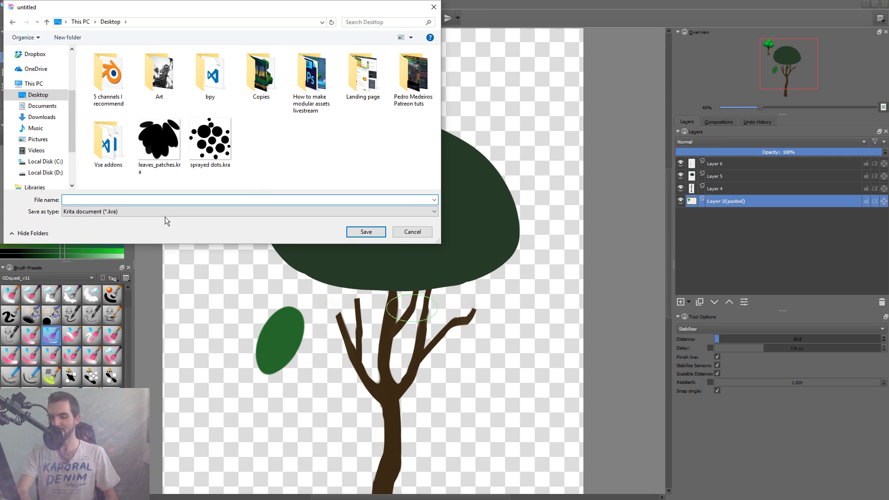
pyautogui.write('tree')
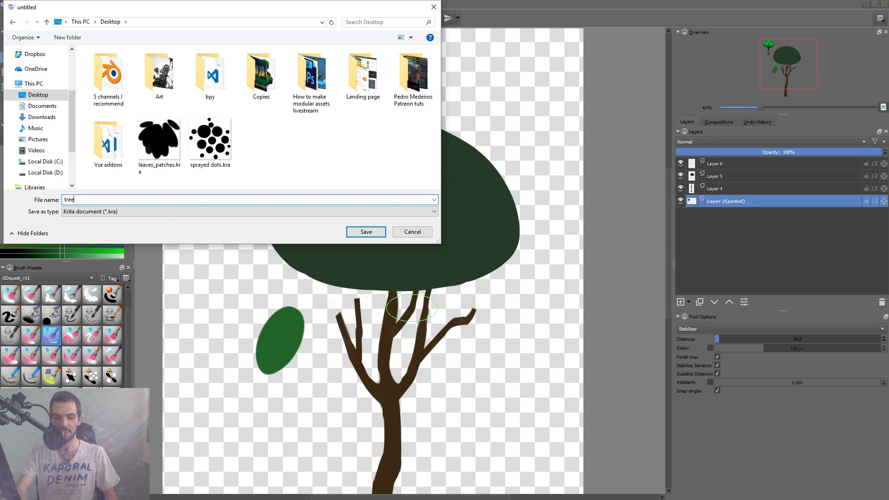
pyautogui.write('_livestream_demo')
pyautogui.press('Return')
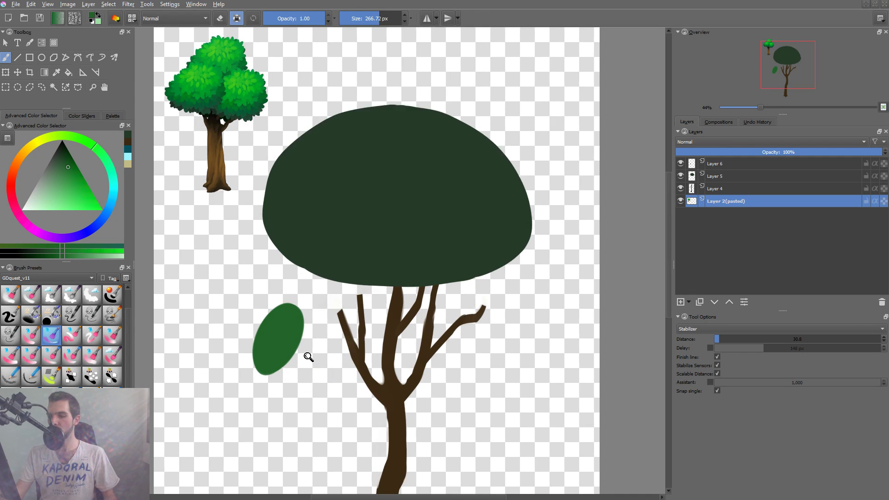
# Select the leaf's layer and move the leaf up onto the canopy's lower-left edge.
pyautogui.press('1')
pyautogui.press('-')
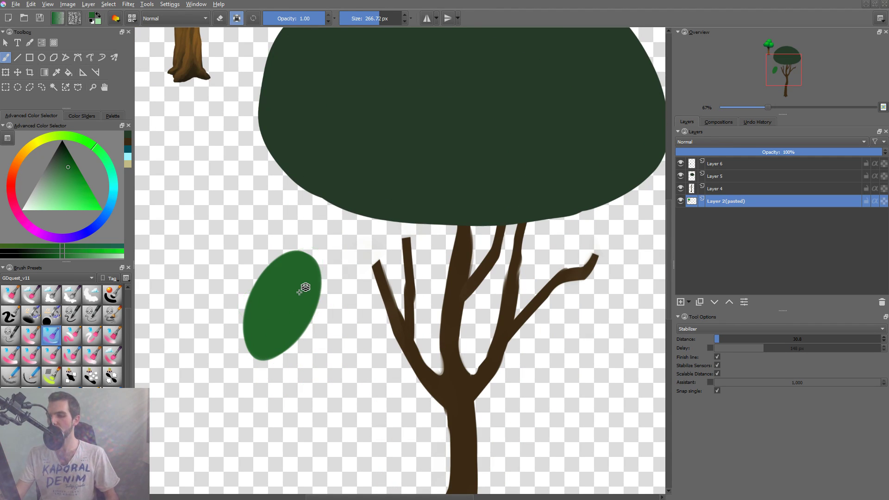
pyautogui.click(298, 303)
pyautogui.press('t')
pyautogui.moveTo(298, 303); pyautogui.dragTo(388, 175)
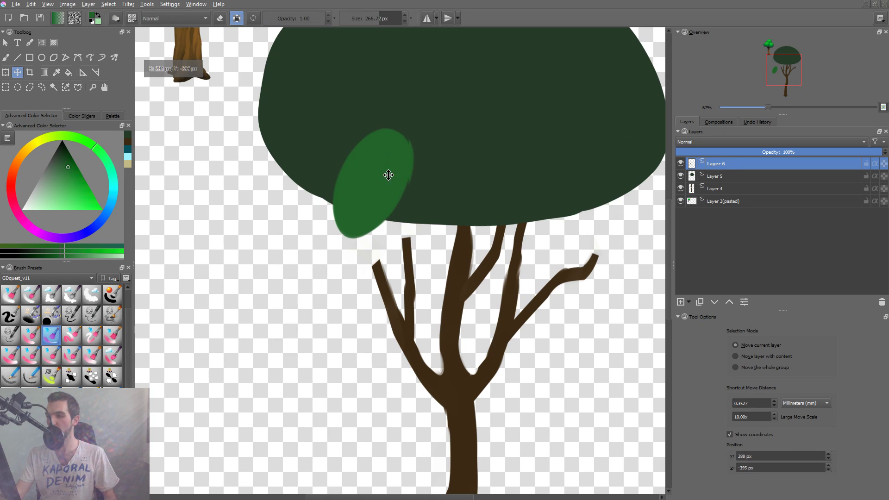
pyautogui.moveTo(444, 220)
pyautogui.mouseDown()
pyautogui.moveTo(402, 278)
pyautogui.moveTo(336, 274)
pyautogui.mouseUp()
# Try reshaping the leaf with large flat-brush strokes, alternating erasing and painting, and undo the strokes.
pyautogui.press('b')
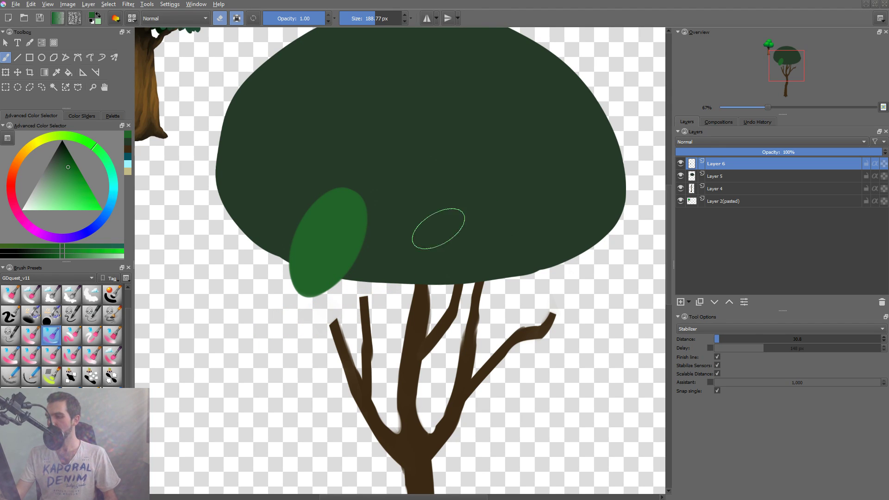
pyautogui.moveTo(331, 246); pyautogui.dragTo(417, 245)
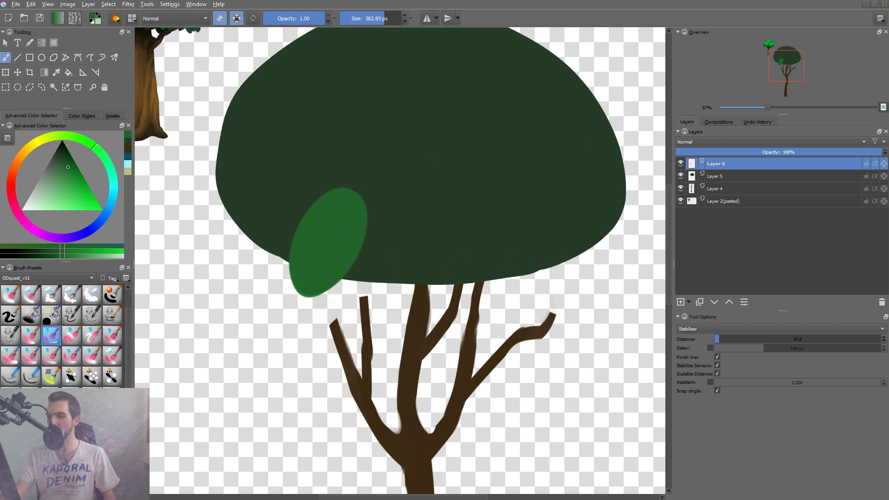
pyautogui.hotkey('shift', 'e')
pyautogui.moveTo(327, 240)
pyautogui.mouseDown()
pyautogui.moveTo(315, 250)
pyautogui.moveTo(360, 238)
pyautogui.moveTo(335, 242)
pyautogui.mouseUp()
pyautogui.hotkey('ctrl', 'z')
pyautogui.press('e')
pyautogui.hotkey('ctrl', 'z')
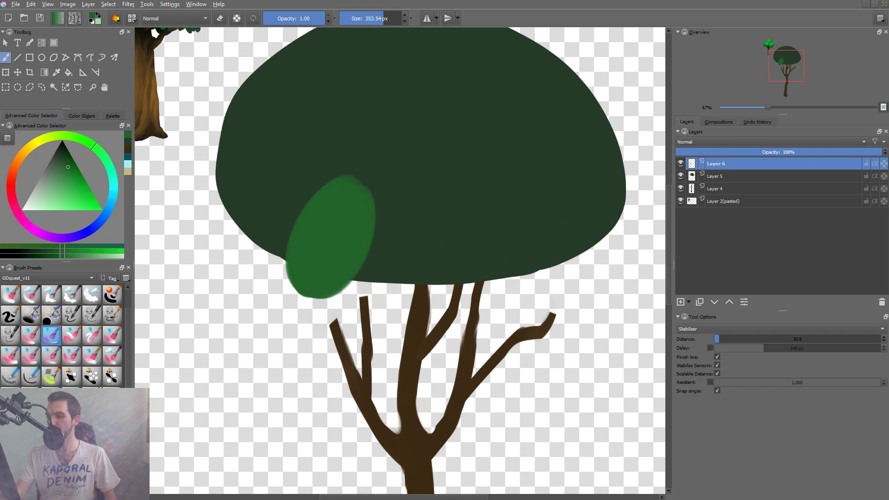
pyautogui.hotkey('ctrl', 'z')
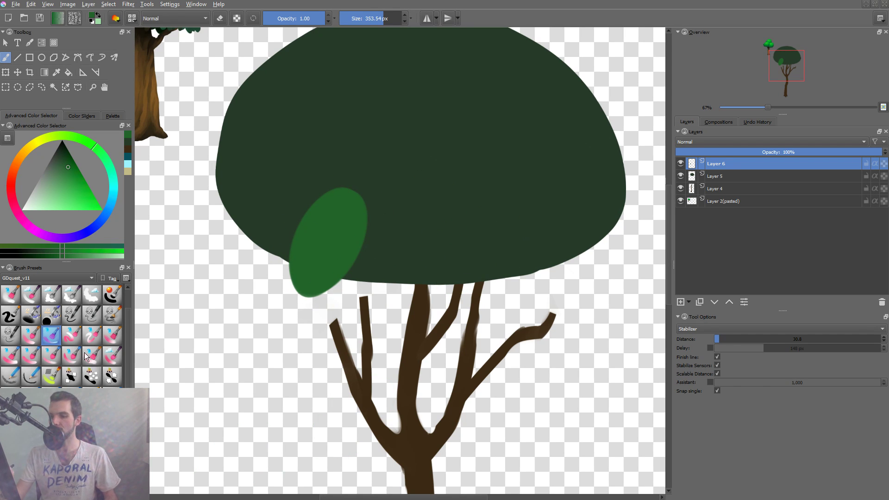
# Switch to the 118 px ink brush and erase a curved cut along the leaf's lower-right side to form a pointed tip.
pyautogui.click(18, 319)
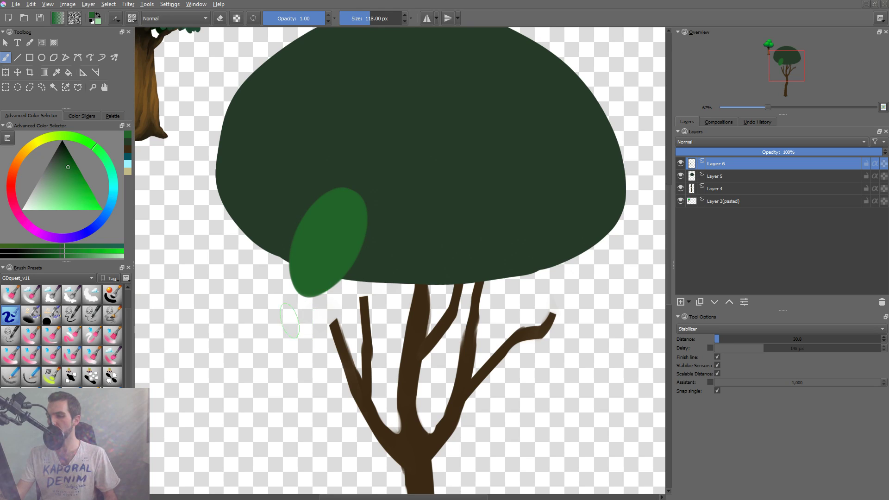
pyautogui.moveTo(293, 318); pyautogui.dragTo(390, 267)
pyautogui.hotkey('ctrl', 'z')
pyautogui.press('e')
pyautogui.moveTo(291, 321); pyautogui.dragTo(413, 251)
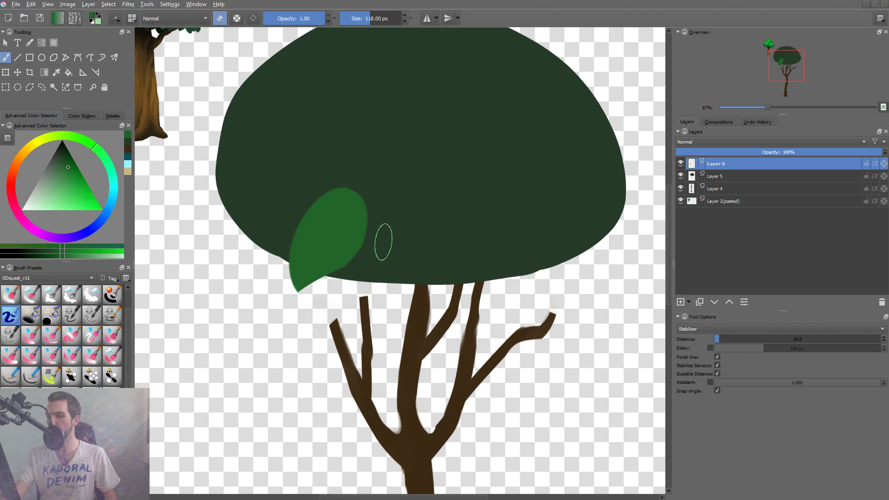
# Brighten the leaf to a vivid light green by raising Lightness with the HSV/HSL Adjustment filter.
pyautogui.hotkey('ctrl', 'u')
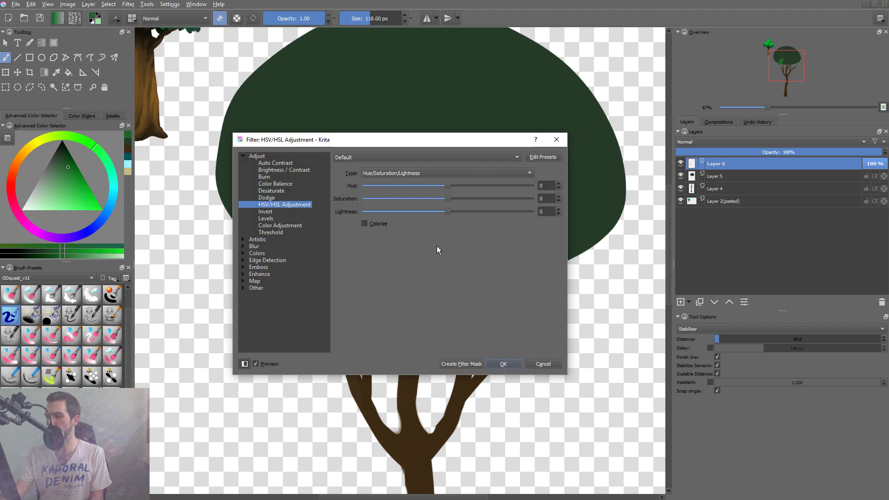
pyautogui.moveTo(447, 211); pyautogui.dragTo(513, 212)
pyautogui.moveTo(460, 141); pyautogui.dragTo(655, 114)
pyautogui.moveTo(707, 186); pyautogui.dragTo(664, 170)
pyautogui.press('Return')
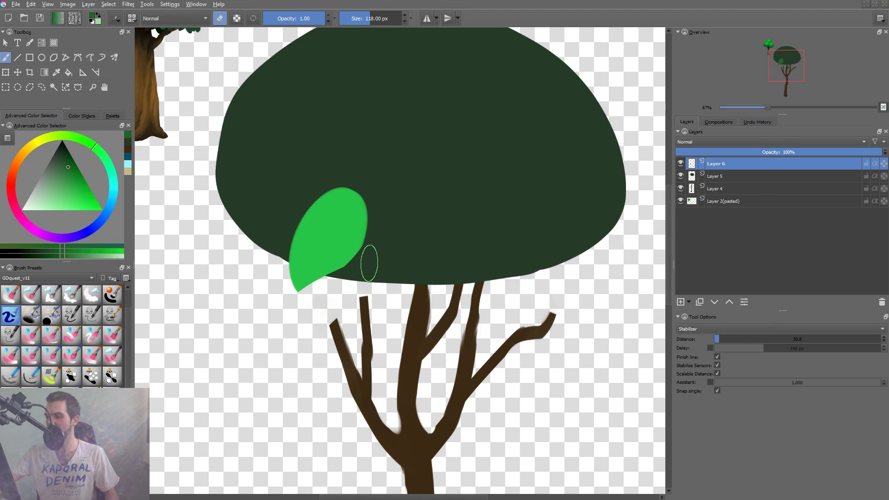
# Reduce the eraser brush size to 72.46 px beside the leaf's lower-right edge.
pyautogui.moveTo(374, 245); pyautogui.dragTo(365, 255)
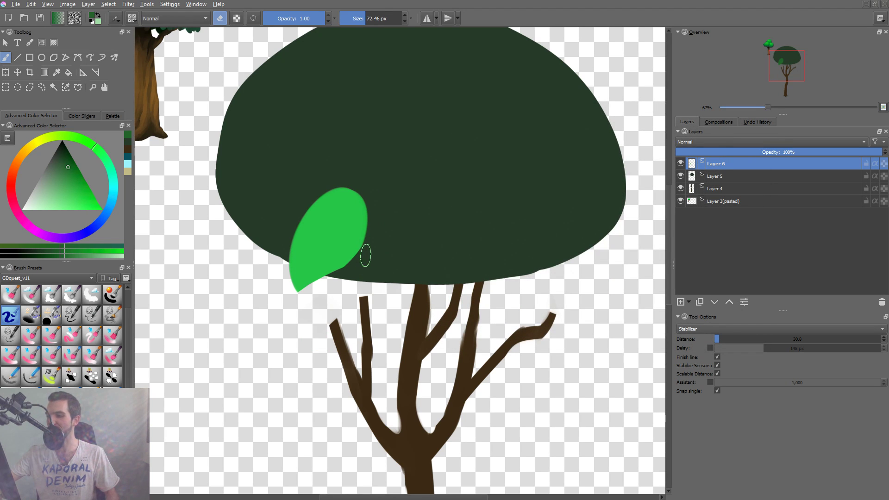
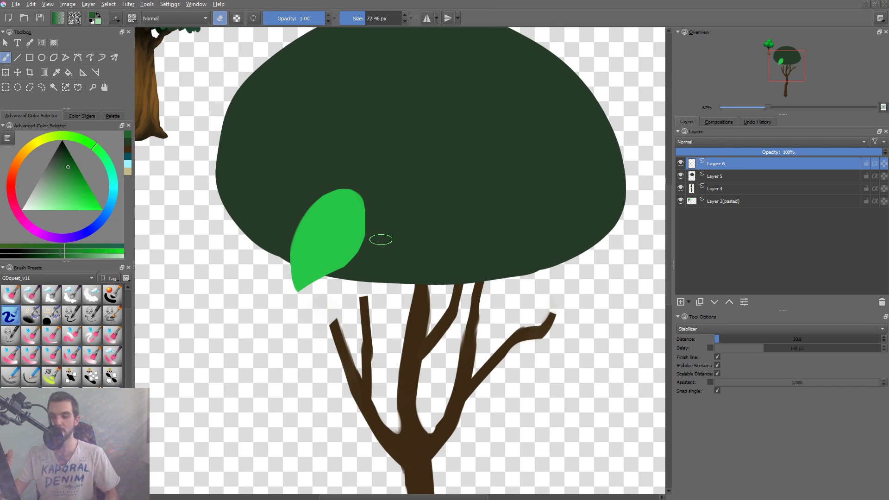
# Nudge the leaf's right edge and pointed tip with the Liquify transform and apply the change.
pyautogui.hotkey('ctrl', 't')
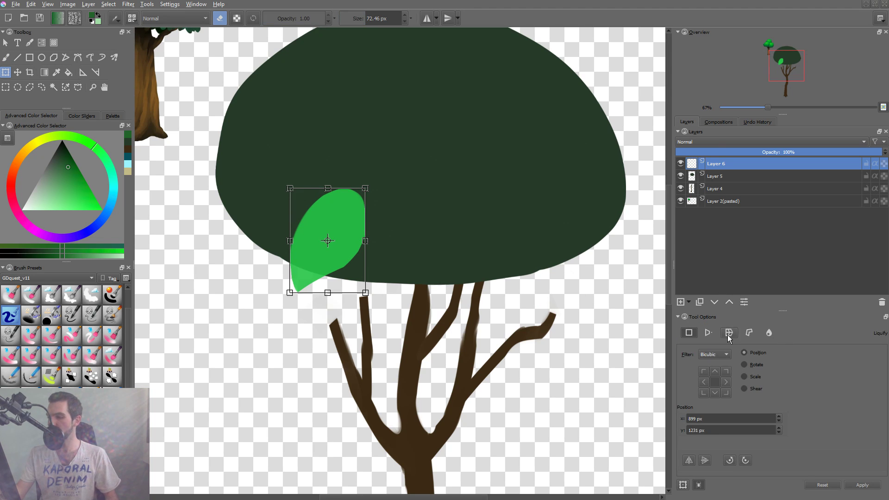
pyautogui.click(768, 332)
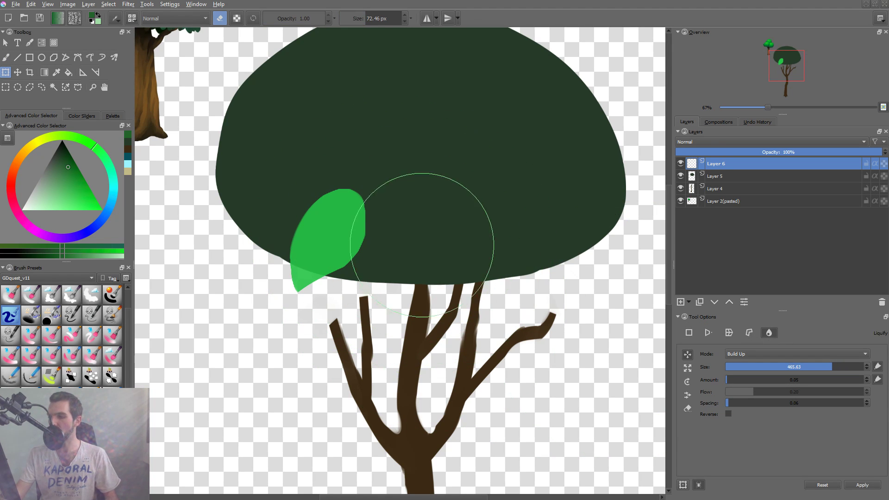
pyautogui.moveTo(390, 212)
pyautogui.mouseDown()
pyautogui.moveTo(401, 211)
pyautogui.moveTo(384, 270)
pyautogui.moveTo(326, 316)
pyautogui.moveTo(340, 311)
pyautogui.mouseUp()
pyautogui.press('Return')
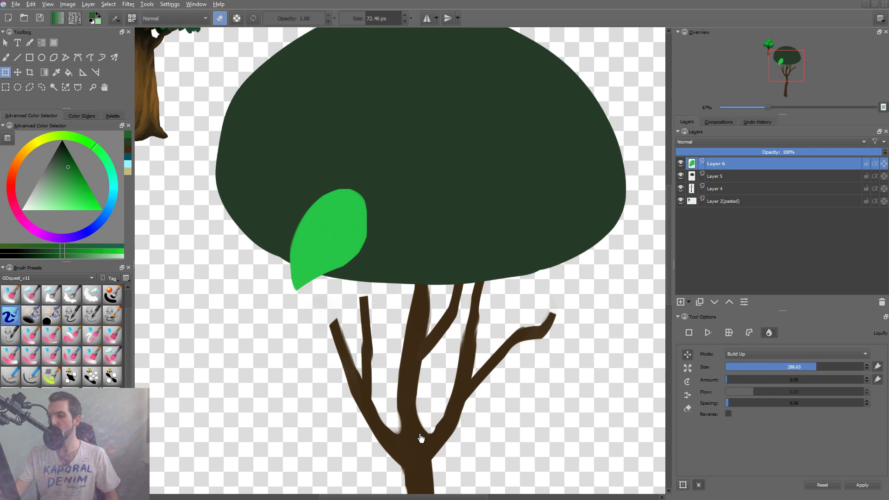
# Switch to a 110 px flat brush, preserve the layer's alpha, and sample the canopy's dark green.
pyautogui.press('b')
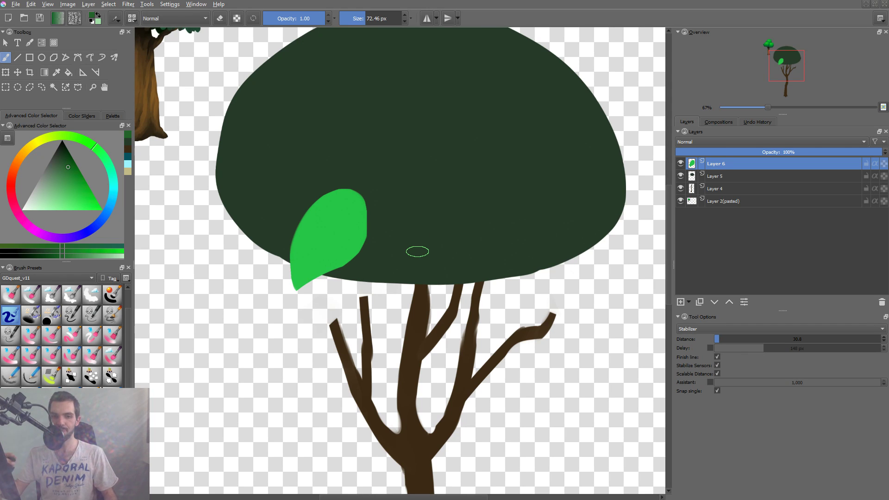
pyautogui.press('/')
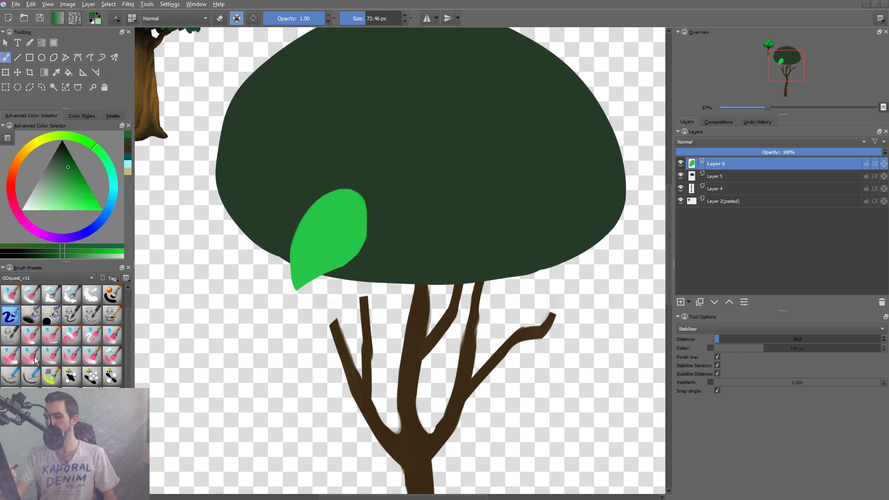
pyautogui.click(52, 337)
pyautogui.keyDown('ctrl'); pyautogui.click(415, 178); pyautogui.keyUp('ctrl')
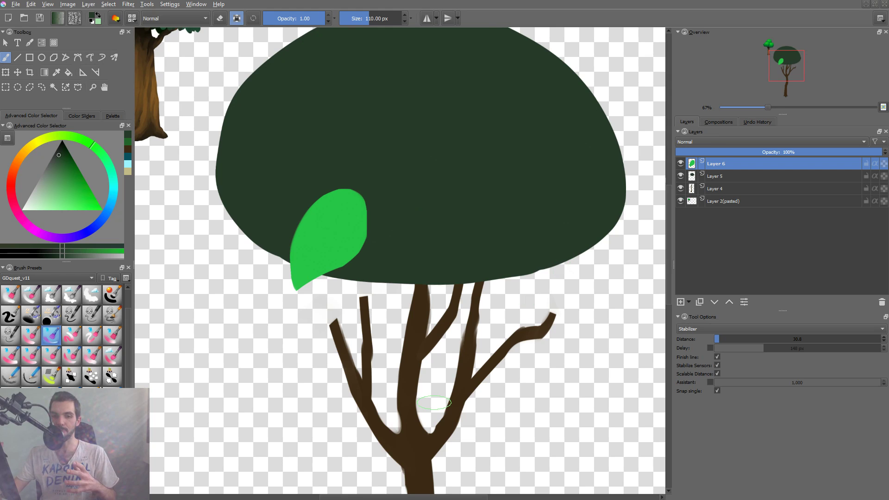
# Choose a muted medium green and fill the whole leaf with it, reducing the brush size to 77.68 px.
pyautogui.moveTo(326, 172); pyautogui.dragTo(463, 479)
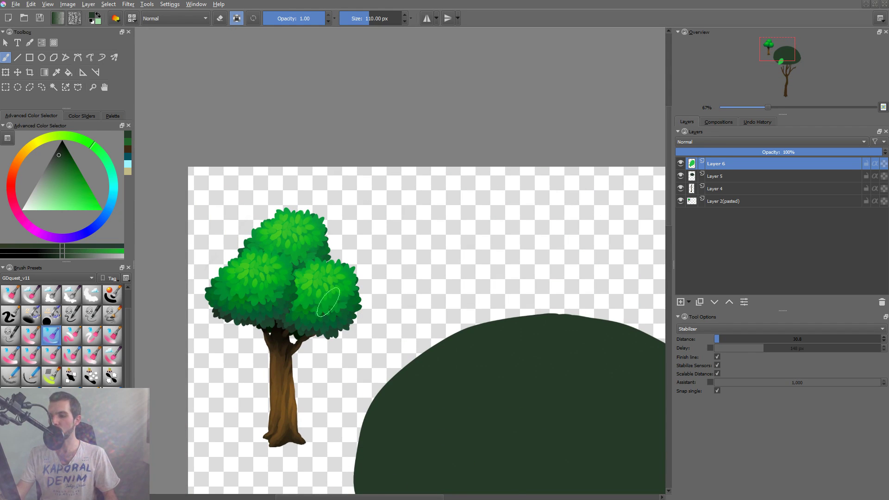
pyautogui.moveTo(464, 368); pyautogui.dragTo(432, 258)
pyautogui.moveTo(437, 352); pyautogui.dragTo(421, 356)
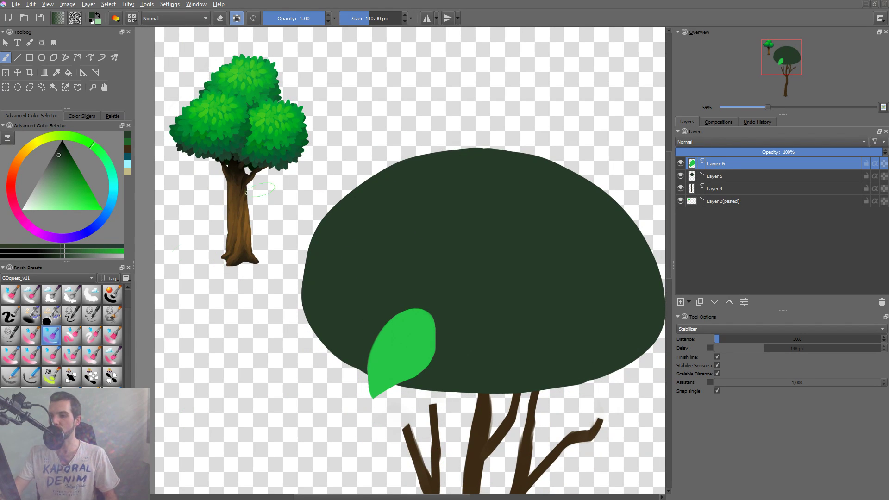
pyautogui.moveTo(63, 168)
pyautogui.mouseDown()
pyautogui.moveTo(82, 193)
pyautogui.moveTo(63, 173)
pyautogui.mouseUp()
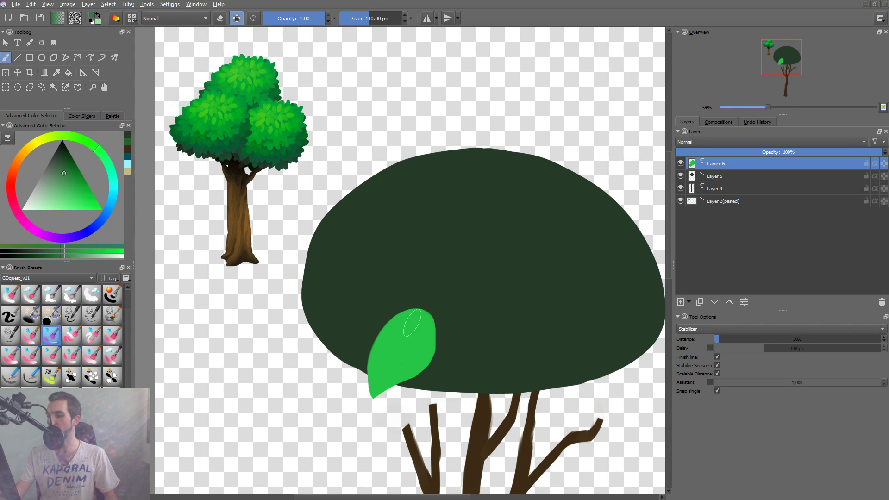
pyautogui.keyDown('shift'); pyautogui.moveTo(412, 323); pyautogui.dragTo(402, 323); pyautogui.keyUp('shift')
pyautogui.hotkey('shift', 'BackSpace')
# Paint a lighter green over the leaf's left side and lower half, lowering brush opacity to 0.80.
pyautogui.moveTo(65, 174); pyautogui.dragTo(73, 187)
pyautogui.moveTo(396, 305); pyautogui.dragTo(377, 366)
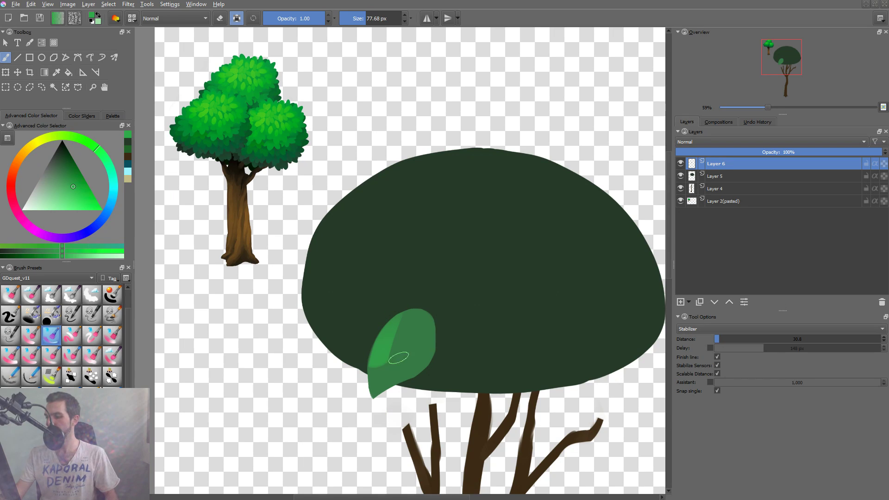
pyautogui.press('i')
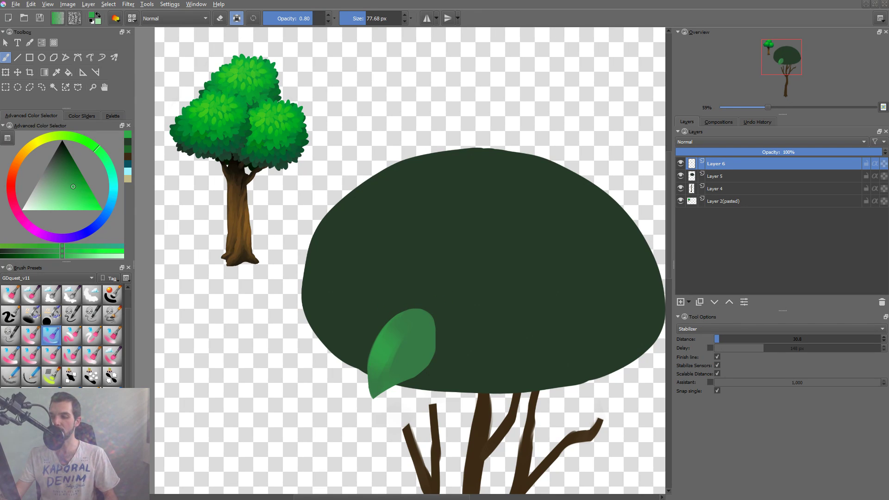
pyautogui.moveTo(394, 348)
pyautogui.mouseDown()
pyautogui.moveTo(373, 387)
pyautogui.moveTo(380, 383)
pyautogui.mouseUp()
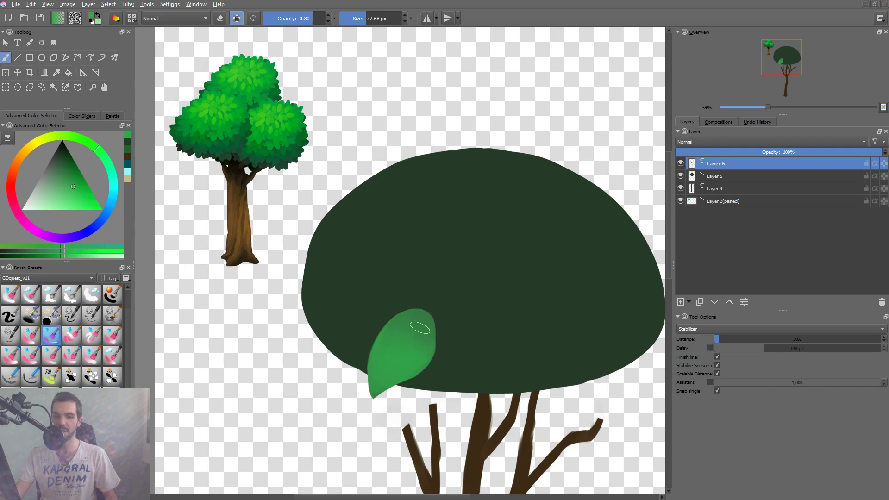
# Shade the leaf's upper end with the canopy's dark green, enlarging the brush to 223.01 px and lowering opacity to 0.50.
pyautogui.keyDown('ctrl'); pyautogui.click(493, 351); pyautogui.keyUp('ctrl')
pyautogui.moveTo(412, 314)
pyautogui.mouseDown()
pyautogui.moveTo(442, 307)
pyautogui.moveTo(434, 301)
pyautogui.moveTo(393, 341)
pyautogui.moveTo(417, 306)
pyautogui.moveTo(426, 315)
pyautogui.moveTo(411, 329)
pyautogui.moveTo(436, 321)
pyautogui.moveTo(396, 355)
pyautogui.moveTo(422, 327)
pyautogui.moveTo(412, 357)
pyautogui.mouseUp()
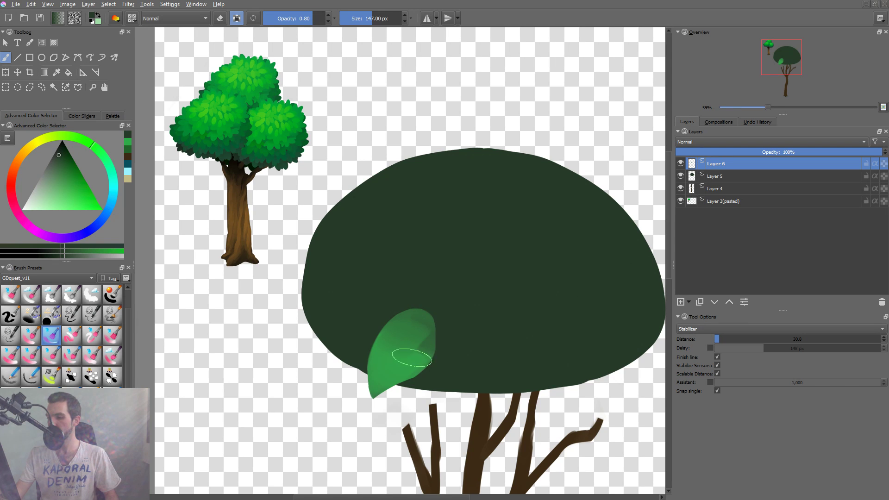
pyautogui.moveTo(416, 319)
pyautogui.mouseDown()
pyautogui.moveTo(410, 356)
pyautogui.moveTo(435, 361)
pyautogui.mouseUp()
pyautogui.press('i')
pyautogui.press('i')
pyautogui.press('i')
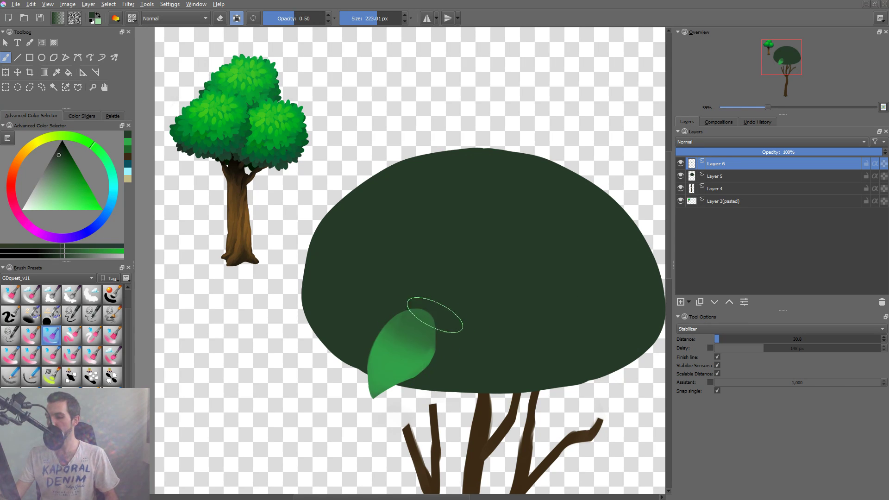
pyautogui.moveTo(435, 315)
pyautogui.mouseDown()
pyautogui.moveTo(389, 362)
pyautogui.moveTo(441, 319)
pyautogui.moveTo(430, 343)
pyautogui.moveTo(398, 365)
pyautogui.mouseUp()
# Reduce the brush to 29.64 px, choose a dark green, and paint a thin central fold along the leaf.
pyautogui.moveTo(439, 385); pyautogui.dragTo(434, 337)
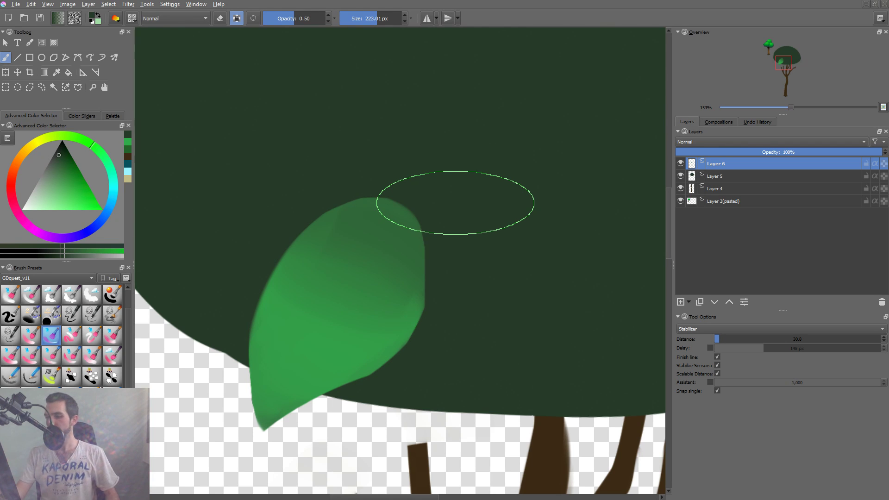
pyautogui.moveTo(389, 274); pyautogui.dragTo(290, 274)
pyautogui.moveTo(378, 212)
pyautogui.mouseDown()
pyautogui.moveTo(348, 212)
pyautogui.moveTo(361, 222)
pyautogui.mouseUp()
pyautogui.rightClick(348, 265)
pyautogui.click(337, 263)
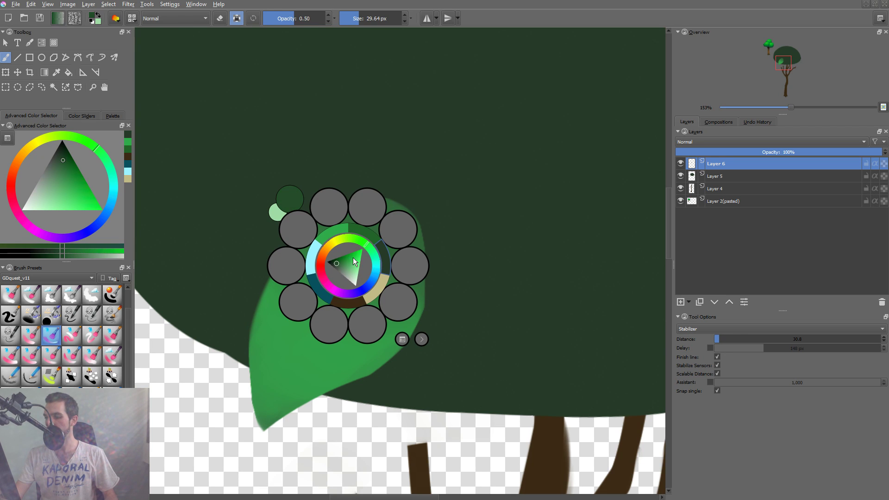
pyautogui.click(402, 339)
pyautogui.click(448, 226)
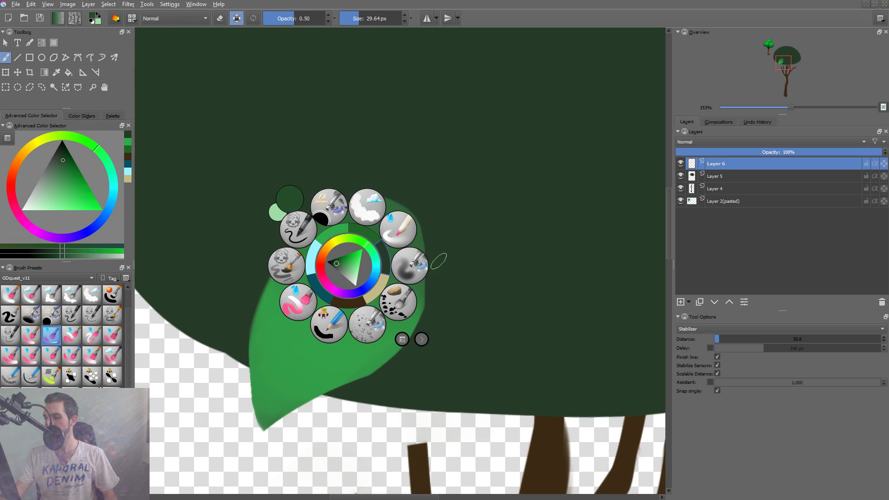
pyautogui.click(462, 242)
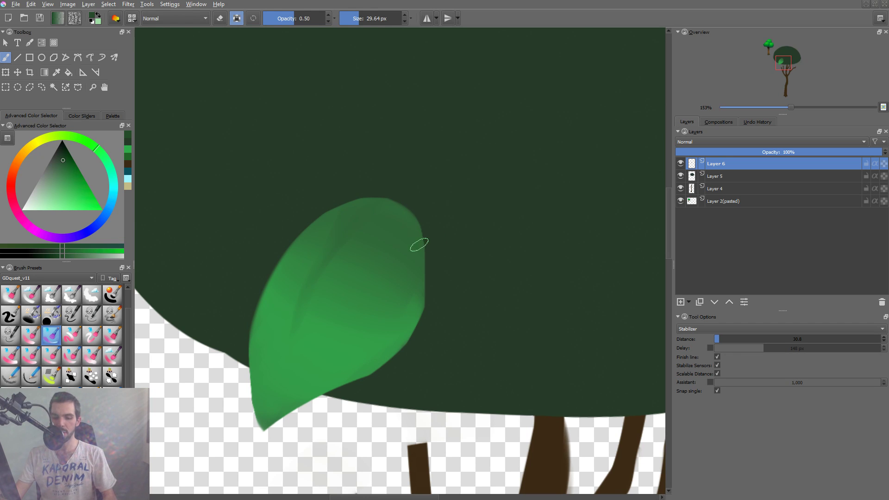
# Raise brush opacity to 0.90 and darken the central fold and the upper-right half of the leaf.
pyautogui.press('o')
pyautogui.press('o')
pyautogui.press('o')
pyautogui.press('o')
pyautogui.moveTo(296, 291); pyautogui.dragTo(383, 199)
pyautogui.hotkey('ctrl', 'z')
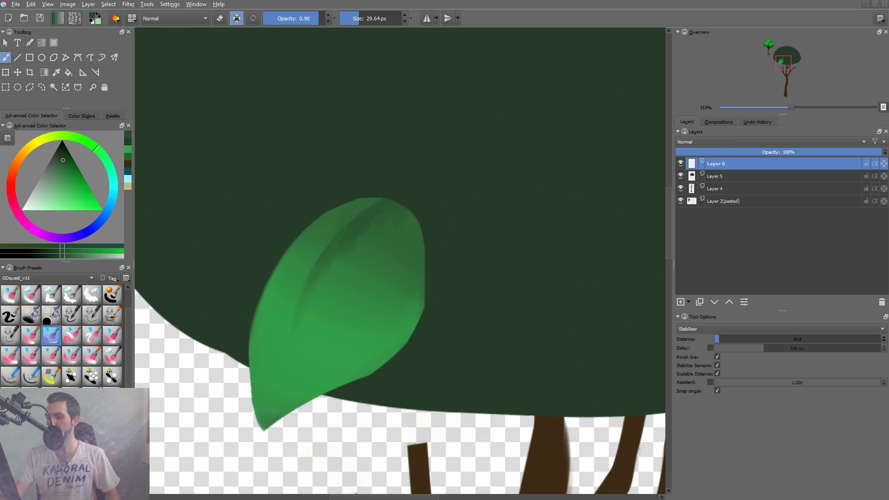
pyautogui.moveTo(360, 250); pyautogui.dragTo(373, 258)
pyautogui.moveTo(387, 213)
pyautogui.mouseDown()
pyautogui.moveTo(356, 261)
pyautogui.moveTo(385, 217)
pyautogui.moveTo(398, 246)
pyautogui.moveTo(346, 285)
pyautogui.moveTo(359, 259)
pyautogui.mouseUp()
# Blend the upper leaf shading with sampled greens, using a 94.16 px brush at 0.60 opacity.
pyautogui.keyDown('ctrl'); pyautogui.click(348, 287); pyautogui.keyUp('ctrl')
pyautogui.keyDown('ctrl'); pyautogui.click(355, 273); pyautogui.keyUp('ctrl')
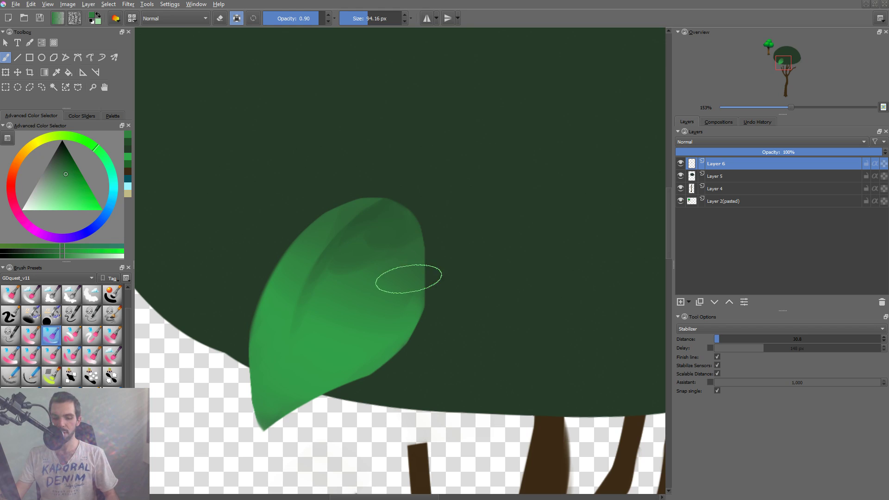
pyautogui.press('i')
pyautogui.press('i')
pyautogui.press('i')
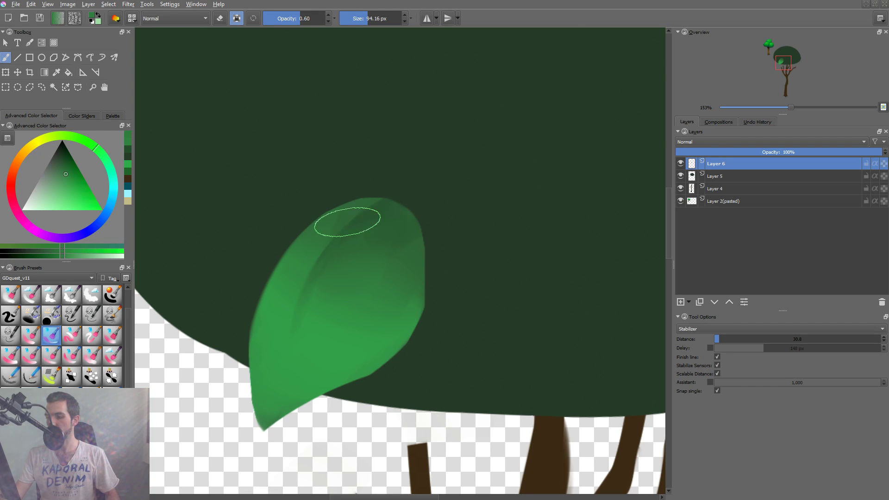
pyautogui.keyDown('ctrl'); pyautogui.click(361, 219); pyautogui.keyUp('ctrl')
pyautogui.keyDown('shift'); pyautogui.moveTo(385, 202); pyautogui.dragTo(341, 227); pyautogui.keyUp('shift')
pyautogui.keyDown('ctrl'); pyautogui.moveTo(433, 206); pyautogui.dragTo(382, 283); pyautogui.keyUp('ctrl')
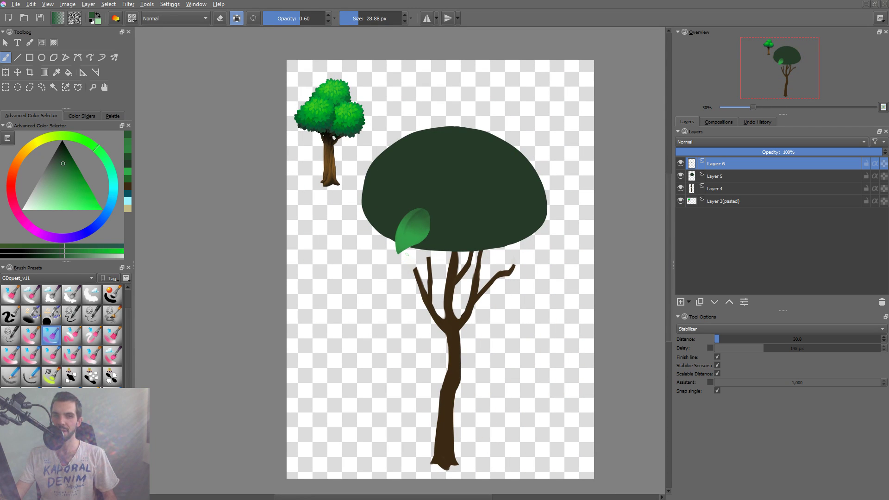
# Choose a bright yellow-green and paint a highlight along the leaf's left edge down to its tip.
pyautogui.moveTo(404, 253)
pyautogui.keyDown('ctrl'); pyautogui.mouseDown()
pyautogui.moveTo(422, 196)
pyautogui.moveTo(421, 215)
pyautogui.mouseUp(); pyautogui.keyUp('ctrl')
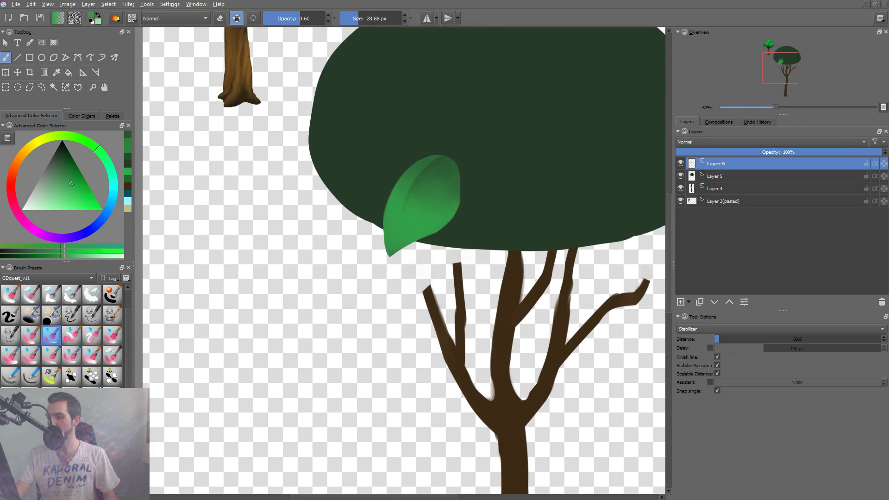
pyautogui.rightClick(421, 207)
pyautogui.moveTo(410, 170); pyautogui.dragTo(431, 173)
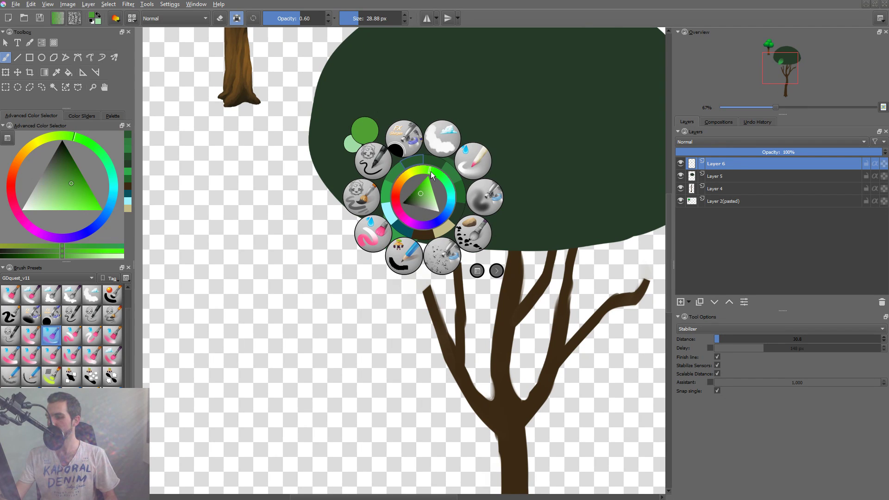
pyautogui.click(422, 190)
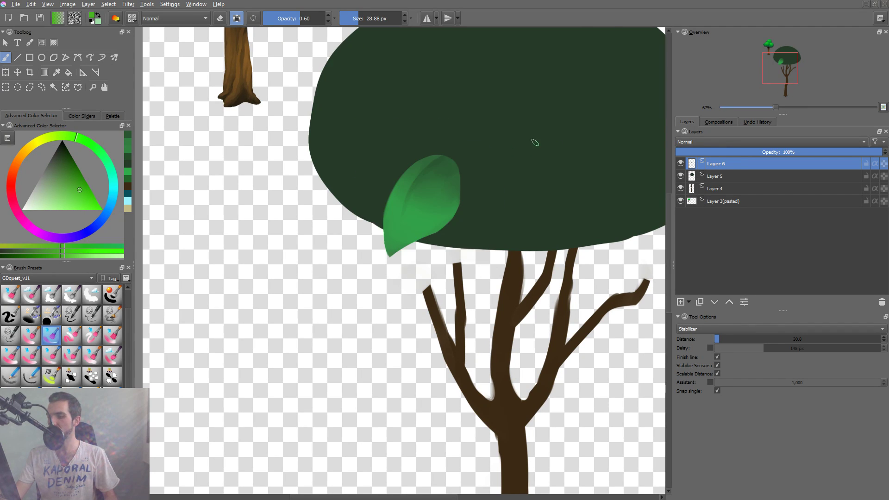
pyautogui.keyDown('ctrl'); pyautogui.moveTo(421, 196); pyautogui.dragTo(428, 194); pyautogui.keyUp('ctrl')
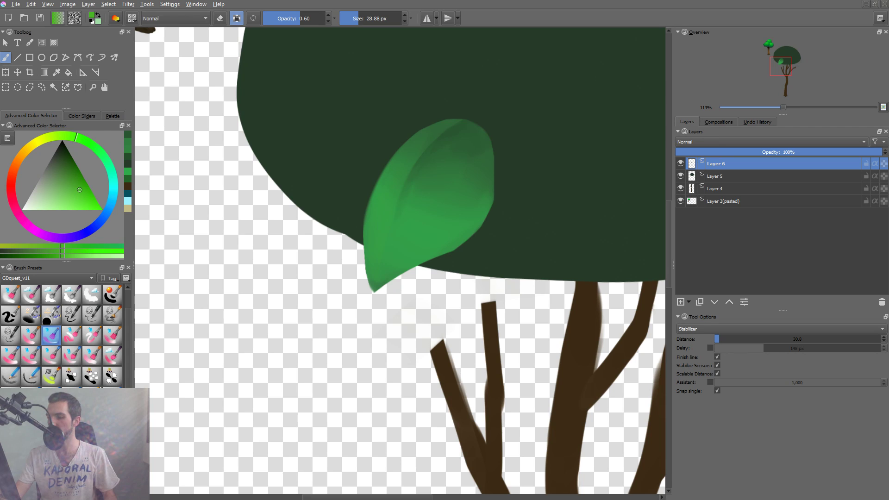
pyautogui.moveTo(388, 173); pyautogui.dragTo(374, 283)
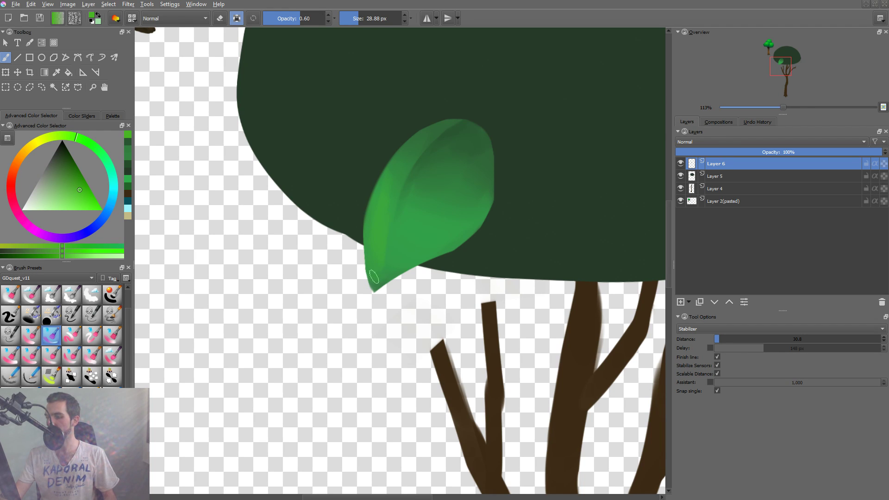
# Spread the yellow-green across the leaf's lower part with a 101.12 px brush, raising opacity to 0.80.
pyautogui.press('o')
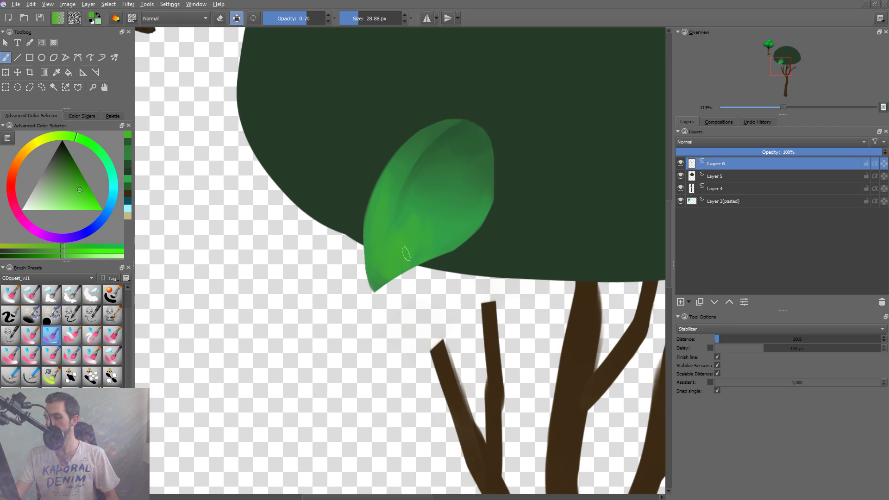
pyautogui.keyDown('shift'); pyautogui.moveTo(400, 262); pyautogui.dragTo(438, 262); pyautogui.keyUp('shift')
pyautogui.moveTo(447, 230)
pyautogui.mouseDown()
pyautogui.moveTo(369, 275)
pyautogui.moveTo(407, 254)
pyautogui.mouseUp()
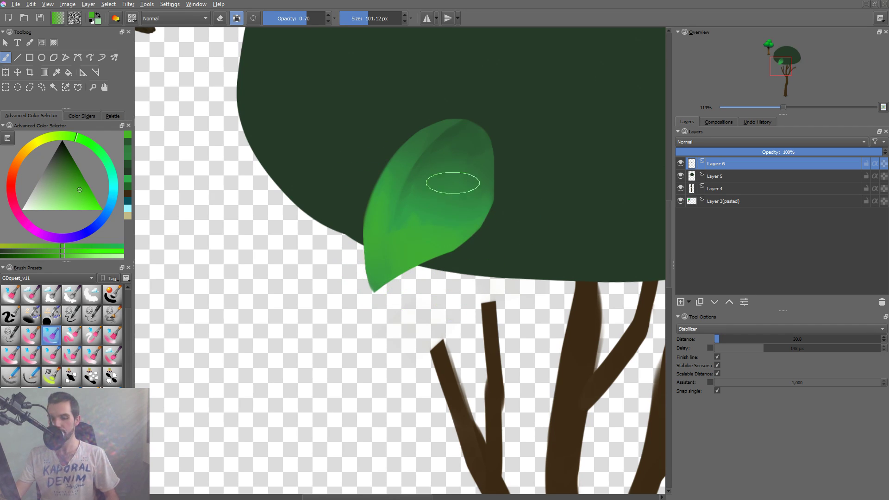
pyautogui.press('o')
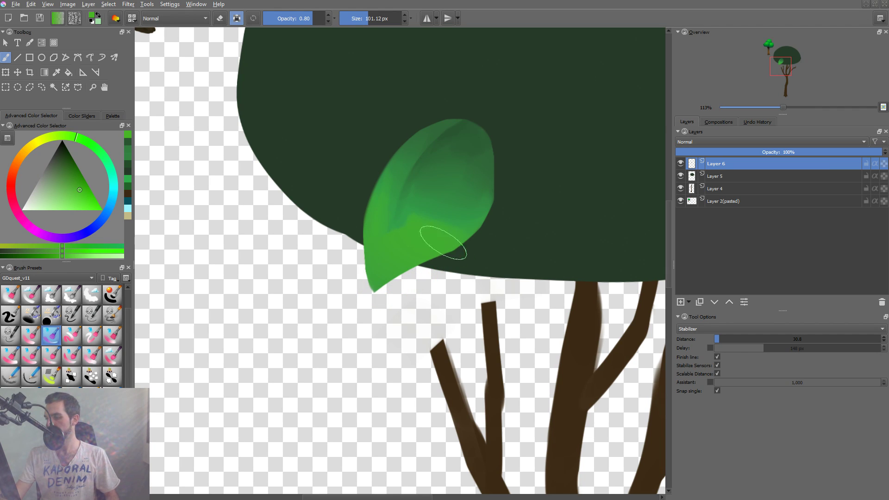
pyautogui.moveTo(453, 244); pyautogui.dragTo(396, 279)
# Blend the highlight's transitions beside the central fold with greens sampled from the leaf, using a 59.22 px brush.
pyautogui.keyDown('ctrl'); pyautogui.click(414, 202); pyautogui.keyUp('ctrl')
pyautogui.moveTo(404, 204)
pyautogui.mouseDown()
pyautogui.moveTo(380, 204)
pyautogui.moveTo(373, 232)
pyautogui.mouseUp()
pyautogui.keyDown('ctrl'); pyautogui.click(411, 211); pyautogui.keyUp('ctrl')
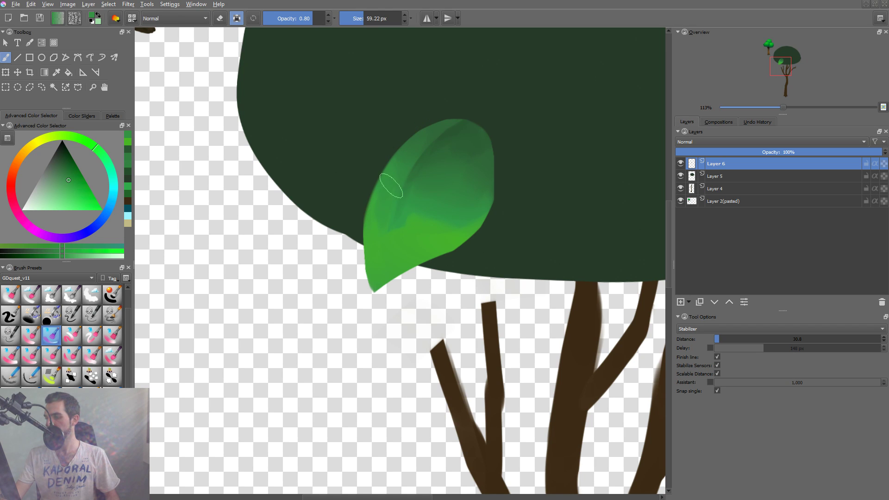
pyautogui.keyDown('ctrl'); pyautogui.click(406, 143); pyautogui.keyUp('ctrl')
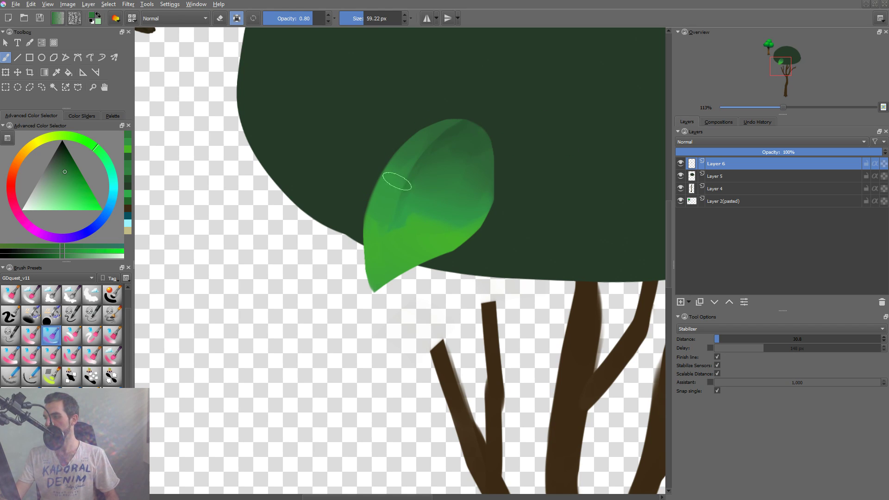
pyautogui.keyDown('ctrl'); pyautogui.click(367, 236); pyautogui.keyUp('ctrl')
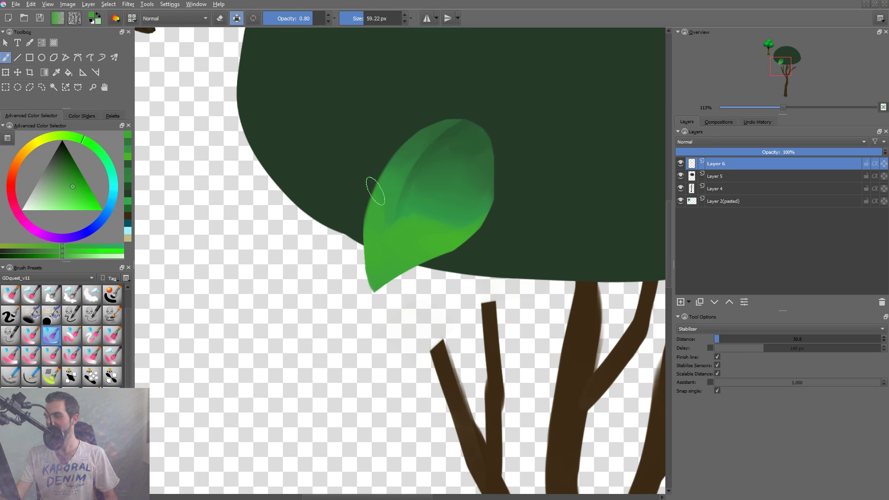
pyautogui.keyDown('ctrl'); pyautogui.click(468, 218); pyautogui.keyUp('ctrl')
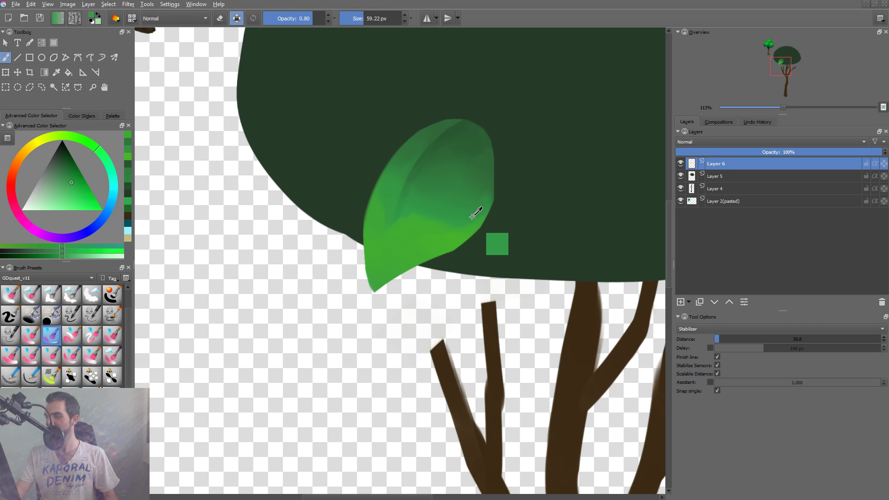
# Move the leaf off the canopy onto the empty area left of the trunk and return to the brush.
pyautogui.moveTo(511, 223); pyautogui.dragTo(473, 296)
pyautogui.press('t')
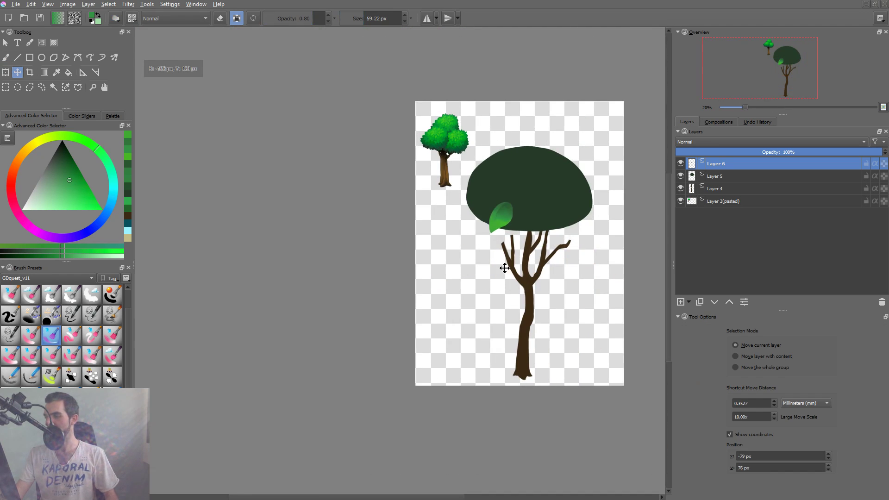
pyautogui.moveTo(536, 237); pyautogui.dragTo(501, 275)
pyautogui.press('b')
pyautogui.scroll(8, 453, 278)
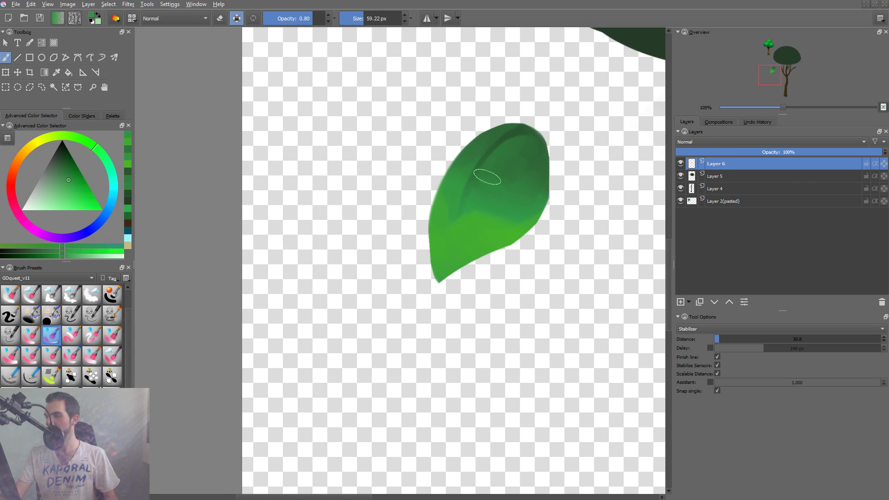
# Choose a brighter yellow-green and paint a thin highlight beside the leaf's central fold with a 22.14 px brush.
pyautogui.rightClick(462, 236)
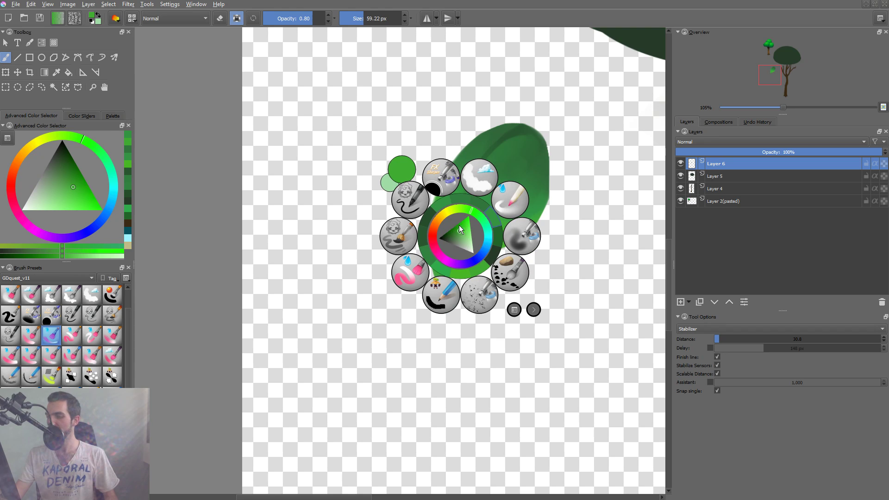
pyautogui.moveTo(463, 228)
pyautogui.mouseDown()
pyautogui.moveTo(467, 212)
pyautogui.moveTo(463, 227)
pyautogui.moveTo(471, 223)
pyautogui.moveTo(458, 237)
pyautogui.mouseUp()
pyautogui.click(552, 214)
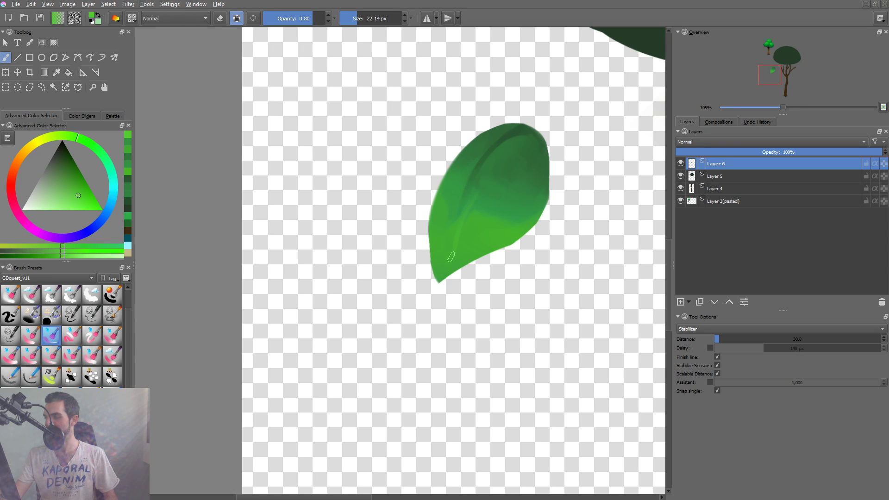
pyautogui.keyDown('shift'); pyautogui.moveTo(464, 227); pyautogui.dragTo(470, 230); pyautogui.keyUp('shift')
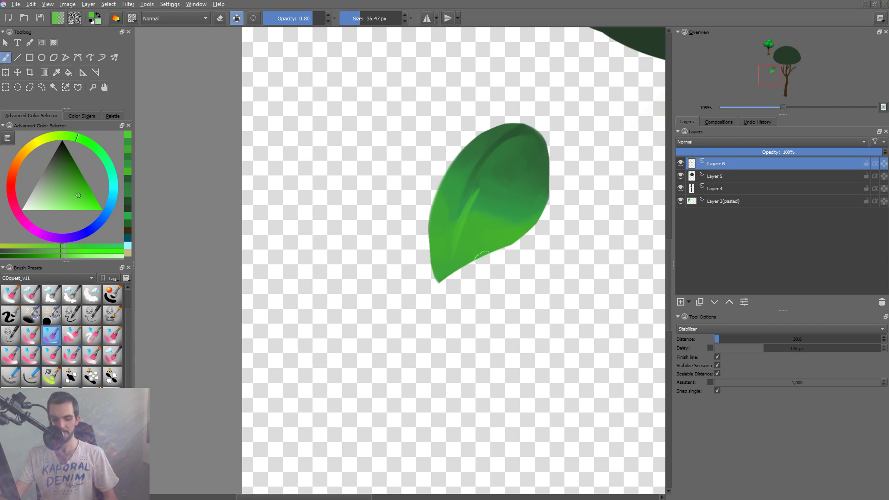
# Lower the brush opacity to 0.50 and blend the highlight beside the fold into the leaf with a 74.70 px brush.
pyautogui.press('i')
pyautogui.press('i')
pyautogui.press('i')
pyautogui.press('i')
pyautogui.press('o')
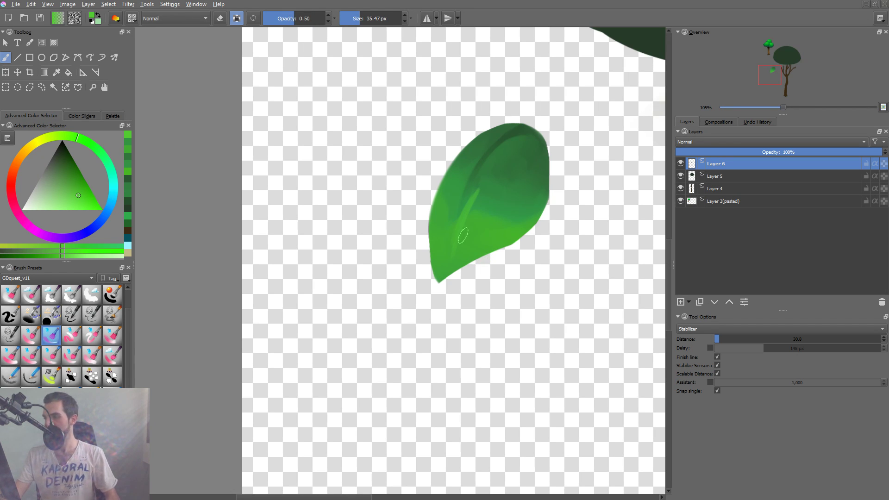
pyautogui.keyDown('shift'); pyautogui.moveTo(461, 237); pyautogui.dragTo(470, 237); pyautogui.keyUp('shift')
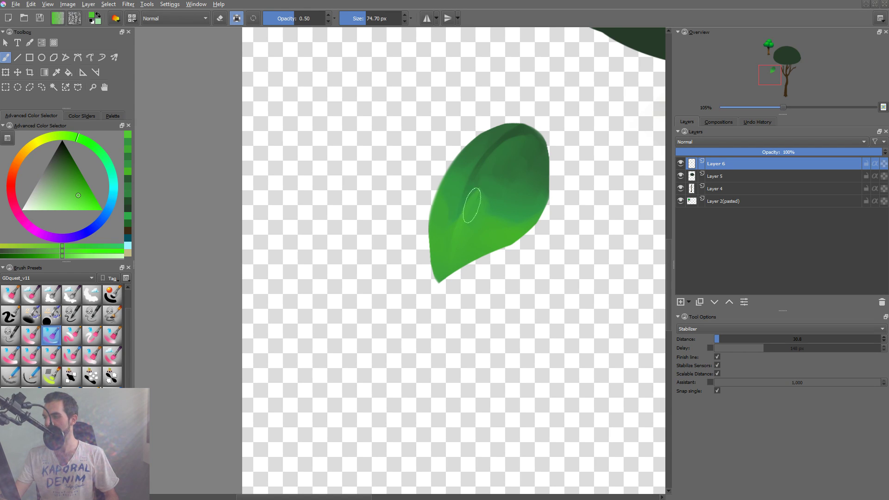
pyautogui.moveTo(473, 201)
pyautogui.mouseDown()
pyautogui.moveTo(504, 161)
pyautogui.moveTo(470, 189)
pyautogui.mouseUp()
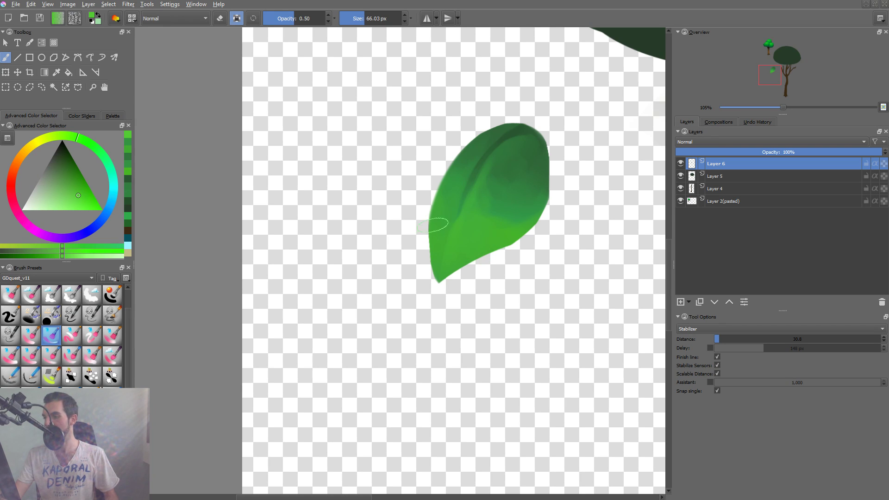
# Refine the leaf's darker upper shading with greens sampled from it, using a 66.03 px brush at 0.50 opacity.
pyautogui.keyDown('ctrl'); pyautogui.click(478, 207); pyautogui.keyUp('ctrl')
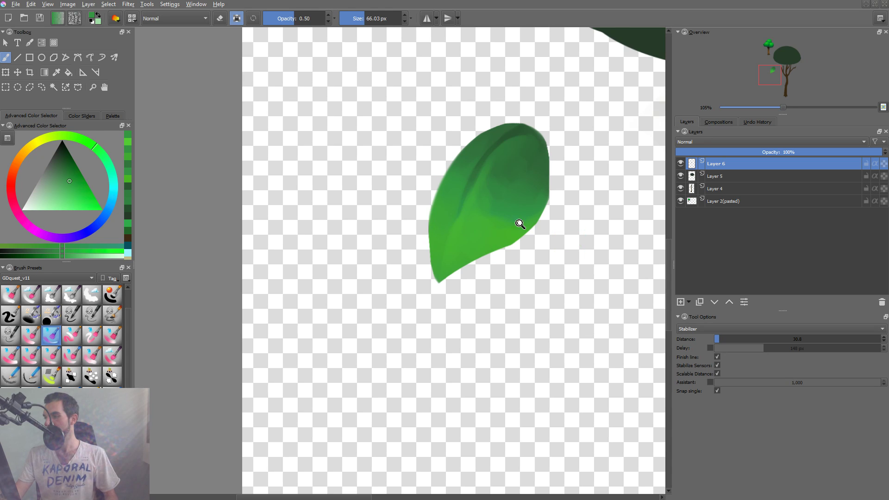
pyautogui.press('2')
pyautogui.scroll(4, 332, 296)
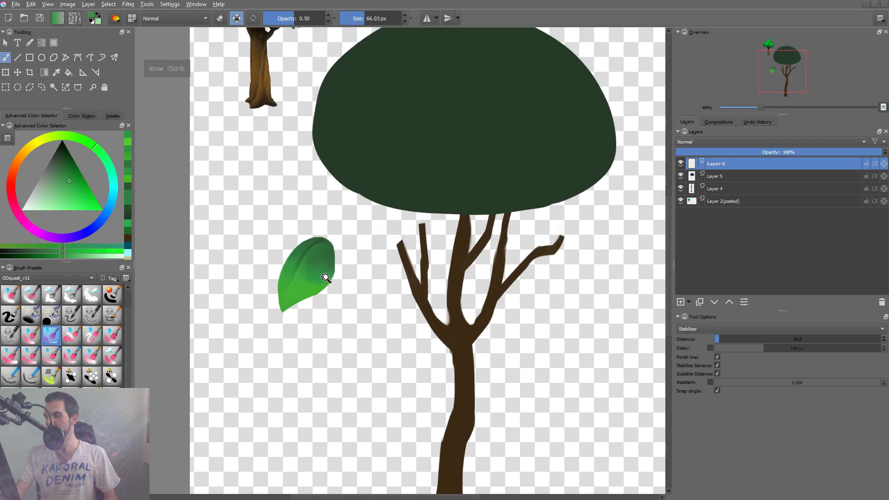
pyautogui.keyDown('ctrl'); pyautogui.click(308, 228); pyautogui.keyUp('ctrl')
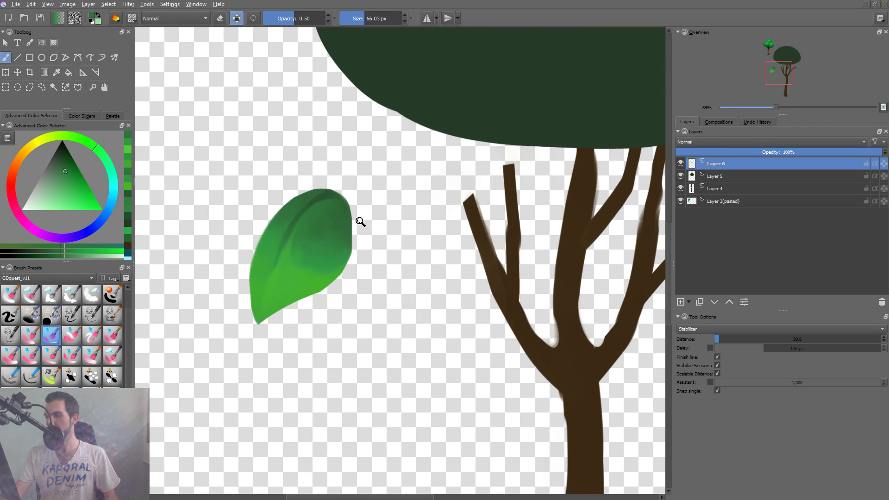
pyautogui.press('2')
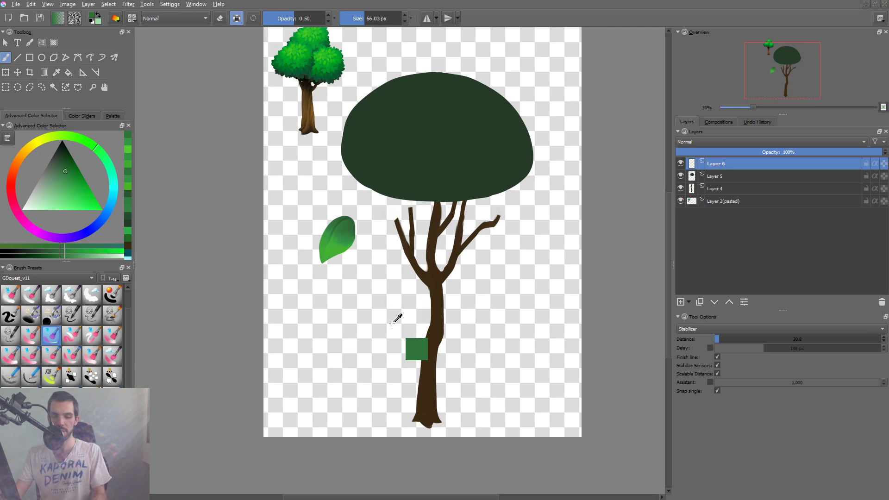
# Increase the leaf's contrast with a gentle S-shaped RGBA curve in the Color Adjustment filter.
pyautogui.hotkey('ctrl', 'm')
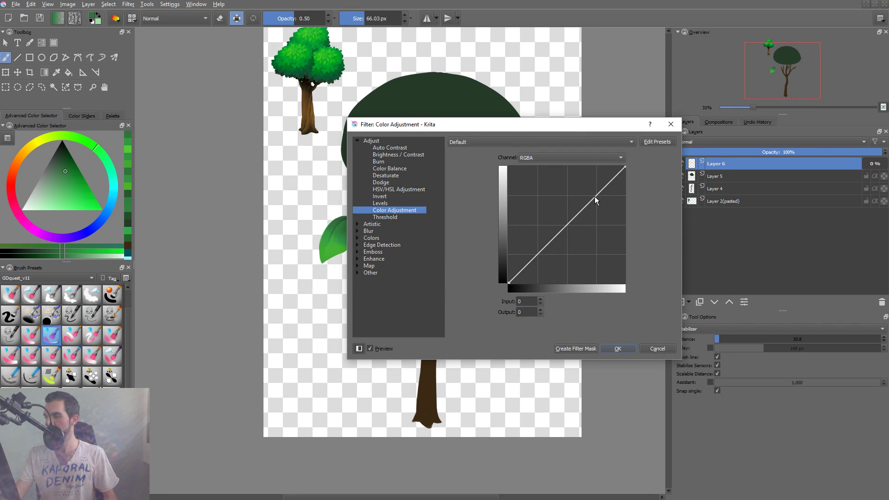
pyautogui.moveTo(595, 199); pyautogui.dragTo(593, 194)
pyautogui.click(539, 253)
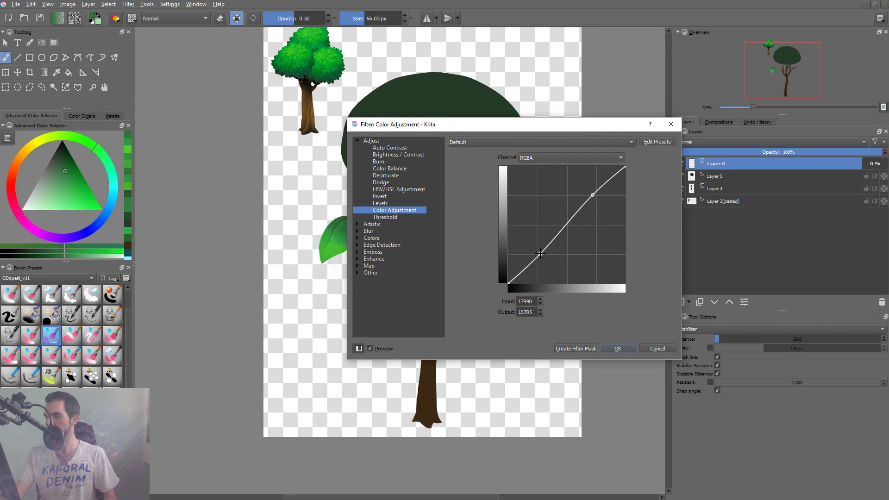
pyautogui.moveTo(540, 254); pyautogui.dragTo(539, 255)
pyautogui.click(619, 349)
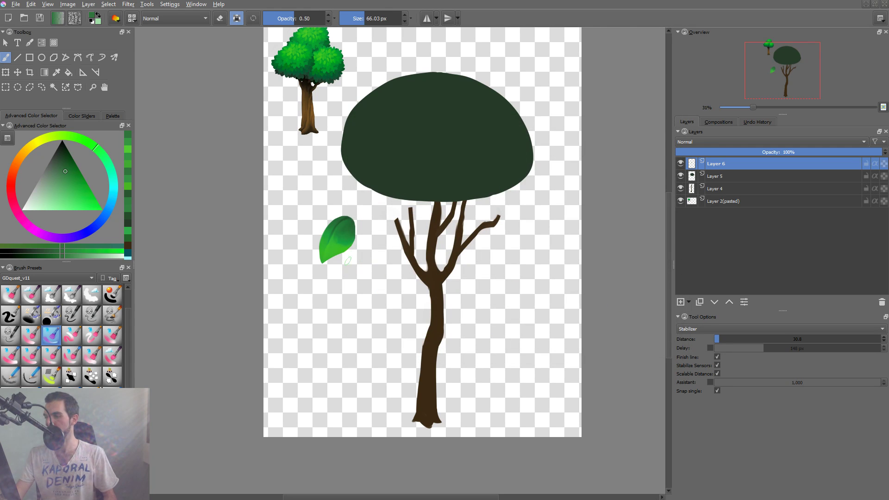
# Move the leaf onto the lower-left edge of the dark canopy.
pyautogui.press('t')
pyautogui.moveTo(353, 244); pyautogui.dragTo(392, 179)
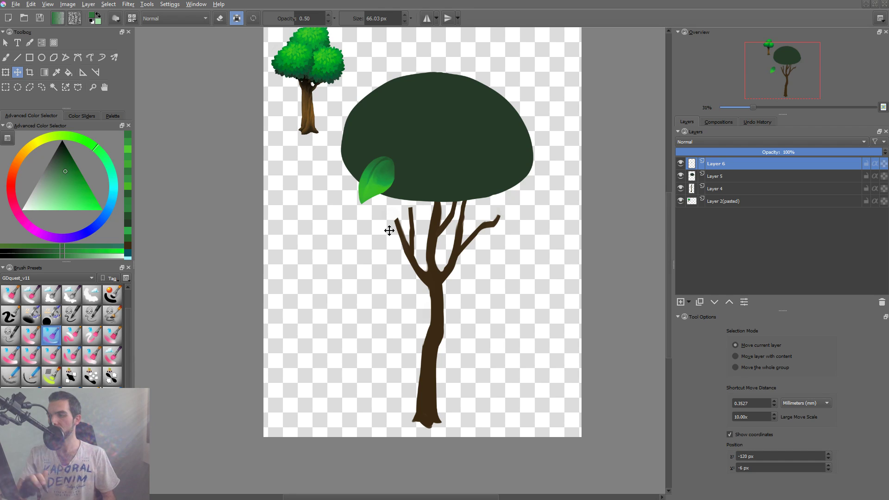
pyautogui.moveTo(400, 176); pyautogui.dragTo(430, 178)
# Duplicate the leaf layer, place the copy up and to the left along the canopy edge, and rotate it to point outward.
pyautogui.hotkey('ctrl', 'j')
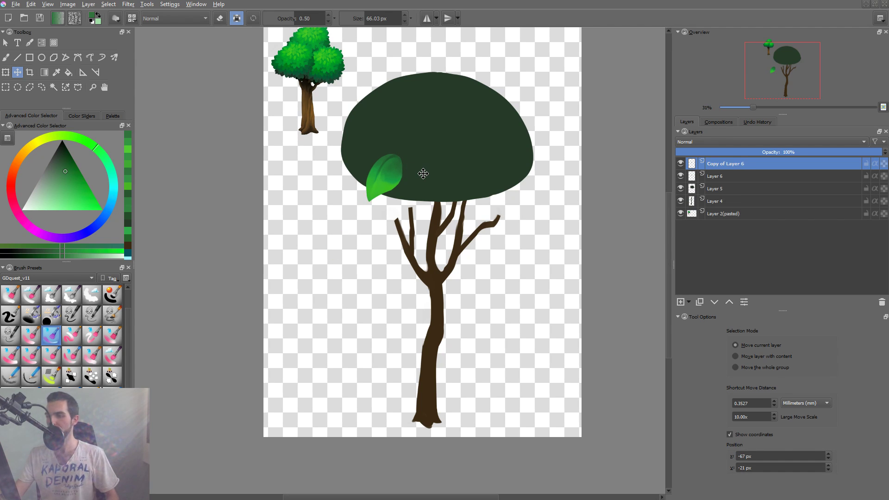
pyautogui.moveTo(413, 184); pyautogui.dragTo(386, 161)
pyautogui.hotkey('ctrl', 't')
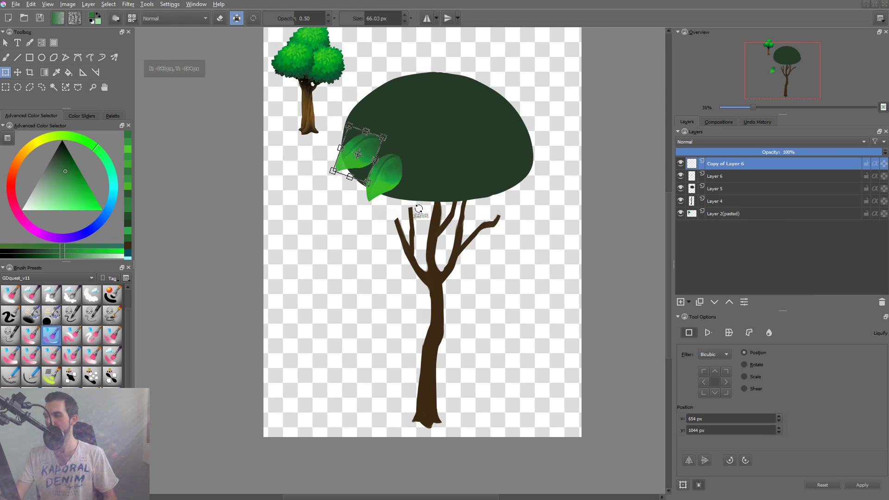
pyautogui.moveTo(416, 218); pyautogui.dragTo(394, 244)
pyautogui.press('Return')
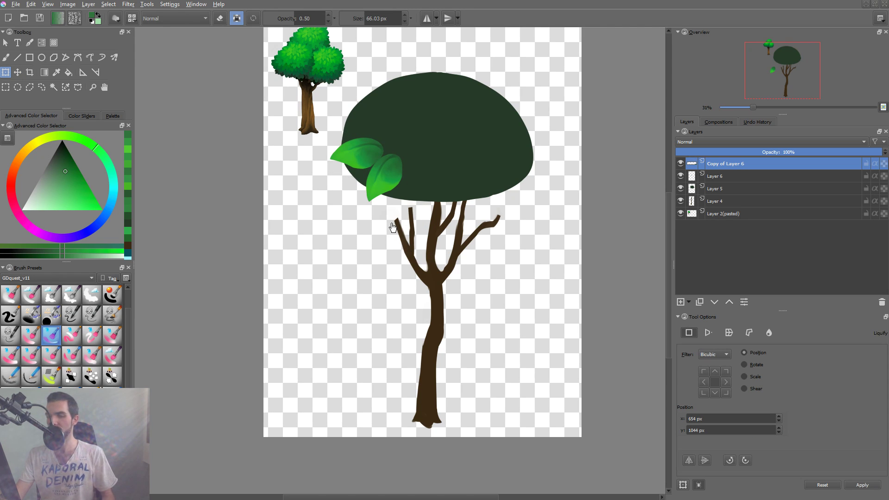
# Duplicate the leaf again, mirror it horizontally, and rotate it into place at the canopy's lower-right edge.
pyautogui.hotkey('ctrl', 'j')
pyautogui.press('m')
pyautogui.moveTo(414, 192); pyautogui.dragTo(515, 143)
pyautogui.hotkey('ctrl', 't')
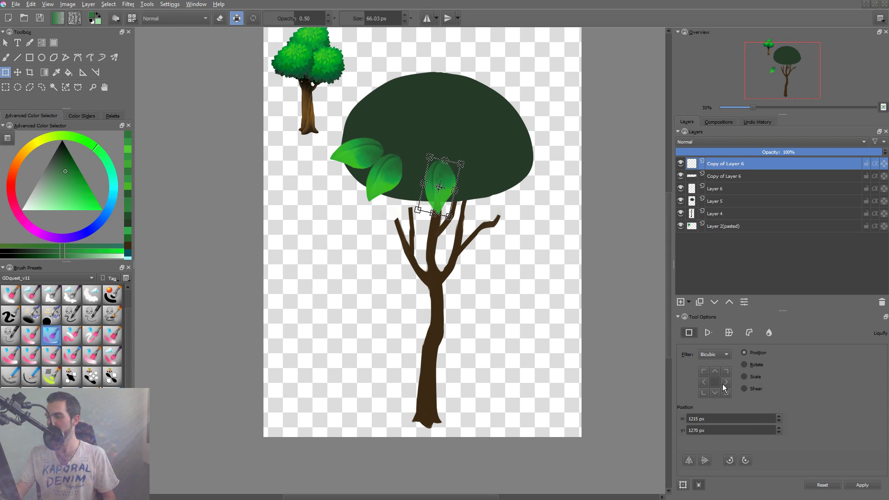
pyautogui.click(688, 462)
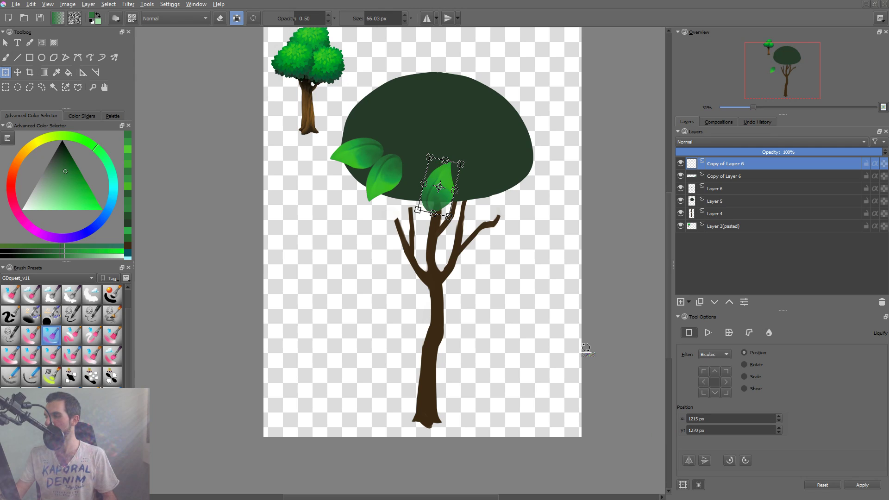
pyautogui.moveTo(480, 203); pyautogui.dragTo(384, 255)
pyautogui.moveTo(453, 230); pyautogui.dragTo(520, 221)
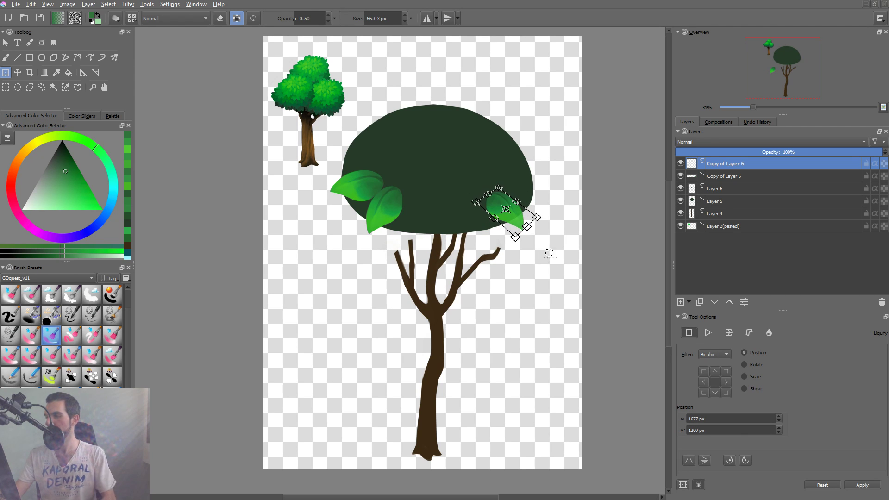
pyautogui.press('Return')
# Duplicate the lower-right leaf, place the copy above it, and rotate and enlarge it to point outward.
pyautogui.press('t')
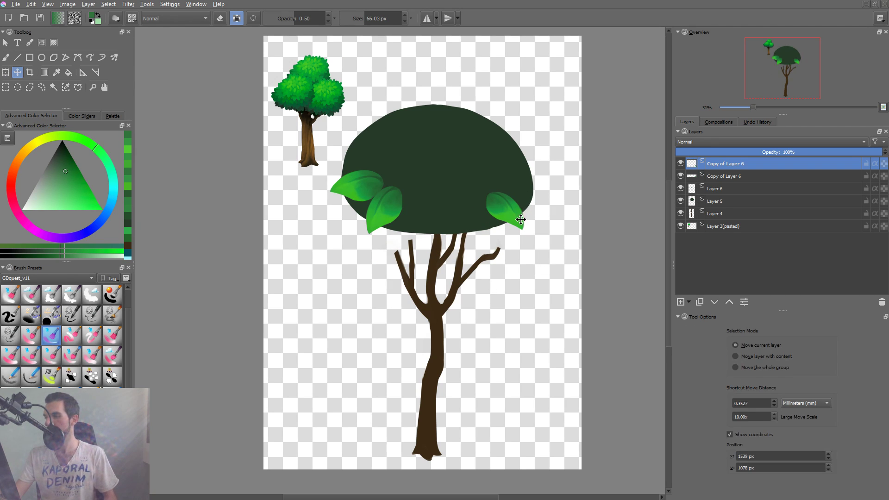
pyautogui.hotkey('ctrl', 'j')
pyautogui.moveTo(513, 213); pyautogui.dragTo(523, 197)
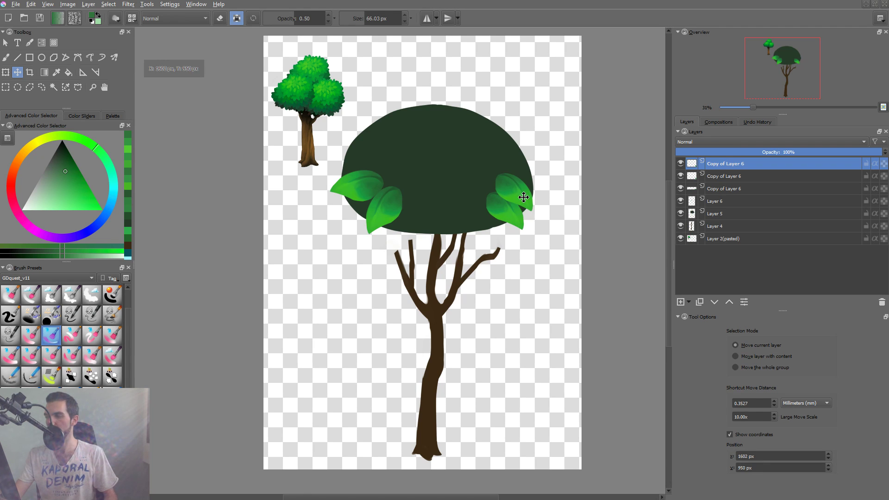
pyautogui.hotkey('ctrl', 't')
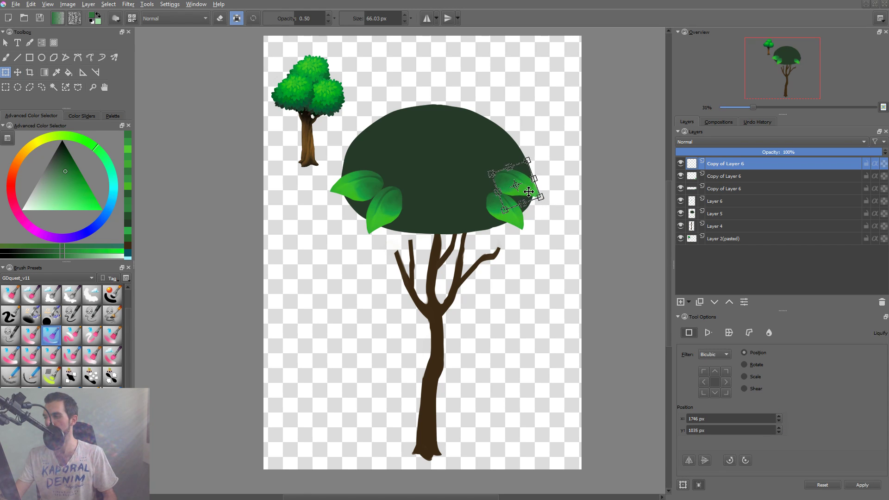
pyautogui.moveTo(544, 198)
pyautogui.mouseDown()
pyautogui.moveTo(564, 208)
pyautogui.moveTo(555, 205)
pyautogui.mouseUp()
pyautogui.press('Return')
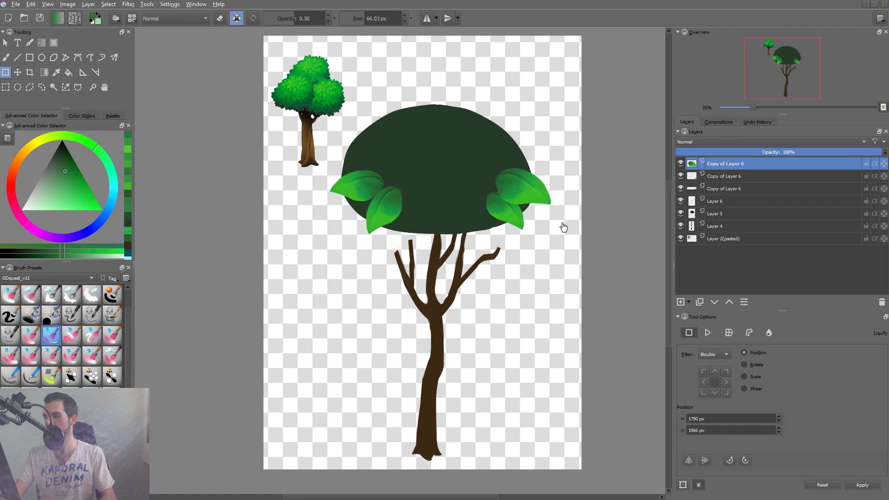
# Duplicate the lower-left leaf and move, rotate and resize the copy above the other leaves on the canopy's left edge.
pyautogui.click(391, 209)
pyautogui.hotkey('ctrl', 'j')
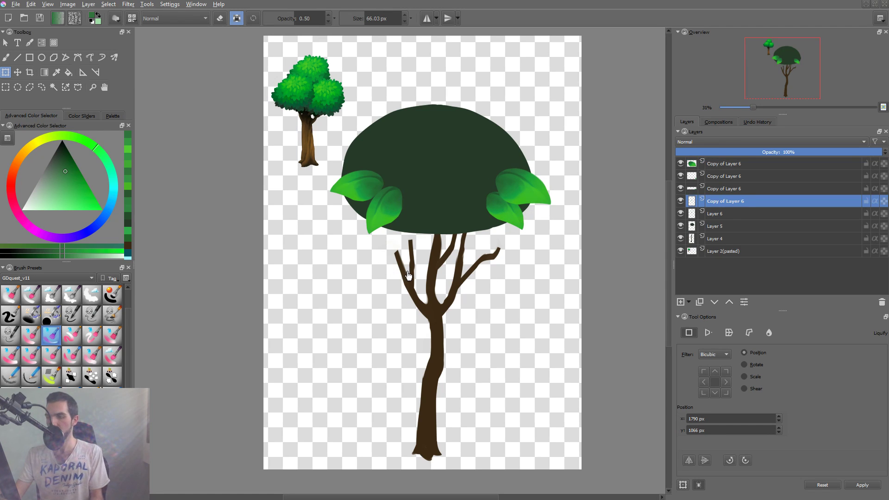
pyautogui.click(387, 212)
pyautogui.moveTo(391, 214); pyautogui.dragTo(370, 168)
pyautogui.moveTo(415, 178); pyautogui.dragTo(382, 226)
pyautogui.moveTo(376, 161); pyautogui.dragTo(377, 162)
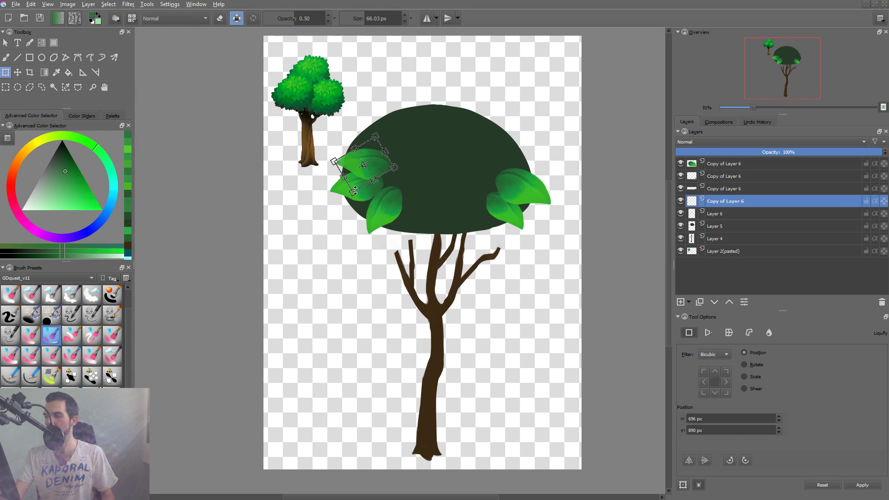
pyautogui.moveTo(355, 190); pyautogui.dragTo(356, 198)
pyautogui.moveTo(400, 173); pyautogui.dragTo(399, 170)
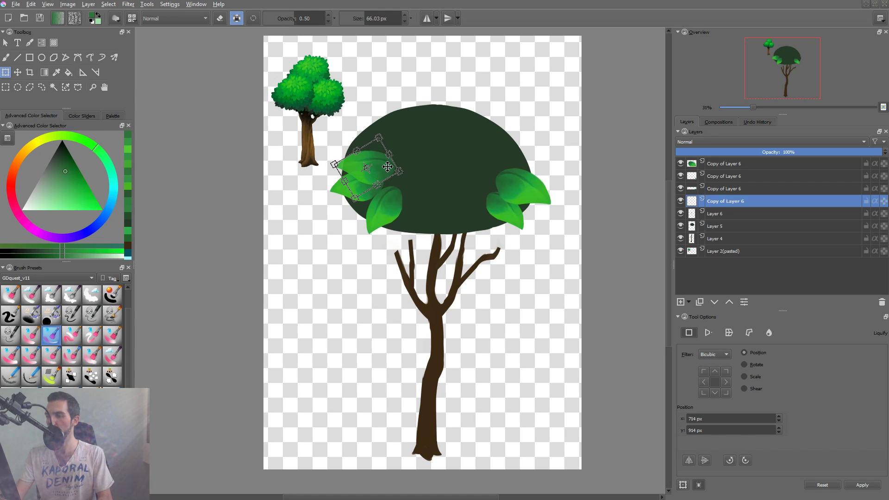
pyautogui.press('Return')
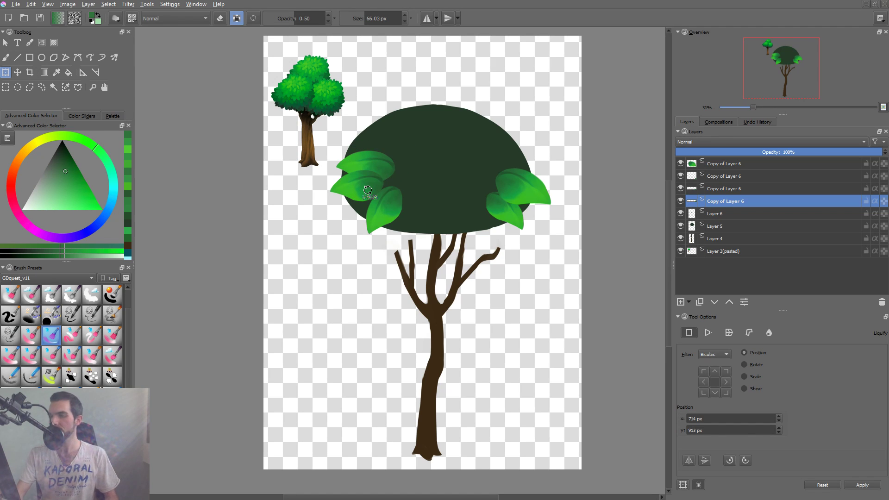
# Raise the new left leaf one layer above its neighbour and shift it slightly up and left.
pyautogui.press('pageup')
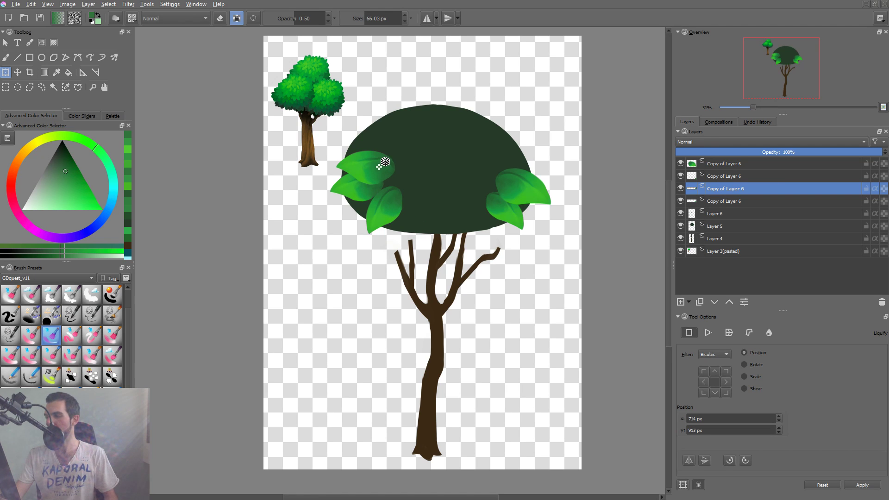
pyautogui.press('t')
pyautogui.moveTo(377, 170); pyautogui.dragTo(373, 164)
# Duplicate the upper-left leaf, move the copy to the canopy's bottom edge, and rotate it to point downward.
pyautogui.hotkey('ctrl', 'j')
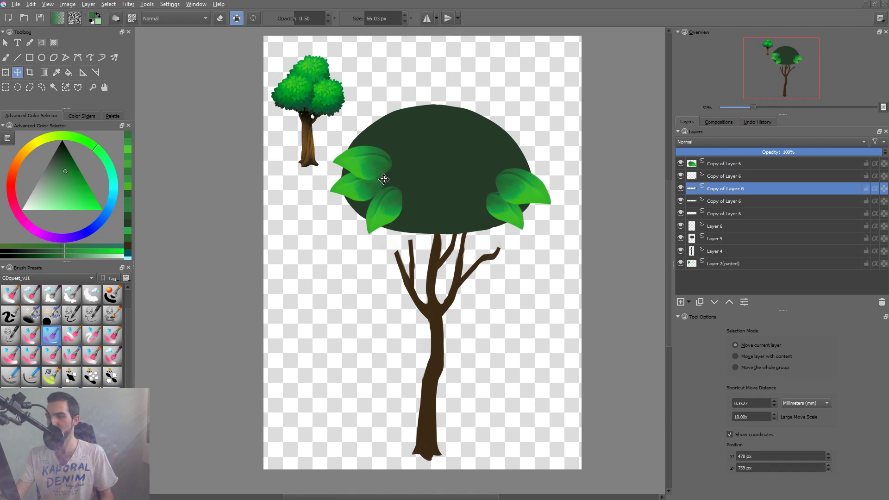
pyautogui.hotkey('ctrl', 't')
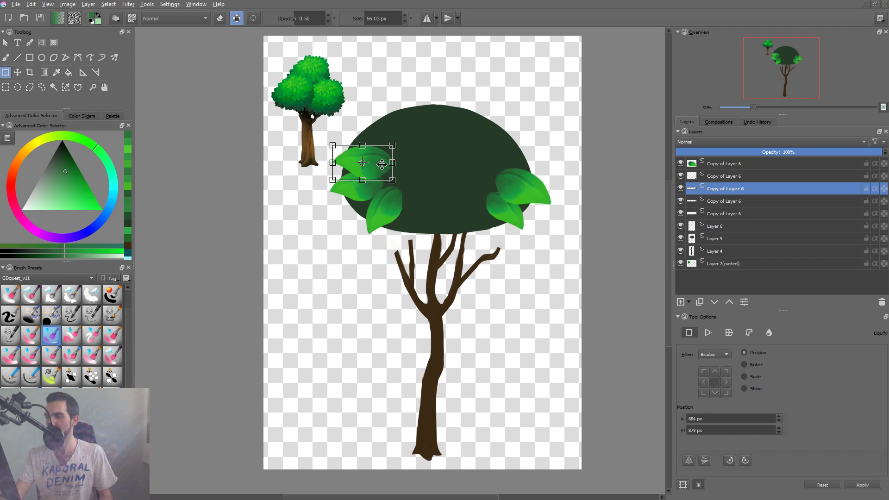
pyautogui.moveTo(381, 163); pyautogui.dragTo(438, 212)
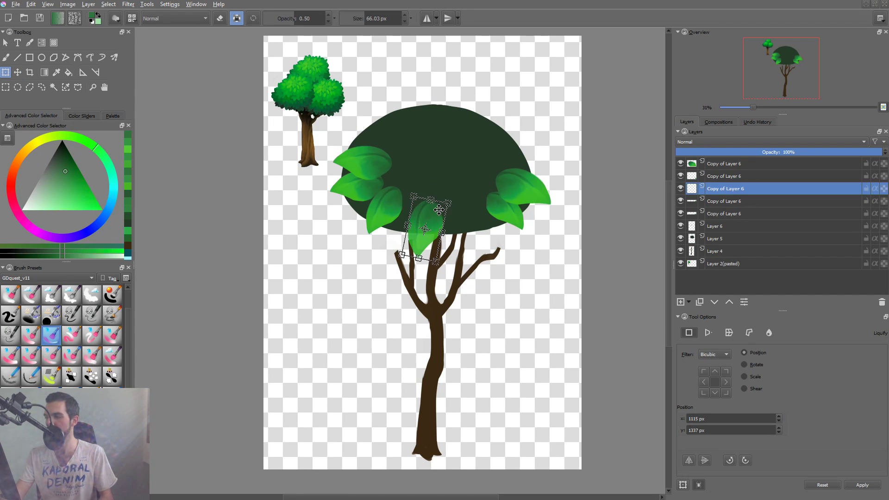
pyautogui.moveTo(490, 224)
pyautogui.mouseDown()
pyautogui.moveTo(496, 216)
pyautogui.moveTo(490, 236)
pyautogui.mouseUp()
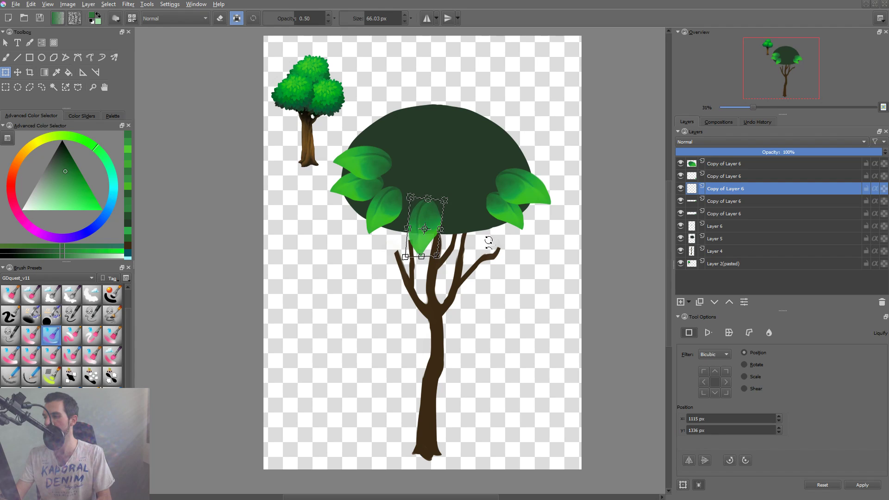
# Reshape the downward-pointing leaf with Liquify, reducing the brush size to 280.49.
pyautogui.click(768, 332)
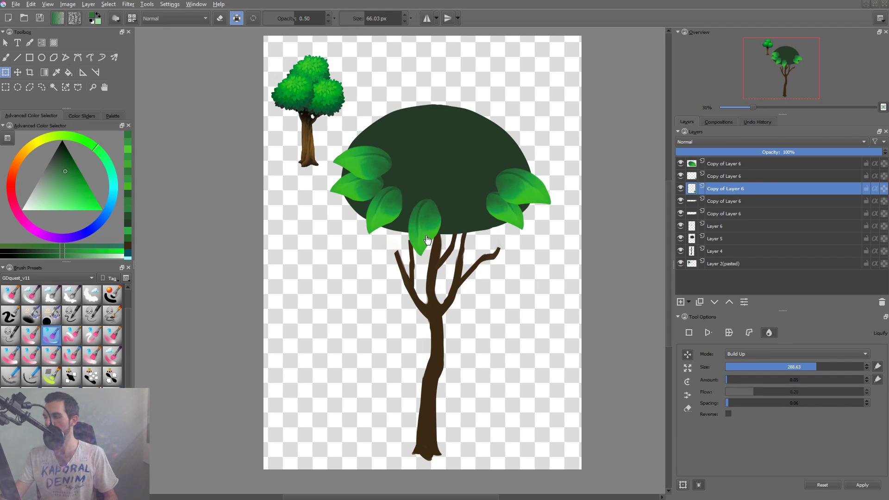
pyautogui.moveTo(429, 247); pyautogui.dragTo(418, 269)
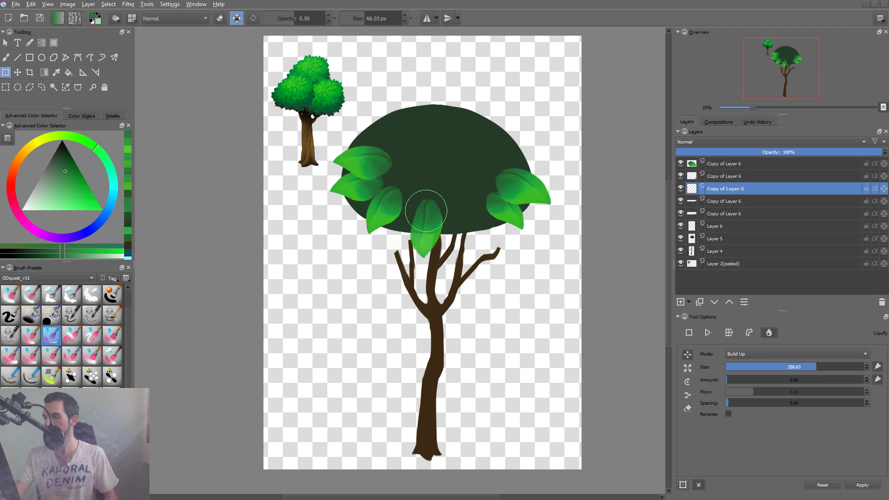
pyautogui.press('[')
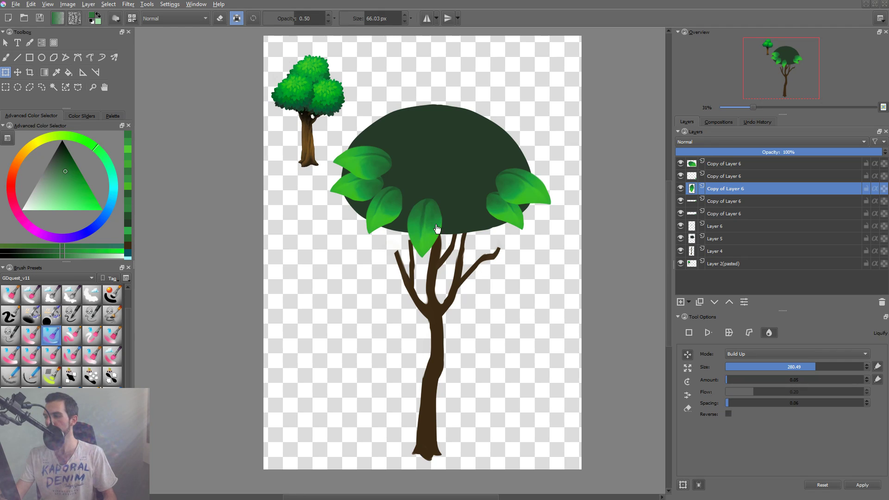
# Shift the bottom leaf against its left neighbour and place a duplicate to its right, rotated to point down and right.
pyautogui.press('t')
pyautogui.moveTo(433, 224); pyautogui.dragTo(472, 216)
pyautogui.hotkey('ctrl', 'j')
pyautogui.hotkey('ctrl', 't')
pyautogui.moveTo(486, 260); pyautogui.dragTo(495, 240)
pyautogui.press('Return')
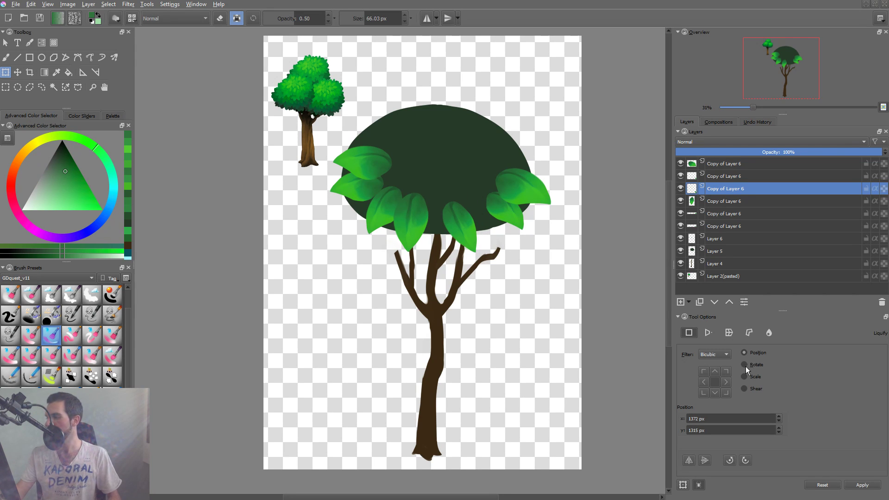
# Warp the new bottom-right leaf with Liquify to vary its shape.
pyautogui.click(769, 333)
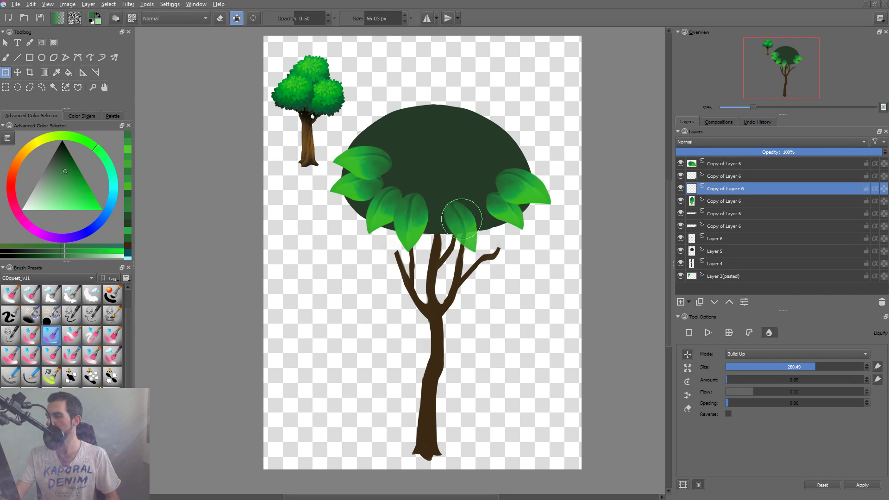
pyautogui.moveTo(460, 213)
pyautogui.mouseDown()
pyautogui.moveTo(467, 232)
pyautogui.moveTo(508, 241)
pyautogui.mouseUp()
pyautogui.press('Return')
# Move the warped leaf right against the right-hand leaves and lower its layer one place in the stack.
pyautogui.press('t')
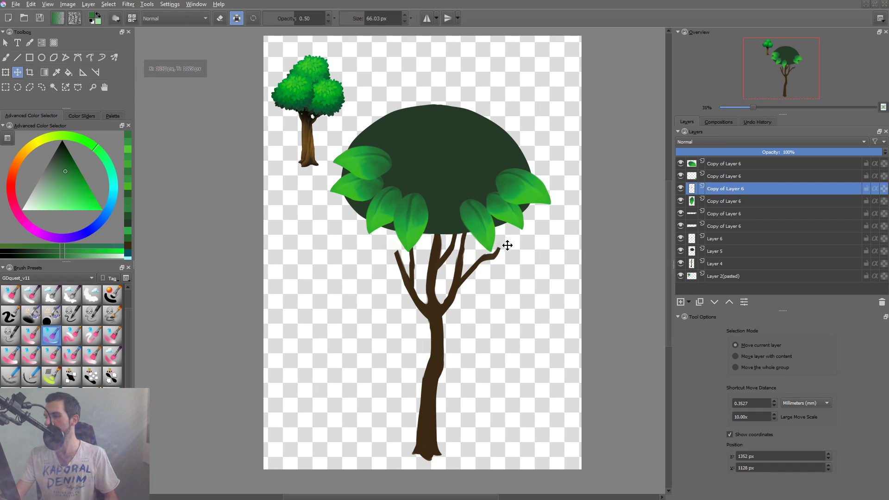
pyautogui.hotkey('ctrl', 'pagedown')
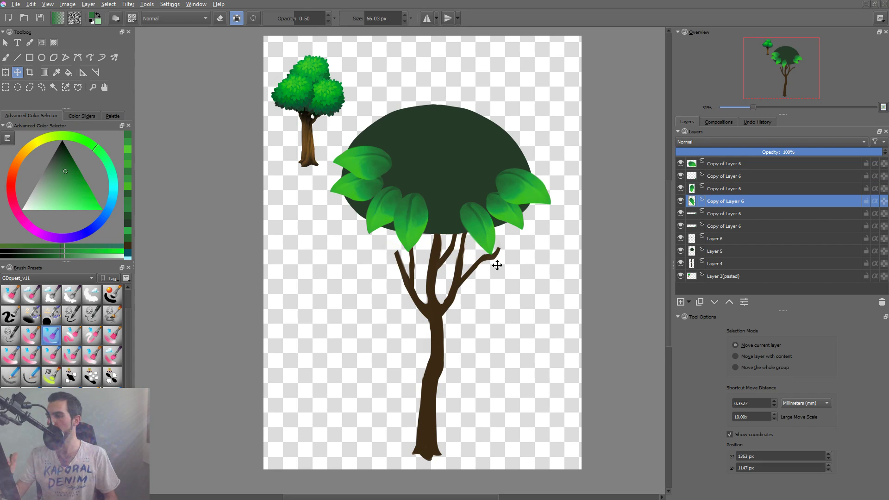
pyautogui.moveTo(500, 239); pyautogui.dragTo(505, 235)
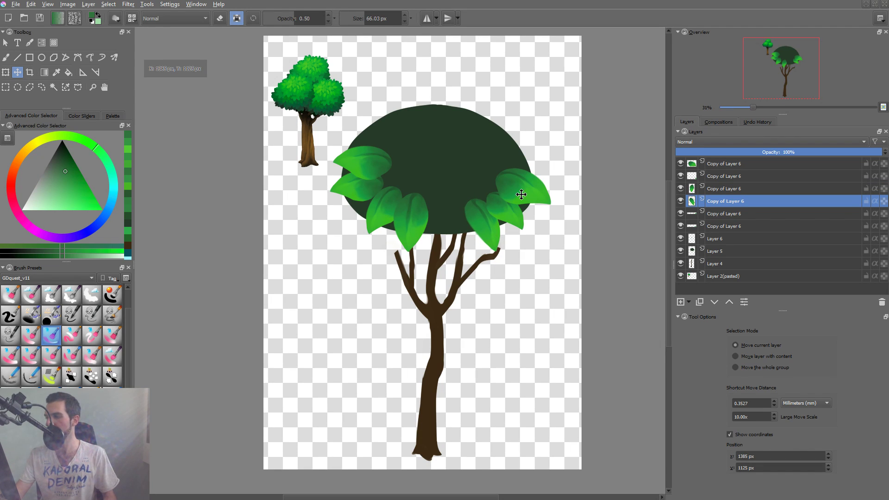
# Duplicate the large rightmost leaf, place the copy left of the lower-right leaves, and rotate it to point downward.
pyautogui.click(532, 187)
pyautogui.hotkey('ctrl', 'j')
pyautogui.moveTo(523, 199); pyautogui.dragTo(462, 296)
pyautogui.hotkey('ctrl', 't')
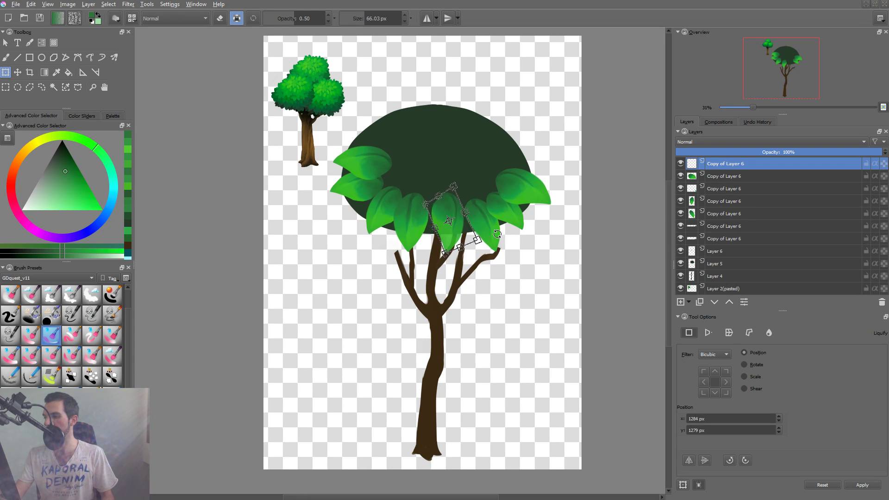
pyautogui.moveTo(498, 234); pyautogui.dragTo(474, 224)
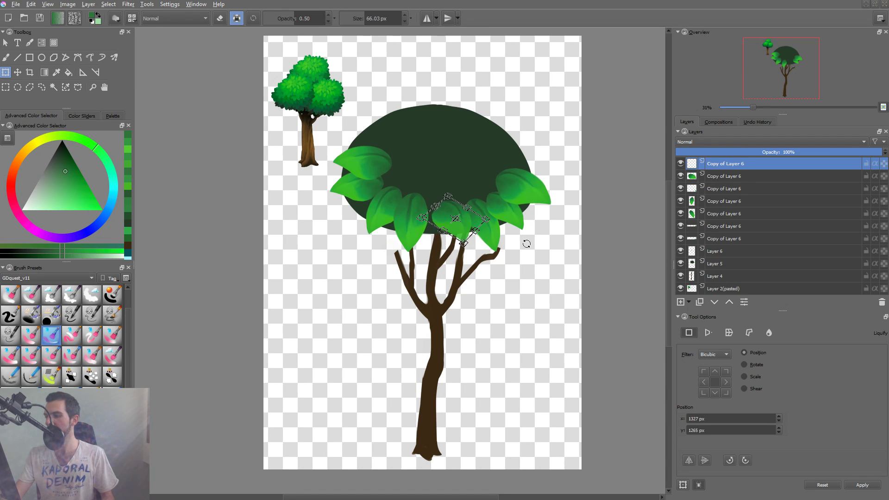
pyautogui.moveTo(526, 243); pyautogui.dragTo(522, 243)
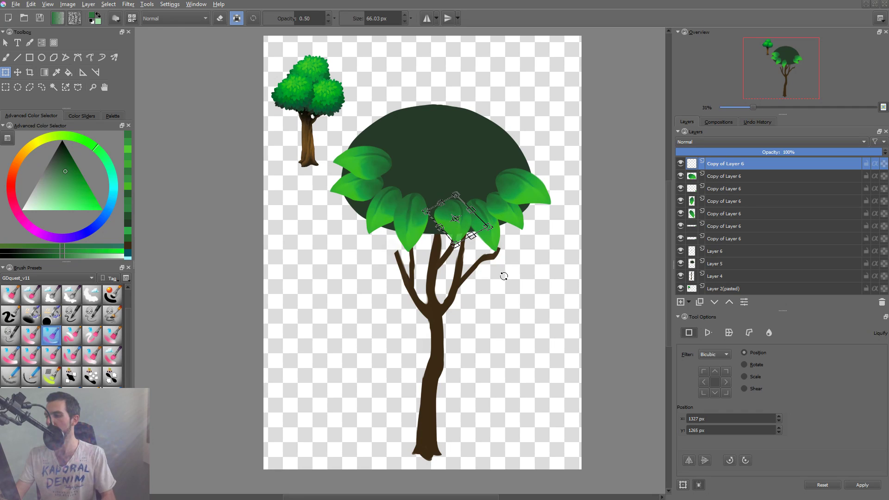
pyautogui.press('Return')
pyautogui.press('t')
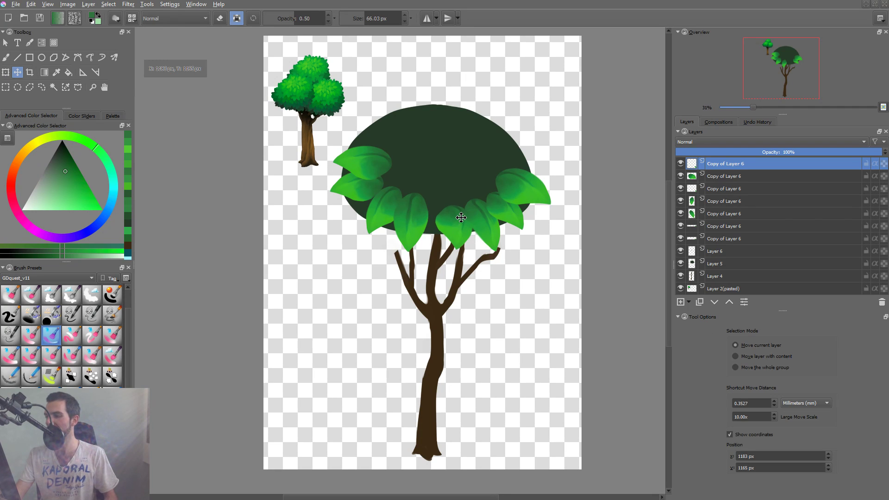
# Duplicate the new bottom leaf, mirror it horizontally, and rotate it into place over the inner side of the left leaves.
pyautogui.hotkey('ctrl', 'j')
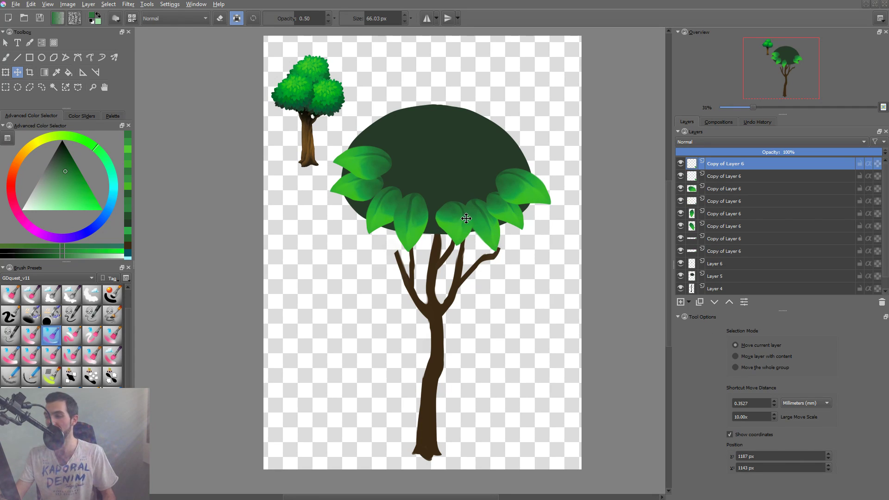
pyautogui.moveTo(466, 217); pyautogui.dragTo(388, 158)
pyautogui.hotkey('ctrl', 't')
pyautogui.click(688, 461)
pyautogui.moveTo(414, 172); pyautogui.dragTo(449, 99)
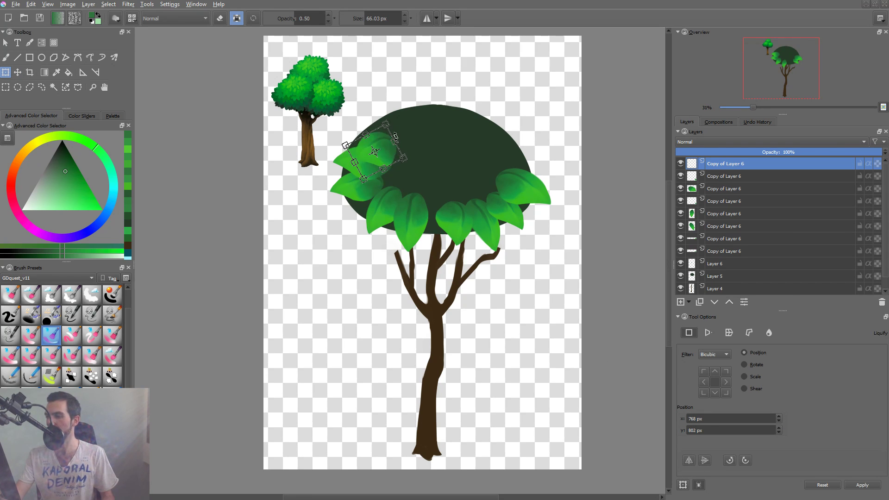
pyautogui.moveTo(394, 140); pyautogui.dragTo(401, 167)
pyautogui.moveTo(360, 188); pyautogui.dragTo(352, 194)
pyautogui.moveTo(406, 179); pyautogui.dragTo(415, 178)
pyautogui.moveTo(361, 193); pyautogui.dragTo(410, 182)
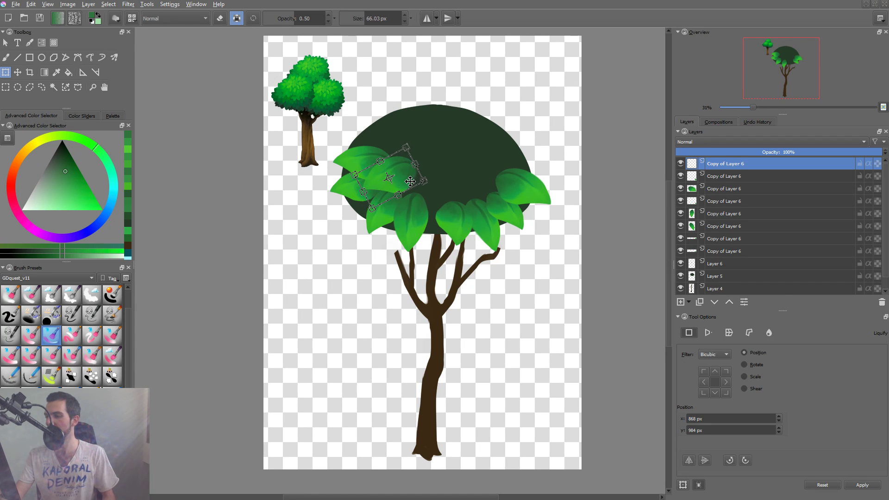
pyautogui.press('Return')
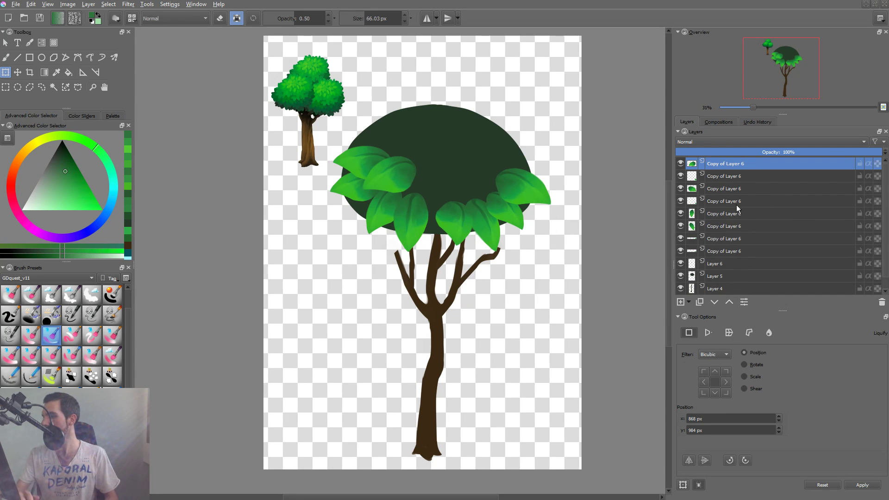
# Duplicate the inner left leaf, mirror it horizontally, and place the copy over the inner side of the right leaves.
pyautogui.moveTo(479, 215); pyautogui.dragTo(446, 246)
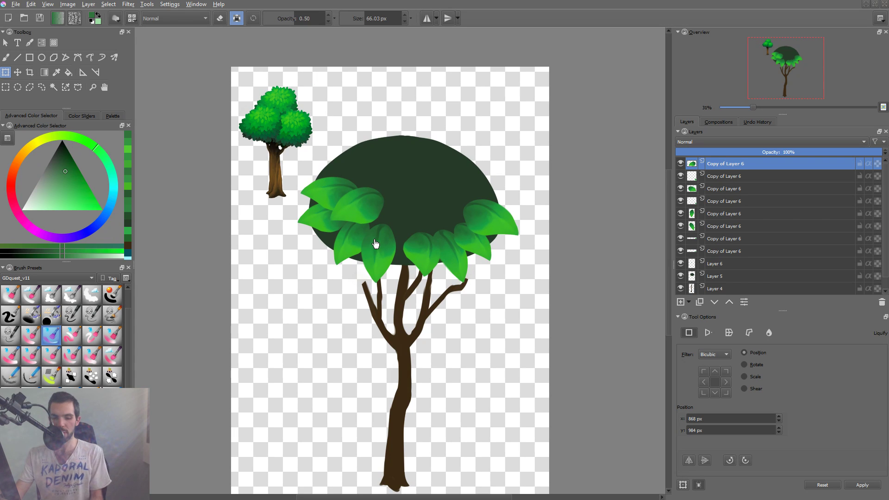
pyautogui.hotkey('ctrl', 'j')
pyautogui.press('t')
pyautogui.moveTo(366, 211); pyautogui.dragTo(468, 240)
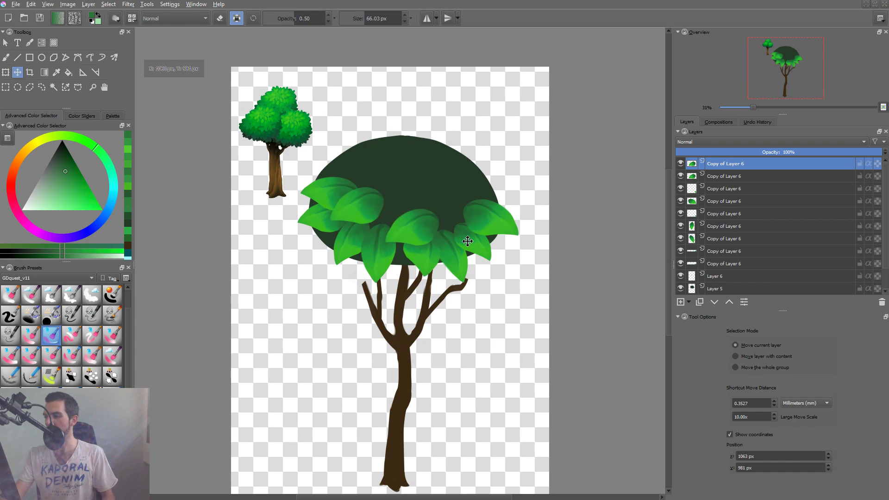
pyautogui.hotkey('ctrl', 't')
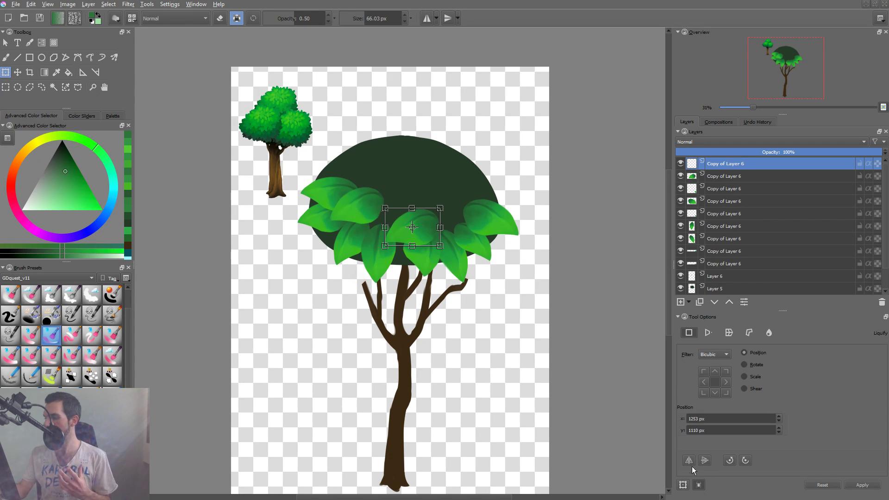
pyautogui.moveTo(428, 225); pyautogui.dragTo(475, 216)
pyautogui.press('Return')
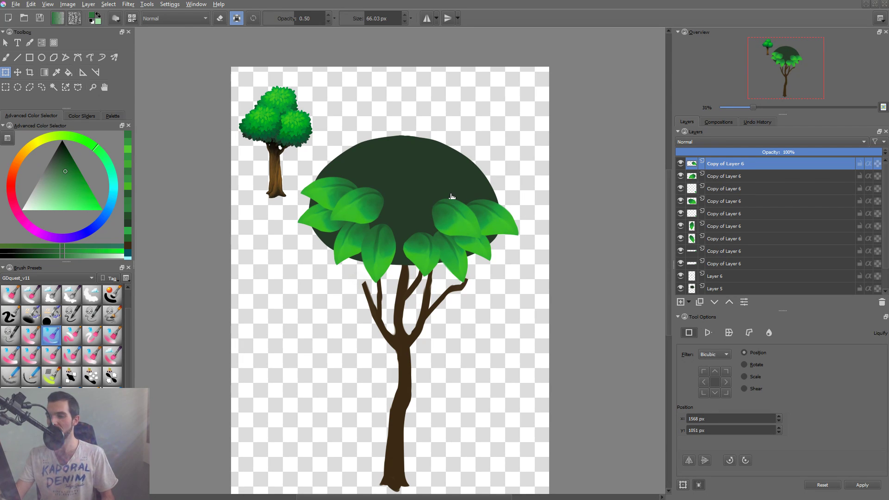
# Duplicate the inner right leaf and place the copy above it, rotated more steeply along the canopy's right edge.
pyautogui.hotkey('ctrl', 'j')
pyautogui.press('t')
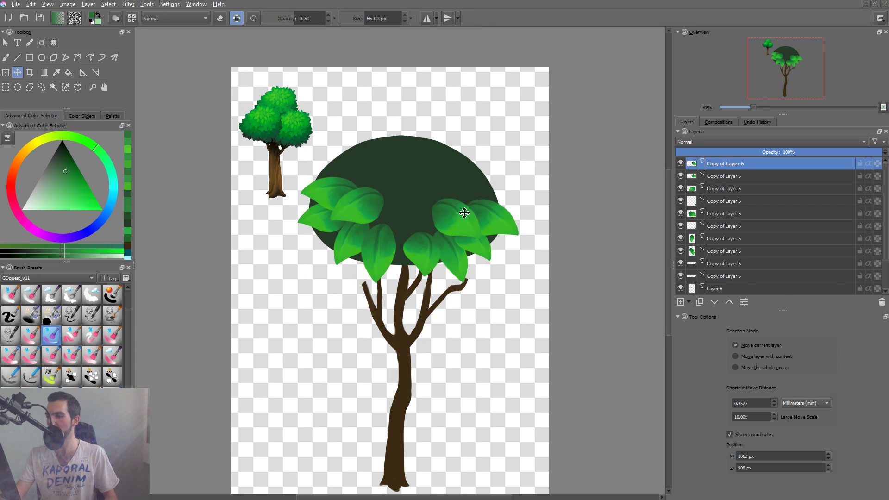
pyautogui.moveTo(463, 209); pyautogui.dragTo(486, 196)
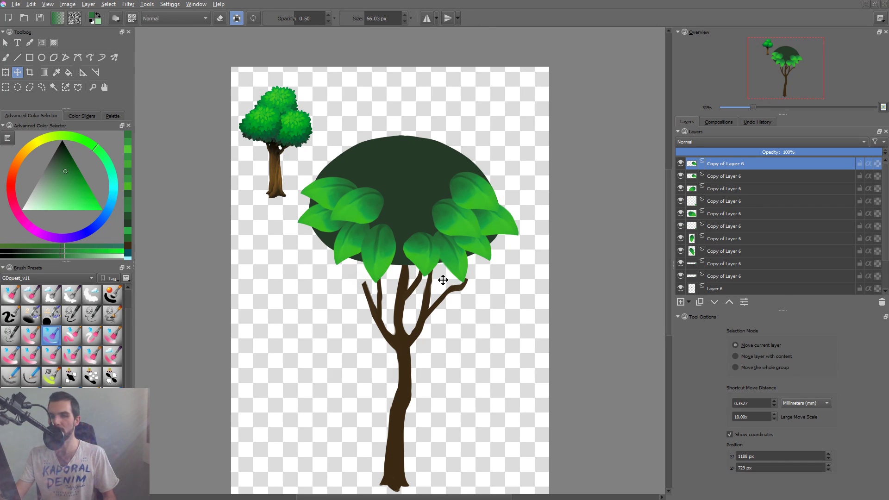
# Duplicate the inner left leaf, move the copy to the middle of the canopy, and rotate it to point downward.
pyautogui.click(367, 214)
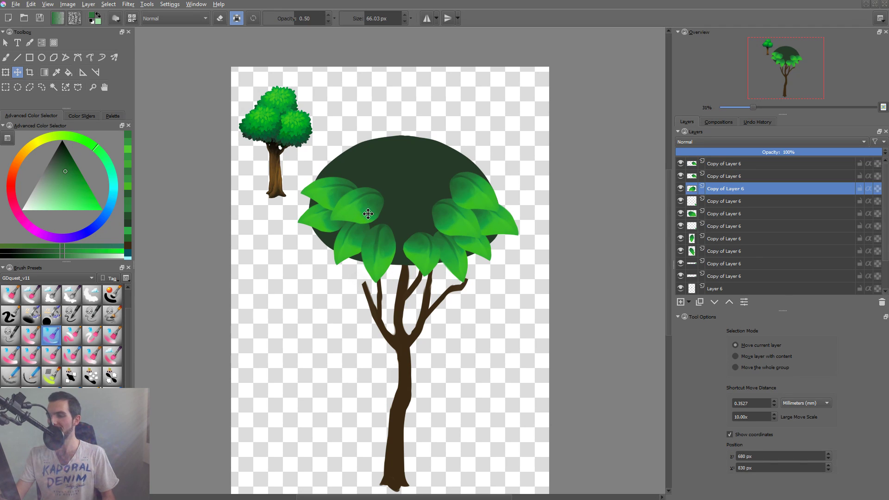
pyautogui.hotkey('ctrl', 'j')
pyautogui.moveTo(378, 215); pyautogui.dragTo(428, 243)
pyautogui.hotkey('ctrl', 't')
pyautogui.press('Return')
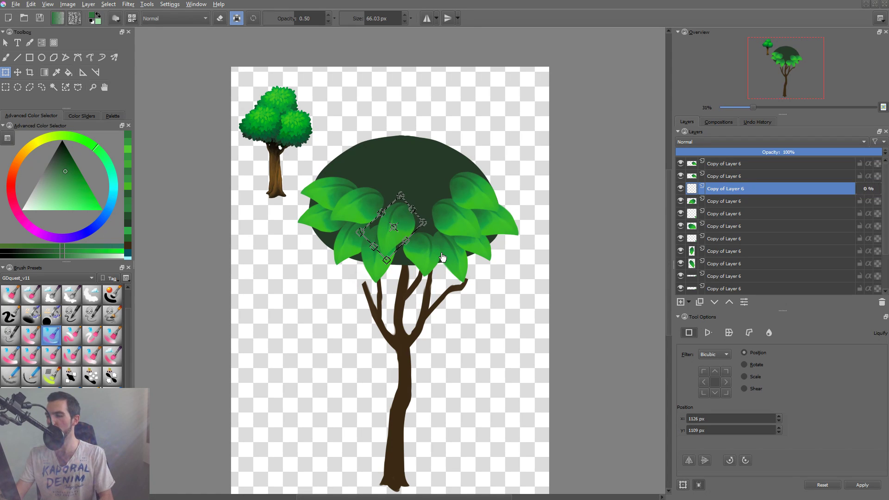
pyautogui.press('l')
pyautogui.moveTo(422, 204)
pyautogui.mouseDown()
pyautogui.moveTo(436, 221)
pyautogui.moveTo(458, 199)
pyautogui.mouseUp()
pyautogui.hotkey('ctrl', 'z')
pyautogui.press('t')
pyautogui.hotkey('ctrl', 'z')
pyautogui.hotkey('ctrl', 'z')
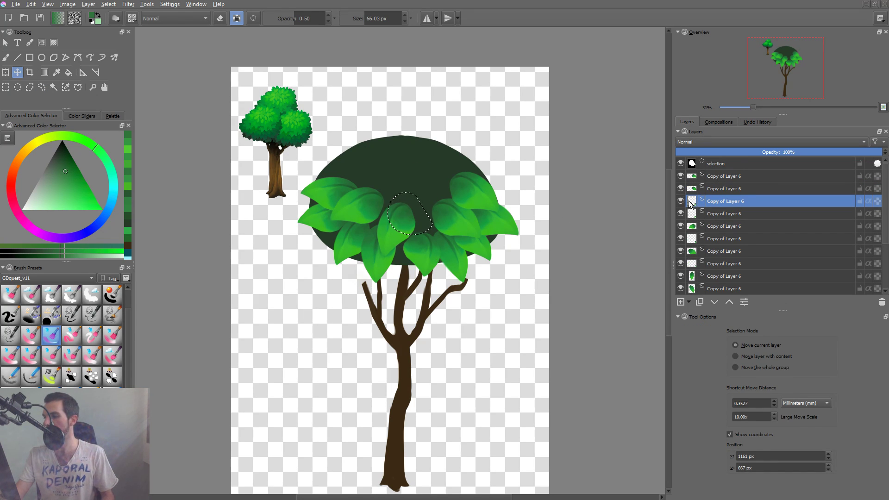
# Place a duplicate of the middle leaf to its right and clear the freehand selection.
pyautogui.rightClick(733, 201)
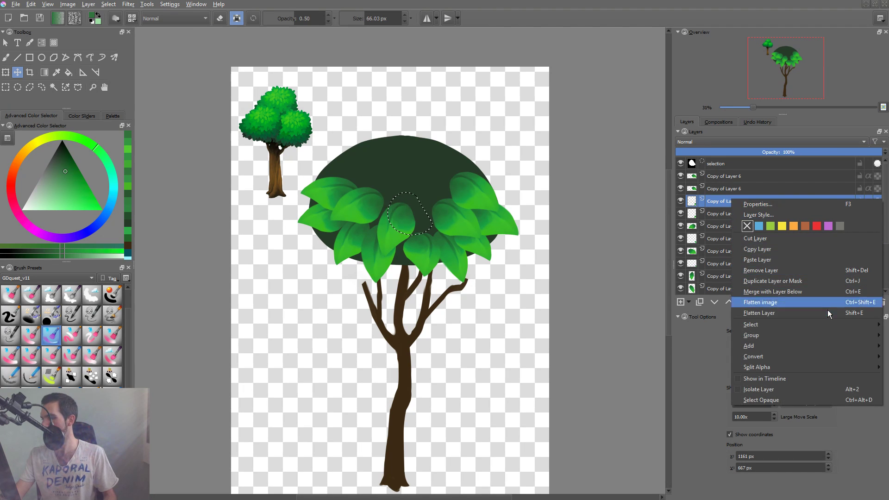
pyautogui.click(629, 336)
pyautogui.moveTo(420, 232); pyautogui.dragTo(441, 224)
pyautogui.hotkey('ctrl', 'shift', 'a')
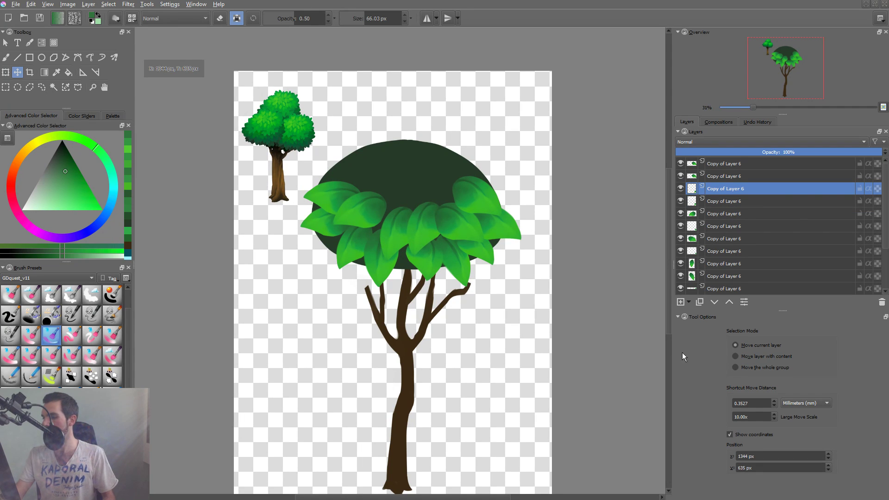
# Mirror the copied middle leaf horizontally and reposition it between the middle and right-hand leaves.
pyautogui.hotkey('ctrl', 't')
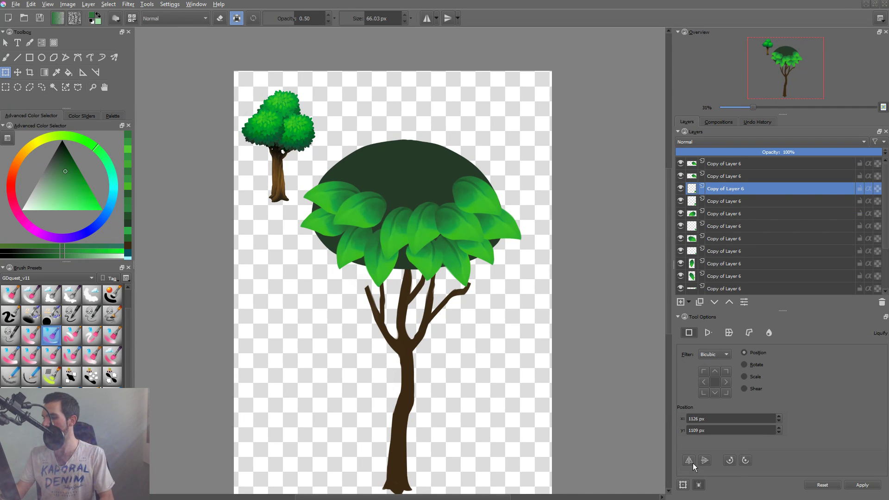
pyautogui.click(437, 236)
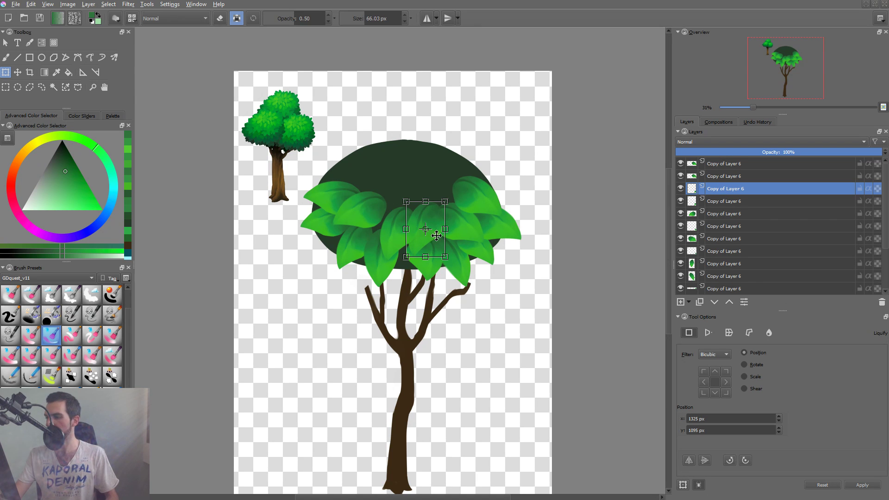
pyautogui.click(686, 456)
pyautogui.moveTo(433, 250)
pyautogui.mouseDown()
pyautogui.moveTo(421, 264)
pyautogui.moveTo(447, 254)
pyautogui.moveTo(447, 240)
pyautogui.moveTo(431, 265)
pyautogui.moveTo(440, 262)
pyautogui.moveTo(443, 235)
pyautogui.mouseUp()
pyautogui.press('Return')
# Switch the transform to Liquify mode and raise the mirrored leaf's layer to the top of the stack.
pyautogui.click(769, 334)
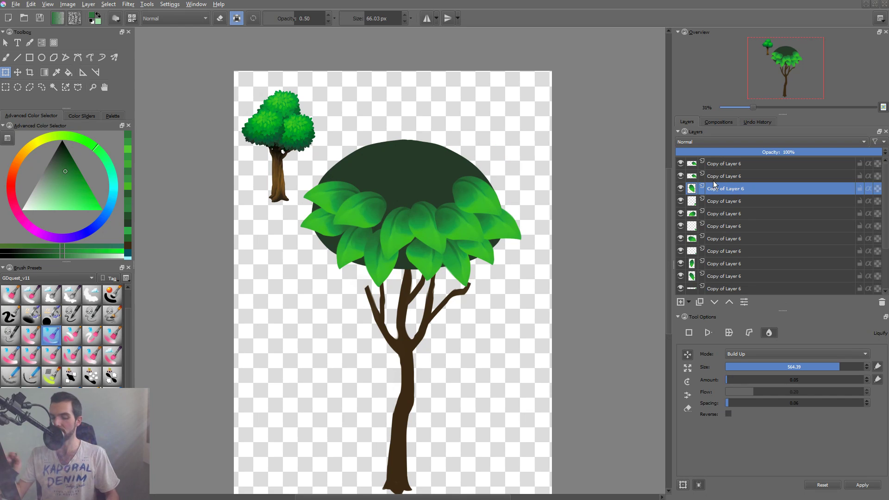
pyautogui.hotkey('ctrl', 'pageup')
pyautogui.hotkey('ctrl', 'pageup')
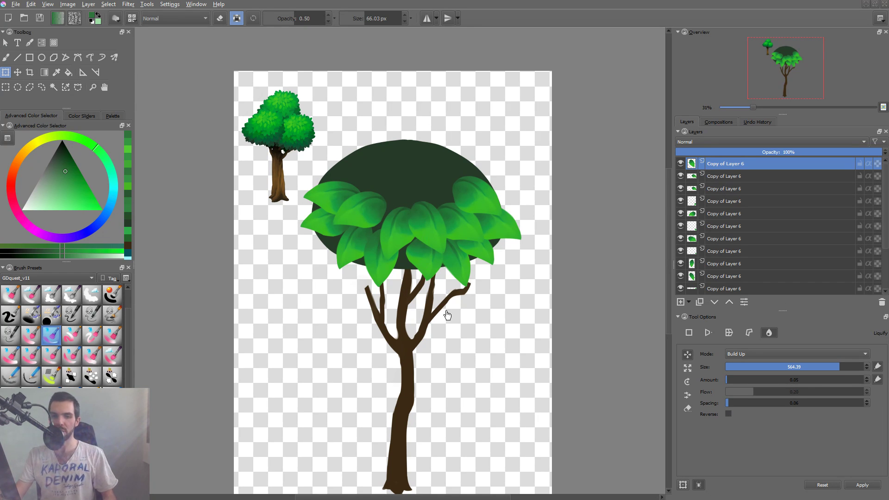
pyautogui.press('2')
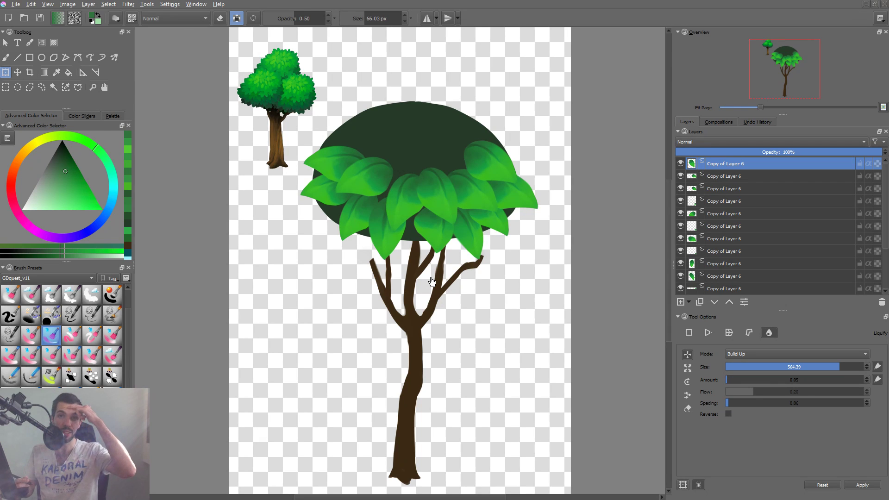
pyautogui.moveTo(480, 174); pyautogui.dragTo(478, 171)
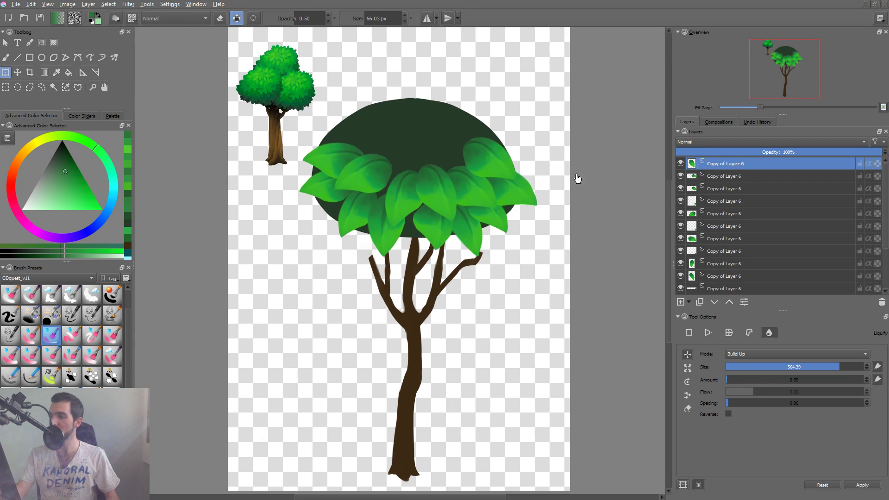
pyautogui.rightClick(736, 163)
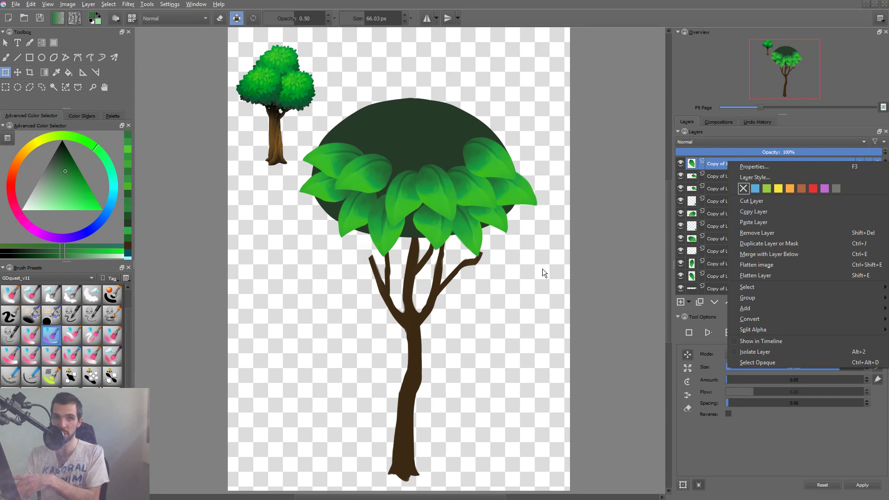
pyautogui.click(526, 287)
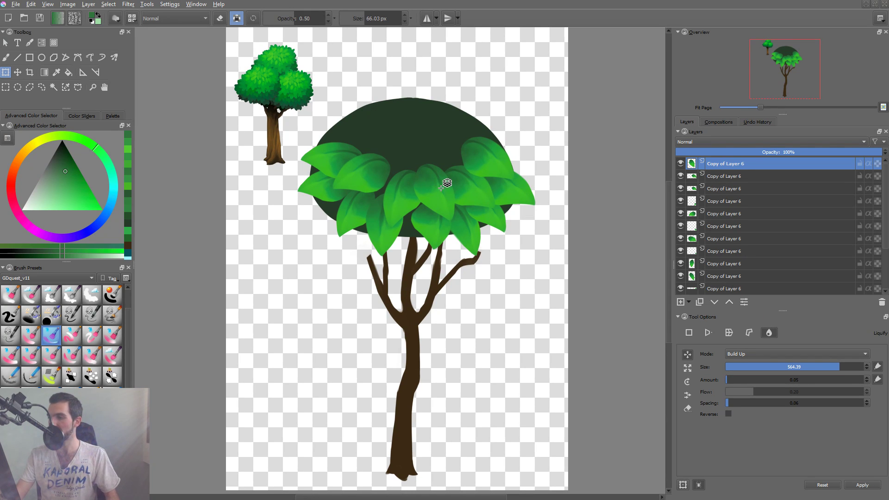
# Select the layers of the six leaves that form the upper row of the foliage together.
pyautogui.keyDown('shift'); pyautogui.click(482, 160); pyautogui.keyUp('shift')
pyautogui.keyDown('shift'); pyautogui.click(495, 171); pyautogui.keyUp('shift')
pyautogui.keyDown('shift'); pyautogui.click(407, 186); pyautogui.keyUp('shift')
pyautogui.keyDown('shift'); pyautogui.click(341, 154); pyautogui.keyUp('shift')
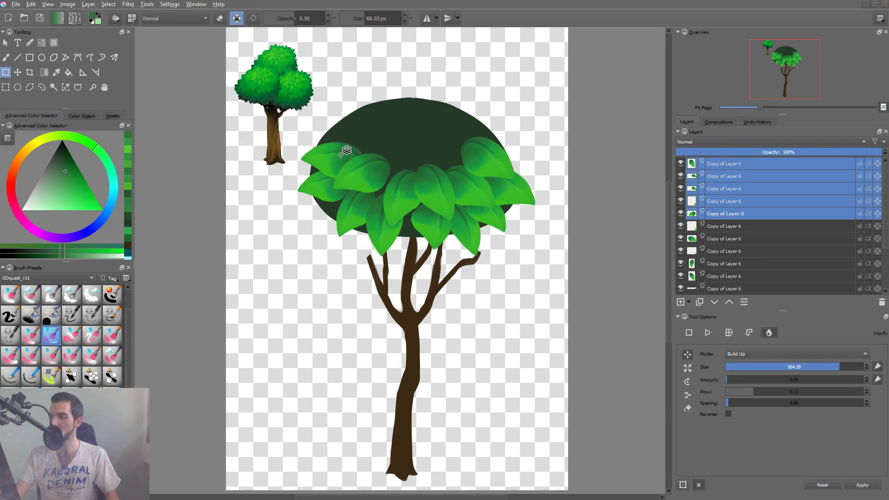
pyautogui.keyDown('shift'); pyautogui.click(340, 155); pyautogui.keyUp('shift')
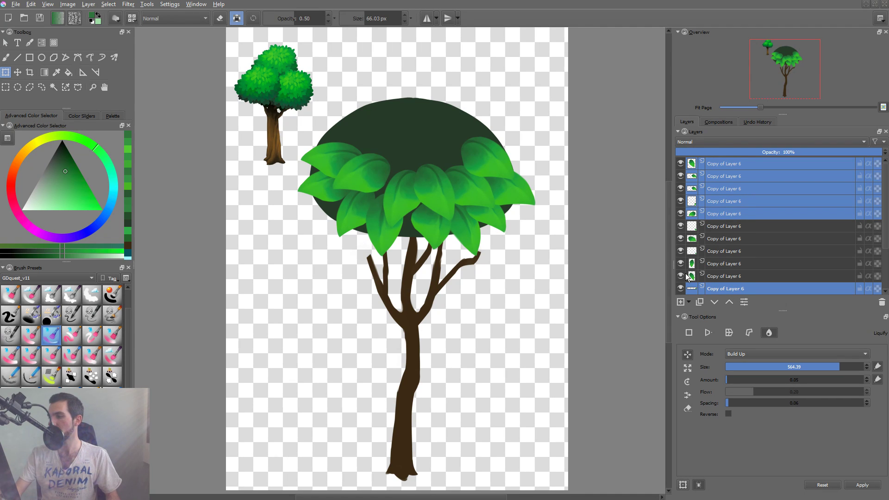
# Raise the last picked leaf's layer in the stack until it sits directly beneath the other selected leaf layers.
pyautogui.hotkey('ctrl', 'pagedown')
pyautogui.hotkey('ctrl', 'pageup')
pyautogui.hotkey('ctrl', 'pageup')
pyautogui.hotkey('ctrl', 'pageup')
pyautogui.hotkey('ctrl', 'pageup')
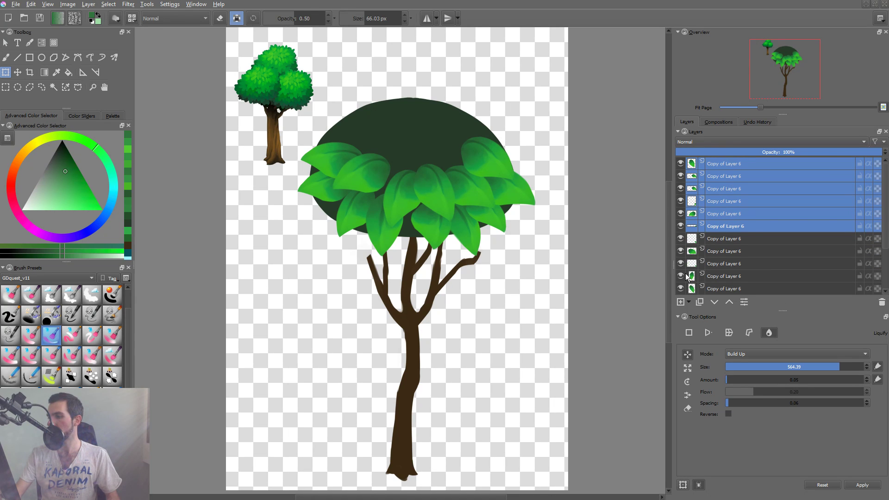
# Copy and paste the six selected leaf layers, then group the copies and make the group the active layer.
pyautogui.rightClick(725, 165)
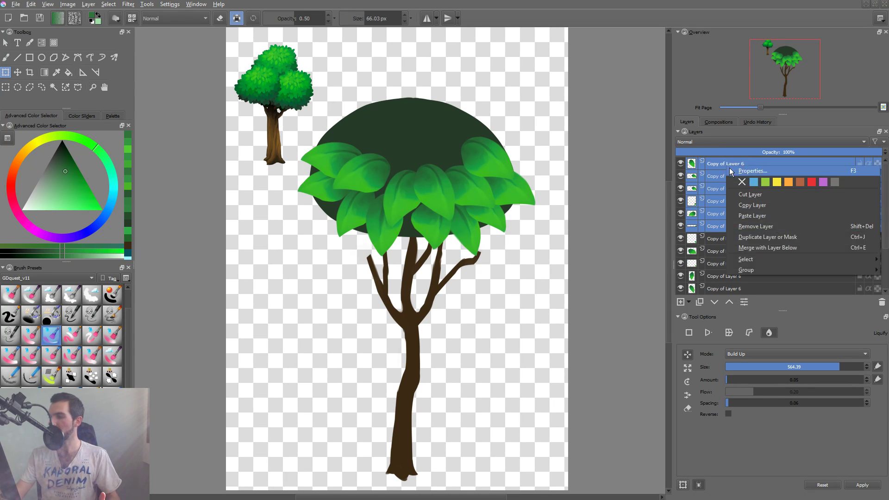
pyautogui.click(757, 209)
pyautogui.rightClick(728, 171)
pyautogui.click(757, 212)
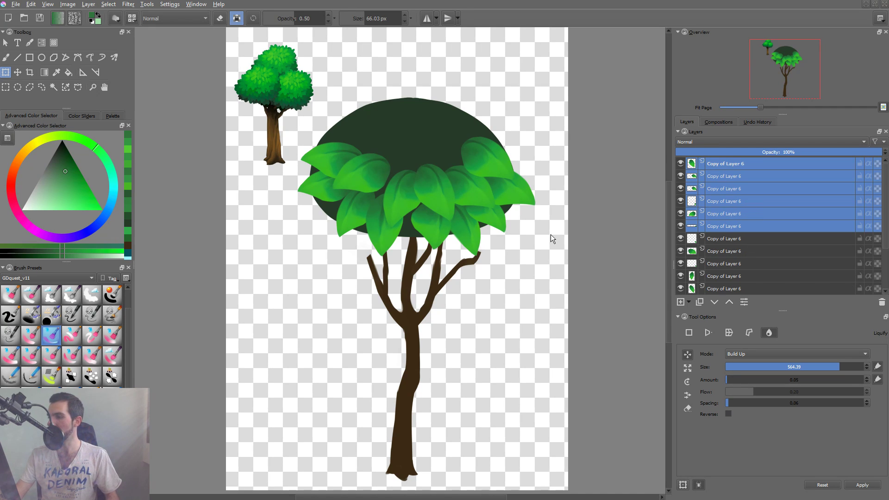
pyautogui.hotkey('ctrl', 'v')
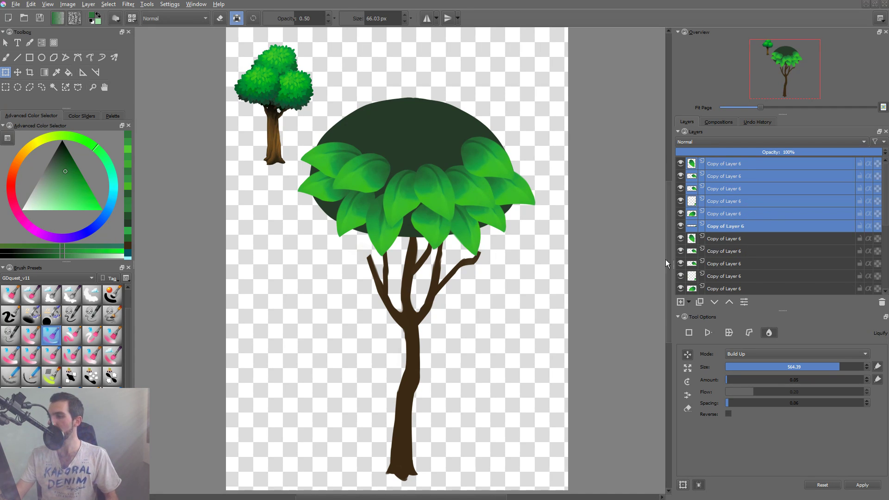
pyautogui.hotkey('ctrl', 'g')
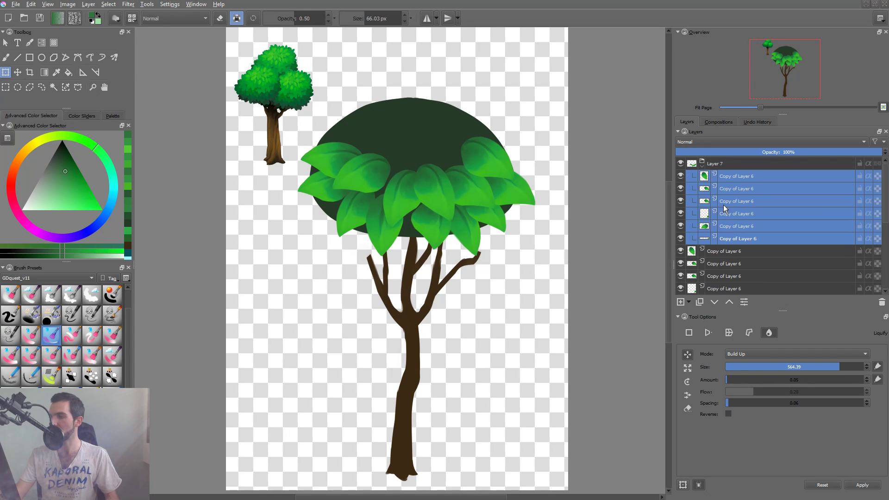
pyautogui.click(720, 162)
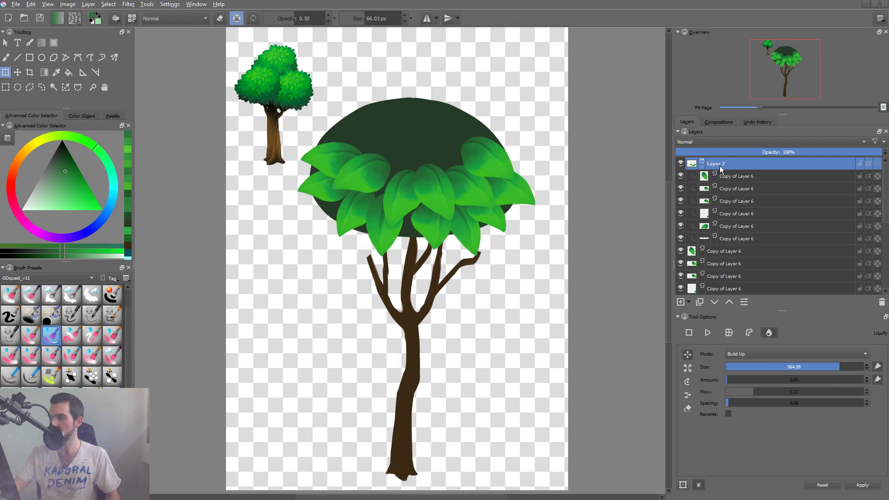
# Free-transform the copied leaf group: scale it down, mirror it horizontally, tilt it slightly clockwise and place it higher on the canopy.
pyautogui.click(450, 186)
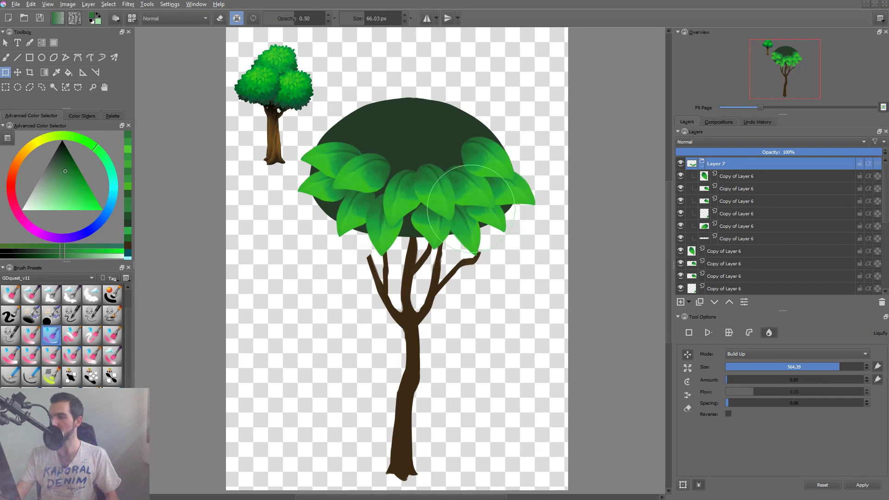
pyautogui.click(689, 333)
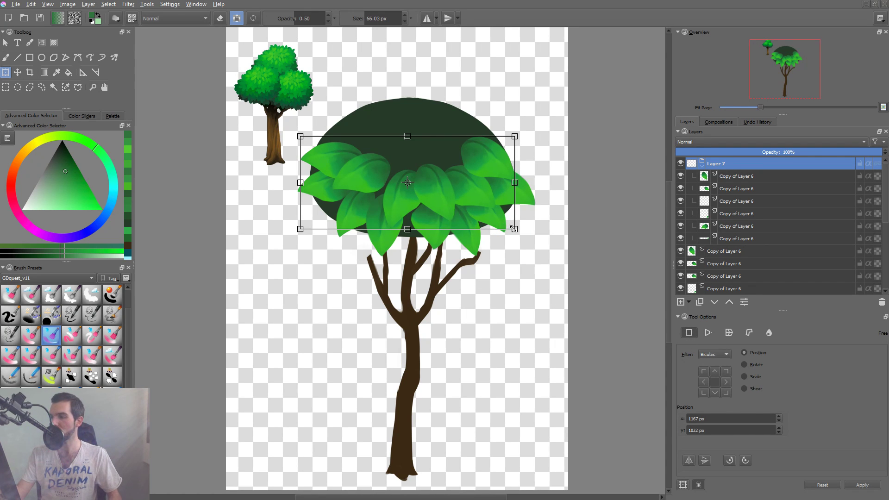
pyautogui.moveTo(514, 229); pyautogui.dragTo(482, 186)
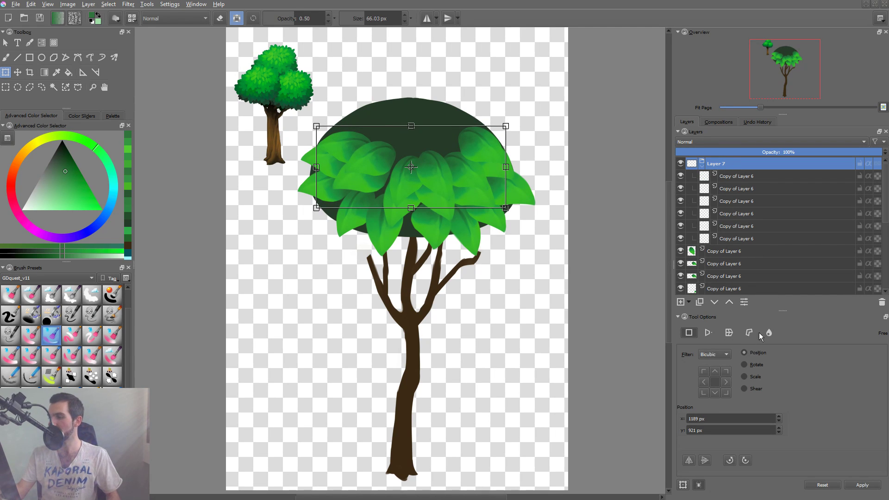
pyautogui.moveTo(480, 207); pyautogui.dragTo(484, 188)
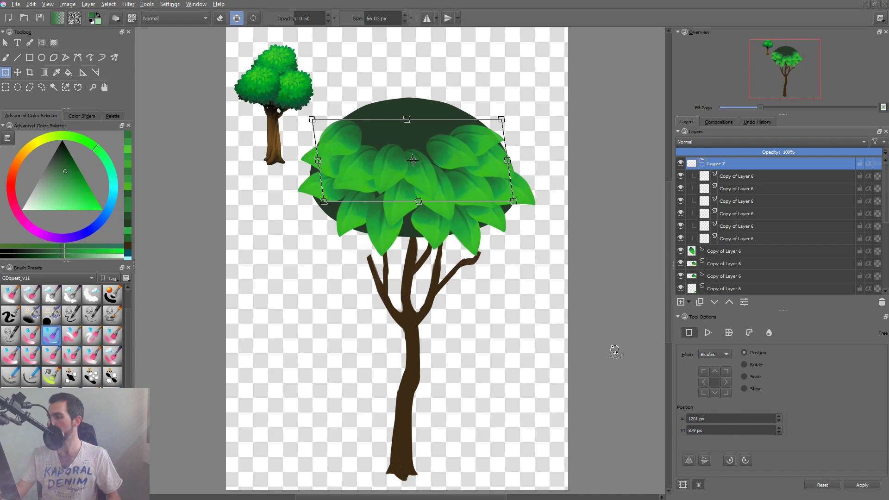
pyautogui.moveTo(526, 207); pyautogui.dragTo(545, 189)
pyautogui.moveTo(487, 175); pyautogui.dragTo(491, 178)
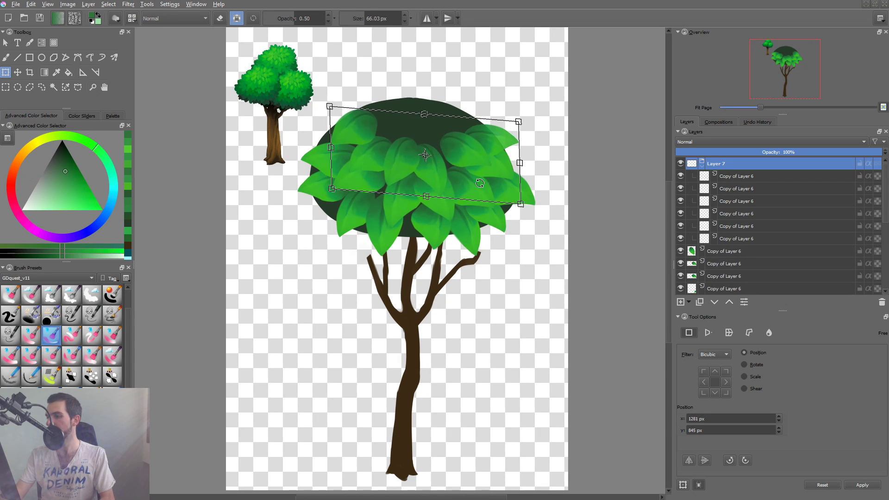
pyautogui.press('Return')
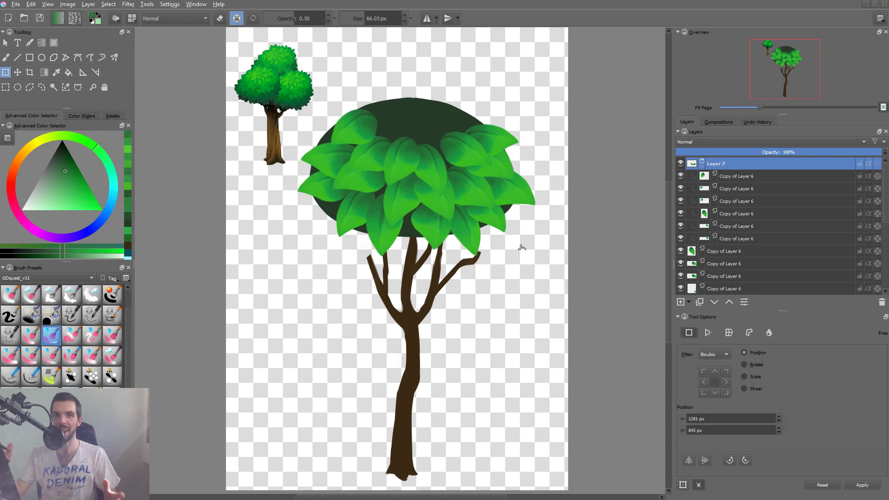
# Move the two right-hand leaves of the copied group inward toward the middle of the canopy.
pyautogui.click(466, 147)
pyautogui.press('t')
pyautogui.moveTo(464, 150); pyautogui.dragTo(459, 161)
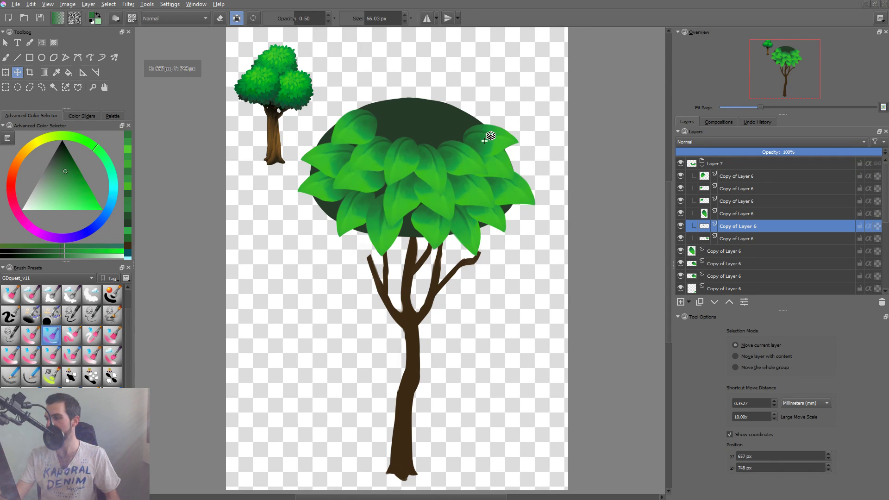
pyautogui.click(506, 137)
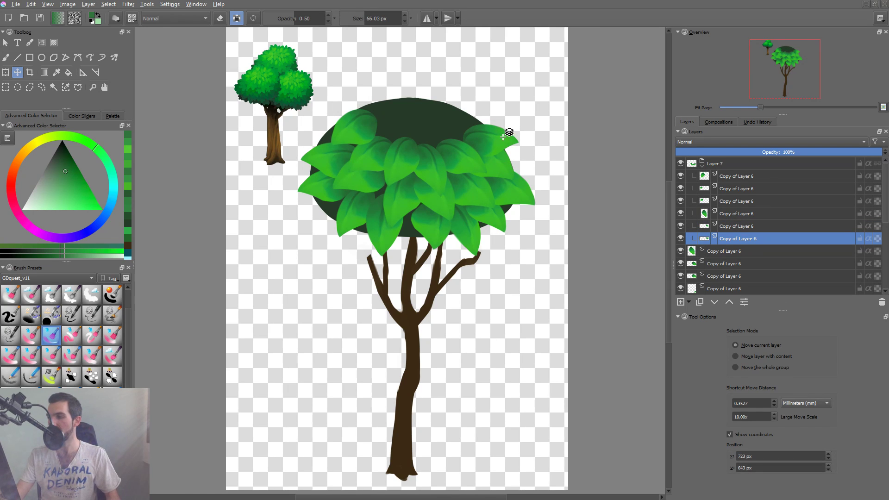
pyautogui.moveTo(500, 135); pyautogui.dragTo(490, 128)
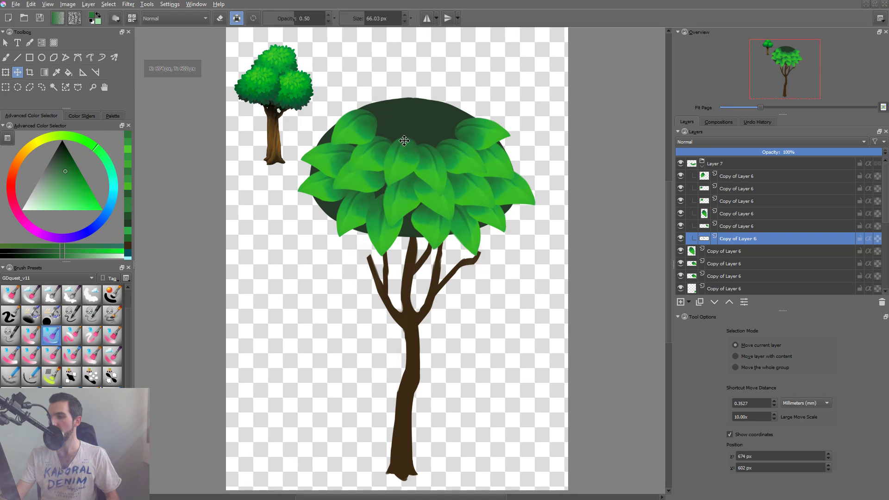
# Reposition and rotate the copied group's upper-left leaf so it follows the canopy's left edge.
pyautogui.click(366, 122)
pyautogui.moveTo(362, 129); pyautogui.dragTo(382, 167)
pyautogui.hotkey('ctrl', 't')
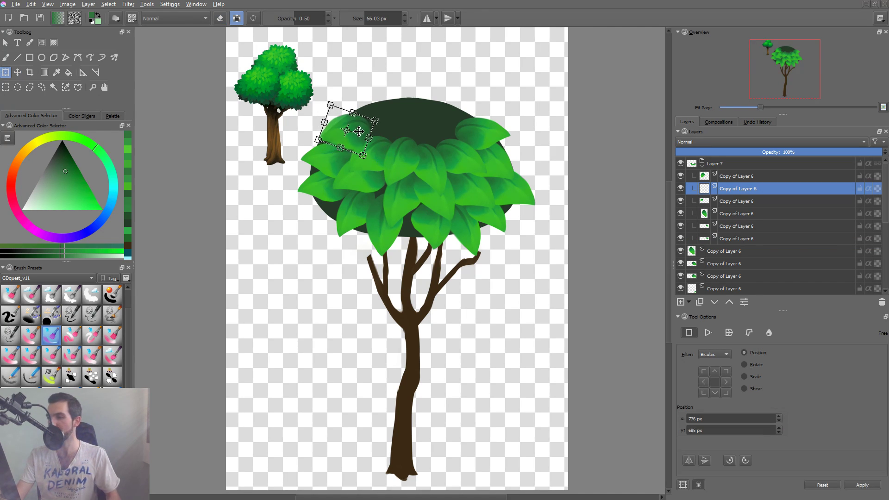
pyautogui.press('Return')
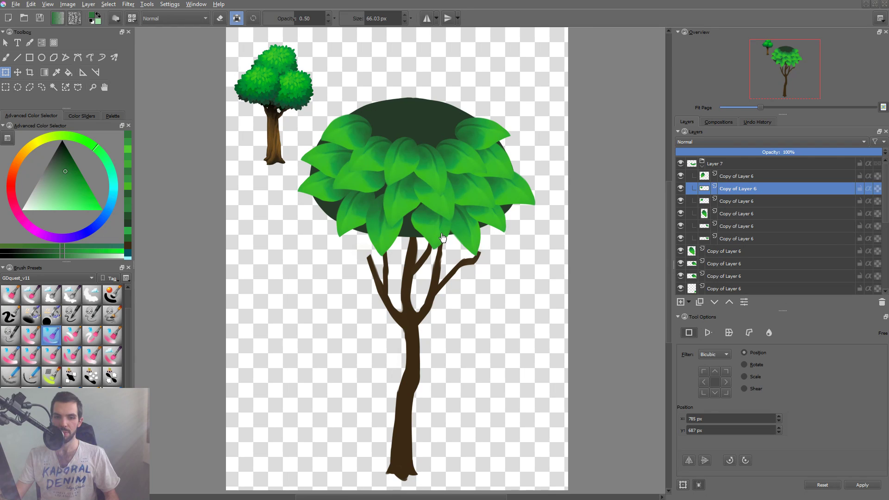
# Nudge the lowest leaf left of the canopy's bottom center slightly up and to the left.
pyautogui.click(388, 222)
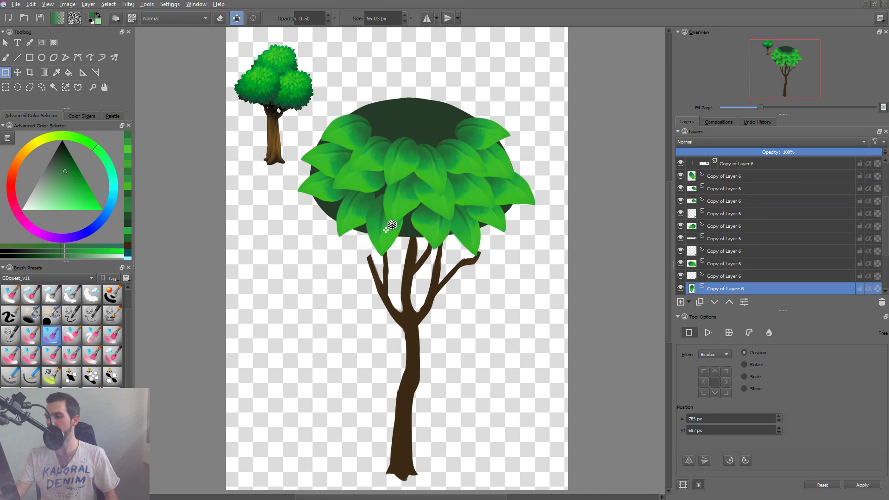
pyautogui.press('t')
pyautogui.moveTo(386, 233); pyautogui.dragTo(385, 231)
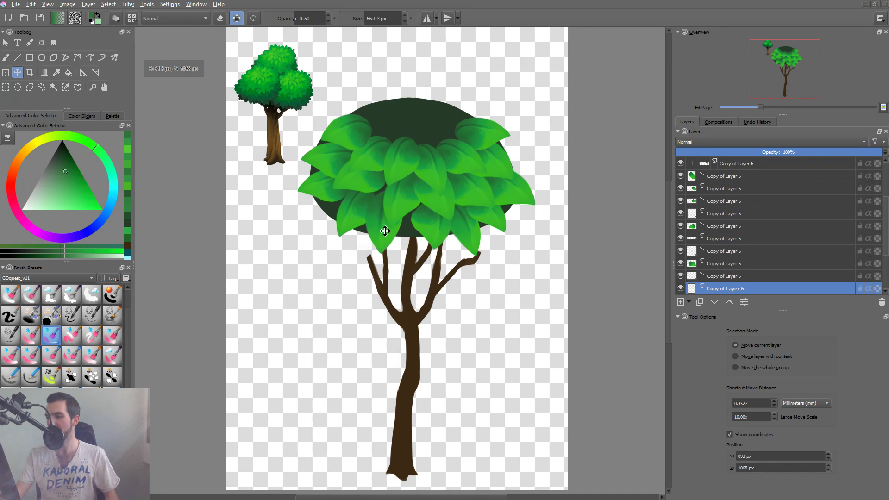
pyautogui.click(433, 240)
# Fill the gap at the canopy's bottom center with a rotated duplicate of that leaf and lower its layer in the stack.
pyautogui.click(389, 235)
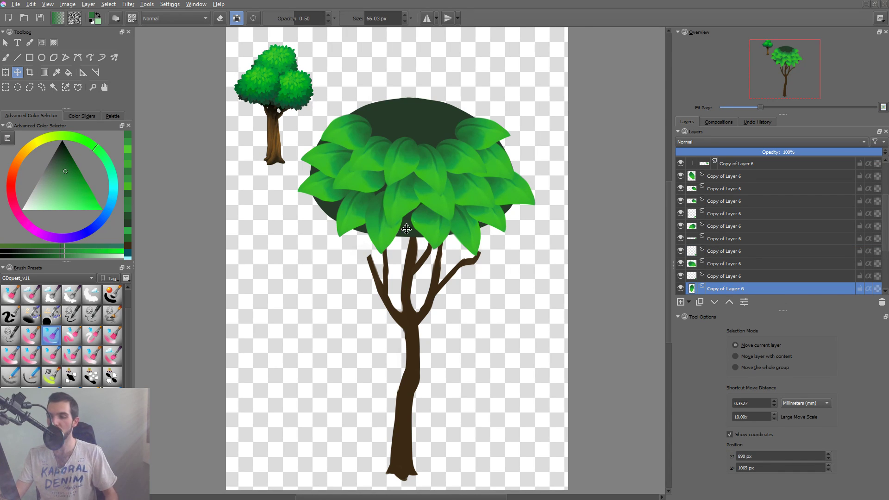
pyautogui.moveTo(400, 223); pyautogui.dragTo(448, 231)
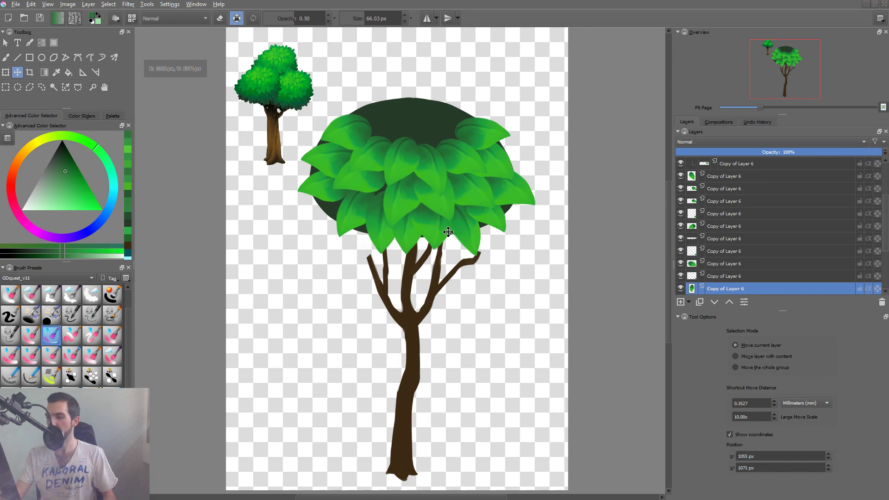
pyautogui.hotkey('ctrl', 't')
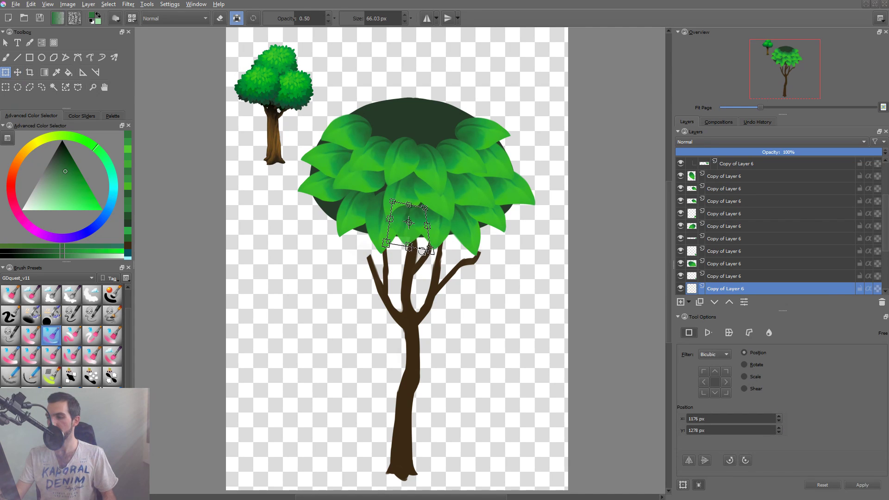
pyautogui.moveTo(430, 253)
pyautogui.mouseDown()
pyautogui.moveTo(426, 243)
pyautogui.moveTo(430, 253)
pyautogui.mouseUp()
pyautogui.press('Return')
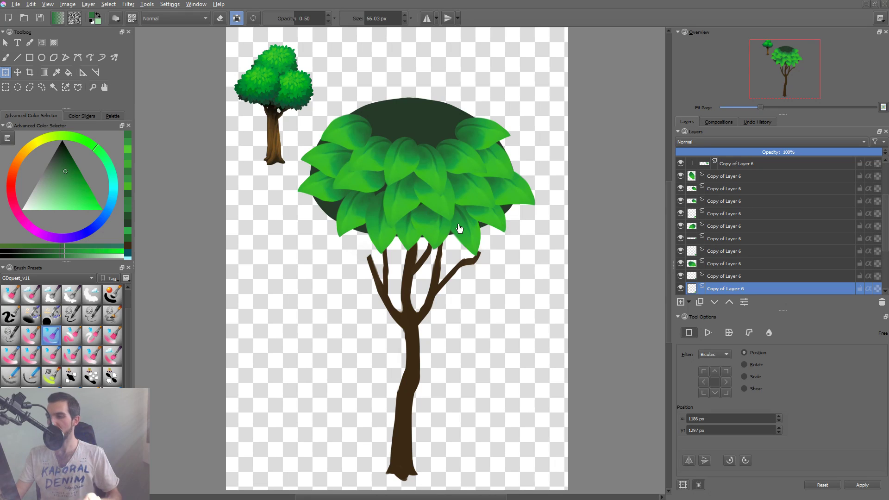
pyautogui.hotkey('ctrl', 'pagedown')
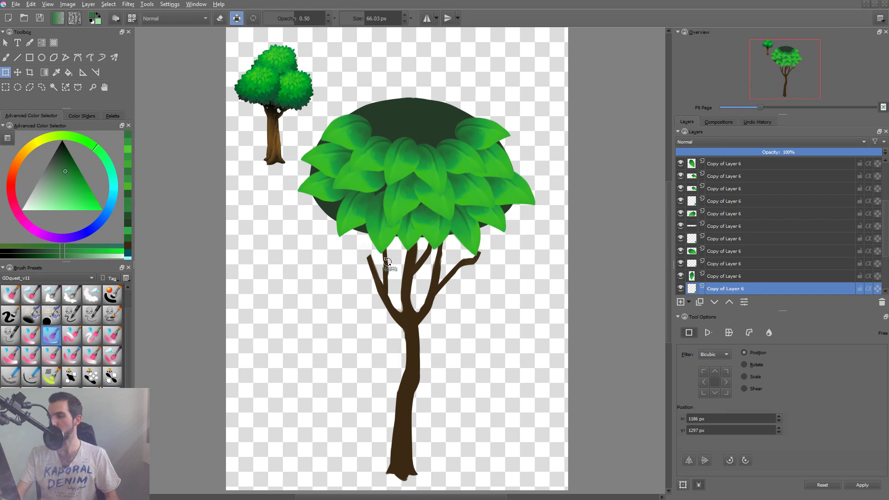
# Move the lower-left leaf slightly to the right and down along the canopy's edge.
pyautogui.press('r')
pyautogui.click(358, 215)
pyautogui.press('t')
pyautogui.moveTo(359, 216); pyautogui.dragTo(361, 220)
# Place a rotated duplicate of the lower-left leaf above and to its left, and raise its layer in the stack.
pyautogui.hotkey('ctrl', 'j')
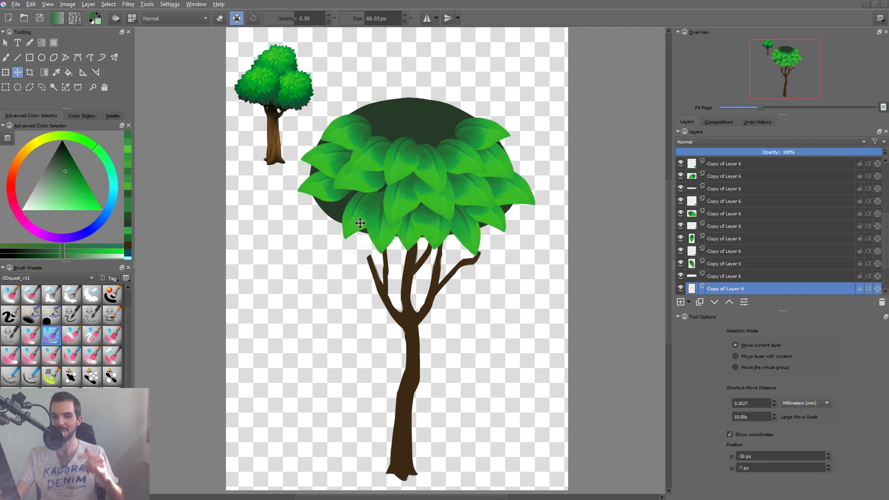
pyautogui.moveTo(363, 222); pyautogui.dragTo(347, 200)
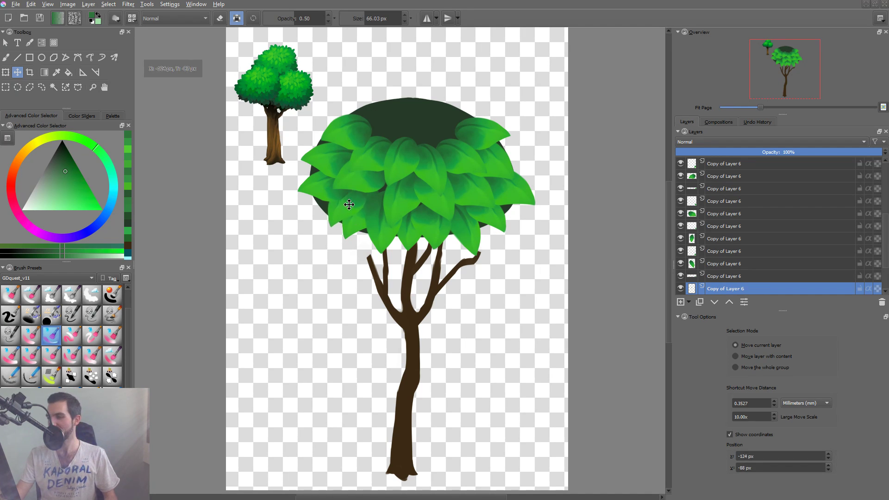
pyautogui.hotkey('ctrl', 't')
pyautogui.moveTo(382, 227); pyautogui.dragTo(379, 239)
pyautogui.press('Return')
pyautogui.hotkey('ctrl', 'pageup')
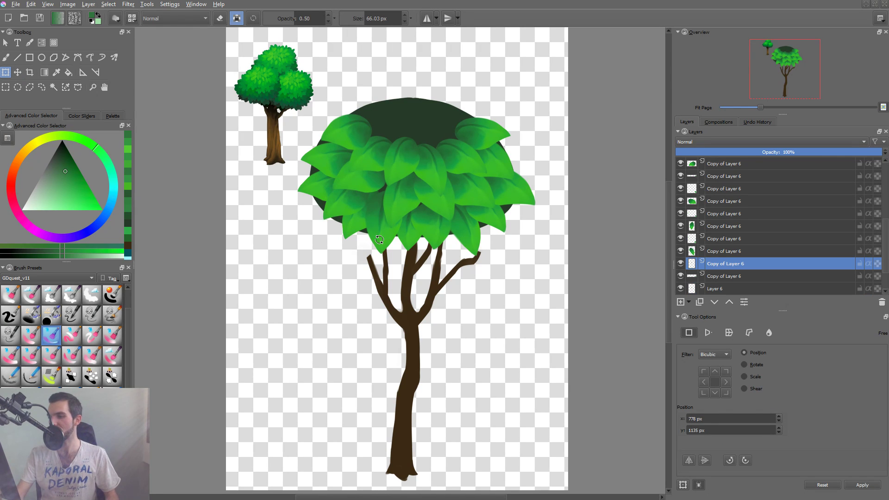
# Shift and transform the duplicated lower-left leaf so it reaches farther out over the canopy's left edge.
pyautogui.press('t')
pyautogui.moveTo(430, 230); pyautogui.dragTo(436, 237)
pyautogui.hotkey('ctrl', 't')
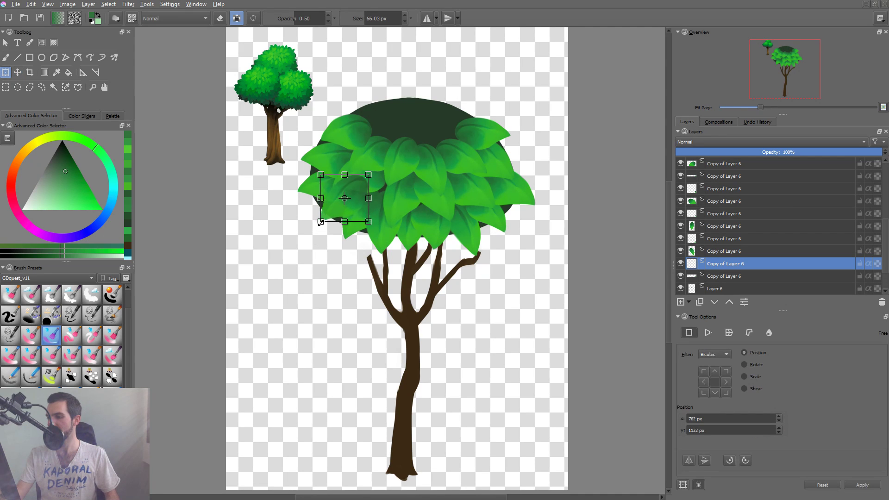
pyautogui.press('Return')
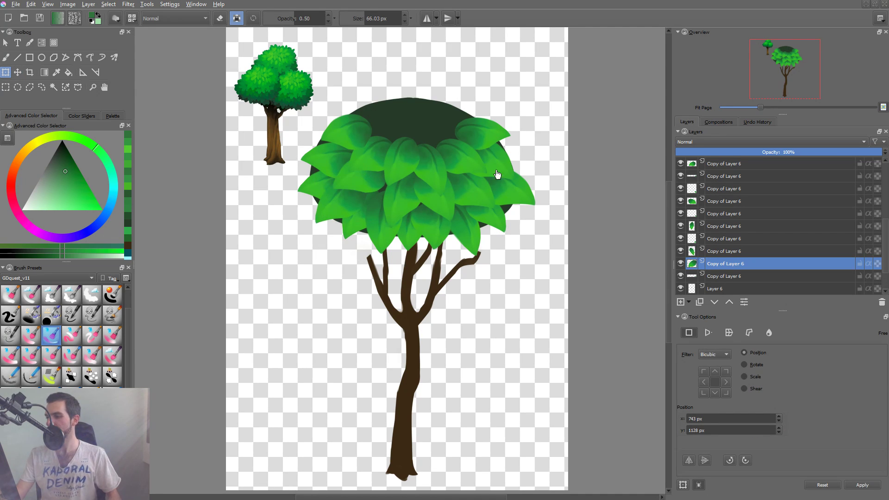
# Nudge the leaf hanging at the canopy's lower-left bottom edge slightly upward.
pyautogui.click(381, 209)
pyautogui.press('t')
pyautogui.moveTo(378, 220); pyautogui.dragTo(379, 217)
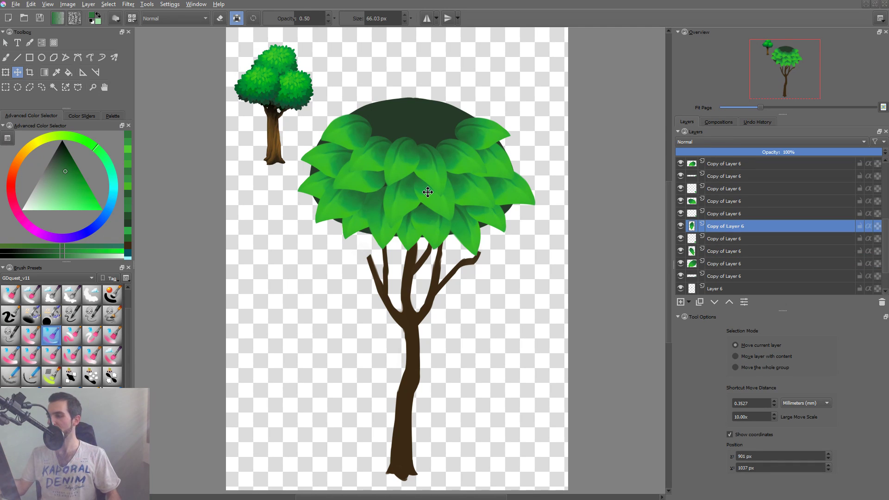
# Group the top-row leaf group, all the loose leaf layers and the dark canopy base into one new group.
pyautogui.scroll(2, 878, 226)
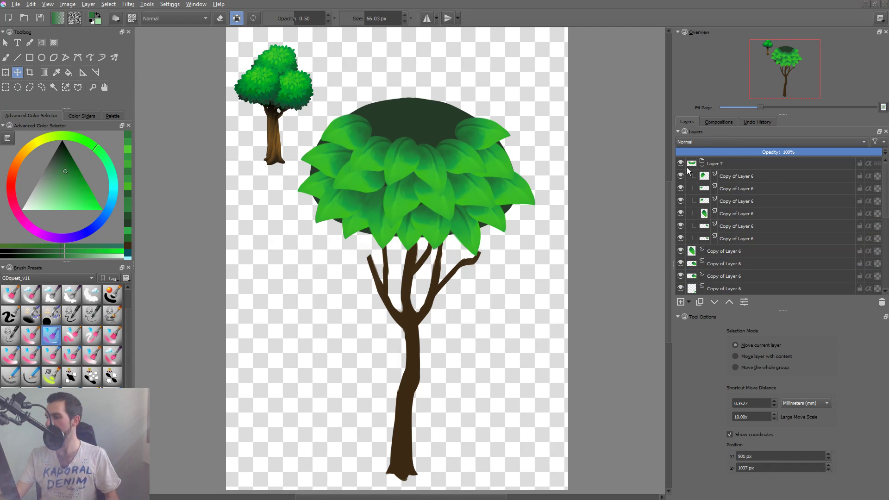
pyautogui.click(722, 162)
pyautogui.scroll(-2, 884, 195)
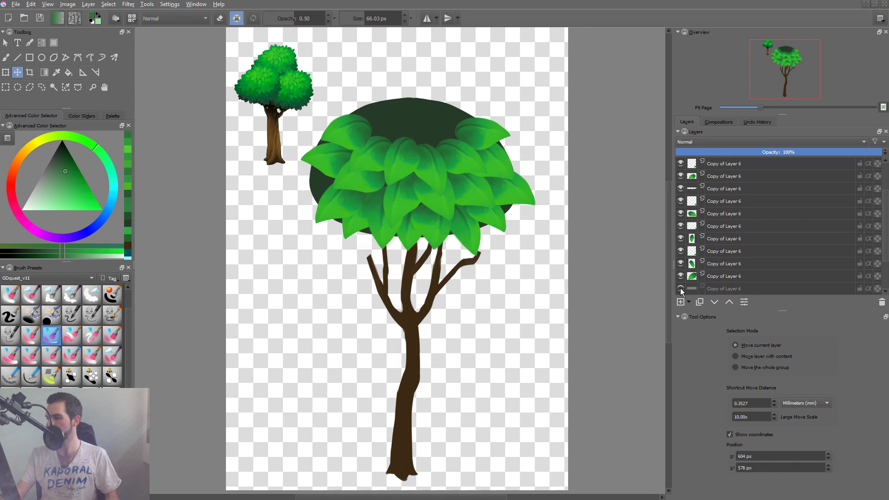
pyautogui.keyDown('shift'); pyautogui.click(722, 287); pyautogui.keyUp('shift')
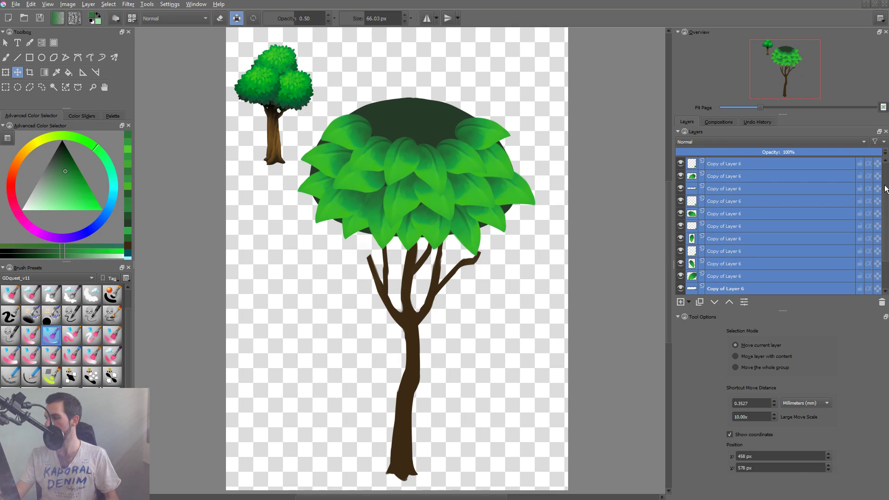
pyautogui.scroll(-2, 886, 254)
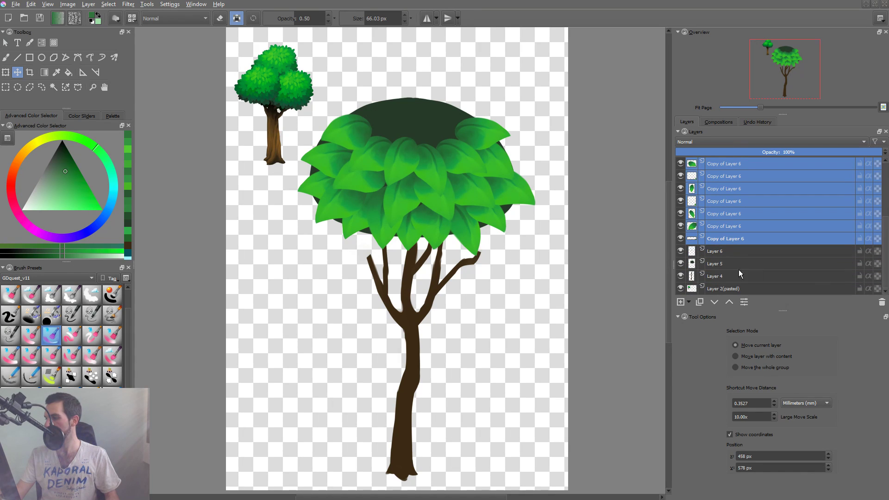
pyautogui.keyDown('shift'); pyautogui.click(719, 264); pyautogui.keyUp('shift')
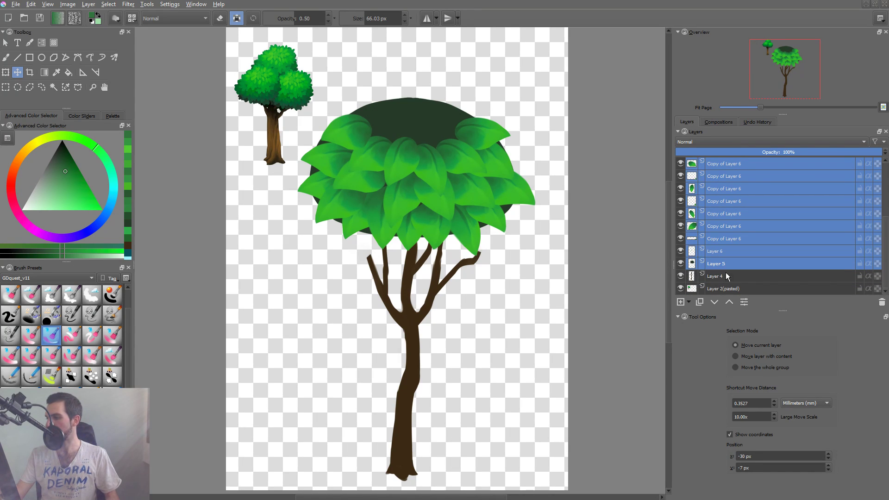
pyautogui.hotkey('ctrl', 'g')
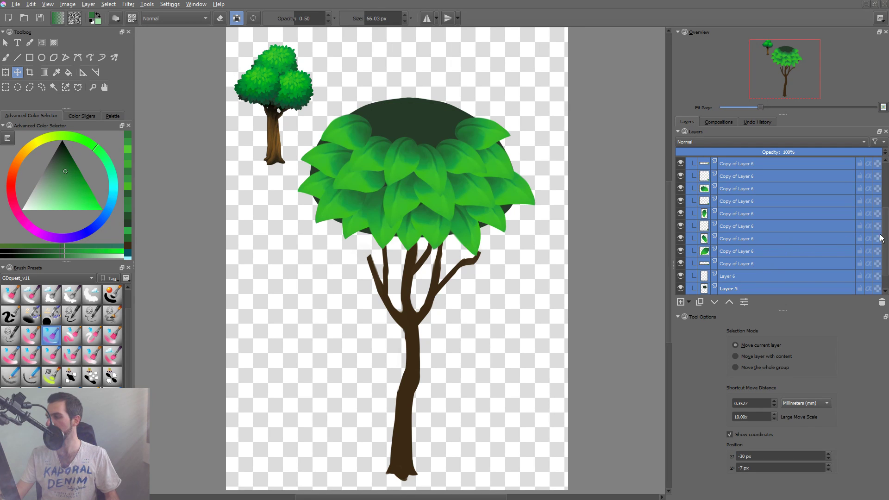
# Move the whole canopy group down over the branches so the foliage covers their tips.
pyautogui.scroll(1, 800, 164)
pyautogui.click(736, 162)
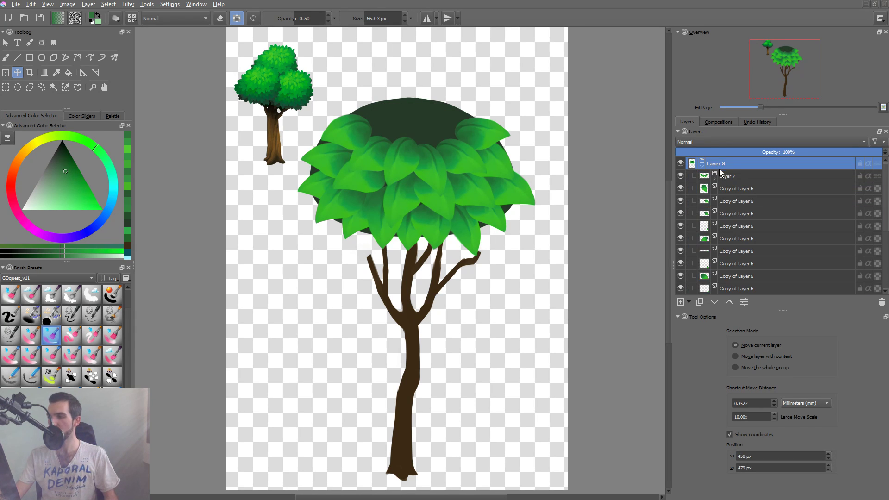
pyautogui.hotkey('ctrl', 't')
pyautogui.moveTo(482, 147); pyautogui.dragTo(484, 200)
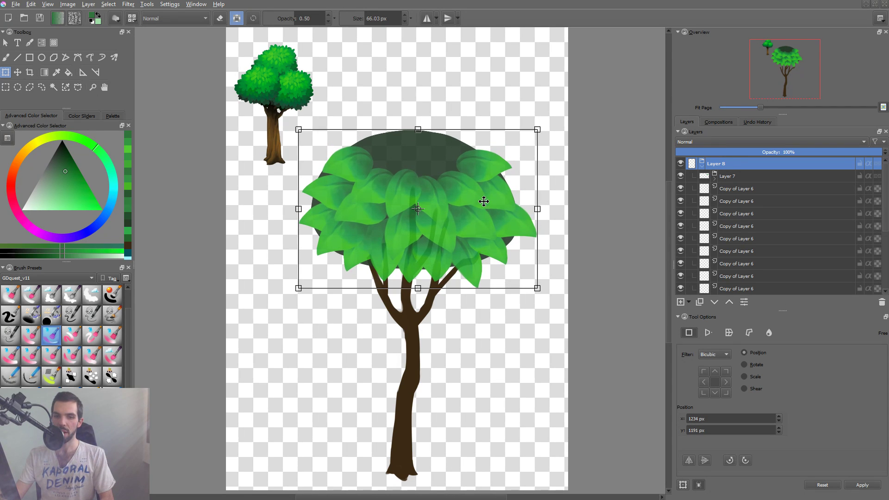
pyautogui.press('Return')
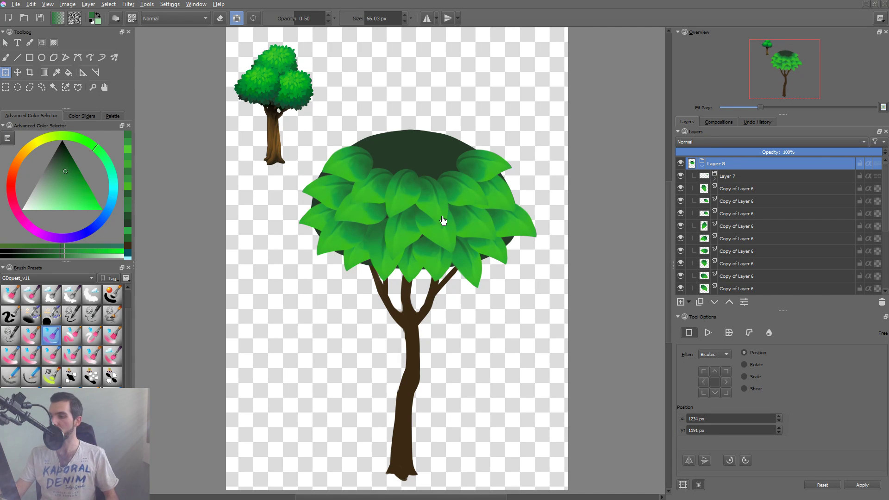
pyautogui.press('t')
pyautogui.moveTo(464, 224); pyautogui.dragTo(463, 227)
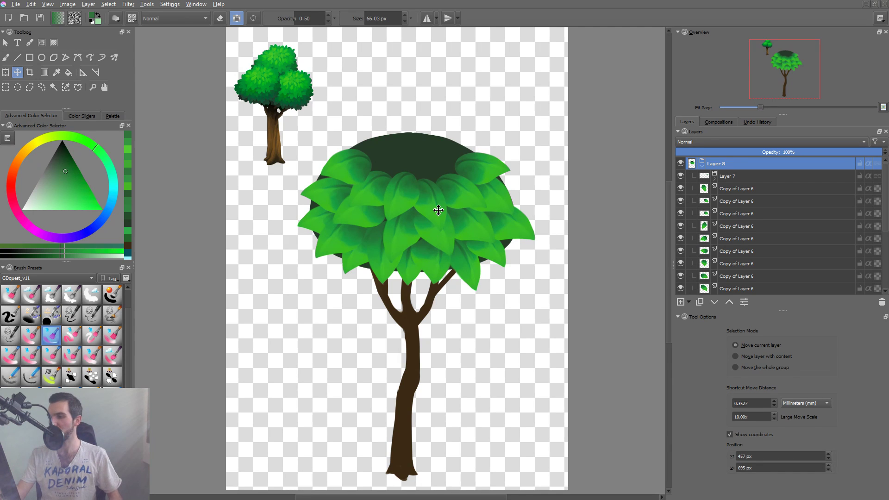
# Check the leaf coverage with the dark canopy base hidden, show it again, and scale the base down slightly.
pyautogui.click(416, 148)
pyautogui.click(680, 288)
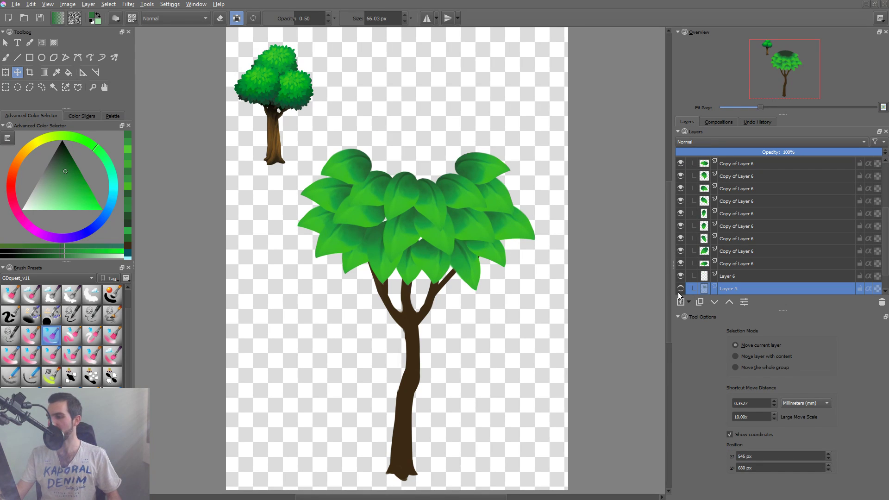
pyautogui.click(679, 292)
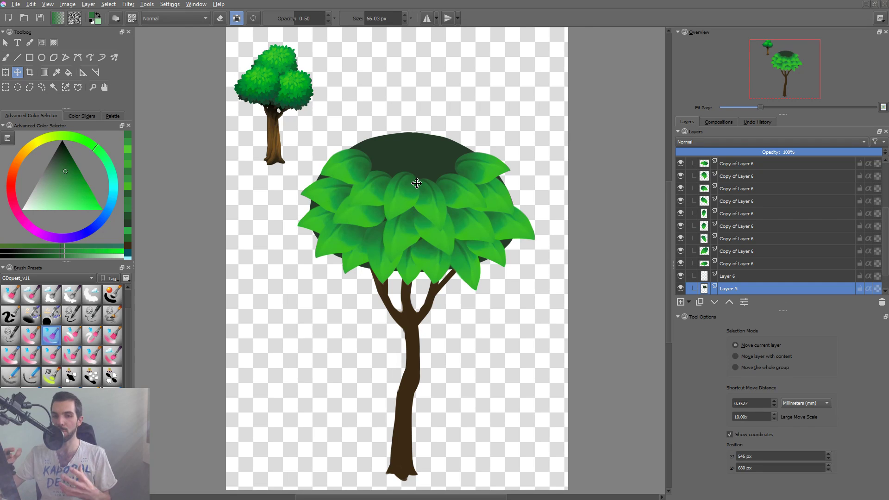
pyautogui.hotkey('ctrl', 't')
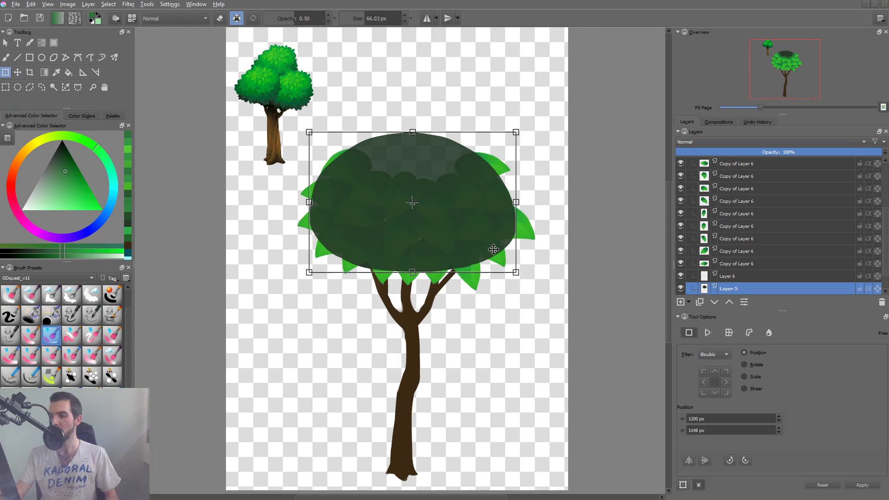
pyautogui.moveTo(517, 273); pyautogui.dragTo(484, 242)
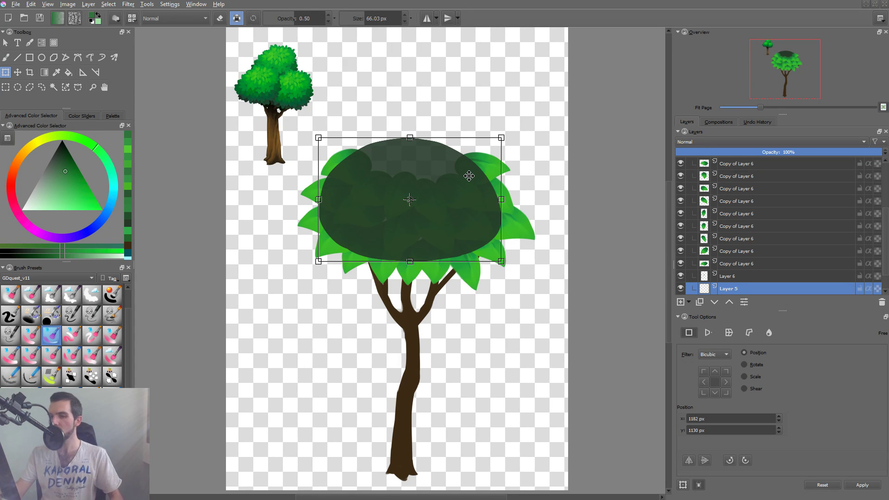
pyautogui.press('Return')
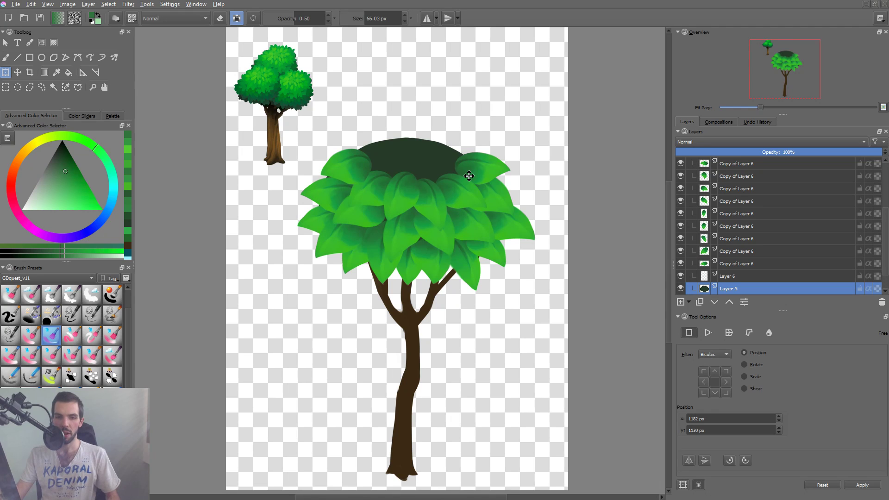
# Reshape the dark canopy base from its upper-left corner, making it a little narrower and taller.
pyautogui.moveTo(443, 240); pyautogui.dragTo(443, 242)
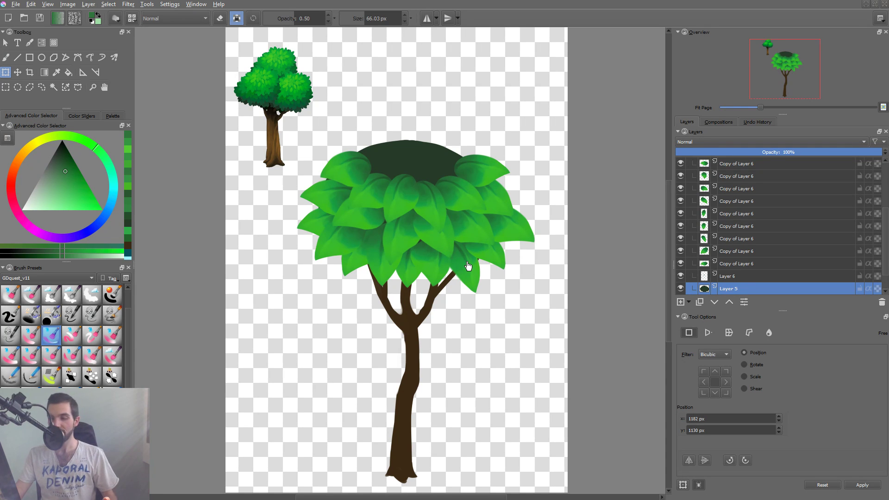
pyautogui.moveTo(461, 252); pyautogui.dragTo(460, 259)
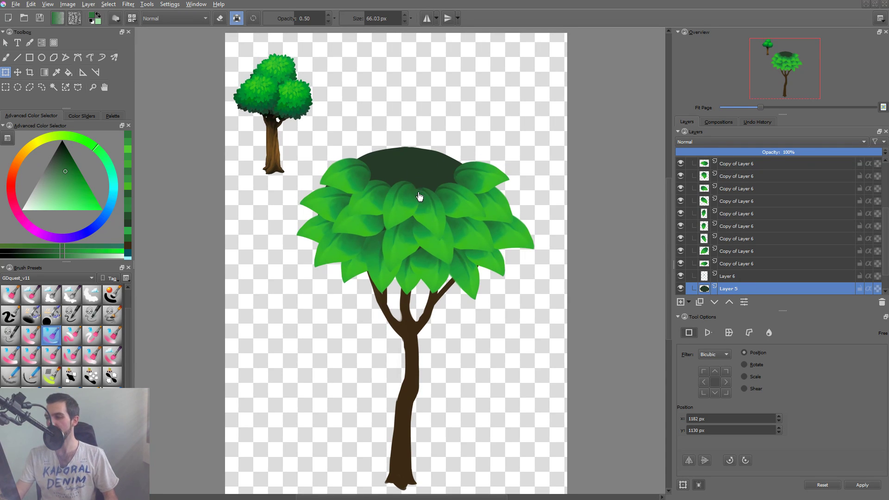
pyautogui.click(390, 173)
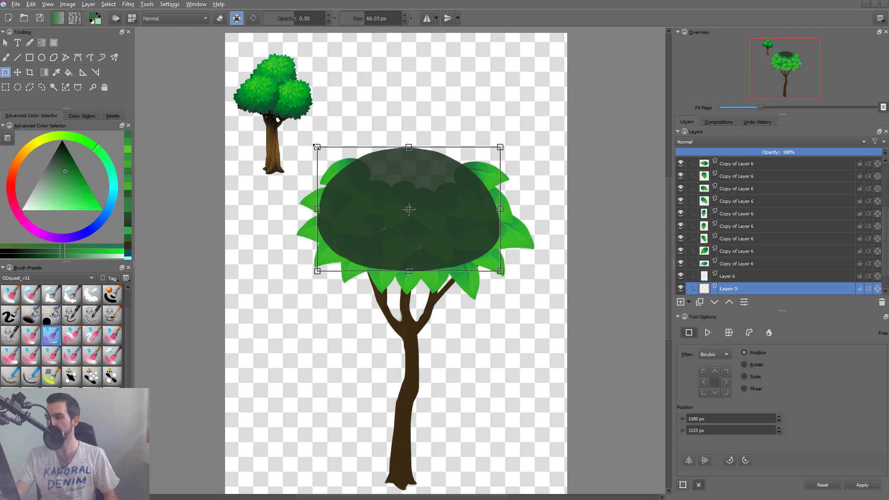
pyautogui.moveTo(317, 146); pyautogui.dragTo(326, 142)
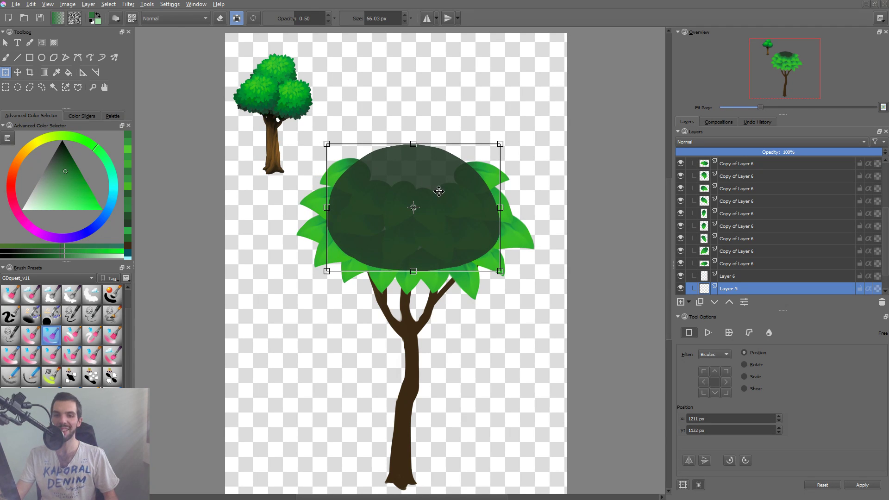
pyautogui.press('Return')
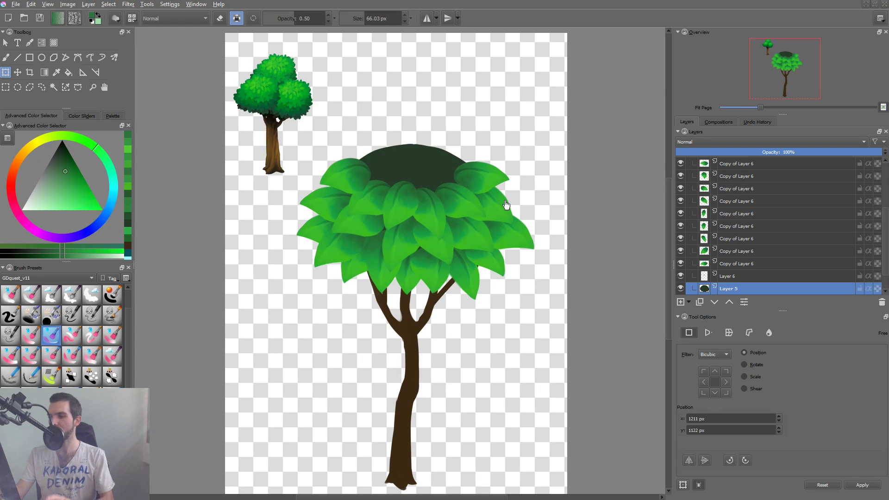
# Liquify the top-row leaf group with a brush size of 1,000, pushing its outer leaves outward and reshaping the row.
pyautogui.click(475, 178)
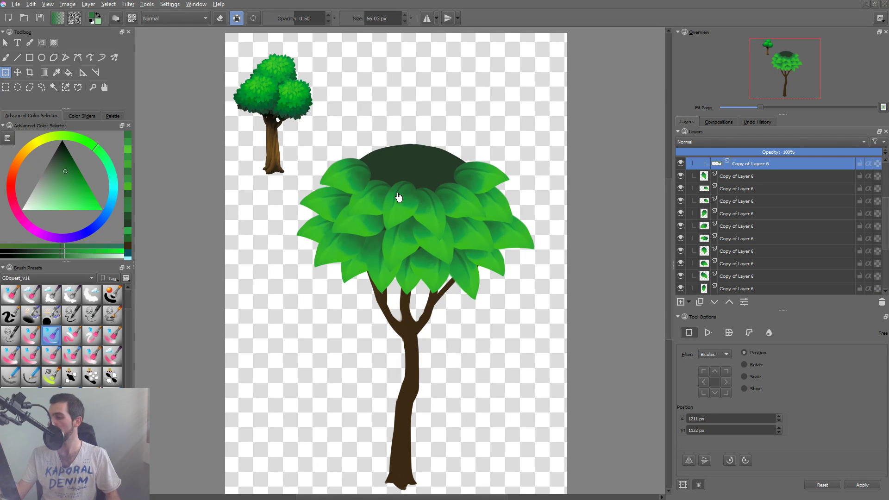
pyautogui.click(768, 333)
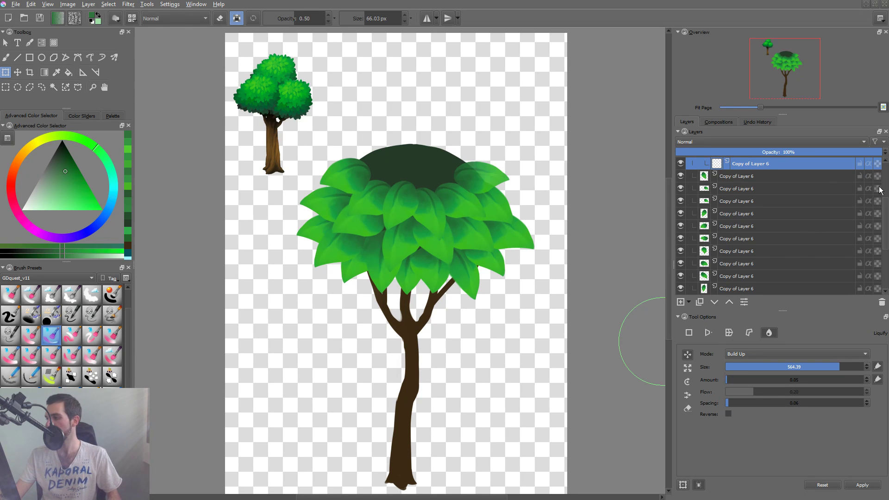
pyautogui.scroll(3, 885, 185)
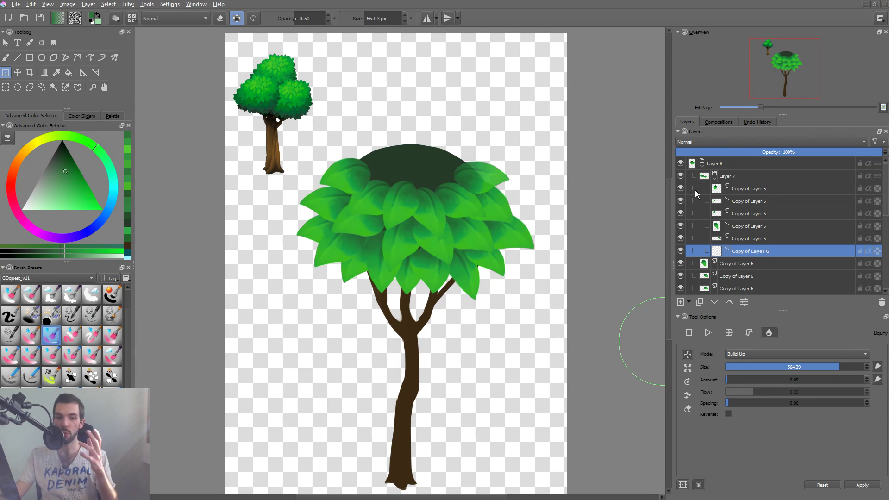
pyautogui.click(713, 179)
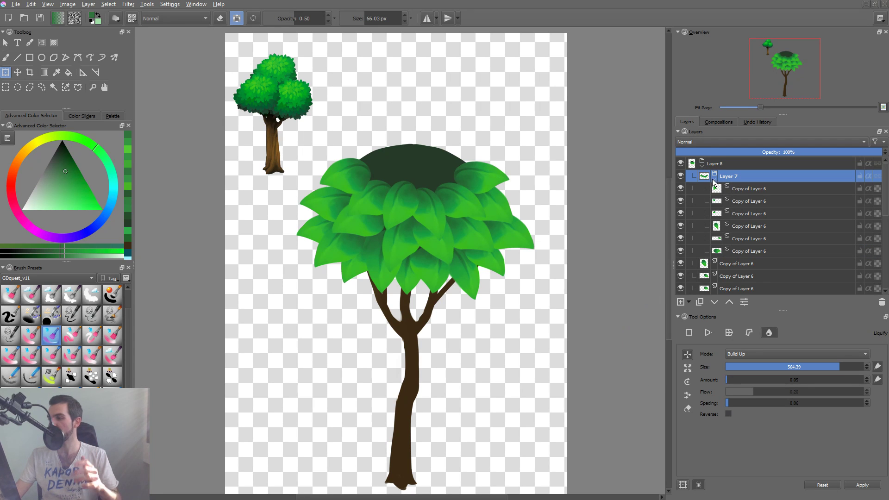
pyautogui.click(716, 179)
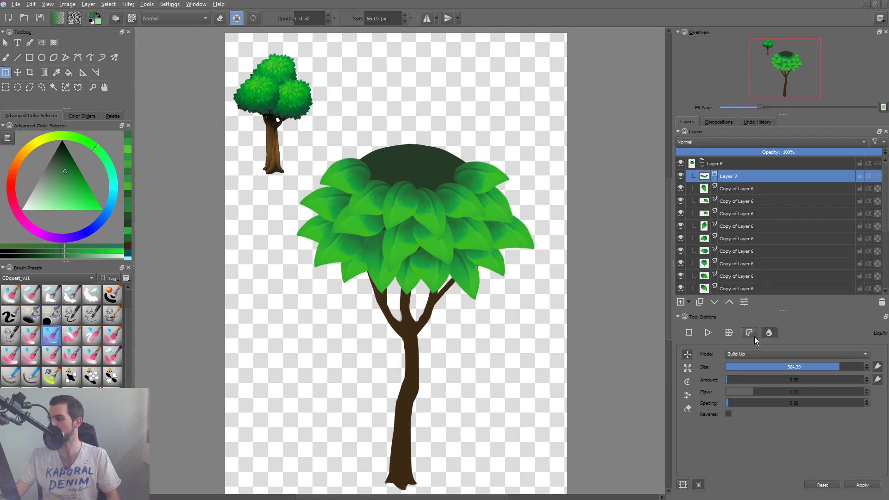
pyautogui.click(456, 207)
pyautogui.moveTo(460, 209)
pyautogui.keyDown('shift'); pyautogui.mouseDown()
pyautogui.moveTo(527, 210)
pyautogui.moveTo(482, 213)
pyautogui.moveTo(486, 205)
pyautogui.mouseUp(); pyautogui.keyUp('shift')
pyautogui.moveTo(470, 170); pyautogui.dragTo(495, 143)
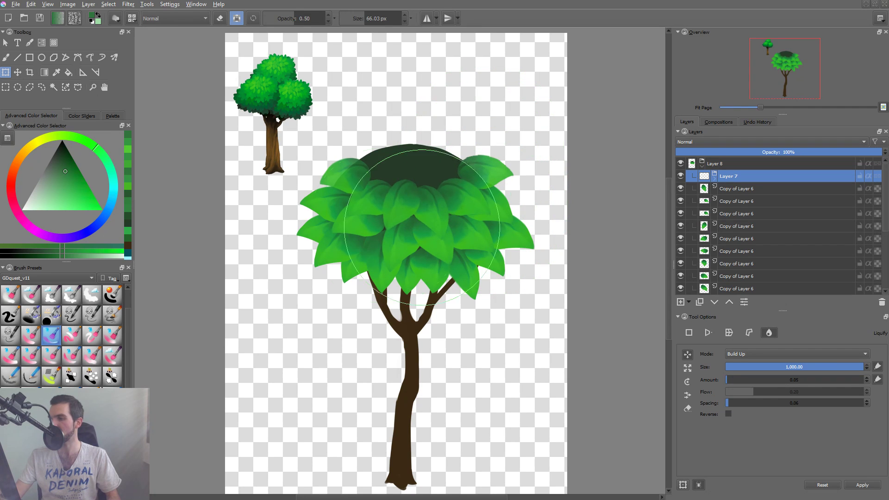
pyautogui.moveTo(388, 199)
pyautogui.mouseDown()
pyautogui.moveTo(358, 184)
pyautogui.moveTo(366, 146)
pyautogui.moveTo(434, 134)
pyautogui.mouseUp()
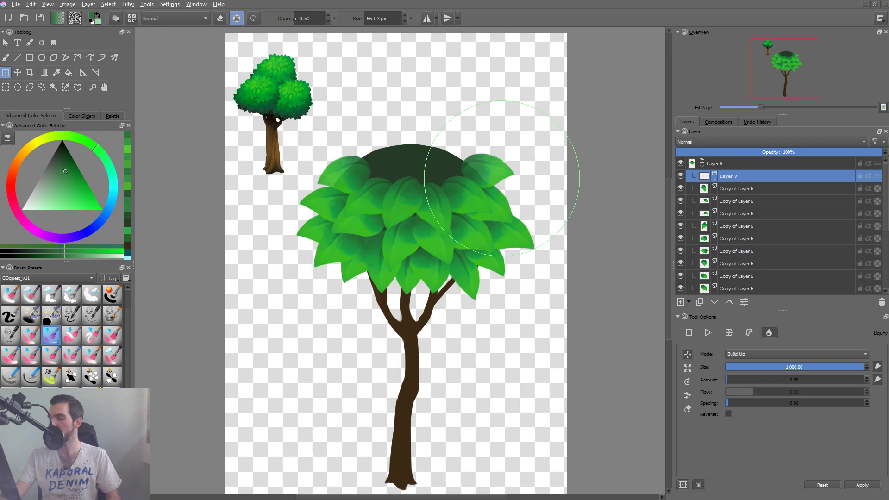
pyautogui.moveTo(511, 126)
pyautogui.mouseDown()
pyautogui.moveTo(496, 120)
pyautogui.moveTo(480, 148)
pyautogui.moveTo(507, 144)
pyautogui.mouseUp()
pyautogui.moveTo(334, 125); pyautogui.dragTo(345, 127)
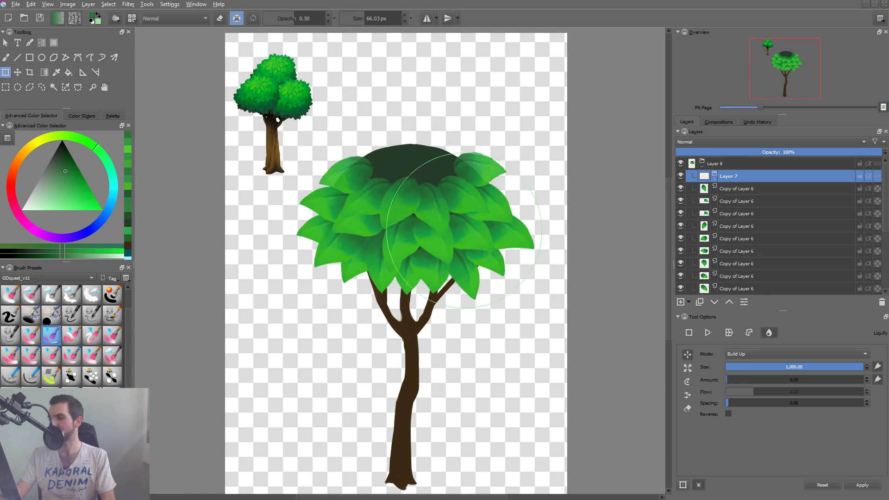
pyautogui.moveTo(482, 176); pyautogui.dragTo(505, 184)
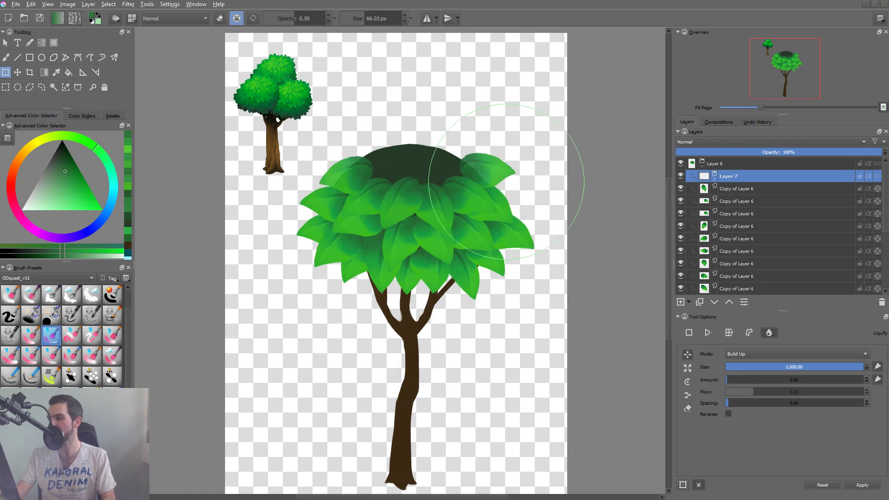
pyautogui.press('Return')
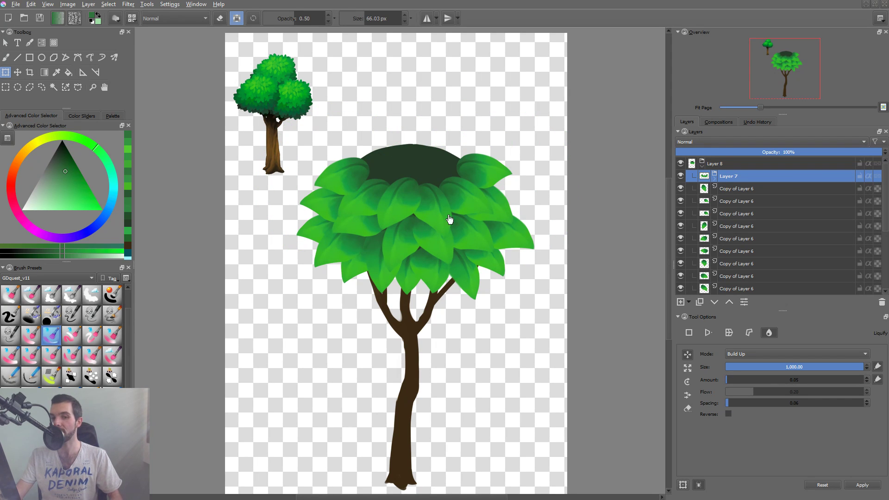
# Raise the top-row leaf beside the upper-left outer leaf one level in the layer stack.
pyautogui.press('b')
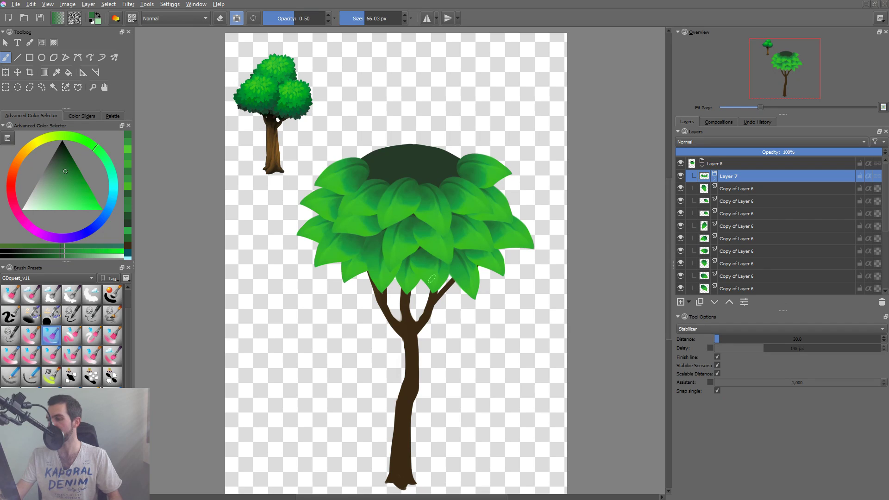
pyautogui.click(370, 187)
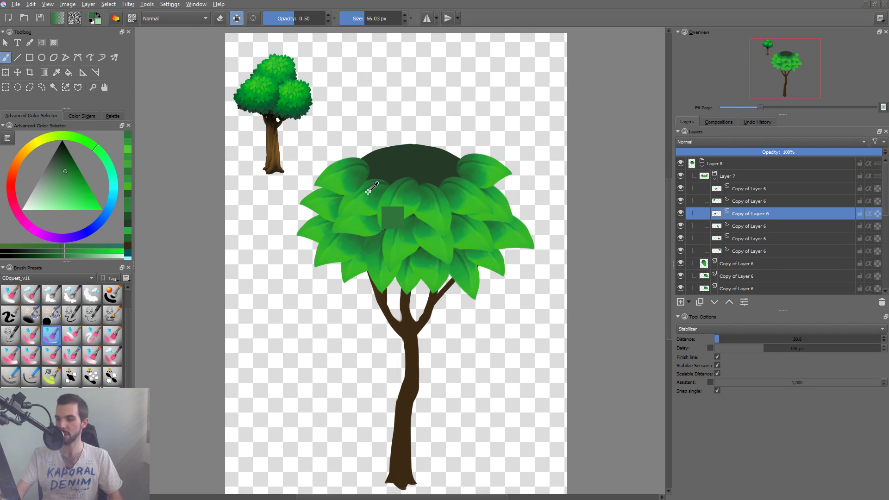
pyautogui.hotkey('ctrl', 'pageup')
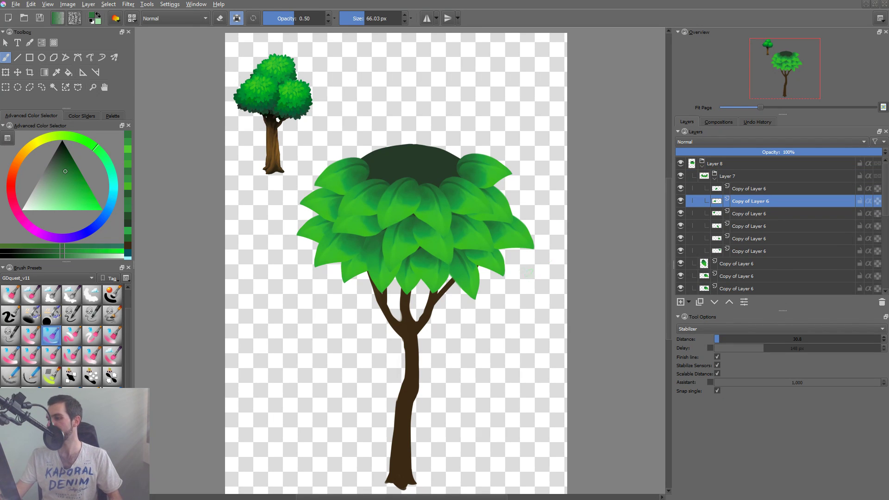
pyautogui.moveTo(526, 273); pyautogui.dragTo(504, 268)
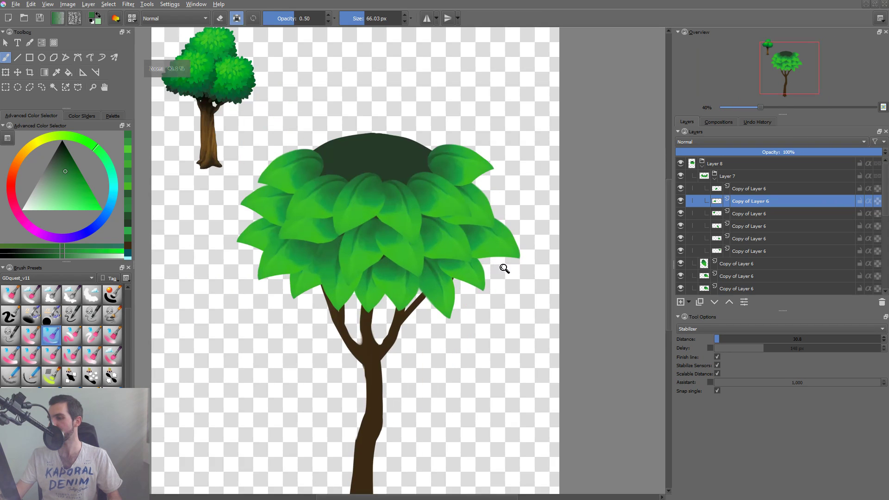
# Nudge the drooping leaf on the canopy's lower-right underside slightly to the right.
pyautogui.click(399, 283)
pyautogui.press('t')
pyautogui.press('super')
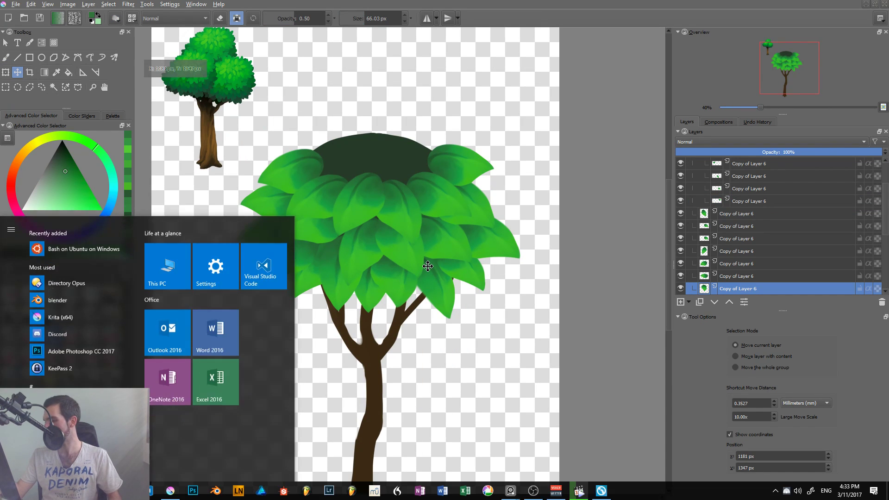
pyautogui.press('super')
pyautogui.moveTo(524, 281); pyautogui.dragTo(536, 295)
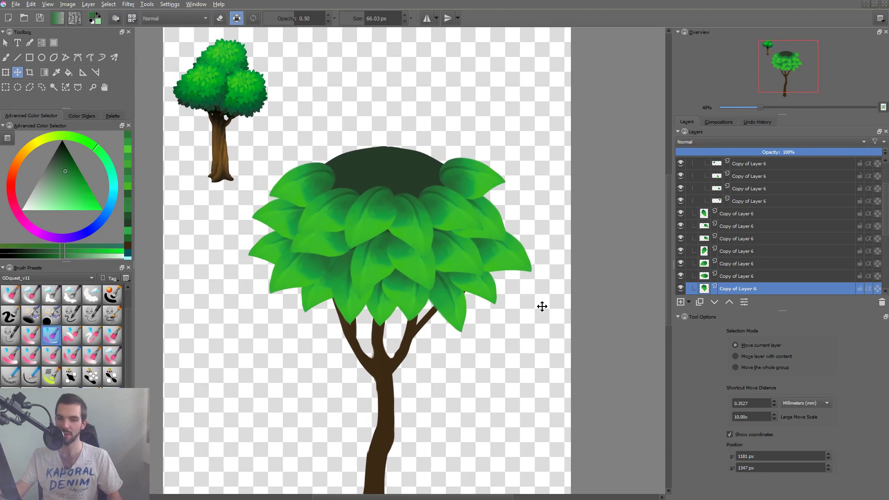
pyautogui.moveTo(459, 299); pyautogui.dragTo(475, 299)
# Duplicate the top-row leaf group Layer 7 and move the copy up and slightly right over the dark canopy base.
pyautogui.click(339, 199)
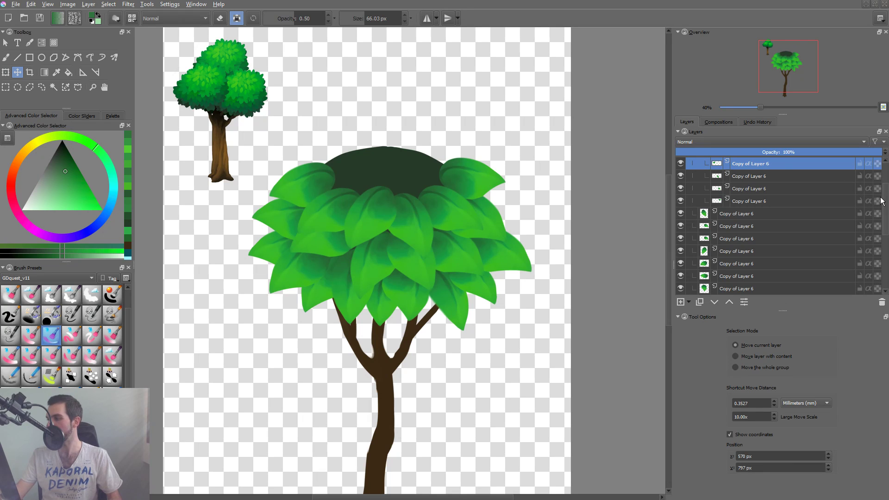
pyautogui.moveTo(884, 198); pyautogui.dragTo(885, 162)
pyautogui.click(745, 177)
pyautogui.click(714, 179)
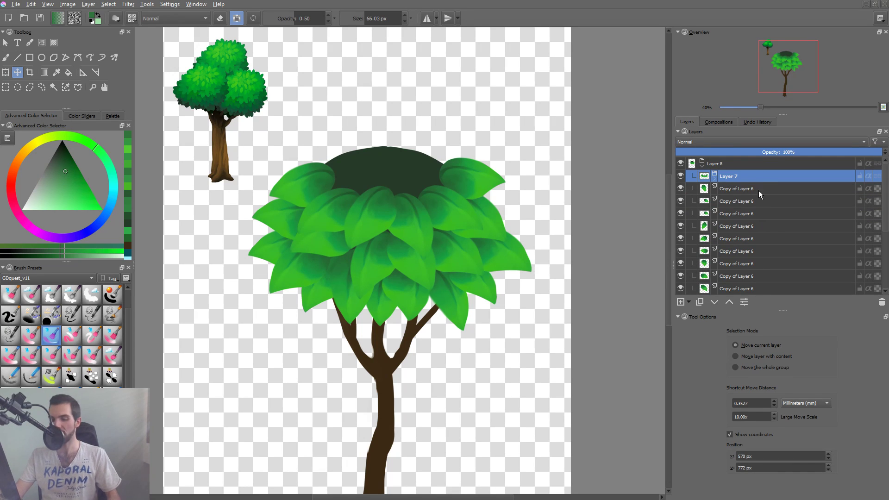
pyautogui.hotkey('ctrl', 'j')
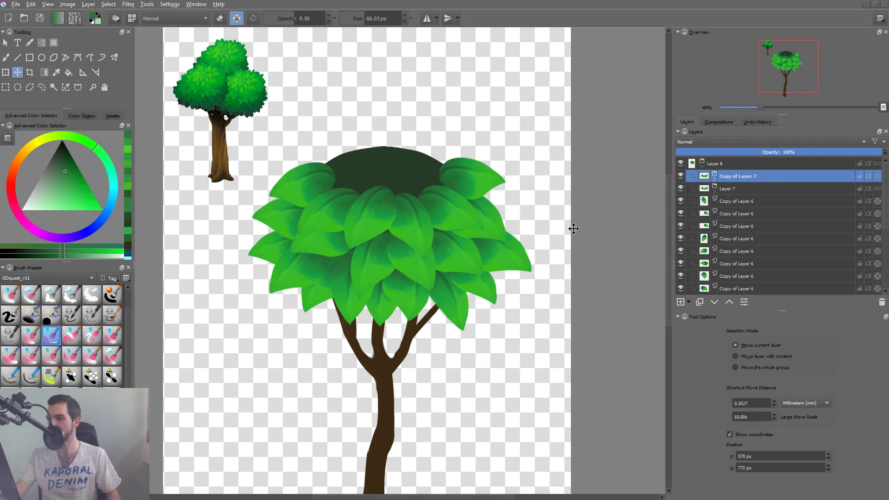
pyautogui.click(732, 188)
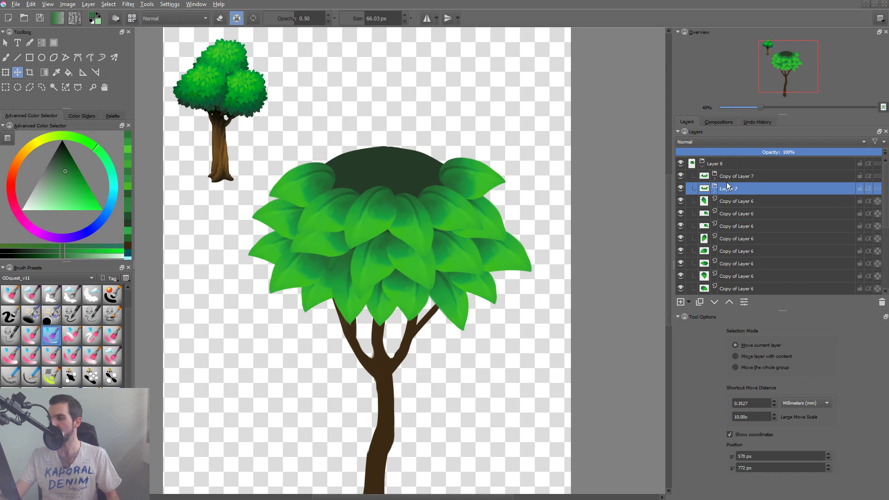
pyautogui.click(740, 176)
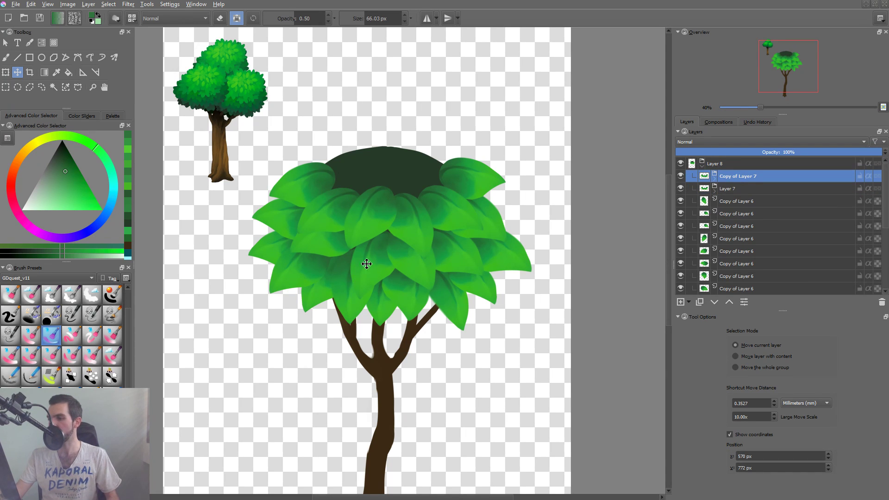
pyautogui.moveTo(421, 216); pyautogui.dragTo(428, 189)
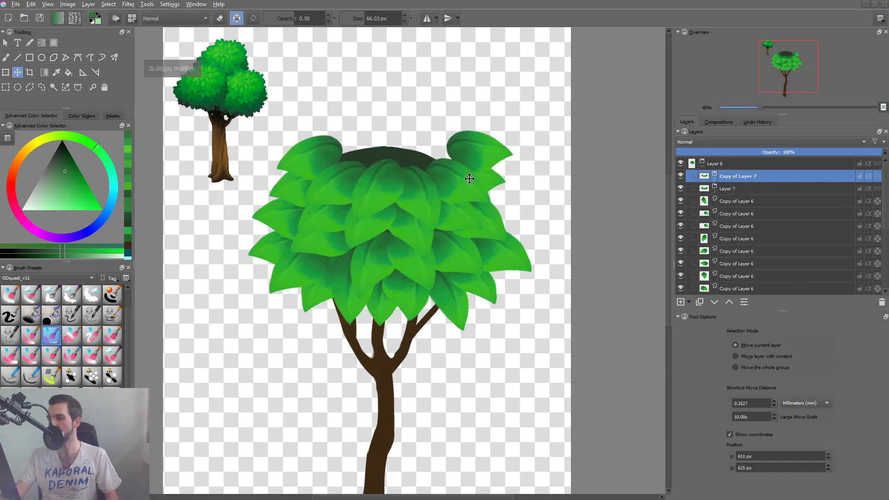
# Scale the copied leaf group down with a free transform and center it over the canopy's crown.
pyautogui.hotkey('ctrl', 't')
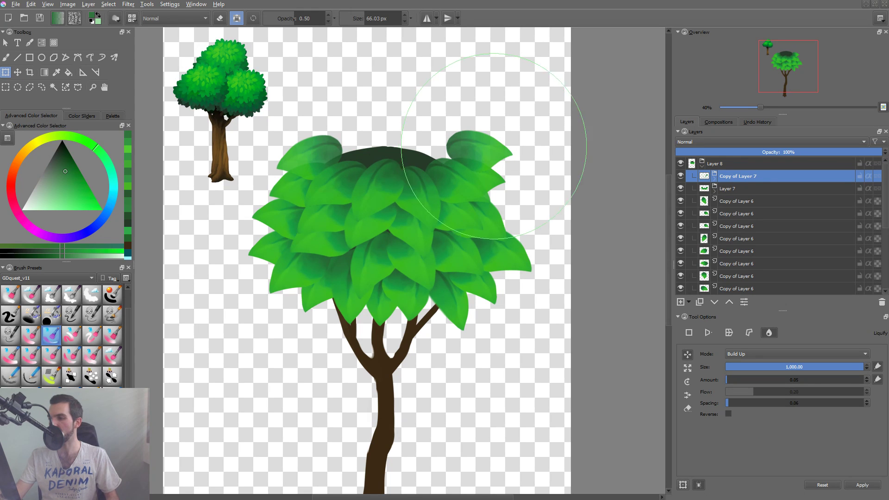
pyautogui.click(689, 333)
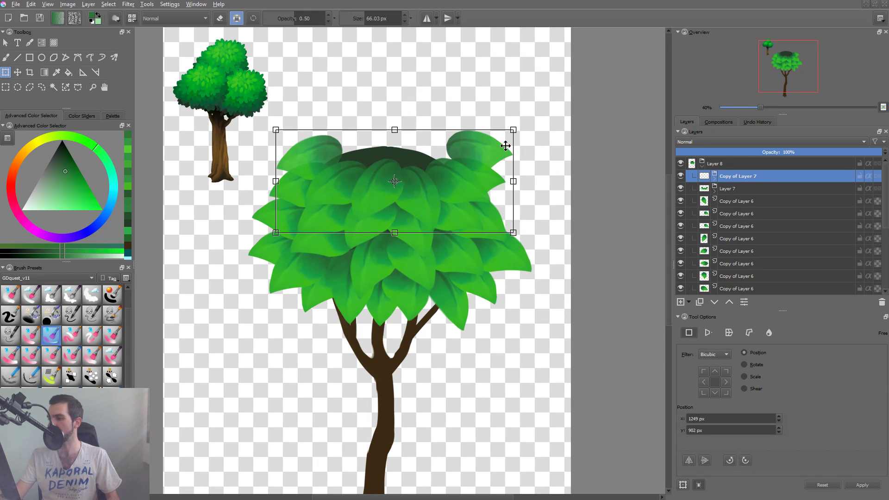
pyautogui.moveTo(512, 130); pyautogui.dragTo(480, 138)
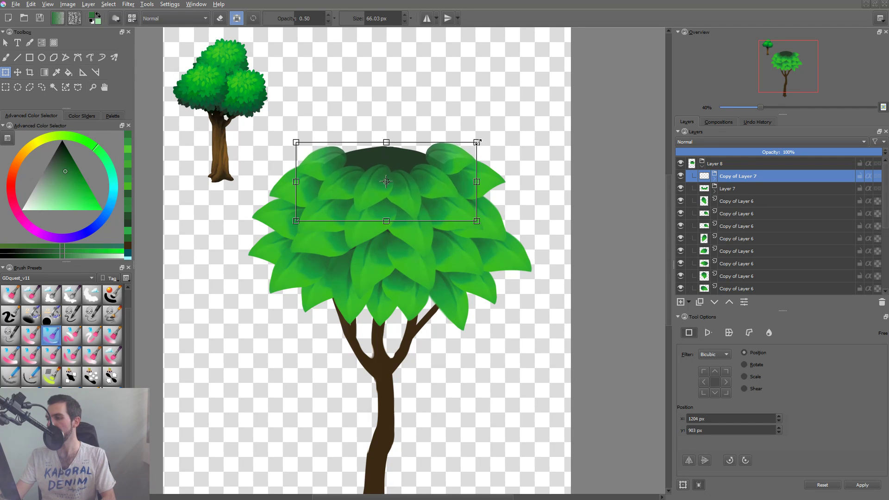
pyautogui.press('Return')
# Duplicate the copied row's outer right leaf, move the copy inward and rotate it to point upward at the crown.
pyautogui.click(452, 158)
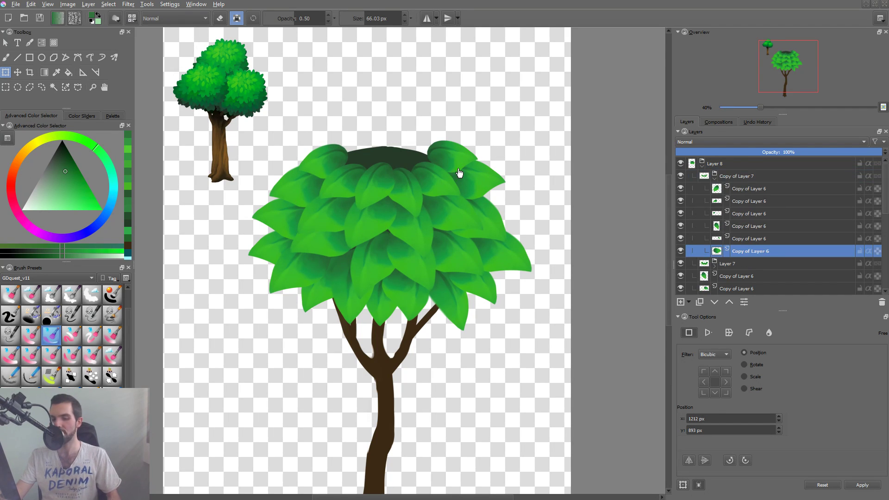
pyautogui.hotkey('ctrl', 'j')
pyautogui.press('t')
pyautogui.moveTo(462, 155); pyautogui.dragTo(419, 182)
pyautogui.hotkey('ctrl', 't')
pyautogui.press('Return')
pyautogui.click(445, 165)
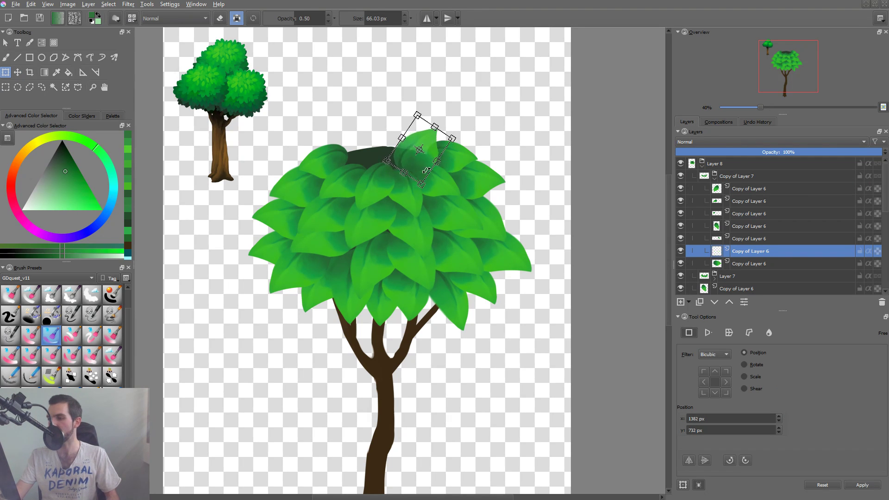
pyautogui.moveTo(429, 150); pyautogui.dragTo(431, 141)
pyautogui.press('Return')
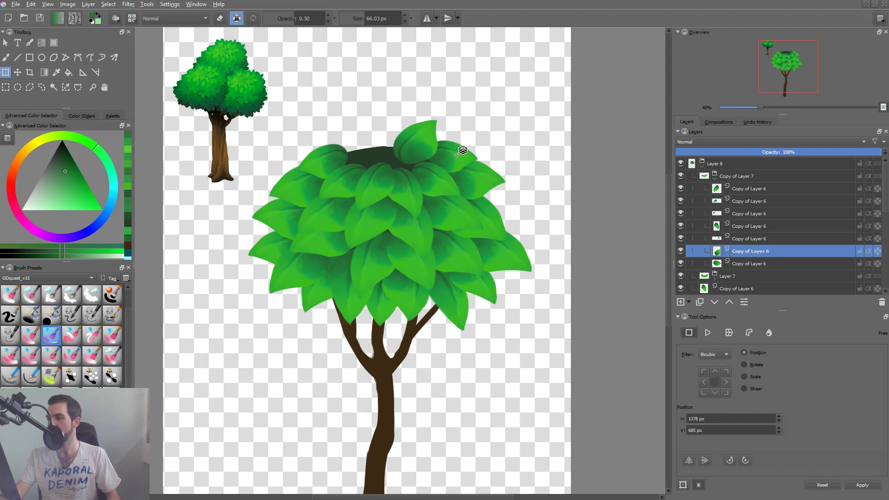
# Place the copied row's outer right leaf in front of the upright leaf, then shift and rotate it outward.
pyautogui.press('t')
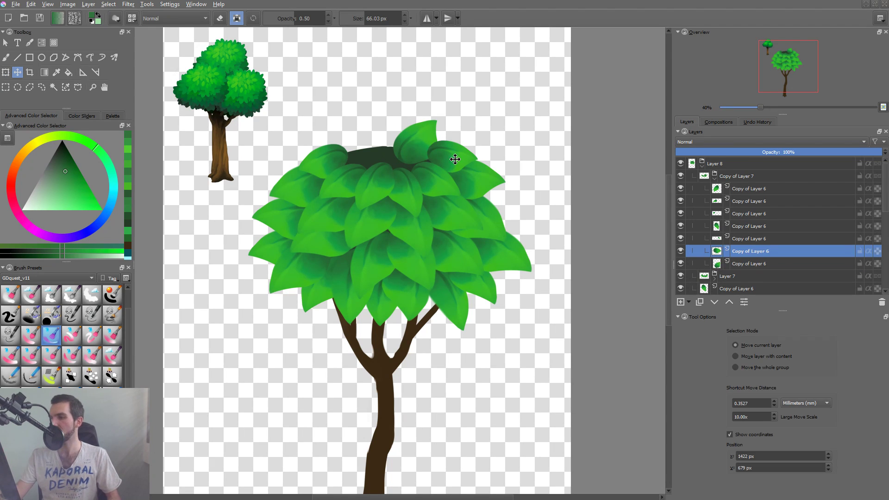
pyautogui.moveTo(455, 159); pyautogui.dragTo(472, 150)
pyautogui.hotkey('ctrl', 't')
pyautogui.press('Return')
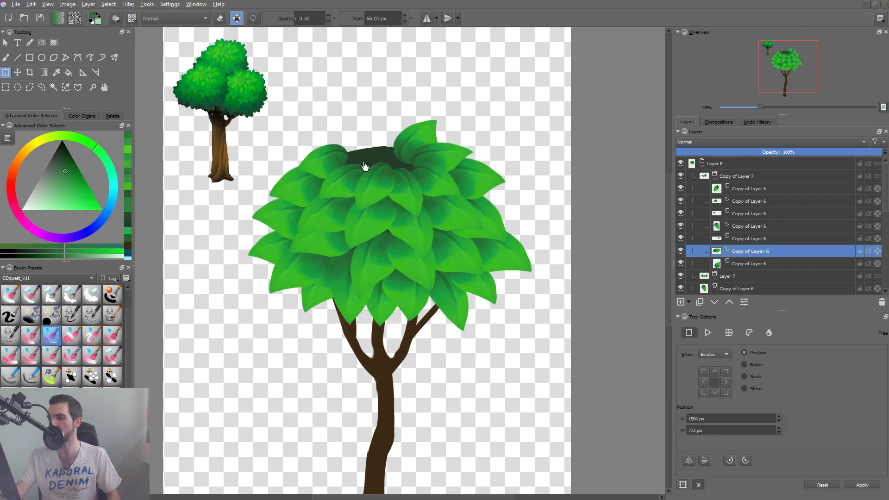
# Rotate the copied row's outer left leaf and shift it inward and up, with its tip pointing outward.
pyautogui.click(330, 156)
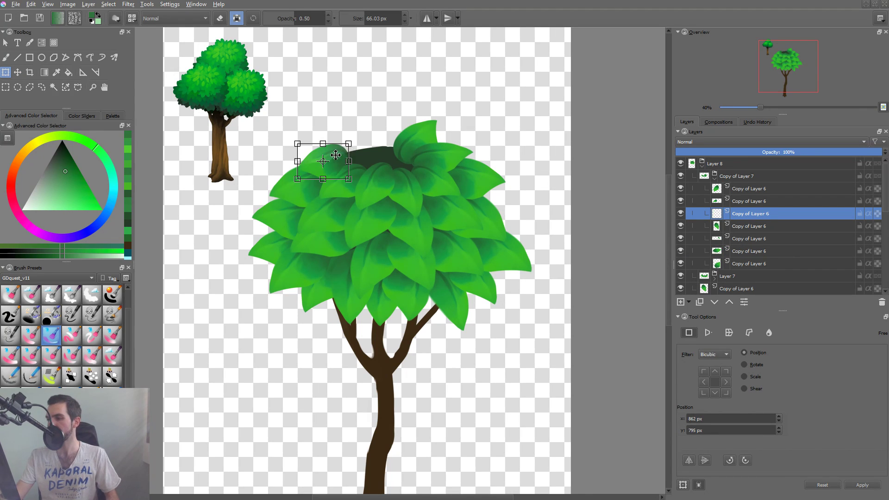
pyautogui.moveTo(336, 155); pyautogui.dragTo(374, 195)
pyautogui.moveTo(311, 150)
pyautogui.mouseDown()
pyautogui.moveTo(306, 143)
pyautogui.moveTo(343, 153)
pyautogui.mouseUp()
pyautogui.press('Return')
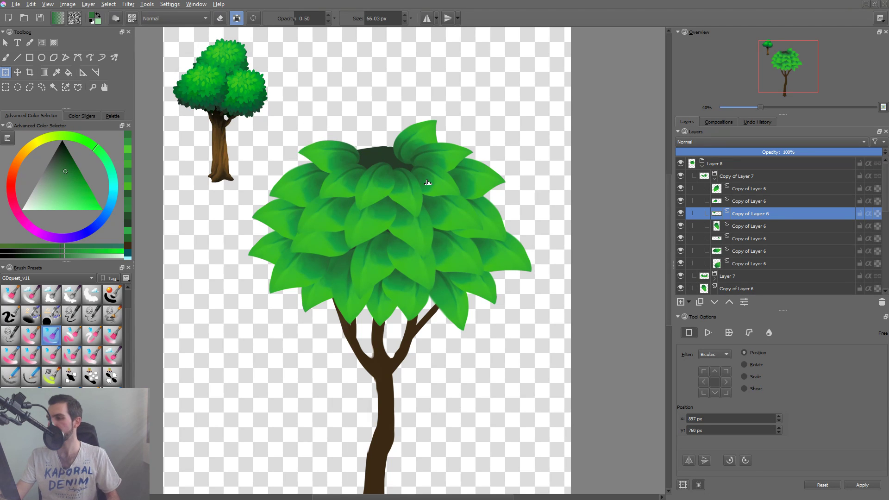
# Duplicate the upright crown leaf and transform the copy into a second upright leaf on its left.
pyautogui.press('e')
pyautogui.click(408, 147)
pyautogui.hotkey('ctrl', 'j')
pyautogui.press('e')
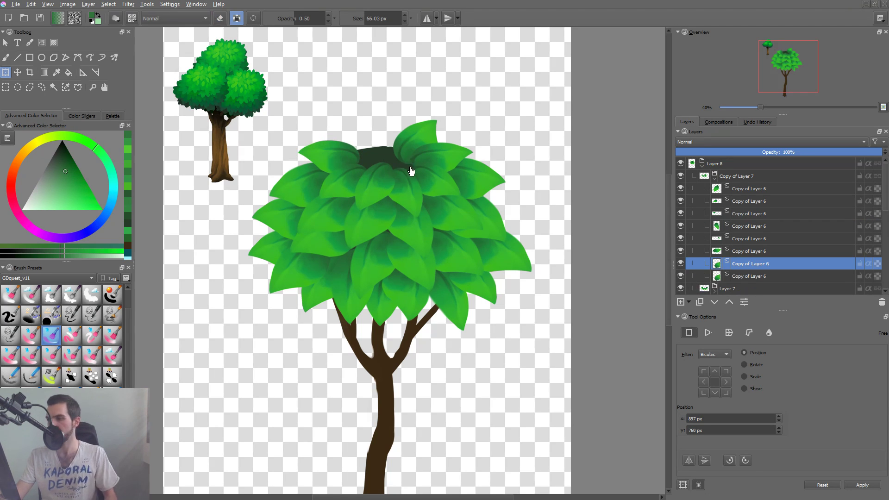
pyautogui.press('t')
pyautogui.moveTo(416, 139); pyautogui.dragTo(439, 145)
pyautogui.hotkey('ctrl', 't')
pyautogui.press('Return')
# Move the second upright leaf further left and up, and adjust its rotation to cover the crown's left gap.
pyautogui.press('Return')
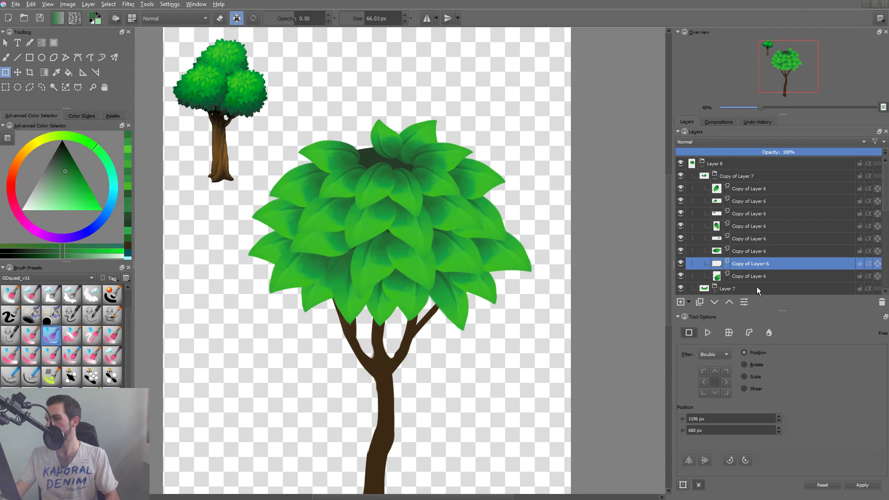
pyautogui.press('t')
pyautogui.moveTo(403, 151)
pyautogui.mouseDown()
pyautogui.moveTo(383, 149)
pyautogui.moveTo(388, 120)
pyautogui.moveTo(387, 151)
pyautogui.mouseUp()
pyautogui.hotkey('ctrl', 't')
pyautogui.press('Return')
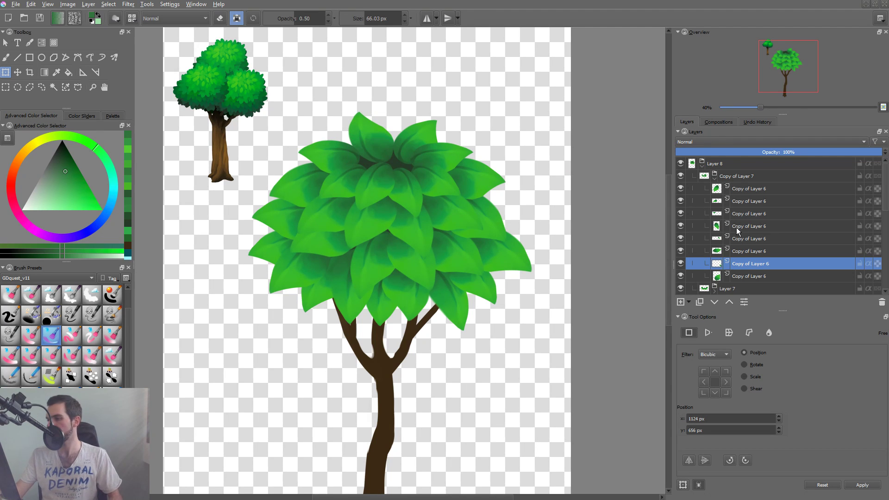
# Liquify the left upright leaf with the brush size reduced to about 163 and then 147, bending its tip and base.
pyautogui.click(767, 333)
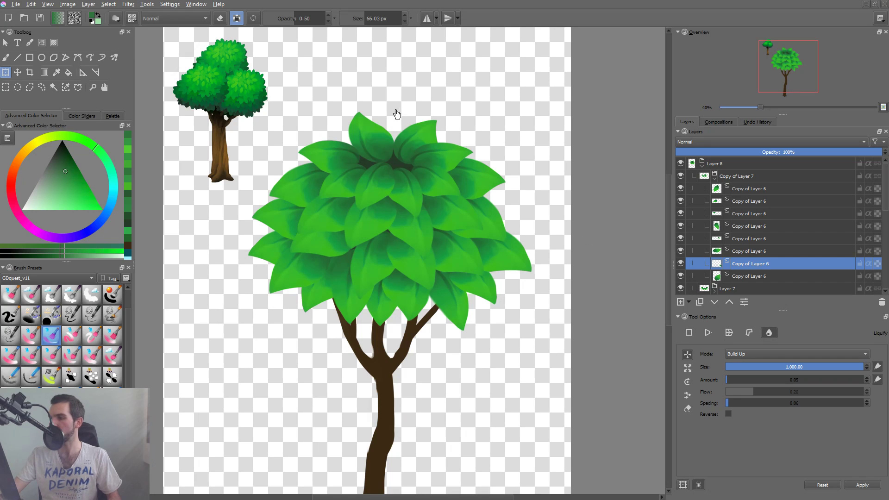
pyautogui.moveTo(431, 147); pyautogui.dragTo(304, 147)
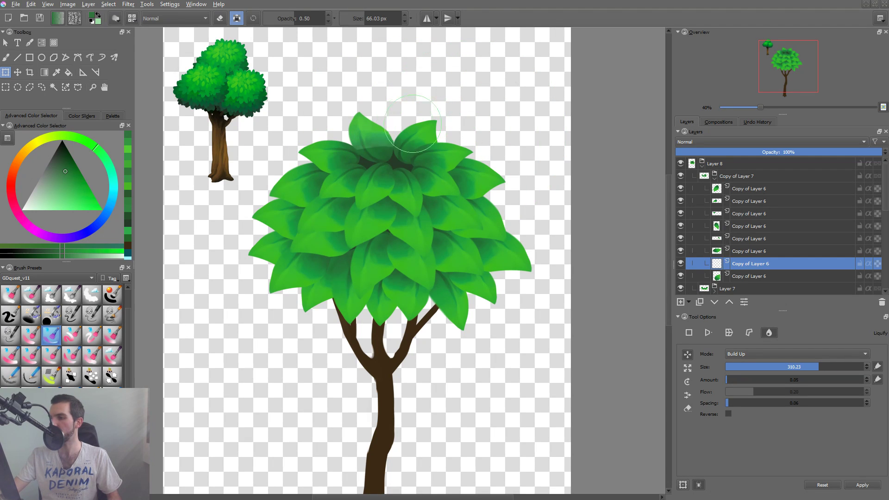
pyautogui.moveTo(384, 157)
pyautogui.mouseDown()
pyautogui.moveTo(399, 155)
pyautogui.moveTo(366, 157)
pyautogui.moveTo(371, 147)
pyautogui.mouseUp()
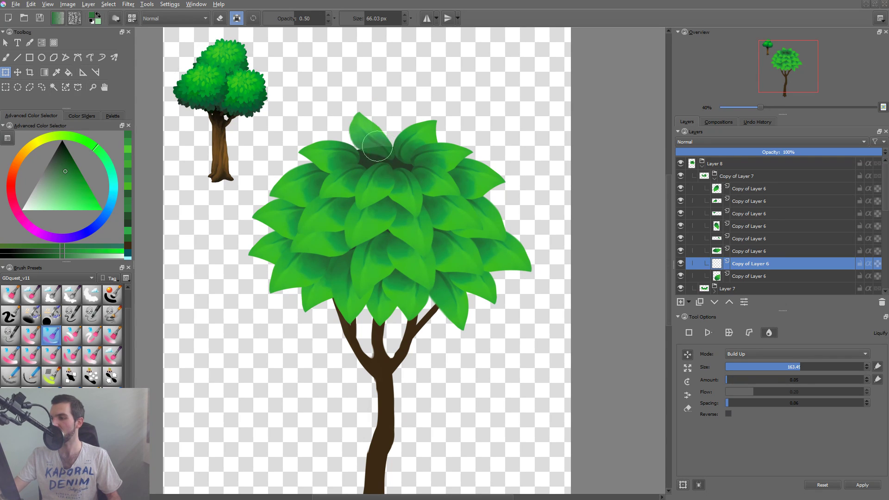
pyautogui.moveTo(379, 160); pyautogui.dragTo(360, 165)
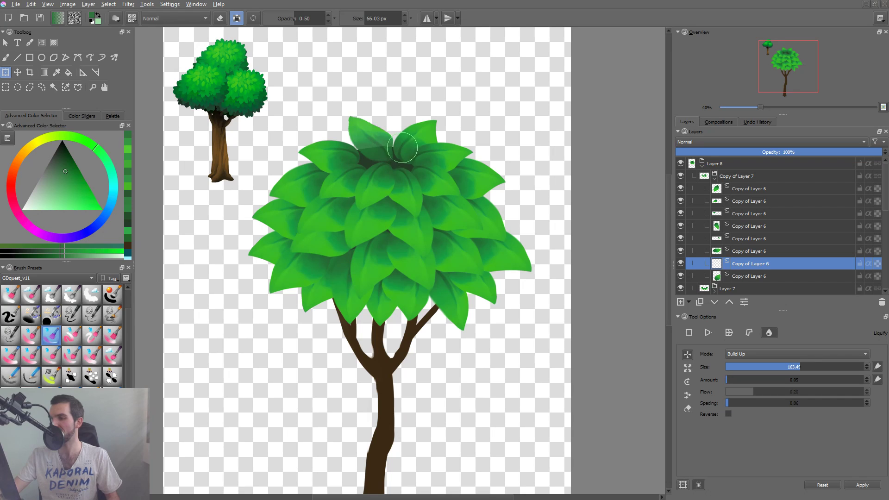
pyautogui.moveTo(402, 153)
pyautogui.keyDown('shift'); pyautogui.mouseDown()
pyautogui.moveTo(415, 174)
pyautogui.moveTo(400, 168)
pyautogui.moveTo(411, 151)
pyautogui.moveTo(423, 155)
pyautogui.moveTo(413, 164)
pyautogui.moveTo(386, 156)
pyautogui.mouseUp(); pyautogui.keyUp('shift')
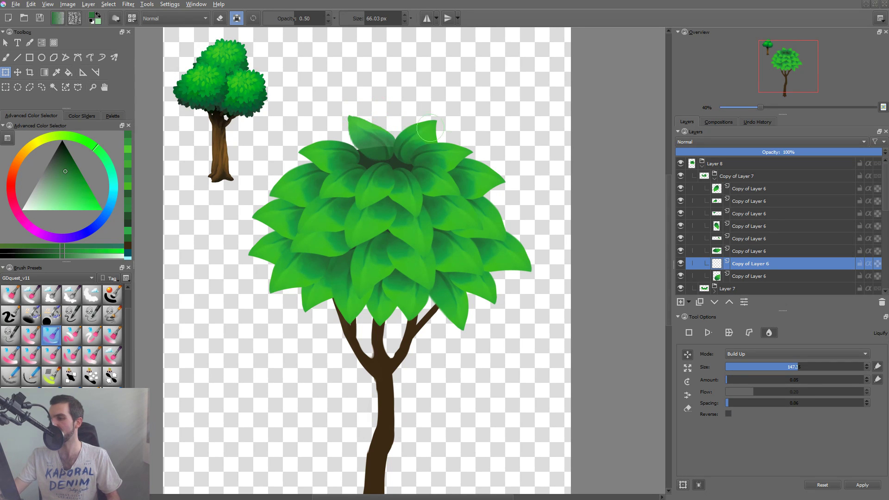
# Shift the left upright leaf slightly outward and refine its curve with Liquify.
pyautogui.press('t')
pyautogui.click(395, 155)
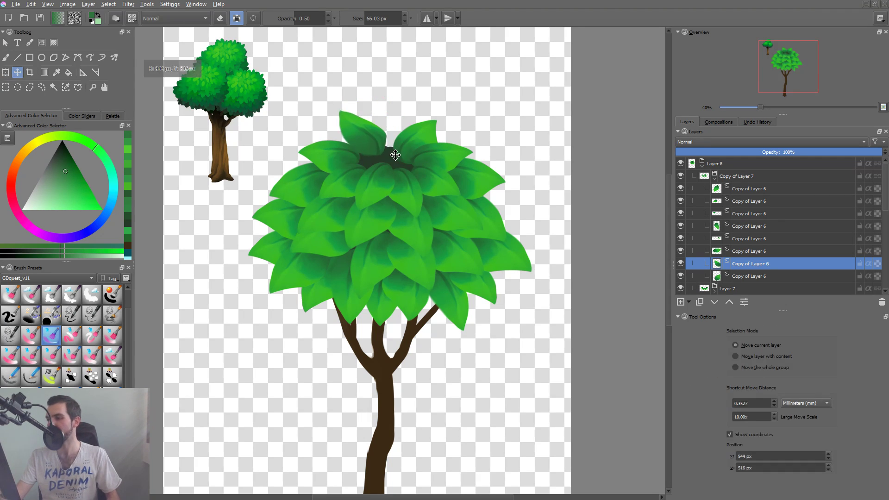
pyautogui.moveTo(395, 155); pyautogui.dragTo(398, 153)
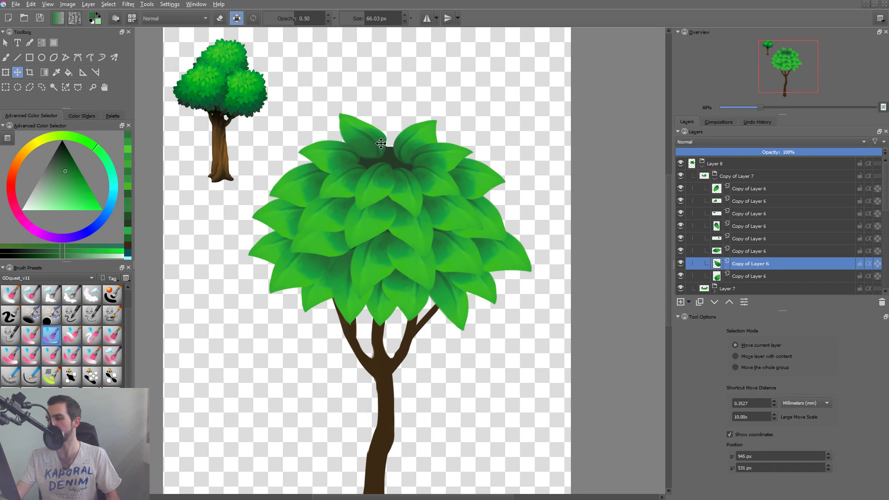
pyautogui.hotkey('ctrl', 't')
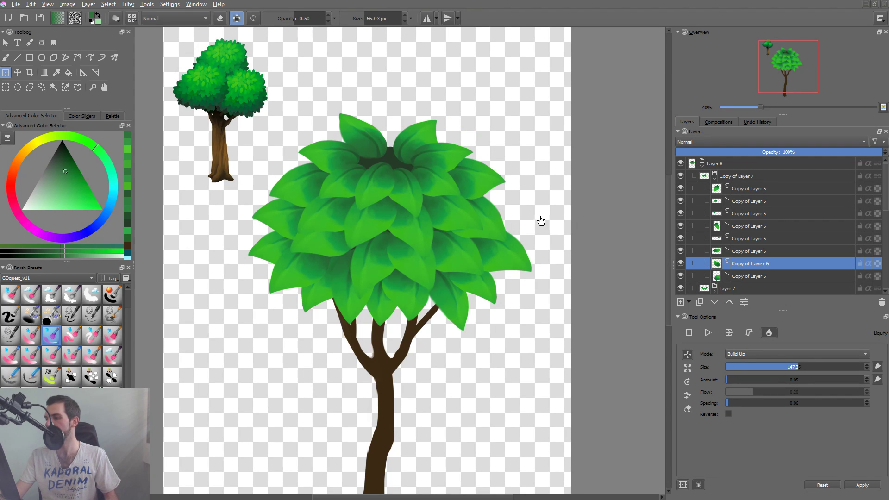
# Duplicate the right upright leaf, move the copy up and left toward the crown's center, and lower it one layer.
pyautogui.press('pagedown')
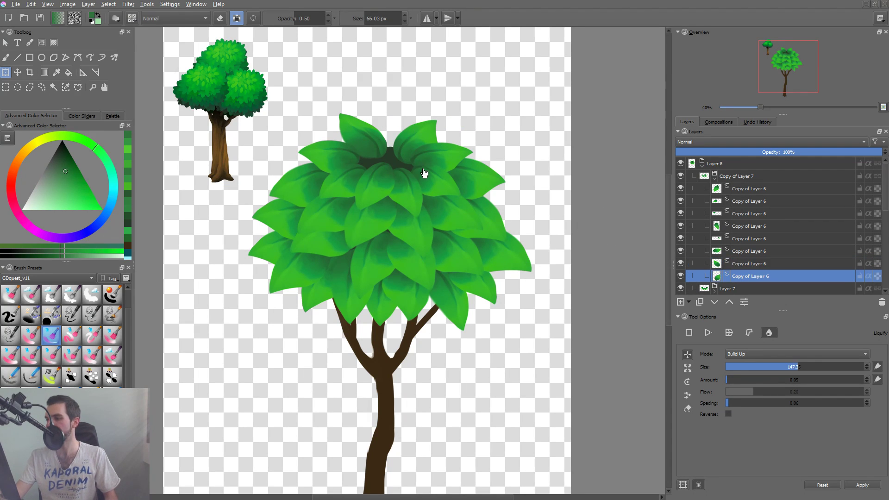
pyautogui.hotkey('ctrl', 'j')
pyautogui.press('t')
pyautogui.moveTo(423, 135)
pyautogui.mouseDown()
pyautogui.moveTo(410, 127)
pyautogui.moveTo(421, 130)
pyautogui.mouseUp()
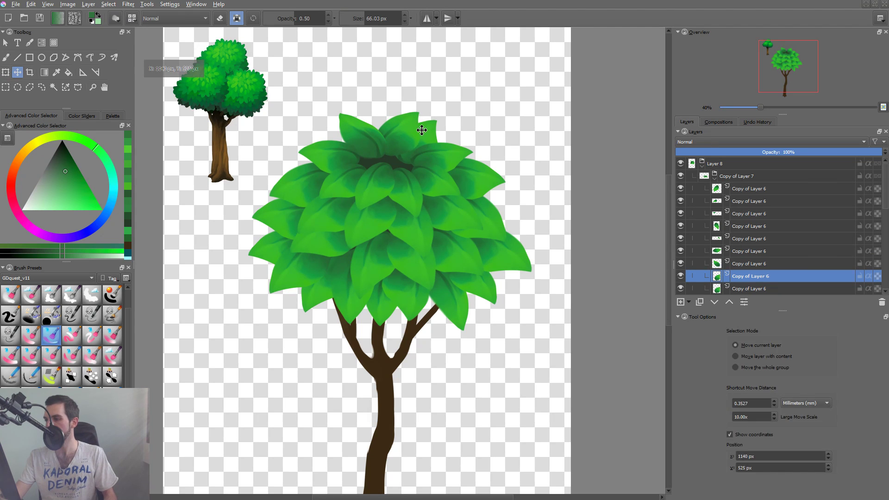
pyautogui.hotkey('ctrl', 't')
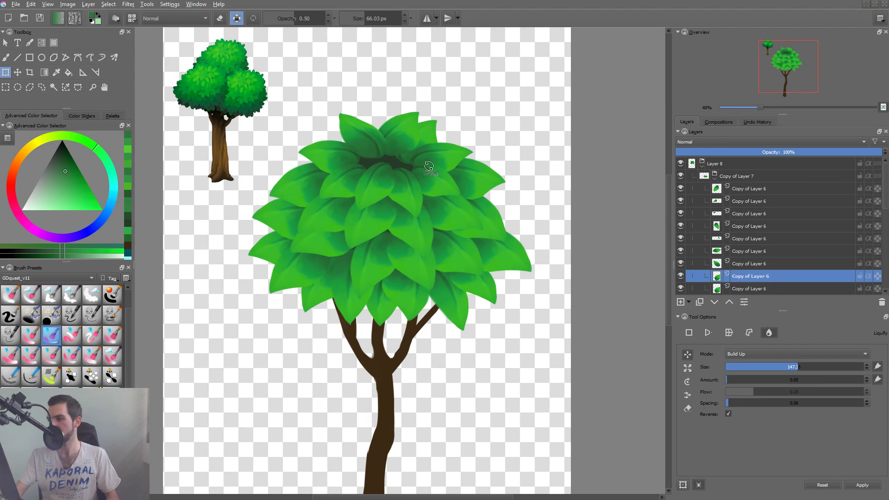
pyautogui.press('pagedown')
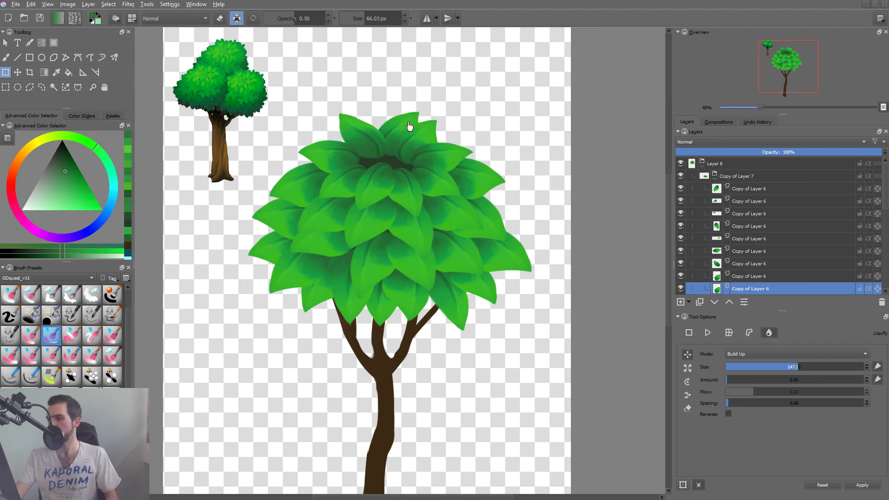
# Shrink and narrow the copied leaf at the crown's top center with a free transform and shift it slightly left.
pyautogui.moveTo(404, 121); pyautogui.dragTo(402, 123)
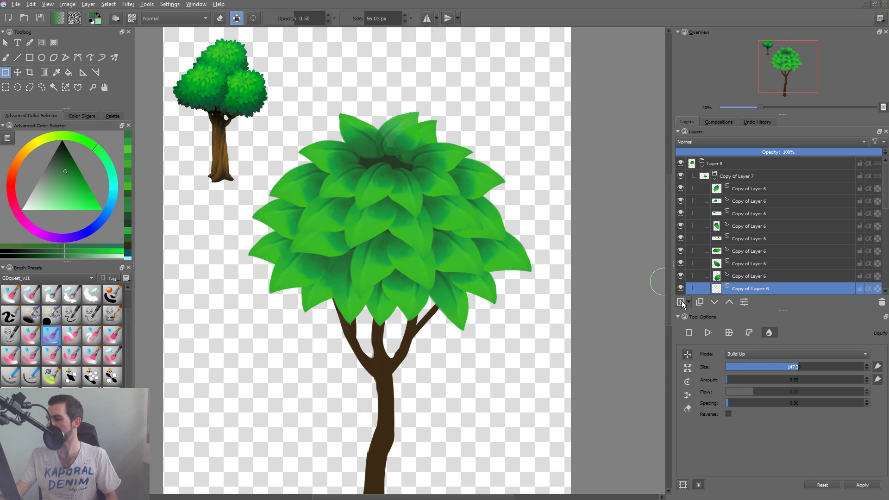
pyautogui.click(690, 334)
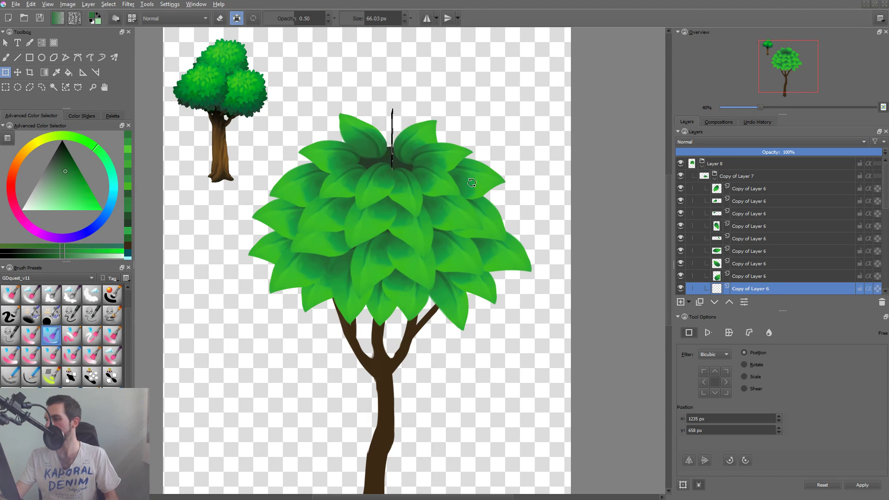
pyautogui.moveTo(416, 115); pyautogui.dragTo(406, 115)
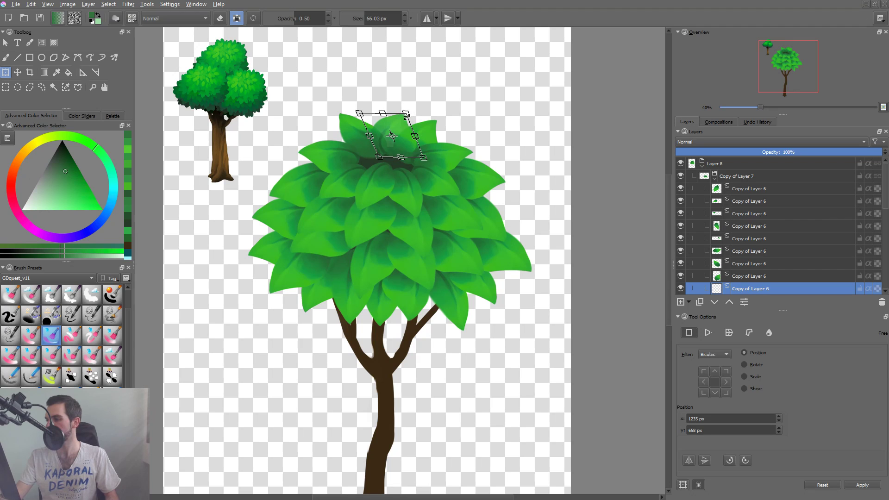
pyautogui.moveTo(424, 158); pyautogui.dragTo(415, 151)
pyautogui.moveTo(401, 140); pyautogui.dragTo(402, 145)
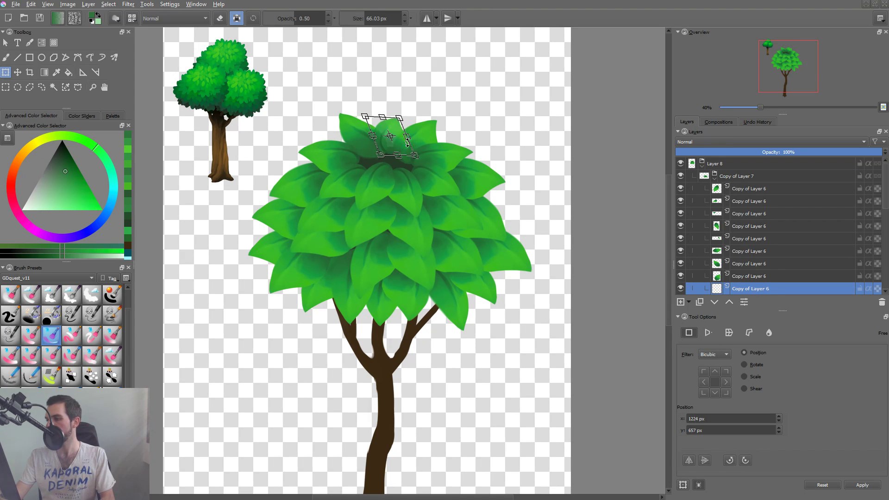
pyautogui.press('Return')
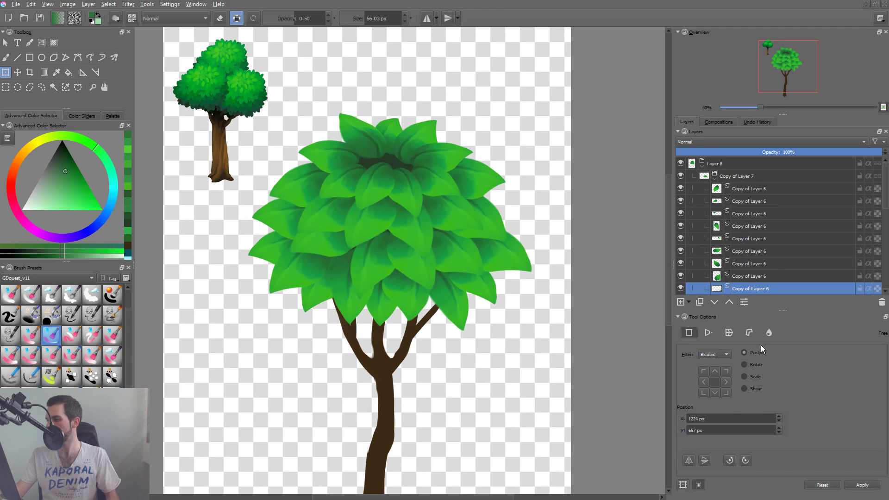
# Liquify the top-center leaf with a brush size of about 313, reshaping its tip and body to point upward.
pyautogui.click(769, 332)
pyautogui.click(397, 130)
pyautogui.moveTo(395, 135)
pyautogui.mouseDown()
pyautogui.moveTo(428, 125)
pyautogui.moveTo(438, 159)
pyautogui.moveTo(413, 152)
pyautogui.mouseUp()
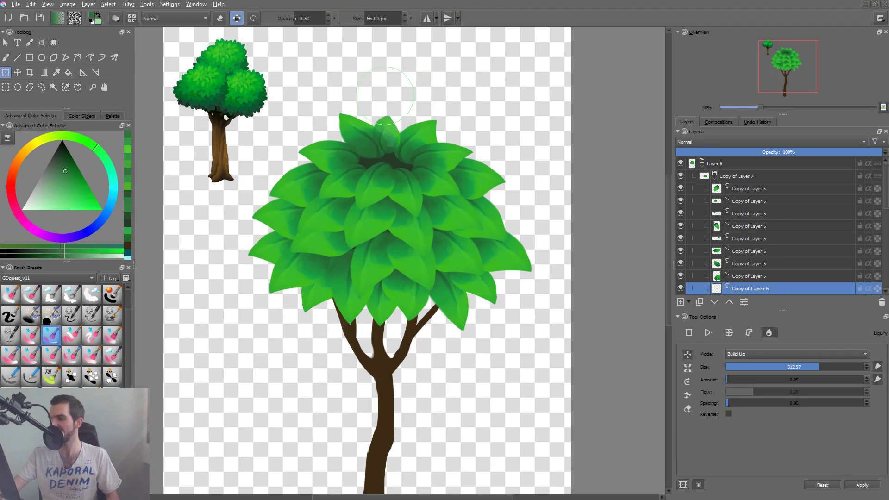
pyautogui.moveTo(381, 127); pyautogui.dragTo(383, 133)
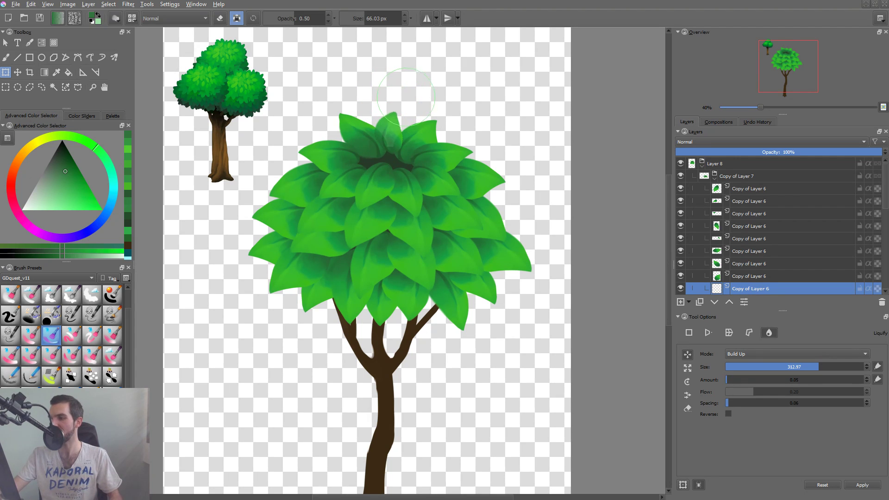
pyautogui.press('Return')
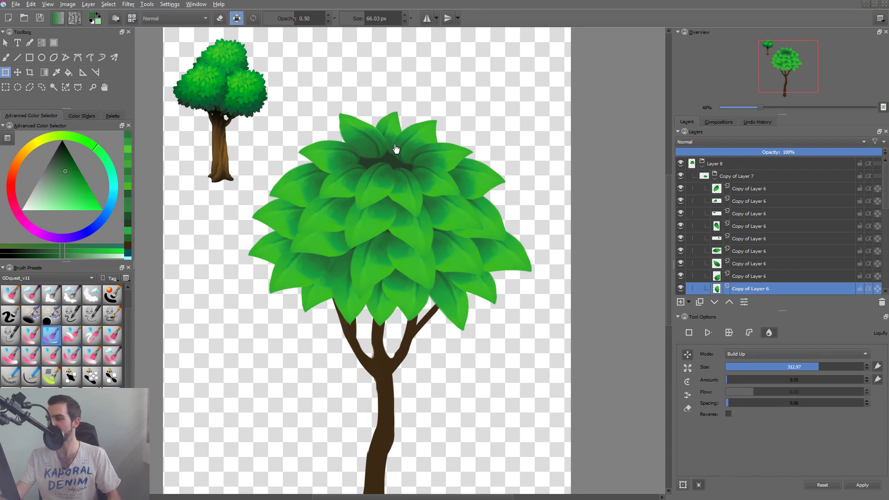
# Move the top-center leaf slightly up, and refine its base with a smaller Liquify brush.
pyautogui.press('t')
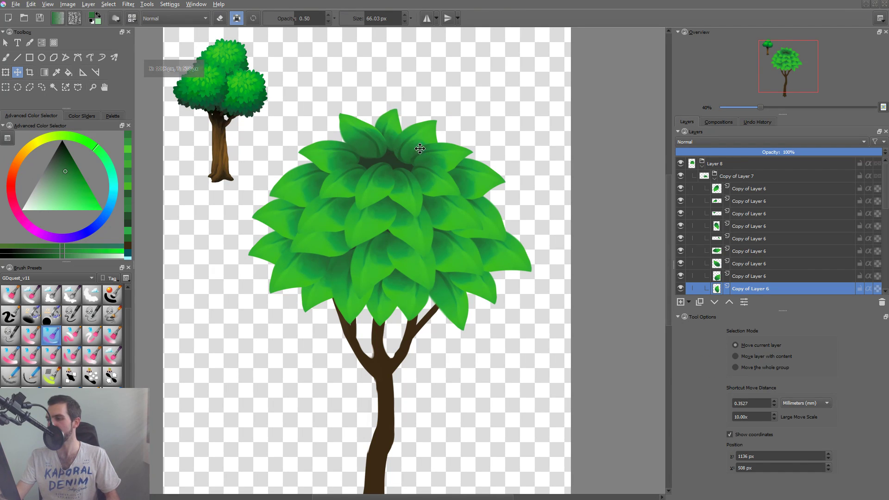
pyautogui.hotkey('ctrl', 't')
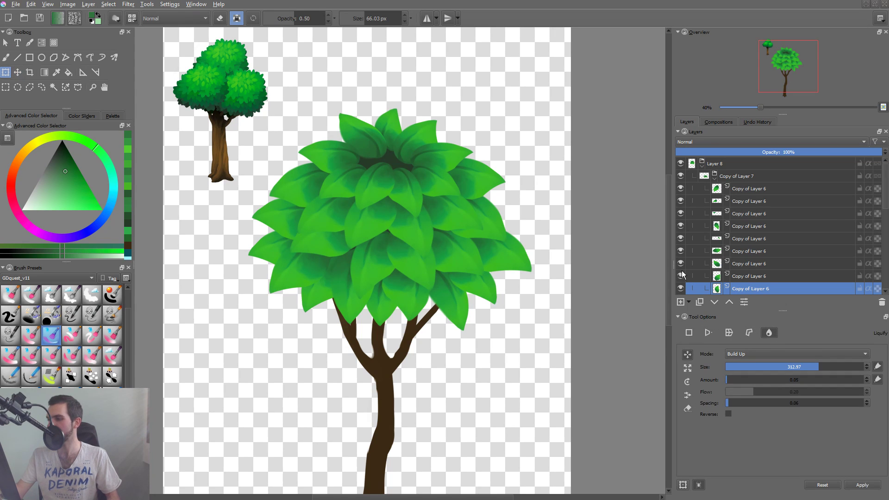
pyautogui.click(411, 183)
pyautogui.moveTo(396, 157); pyautogui.dragTo(374, 158)
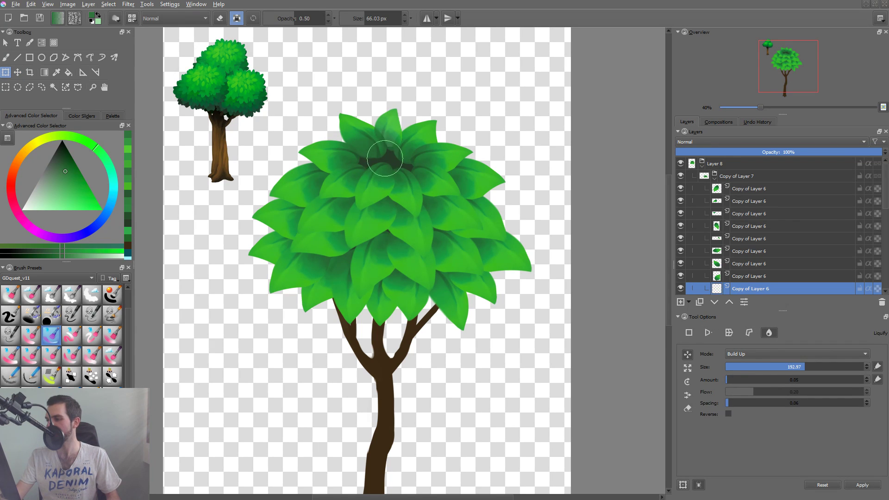
pyautogui.press('Return')
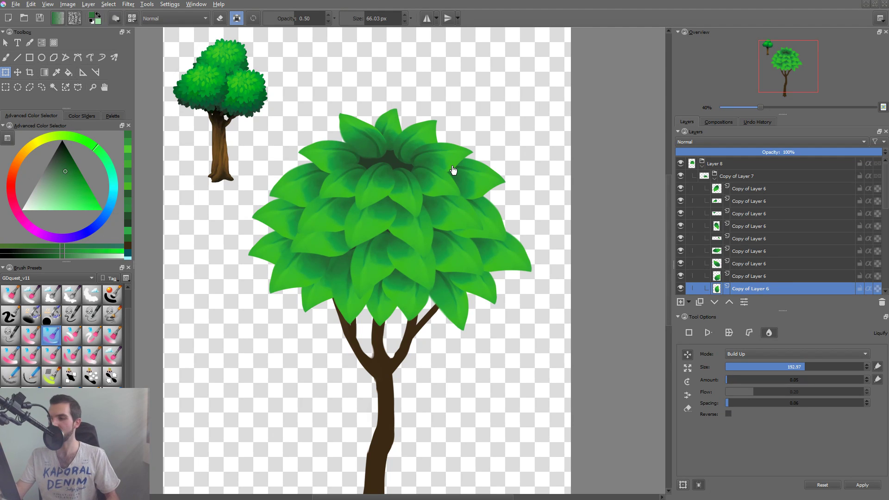
pyautogui.click(380, 173)
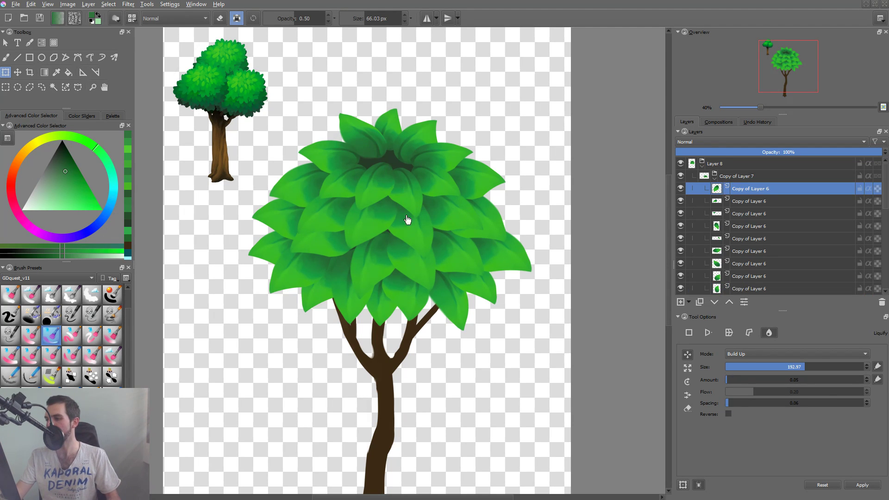
pyautogui.click(364, 183)
pyautogui.keyDown('shift'); pyautogui.click(377, 186); pyautogui.keyUp('shift')
pyautogui.keyDown('shift'); pyautogui.click(410, 185); pyautogui.keyUp('shift')
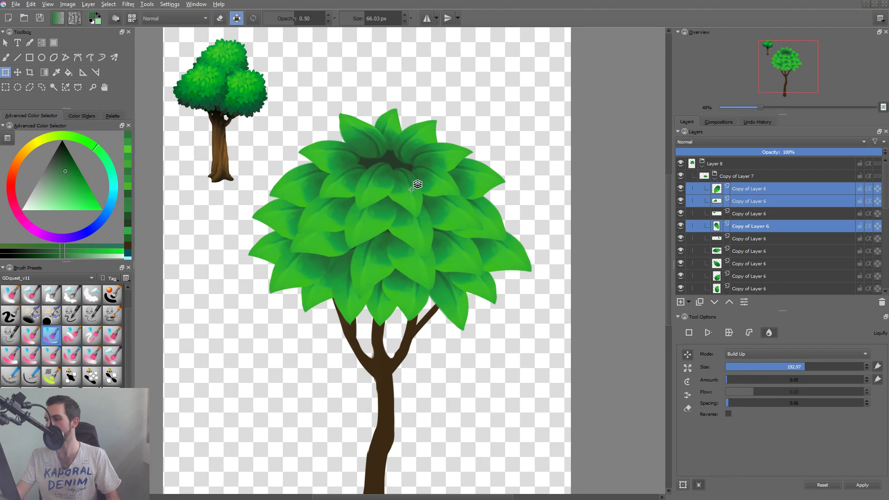
pyautogui.keyDown('shift'); pyautogui.click(440, 188); pyautogui.keyUp('shift')
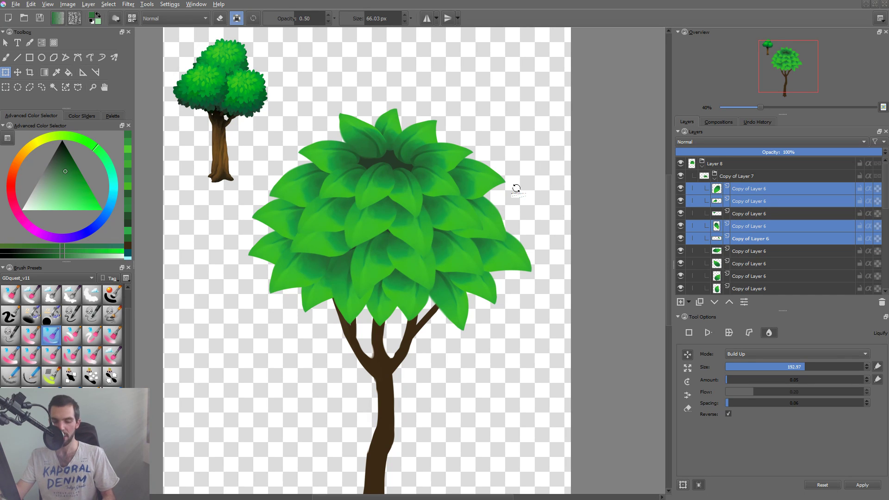
pyautogui.hotkey('ctrl', 'g')
pyautogui.hotkey('ctrl', 'g')
pyautogui.click(741, 201)
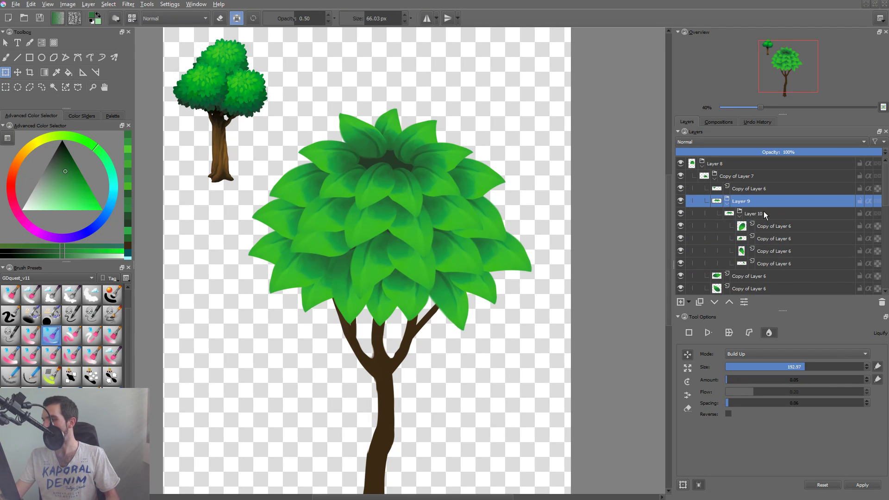
pyautogui.hotkey('ctrl', 'z')
pyautogui.hotkey('ctrl', 'z')
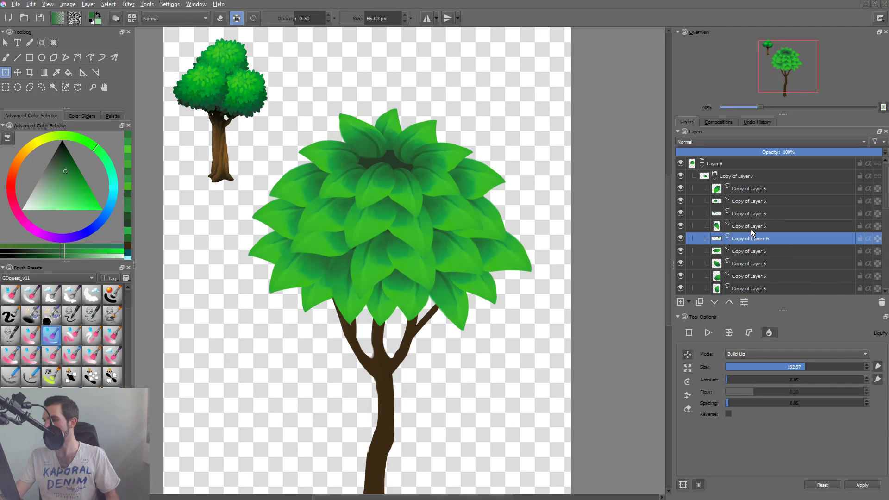
# Group the four leaf layers at the crown's front and raise the group to the top of the Copy of Layer 7 group.
pyautogui.click(351, 182)
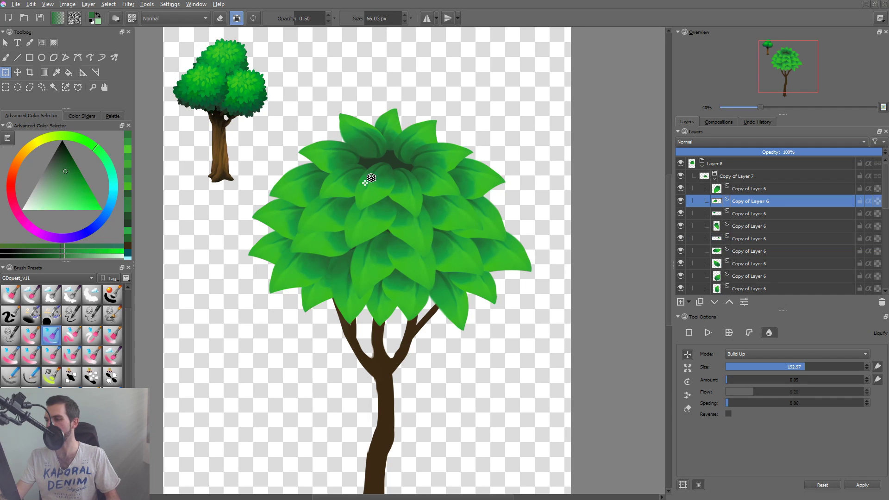
pyautogui.keyDown('shift'); pyautogui.click(374, 185); pyautogui.keyUp('shift')
pyautogui.keyDown('shift'); pyautogui.click(406, 188); pyautogui.keyUp('shift')
pyautogui.keyDown('shift'); pyautogui.click(435, 185); pyautogui.keyUp('shift')
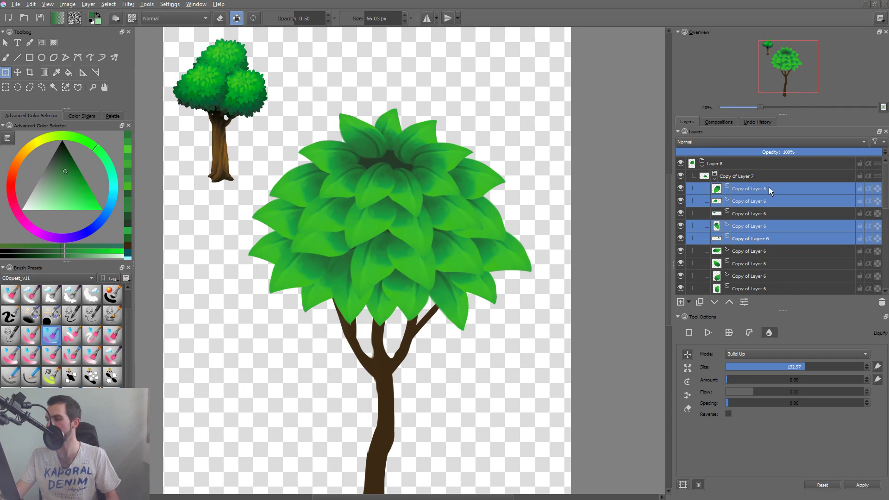
pyautogui.hotkey('ctrl', 'g')
pyautogui.click(745, 203)
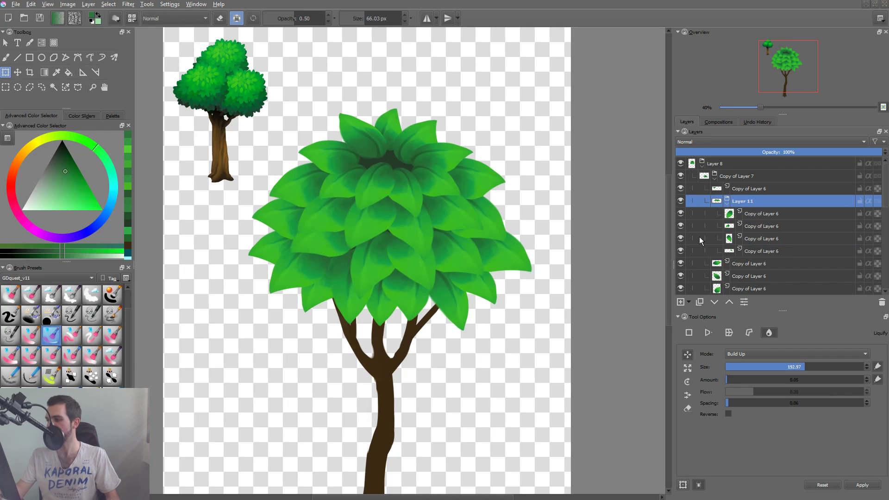
pyautogui.hotkey('ctrl', 'pageup')
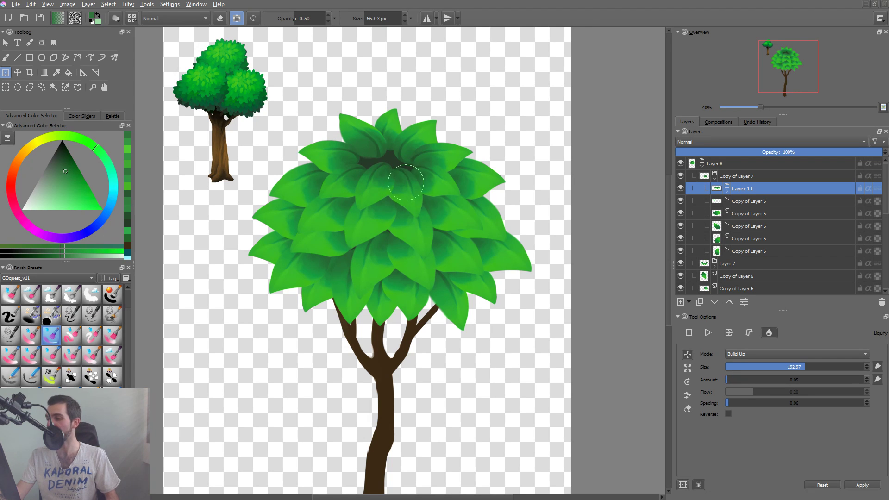
# Enlarge the front leaf group slightly with a free transform, keeping it centered on the crown.
pyautogui.click(689, 332)
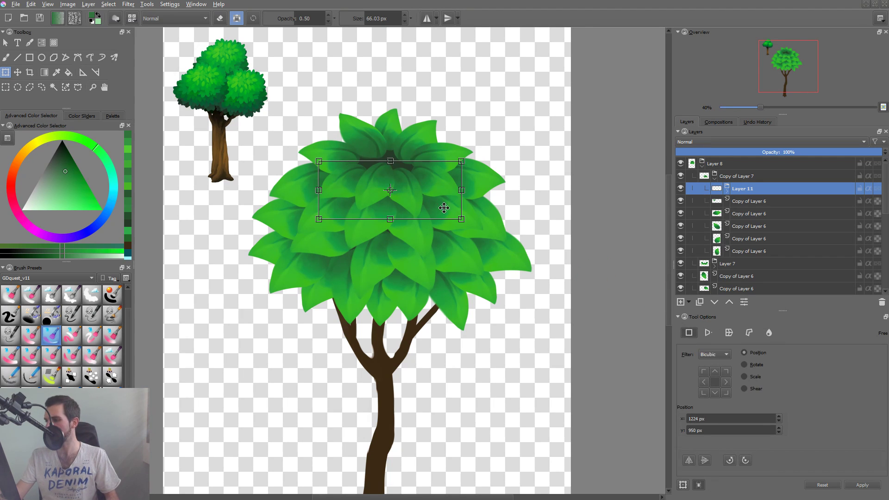
pyautogui.moveTo(455, 219); pyautogui.dragTo(462, 224)
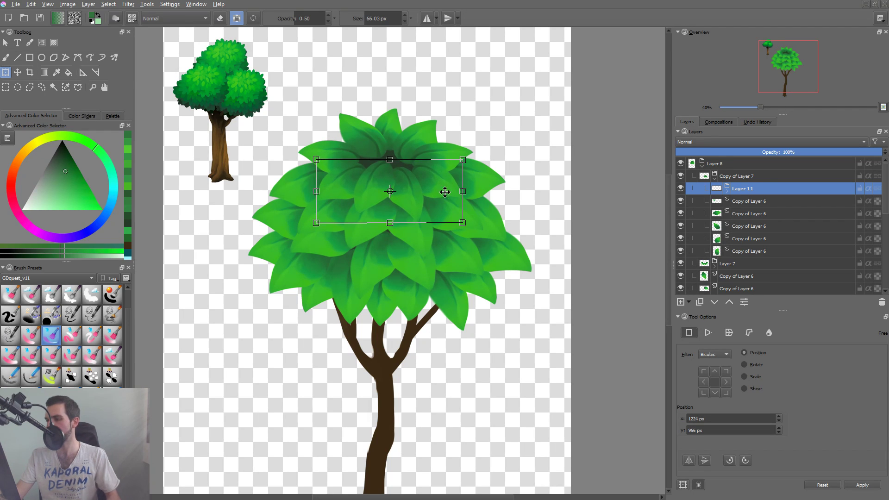
pyautogui.press('Return')
# Move the upper right and upper left side leaves inward toward the crown's center, and nudge the front-left leaf inward too.
pyautogui.click(454, 149)
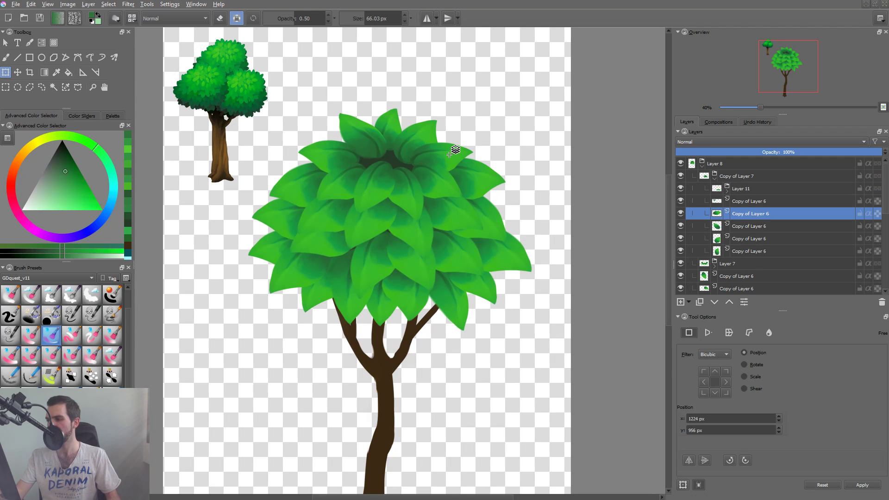
pyautogui.press('t')
pyautogui.moveTo(451, 151); pyautogui.dragTo(441, 152)
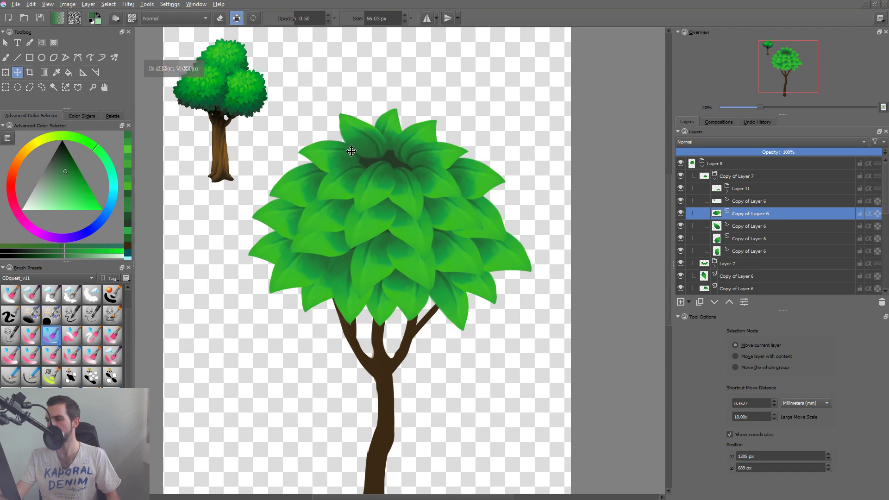
pyautogui.moveTo(342, 147); pyautogui.dragTo(359, 153)
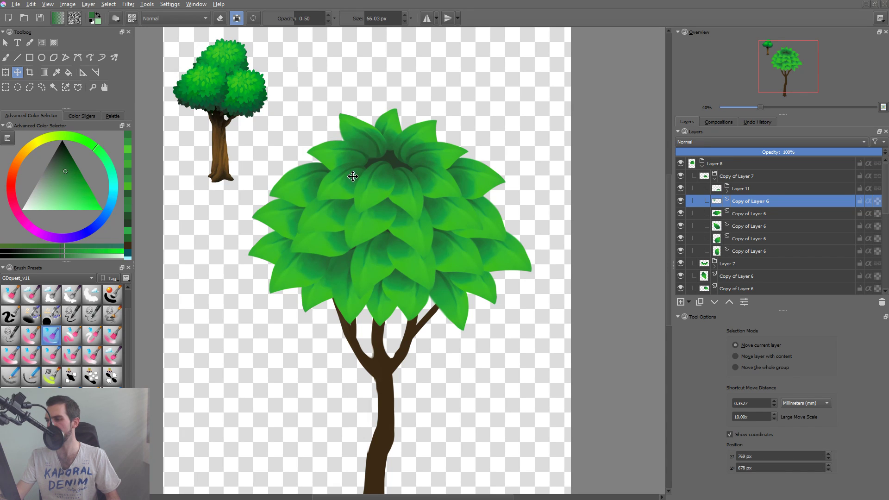
pyautogui.click(359, 170)
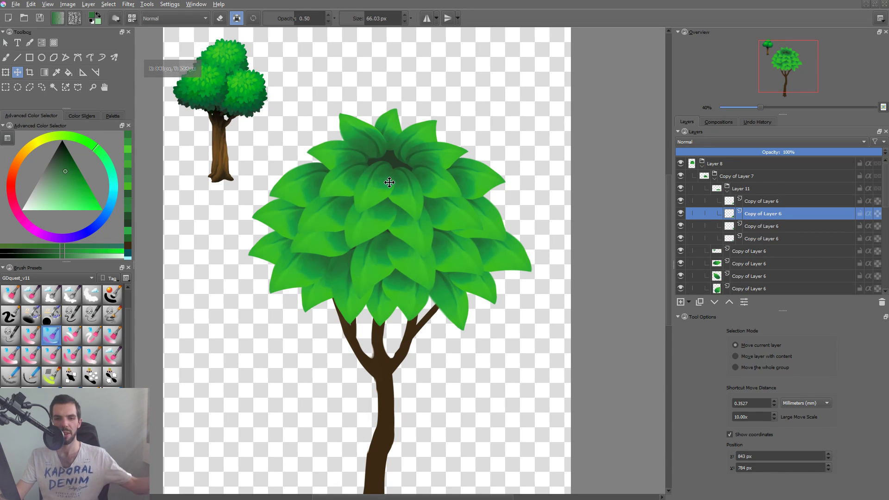
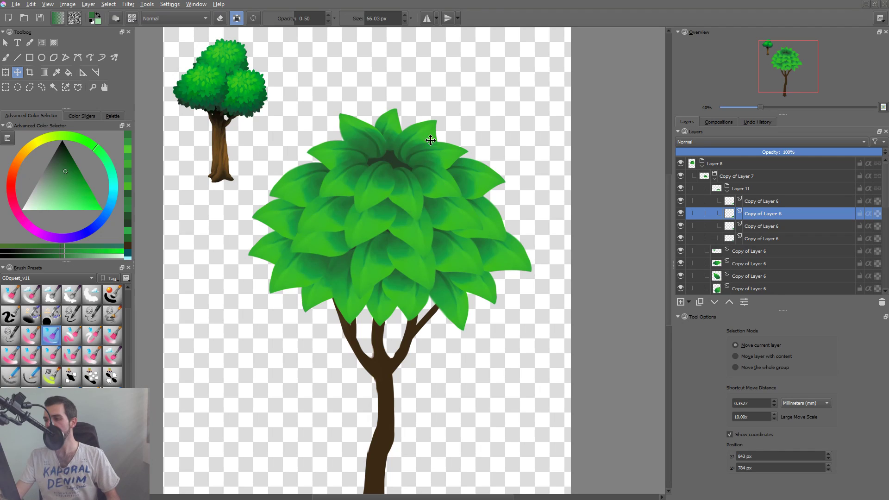
# Duplicate the upper right leaf at the crown's top, and rotate, shrink and move the copy inward beside the dark center gap.
pyautogui.click(424, 154)
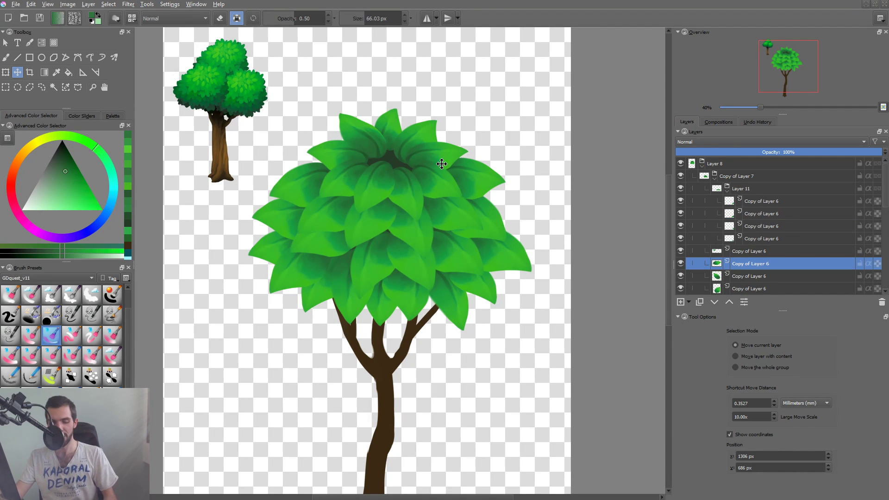
pyautogui.hotkey('ctrl', 't')
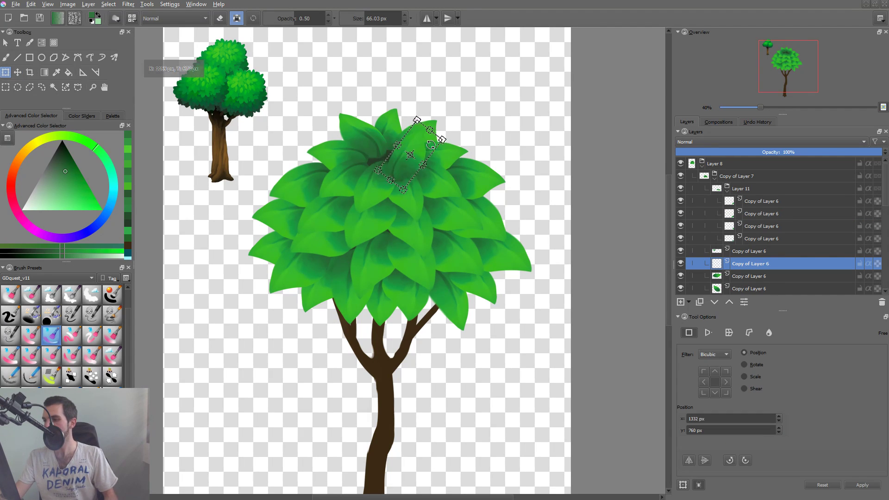
pyautogui.moveTo(445, 139); pyautogui.dragTo(434, 161)
pyautogui.press('Return')
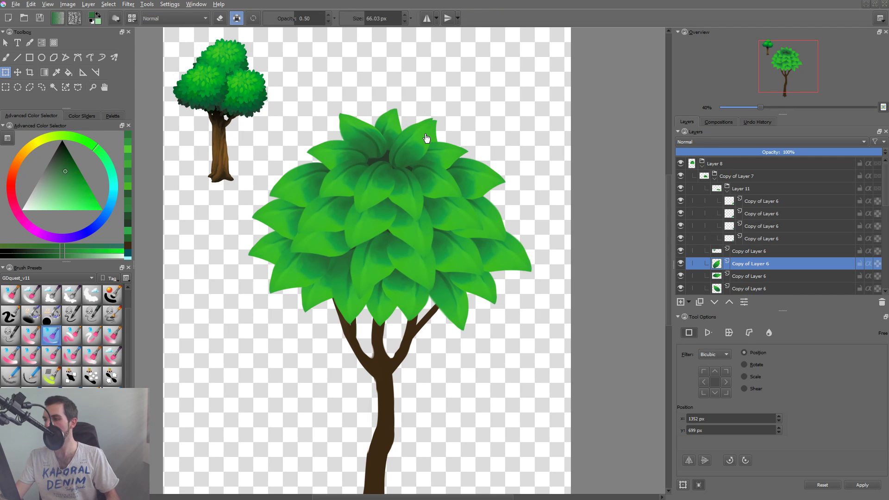
pyautogui.click(424, 144)
pyautogui.moveTo(431, 143); pyautogui.dragTo(419, 143)
pyautogui.moveTo(473, 155); pyautogui.dragTo(470, 173)
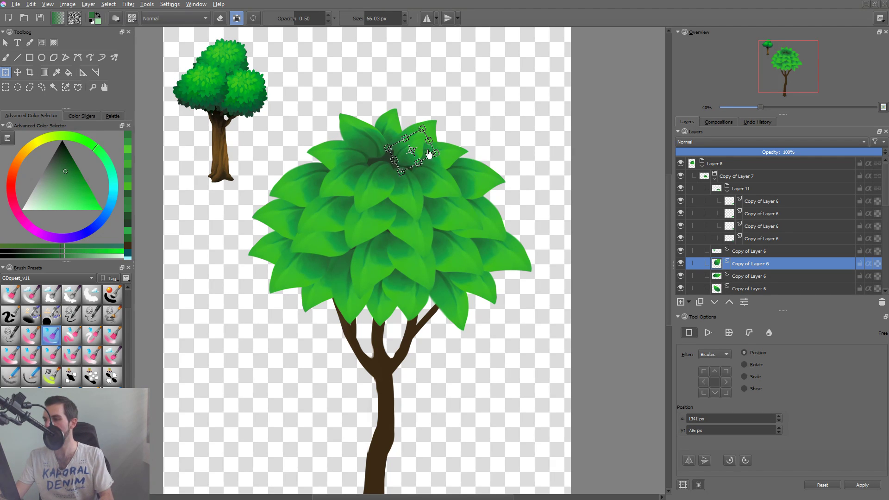
pyautogui.press('Return')
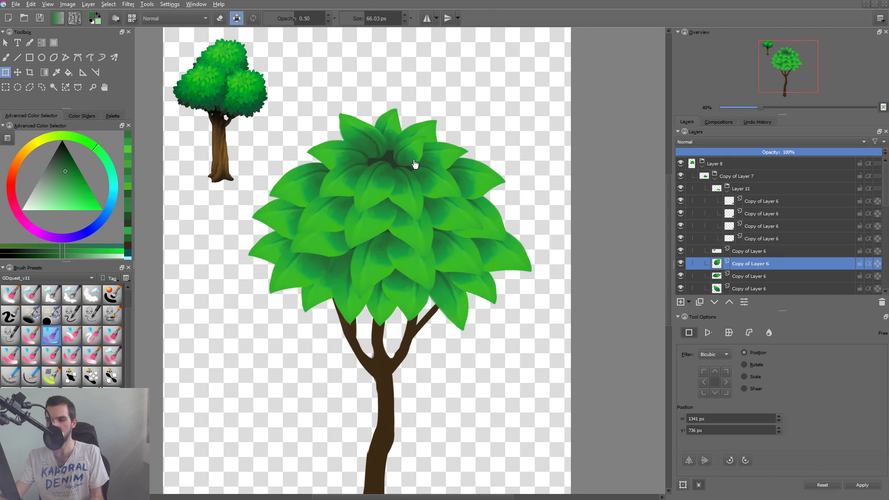
# Duplicate the small inner leaf, mirror the copy horizontally, place it on the left of the center gap, and raise its layer one position.
pyautogui.hotkey('ctrl', 'j')
pyautogui.press('t')
pyautogui.moveTo(414, 151)
pyautogui.mouseDown()
pyautogui.moveTo(356, 139)
pyautogui.moveTo(411, 164)
pyautogui.mouseUp()
pyautogui.hotkey('ctrl', 't')
pyautogui.click(688, 464)
pyautogui.press('Return')
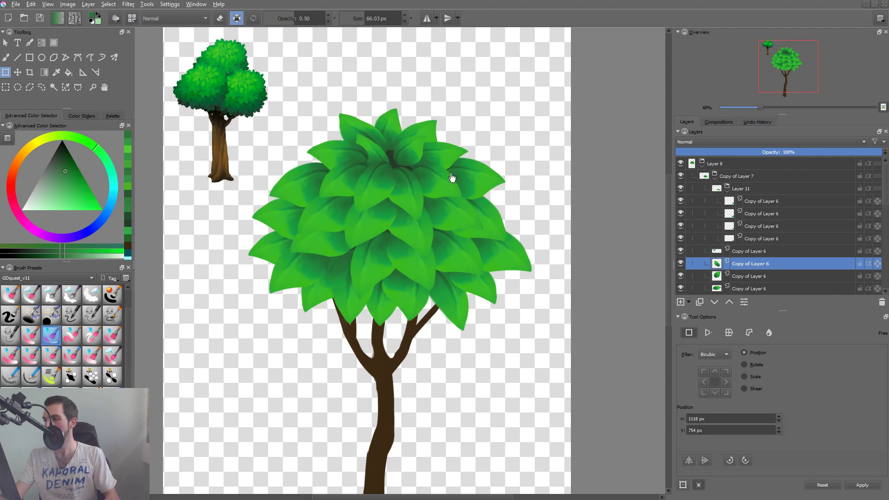
pyautogui.press('t')
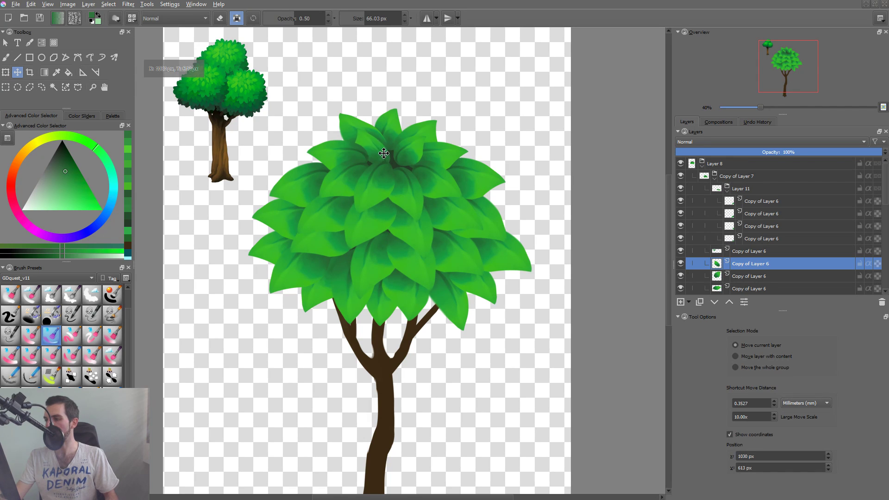
pyautogui.hotkey('ctrl', 'pageup')
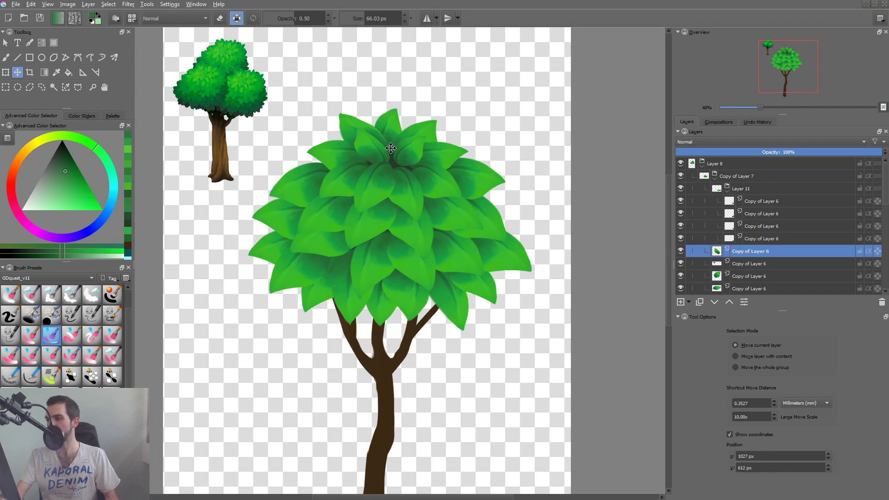
# Reshape the small left inner leaf with Liquify, using a brush size of 243.59.
pyautogui.hotkey('ctrl', 't')
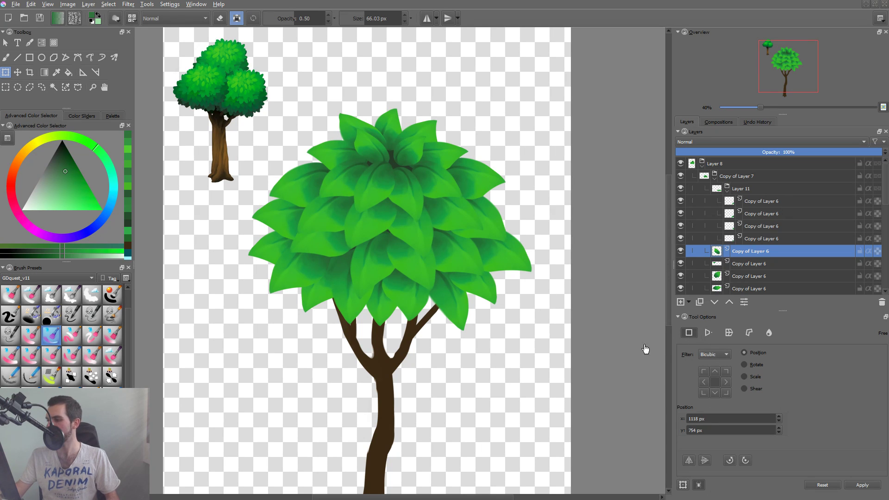
pyautogui.click(768, 334)
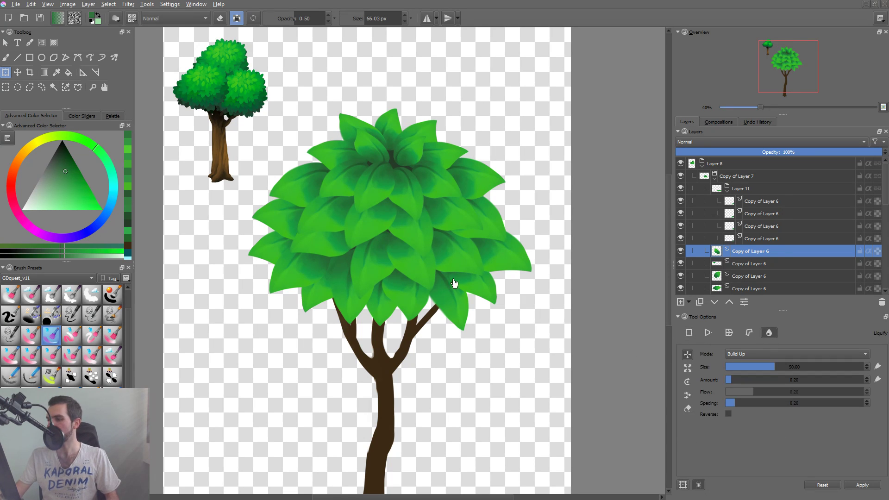
pyautogui.click(361, 153)
pyautogui.moveTo(354, 155)
pyautogui.keyDown('shift'); pyautogui.mouseDown()
pyautogui.moveTo(373, 155)
pyautogui.moveTo(356, 161)
pyautogui.moveTo(363, 166)
pyautogui.moveTo(358, 130)
pyautogui.moveTo(356, 149)
pyautogui.mouseUp(); pyautogui.keyUp('shift')
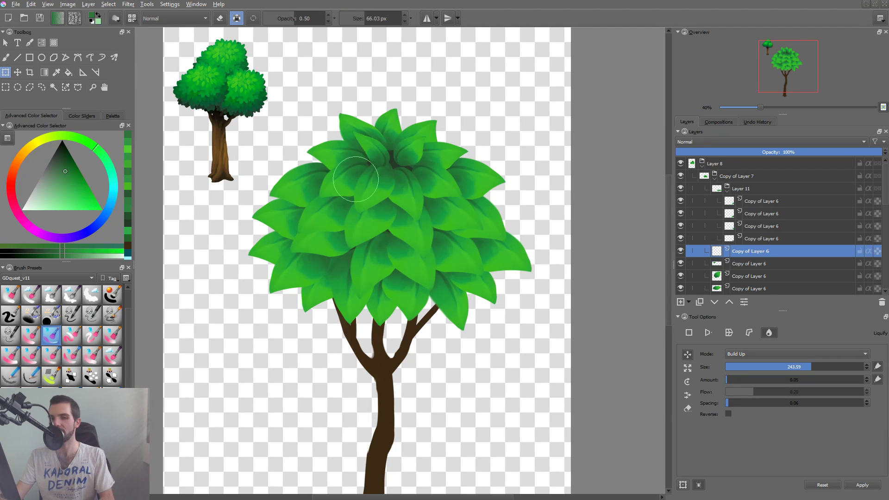
pyautogui.press('Return')
# Nudge the small left inner leaf and rotate it slightly counterclockwise with a free transform.
pyautogui.press('t')
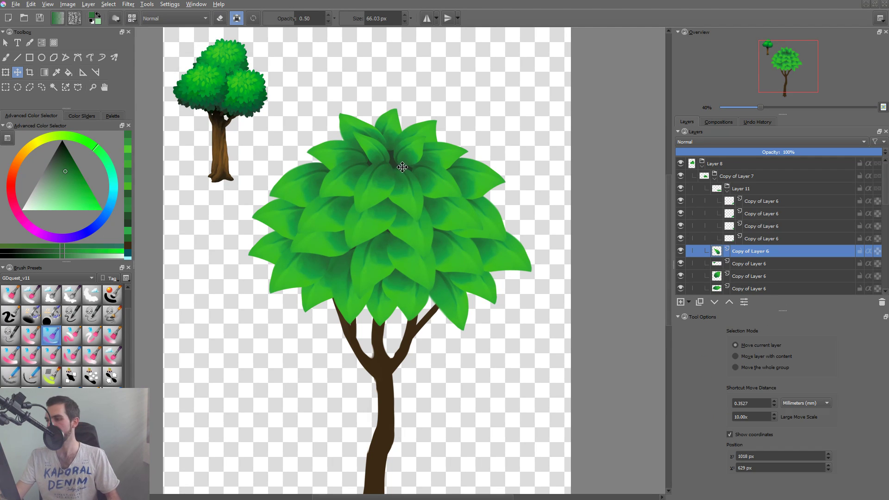
pyautogui.moveTo(380, 153); pyautogui.dragTo(377, 152)
pyautogui.hotkey('ctrl', 't')
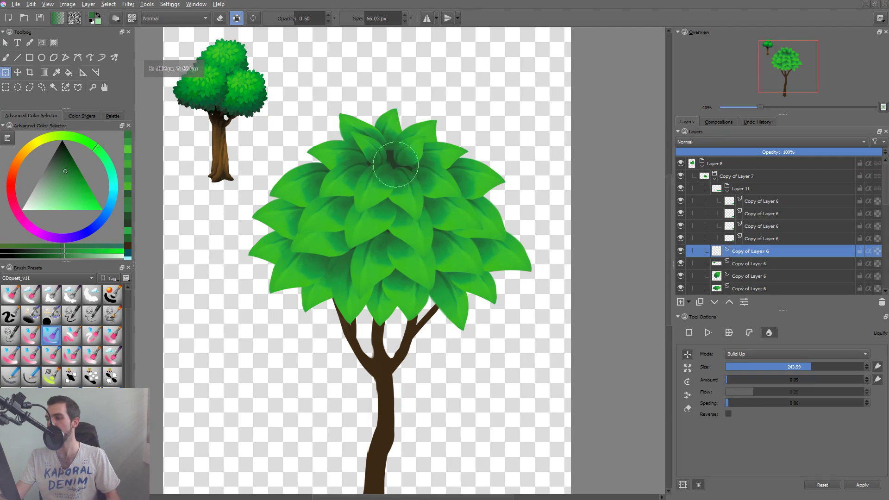
pyautogui.click(688, 332)
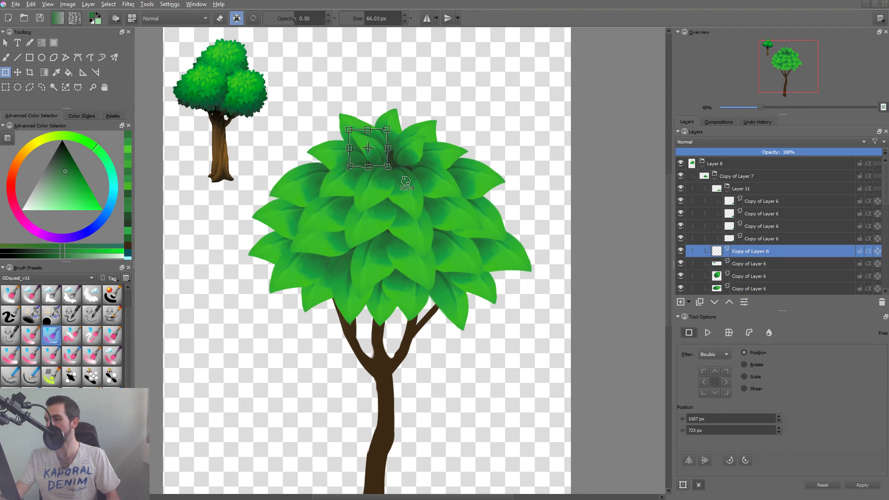
pyautogui.press('Return')
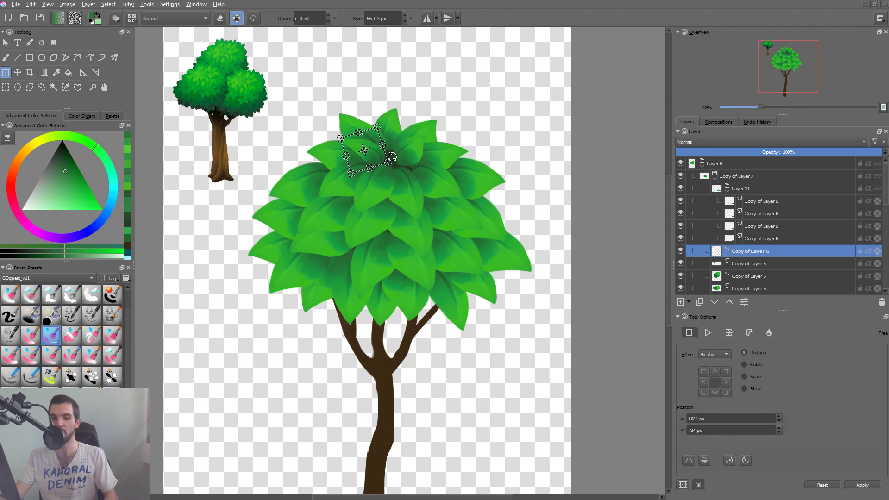
# Refine the small right inner leaf with Liquify, and rotate it clockwise and shift it slightly outward with a free transform.
pyautogui.click(418, 143)
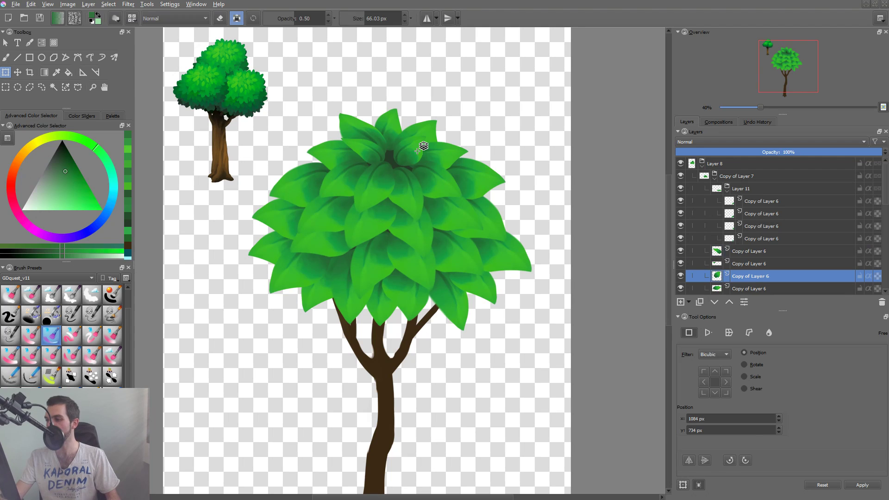
pyautogui.click(769, 333)
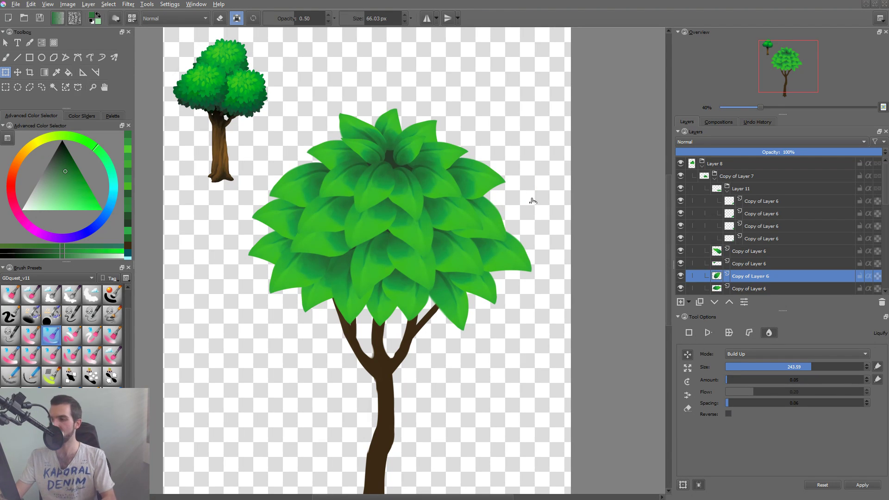
pyautogui.press('t')
pyautogui.hotkey('ctrl', 't')
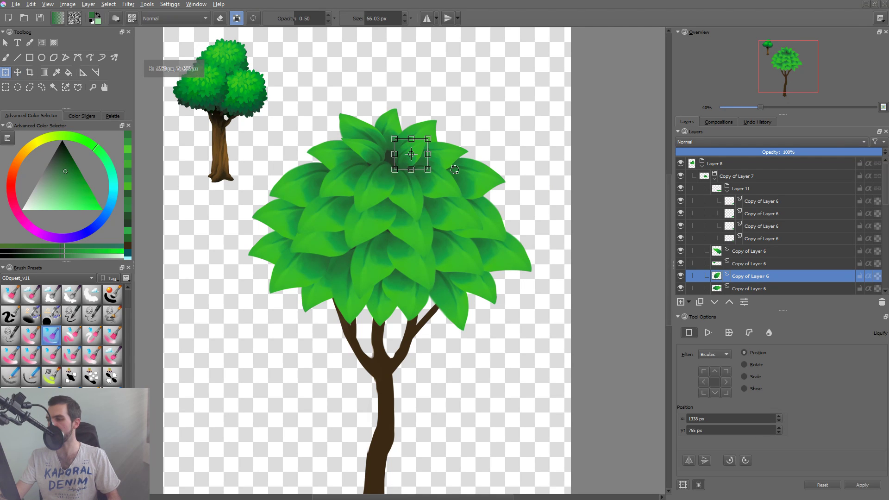
pyautogui.moveTo(425, 155)
pyautogui.mouseDown()
pyautogui.moveTo(425, 181)
pyautogui.moveTo(421, 162)
pyautogui.mouseUp()
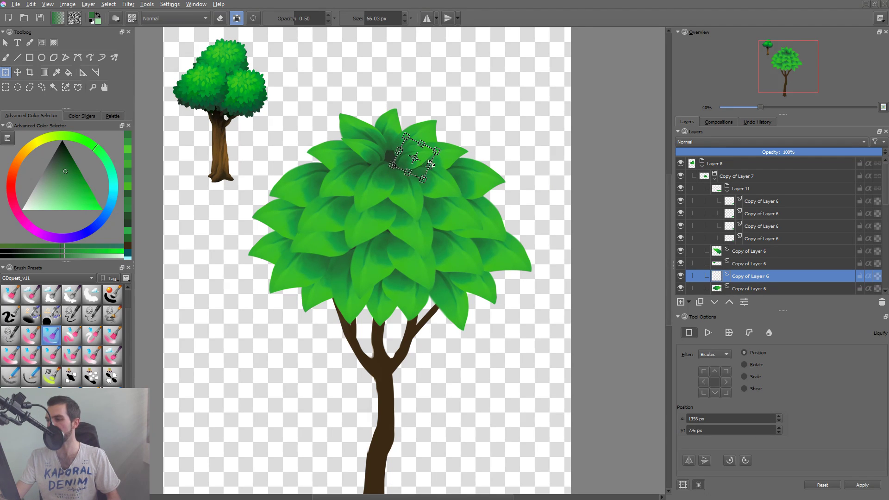
pyautogui.press('Return')
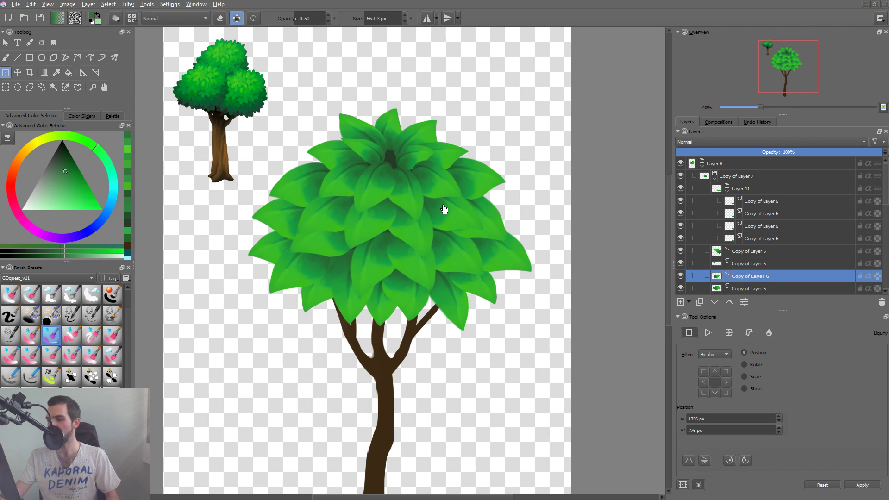
# Raise the small right inner leaf's layer to the top of the Copy of Layer 7 group, above Layer 11.
pyautogui.hotkey('ctrl', 'pageup')
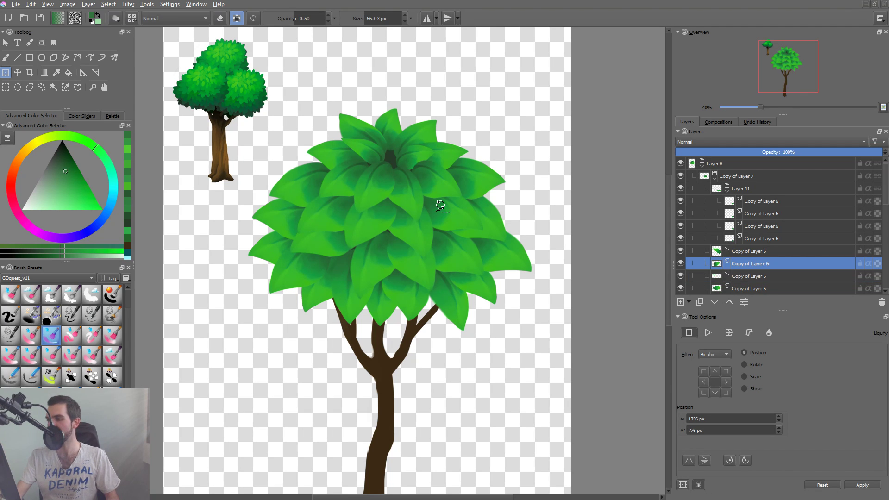
pyautogui.hotkey('ctrl', 'pageup')
pyautogui.hotkey('ctrl', 'pageup')
pyautogui.hotkey('ctrl', 'pageup')
pyautogui.hotkey('ctrl', 'pageup')
pyautogui.hotkey('ctrl', 'pageup')
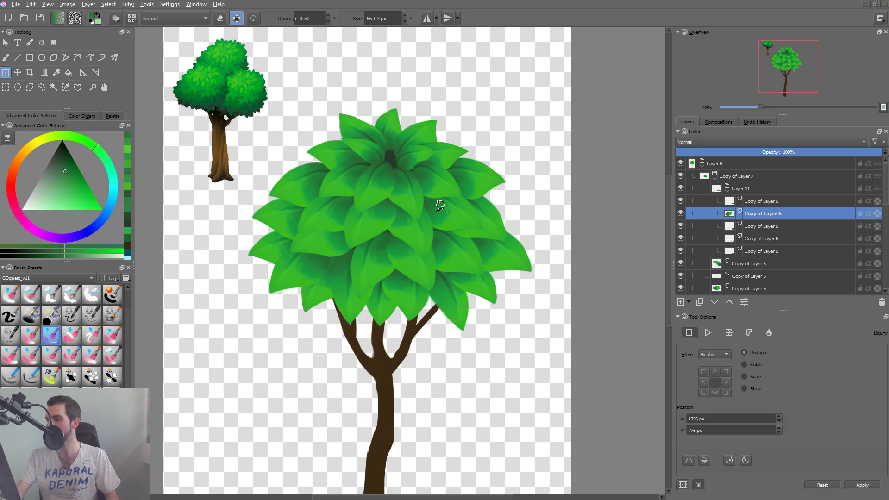
pyautogui.hotkey('ctrl', 'pageup')
pyautogui.hotkey('ctrl', 'pageup')
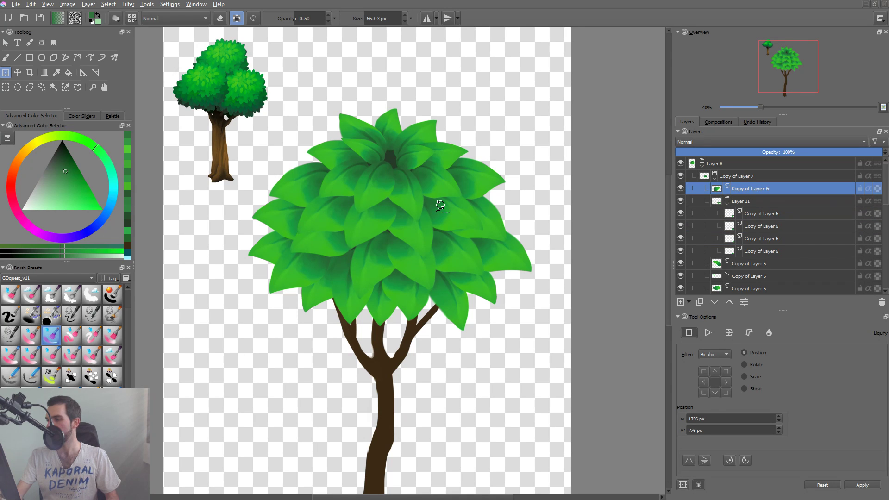
pyautogui.hotkey('ctrl', 'pagedown')
pyautogui.hotkey('ctrl', 'pageup')
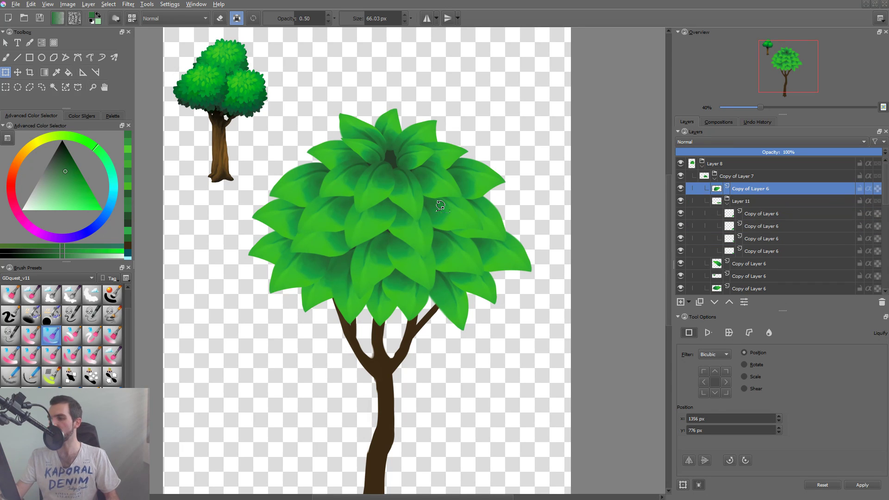
# Duplicate the small left inner leaf, and move and rotate the copy upright behind the crown's center gap.
pyautogui.click(376, 150)
pyautogui.press('t')
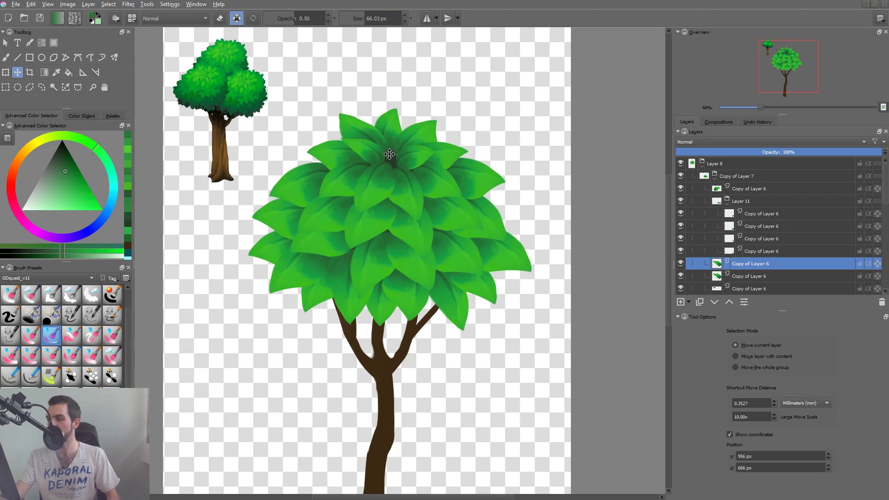
pyautogui.moveTo(391, 156); pyautogui.dragTo(404, 152)
pyautogui.hotkey('ctrl', 't')
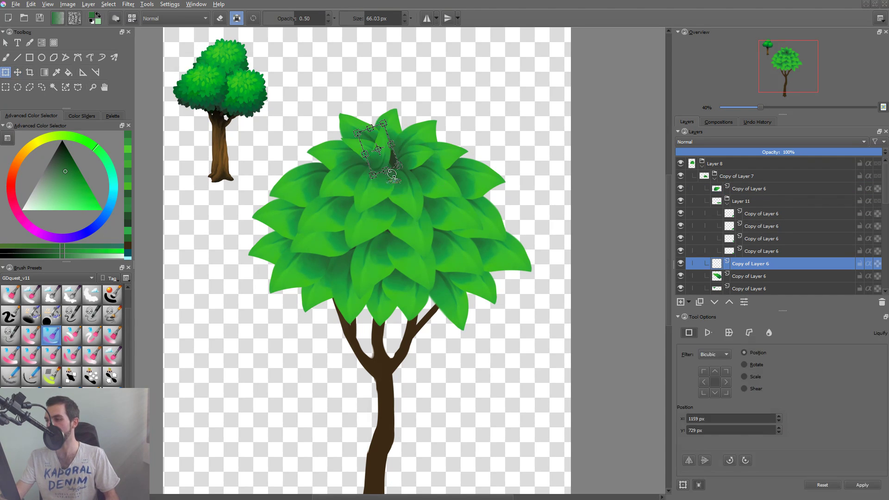
pyautogui.moveTo(437, 156)
pyautogui.mouseDown()
pyautogui.moveTo(427, 149)
pyautogui.moveTo(421, 171)
pyautogui.moveTo(429, 145)
pyautogui.mouseUp()
pyautogui.press('Return')
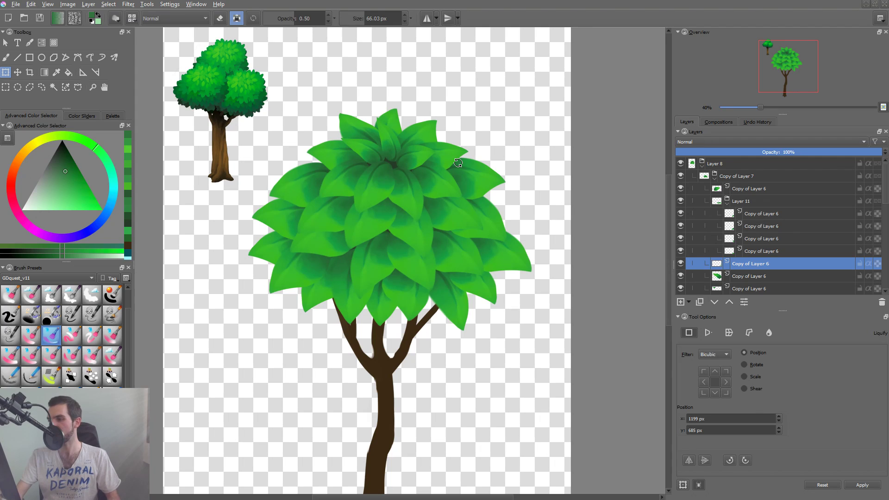
# Shrink the upright center leaf, lower it into the gap and adjust its rotation with a free transform.
pyautogui.click(395, 147)
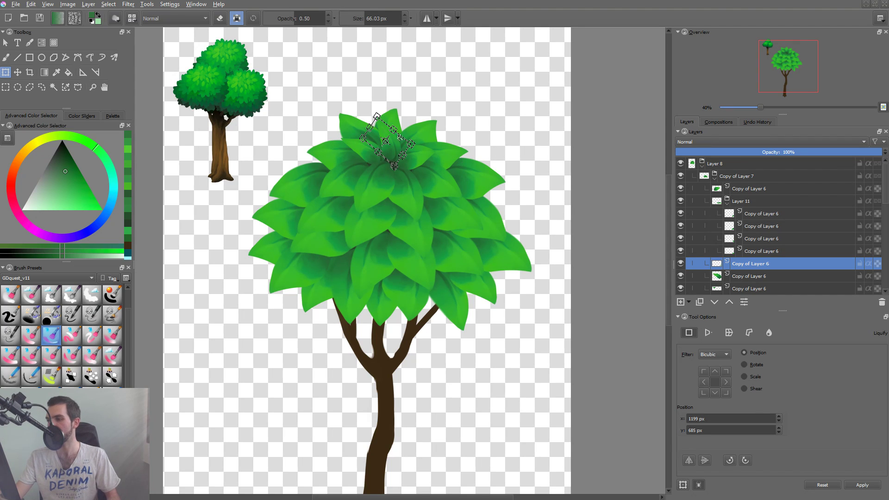
pyautogui.moveTo(378, 116); pyautogui.dragTo(372, 154)
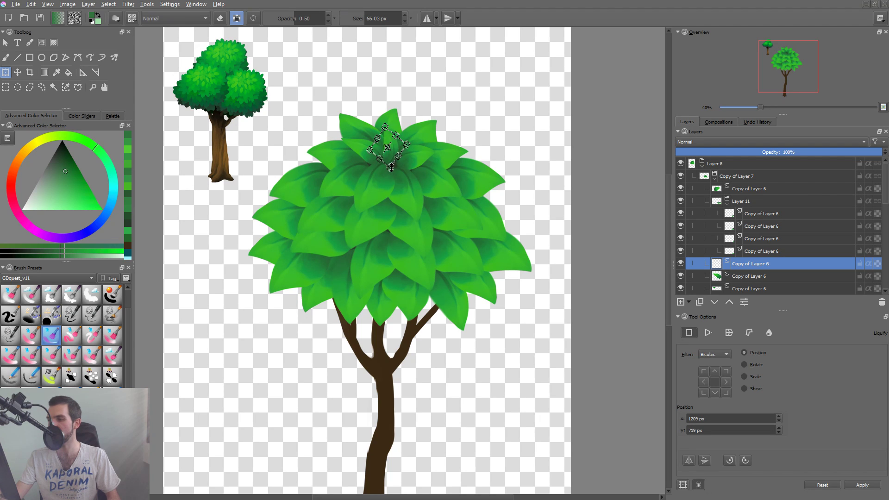
pyautogui.moveTo(426, 172); pyautogui.dragTo(423, 177)
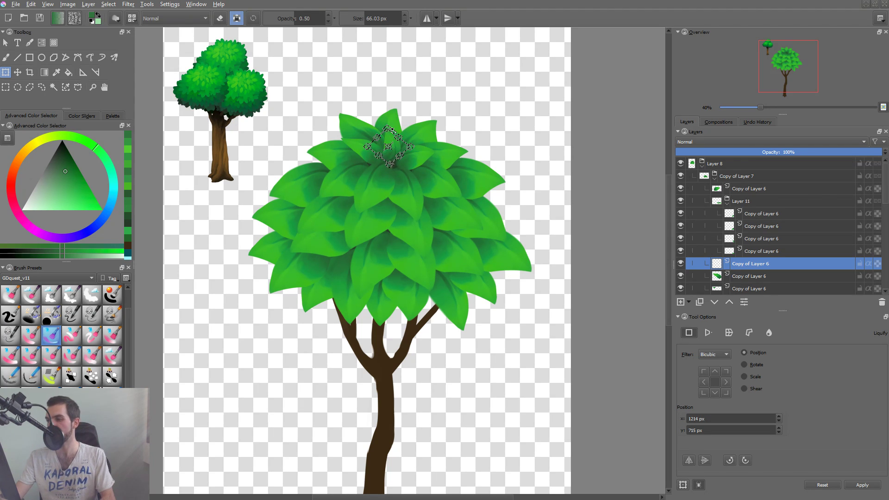
pyautogui.press('Return')
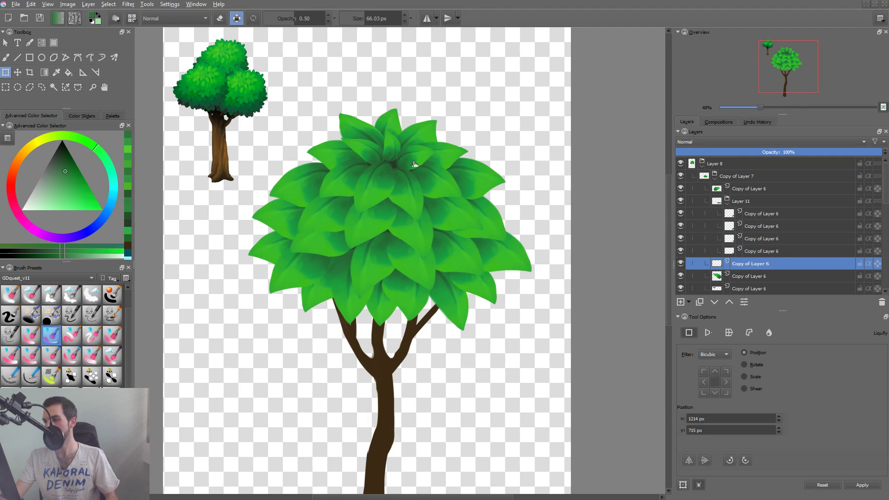
# Duplicate the small right inner leaf, rotate the copy to point down, move it to the crown's center and shrink it with a free transform.
pyautogui.press('r')
pyautogui.click(419, 156)
pyautogui.hotkey('ctrl', 'j')
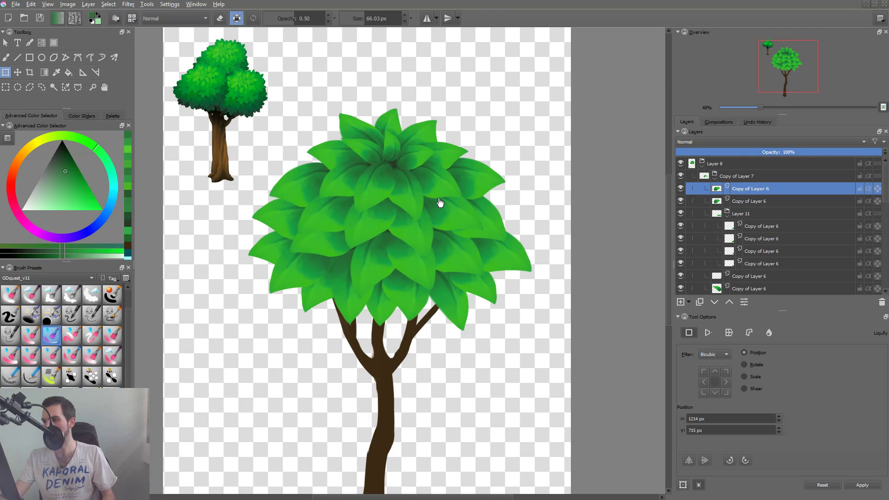
pyautogui.click(421, 161)
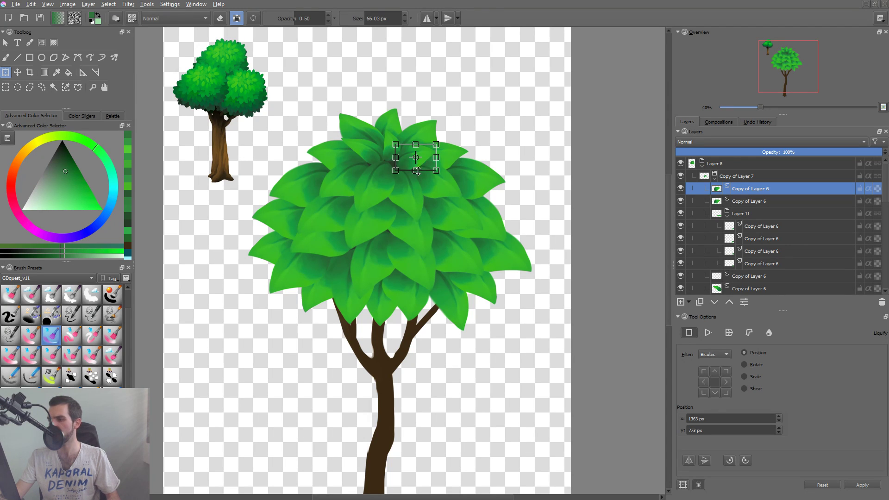
pyautogui.moveTo(426, 158); pyautogui.dragTo(388, 243)
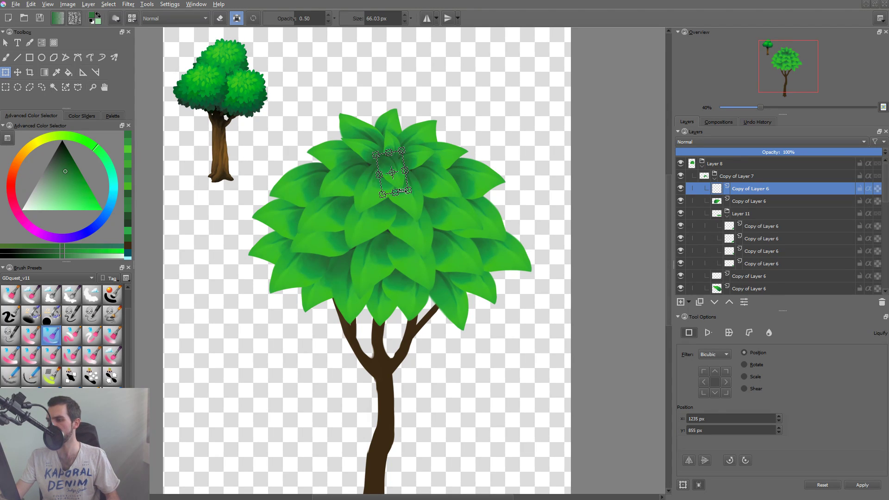
pyautogui.moveTo(382, 195); pyautogui.dragTo(404, 208)
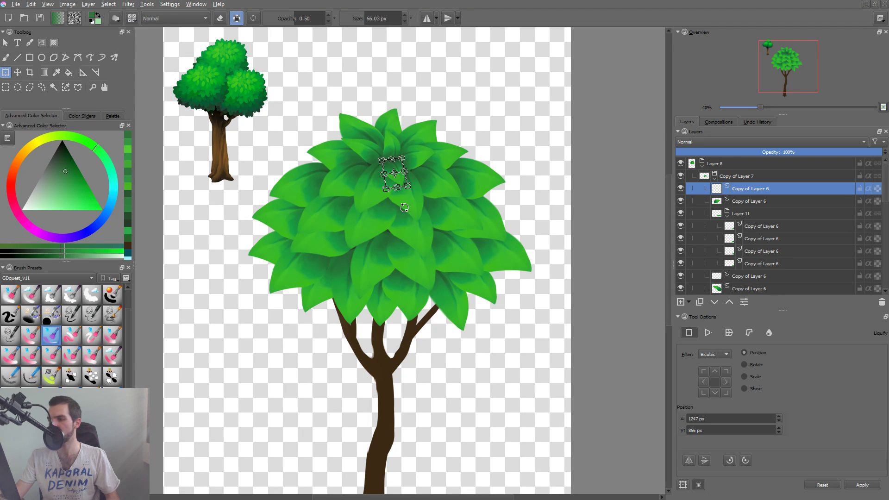
pyautogui.press('Return')
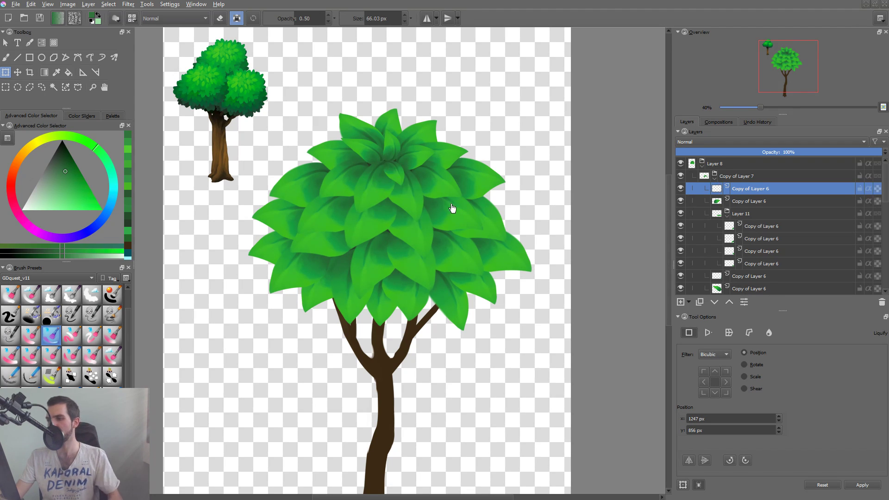
# Duplicate the tiny downward center leaf, and rotate and shift the copy to the left side of the crown's center.
pyautogui.scroll(-4, 454, 187)
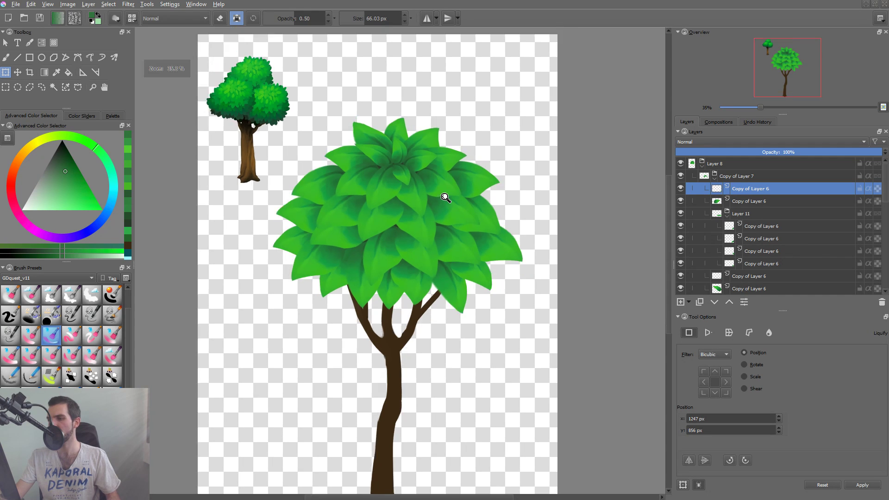
pyautogui.scroll(2, 425, 181)
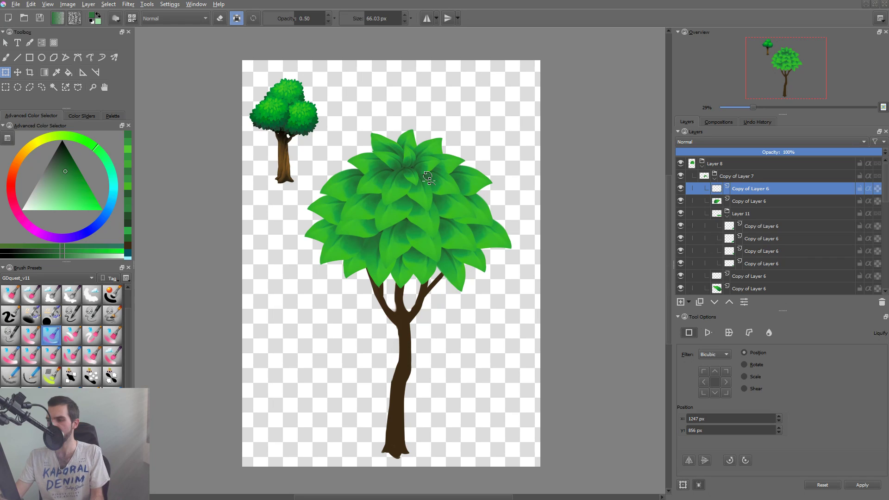
pyautogui.hotkey('ctrl', 'j')
pyautogui.press('t')
pyautogui.hotkey('ctrl', 't')
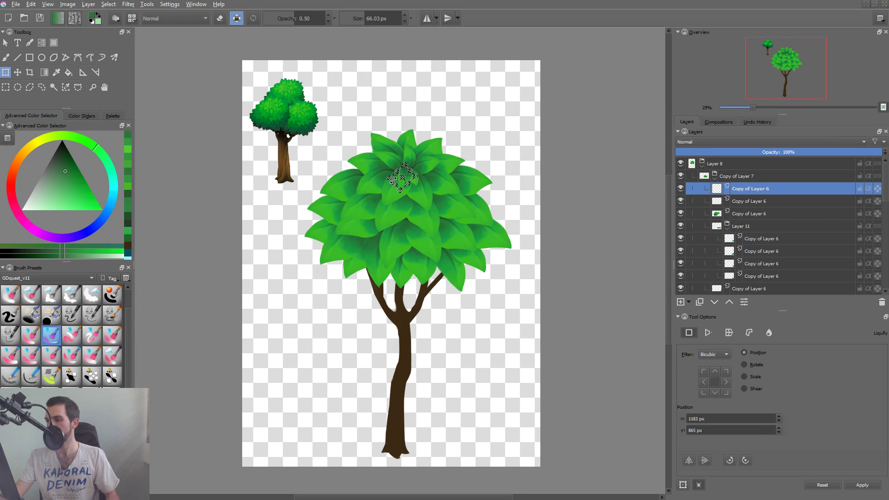
pyautogui.scroll(4, 403, 177)
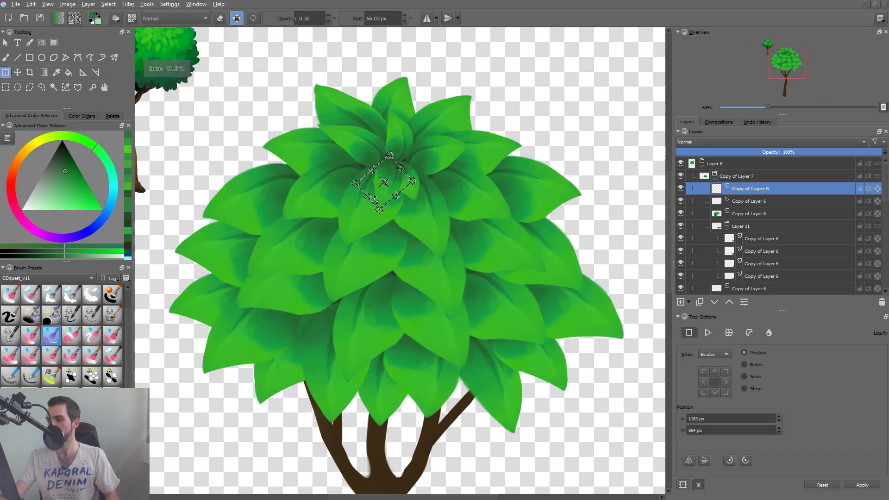
pyautogui.moveTo(375, 200); pyautogui.dragTo(403, 196)
pyautogui.press('Return')
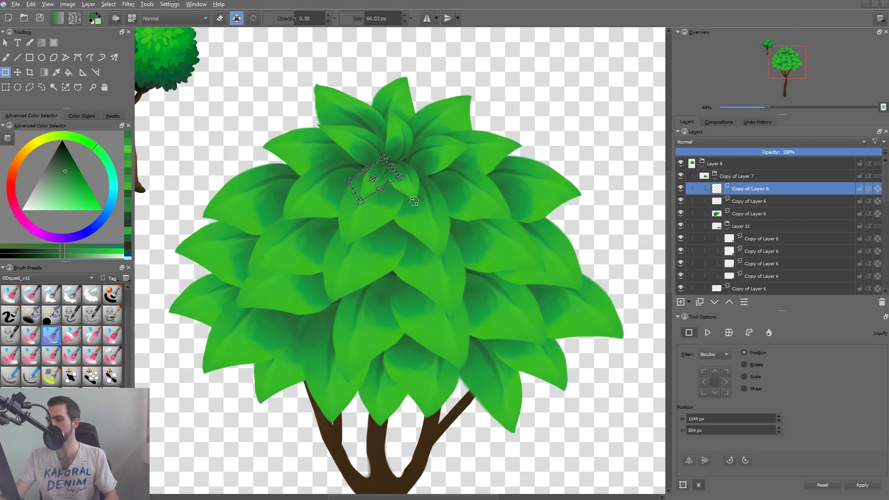
pyautogui.moveTo(468, 192); pyautogui.dragTo(440, 219)
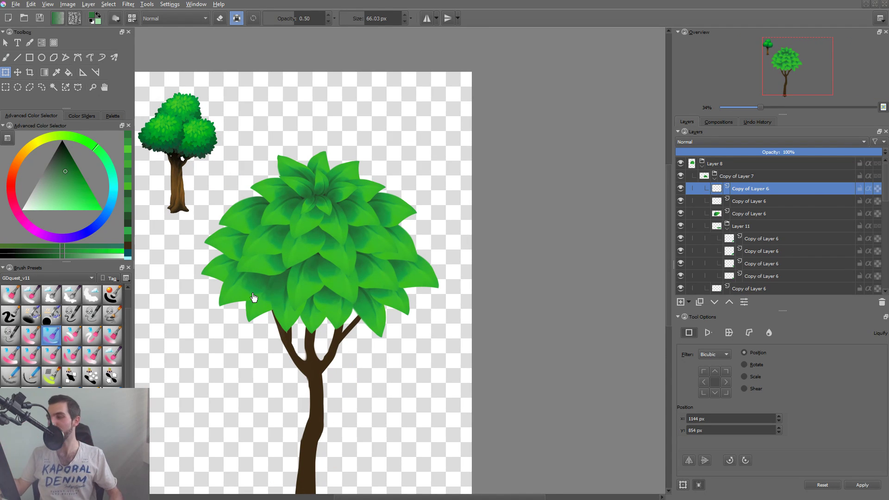
# Collapse the Copy of Layer 7 group and toggle its visibility to compare the crown with and without its top leaves.
pyautogui.click(704, 180)
pyautogui.click(680, 176)
pyautogui.click(680, 177)
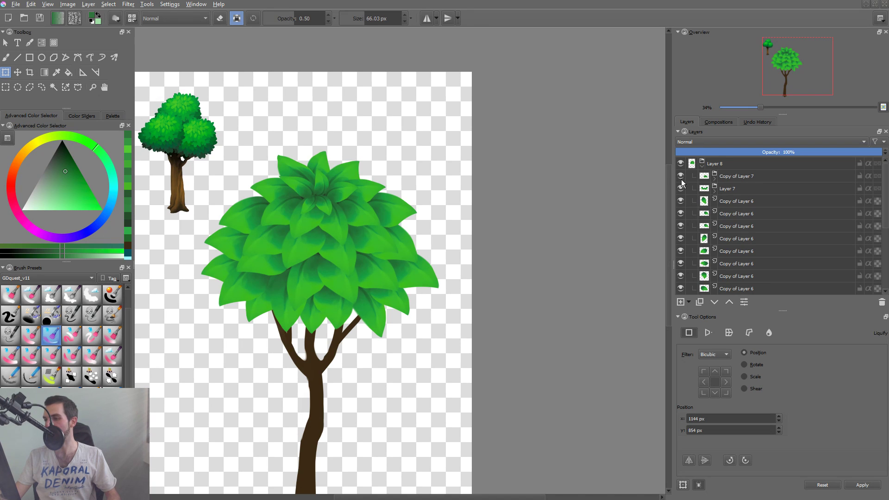
pyautogui.click(681, 178)
pyautogui.click(680, 177)
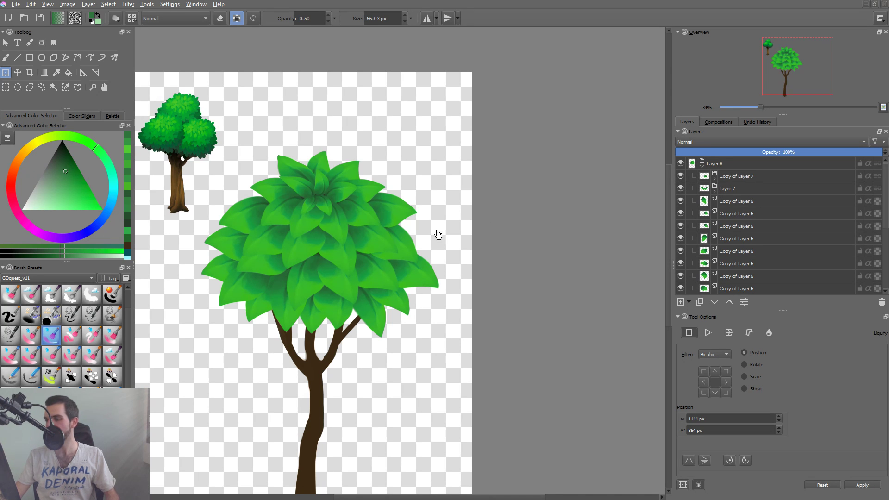
pyautogui.moveTo(355, 222); pyautogui.dragTo(337, 245)
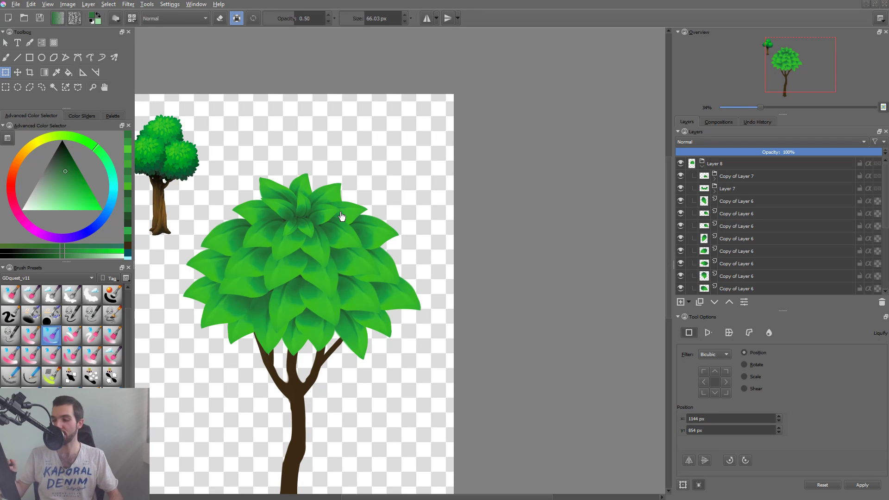
pyautogui.moveTo(338, 246); pyautogui.dragTo(332, 256)
# Group the five small inner leaves at the crown's center, then collapse and hide the new group.
pyautogui.click(286, 229)
pyautogui.keyDown('shift'); pyautogui.click(306, 232); pyautogui.keyUp('shift')
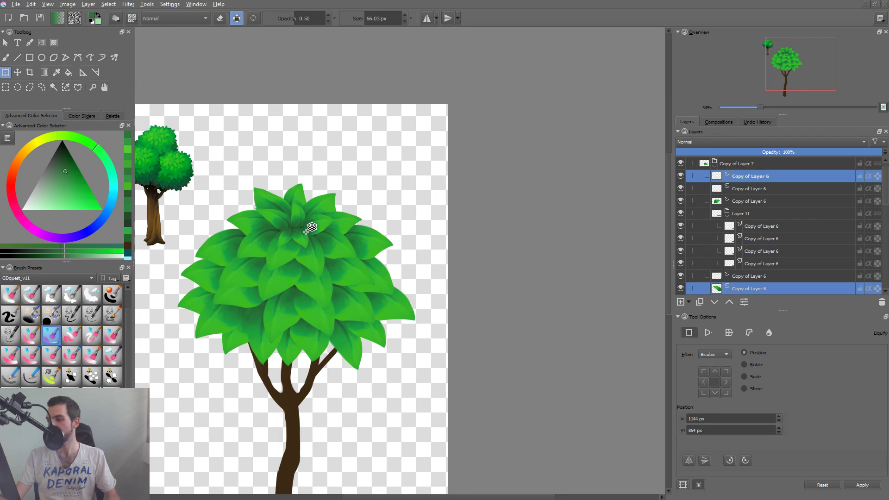
pyautogui.keyDown('shift'); pyautogui.click(297, 220); pyautogui.keyUp('shift')
pyautogui.keyDown('shift'); pyautogui.click(318, 222); pyautogui.keyUp('shift')
pyautogui.keyDown('shift'); pyautogui.click(311, 248); pyautogui.keyUp('shift')
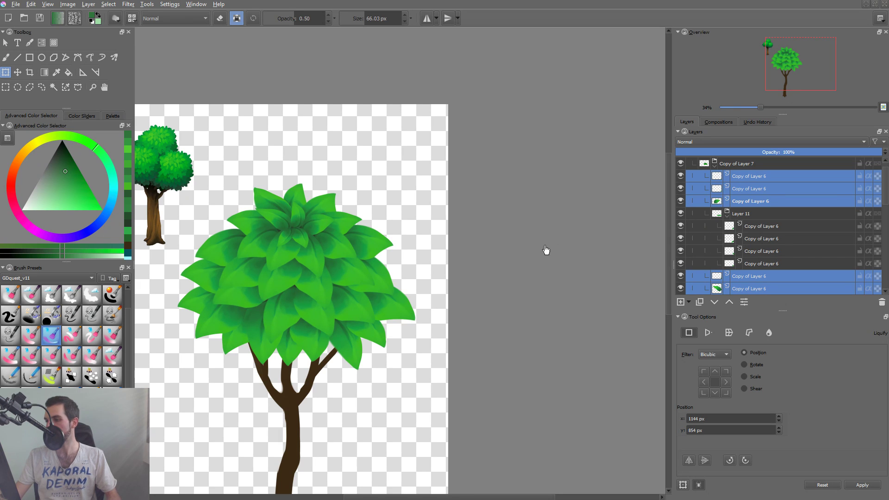
pyautogui.hotkey('ctrl', 'g')
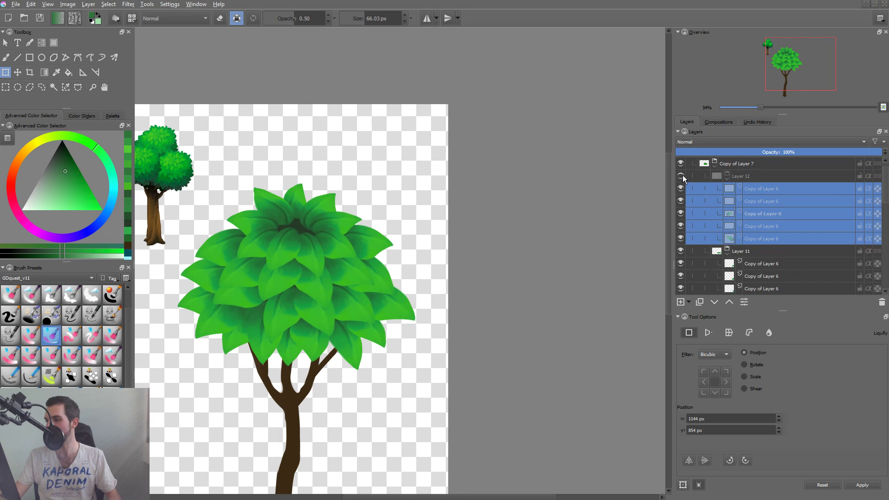
pyautogui.click(727, 179)
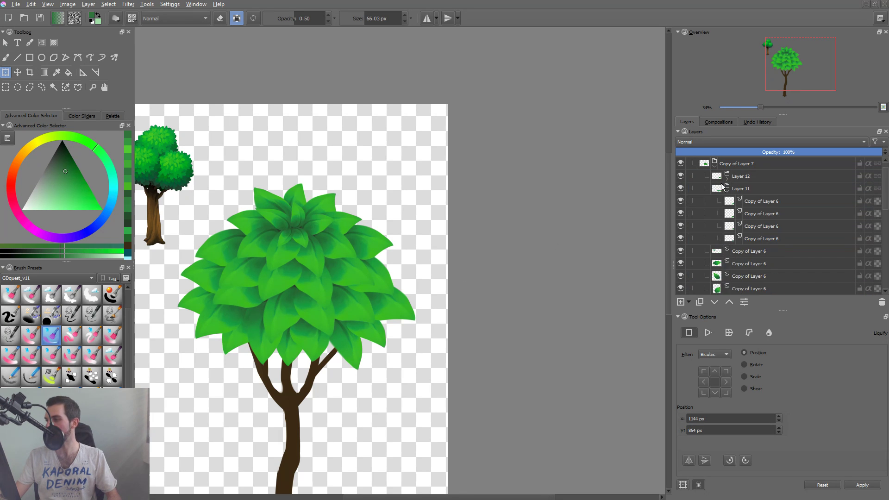
pyautogui.click(681, 177)
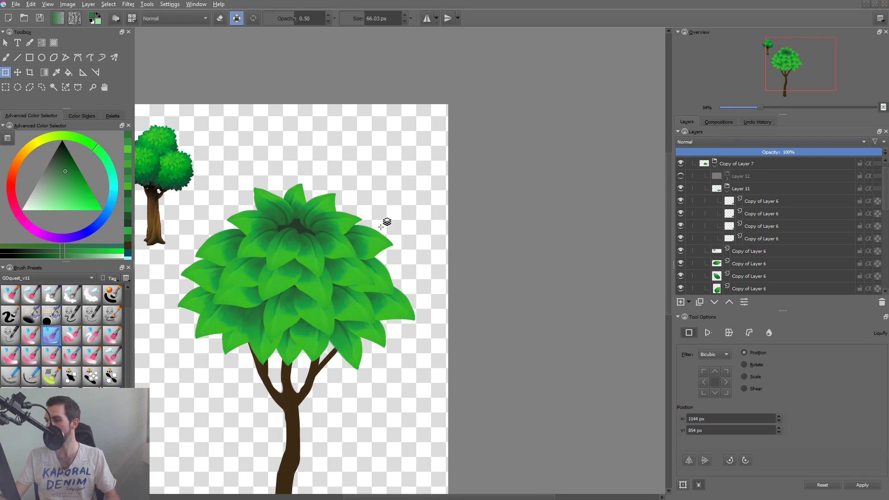
# Select the four side leaves around the crown's top ring and move them into the Layer 11 group.
pyautogui.keyDown('shift'); pyautogui.click(341, 223); pyautogui.keyUp('shift')
pyautogui.keyDown('shift'); pyautogui.click(326, 204); pyautogui.keyUp('shift')
pyautogui.keyDown('shift'); pyautogui.click(279, 204); pyautogui.keyUp('shift')
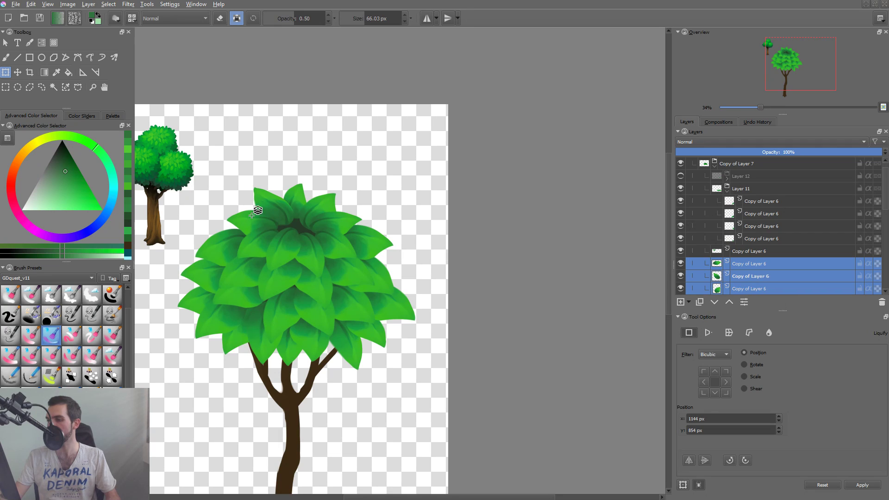
pyautogui.keyDown('shift'); pyautogui.click(252, 214); pyautogui.keyUp('shift')
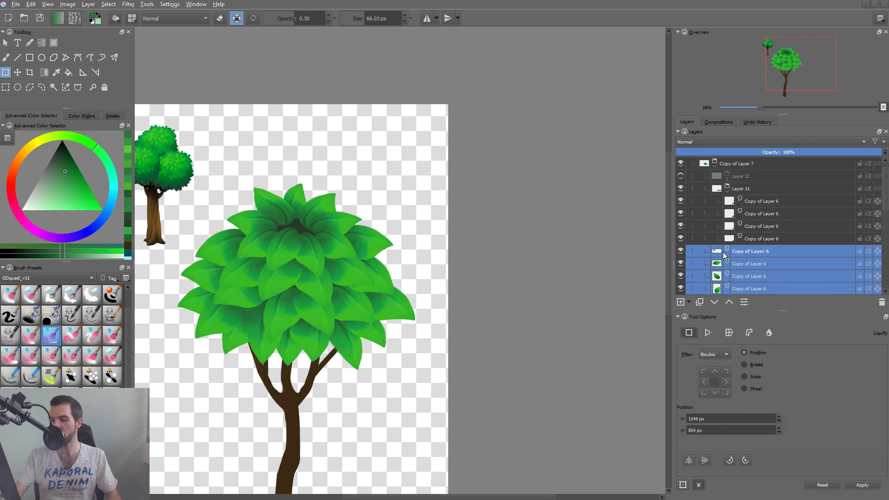
pyautogui.hotkey('ctrl', 'pageup')
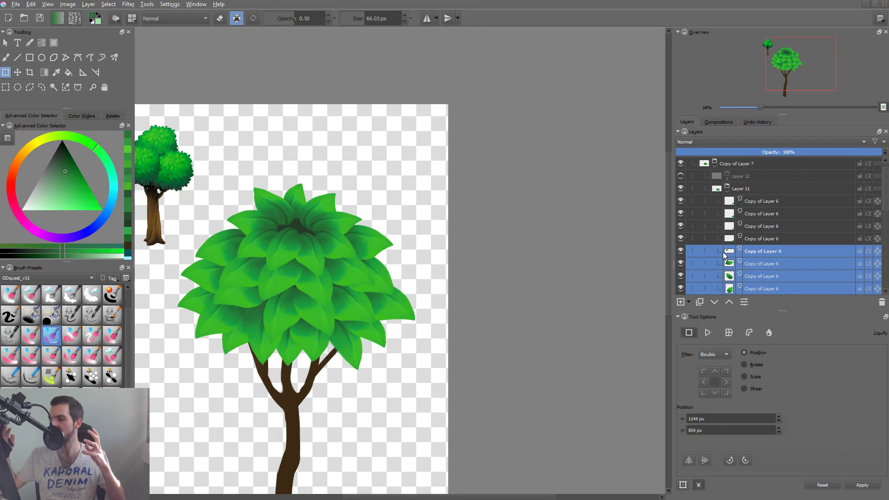
# Toggle the Layer 11 group to check its contents, and move the remaining upright top leaf into it.
pyautogui.click(728, 192)
pyautogui.click(680, 189)
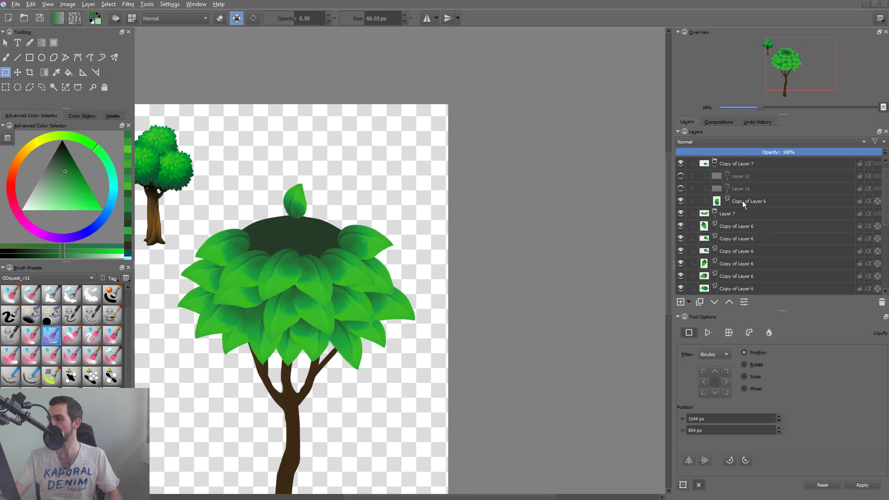
pyautogui.click(682, 191)
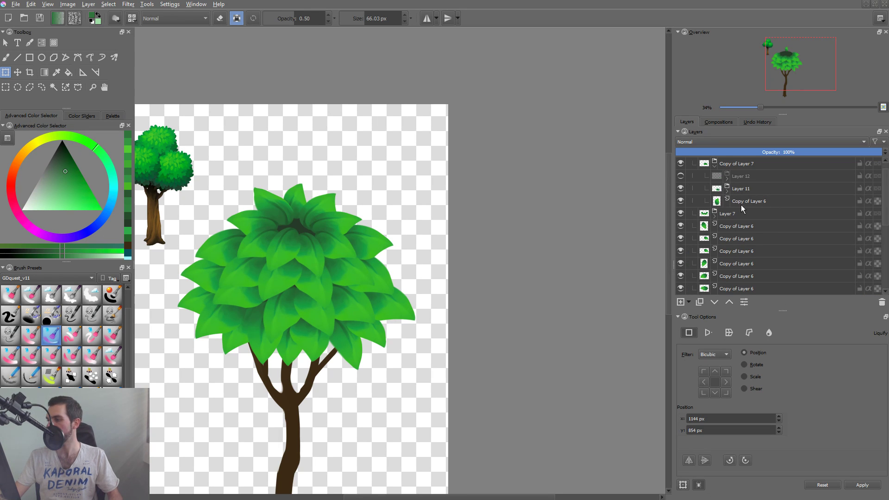
pyautogui.click(740, 213)
pyautogui.click(728, 191)
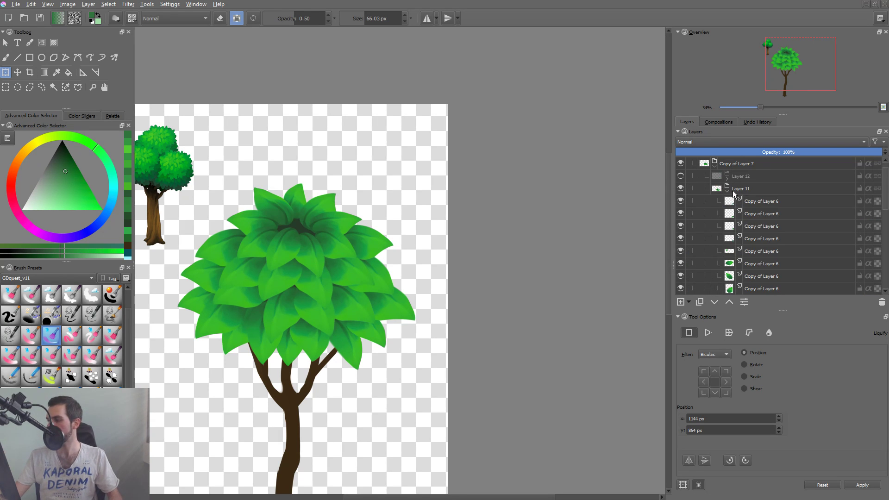
pyautogui.moveTo(885, 190); pyautogui.dragTo(883, 222)
pyautogui.click(759, 203)
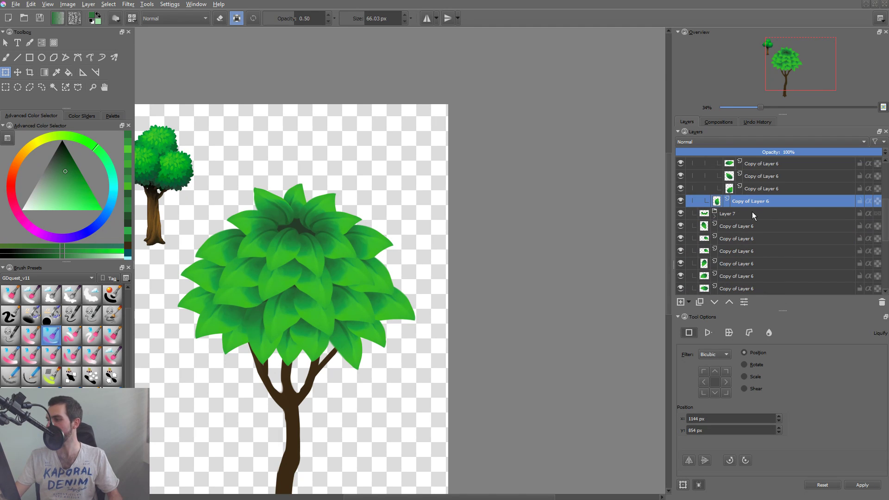
pyautogui.scroll(2, 752, 212)
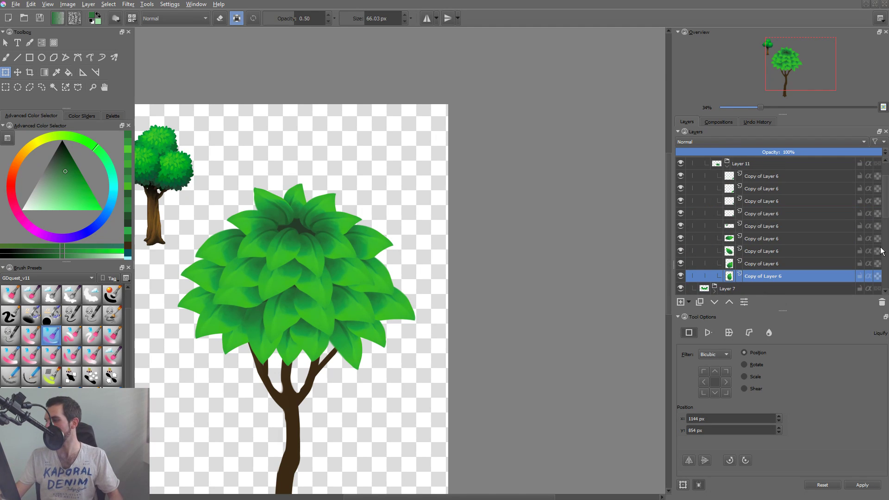
pyautogui.scroll(-1, 882, 227)
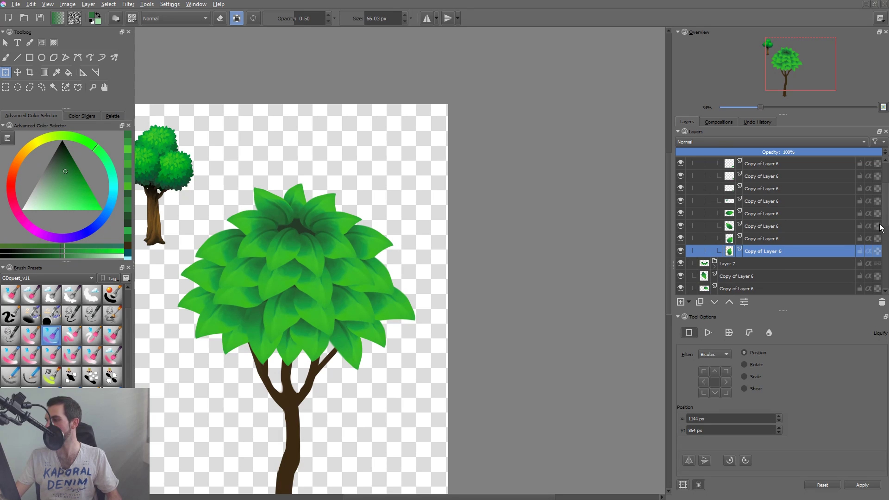
pyautogui.moveTo(885, 223); pyautogui.dragTo(886, 197)
pyautogui.click(727, 204)
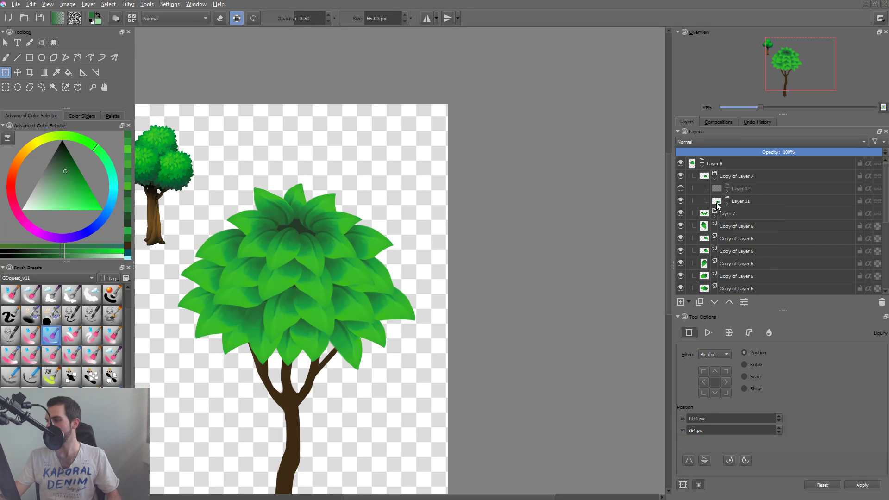
# Hide the Layer 11 and Layer 7 groups to expose the lower leaf rows.
pyautogui.click(681, 202)
pyautogui.click(680, 214)
pyautogui.click(679, 215)
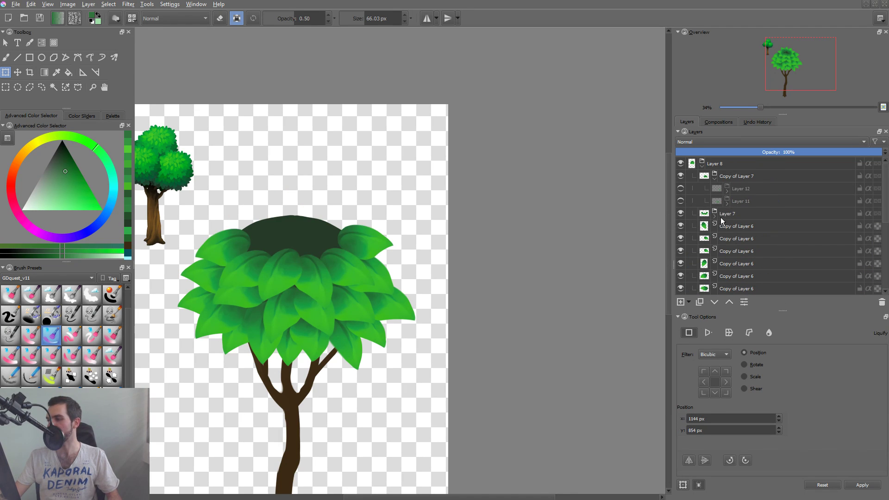
pyautogui.click(721, 216)
pyautogui.click(681, 213)
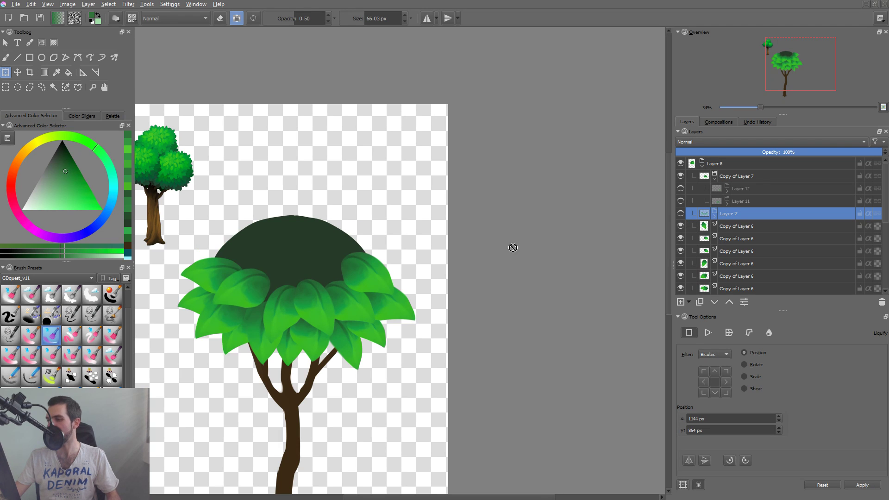
# Identify the leaves of the next row down and group their six Copy of Layer 6 layers directly below Layer 7.
pyautogui.moveTo(316, 298); pyautogui.dragTo(316, 301)
pyautogui.click(238, 290)
pyautogui.keyDown('shift'); pyautogui.click(283, 306); pyautogui.keyUp('shift')
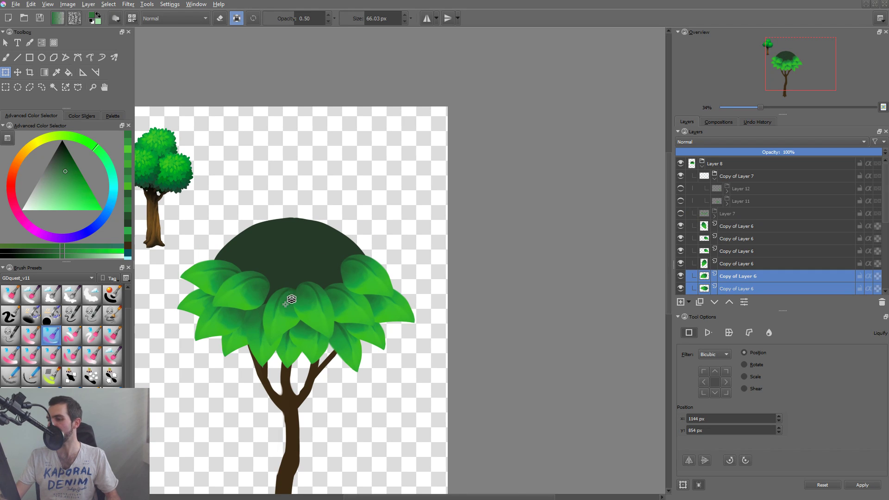
pyautogui.keyDown('shift'); pyautogui.click(311, 305); pyautogui.keyUp('shift')
pyautogui.keyDown('shift'); pyautogui.click(335, 298); pyautogui.keyUp('shift')
pyautogui.keyDown('shift'); pyautogui.click(399, 311); pyautogui.keyUp('shift')
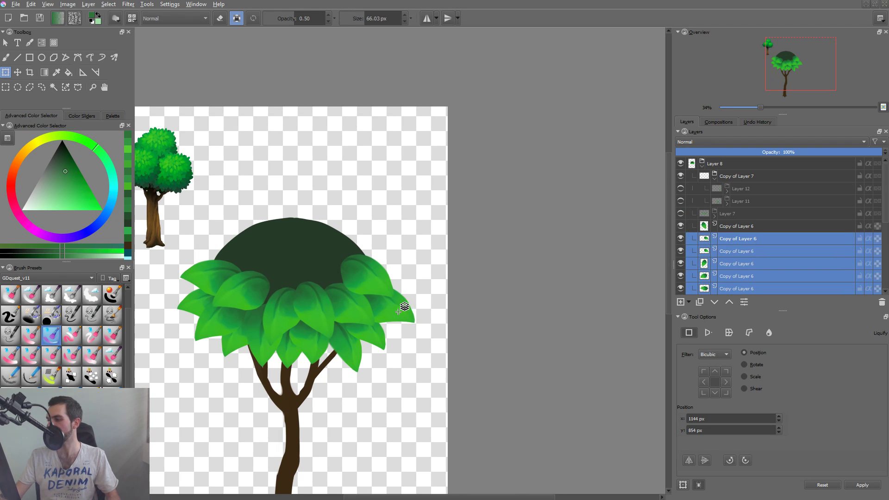
pyautogui.click(680, 227)
pyautogui.click(680, 228)
pyautogui.click(729, 229)
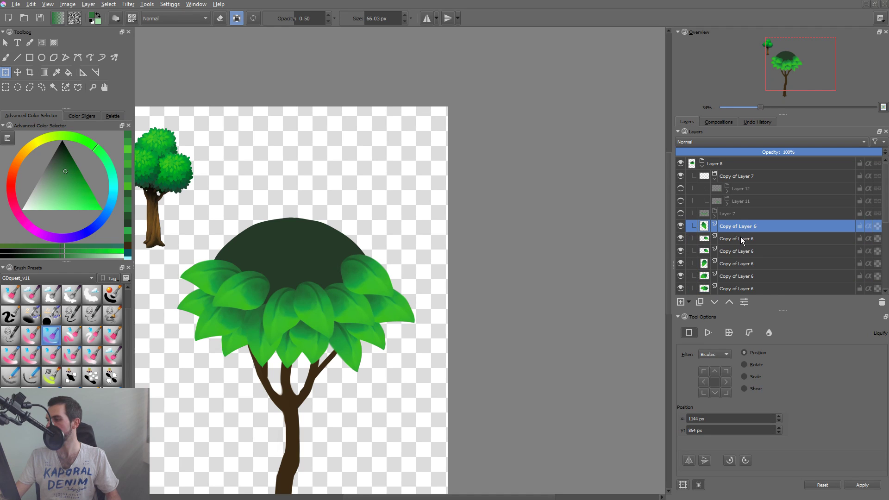
pyautogui.keyDown('shift'); pyautogui.click(744, 289); pyautogui.keyUp('shift')
pyautogui.hotkey('ctrl', 'g')
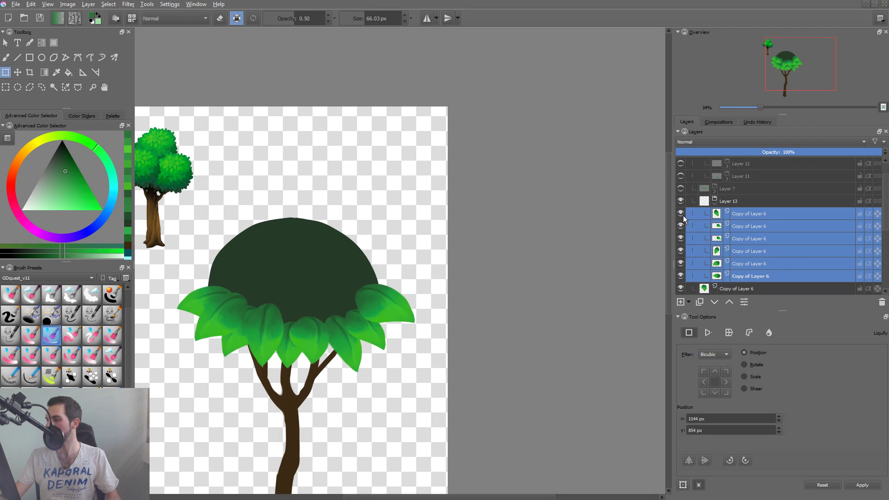
# Collapse and hide the Layer 13 group, and group the remaining eight Copy of Layer 6 layers together with Layer 6.
pyautogui.click(715, 205)
pyautogui.click(679, 204)
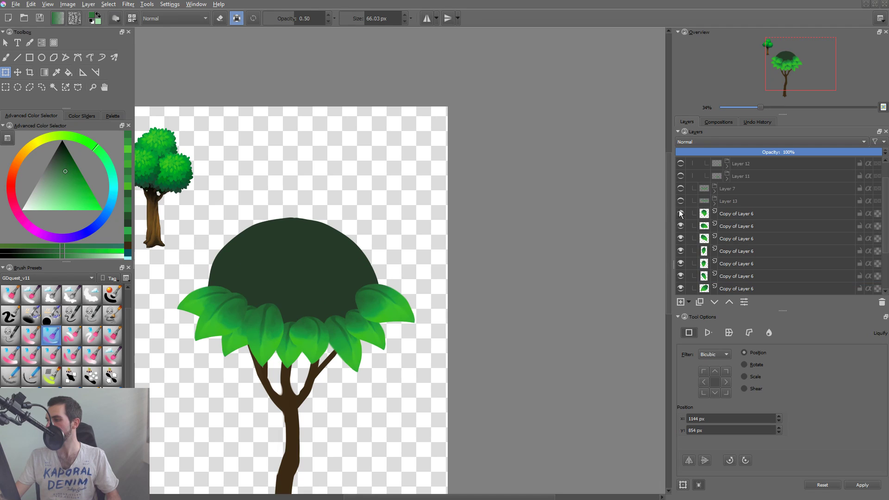
pyautogui.click(853, 214)
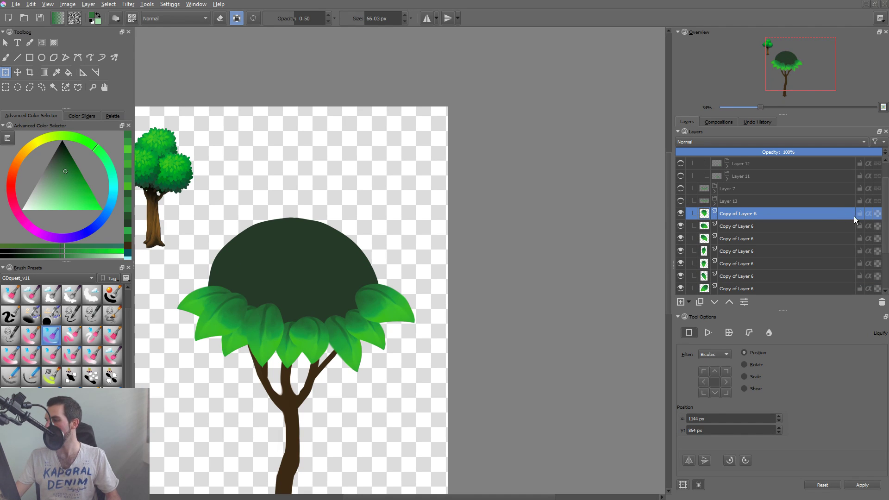
pyautogui.scroll(-2, 878, 218)
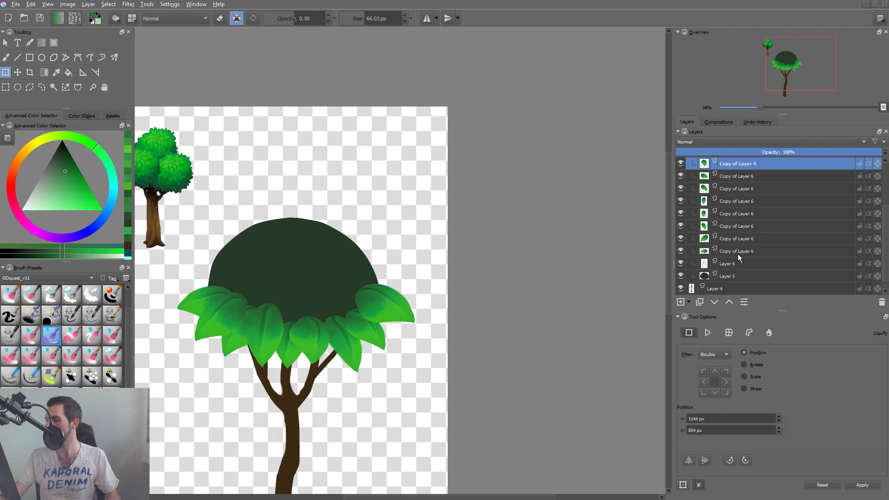
pyautogui.keyDown('shift'); pyautogui.click(737, 252); pyautogui.keyUp('shift')
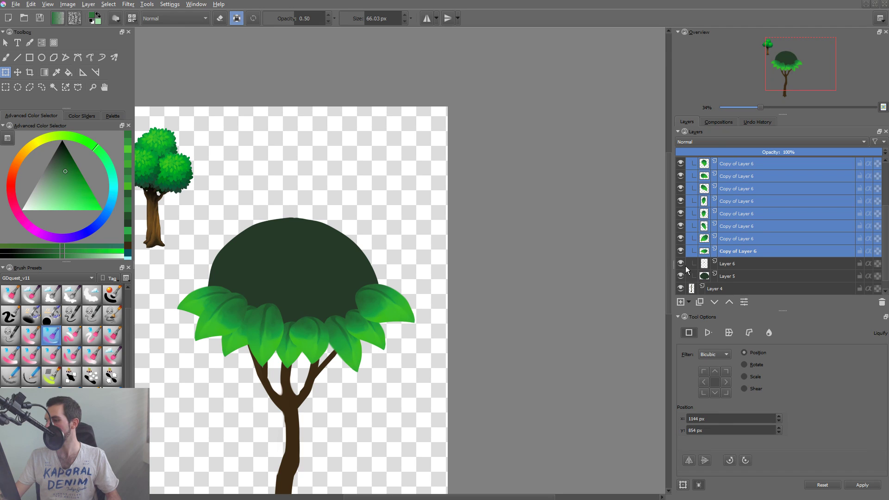
pyautogui.keyDown('ctrl'); pyautogui.click(748, 265); pyautogui.keyUp('ctrl')
pyautogui.hotkey('ctrl', 'g')
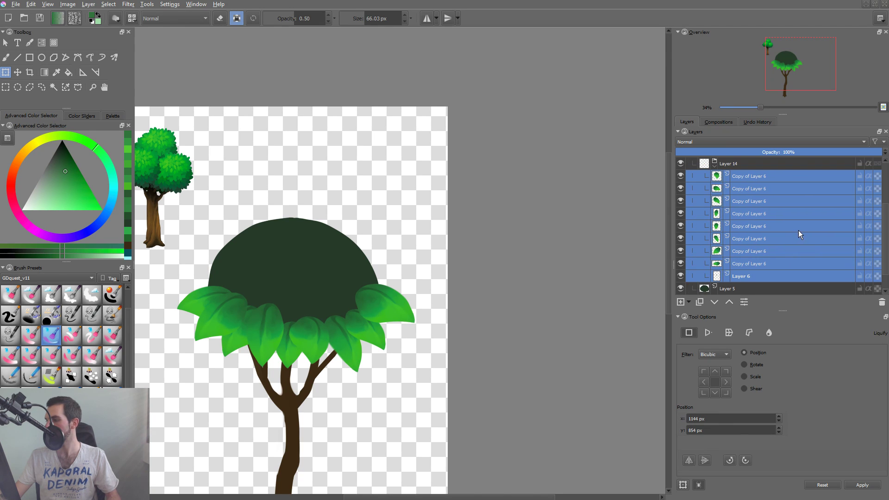
# Outline the leaf left of centre in the lowest row on Layer 6 with a freehand selection and paste a copy as a new layer.
pyautogui.click(756, 277)
pyautogui.press('l')
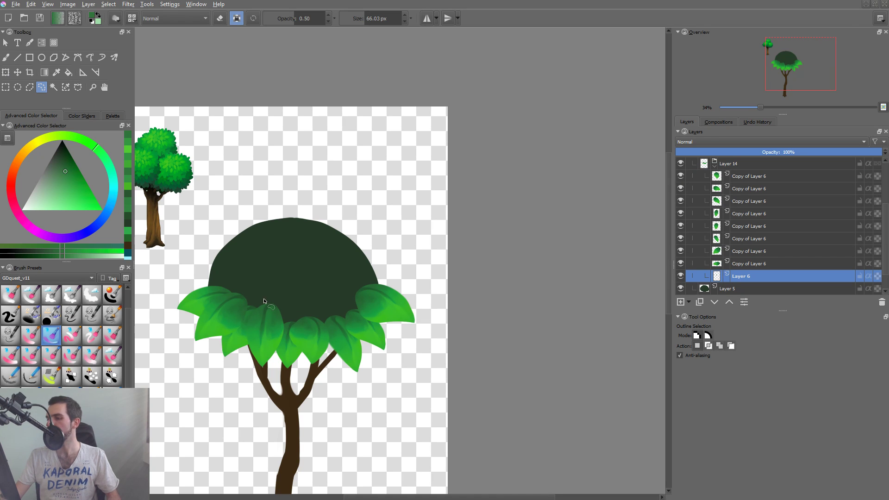
pyautogui.moveTo(271, 286); pyautogui.dragTo(273, 288)
pyautogui.hotkey('ctrl', 'c')
pyautogui.hotkey('ctrl', 'v')
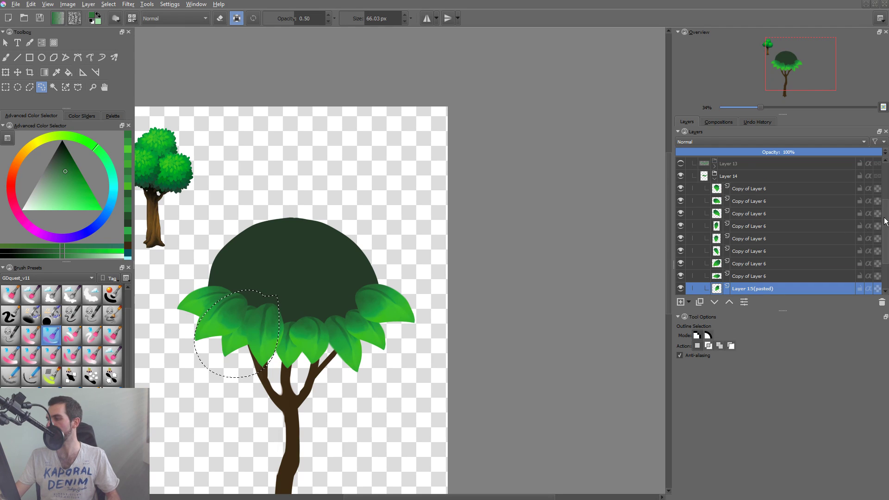
# Clear the selection and delete the original Layer 6 from the Layer 14 group.
pyautogui.scroll(-2, 875, 224)
pyautogui.click(776, 250)
pyautogui.hotkey('ctrl', 'shift', 'a')
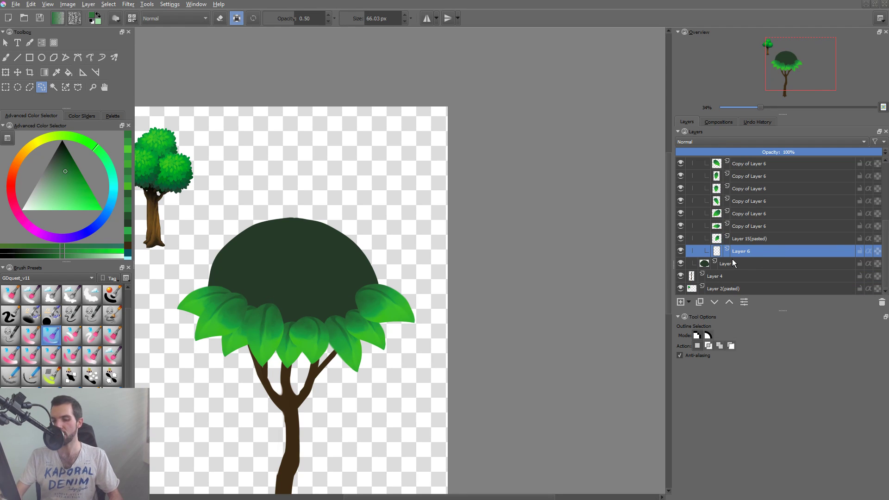
pyautogui.hotkey('shift', 'Delete')
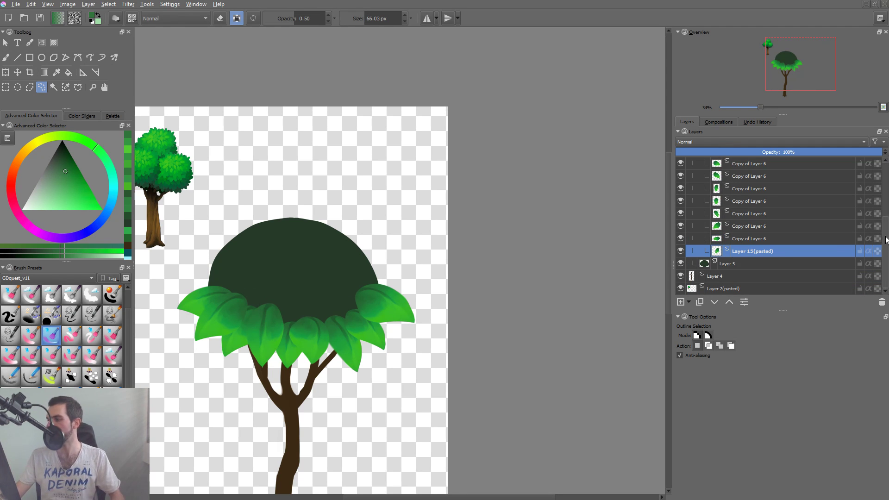
# Collapse the Layer 14 group and toggle its visibility to check the lowest leaf row.
pyautogui.moveTo(885, 239); pyautogui.dragTo(886, 205)
pyautogui.click(713, 202)
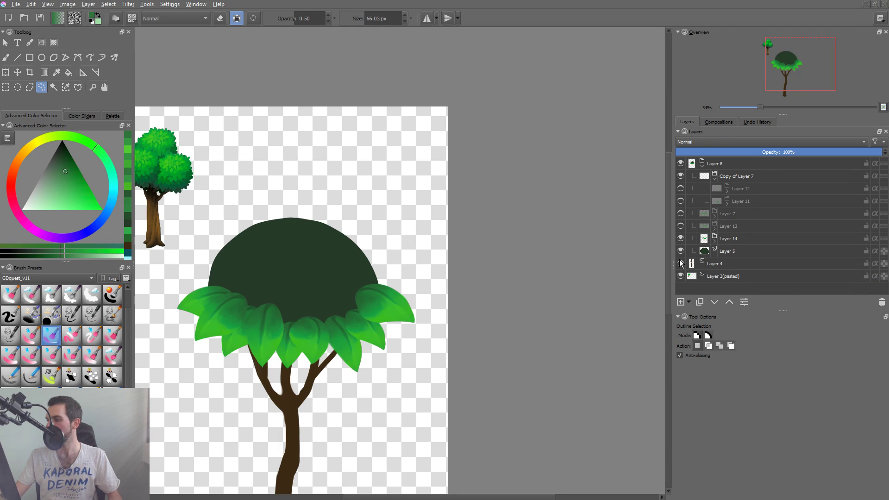
pyautogui.click(680, 239)
pyautogui.click(680, 239)
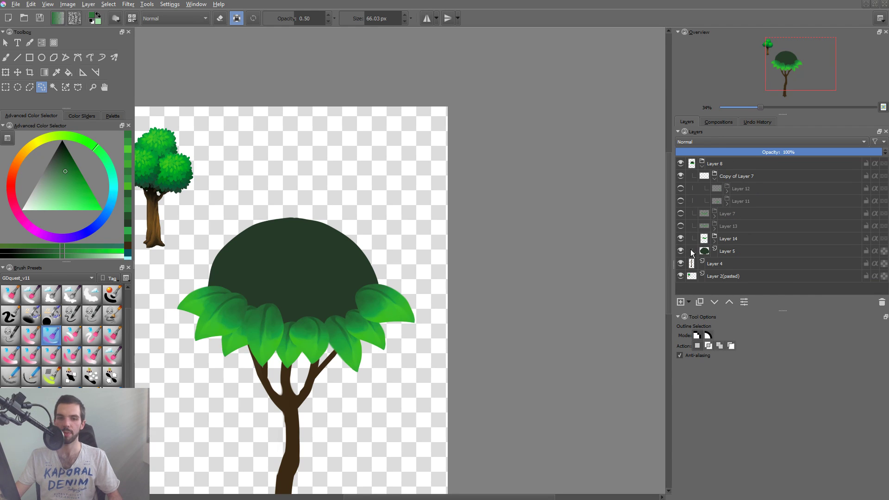
# Show the Layer 13, Layer 7, Layer 11 and Layer 12 groups again, and collapse the Copy of Layer 7 group.
pyautogui.click(680, 226)
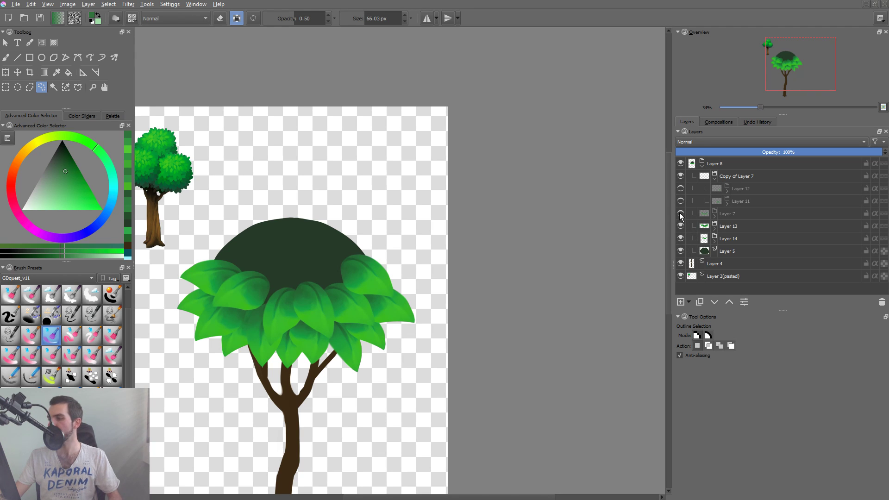
pyautogui.click(680, 213)
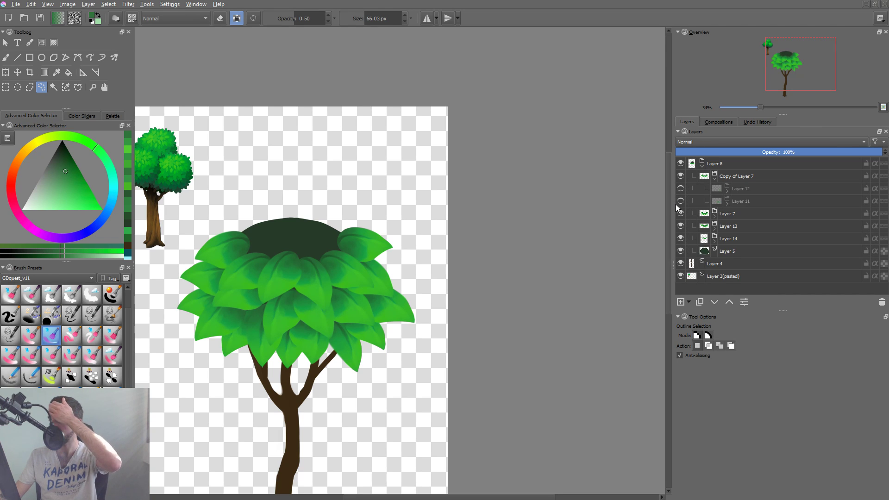
pyautogui.click(678, 203)
pyautogui.click(680, 189)
pyautogui.click(681, 202)
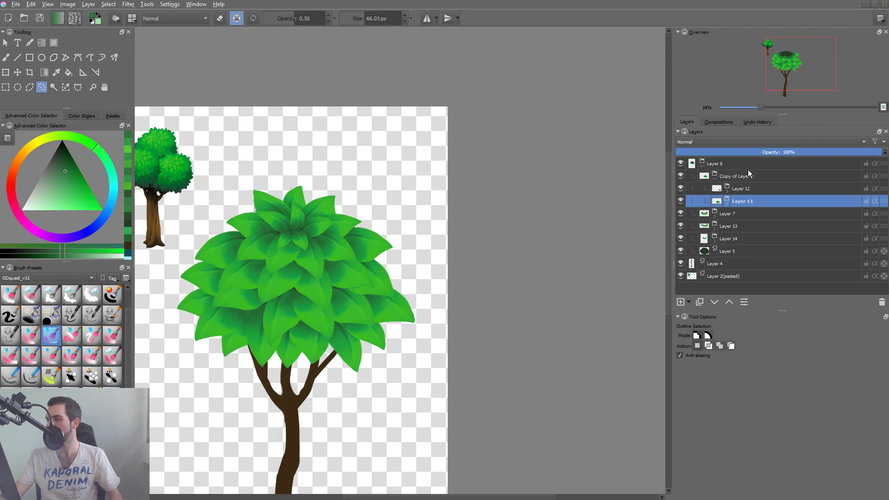
pyautogui.click(715, 180)
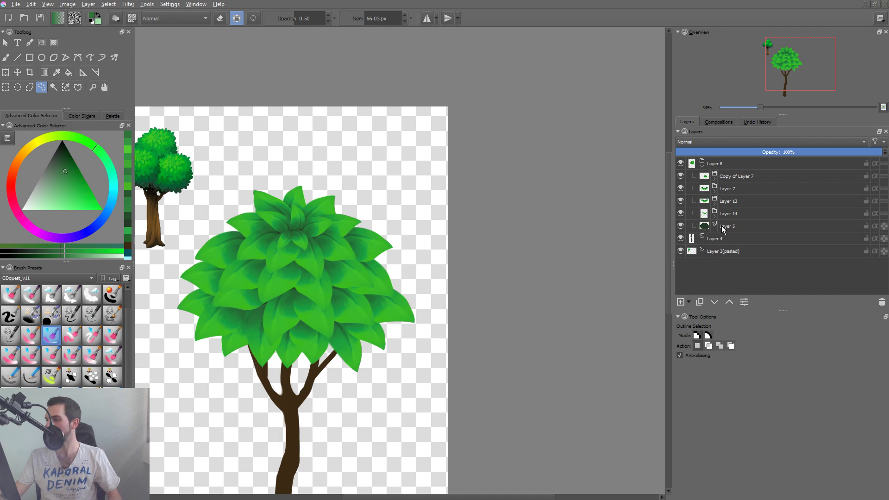
# Toggle the dark crown base on Layer 5 off and on to examine the gaps between the leaves.
pyautogui.click(715, 226)
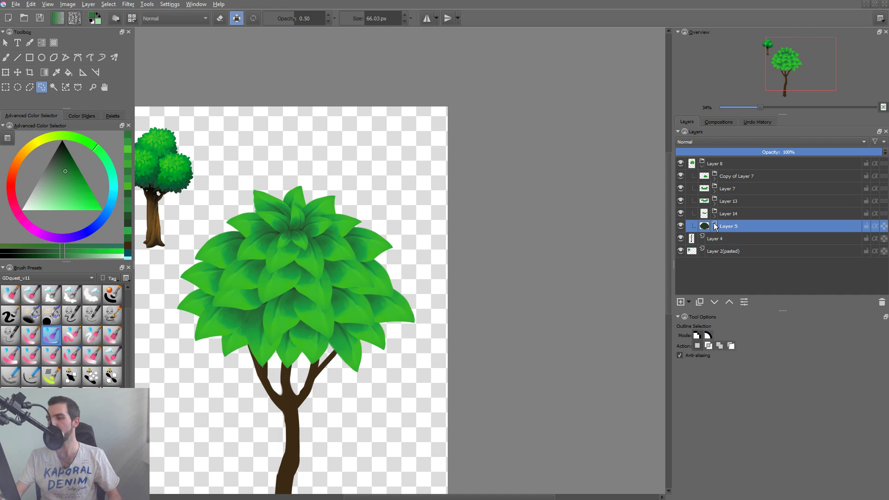
pyautogui.click(680, 227)
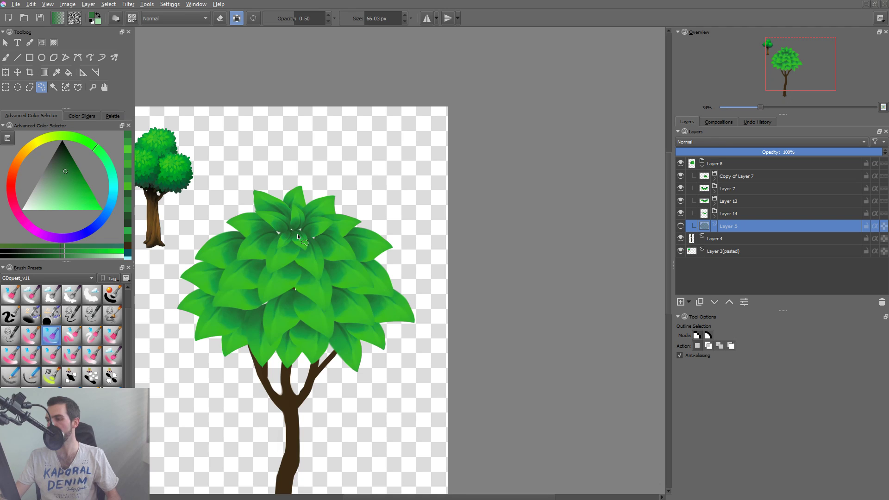
pyautogui.moveTo(297, 234); pyautogui.dragTo(343, 198)
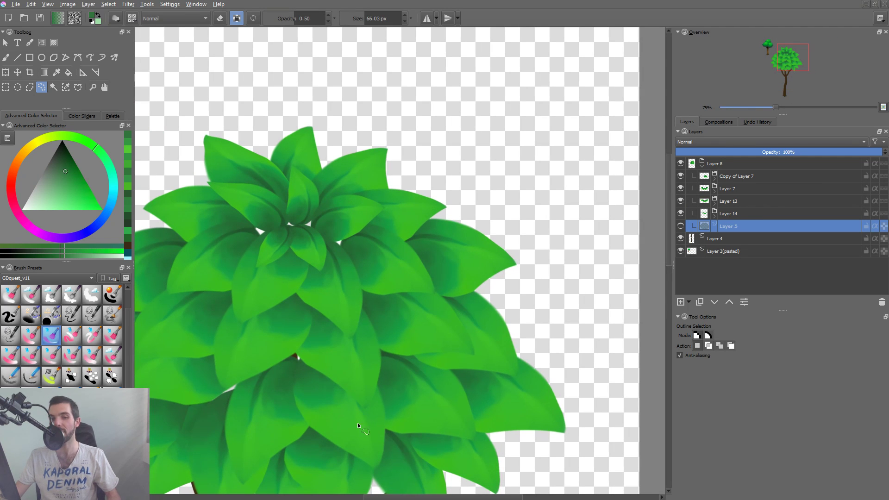
pyautogui.click(680, 227)
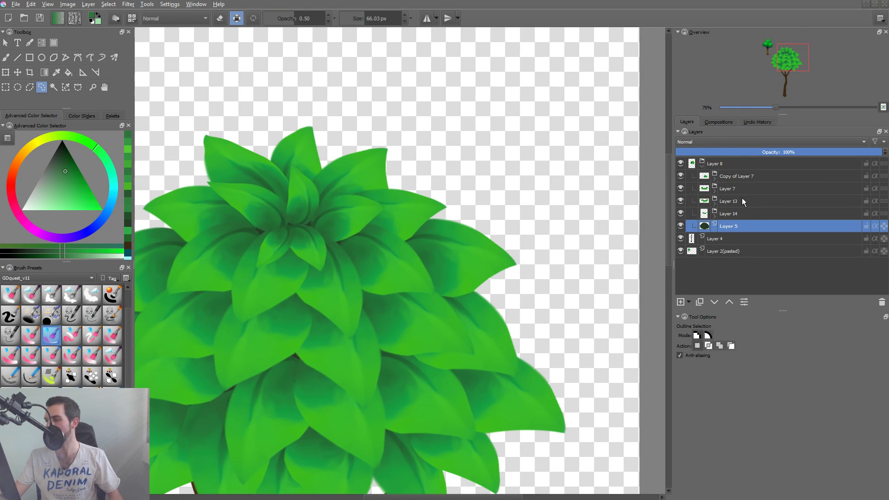
# Duplicate Layer 5, move the copy above the Layer 8 group, and collapse and hide Layer 8 so only the bare crown shape shows.
pyautogui.hotkey('ctrl', 'j')
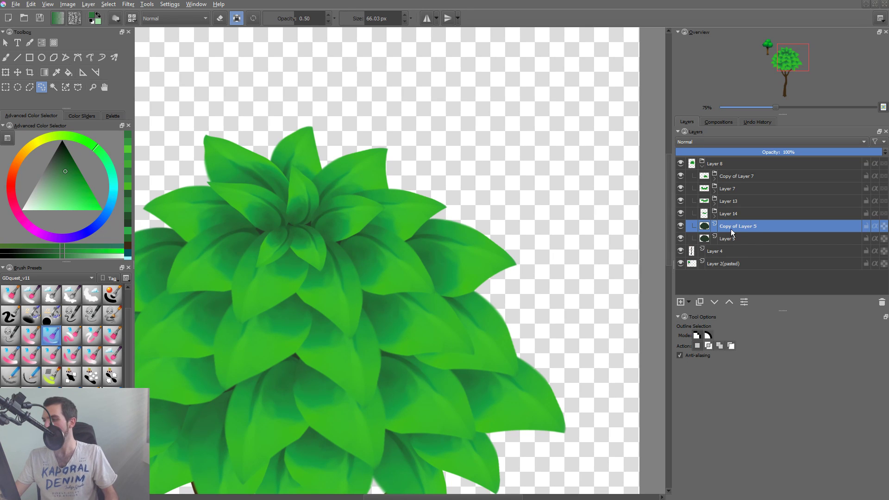
pyautogui.moveTo(737, 226); pyautogui.dragTo(734, 158)
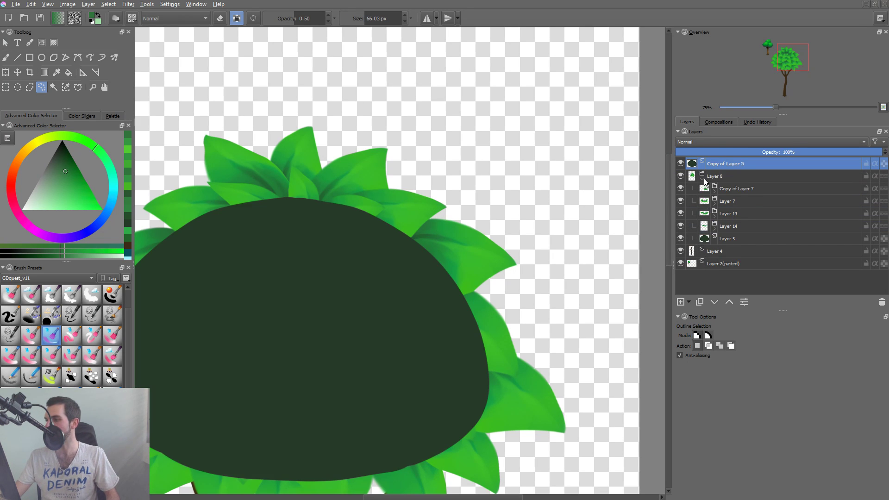
pyautogui.click(703, 178)
pyautogui.click(679, 176)
pyautogui.moveTo(446, 269)
pyautogui.mouseDown()
pyautogui.moveTo(427, 299)
pyautogui.moveTo(349, 319)
pyautogui.moveTo(361, 313)
pyautogui.mouseUp()
pyautogui.hotkey('ctrl', 'z')
# Sample a green from the reference tree's foliage and paint a curved line across the lower crown at brush opacity 1.00.
pyautogui.press('b')
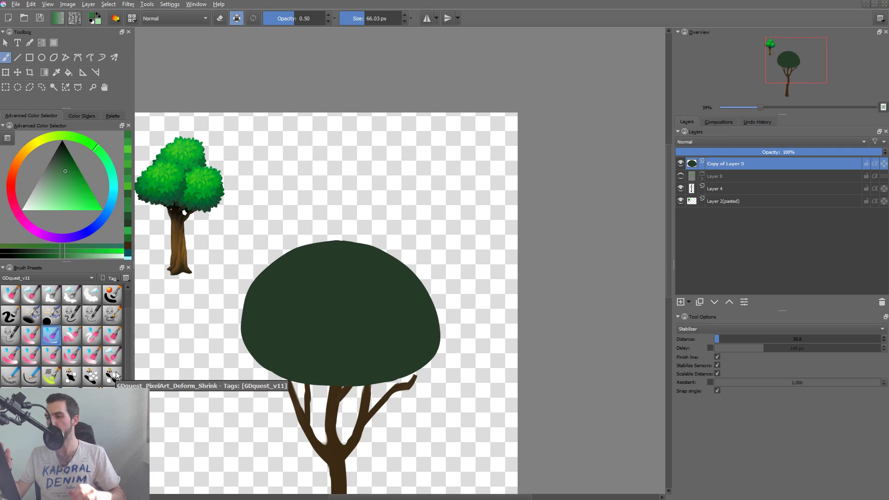
pyautogui.keyDown('ctrl'); pyautogui.click(183, 179); pyautogui.keyUp('ctrl')
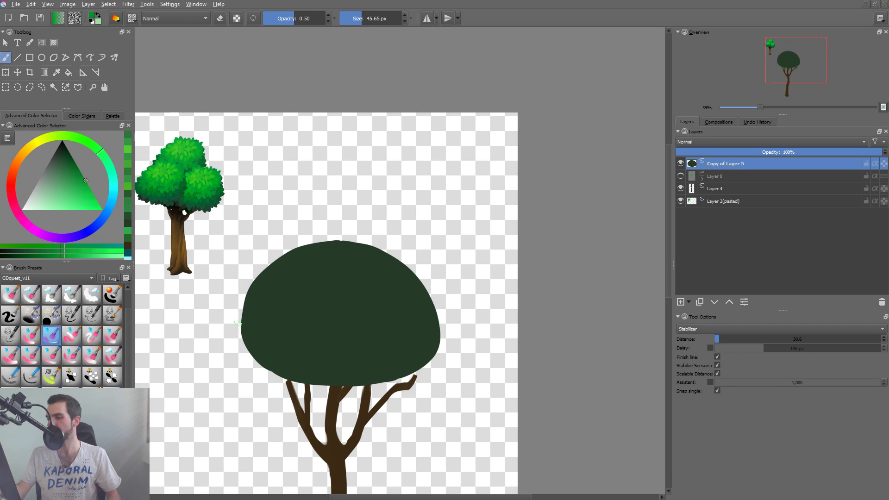
pyautogui.moveTo(241, 326); pyautogui.dragTo(443, 315)
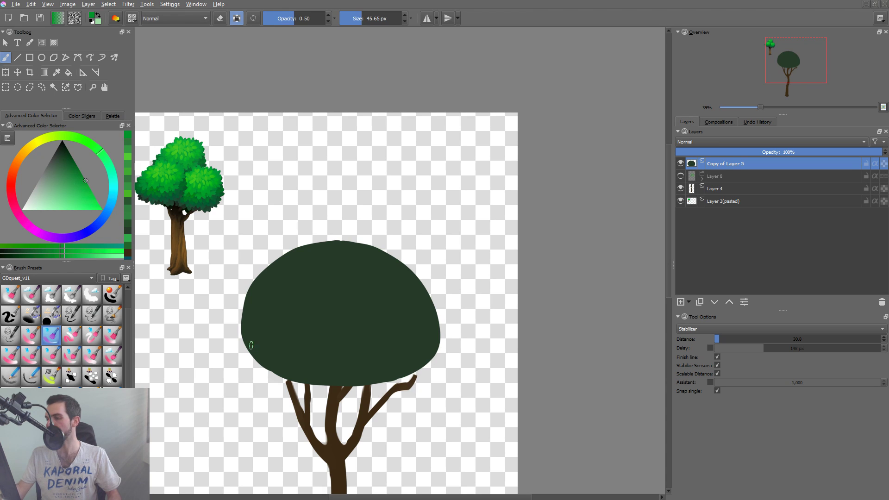
pyautogui.moveTo(307, 22); pyautogui.dragTo(327, 22)
pyautogui.keyDown('shift'); pyautogui.moveTo(297, 276); pyautogui.dragTo(293, 276); pyautogui.keyUp('shift')
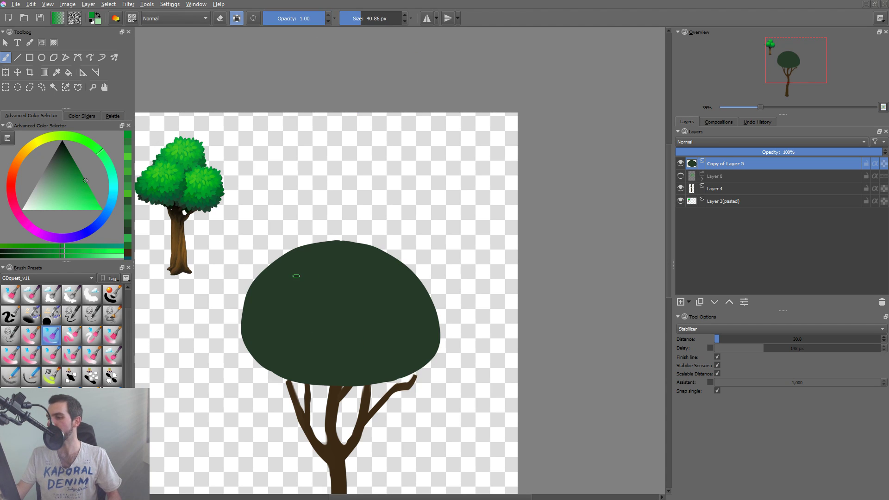
pyautogui.moveTo(242, 337); pyautogui.dragTo(435, 355)
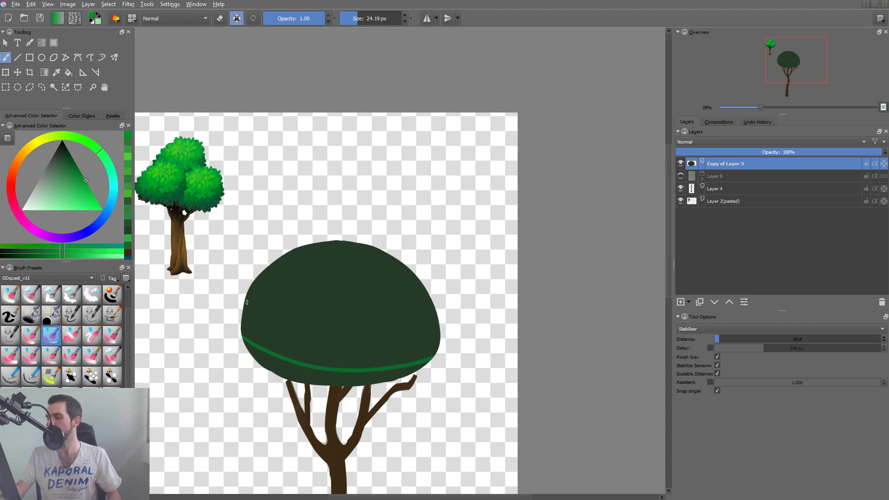
pyautogui.hotkey('ctrl', 'z')
pyautogui.moveTo(278, 359)
pyautogui.mouseDown()
pyautogui.moveTo(371, 366)
pyautogui.moveTo(437, 339)
pyautogui.mouseUp()
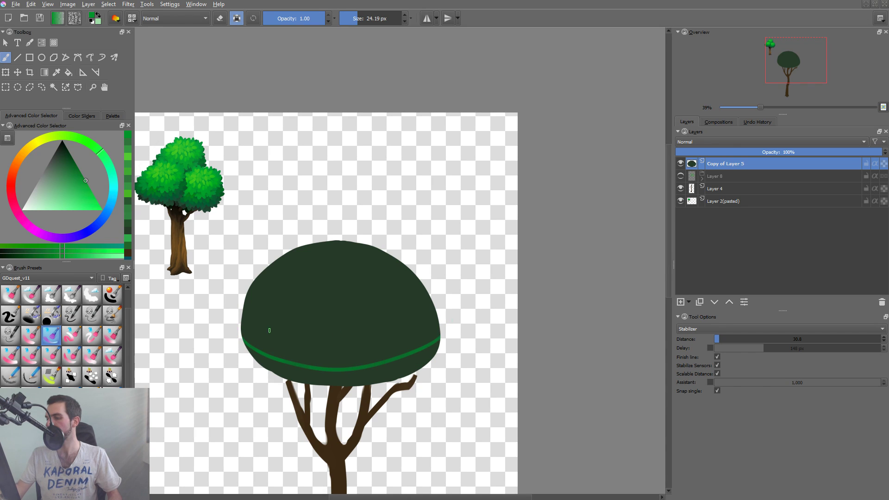
# Paint four more curved contour lines across the crown, stacked one above another up to its top.
pyautogui.moveTo(243, 312)
pyautogui.mouseDown()
pyautogui.moveTo(311, 336)
pyautogui.moveTo(437, 319)
pyautogui.mouseUp()
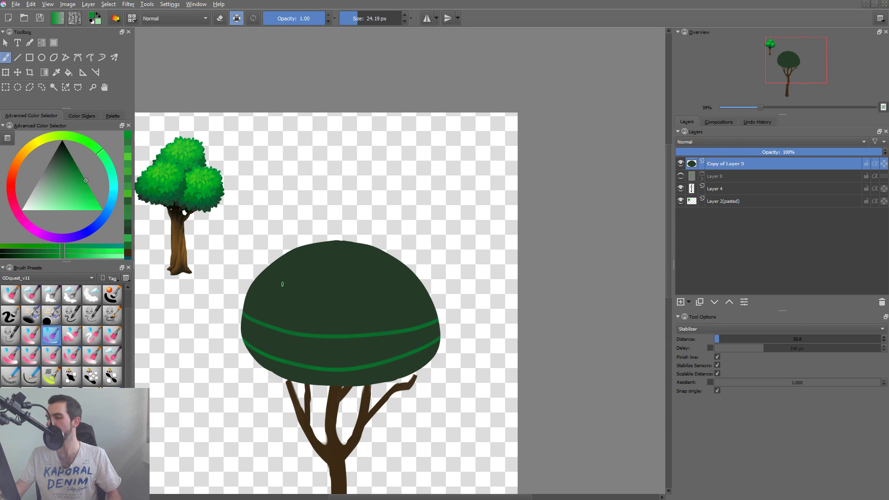
pyautogui.moveTo(251, 283)
pyautogui.mouseDown()
pyautogui.moveTo(306, 308)
pyautogui.moveTo(373, 304)
pyautogui.moveTo(415, 275)
pyautogui.mouseUp()
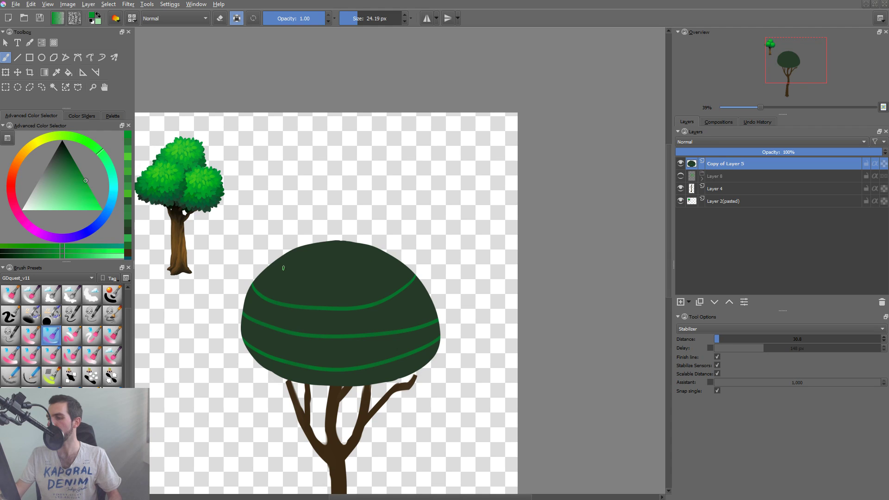
pyautogui.moveTo(272, 263); pyautogui.dragTo(405, 265)
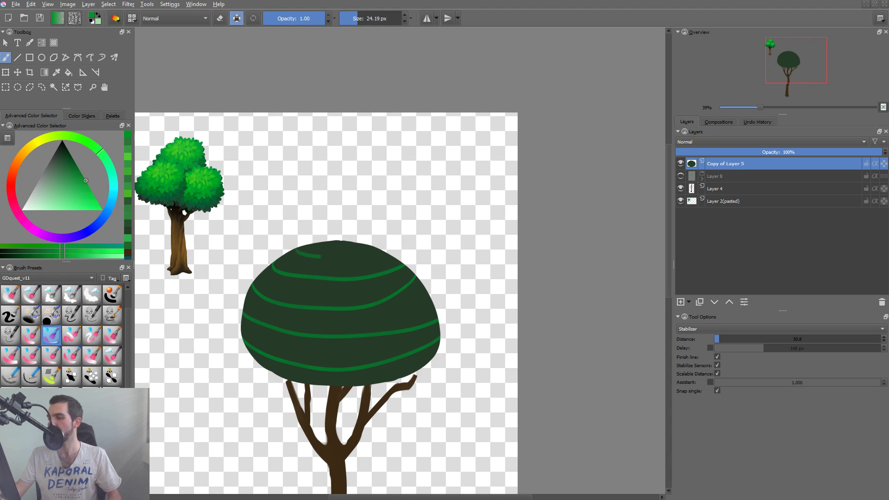
pyautogui.moveTo(321, 257); pyautogui.dragTo(376, 247)
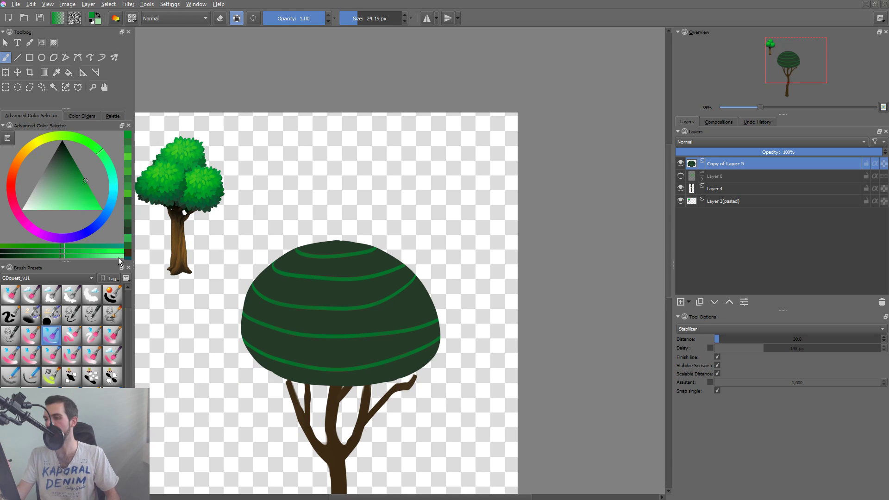
# Switch to the ink brush preset and reset the painting colour to black after trying a white stroke at the crown's lower edge.
pyautogui.click(22, 209)
pyautogui.click(10, 315)
pyautogui.press('a')
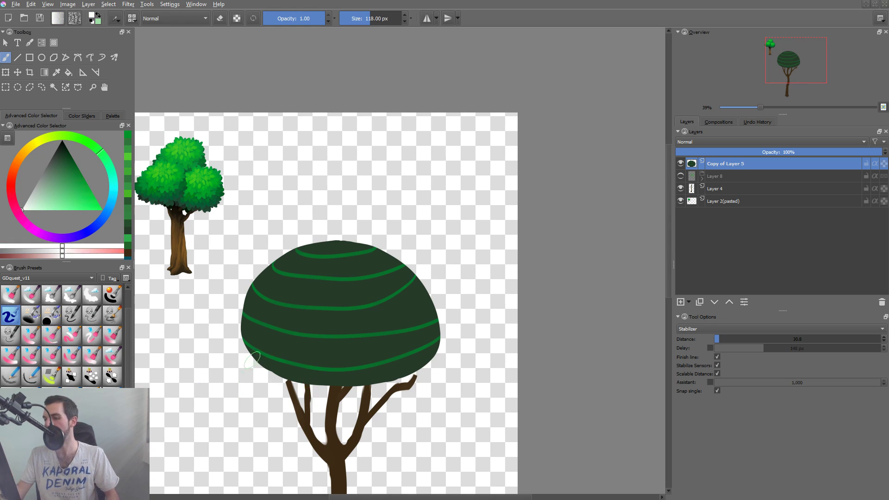
pyautogui.moveTo(263, 359)
pyautogui.mouseDown()
pyautogui.moveTo(243, 371)
pyautogui.moveTo(249, 355)
pyautogui.moveTo(215, 376)
pyautogui.mouseUp()
pyautogui.hotkey('ctrl', 'z')
pyautogui.press('d')
pyautogui.hotkey('ctrl', 'z')
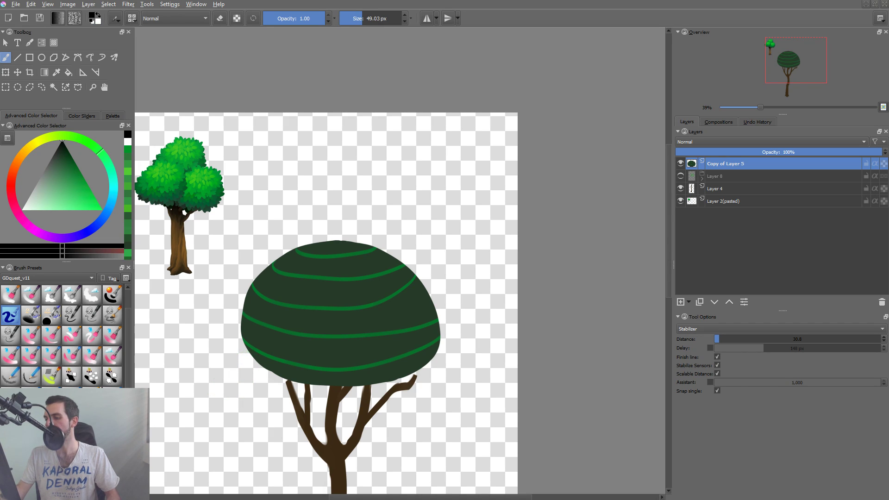
# Draw black arrows pointing outward from the crown's two lowest contour lines to show the directions the leaves follow.
pyautogui.moveTo(253, 348)
pyautogui.mouseDown()
pyautogui.moveTo(204, 374)
pyautogui.moveTo(225, 373)
pyautogui.mouseUp()
pyautogui.moveTo(309, 365)
pyautogui.mouseDown()
pyautogui.moveTo(288, 420)
pyautogui.moveTo(298, 415)
pyautogui.mouseUp()
pyautogui.moveTo(390, 360)
pyautogui.mouseDown()
pyautogui.moveTo(433, 426)
pyautogui.moveTo(423, 401)
pyautogui.mouseUp()
pyautogui.moveTo(433, 341)
pyautogui.mouseDown()
pyautogui.moveTo(467, 349)
pyautogui.moveTo(462, 356)
pyautogui.mouseUp()
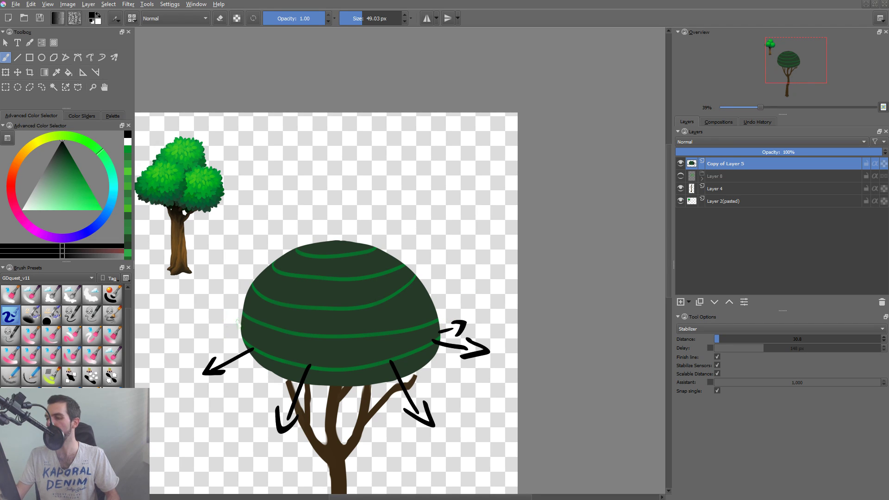
pyautogui.moveTo(243, 325)
pyautogui.mouseDown()
pyautogui.moveTo(229, 302)
pyautogui.moveTo(237, 313)
pyautogui.mouseUp()
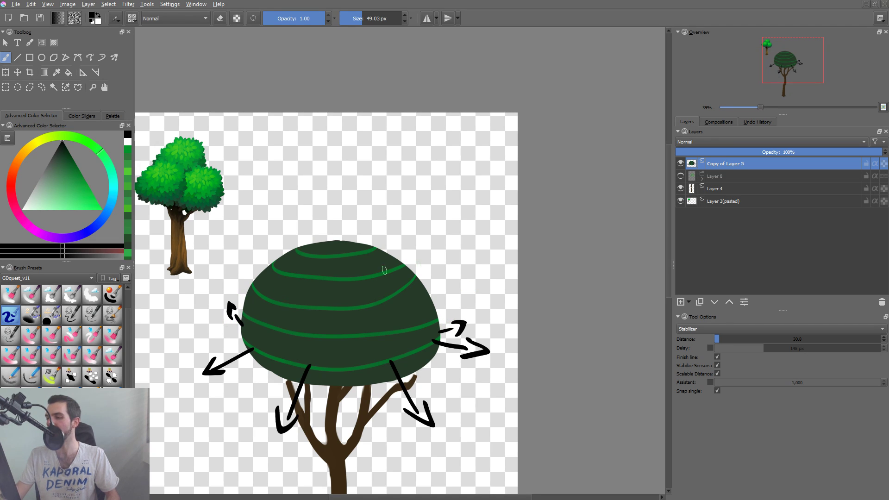
# Remove the copied crown layer holding the contour lines and arrows, and make the leaf canopy group Layer 8 visible again.
pyautogui.hotkey('ctrl', 'z')
pyautogui.hotkey('ctrl', 'z')
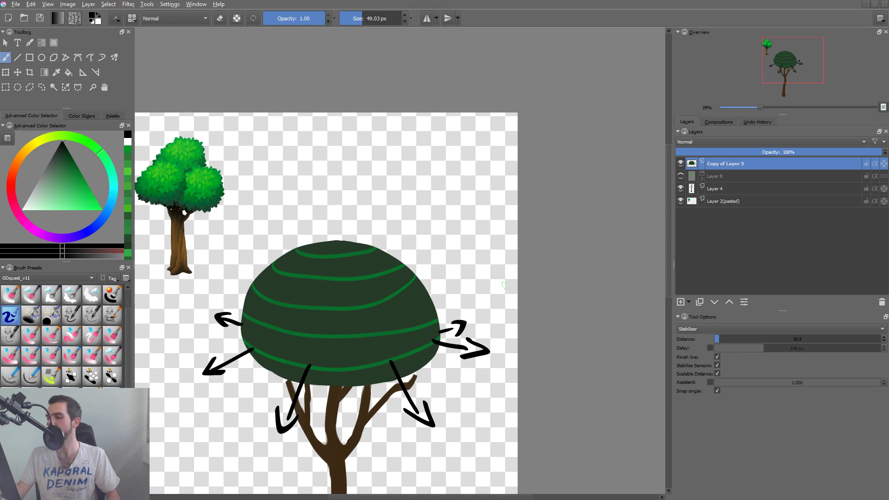
pyautogui.press('Delete')
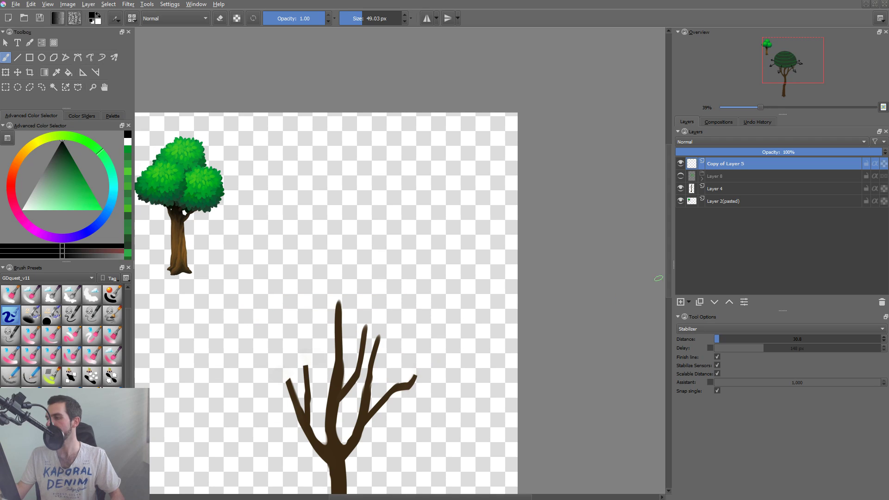
pyautogui.hotkey('shift', 'Delete')
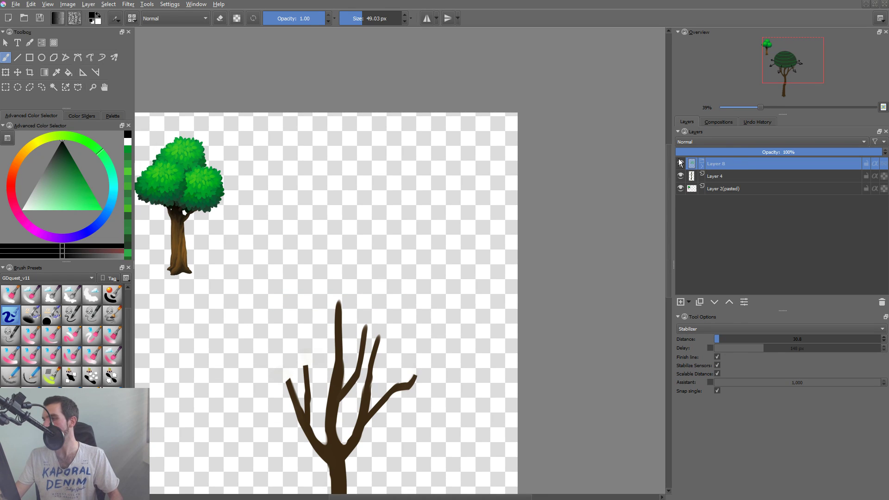
pyautogui.click(680, 163)
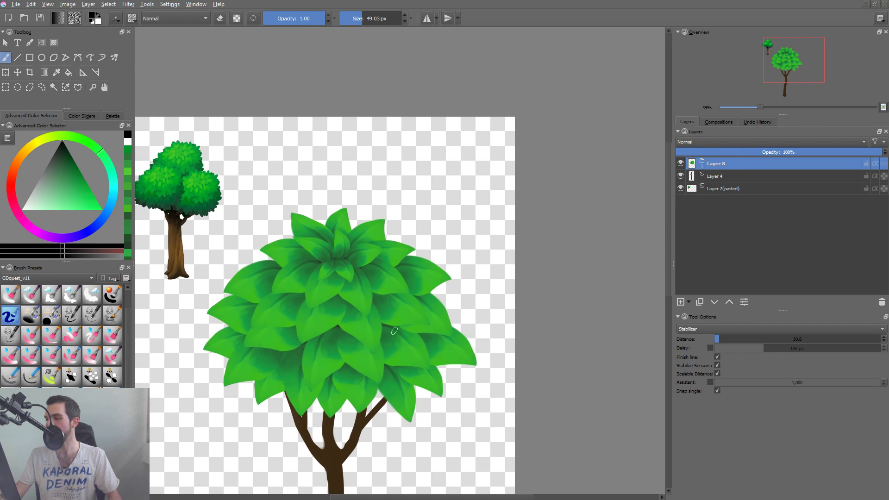
# Locate the layer of a bottom-row leaf from the canvas and look through the layers in its group, Layer 14.
pyautogui.click(399, 380)
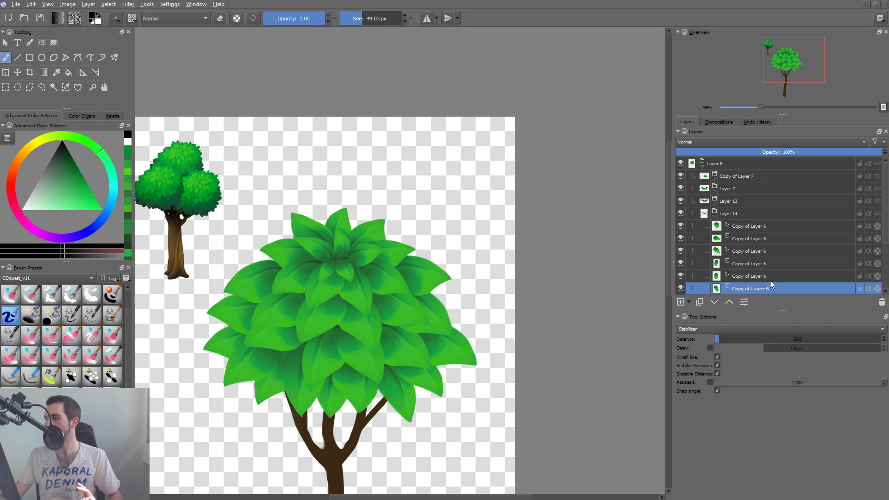
pyautogui.click(715, 216)
pyautogui.click(715, 217)
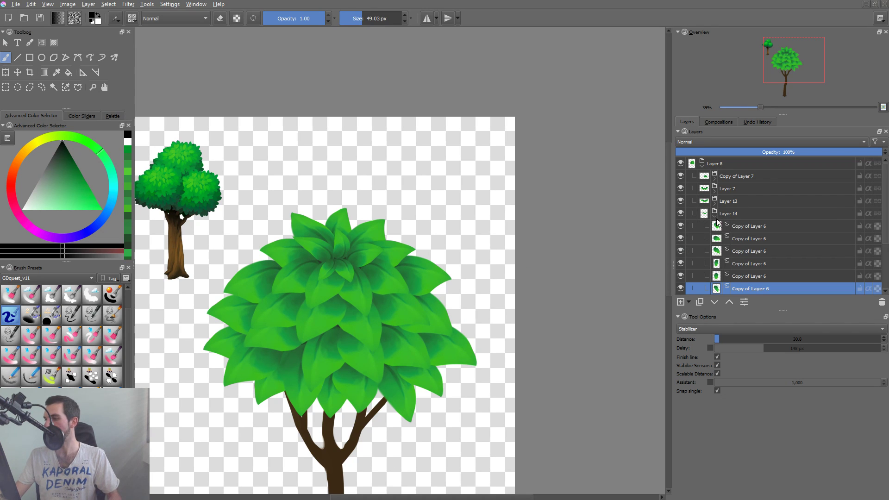
pyautogui.moveTo(771, 186)
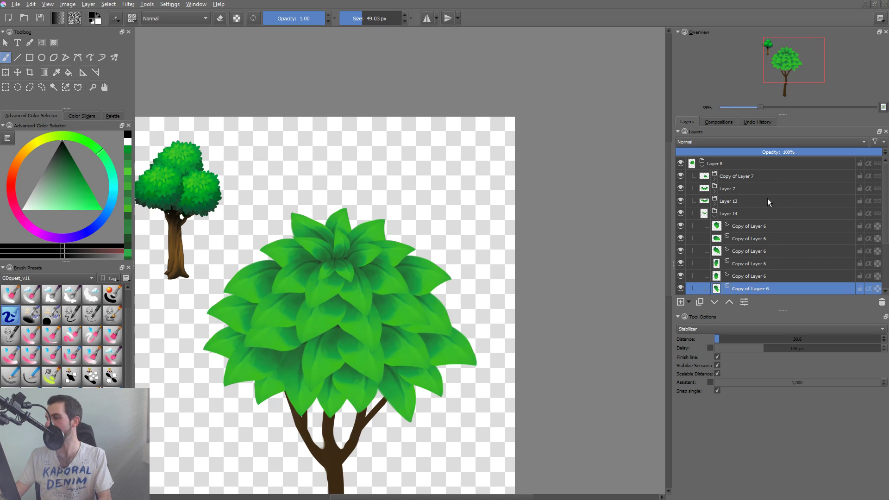
pyautogui.click(747, 227)
# Rename the four leaf-row groups together, from Layer 14 up to Copy of Layer 7, with the base name "leaves".
pyautogui.click(713, 215)
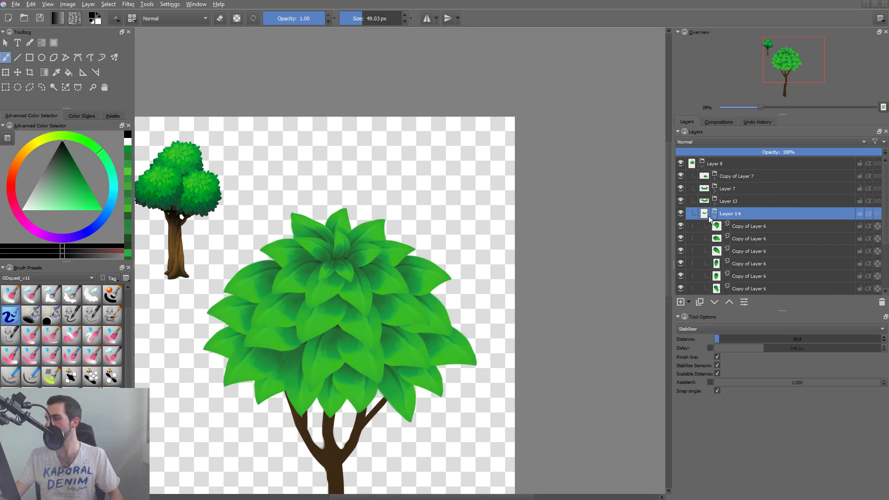
pyautogui.keyDown('ctrl'); pyautogui.click(732, 199); pyautogui.keyUp('ctrl')
pyautogui.keyDown('ctrl'); pyautogui.click(733, 188); pyautogui.keyUp('ctrl')
pyautogui.keyDown('ctrl'); pyautogui.click(736, 175); pyautogui.keyUp('ctrl')
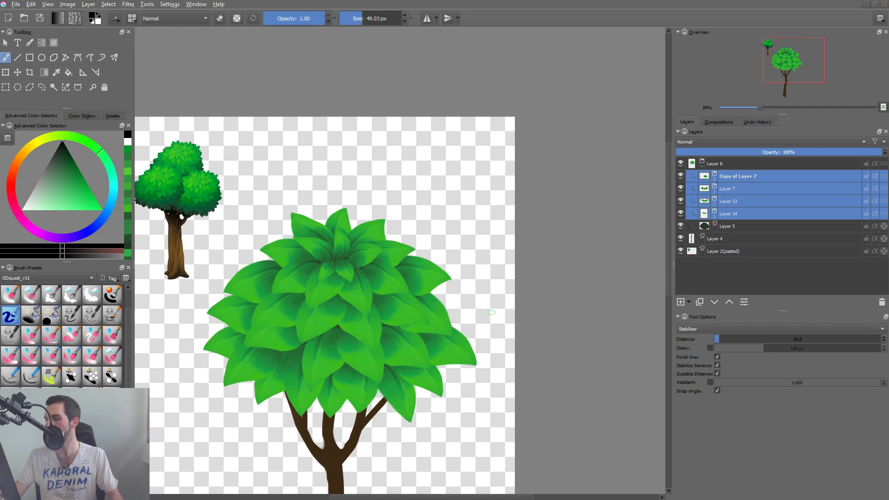
pyautogui.press('F3')
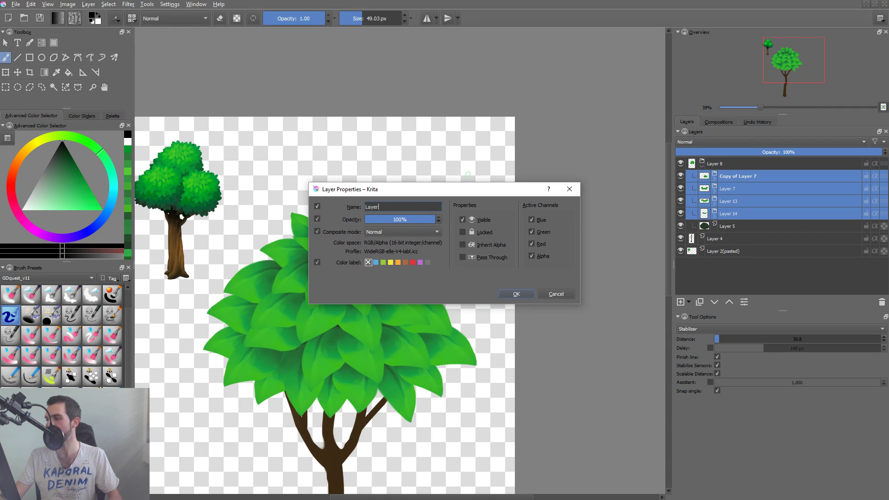
pyautogui.press('Return')
pyautogui.press('F3')
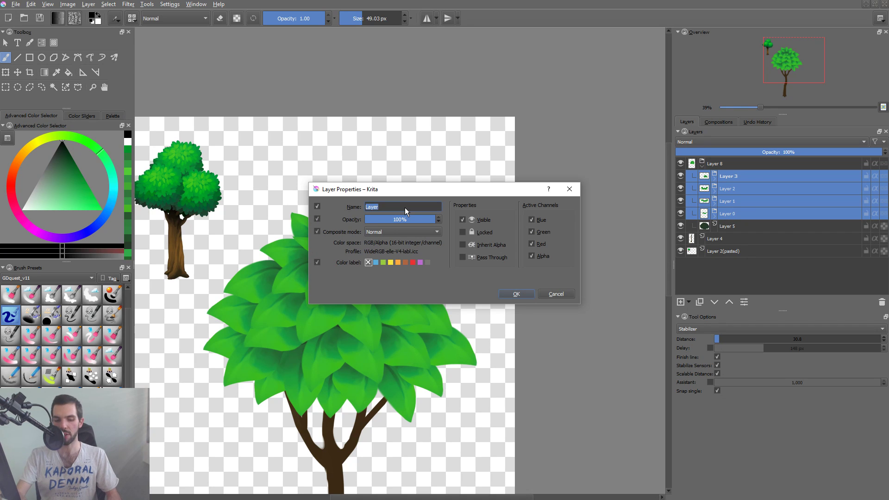
pyautogui.write('leaves')
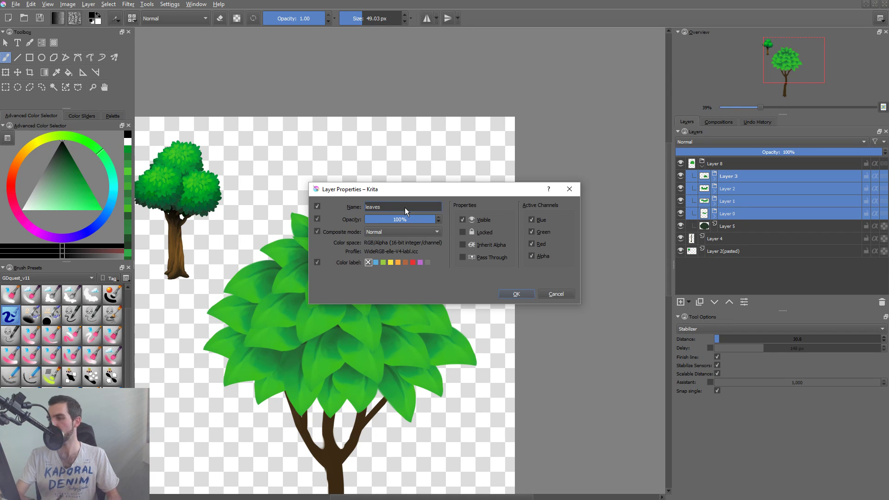
pyautogui.press('Return')
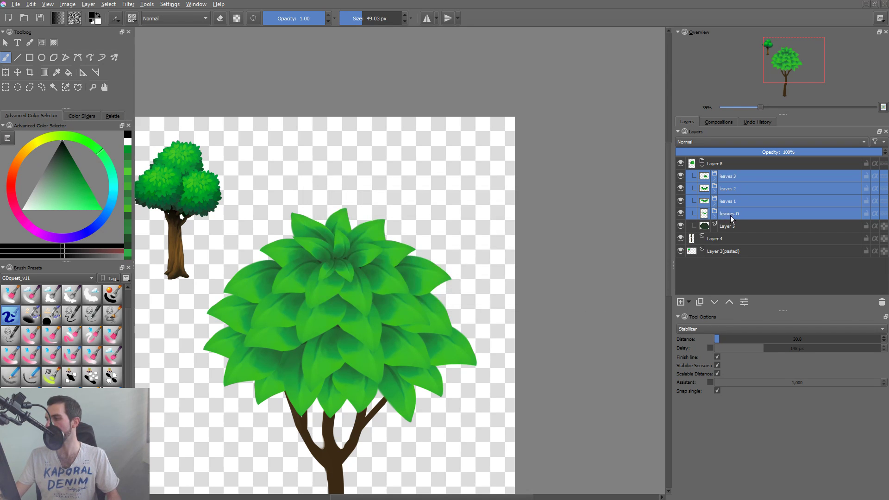
# Go through the renamed leaf groups one by one and expand the leaves 0 group with its leaf layers.
pyautogui.click(732, 218)
pyautogui.press('Up')
pyautogui.press('Up')
pyautogui.press('Up')
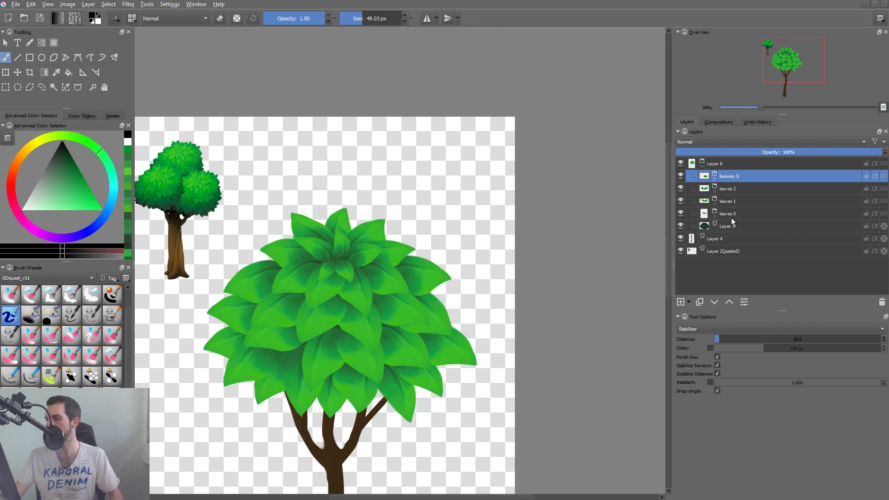
pyautogui.click(715, 218)
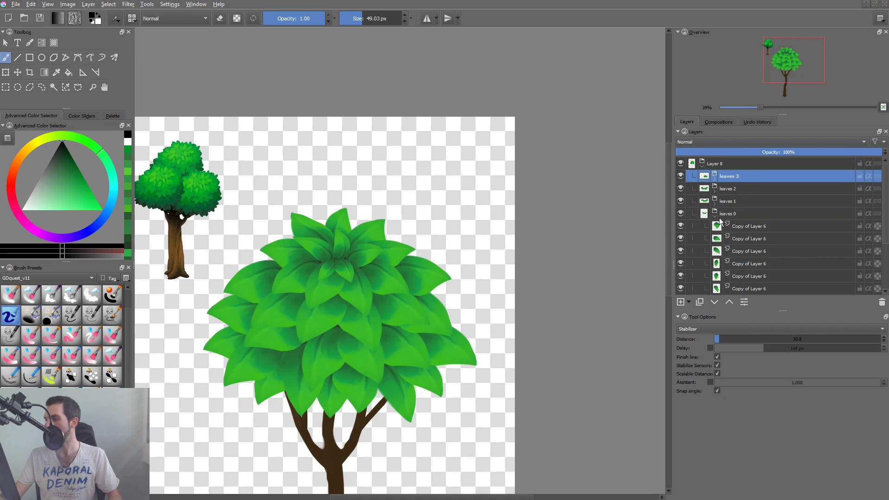
pyautogui.click(715, 217)
pyautogui.click(743, 217)
pyautogui.click(715, 216)
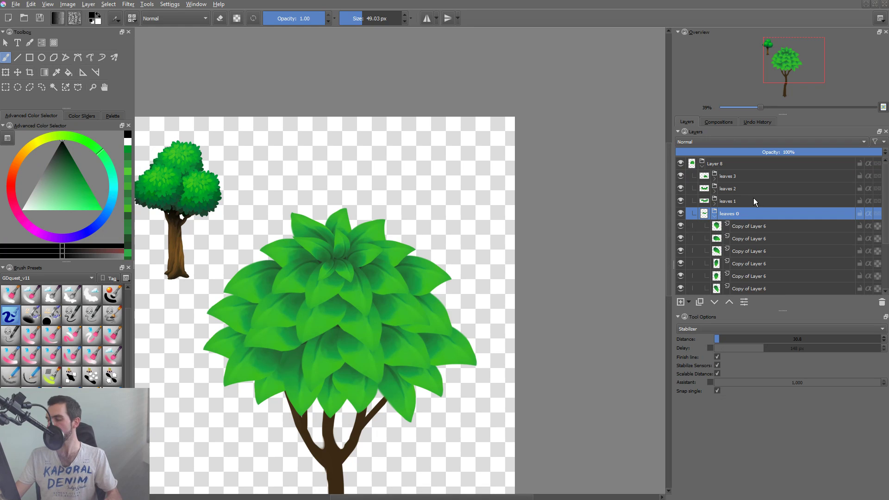
# Give the whole canopy group Layer 8 a green colour label.
pyautogui.rightClick(683, 216)
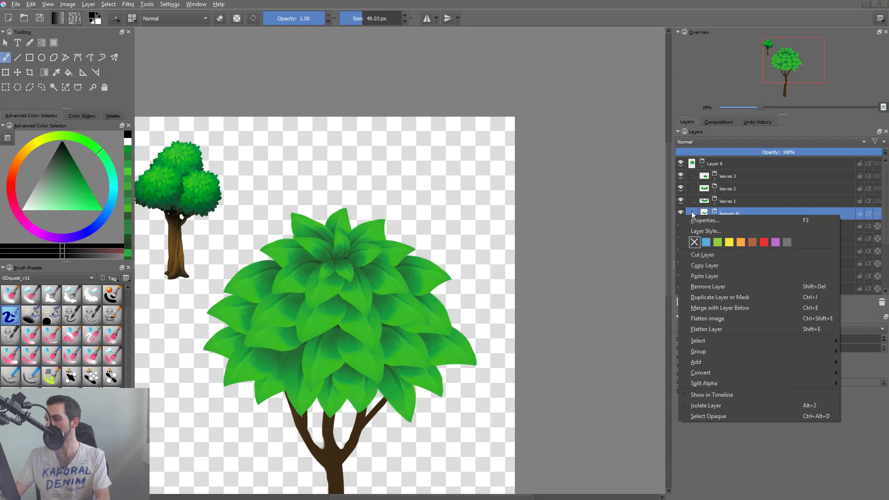
pyautogui.rightClick(684, 164)
pyautogui.click(721, 191)
pyautogui.click(726, 191)
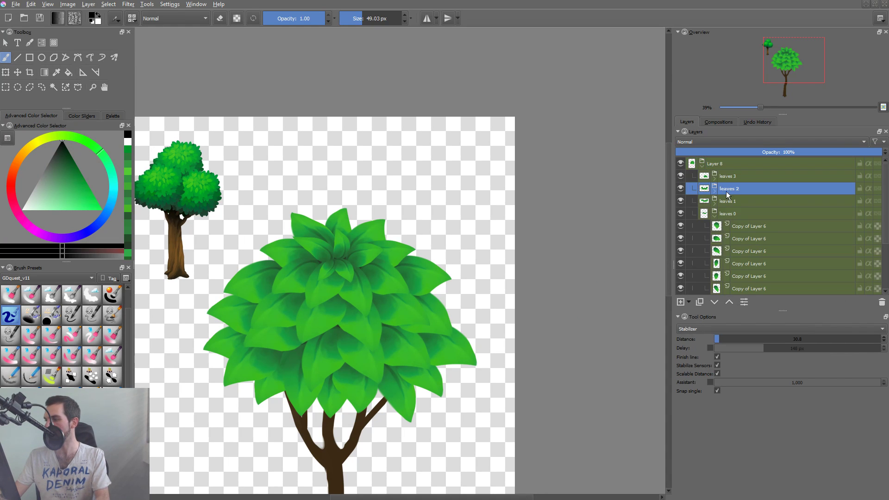
# Save the document and add a new paint layer with inherited alpha at the top of the leaves 0 group.
pyautogui.click(730, 213)
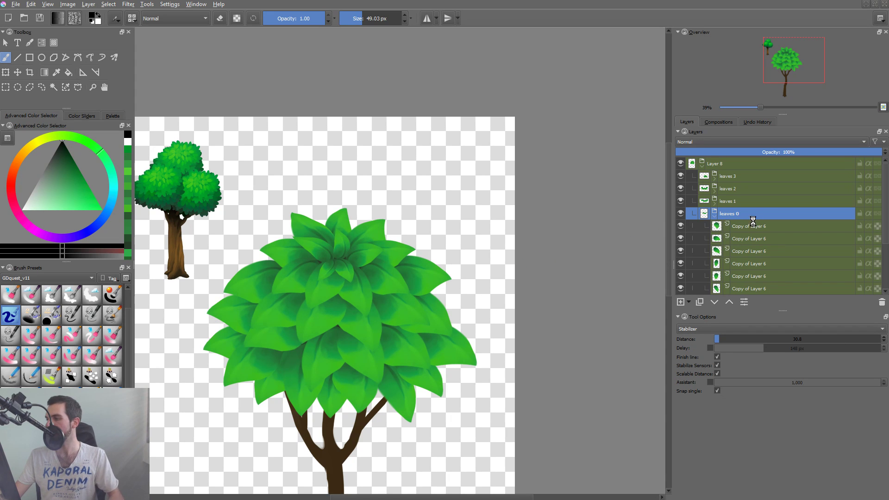
pyautogui.hotkey('ctrl', 's')
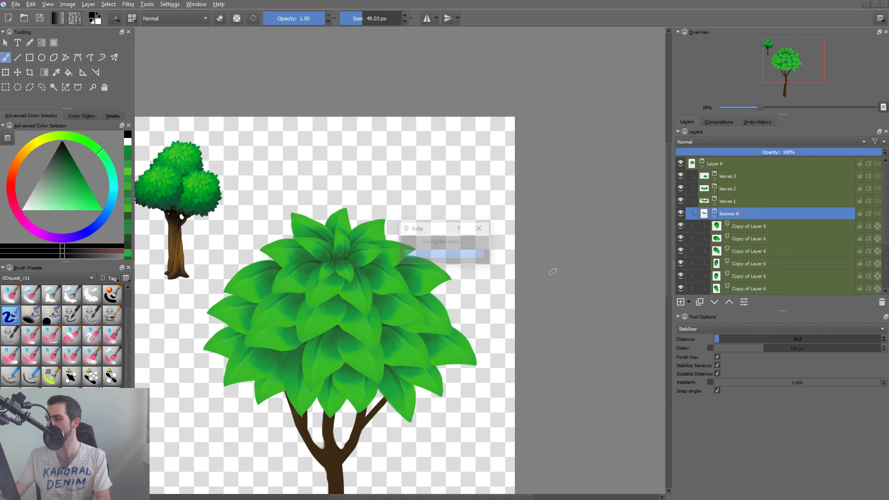
pyautogui.press('Insert')
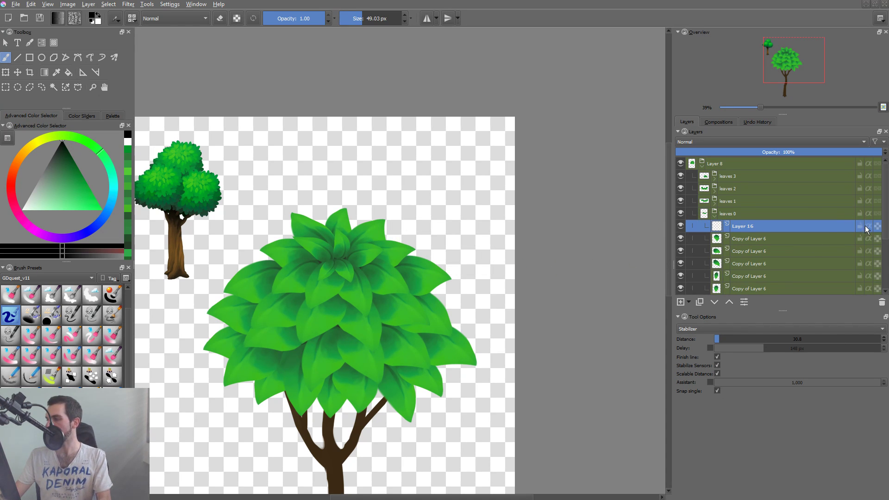
# Group all the leaf layers inside leaves 0, down to Layer 15(pasted), beneath the new paint layer.
pyautogui.click(777, 239)
pyautogui.scroll(-3, 885, 214)
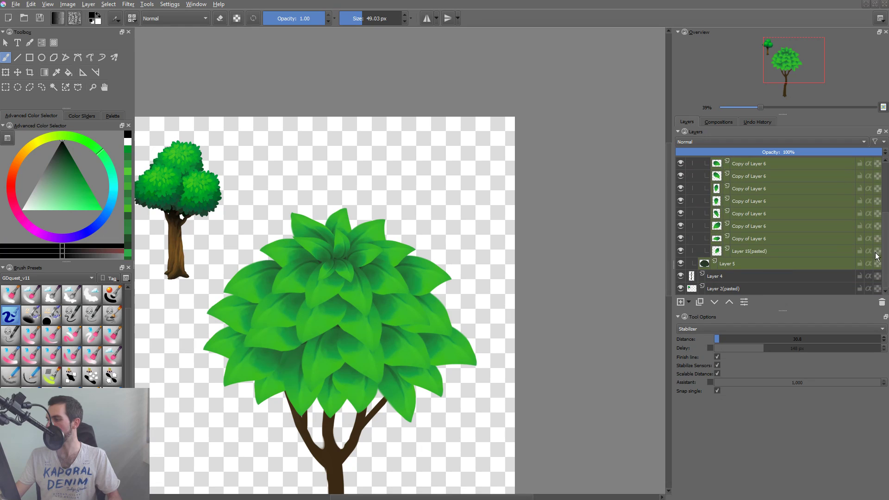
pyautogui.keyDown('shift'); pyautogui.click(768, 252); pyautogui.keyUp('shift')
pyautogui.hotkey('ctrl', 'g')
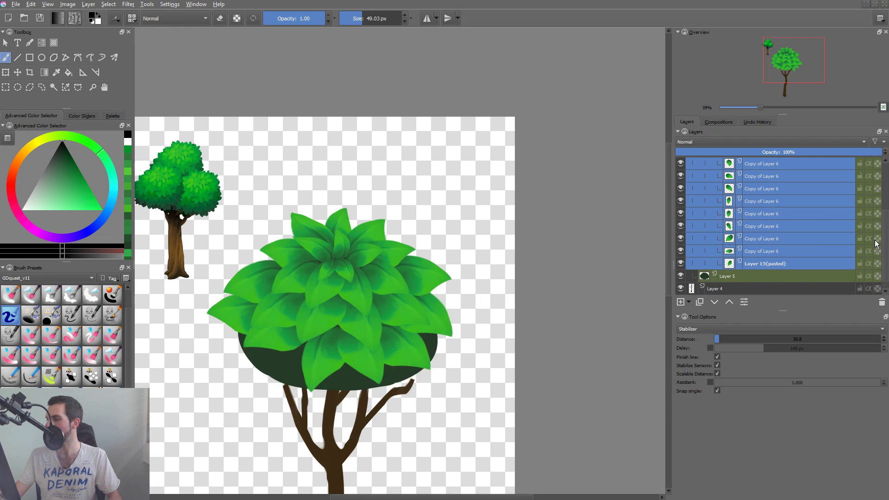
pyautogui.scroll(2, 885, 253)
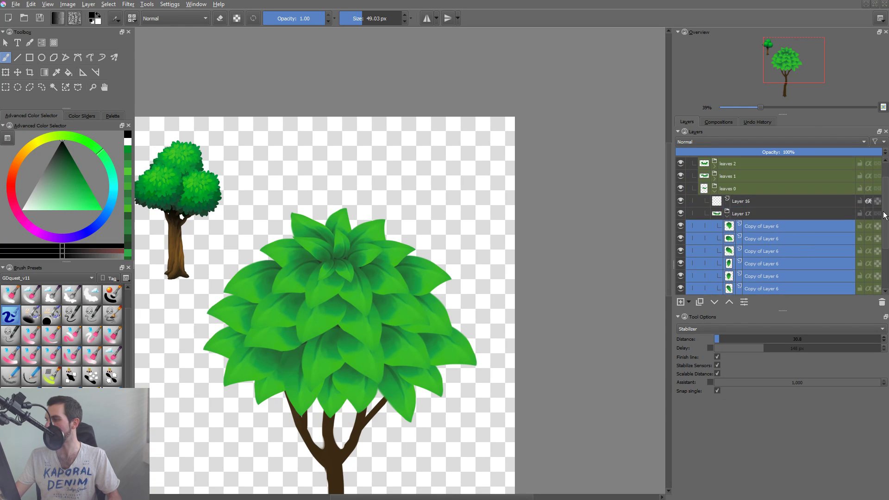
# Set the empty paint layer in leaves 0 to Multiply and switch to a soft brush preset sized 621.42 px.
pyautogui.click(750, 214)
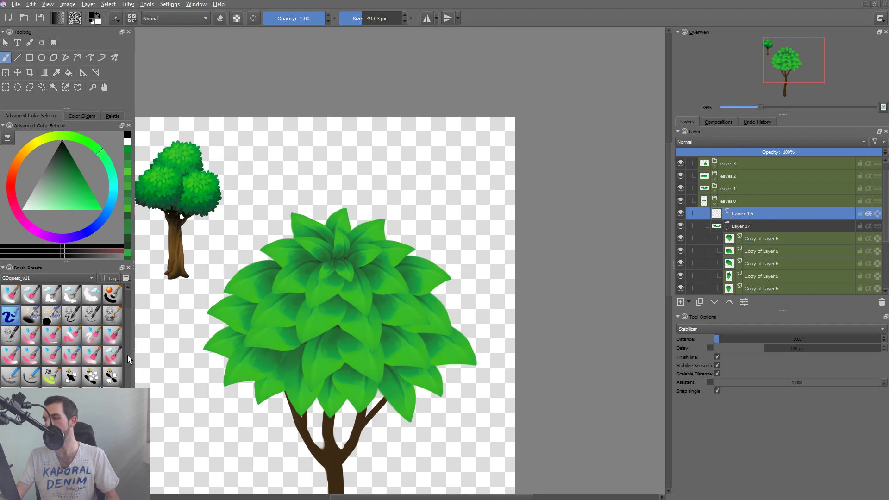
pyautogui.scroll(1, 56, 297)
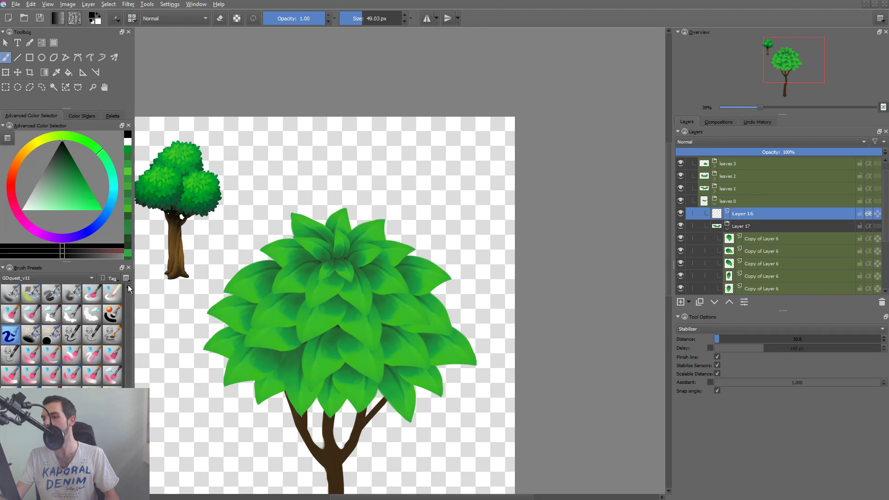
pyautogui.click(10, 294)
pyautogui.moveTo(267, 327); pyautogui.dragTo(335, 328)
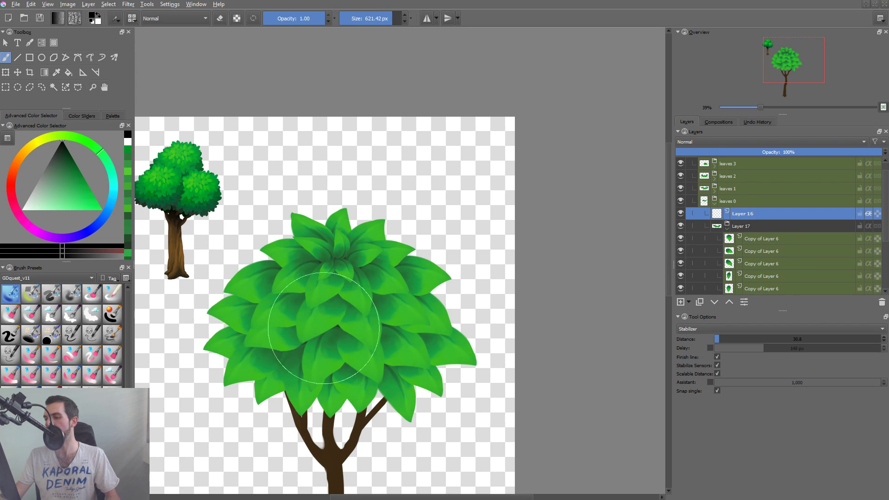
pyautogui.click(736, 141)
pyautogui.click(692, 177)
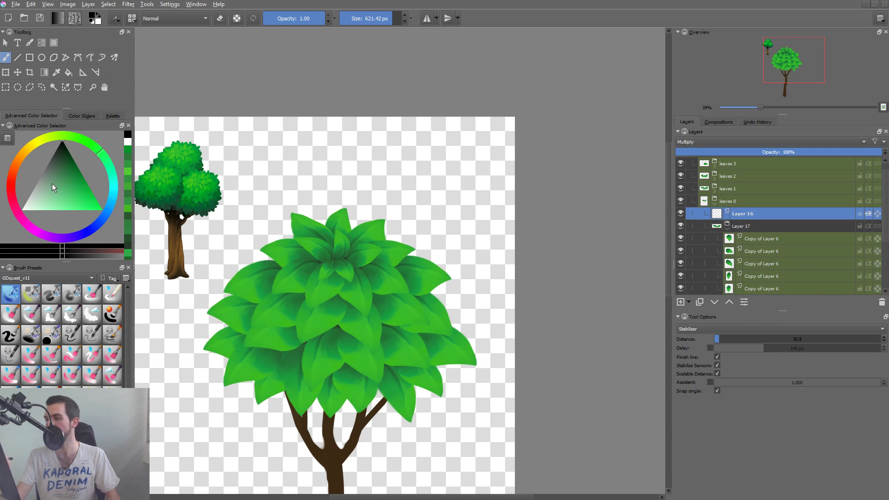
# Shade the bottom leaf row with broad soft strokes, first in a greyish yellow-green and again in a darker shade of it.
pyautogui.moveTo(52, 184); pyautogui.dragTo(46, 189)
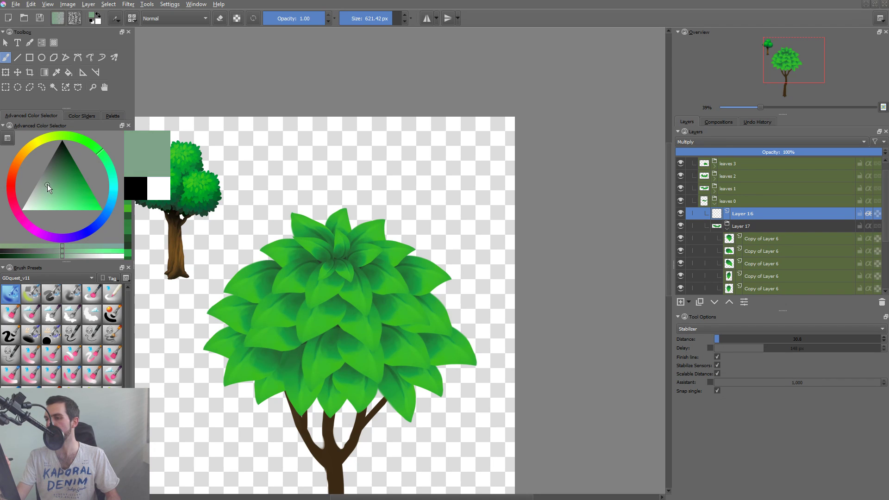
pyautogui.moveTo(92, 147); pyautogui.dragTo(80, 141)
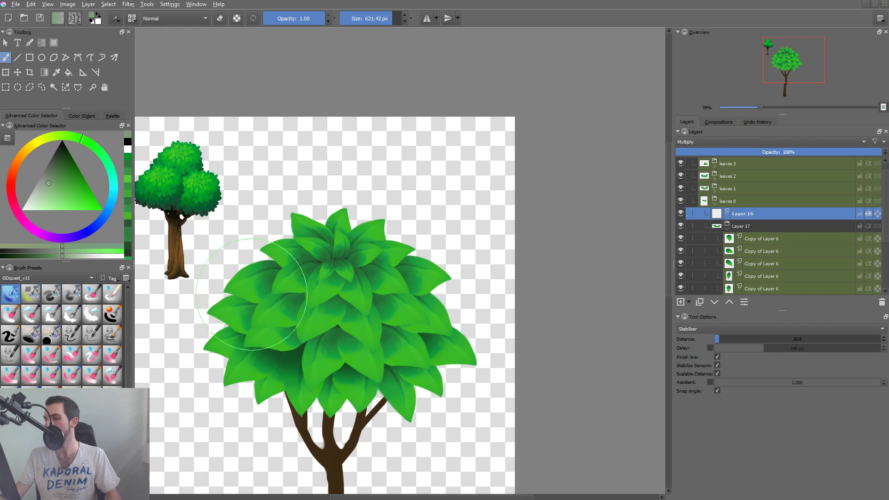
pyautogui.moveTo(262, 299)
pyautogui.mouseDown()
pyautogui.moveTo(338, 322)
pyautogui.moveTo(412, 315)
pyautogui.mouseUp()
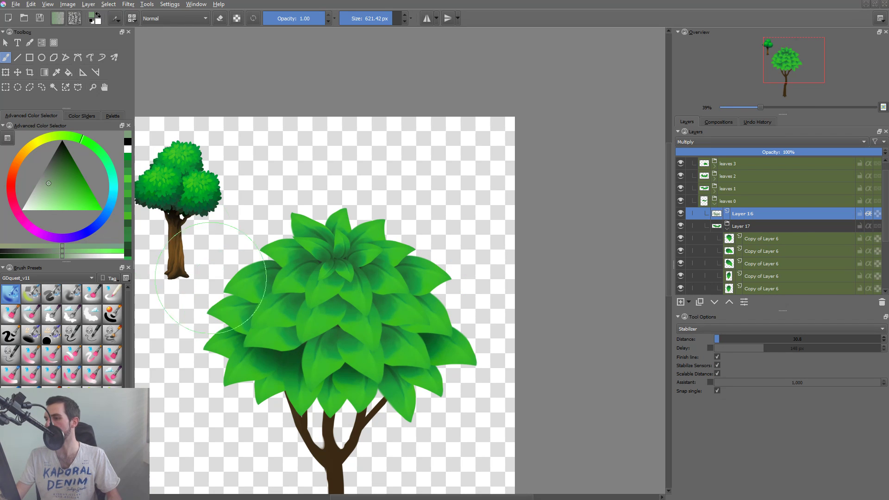
pyautogui.click(55, 171)
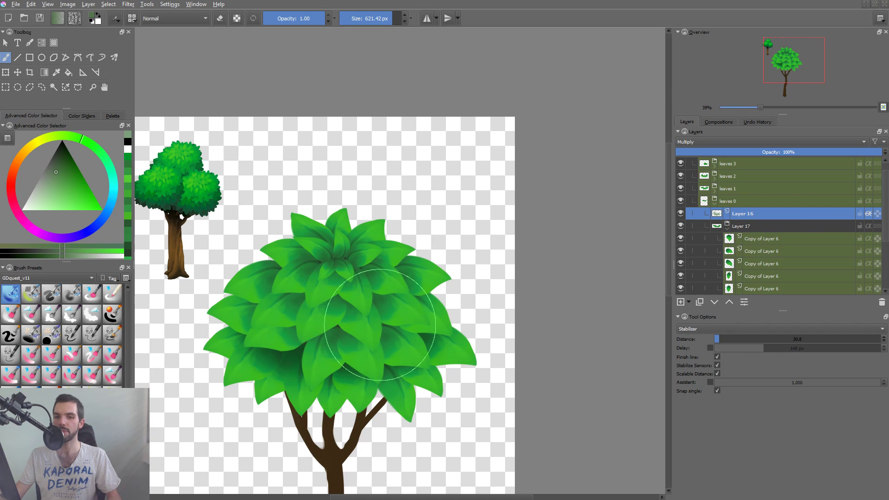
pyautogui.moveTo(323, 300)
pyautogui.mouseDown()
pyautogui.moveTo(299, 278)
pyautogui.moveTo(314, 307)
pyautogui.moveTo(288, 292)
pyautogui.mouseUp()
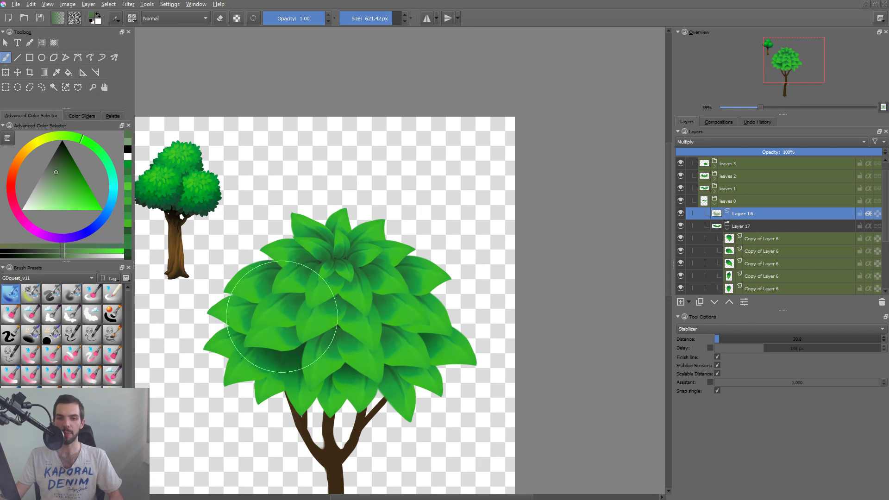
# Try broad dark green shading strokes across the middle of the crown, undoing each one.
pyautogui.moveTo(264, 305); pyautogui.dragTo(437, 296)
pyautogui.hotkey('ctrl', 'z')
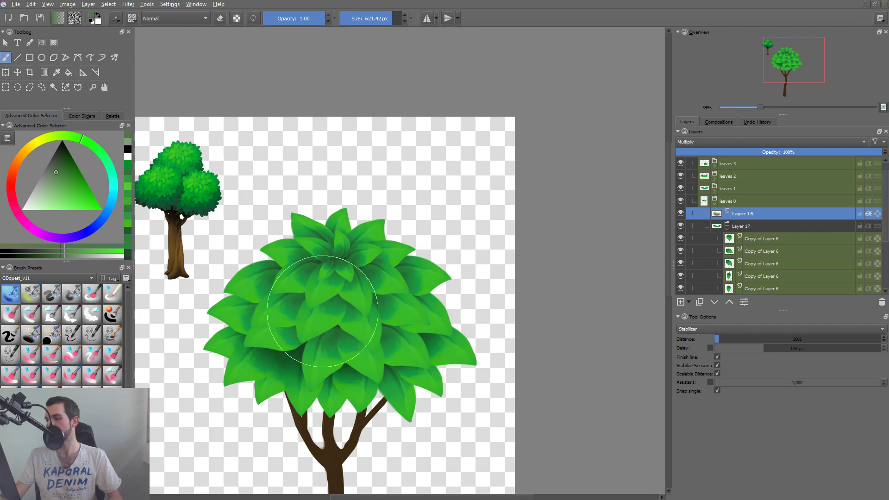
pyautogui.moveTo(273, 301); pyautogui.dragTo(435, 312)
pyautogui.hotkey('ctrl', 'z')
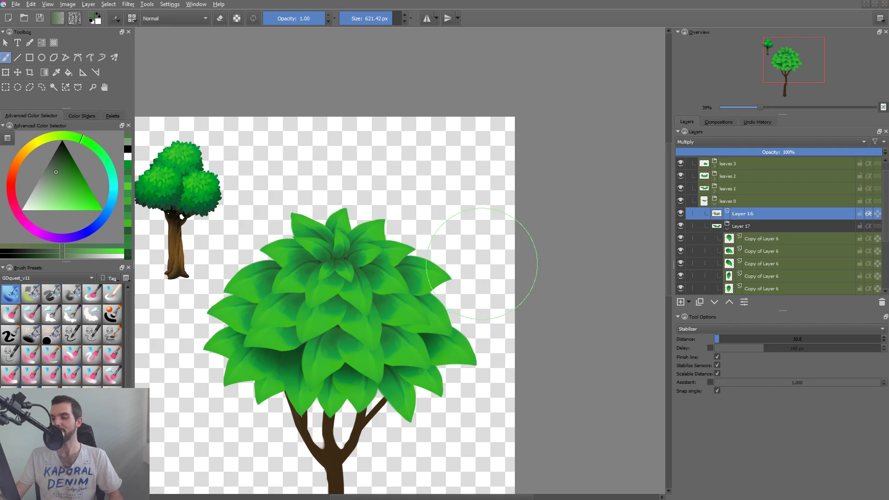
# Try to multi-select the leaf layers of the upper crown by picking their leaves on the canvas.
pyautogui.moveTo(381, 357); pyautogui.dragTo(382, 355)
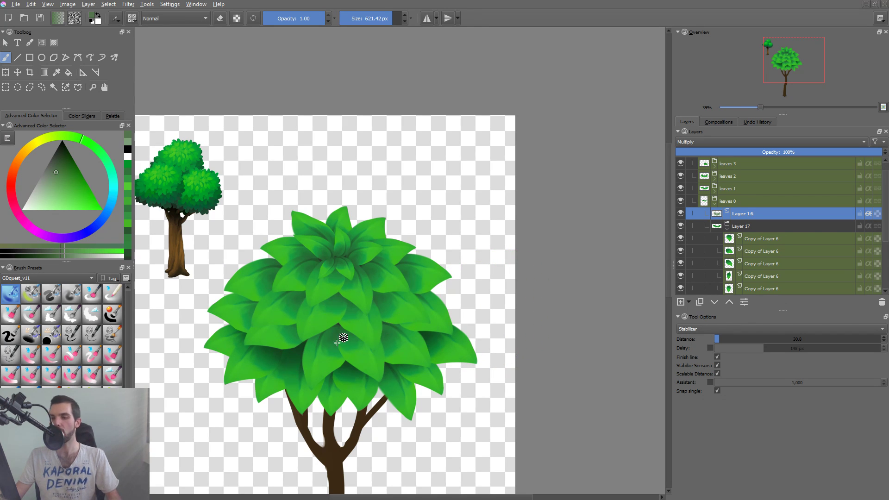
pyautogui.click(391, 307)
pyautogui.click(390, 276)
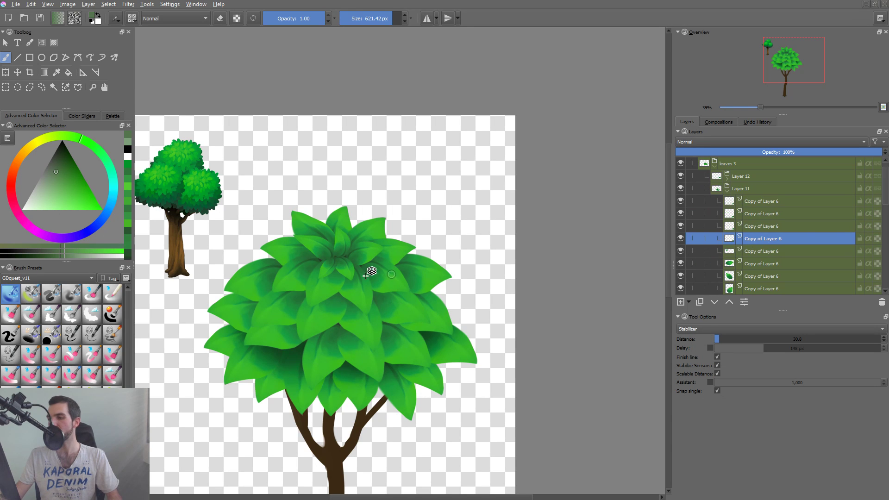
pyautogui.click(352, 281)
pyautogui.keyDown('shift'); pyautogui.click(384, 282); pyautogui.keyUp('shift')
pyautogui.keyDown('shift'); pyautogui.click(352, 294); pyautogui.keyUp('shift')
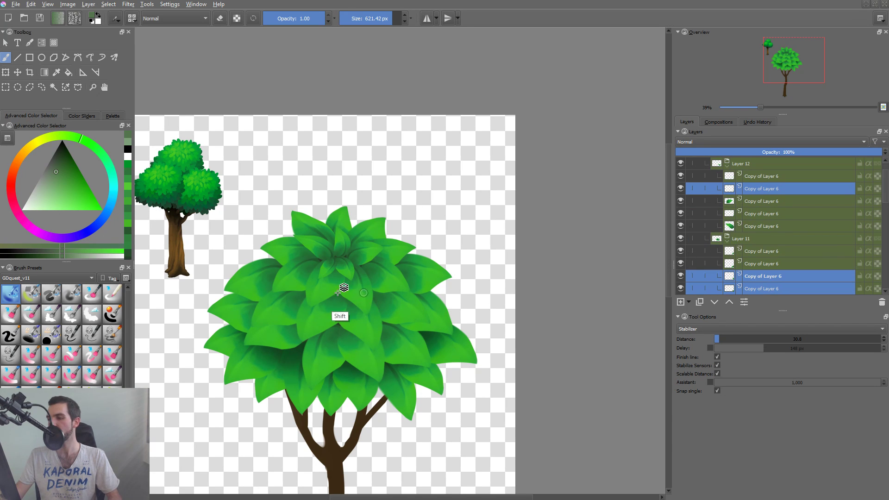
pyautogui.keyDown('shift'); pyautogui.click(337, 296); pyautogui.keyUp('shift')
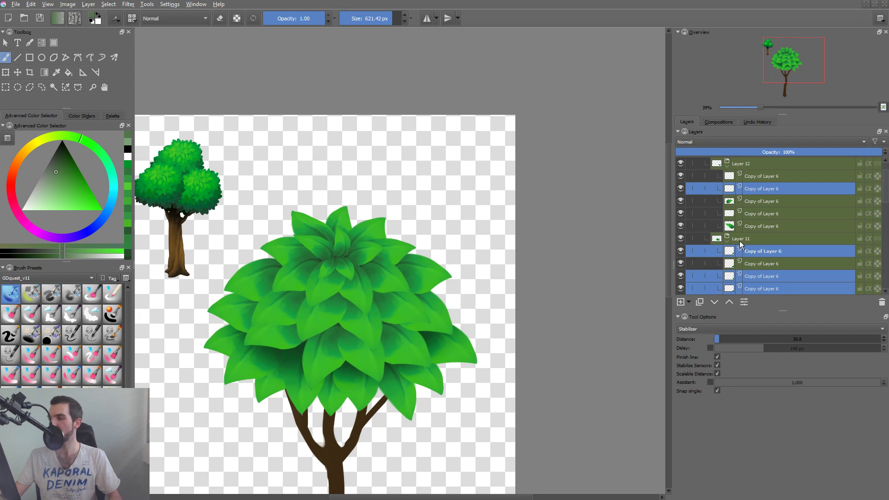
# Isolate the leaf layers and groups around Layer 11 and Layer 12 one by one and examine which leaves each holds.
pyautogui.keyDown('alt'); pyautogui.click(730, 228); pyautogui.keyUp('alt')
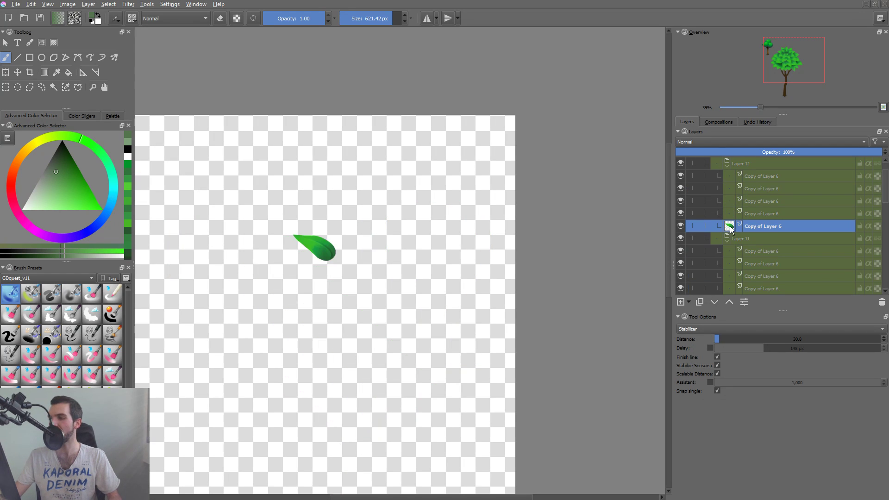
pyautogui.keyDown('alt'); pyautogui.click(733, 212); pyautogui.keyUp('alt')
pyautogui.keyDown('alt'); pyautogui.click(731, 216); pyautogui.keyUp('alt')
pyautogui.keyDown('alt'); pyautogui.click(756, 262); pyautogui.keyUp('alt')
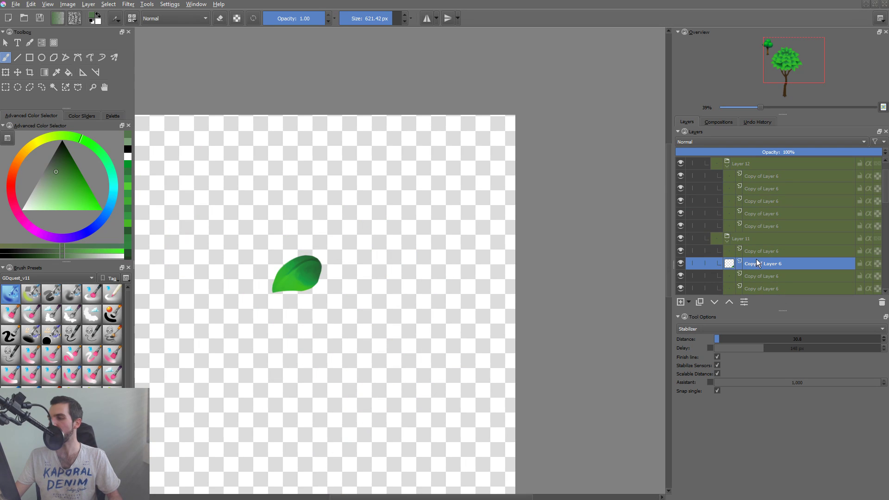
pyautogui.keyDown('alt'); pyautogui.click(778, 226); pyautogui.keyUp('alt')
pyautogui.keyDown('alt'); pyautogui.click(777, 238); pyautogui.keyUp('alt')
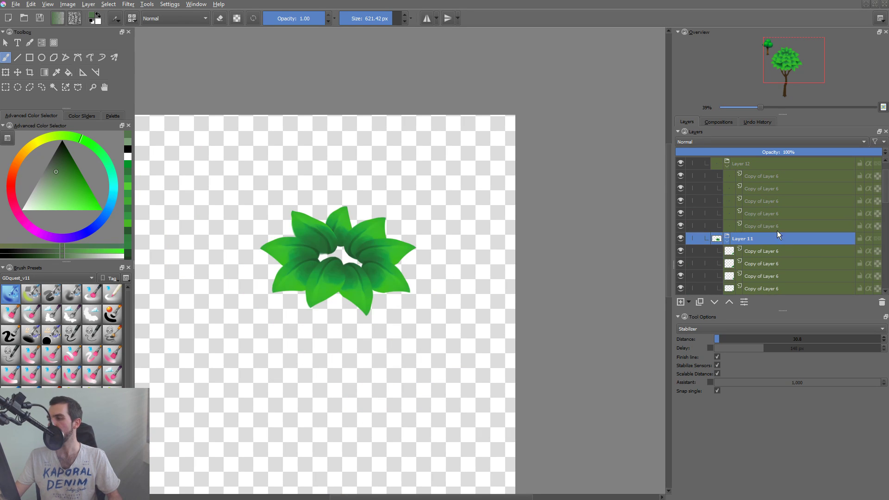
pyautogui.keyDown('alt'); pyautogui.click(745, 164); pyautogui.keyUp('alt')
pyautogui.keyDown('alt'); pyautogui.click(762, 188); pyautogui.keyUp('alt')
pyautogui.keyDown('alt'); pyautogui.click(777, 225); pyautogui.keyUp('alt')
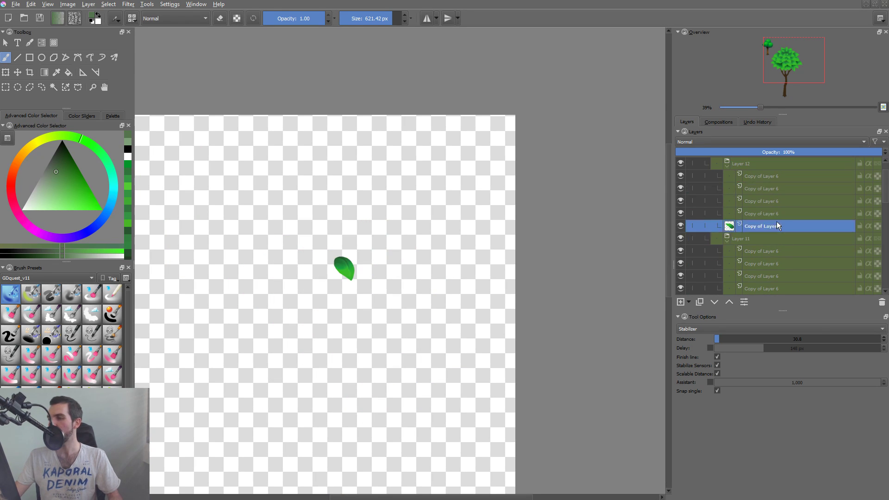
pyautogui.press('pagedown')
pyautogui.press('pagedown')
pyautogui.press('pagedown')
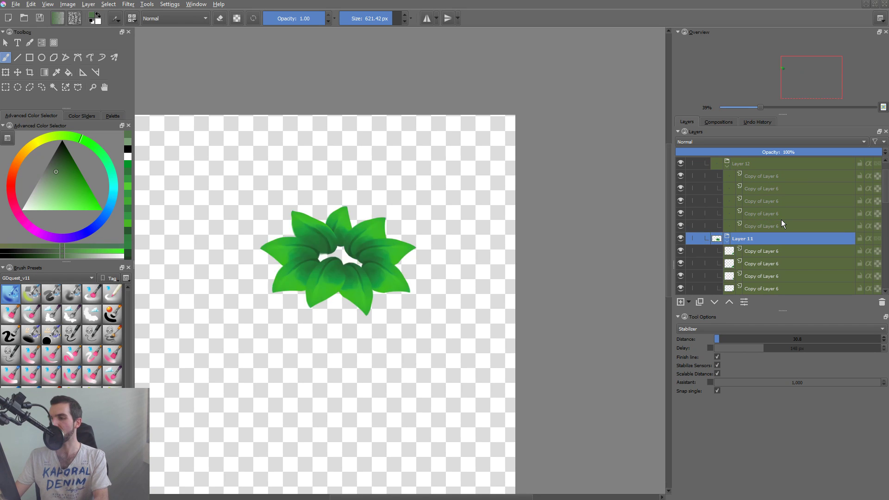
pyautogui.press('pagedown')
pyautogui.press('pagedown')
pyautogui.press('pagedown')
pyautogui.press('pagedown')
pyautogui.press('pagedown')
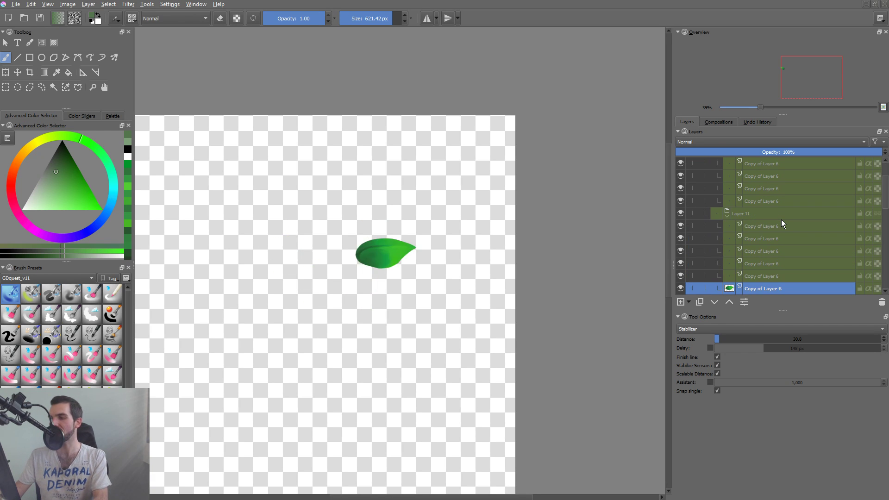
pyautogui.keyDown('alt'); pyautogui.click(727, 289); pyautogui.keyUp('alt')
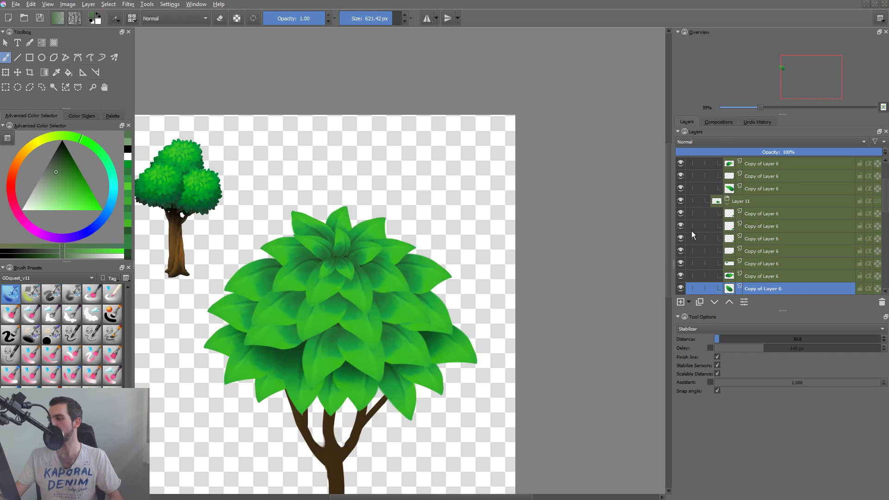
pyautogui.click(680, 201)
pyautogui.click(682, 200)
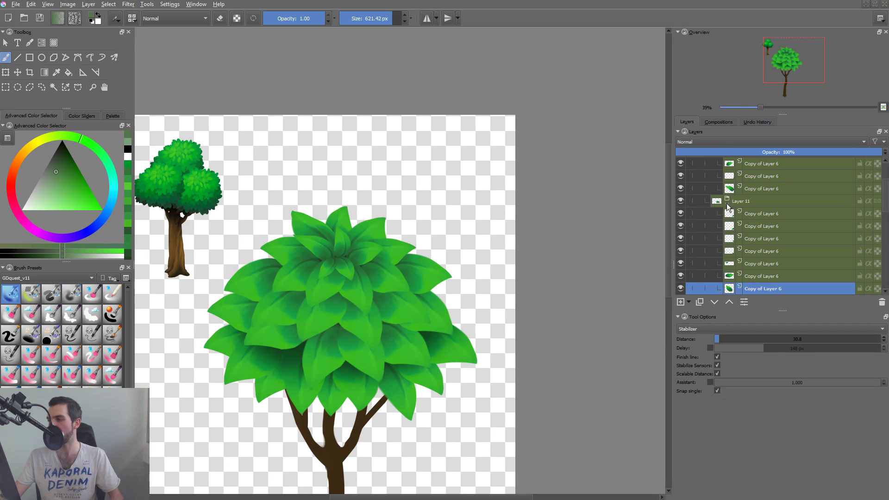
pyautogui.keyDown('shift'); pyautogui.click(682, 201); pyautogui.keyUp('shift')
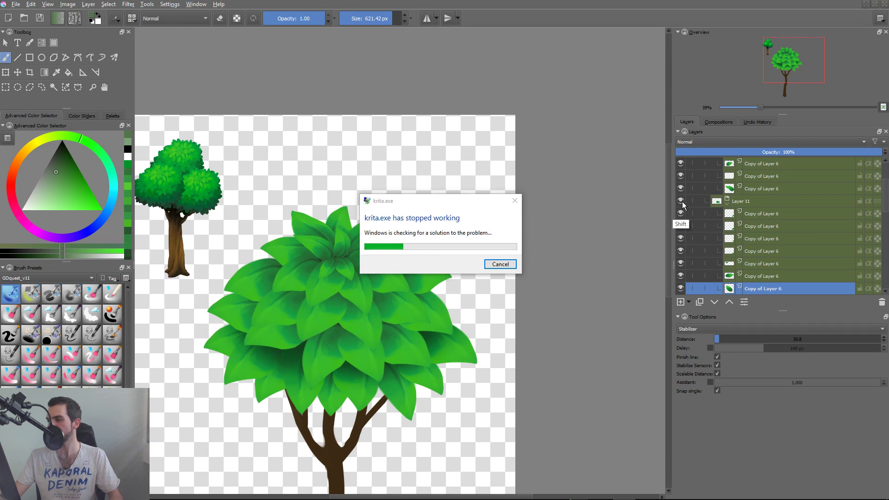
# Dismiss the crash dialog and reopen tree_livestream demo.kra from the desktop.
pyautogui.click(500, 264)
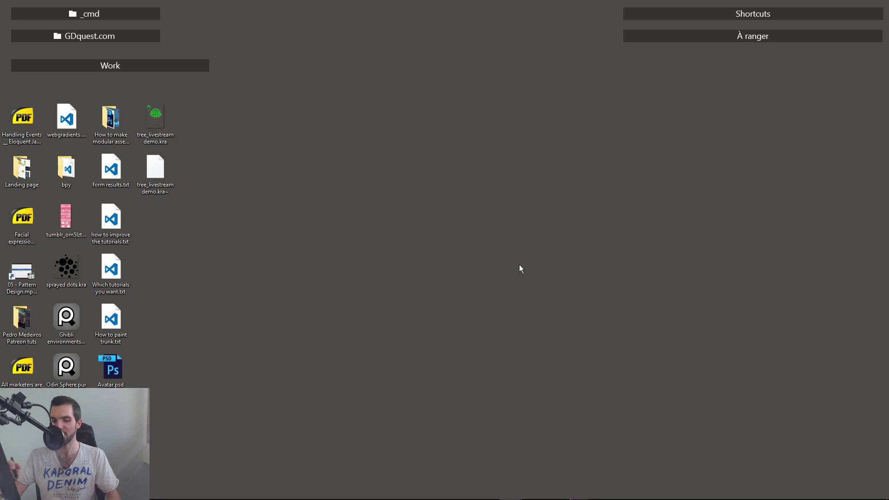
pyautogui.doubleClick(153, 134)
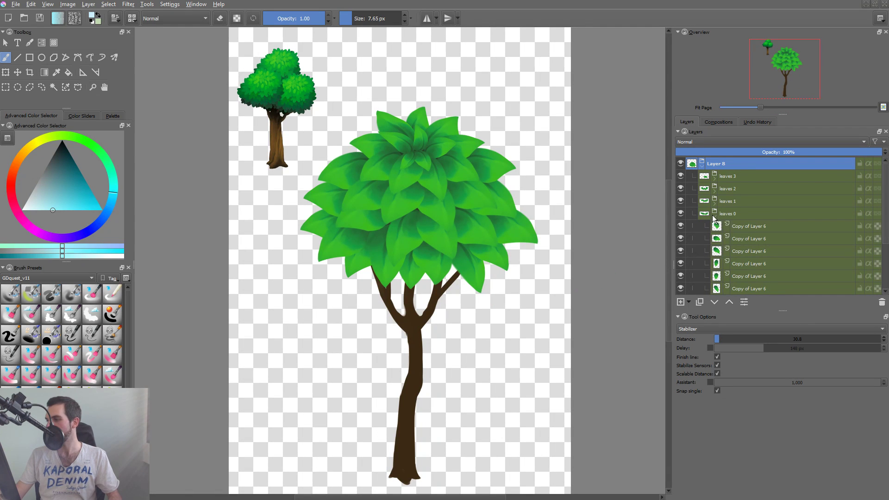
pyautogui.click(714, 216)
pyautogui.click(712, 218)
pyautogui.click(749, 227)
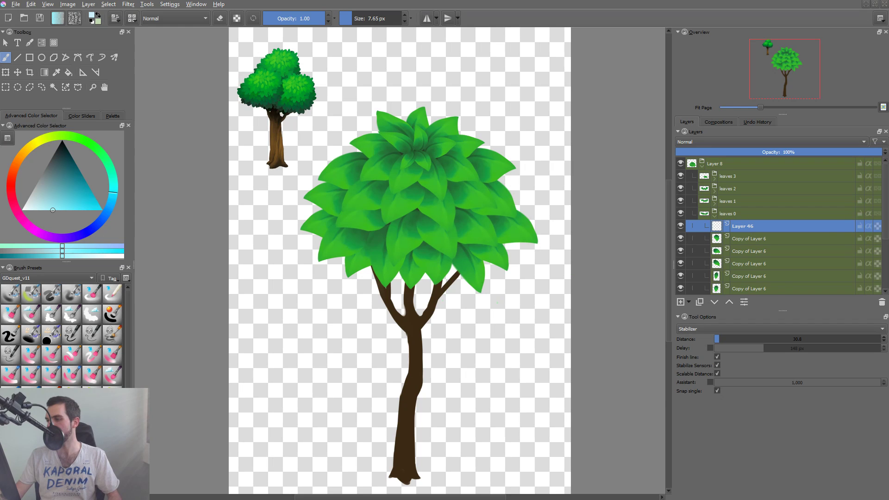
pyautogui.hotkey('ctrl', 'e')
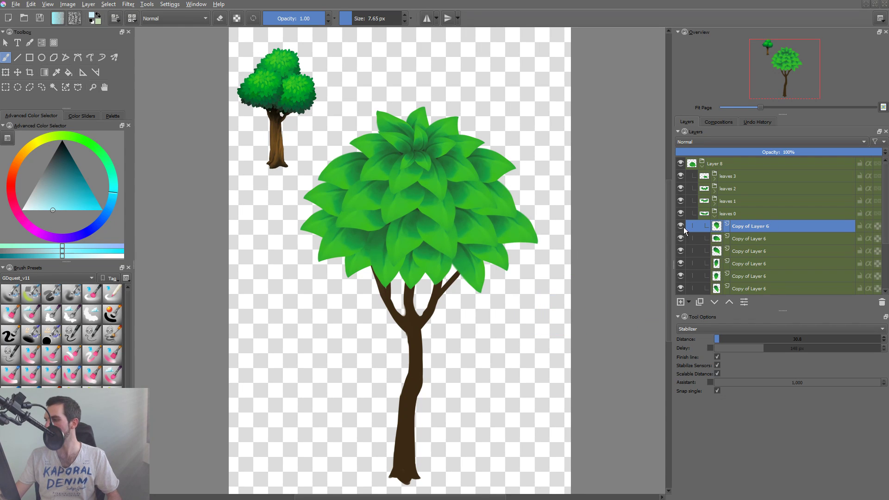
# Group the overlapping bottom-row leaves picked from leaves 0 and move the new group out, directly above leaves 0.
pyautogui.click(388, 269)
pyautogui.keyDown('shift'); pyautogui.click(359, 254); pyautogui.keyUp('shift')
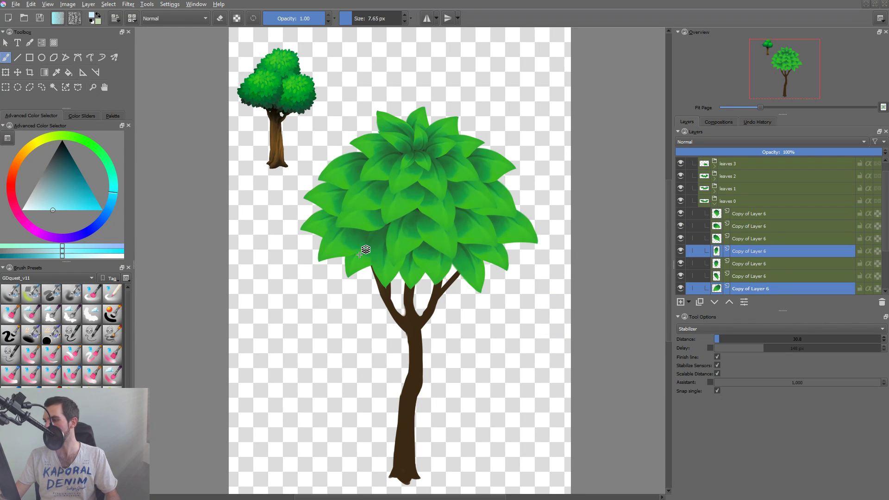
pyautogui.keyDown('shift'); pyautogui.click(461, 278); pyautogui.keyUp('shift')
pyautogui.keyDown('shift'); pyautogui.click(525, 244); pyautogui.keyUp('shift')
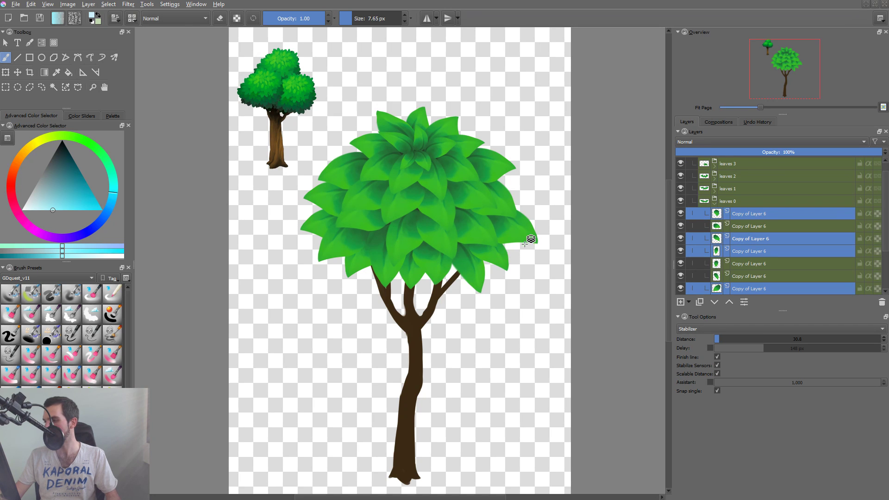
pyautogui.keyDown('shift'); pyautogui.click(516, 228); pyautogui.keyUp('shift')
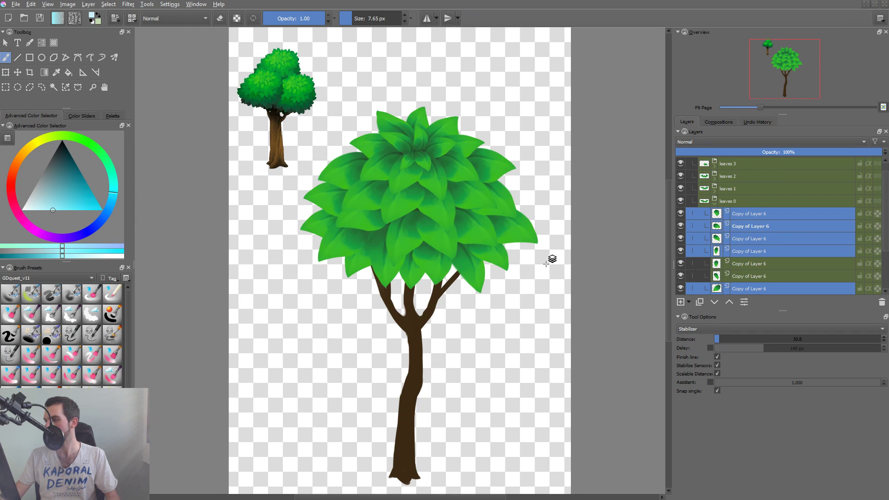
pyautogui.hotkey('ctrl', 'g')
pyautogui.click(734, 218)
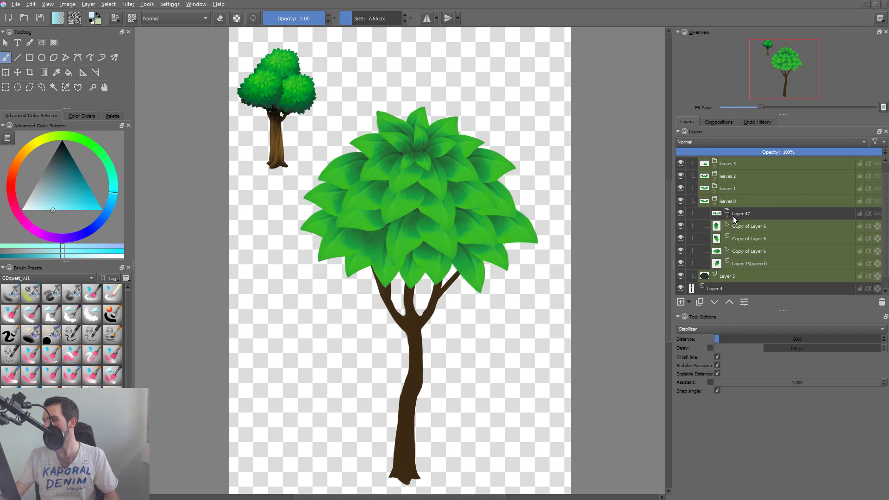
pyautogui.click(743, 213)
pyautogui.hotkey('ctrl', 'pageup')
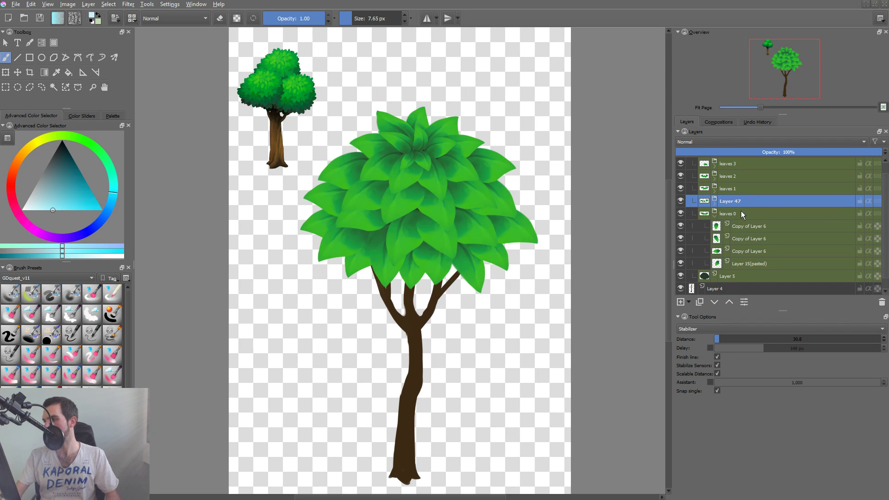
# Batch-rename the five leaf groups with the base name leaves, numbered from leaves 0 to leaves 4, and check leaves 1 by toggling its visibility.
pyautogui.click(735, 215)
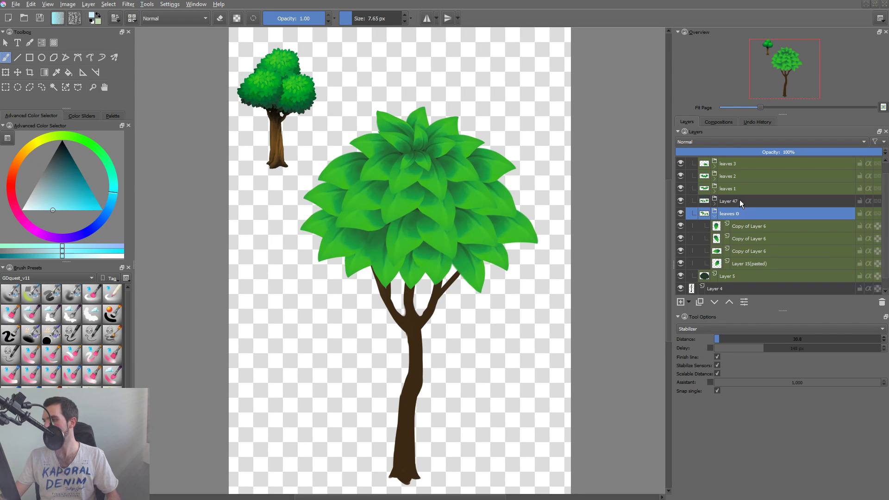
pyautogui.keyDown('ctrl'); pyautogui.click(732, 200); pyautogui.keyUp('ctrl')
pyautogui.keyDown('ctrl'); pyautogui.click(736, 188); pyautogui.keyUp('ctrl')
pyautogui.keyDown('ctrl'); pyautogui.click(737, 177); pyautogui.keyUp('ctrl')
pyautogui.keyDown('ctrl'); pyautogui.click(739, 166); pyautogui.keyUp('ctrl')
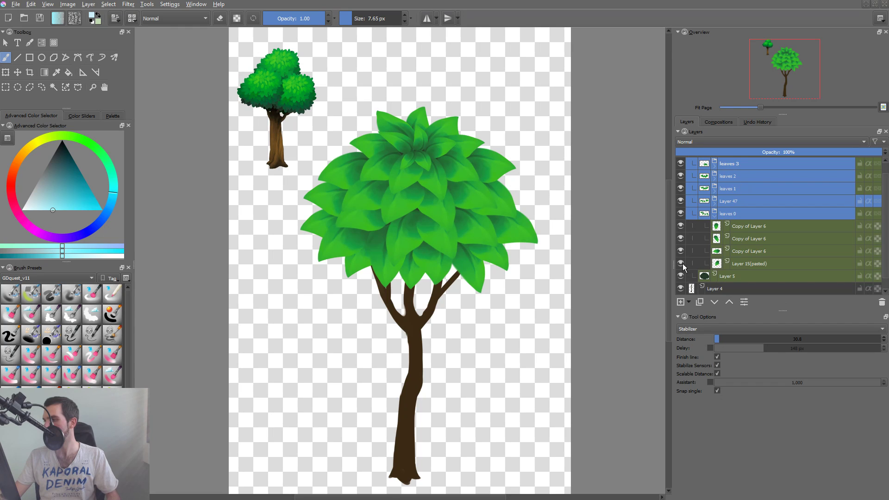
pyautogui.press('F3')
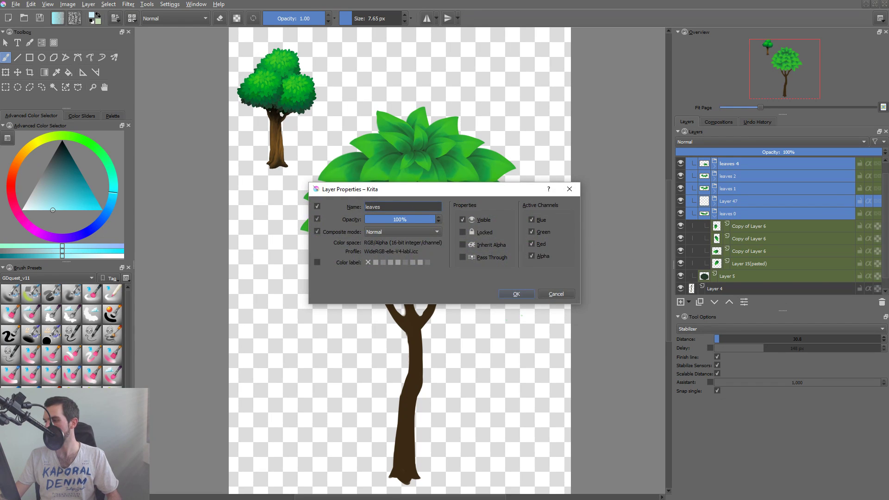
pyautogui.click(516, 294)
pyautogui.hotkey('ctrl', 'g')
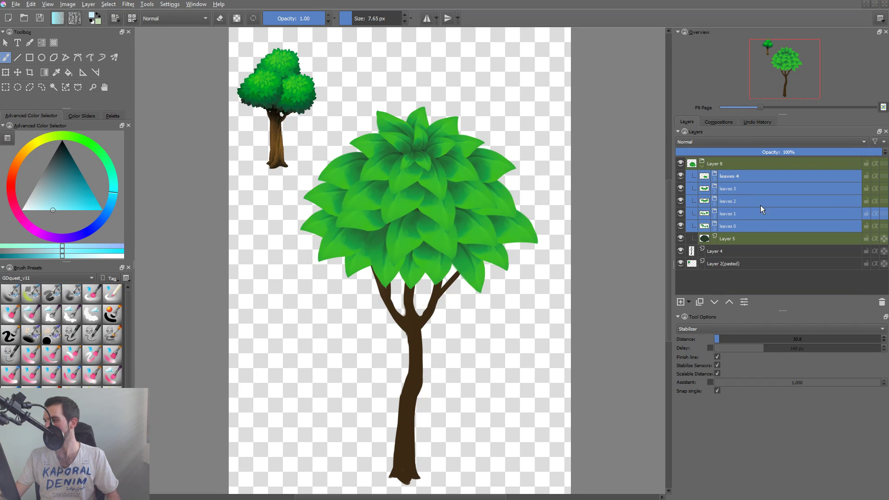
pyautogui.click(680, 214)
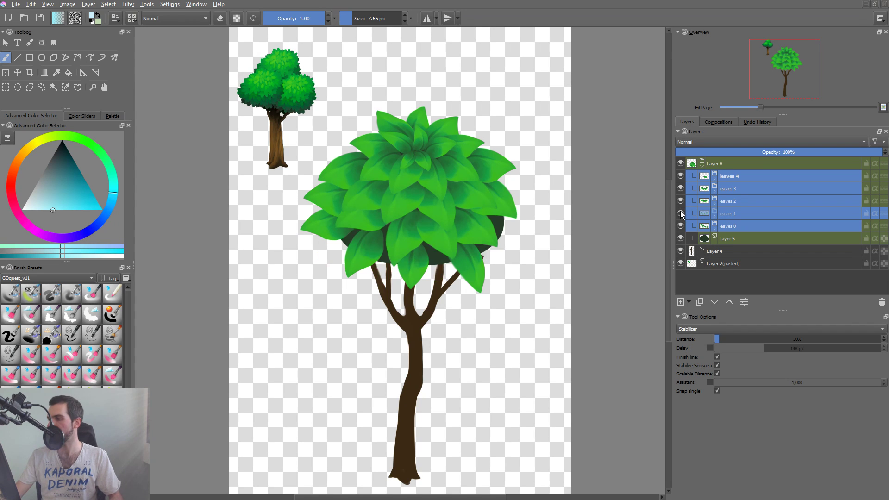
pyautogui.click(680, 214)
# Add an alpha-inheriting Multiply paint layer at the top of leaves 0 and choose the soft 440 px brush preset.
pyautogui.click(714, 236)
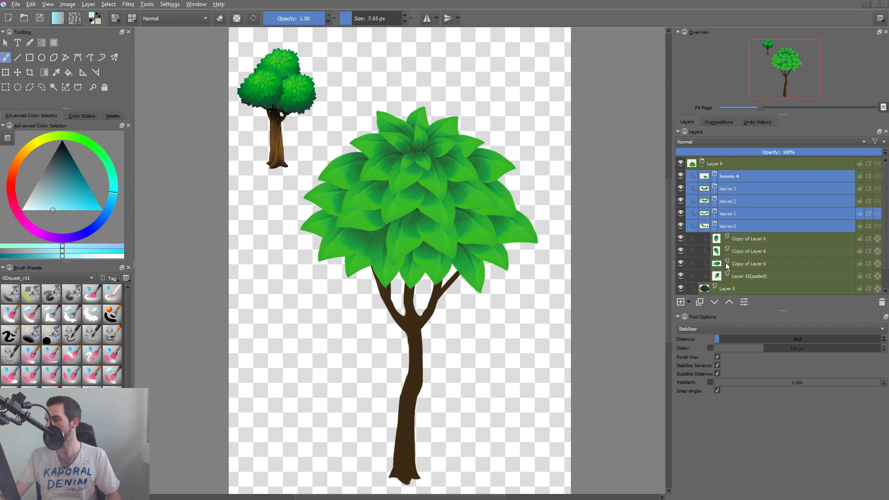
pyautogui.click(740, 238)
pyautogui.press('Insert')
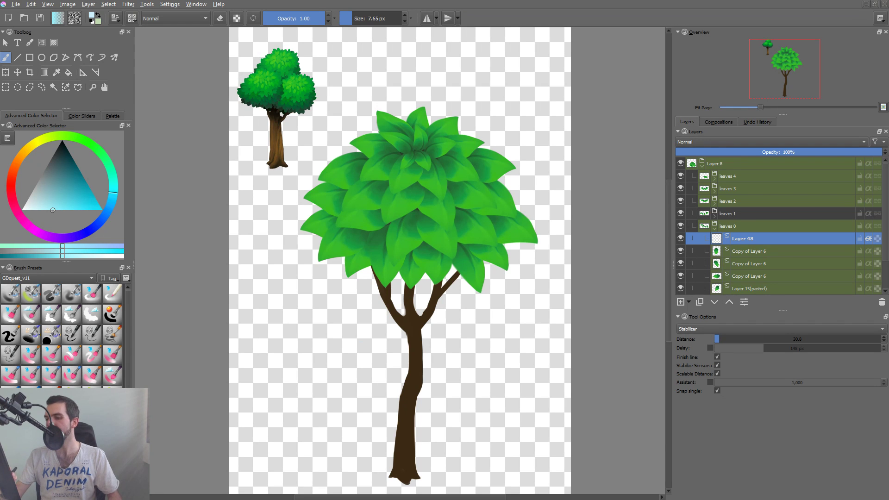
pyautogui.click(15, 299)
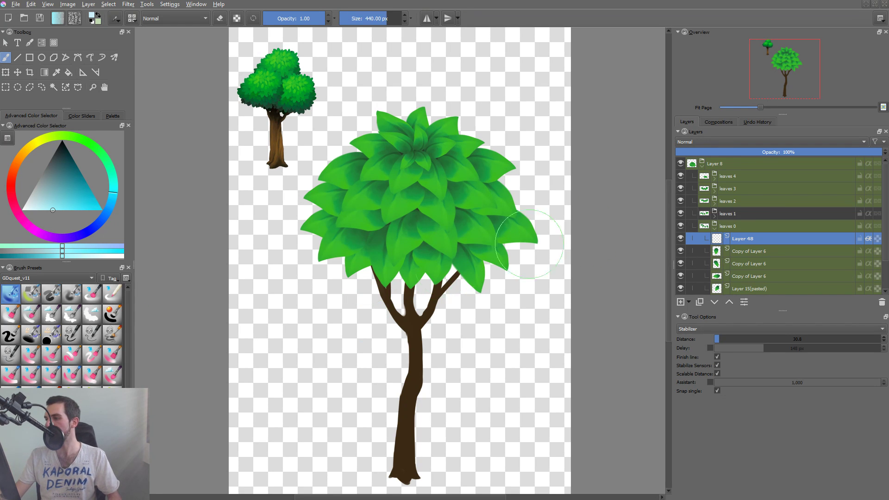
pyautogui.click(757, 142)
pyautogui.click(758, 176)
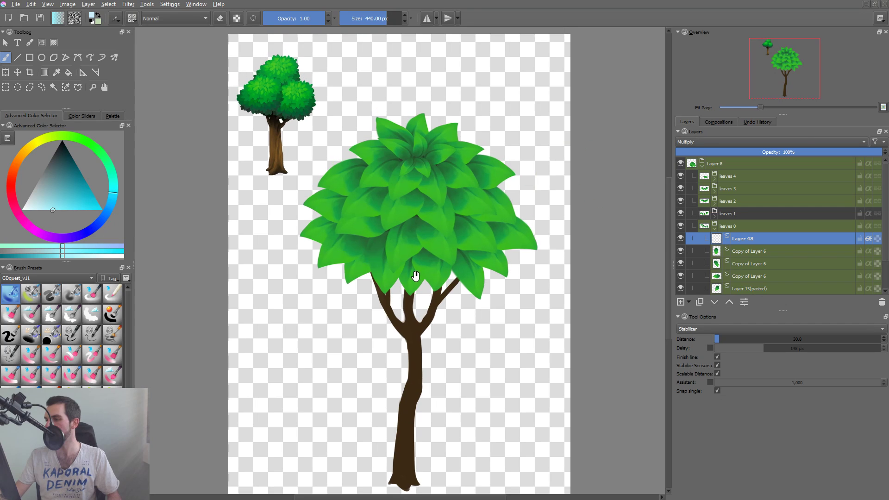
# Sample a green from the leaves and adjust it to a greyer dark green for the shading colour.
pyautogui.keyDown('ctrl'); pyautogui.click(403, 223); pyautogui.keyUp('ctrl')
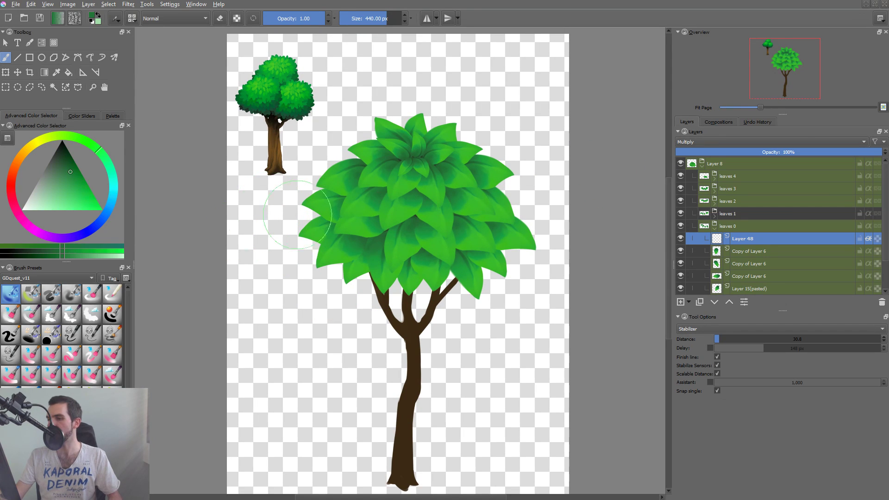
pyautogui.moveTo(66, 169); pyautogui.dragTo(59, 170)
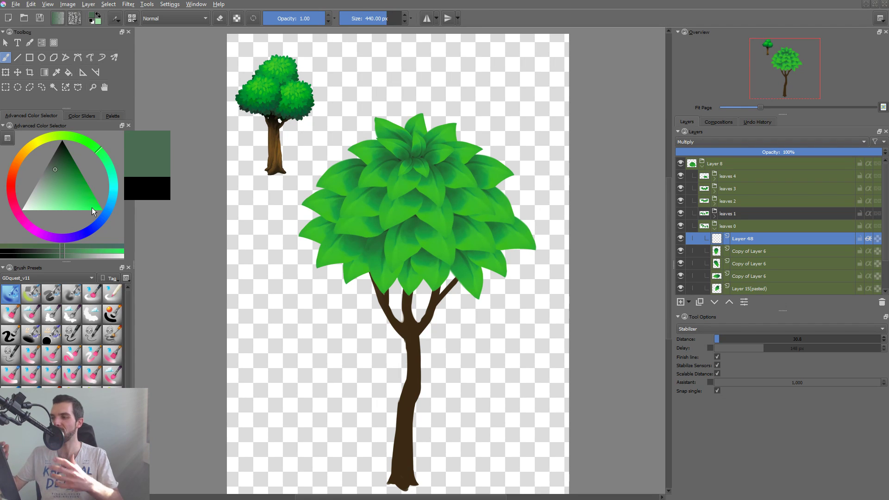
pyautogui.press('/')
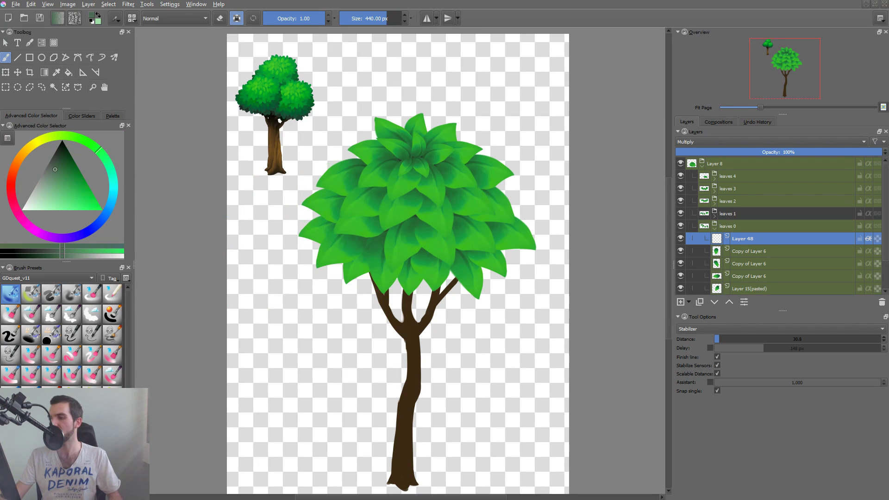
pyautogui.press('/')
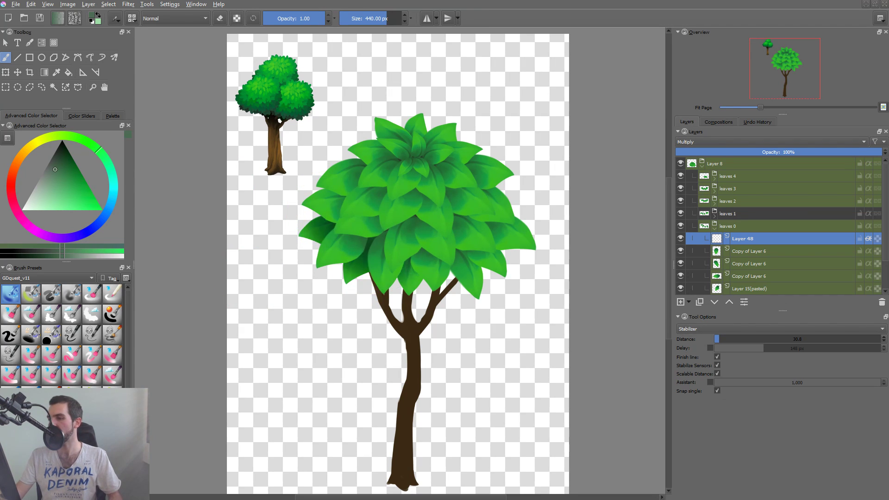
# Enlarge the soft brush to about 545 px and paint dark green shading across the bottom row of leaves in leaves 0.
pyautogui.moveTo(362, 259); pyautogui.dragTo(407, 265)
pyautogui.hotkey('ctrl', 'z')
pyautogui.keyDown('shift'); pyautogui.moveTo(372, 211); pyautogui.dragTo(417, 211); pyautogui.keyUp('shift')
pyautogui.moveTo(324, 234); pyautogui.dragTo(463, 255)
pyautogui.moveTo(375, 271); pyautogui.dragTo(488, 267)
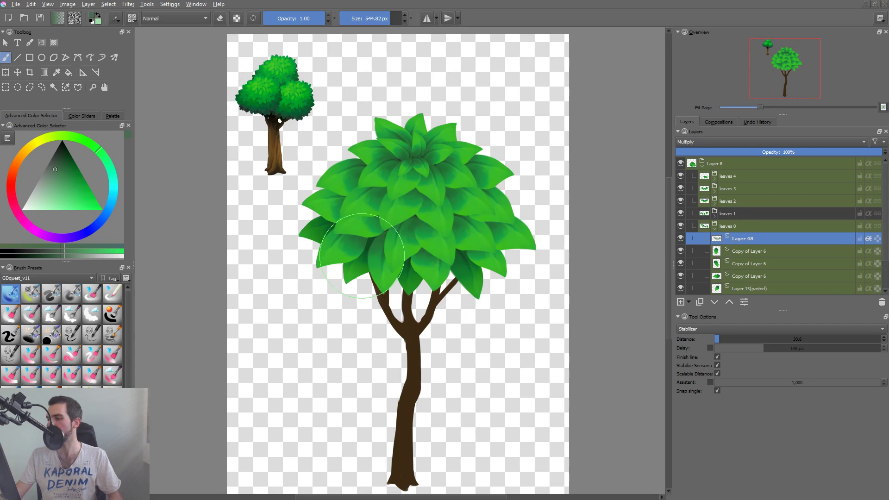
pyautogui.moveTo(474, 261); pyautogui.dragTo(479, 269)
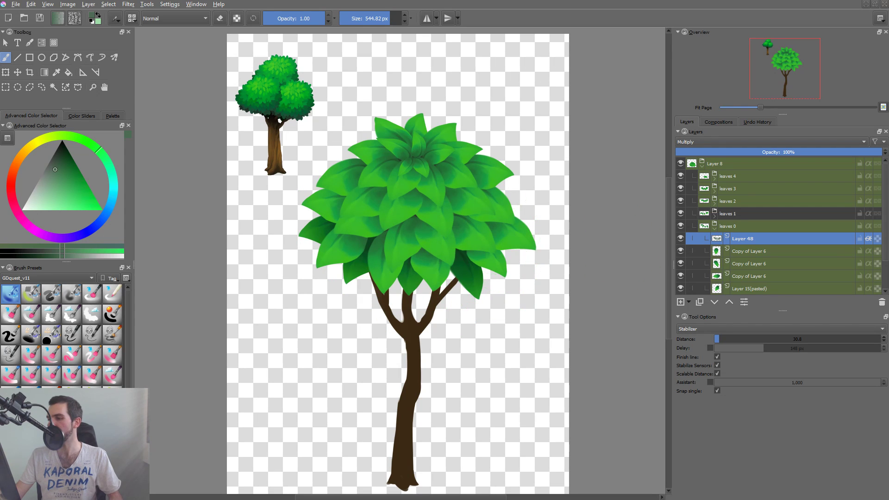
# Save an unshaded copy of the tree as a hidden layer made from the visible image, with the leaves 0 shading switched off only during the capture.
pyautogui.click(680, 239)
pyautogui.click(725, 168)
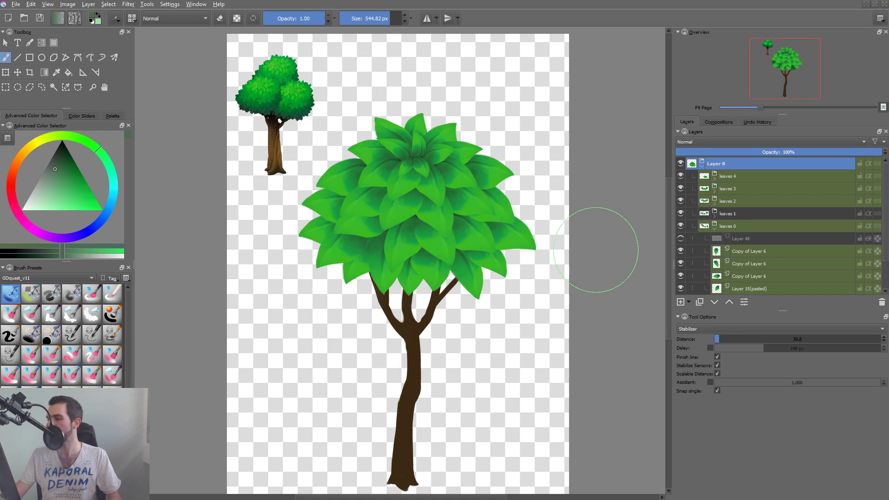
pyautogui.hotkey('shift', 'alt', 'e')
pyautogui.click(680, 163)
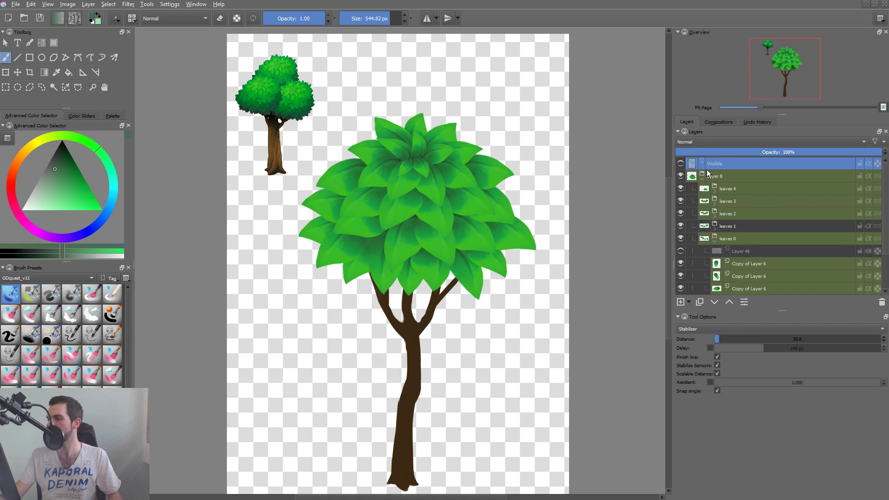
pyautogui.click(680, 251)
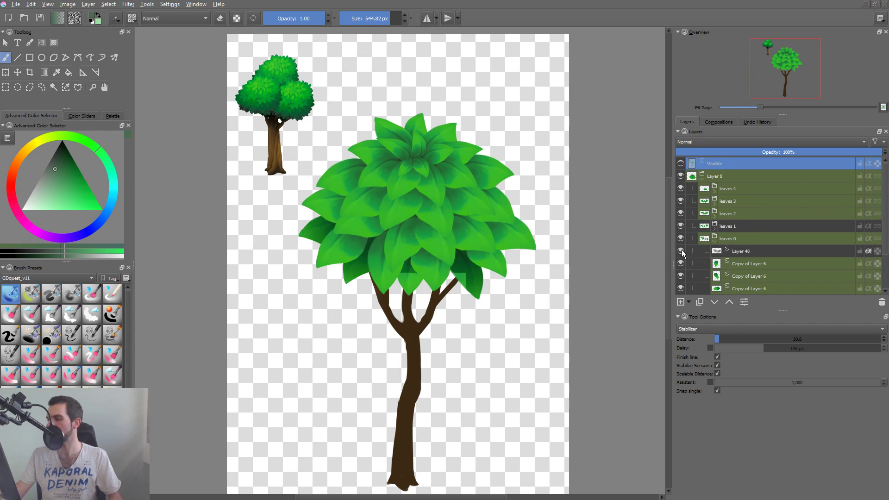
# Collapse leaves 0 and add a paint layer with alpha inheritance at the top of leaves 1.
pyautogui.click(716, 240)
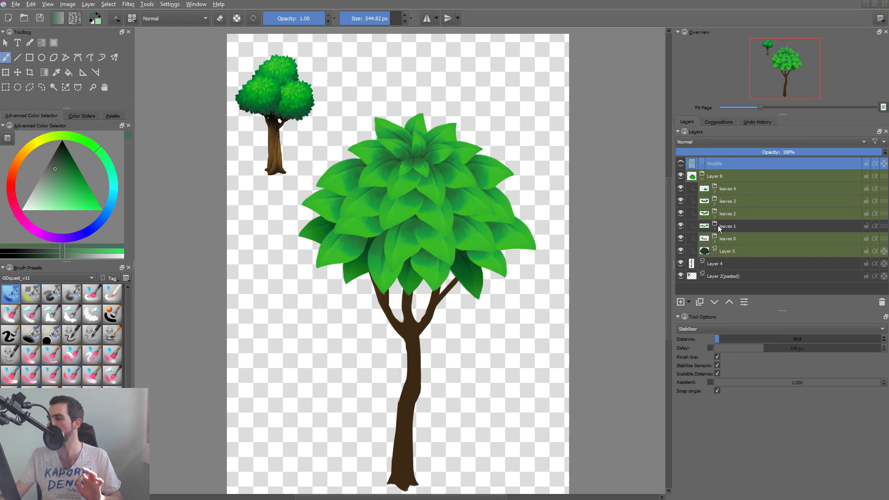
pyautogui.click(715, 229)
pyautogui.click(723, 228)
pyautogui.press('Insert')
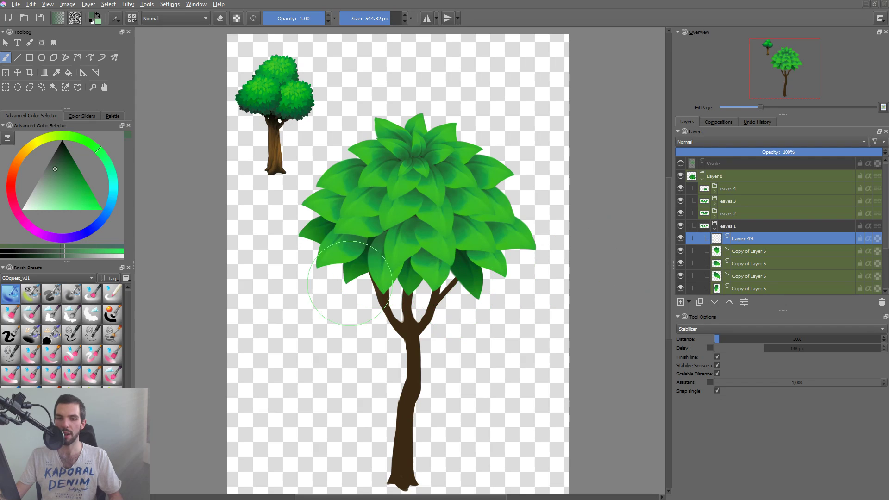
pyautogui.moveTo(393, 302); pyautogui.dragTo(523, 278)
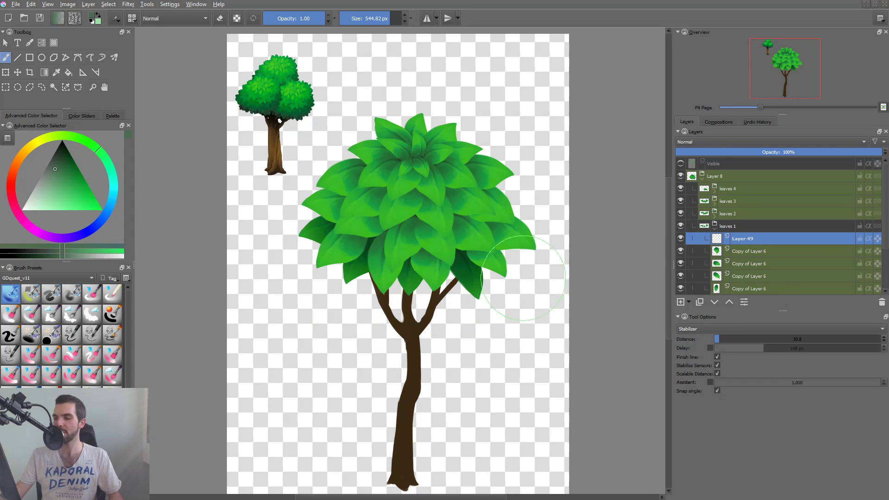
pyautogui.click(868, 239)
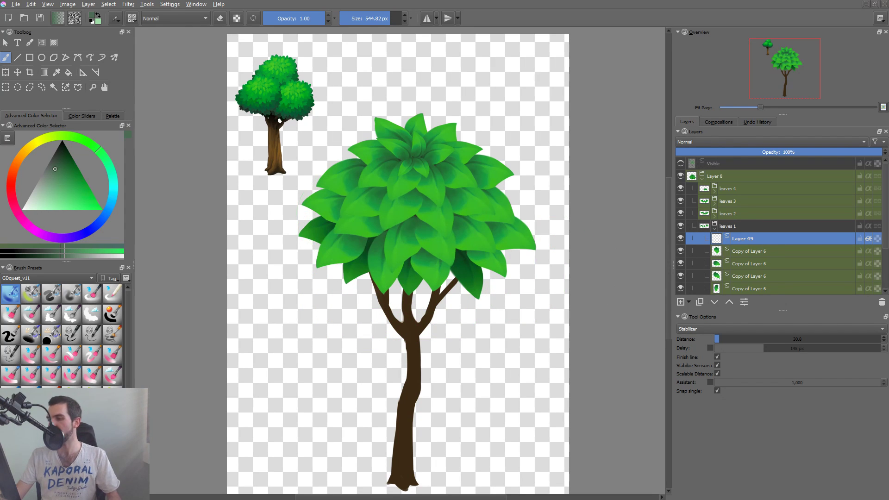
pyautogui.moveTo(531, 239); pyautogui.dragTo(514, 245)
pyautogui.hotkey('ctrl', 'z')
pyautogui.moveTo(352, 227)
pyautogui.mouseDown()
pyautogui.moveTo(536, 239)
pyautogui.moveTo(508, 246)
pyautogui.mouseUp()
pyautogui.hotkey('ctrl', 'z')
# Darken the shading green slightly and brush it softly across the upper parts of the leaves 1 row.
pyautogui.click(57, 176)
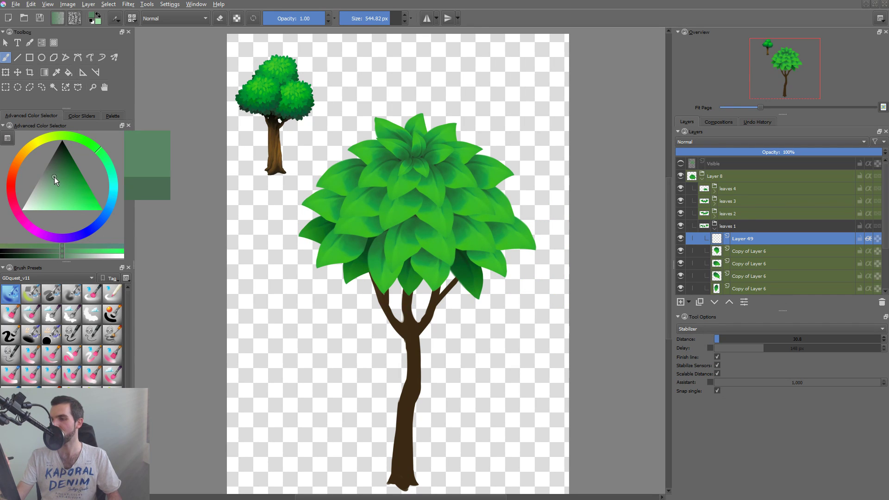
pyautogui.moveTo(53, 177); pyautogui.dragTo(53, 173)
pyautogui.moveTo(363, 251)
pyautogui.mouseDown()
pyautogui.moveTo(398, 260)
pyautogui.moveTo(518, 227)
pyautogui.mouseUp()
pyautogui.hotkey('ctrl', 'z')
pyautogui.moveTo(360, 213); pyautogui.dragTo(494, 209)
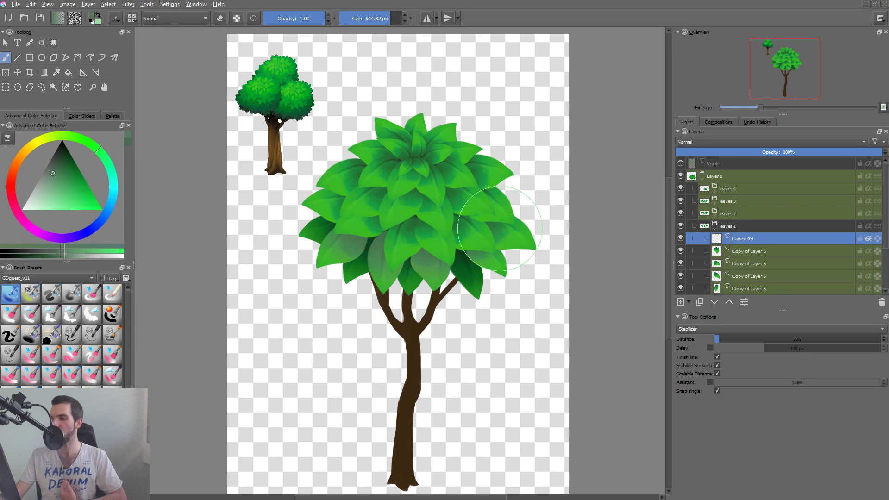
# Set the leaves 1 shading layer to Multiply at 76% opacity.
pyautogui.click(723, 143)
pyautogui.click(699, 174)
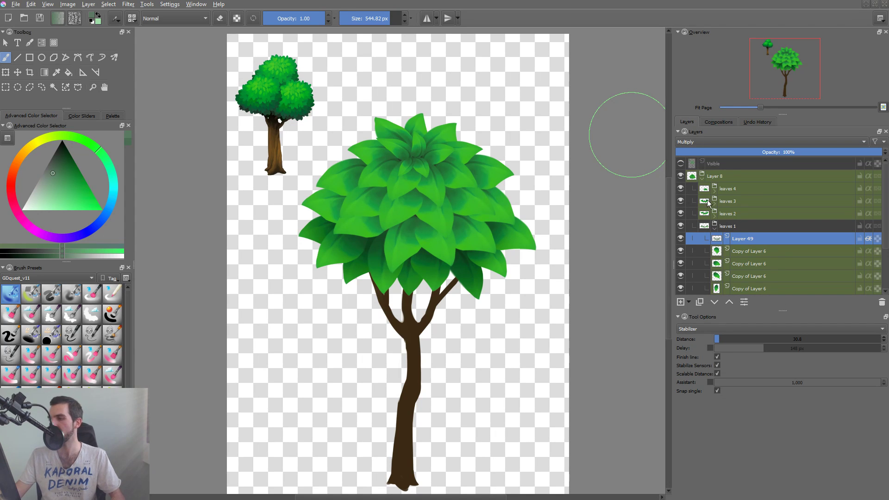
pyautogui.moveTo(810, 151)
pyautogui.mouseDown()
pyautogui.moveTo(799, 156)
pyautogui.moveTo(849, 154)
pyautogui.mouseUp()
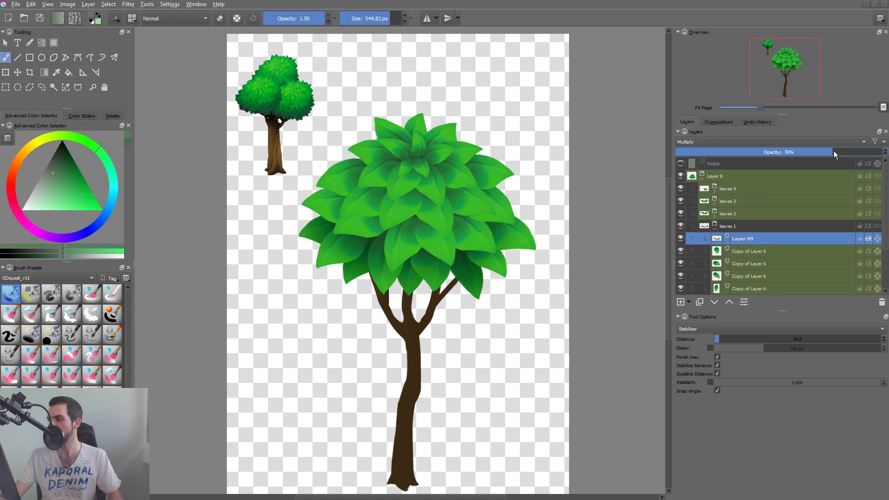
# Add a Multiply paint layer at the top of leaves 2 and enable its alpha inheritance, discarding the test stroke.
pyautogui.moveTo(409, 294); pyautogui.dragTo(396, 299)
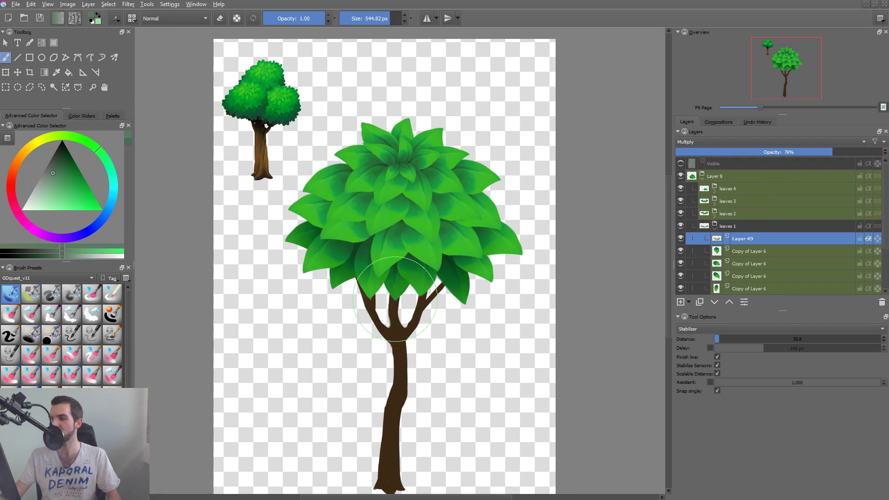
pyautogui.click(735, 213)
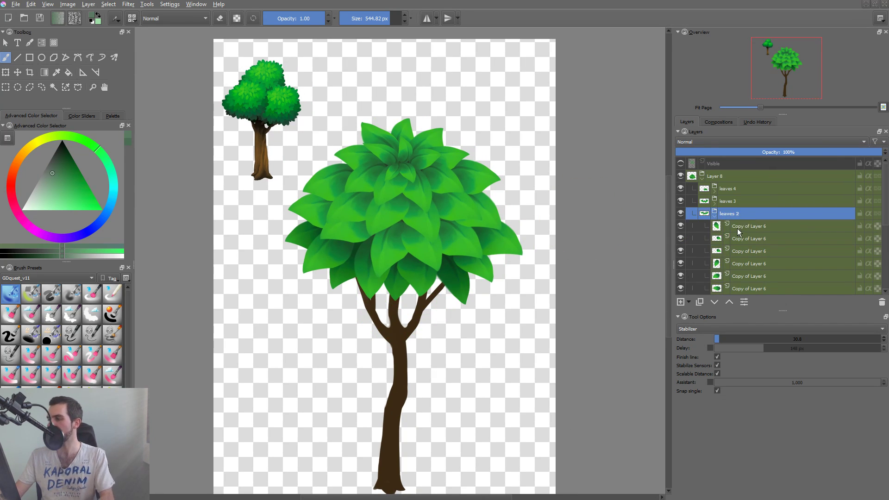
pyautogui.press('Insert')
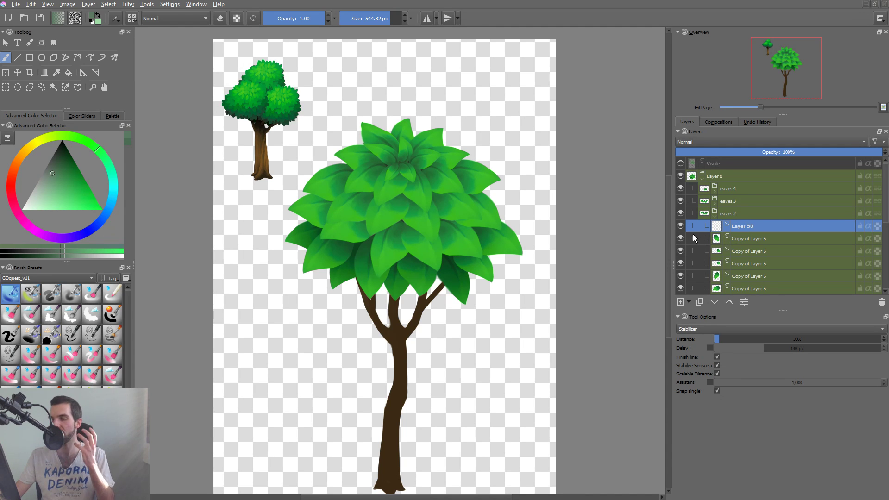
pyautogui.click(711, 144)
pyautogui.click(693, 179)
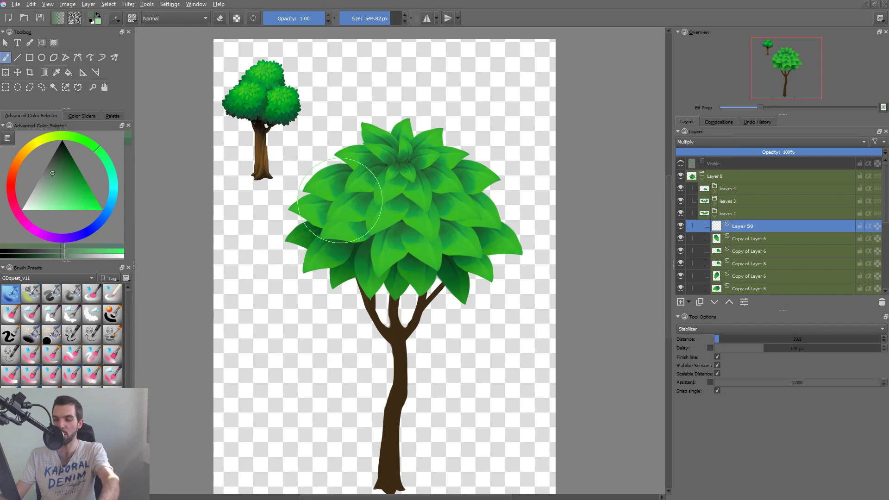
pyautogui.moveTo(332, 179); pyautogui.dragTo(447, 217)
pyautogui.hotkey('ctrl', 'z')
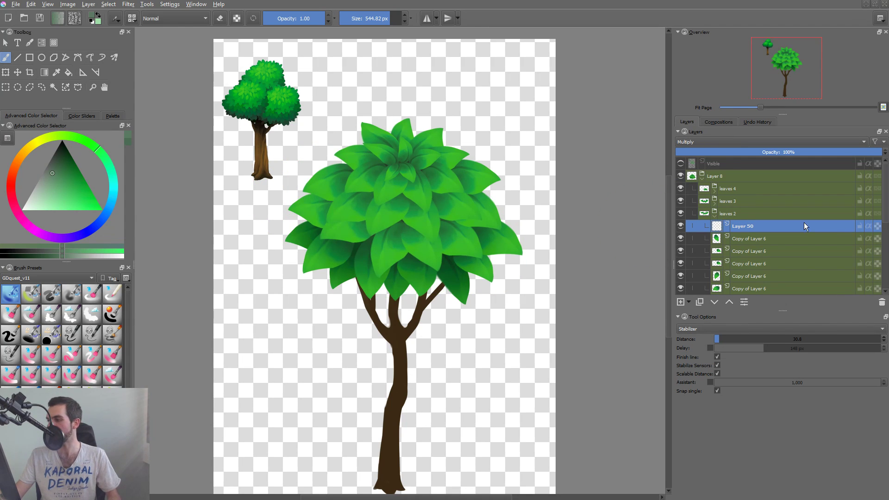
# Paint soft dark green shading across the leaves 2 row and trim it with the brush in eraser mode.
pyautogui.moveTo(337, 187); pyautogui.dragTo(424, 194)
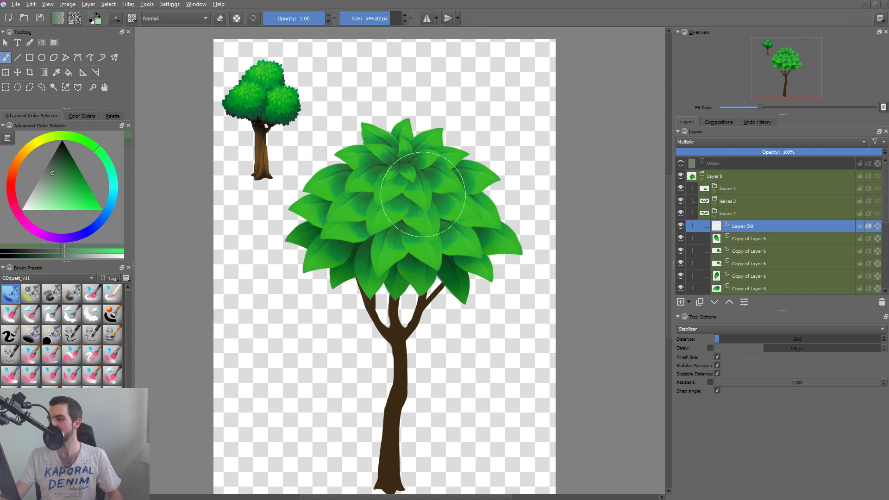
pyautogui.moveTo(370, 204); pyautogui.dragTo(454, 207)
pyautogui.moveTo(334, 202)
pyautogui.mouseDown()
pyautogui.moveTo(459, 215)
pyautogui.moveTo(417, 223)
pyautogui.moveTo(469, 214)
pyautogui.mouseUp()
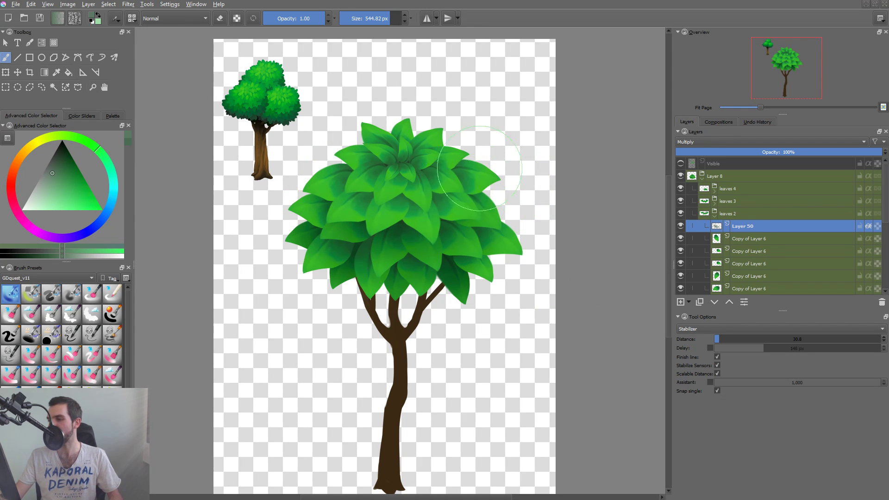
pyautogui.press('e')
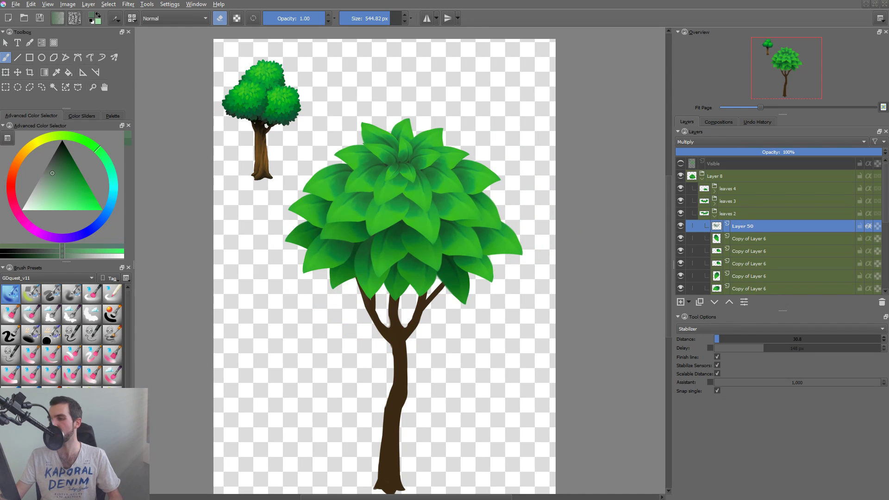
pyautogui.moveTo(329, 269); pyautogui.dragTo(349, 270)
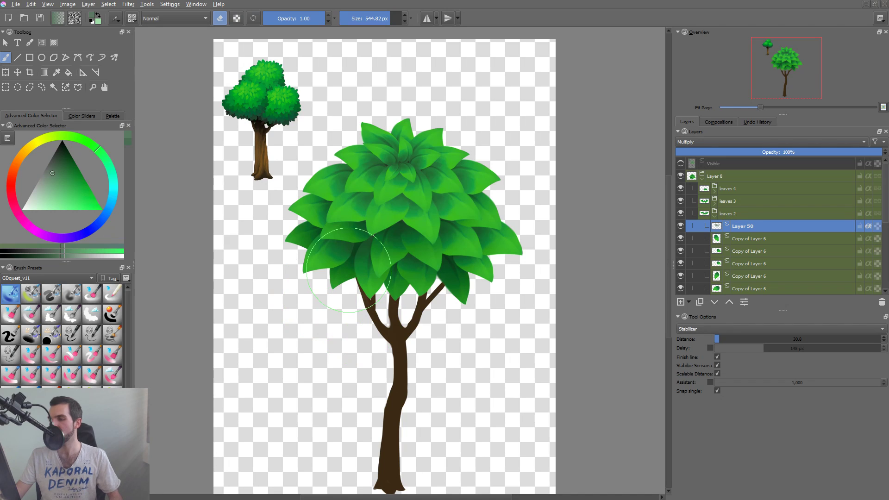
pyautogui.press('e')
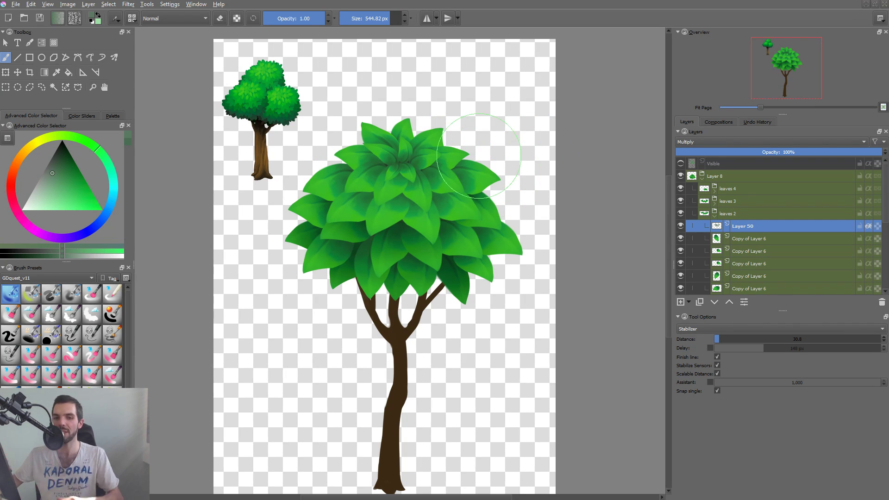
# Collapse leaves 2 and add a paint layer with alpha inheritance at the top of leaves 3.
pyautogui.click(715, 217)
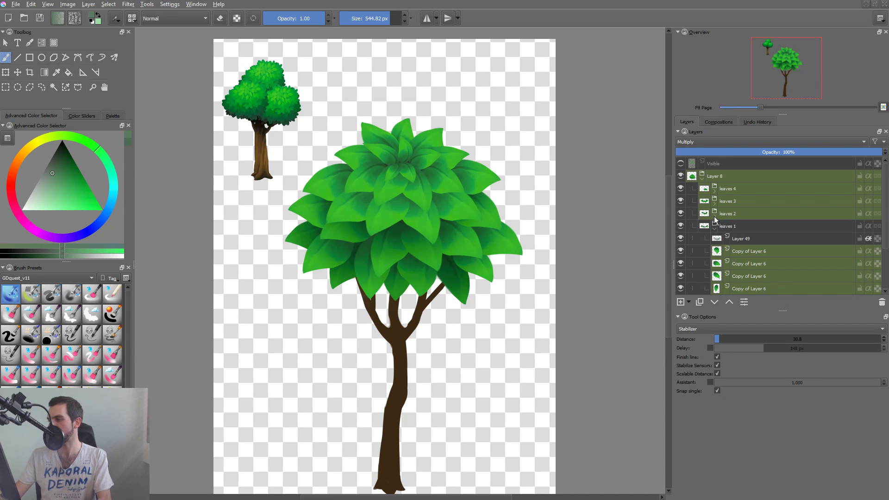
pyautogui.click(680, 213)
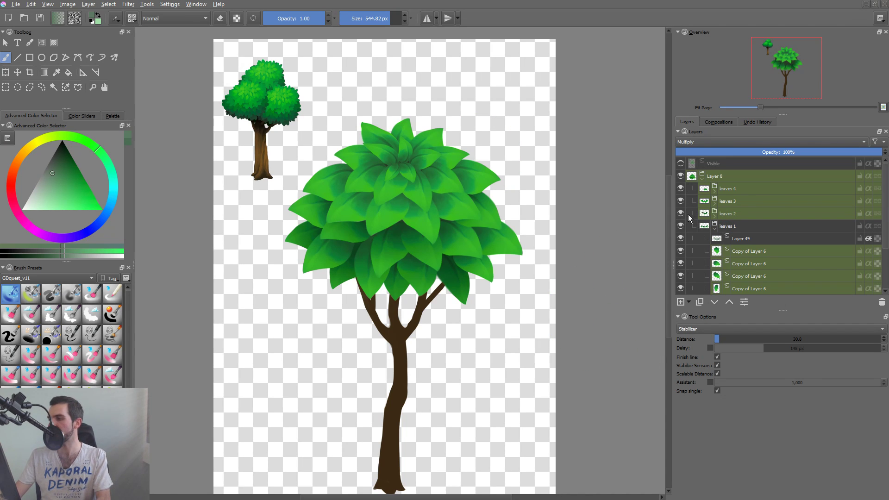
pyautogui.click(714, 203)
pyautogui.click(746, 202)
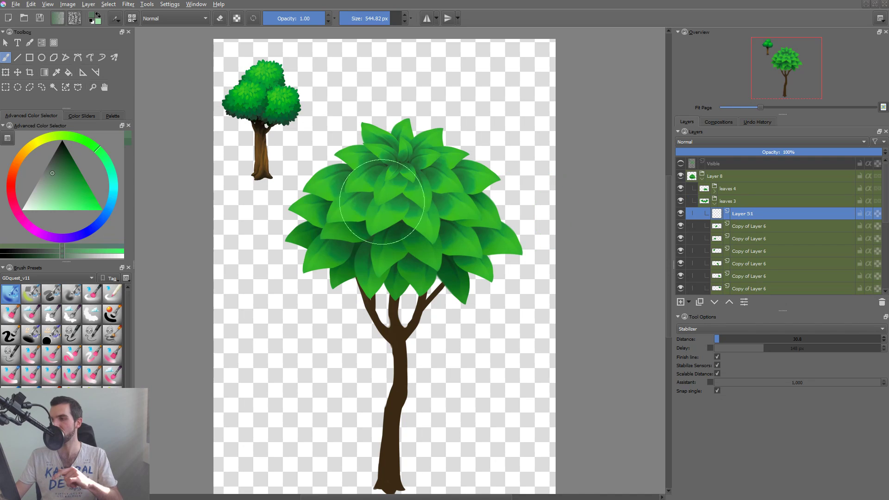
pyautogui.click(868, 213)
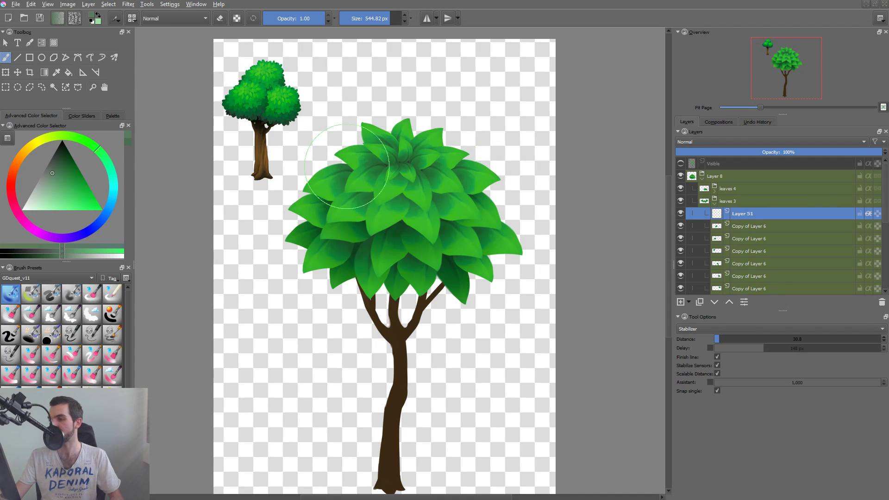
# Shade the leaves 3 row with the soft brush, set the layer to Multiply, and compare by toggling its visibility.
pyautogui.moveTo(348, 168)
pyautogui.mouseDown()
pyautogui.moveTo(471, 181)
pyautogui.moveTo(463, 173)
pyautogui.moveTo(500, 169)
pyautogui.moveTo(478, 158)
pyautogui.mouseUp()
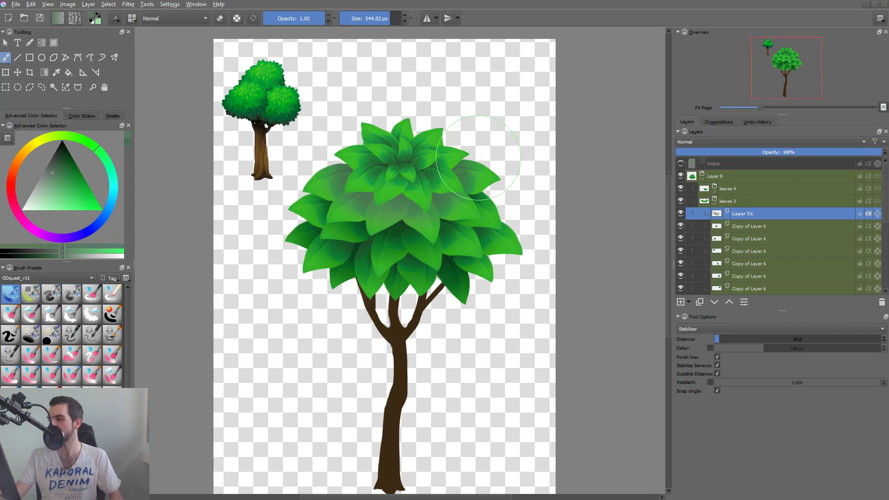
pyautogui.click(759, 142)
pyautogui.click(721, 175)
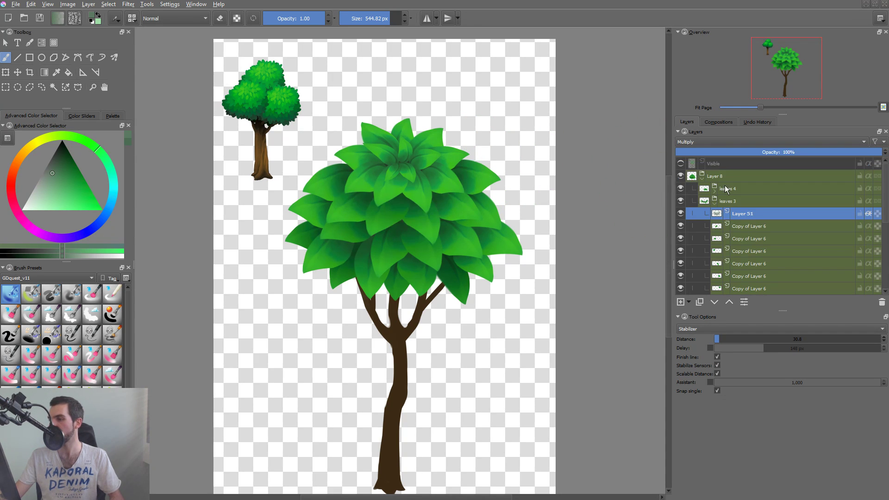
pyautogui.click(680, 214)
pyautogui.click(680, 214)
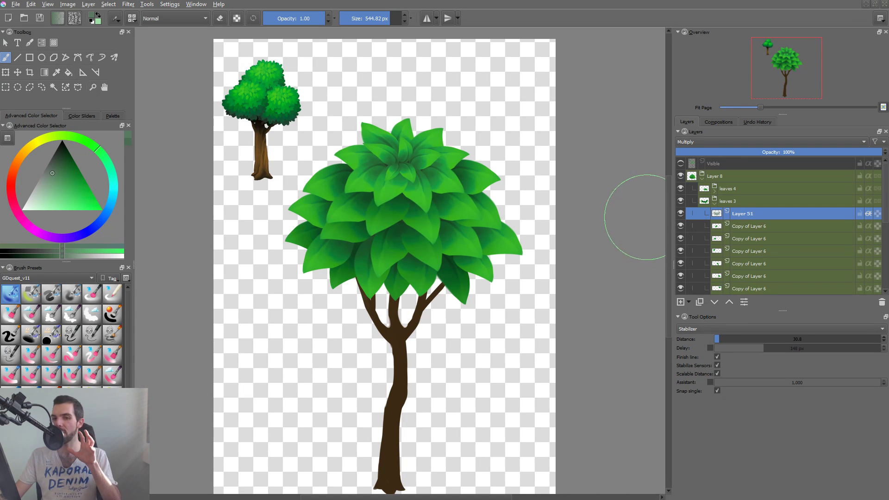
# Collapse leaves 3, expand leaves 4, and check which leaves Layer 12 holds by toggling its visibility.
pyautogui.click(715, 203)
pyautogui.click(714, 191)
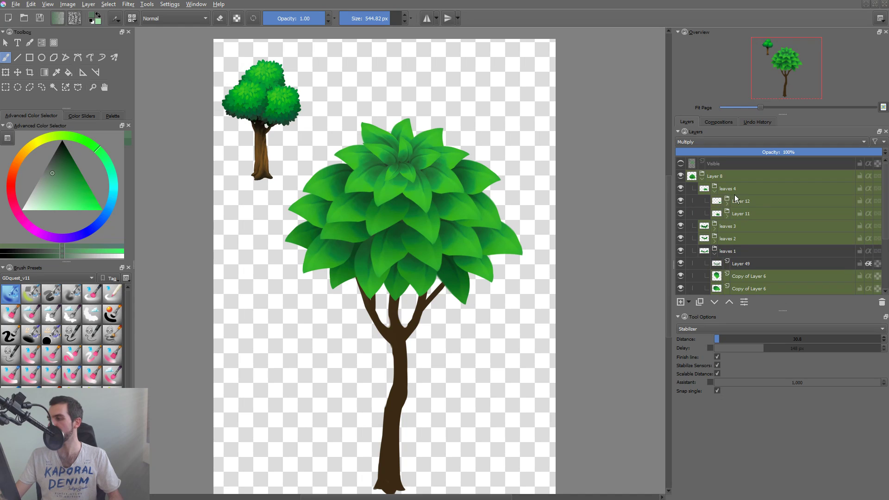
pyautogui.click(743, 201)
pyautogui.click(680, 202)
pyautogui.click(680, 202)
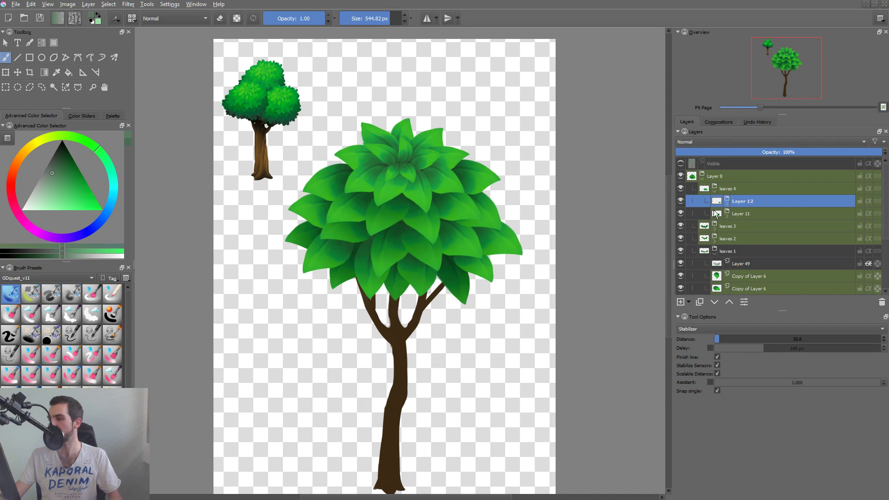
# Shade the Layer 11 leaves inside leaves 4 on a new alpha-inheriting paint layer set to Multiply at 82% opacity.
pyautogui.click(726, 216)
pyautogui.click(755, 226)
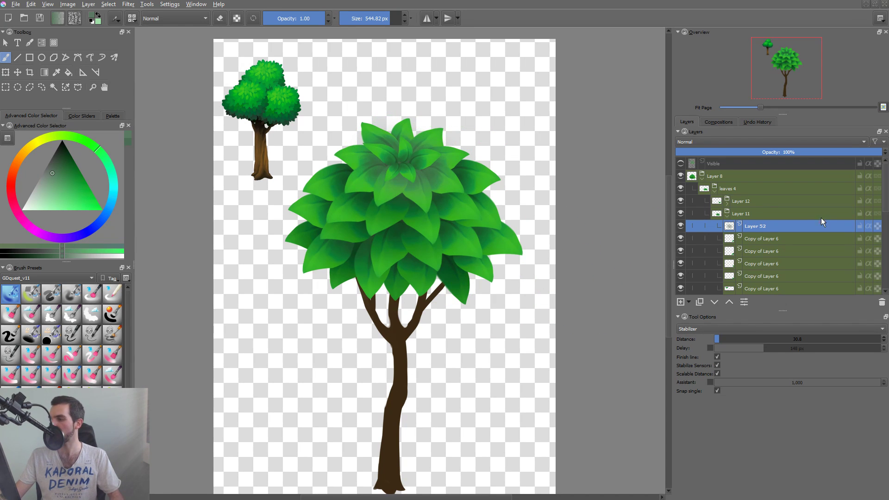
pyautogui.click(720, 142)
pyautogui.click(701, 176)
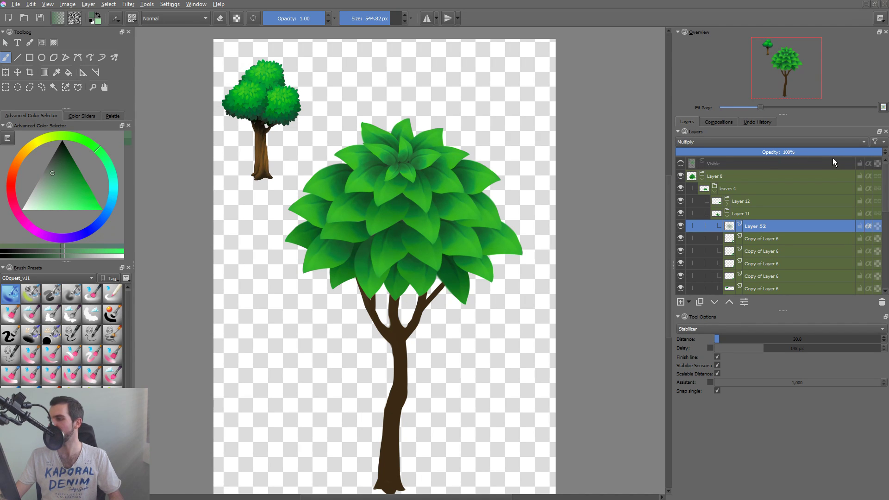
pyautogui.click(845, 154)
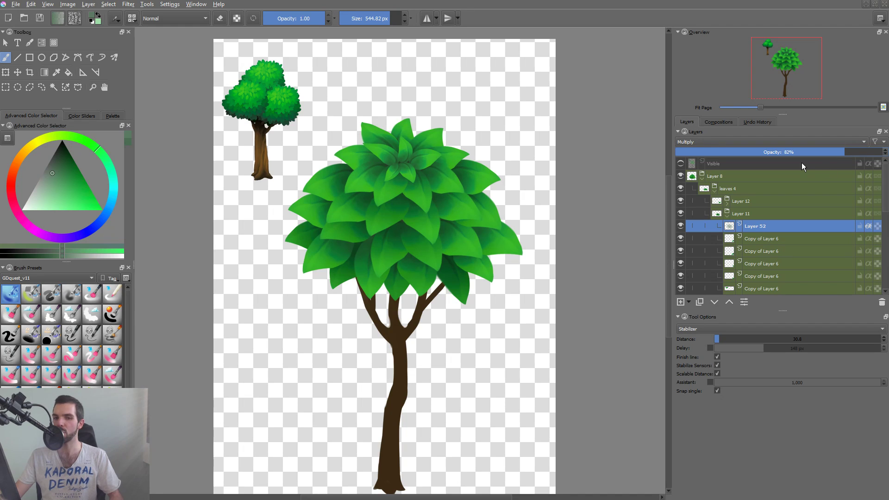
# Add an alpha-inheriting paint layer at the top of Layer 12 inside leaves 4 and set it to Multiply.
pyautogui.moveTo(418, 295); pyautogui.dragTo(395, 312)
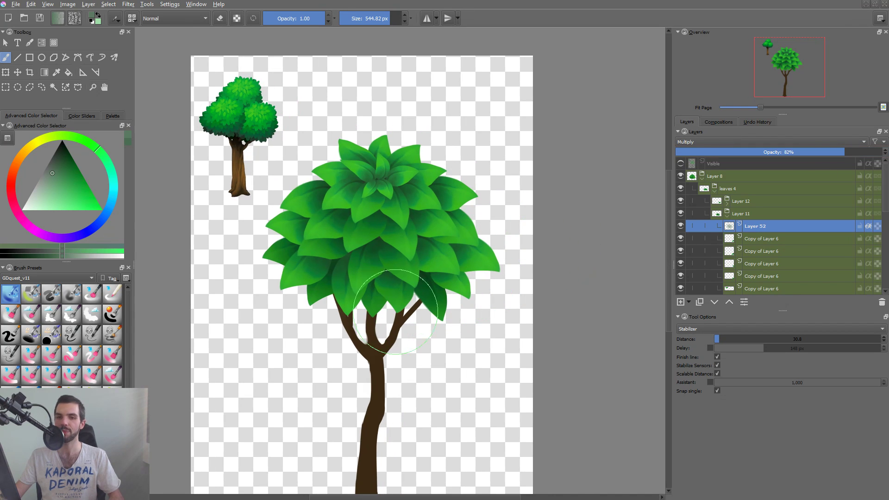
pyautogui.click(729, 216)
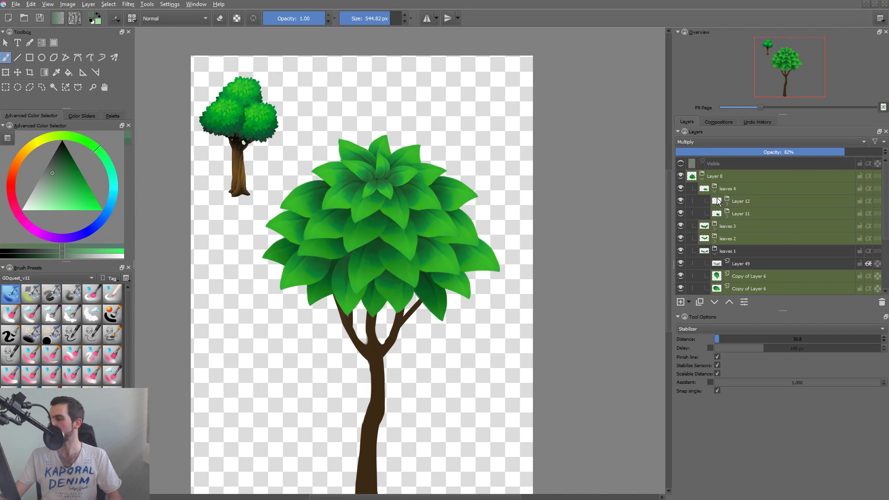
pyautogui.click(719, 193)
pyautogui.click(714, 191)
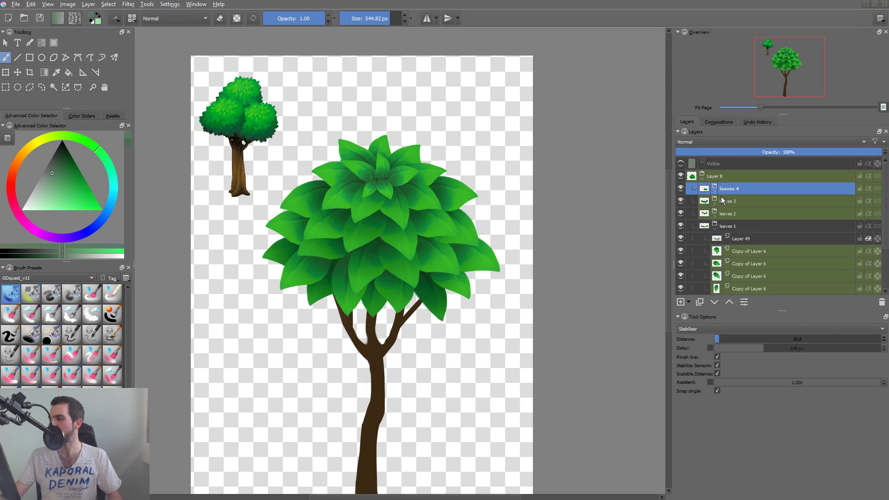
pyautogui.click(715, 192)
pyautogui.click(739, 201)
pyautogui.press('pagedown')
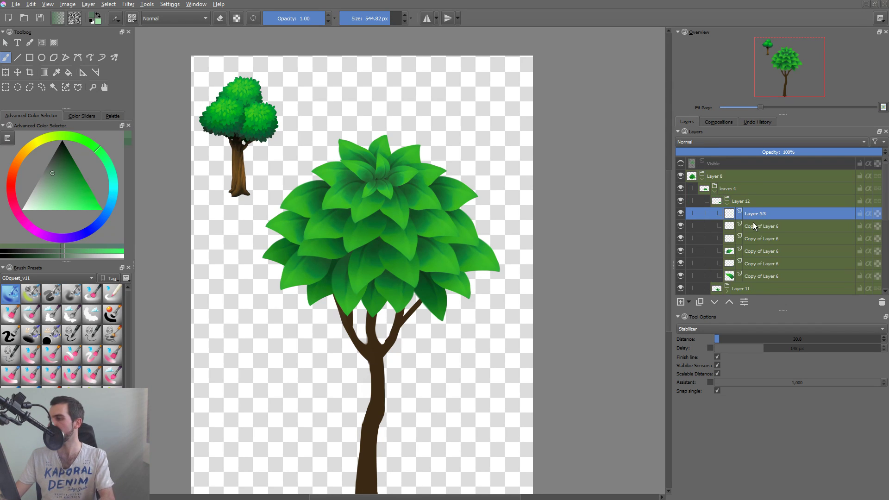
pyautogui.click(719, 143)
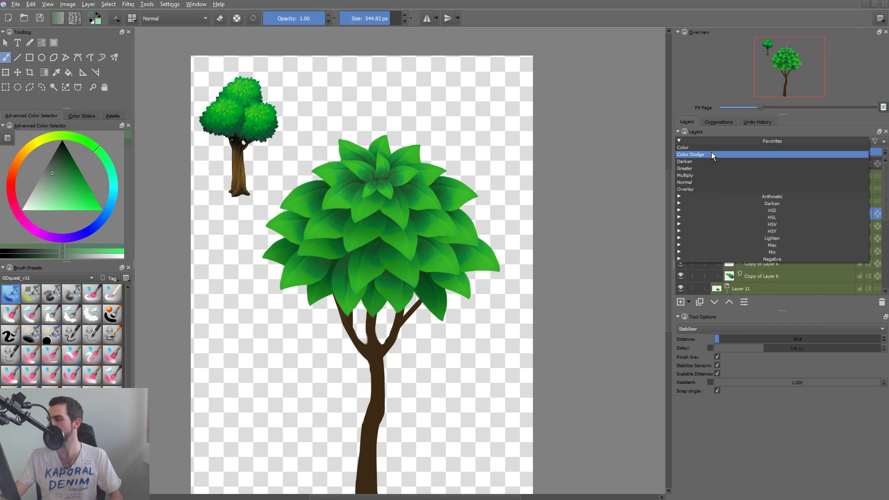
pyautogui.click(698, 179)
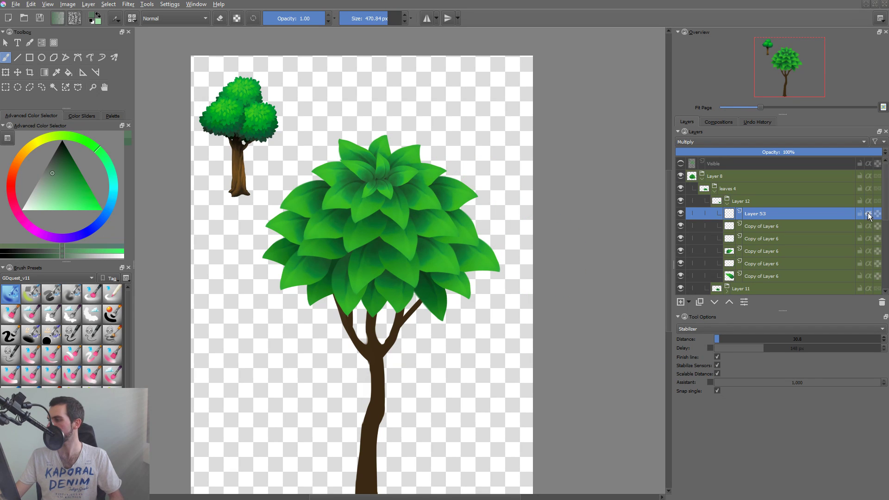
# Shade the Layer 12 leaves around the canopy's centre with the soft brush at 0.50 opacity and 151.03 px size.
pyautogui.moveTo(387, 185)
pyautogui.keyDown('shift'); pyautogui.mouseDown()
pyautogui.moveTo(306, 209)
pyautogui.moveTo(389, 182)
pyautogui.moveTo(319, 185)
pyautogui.moveTo(373, 180)
pyautogui.mouseUp(); pyautogui.keyUp('shift')
pyautogui.hotkey('ctrl', 'z')
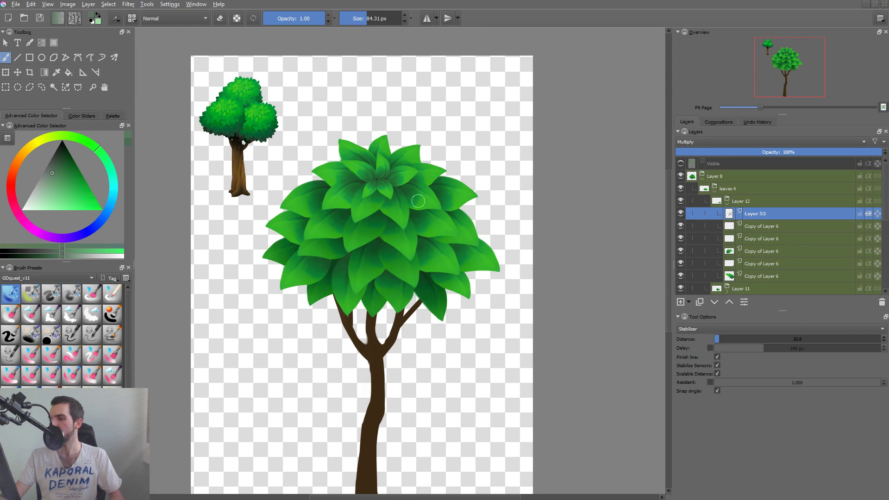
pyautogui.press('i')
pyautogui.press('i')
pyautogui.press('i')
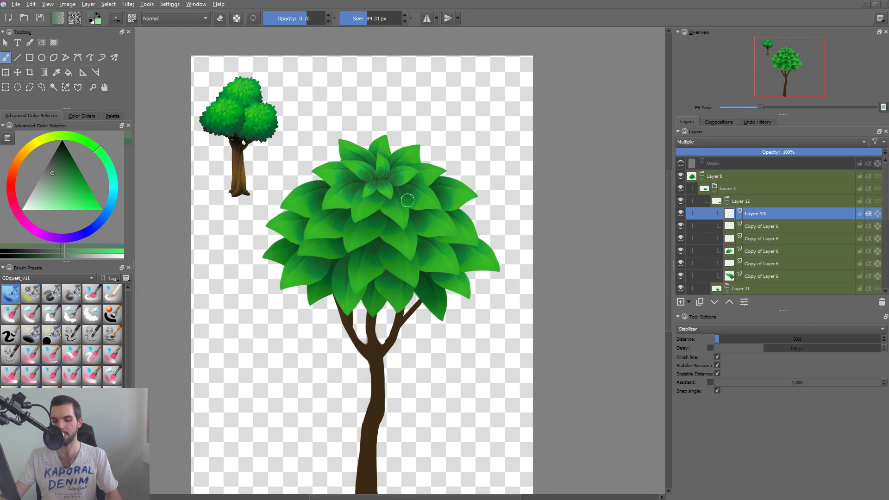
pyautogui.keyDown('shift'); pyautogui.moveTo(379, 174); pyautogui.dragTo(408, 176); pyautogui.keyUp('shift')
pyautogui.press('i')
pyautogui.press('i')
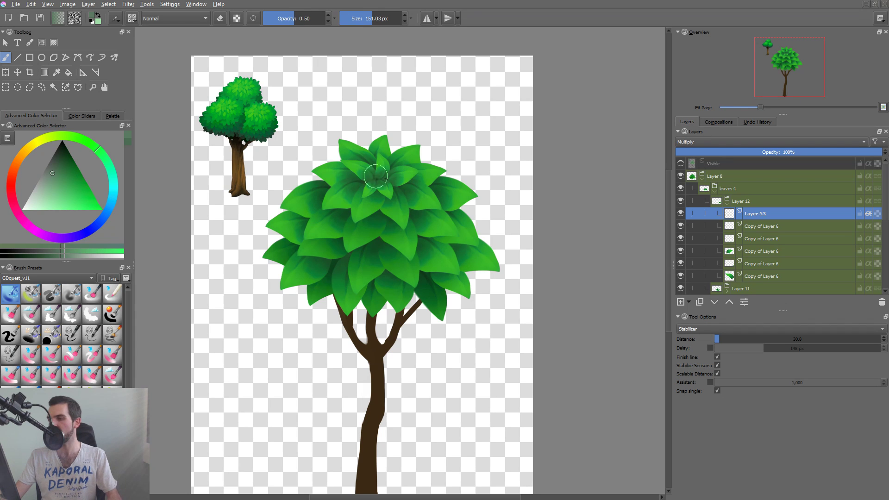
pyautogui.hotkey('ctrl', 'z')
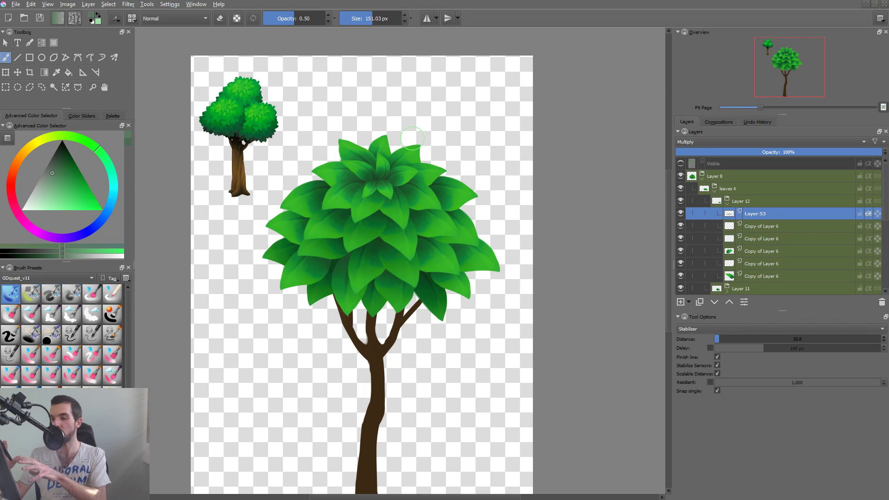
# Rework the Layer 11 leaf shading on Layer 52 with a 223.35 px brush and compare by toggling its visibility.
pyautogui.click(405, 193)
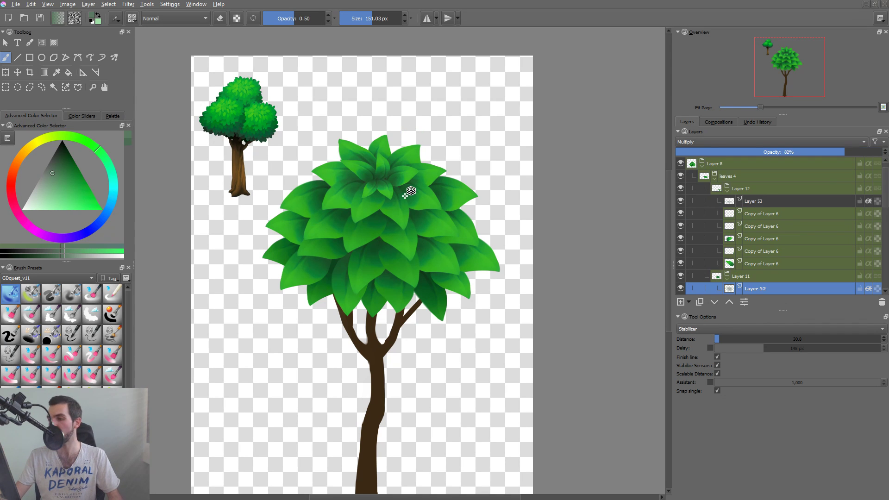
pyautogui.moveTo(365, 185)
pyautogui.mouseDown()
pyautogui.moveTo(306, 209)
pyautogui.moveTo(369, 190)
pyautogui.moveTo(355, 173)
pyautogui.moveTo(314, 181)
pyautogui.moveTo(381, 178)
pyautogui.mouseUp()
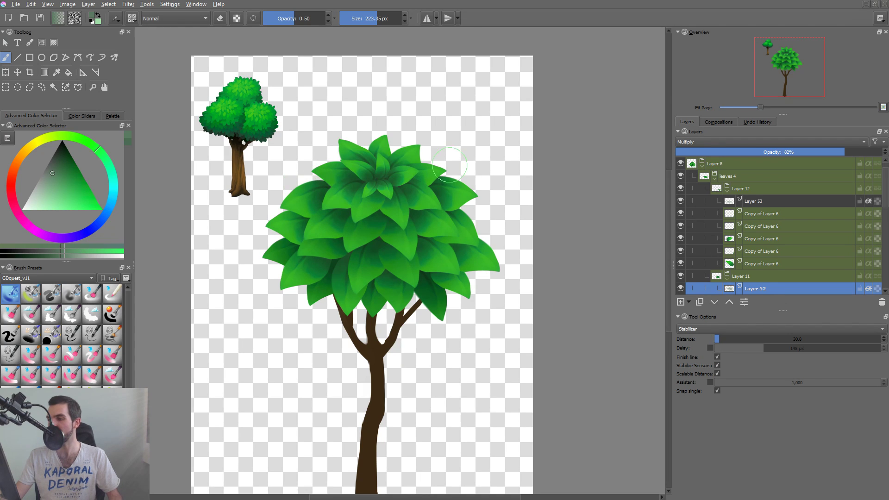
pyautogui.hotkey('ctrl', 'z')
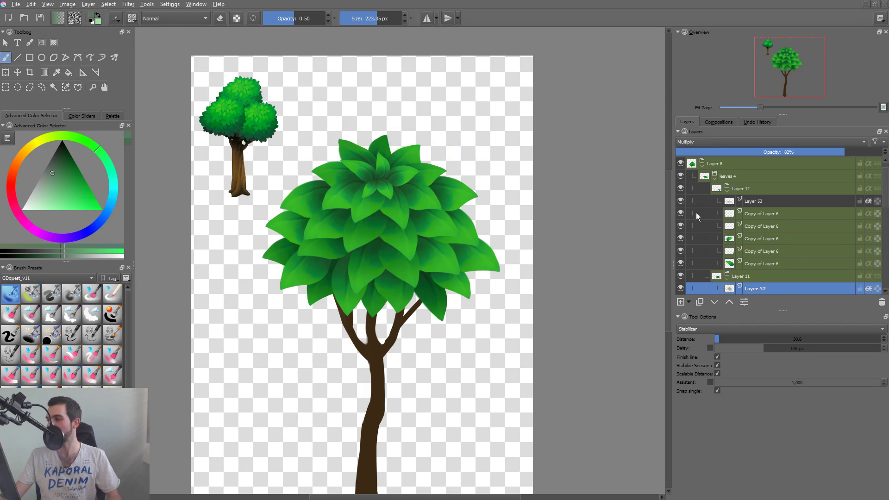
pyautogui.click(678, 292)
pyautogui.click(676, 290)
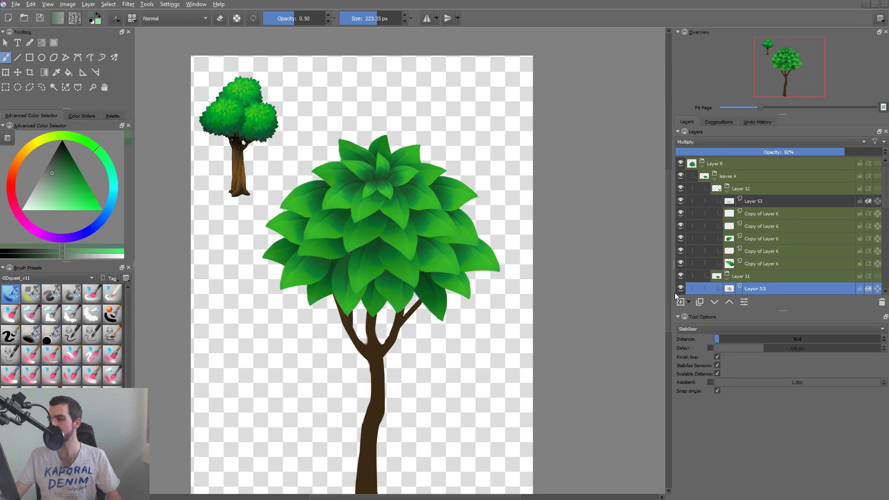
# Collapse the Layer 11, Layer 12, leaves 4 and leaves 1 groups in the layer stack.
pyautogui.click(718, 280)
pyautogui.click(728, 194)
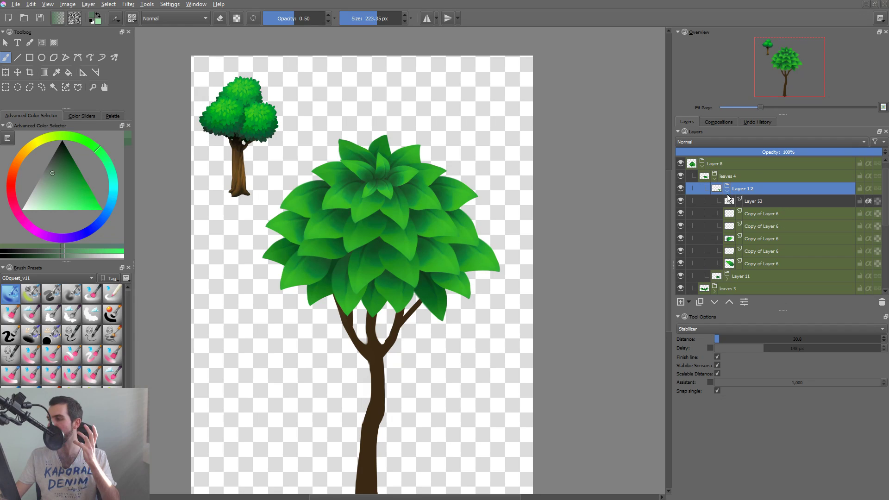
pyautogui.click(726, 191)
pyautogui.click(712, 178)
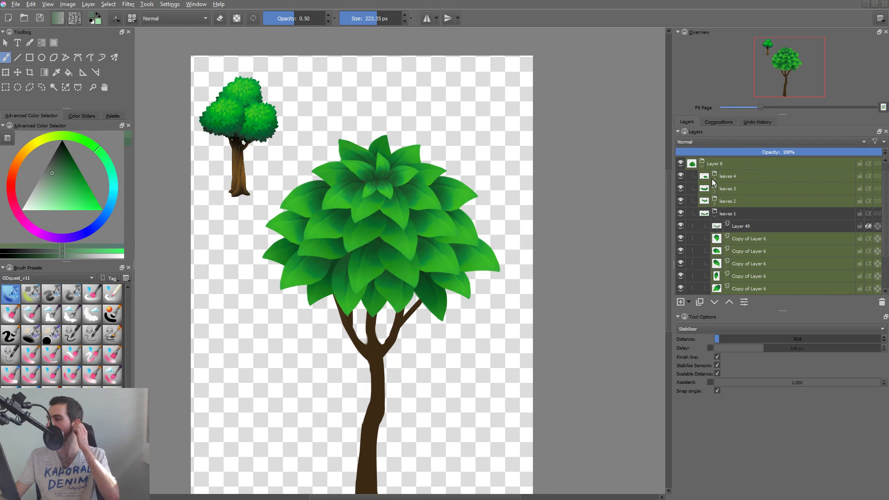
pyautogui.click(715, 215)
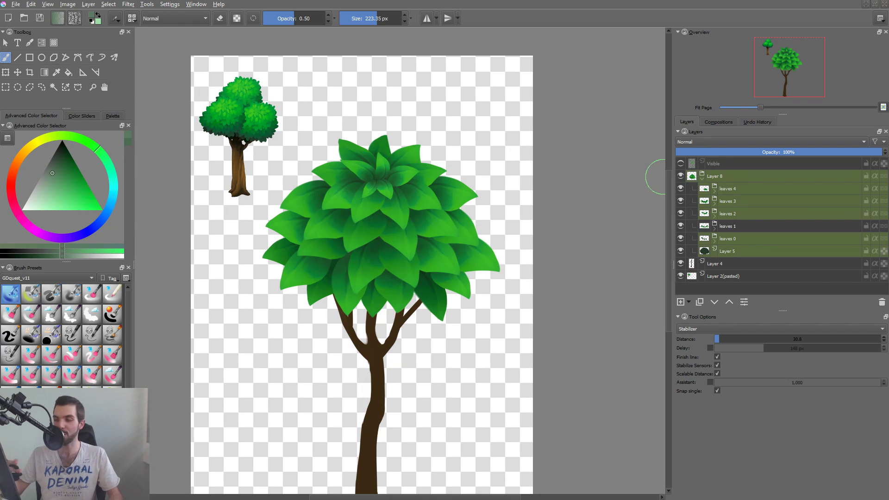
# Compare the shaded canopy with the earlier version by toggling the Visible layer on and off.
pyautogui.click(681, 164)
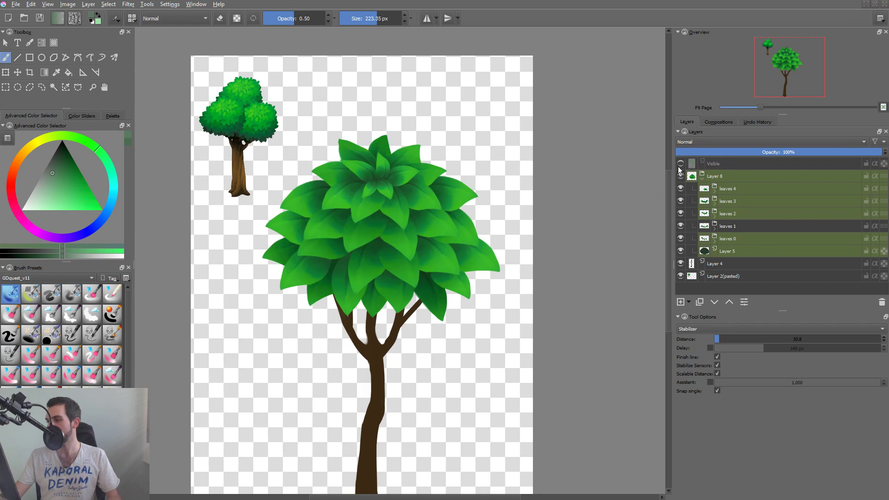
pyautogui.click(681, 165)
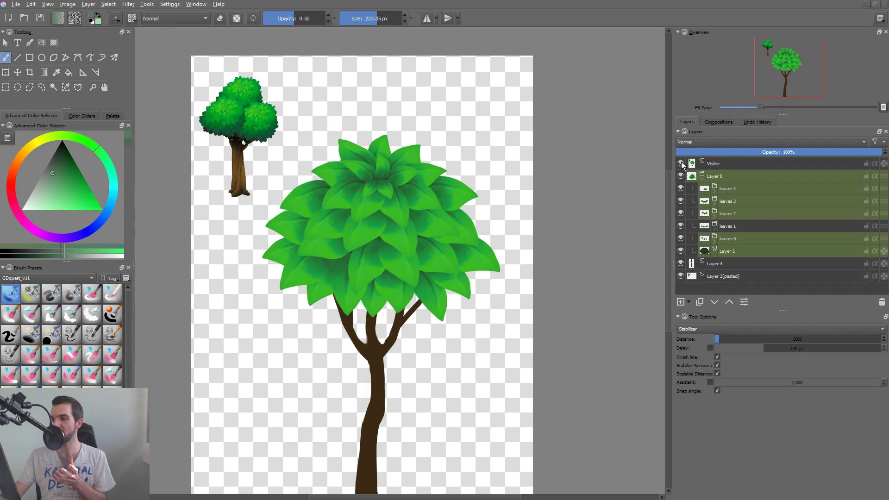
pyautogui.click(681, 163)
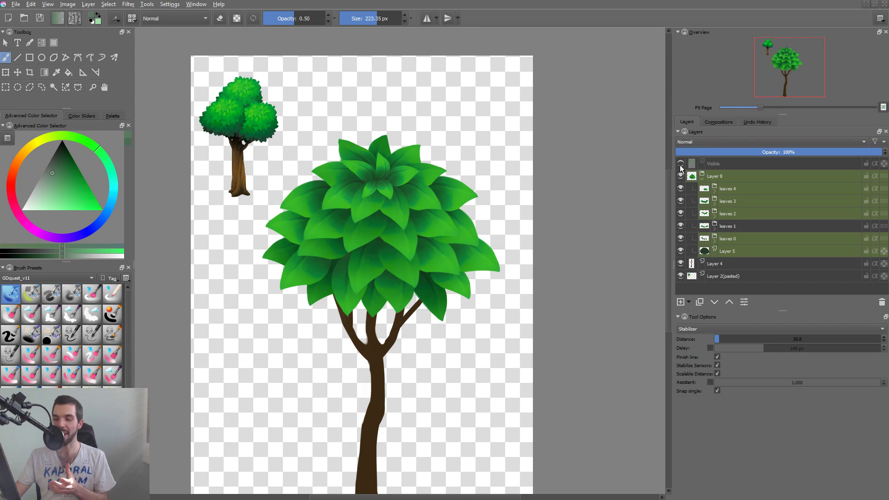
# Select the leaves 3 shading layer, lower its opacity to 63%, and collapse the group.
pyautogui.press('r')
pyautogui.click(391, 215)
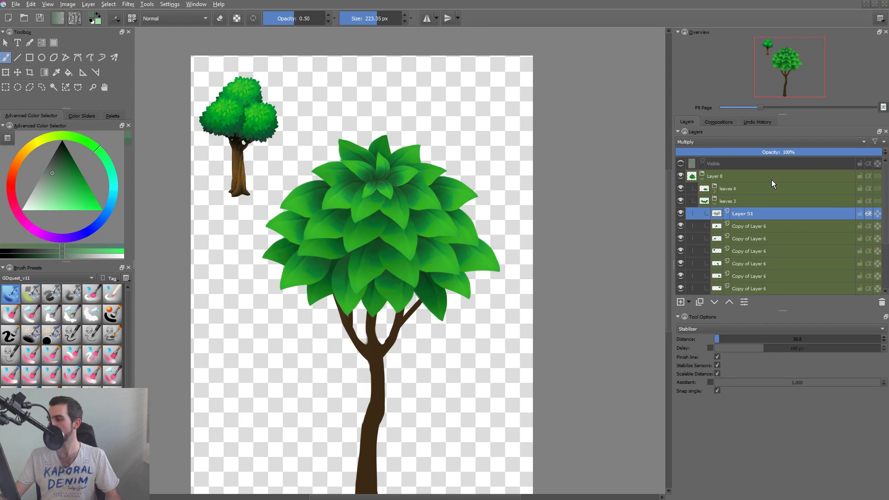
pyautogui.moveTo(820, 152); pyautogui.dragTo(807, 152)
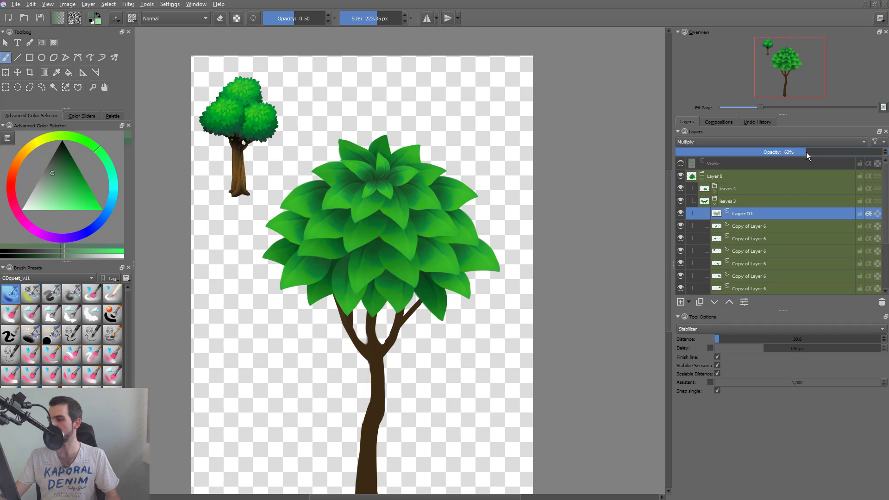
pyautogui.click(715, 203)
# Expand leaves 4, select the Layer 52 shading inside Layer 11, and set its opacity to 56%.
pyautogui.click(726, 190)
pyautogui.click(715, 191)
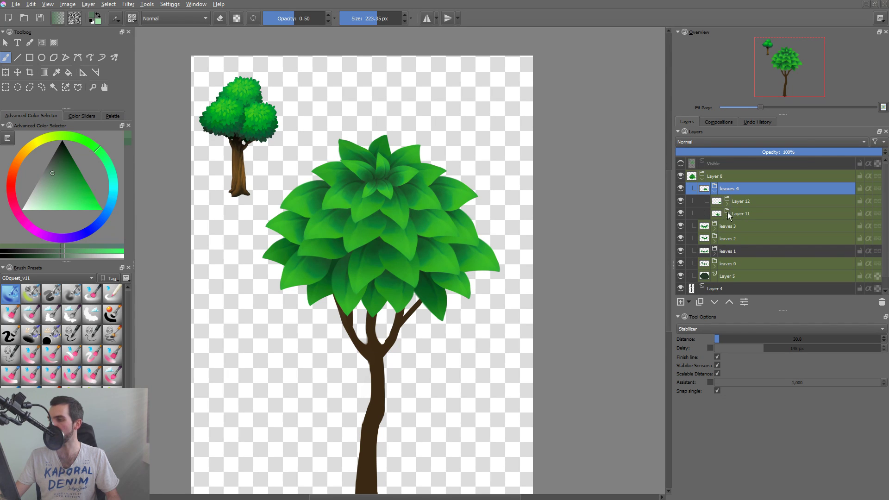
pyautogui.press('r')
pyautogui.click(446, 194)
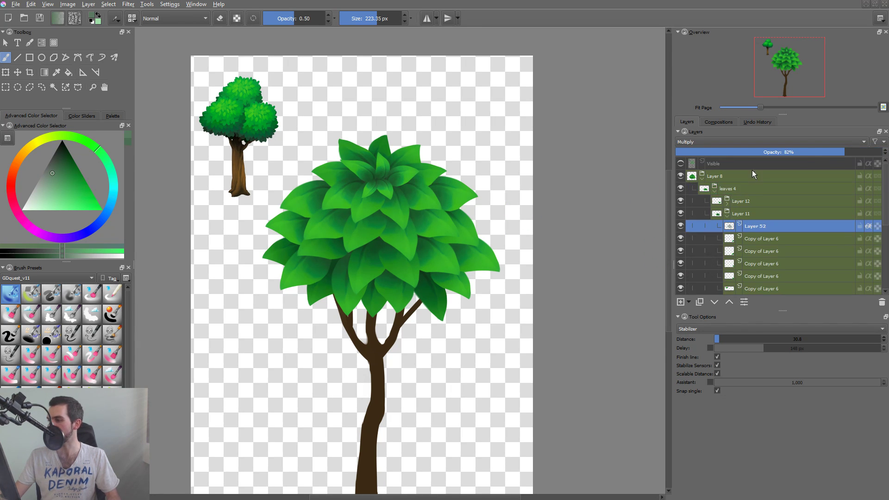
pyautogui.click(792, 153)
# Collapse and select the Layer 8 canopy group, and toggle its visibility to check what it holds.
pyautogui.click(702, 179)
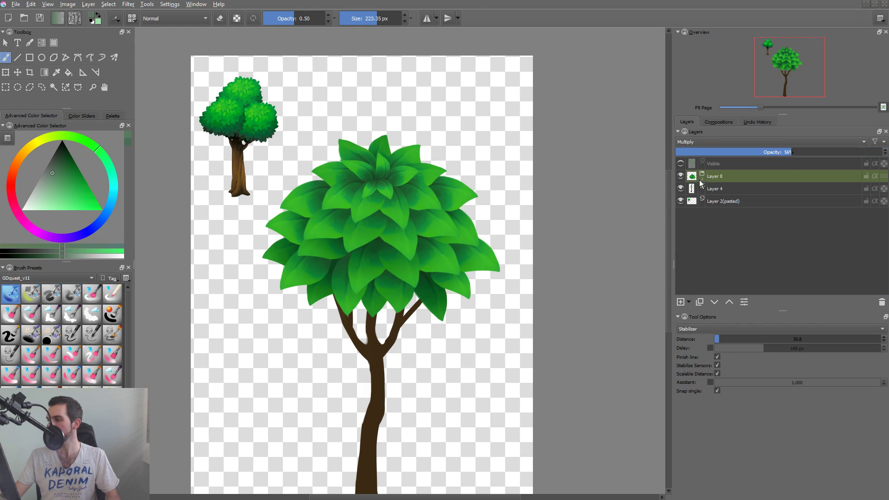
pyautogui.click(731, 180)
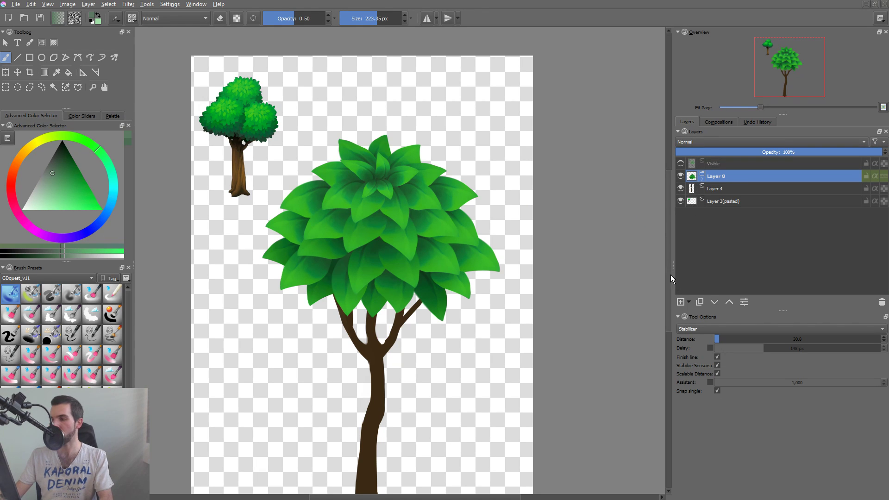
pyautogui.click(680, 178)
pyautogui.click(680, 178)
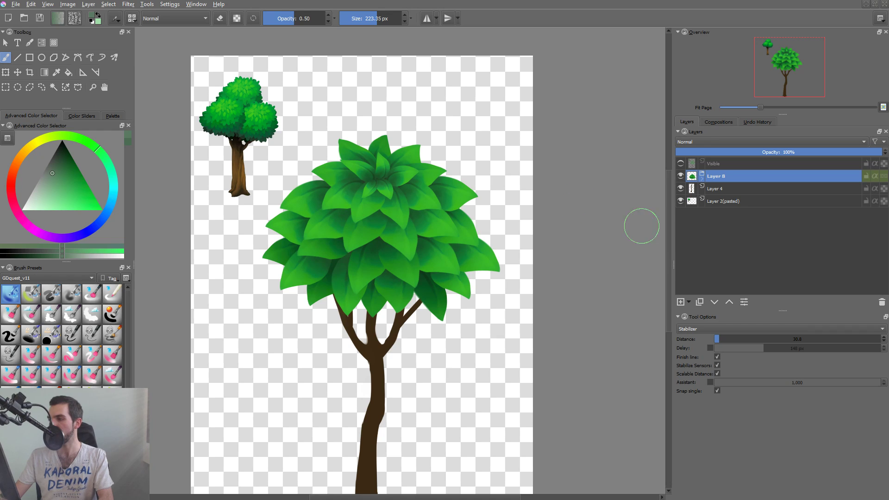
# Add an alpha-inheriting paint layer at the top of Layer 8, collapse leaves 4, and set the new layer to Color Dodge.
pyautogui.press('Insert')
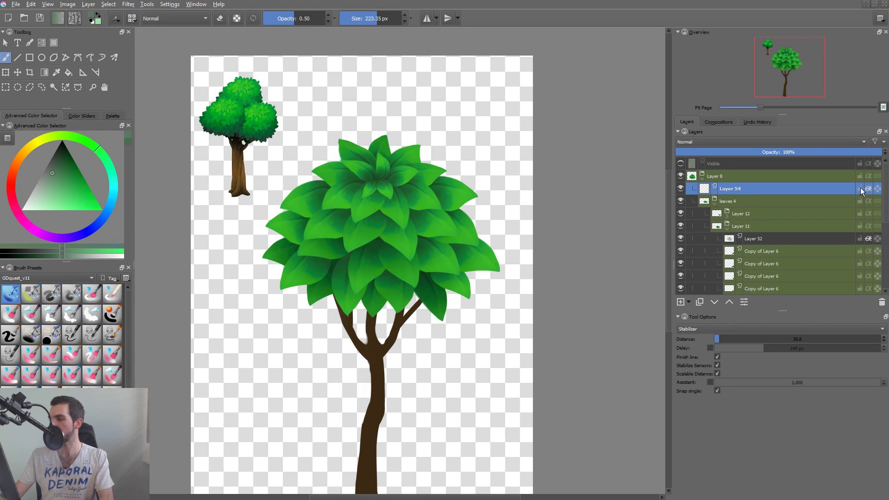
pyautogui.click(714, 204)
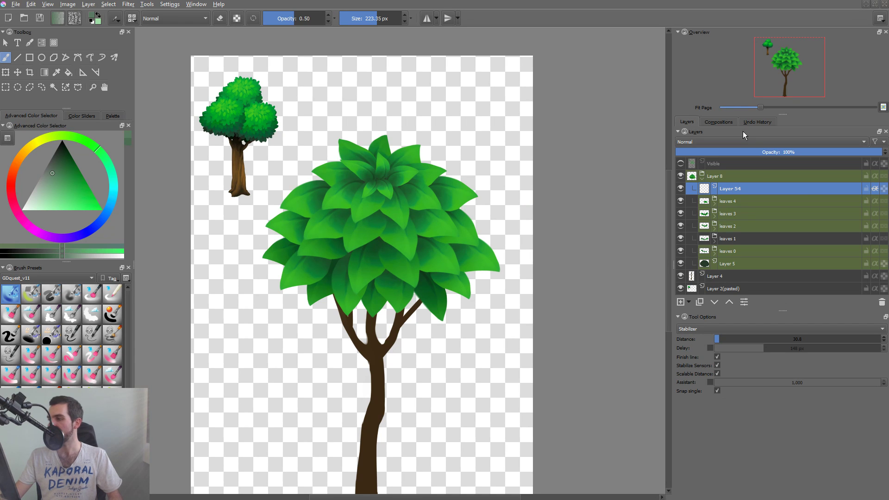
pyautogui.click(738, 142)
pyautogui.click(715, 155)
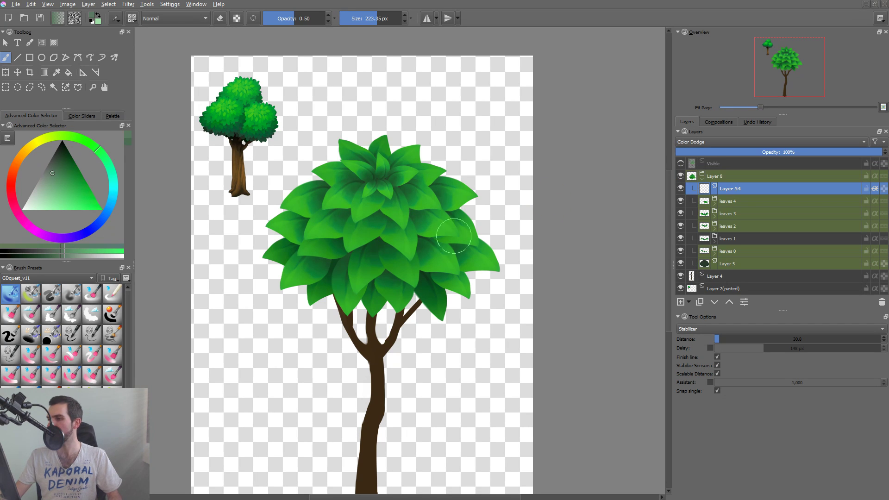
# Try a muted green highlight over the canopy's centre on the Color Dodge layer.
pyautogui.click(51, 196)
pyautogui.moveTo(51, 195); pyautogui.dragTo(47, 198)
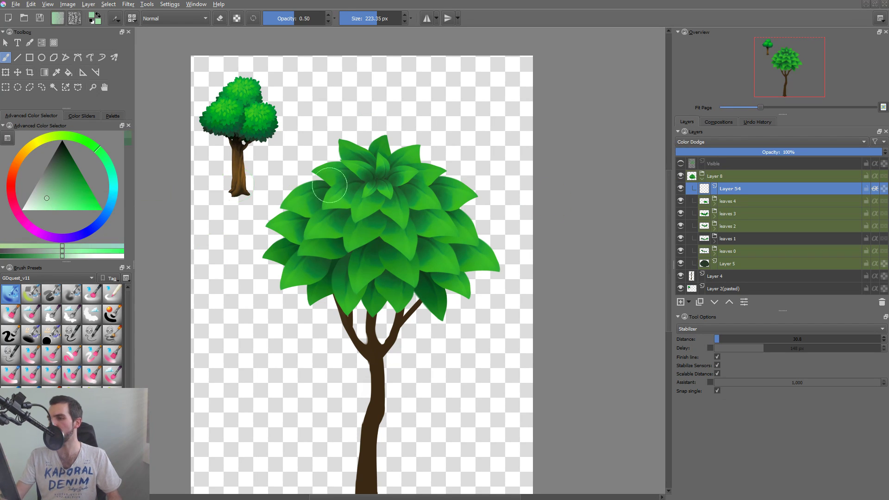
pyautogui.moveTo(373, 181)
pyautogui.keyDown('shift'); pyautogui.mouseDown()
pyautogui.moveTo(413, 204)
pyautogui.moveTo(401, 197)
pyautogui.moveTo(349, 221)
pyautogui.moveTo(380, 191)
pyautogui.mouseUp(); pyautogui.keyUp('shift')
pyautogui.hotkey('ctrl', 'z')
# Paint a bright yellow-green highlight over the upper canopy with a 790.48 px brush and blend the layer with Color Dodge.
pyautogui.moveTo(56, 203); pyautogui.dragTo(79, 185)
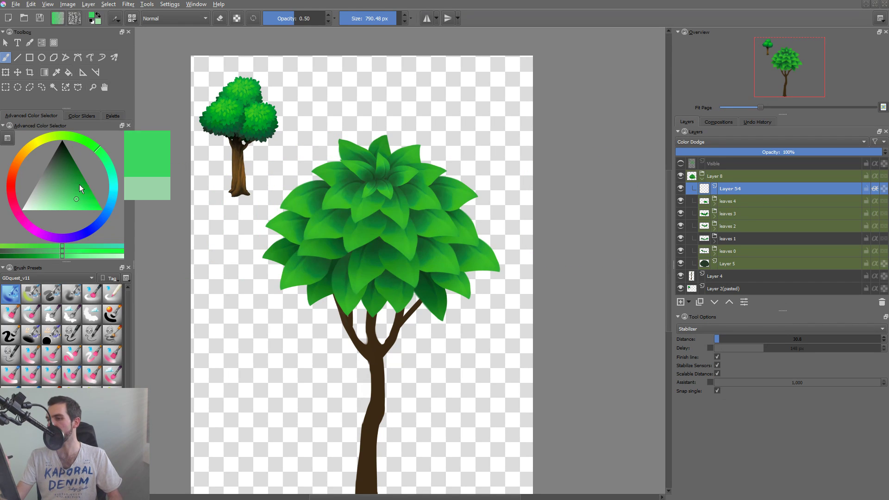
pyautogui.click(54, 136)
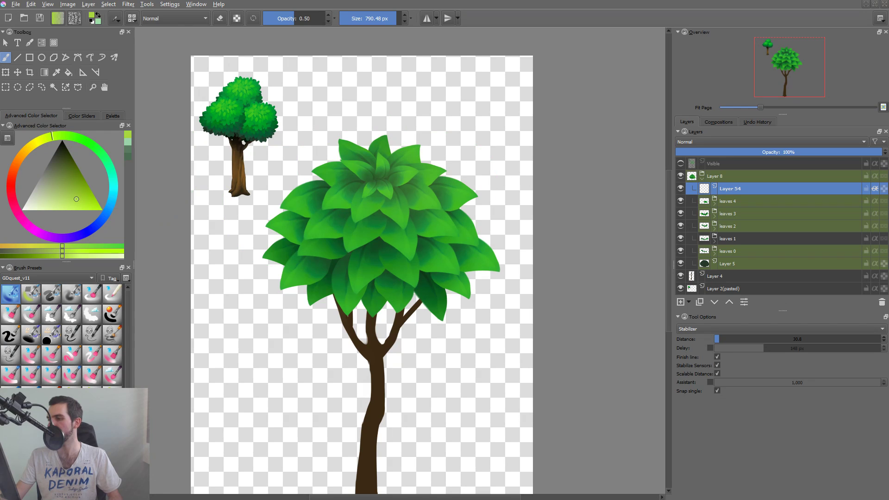
pyautogui.moveTo(397, 227)
pyautogui.mouseDown()
pyautogui.moveTo(369, 178)
pyautogui.moveTo(378, 172)
pyautogui.mouseUp()
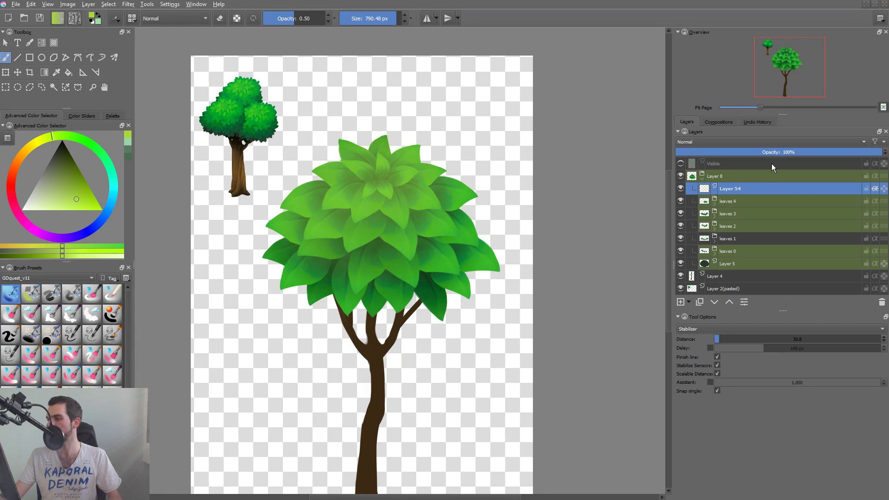
pyautogui.click(740, 142)
pyautogui.click(710, 155)
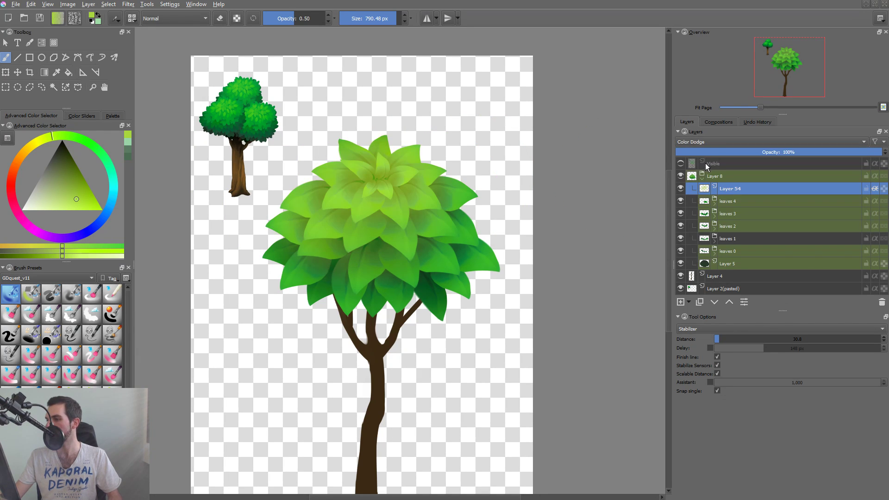
# Set the canopy highlight layer's blending mode to Overlay and toggle its visibility to compare the canopy with and without it.
pyautogui.click(718, 141)
pyautogui.click(698, 189)
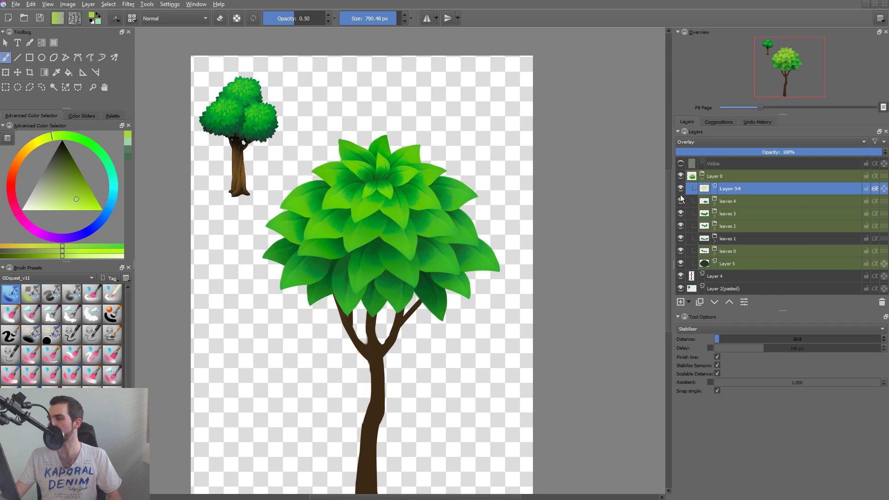
pyautogui.click(681, 189)
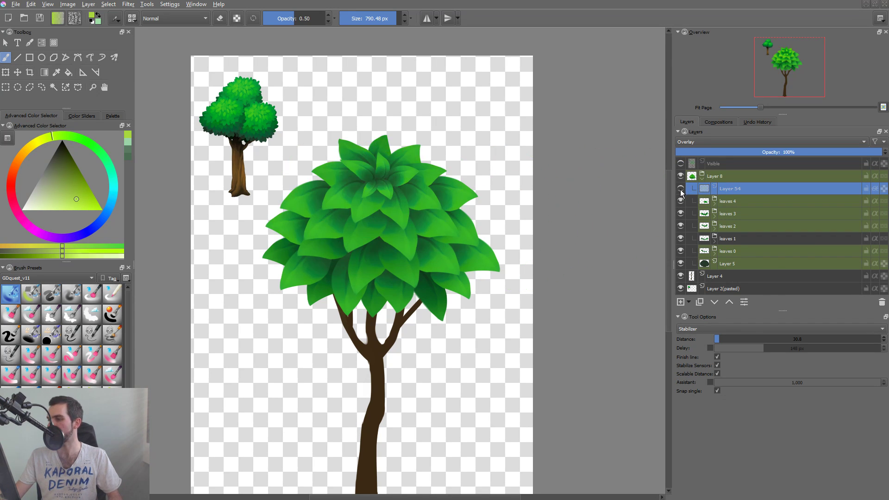
pyautogui.click(680, 189)
# Clear the Overlay layer and repaint the highlight over the upper canopy in a pale, desaturated yellow-green.
pyautogui.click(54, 203)
pyautogui.moveTo(54, 202); pyautogui.dragTo(48, 200)
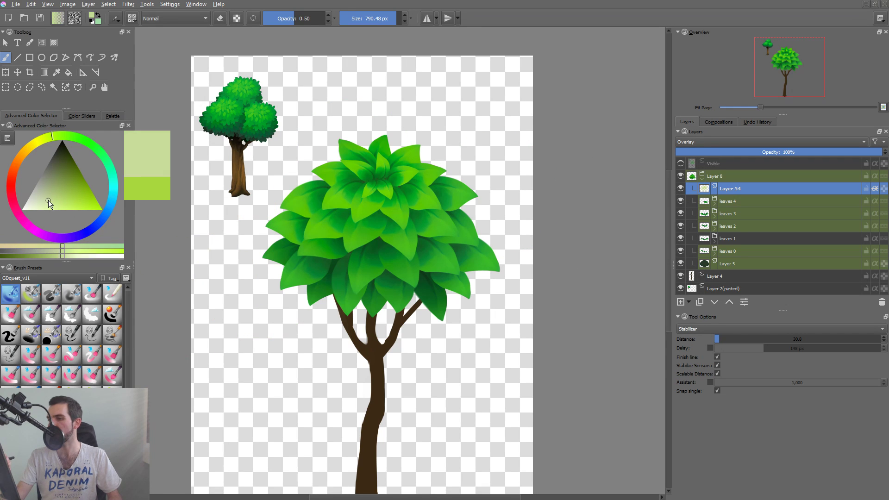
pyautogui.press('Delete')
pyautogui.moveTo(356, 190)
pyautogui.mouseDown()
pyautogui.moveTo(407, 208)
pyautogui.moveTo(426, 181)
pyautogui.mouseUp()
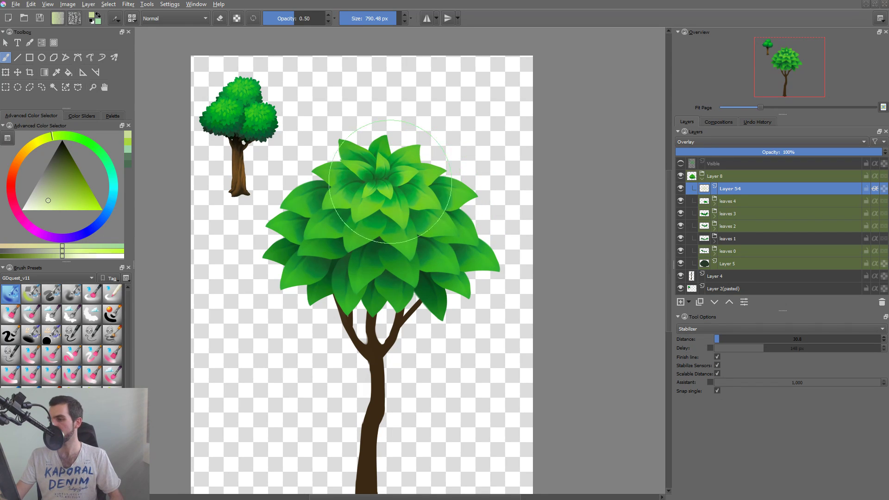
# Choose a dark, desaturated olive green as the brush colour for the Overlay layer.
pyautogui.moveTo(494, 202)
pyautogui.mouseDown()
pyautogui.moveTo(504, 250)
pyautogui.moveTo(510, 209)
pyautogui.mouseUp()
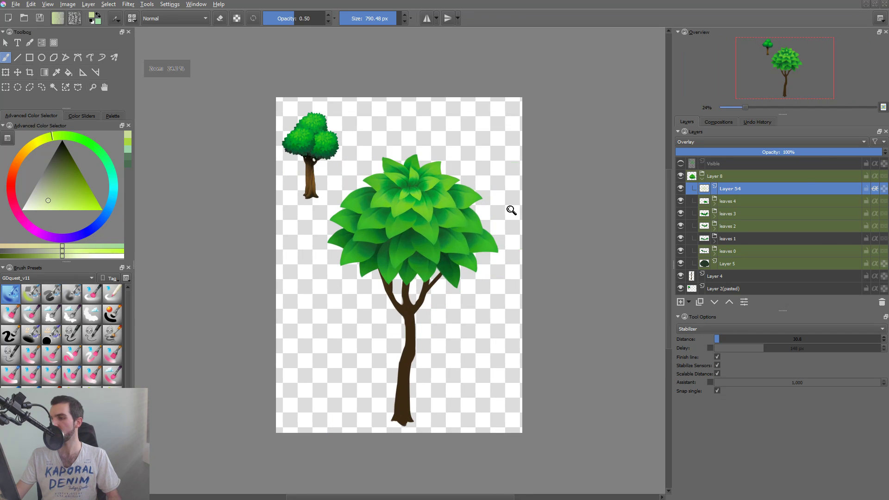
pyautogui.click(54, 176)
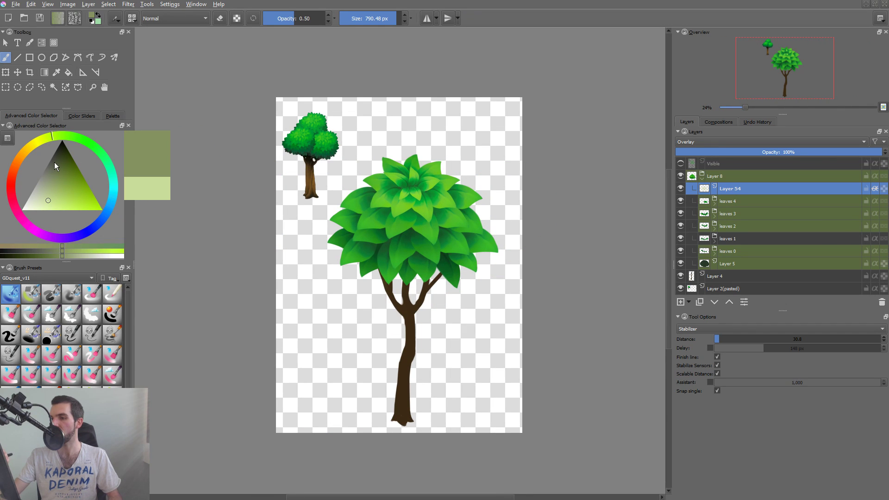
pyautogui.moveTo(61, 180); pyautogui.dragTo(57, 162)
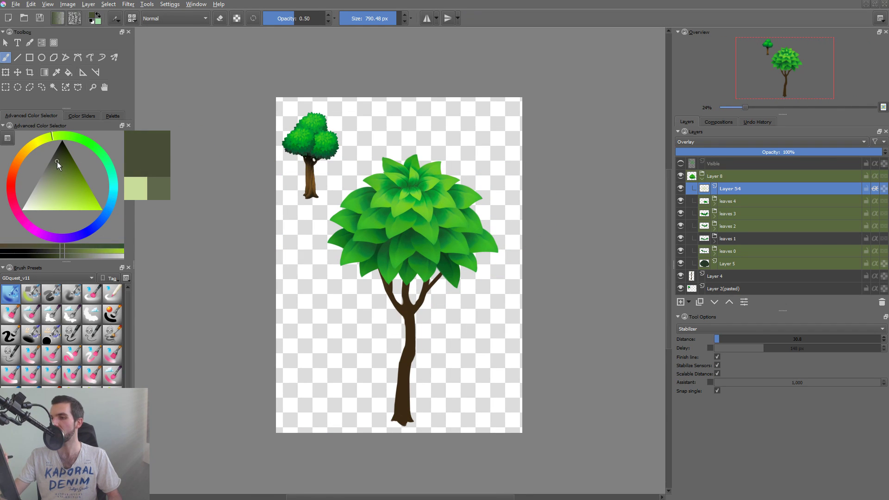
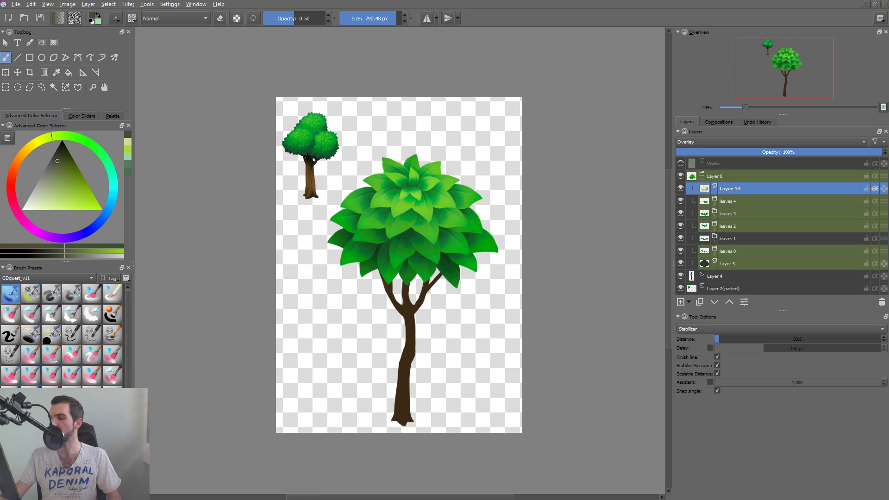
# Toggle the Overlay layer's visibility to compare the canopy with and without the overall light and shadow.
pyautogui.click(681, 188)
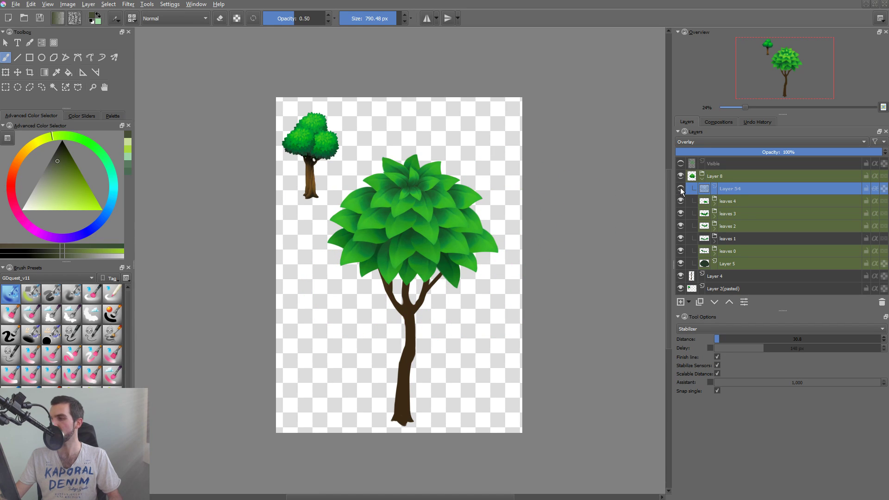
pyautogui.click(680, 188)
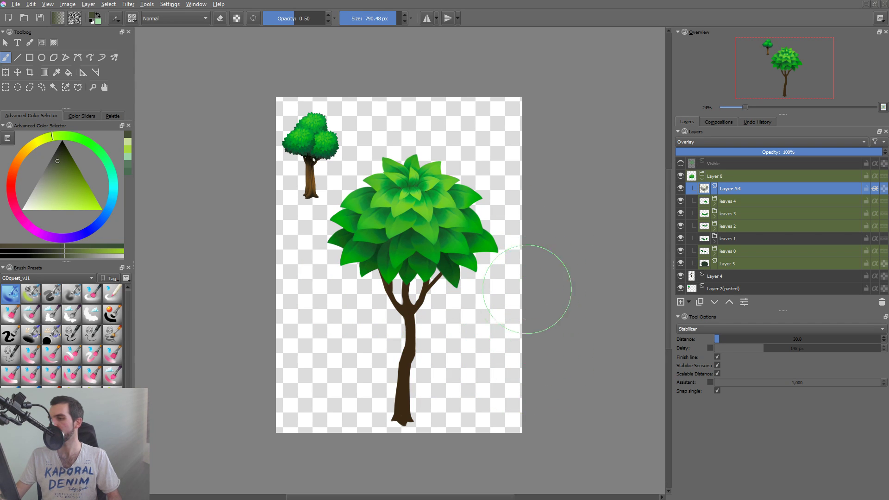
pyautogui.moveTo(523, 297); pyautogui.dragTo(521, 313)
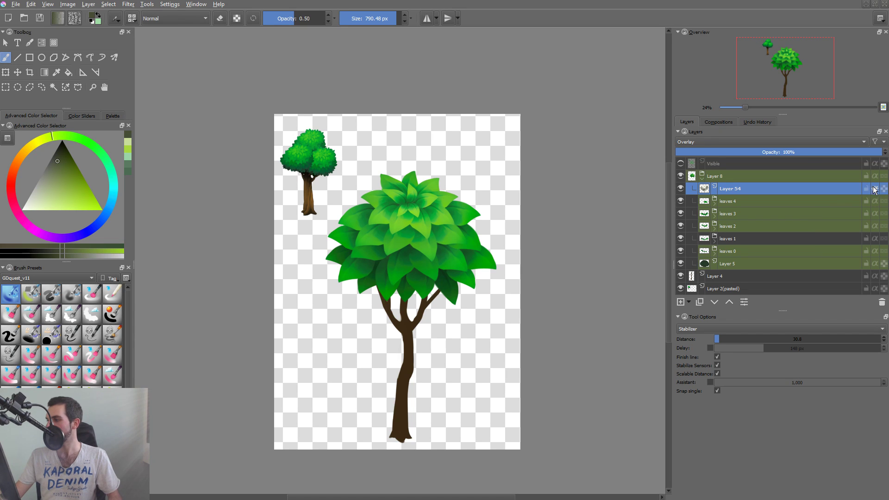
# Lock the Overlay layer, Layer 54, and the Multiply shading layers inside the leaf-row groups.
pyautogui.rightClick(506, 317)
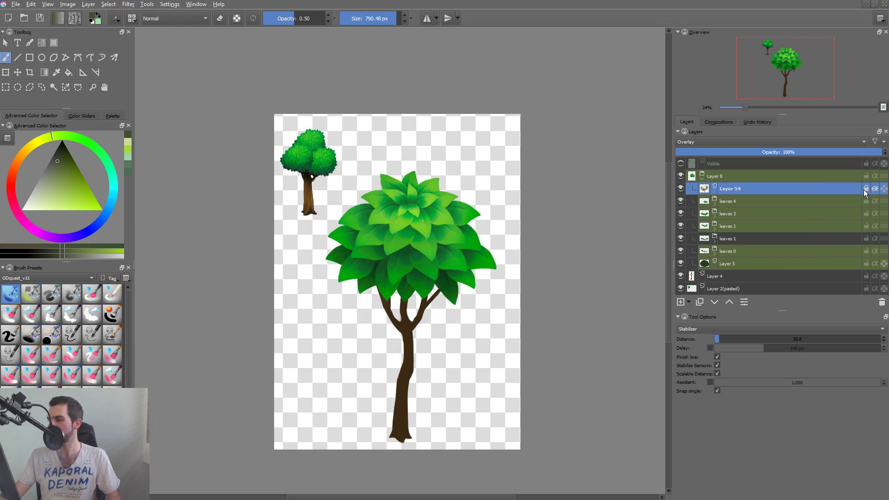
pyautogui.press('r')
pyautogui.moveTo(398, 281); pyautogui.dragTo(425, 295)
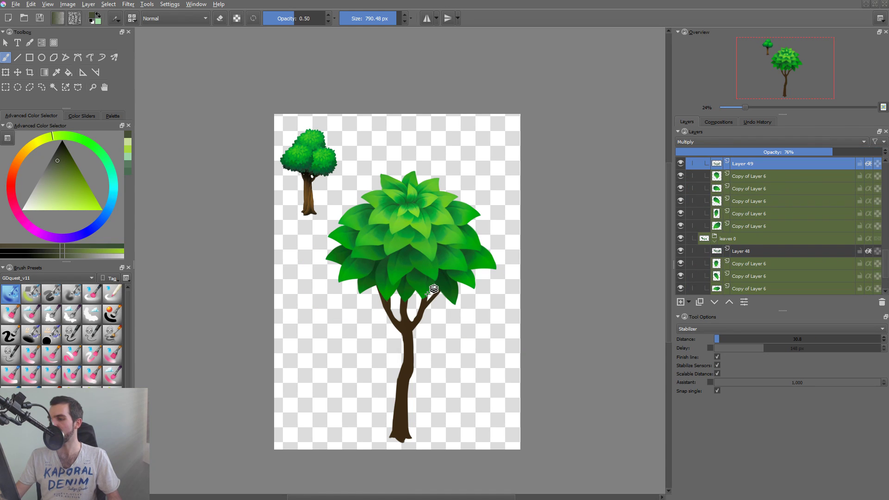
pyautogui.click(448, 237)
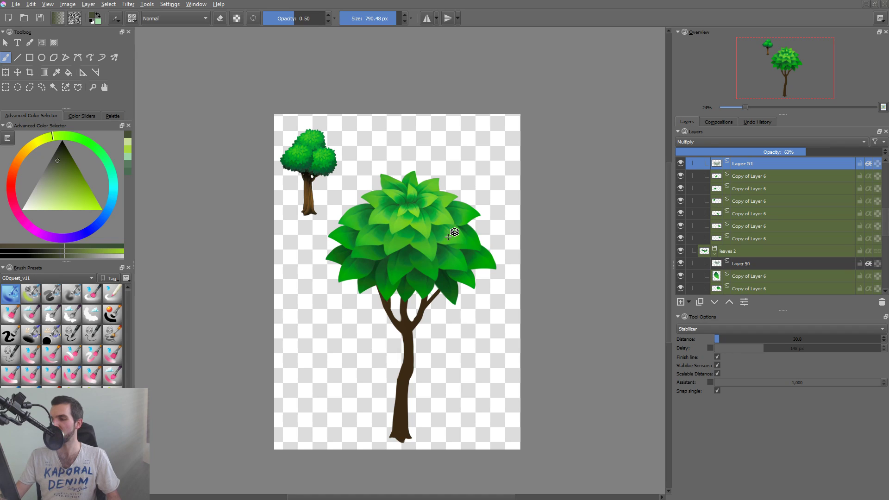
pyautogui.click(859, 165)
pyautogui.click(424, 263)
pyautogui.click(419, 276)
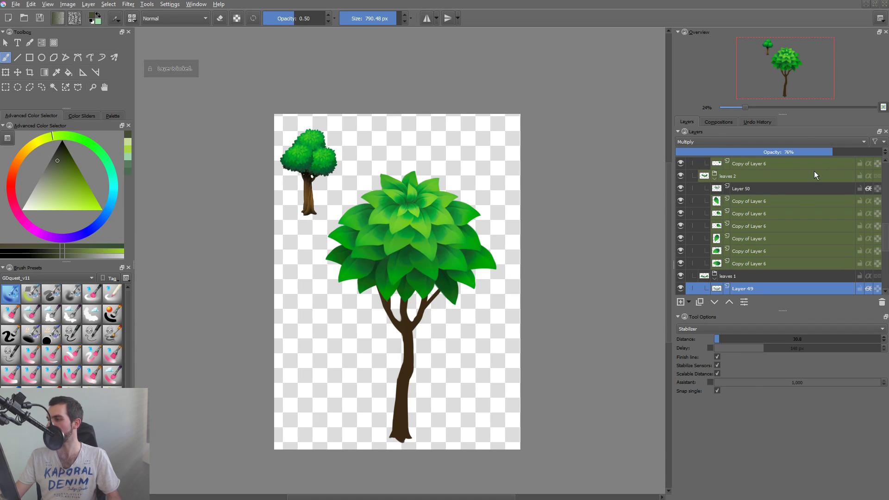
pyautogui.click(859, 288)
pyautogui.click(859, 189)
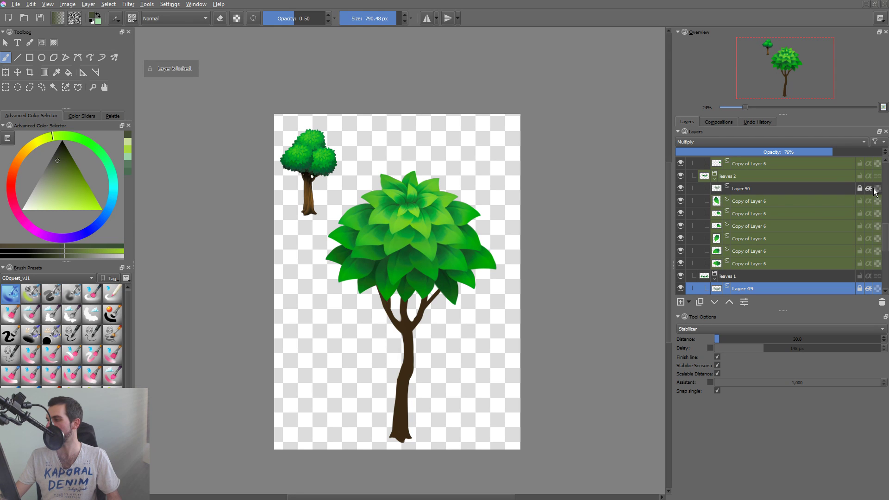
pyautogui.scroll(5, 882, 230)
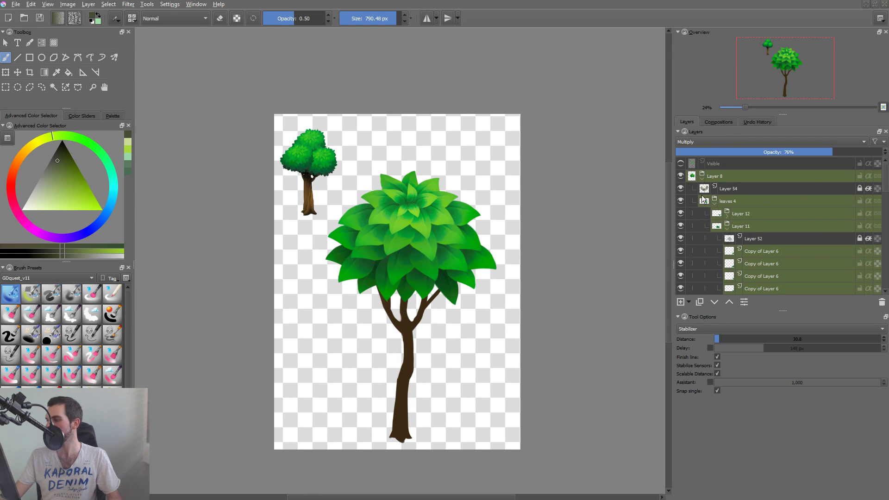
pyautogui.click(702, 199)
# Select the four leaf layers of the lowest row in the leaves 0 group and duplicate them.
pyautogui.click(414, 282)
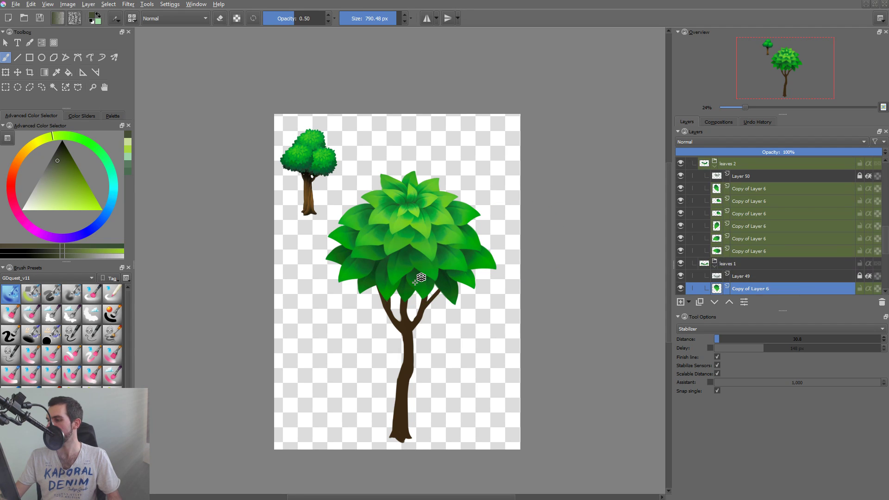
pyautogui.click(414, 282)
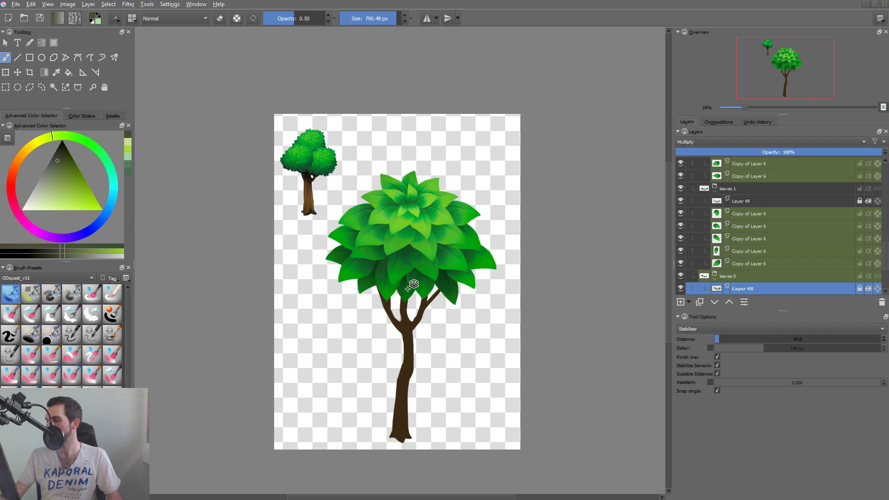
pyautogui.click(411, 306)
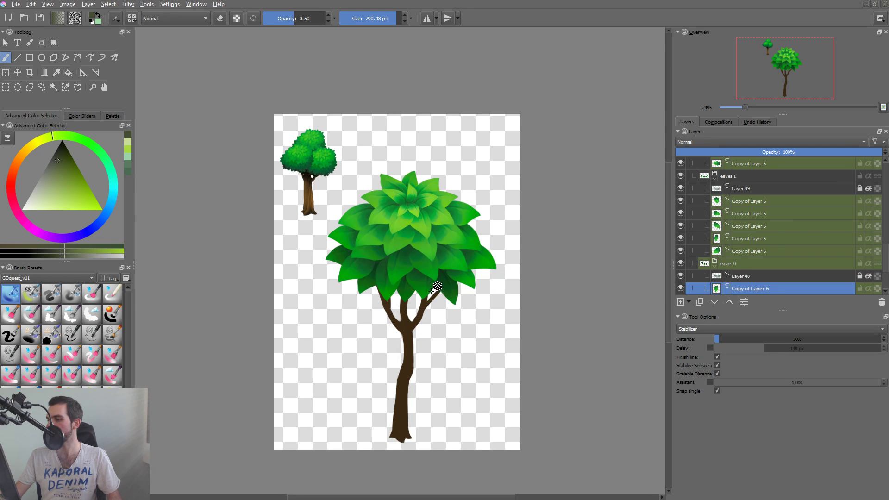
pyautogui.keyDown('shift'); pyautogui.click(456, 283); pyautogui.keyUp('shift')
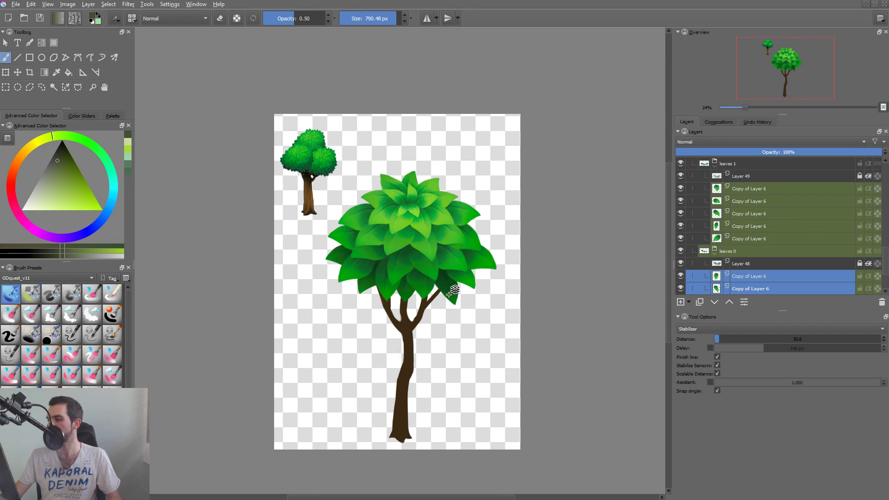
pyautogui.keyDown('shift'); pyautogui.click(371, 281); pyautogui.keyUp('shift')
pyautogui.keyDown('shift'); pyautogui.click(343, 250); pyautogui.keyUp('shift')
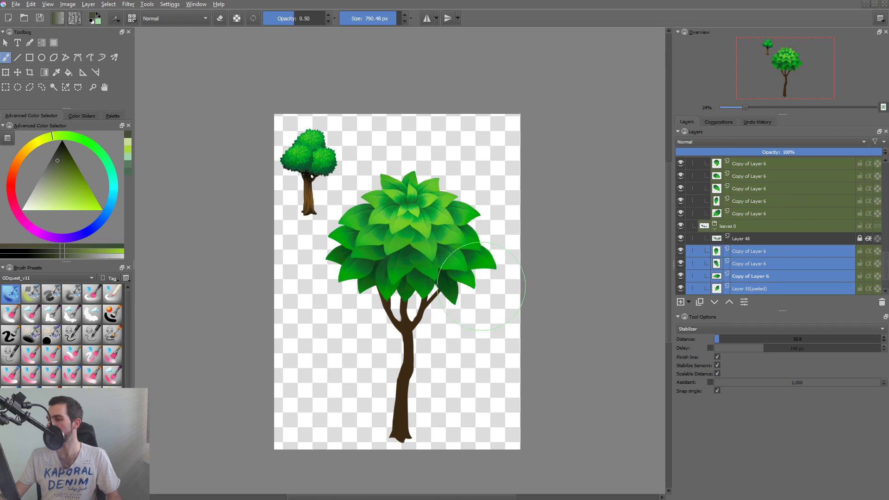
pyautogui.hotkey('ctrl', 'j')
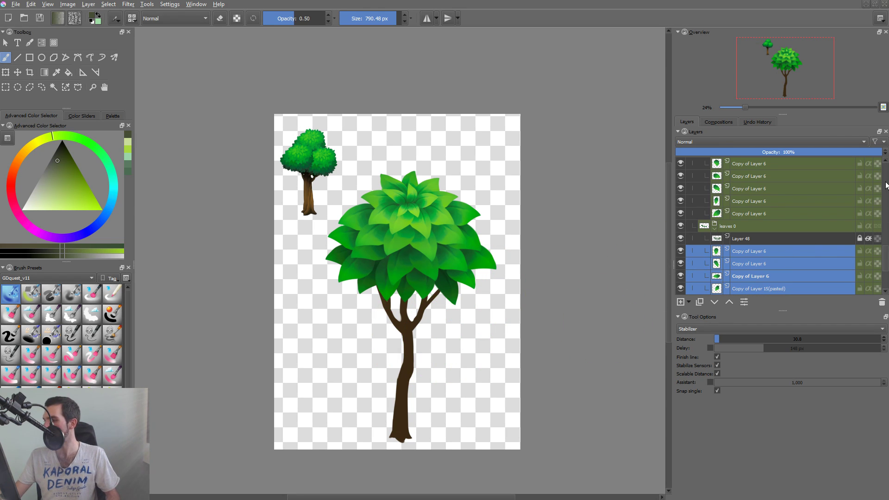
# Move the four duplicated leaf layers out of the leaves 0 group to just above Layer 5, and shift them slightly down on the canvas.
pyautogui.scroll(5, 886, 185)
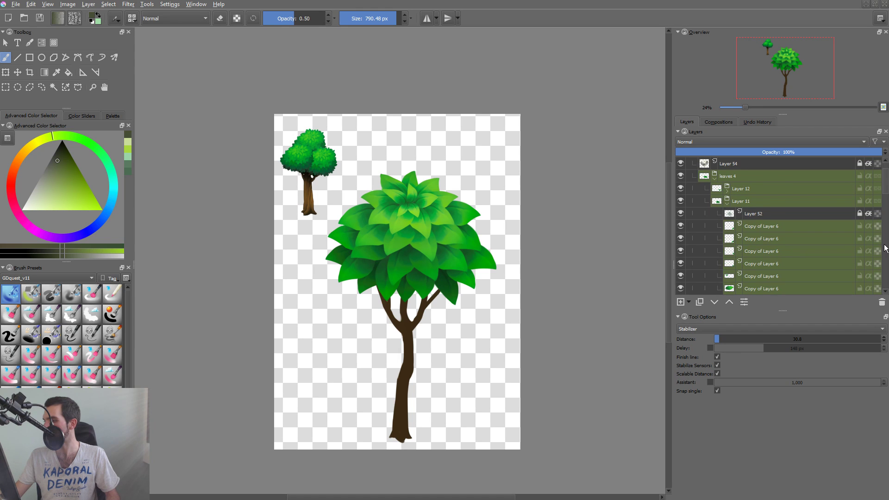
pyautogui.scroll(-6, 885, 248)
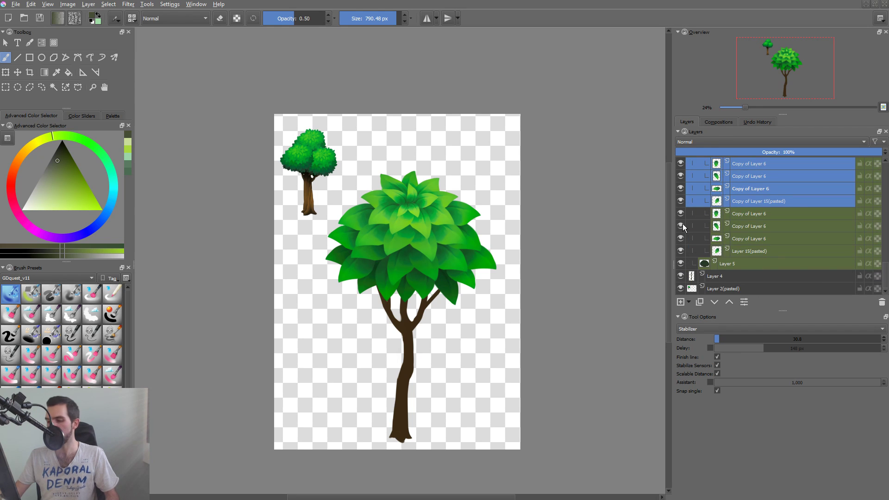
pyautogui.hotkey('ctrl', 'pagedown')
pyautogui.hotkey('ctrl', 'pagedown')
pyautogui.hotkey('ctrl', 'pagedown')
pyautogui.hotkey('ctrl', 'pagedown')
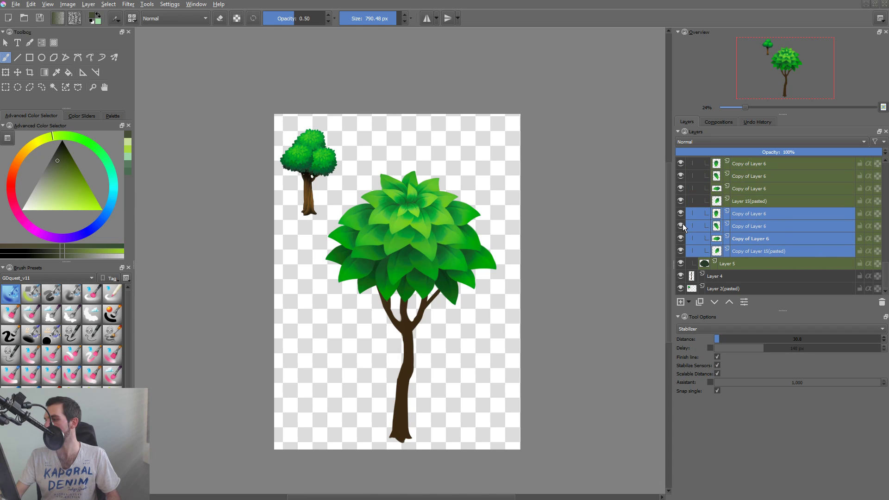
pyautogui.hotkey('ctrl', 'pagedown')
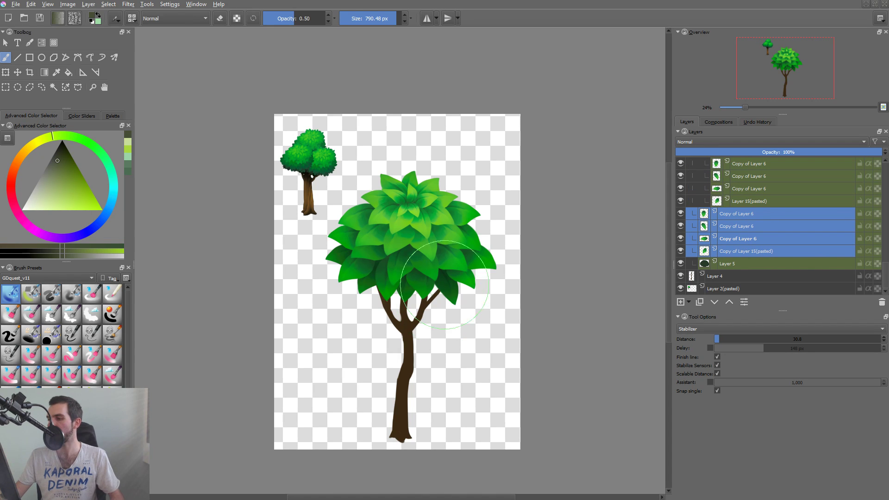
pyautogui.press('t')
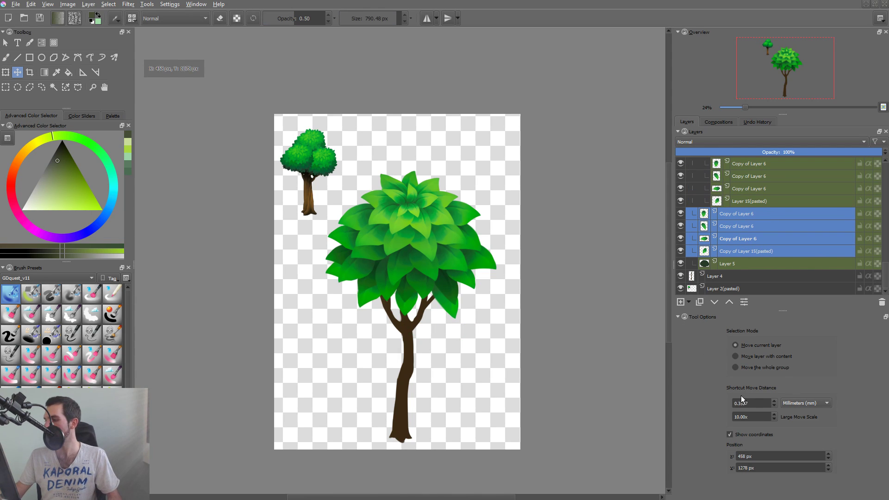
# Close the free transform on the duplicated leaf and group the four duplicated leaf layers.
pyautogui.hotkey('ctrl', 't')
pyautogui.click(689, 461)
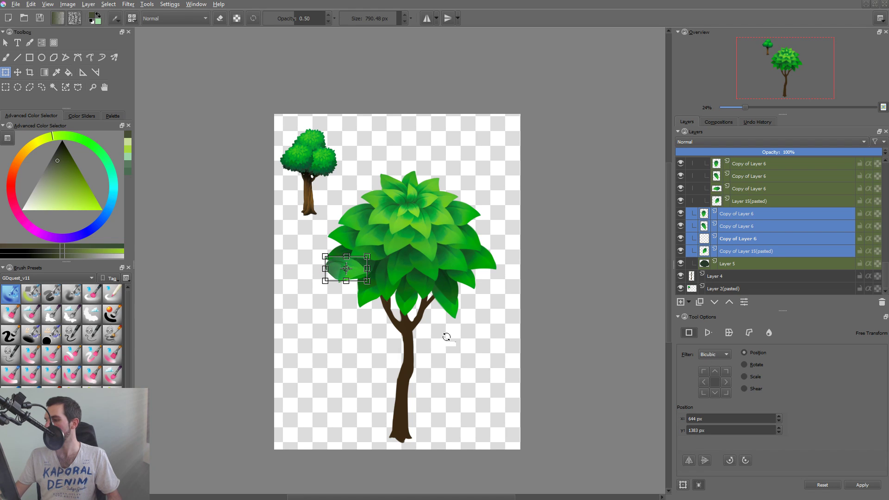
pyautogui.press('Return')
pyautogui.hotkey('ctrl', 'g')
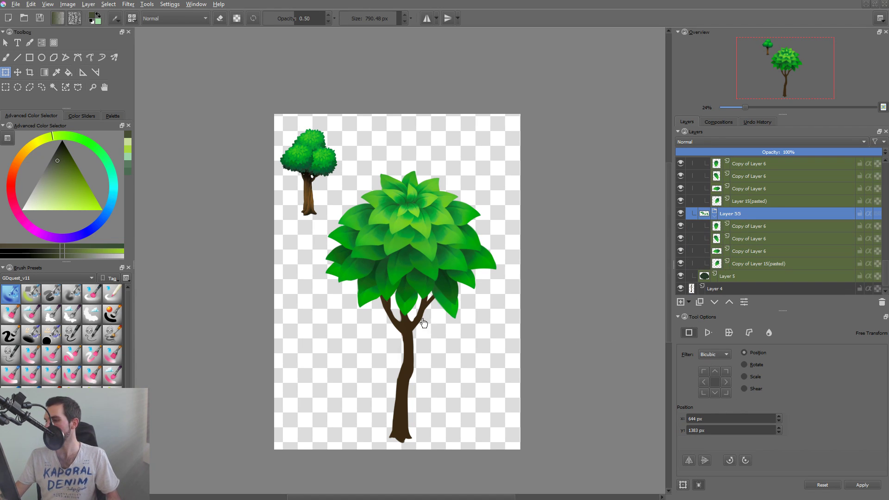
# Mirror the duplicated leaf group horizontally, rotate it slightly clockwise and position it beneath the canopy's lowest leaf row.
pyautogui.click(688, 460)
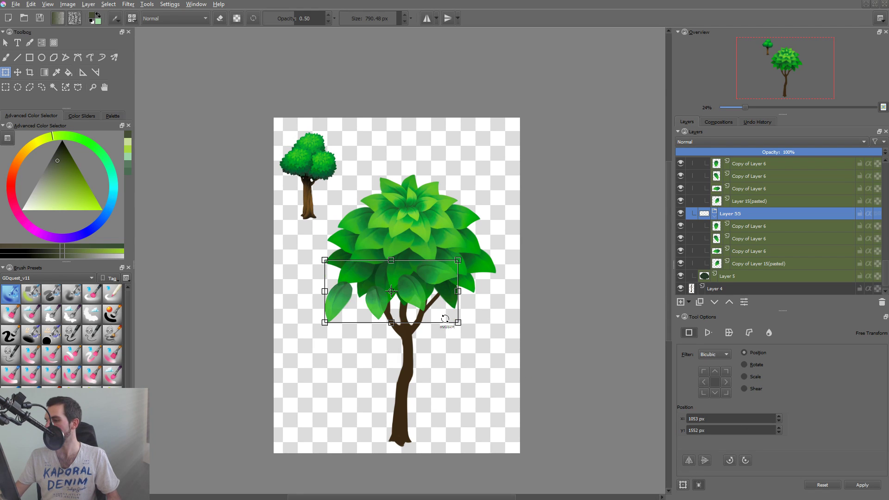
pyautogui.moveTo(424, 285); pyautogui.dragTo(446, 281)
pyautogui.moveTo(503, 297); pyautogui.dragTo(498, 265)
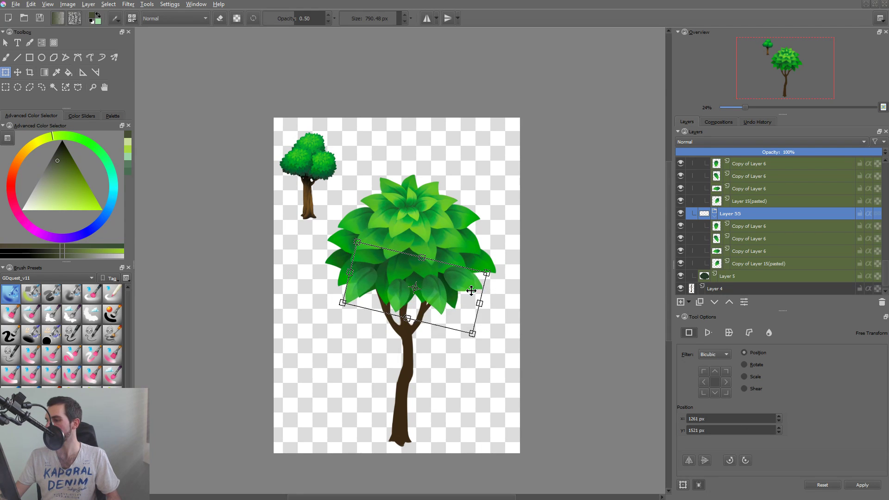
pyautogui.moveTo(465, 300); pyautogui.dragTo(465, 301)
pyautogui.press('Return')
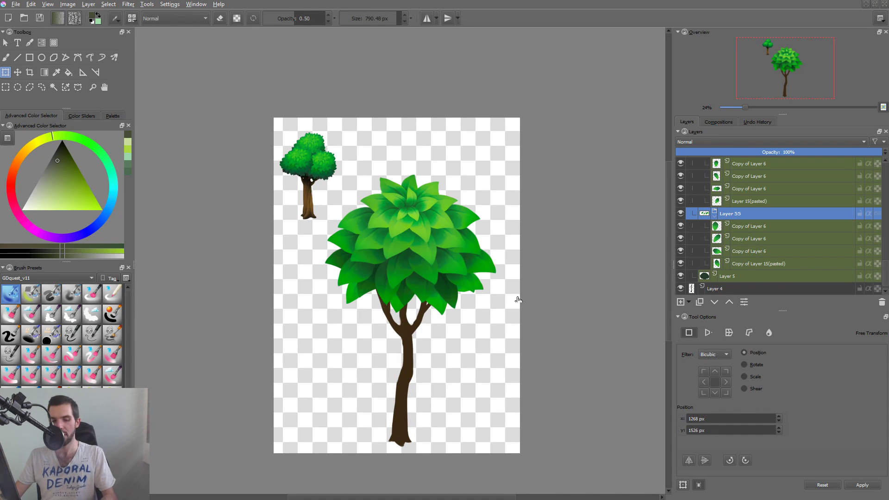
# Merge the four leaf layers in the new group into a single layer.
pyautogui.click(762, 226)
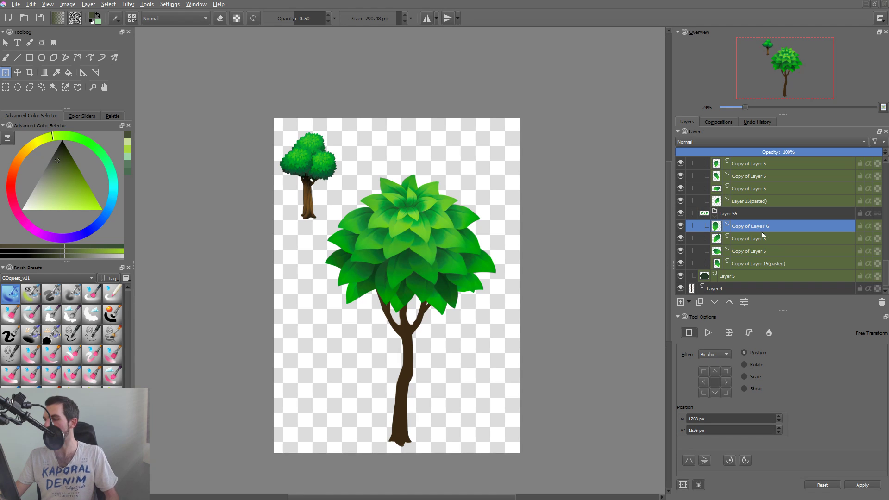
pyautogui.keyDown('shift'); pyautogui.click(764, 263); pyautogui.keyUp('shift')
pyautogui.hotkey('ctrl', 'e')
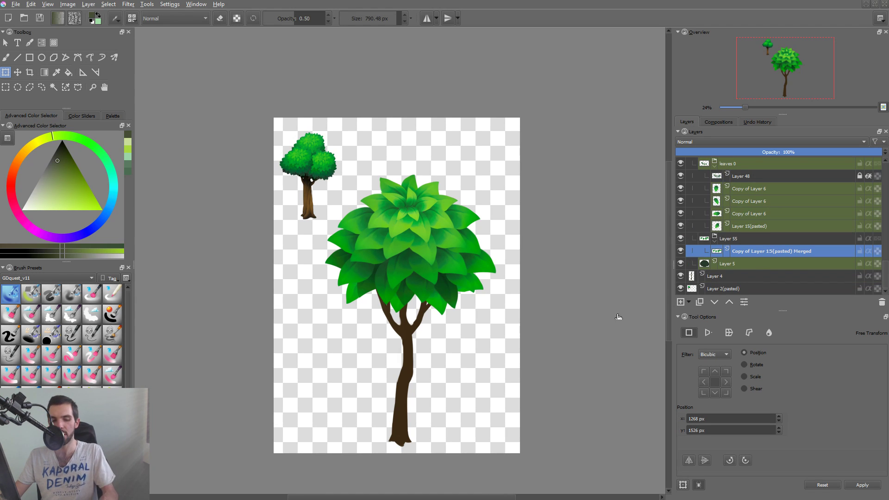
# Darken the merged leaves with an HSV/HSL Adjustment, setting hue to 28, saturation to -32 and strongly lowering the lightness.
pyautogui.hotkey('ctrl', 'u')
pyautogui.moveTo(444, 139); pyautogui.dragTo(670, 112)
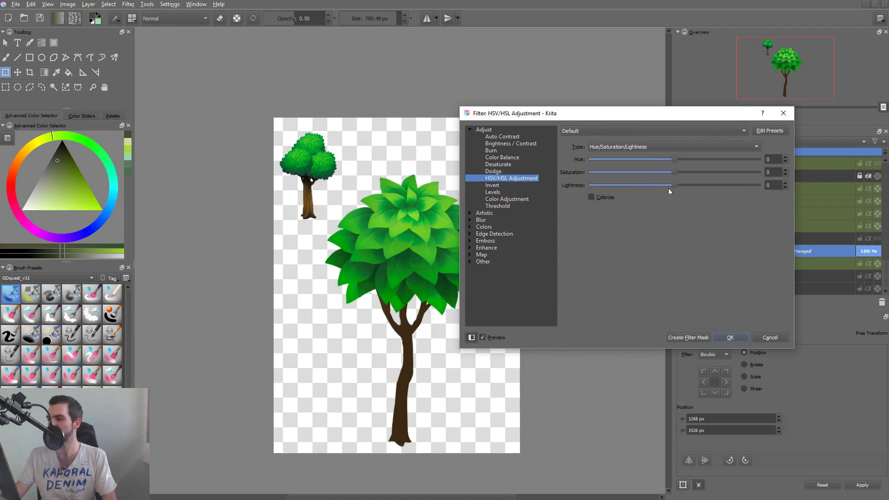
pyautogui.moveTo(674, 185); pyautogui.dragTo(630, 195)
pyautogui.moveTo(672, 159); pyautogui.dragTo(648, 177)
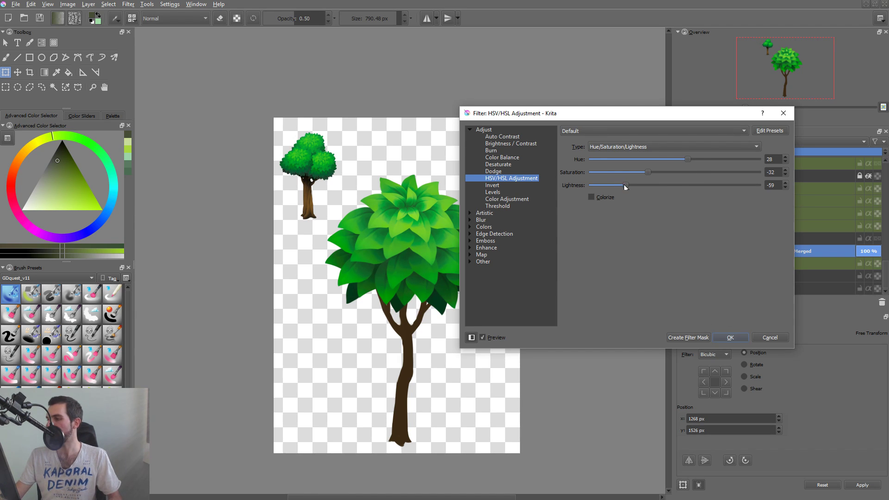
pyautogui.moveTo(624, 185); pyautogui.dragTo(620, 185)
pyautogui.click(731, 337)
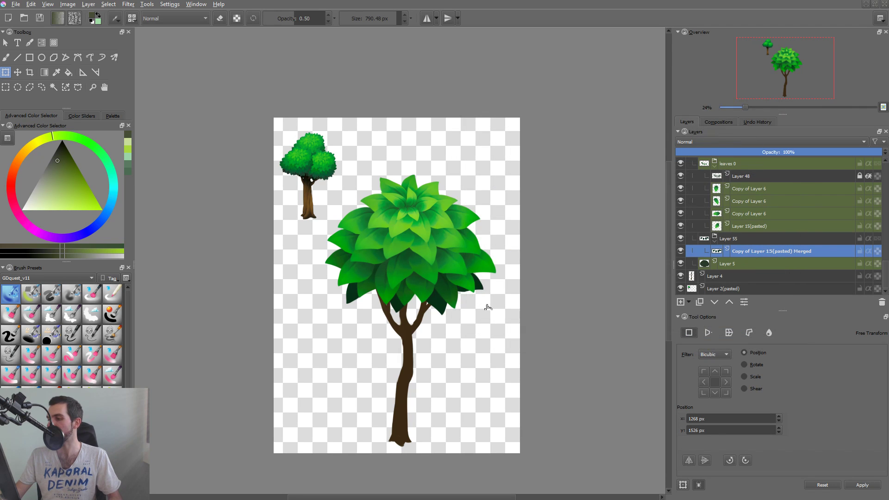
# Isolate the merged dark leaf layer and draw a freehand selection around its rightmost leaf.
pyautogui.moveTo(463, 297); pyautogui.dragTo(504, 268)
pyautogui.press('l')
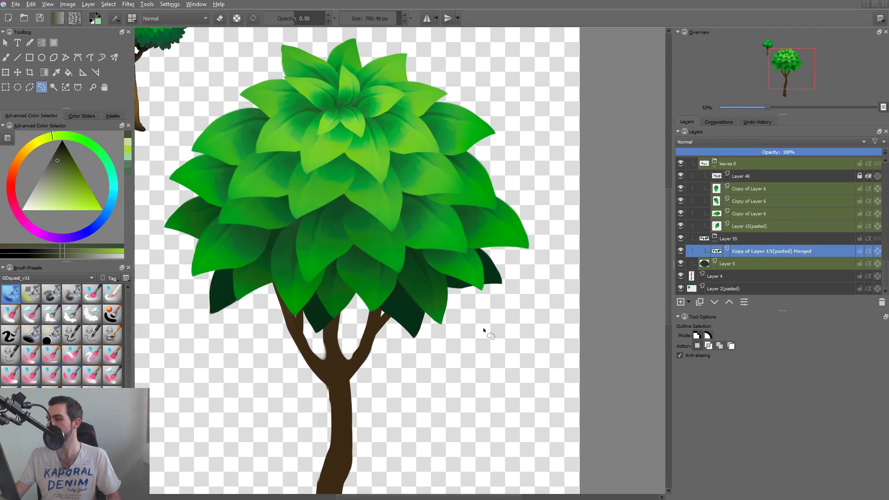
pyautogui.press('i')
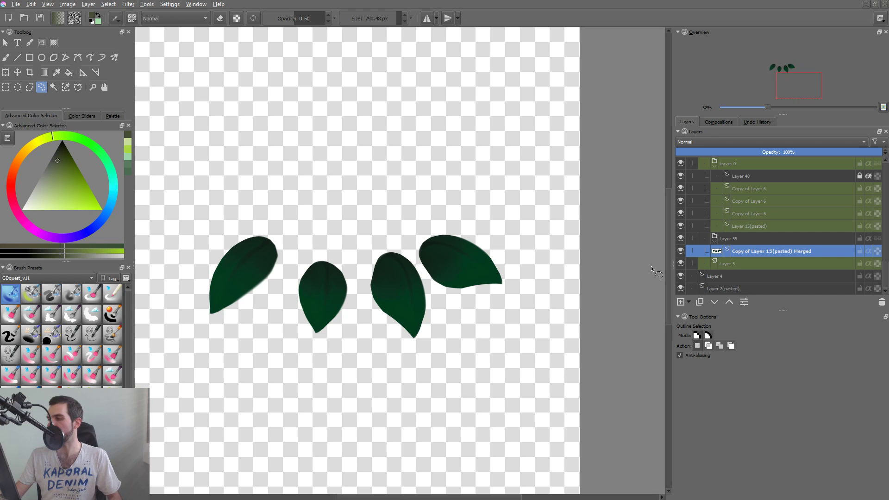
pyautogui.keyDown('alt'); pyautogui.click(718, 252); pyautogui.keyUp('alt')
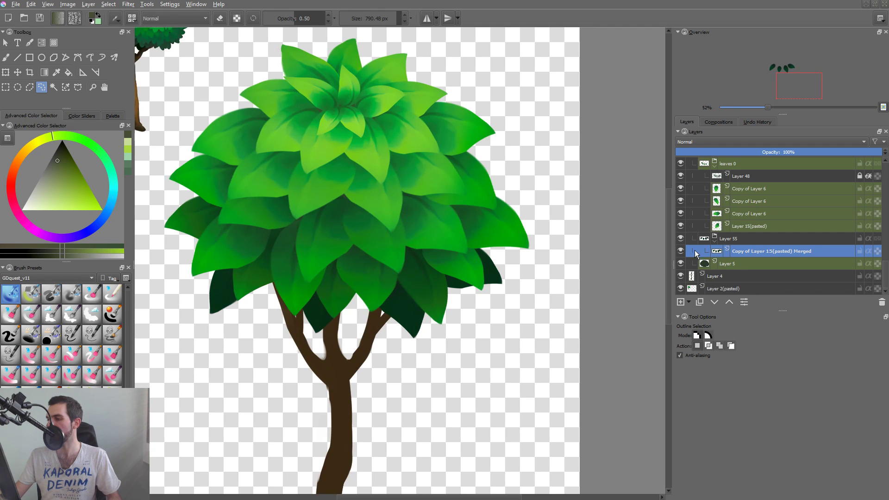
pyautogui.keyDown('alt'); pyautogui.click(716, 253); pyautogui.keyUp('alt')
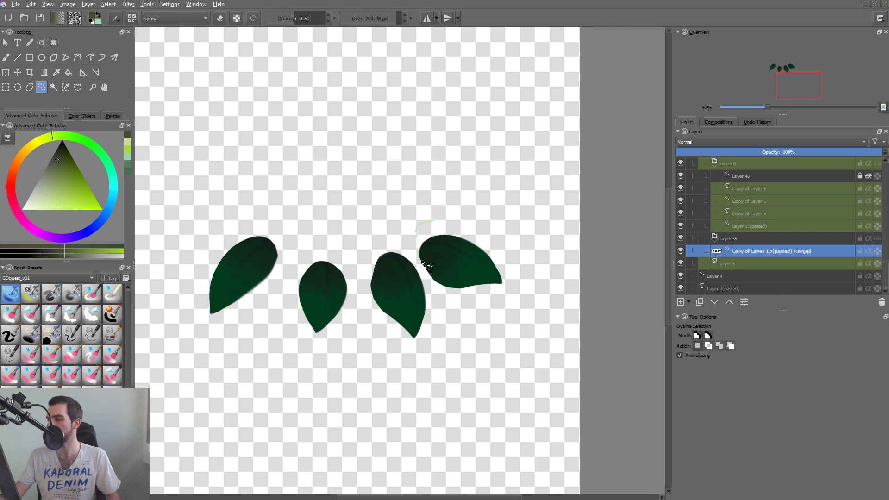
pyautogui.moveTo(421, 262); pyautogui.dragTo(434, 222)
pyautogui.moveTo(427, 276); pyautogui.dragTo(510, 216)
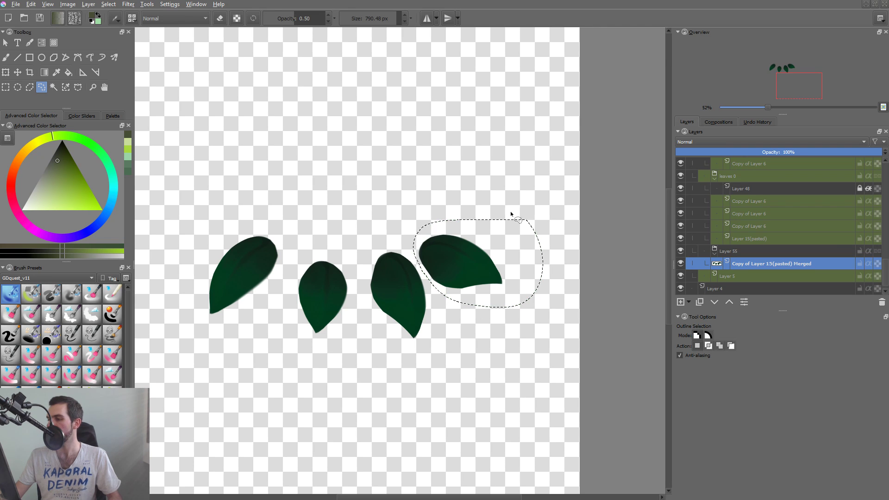
# Tuck the two outer dark leaves inward and up under the canopy, selecting the leftmost one freehand on its isolated layer.
pyautogui.press('t')
pyautogui.moveTo(475, 263)
pyautogui.mouseDown()
pyautogui.moveTo(463, 240)
pyautogui.moveTo(468, 249)
pyautogui.mouseUp()
pyautogui.press('l')
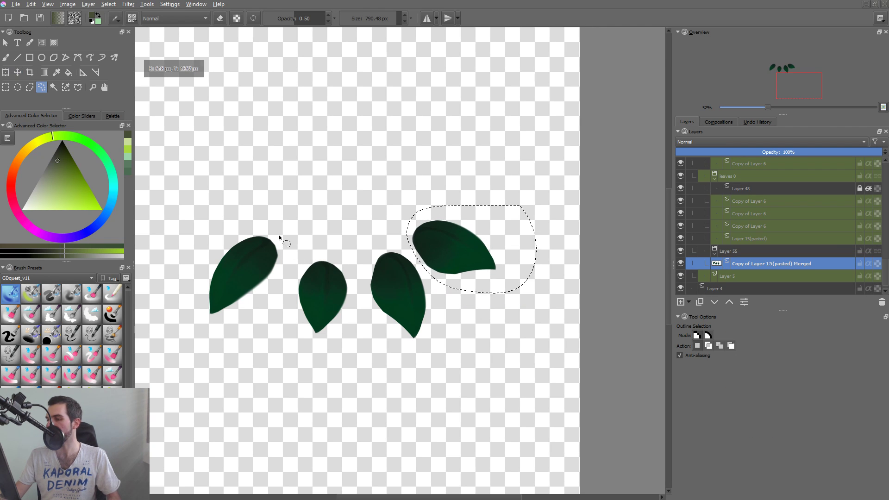
pyautogui.moveTo(282, 223)
pyautogui.mouseDown()
pyautogui.moveTo(228, 341)
pyautogui.moveTo(295, 224)
pyautogui.mouseUp()
pyautogui.hotkey('ctrl', 't')
pyautogui.press('t')
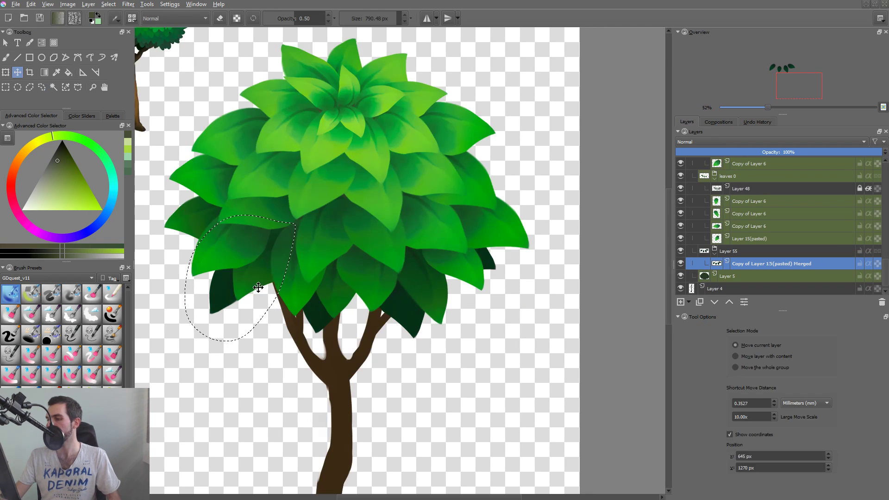
pyautogui.moveTo(319, 268); pyautogui.dragTo(317, 264)
pyautogui.moveTo(256, 265); pyautogui.dragTo(257, 261)
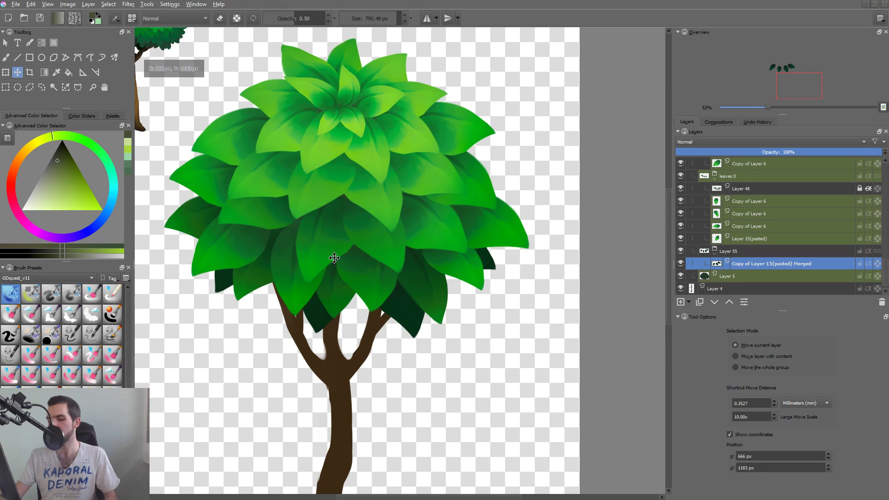
# Copy the selected leftmost dark leaf onto a new layer, clear the selection and place the copy lower and further inward beneath the canopy.
pyautogui.hotkey('ctrl', 'j')
pyautogui.hotkey('ctrl', 'z')
pyautogui.hotkey('ctrl', 'shift', 'j')
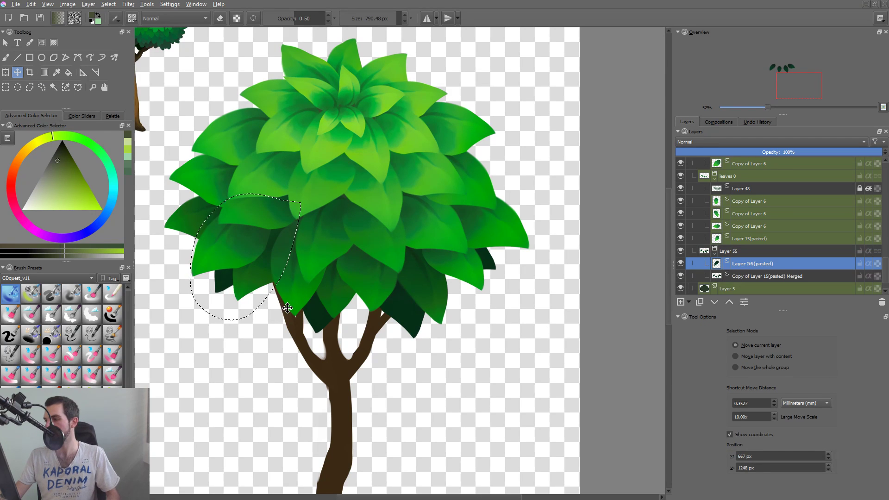
pyautogui.hotkey('ctrl', 'shift', 'a')
pyautogui.moveTo(264, 257); pyautogui.dragTo(302, 300)
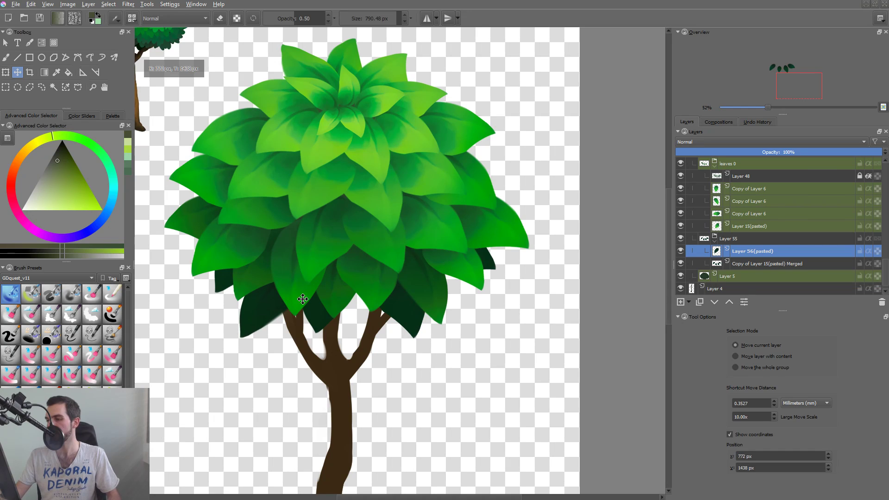
# Rotate the copied leaf counterclockwise so that its tip points downward to the right, and apply the transform.
pyautogui.hotkey('ctrl', 't')
pyautogui.moveTo(296, 338); pyautogui.dragTo(305, 318)
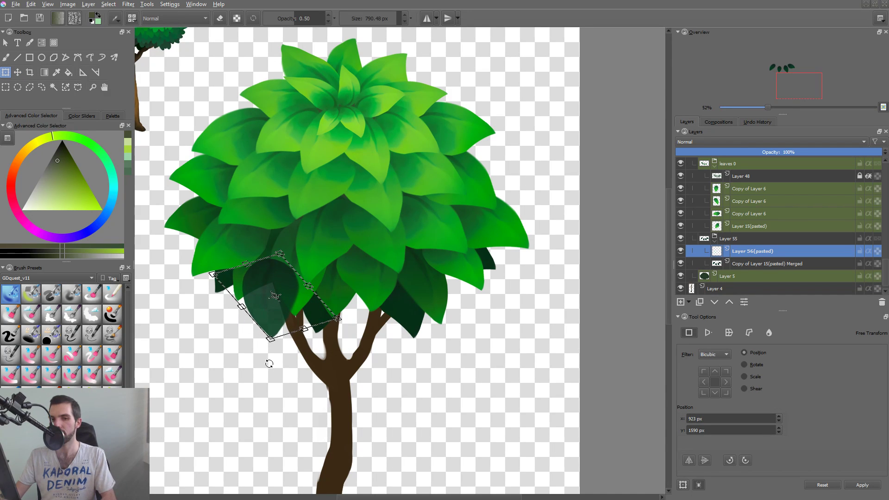
pyautogui.moveTo(269, 364); pyautogui.dragTo(270, 353)
pyautogui.press('Return')
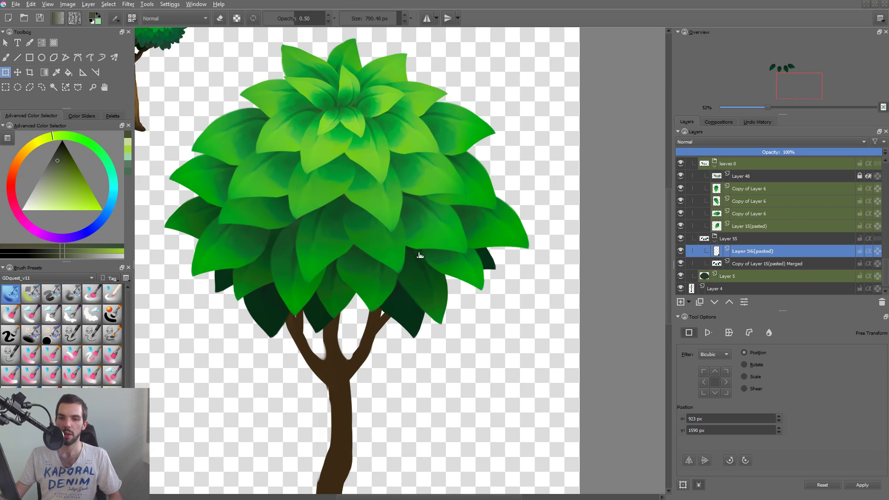
# Nudge the copied leaf slightly and rotate it back clockwise so that its tip points downward to the left.
pyautogui.moveTo(427, 298); pyautogui.dragTo(409, 296)
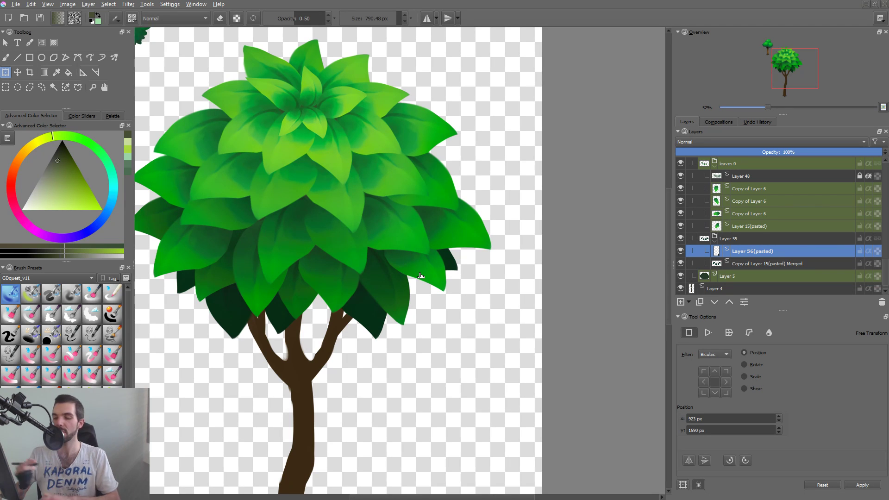
pyautogui.moveTo(420, 276); pyautogui.dragTo(417, 285)
pyautogui.press('t')
pyautogui.moveTo(233, 320); pyautogui.dragTo(232, 321)
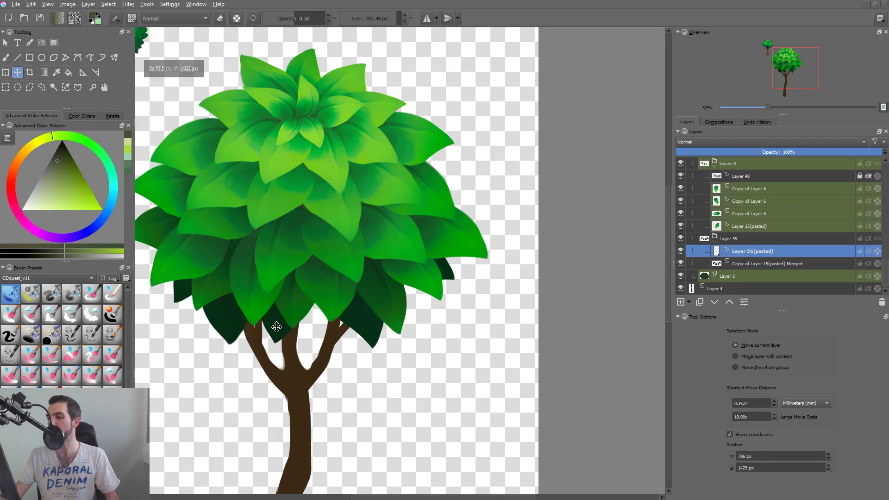
pyautogui.hotkey('ctrl', 't')
pyautogui.moveTo(235, 360); pyautogui.dragTo(217, 359)
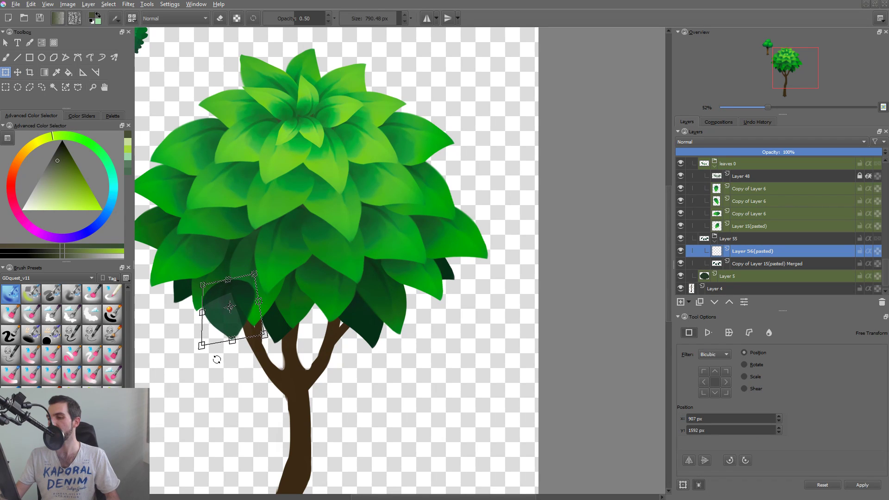
pyautogui.moveTo(303, 356); pyautogui.dragTo(270, 352)
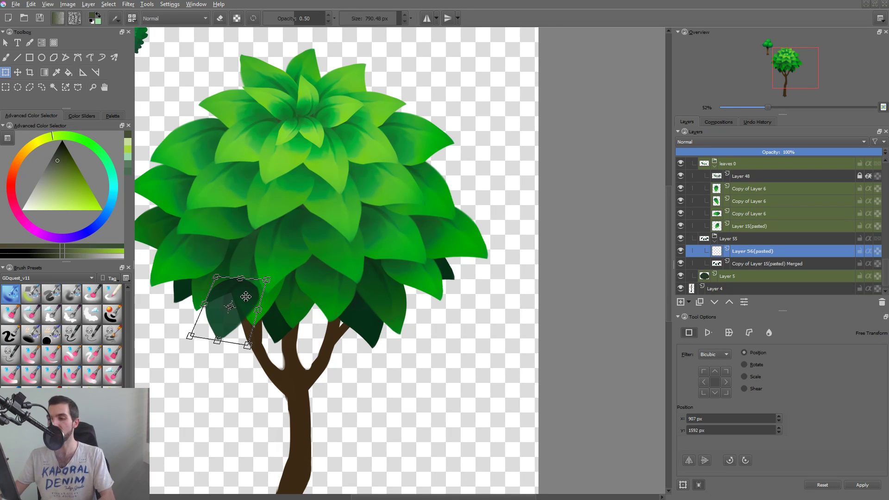
pyautogui.press('Return')
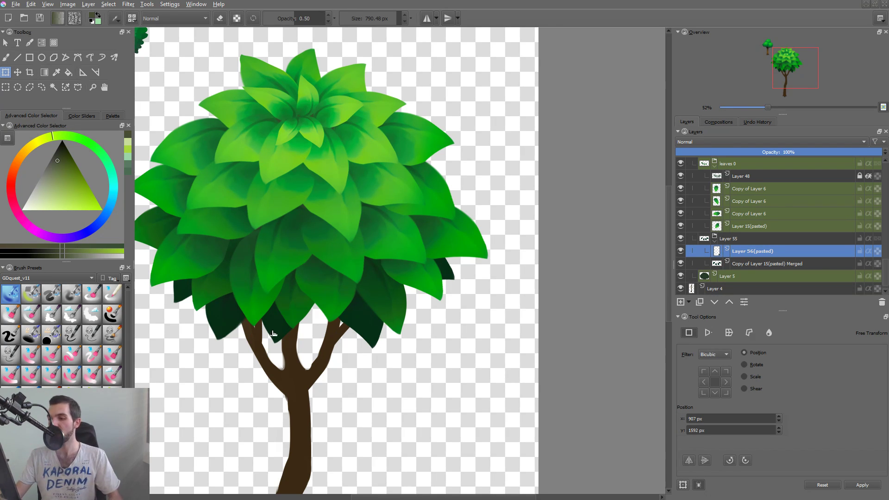
# Isolate the merged dark leaf layer and draw a freehand selection around its second leaf from the left.
pyautogui.click(276, 325)
pyautogui.click(291, 333)
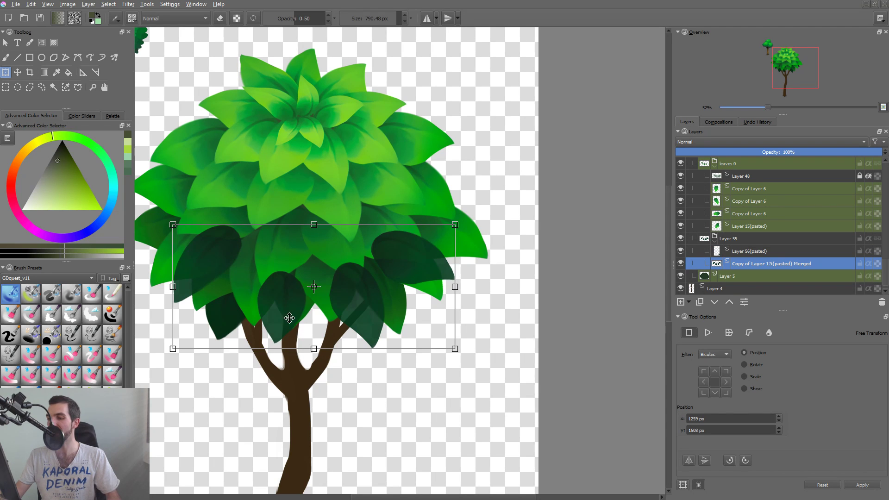
pyautogui.press('Escape')
pyautogui.press('i')
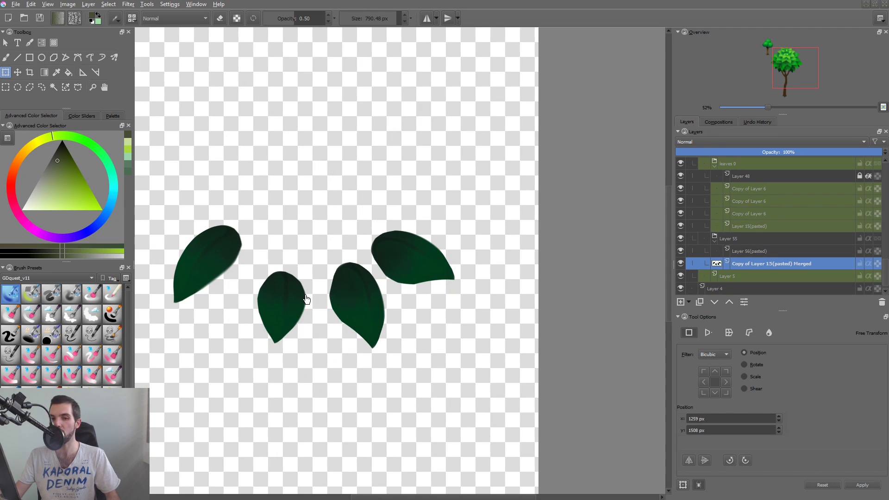
pyautogui.press('l')
pyautogui.moveTo(311, 330); pyautogui.dragTo(315, 321)
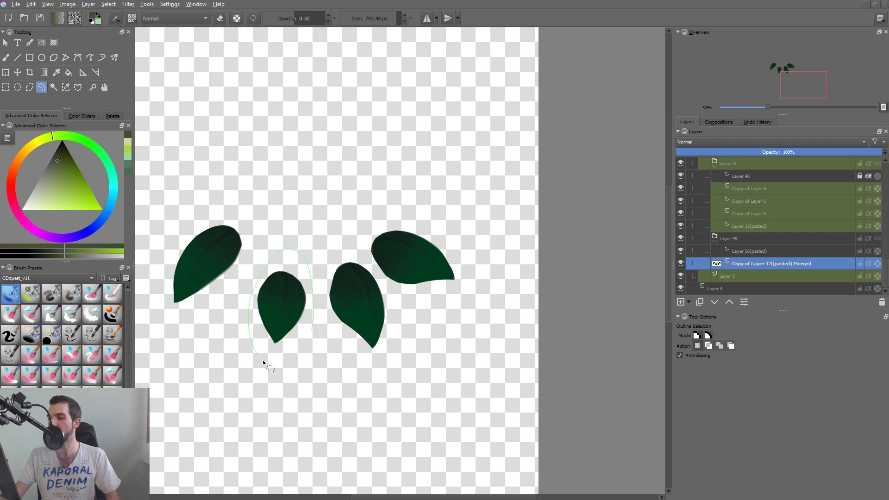
pyautogui.moveTo(263, 363); pyautogui.dragTo(313, 330)
pyautogui.press('i')
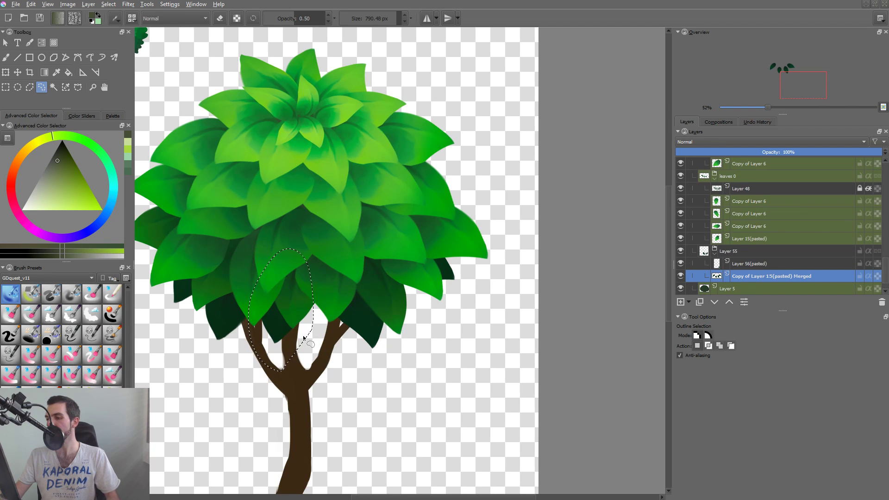
# Move the selected dark leaf right so that it sits between the central and right branches, and apply the transform.
pyautogui.hotkey('ctrl', 't')
pyautogui.moveTo(303, 338)
pyautogui.mouseDown()
pyautogui.moveTo(355, 359)
pyautogui.moveTo(331, 351)
pyautogui.moveTo(369, 345)
pyautogui.moveTo(337, 347)
pyautogui.mouseUp()
pyautogui.press('Return')
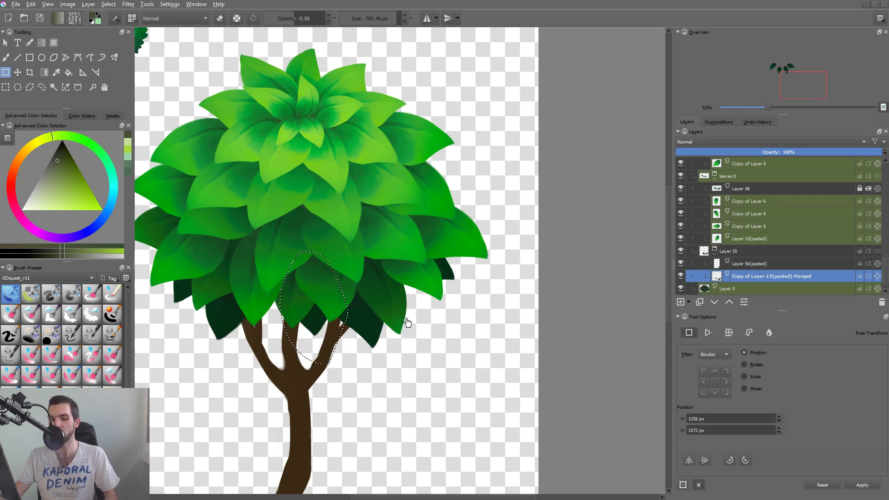
# Paste a copy of the selected leaf on a new layer, shift it left to the gap and rotate it slightly clockwise.
pyautogui.hotkey('ctrl', 'c')
pyautogui.hotkey('ctrl', 'v')
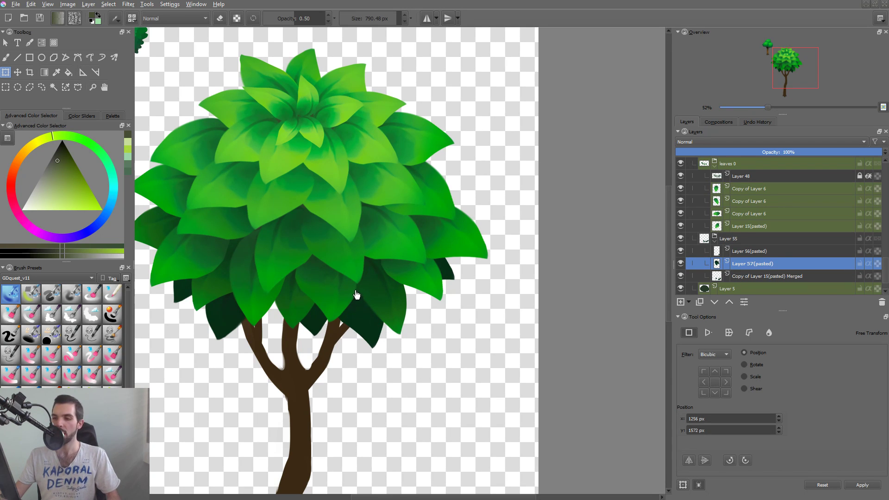
pyautogui.moveTo(321, 316); pyautogui.dragTo(300, 354)
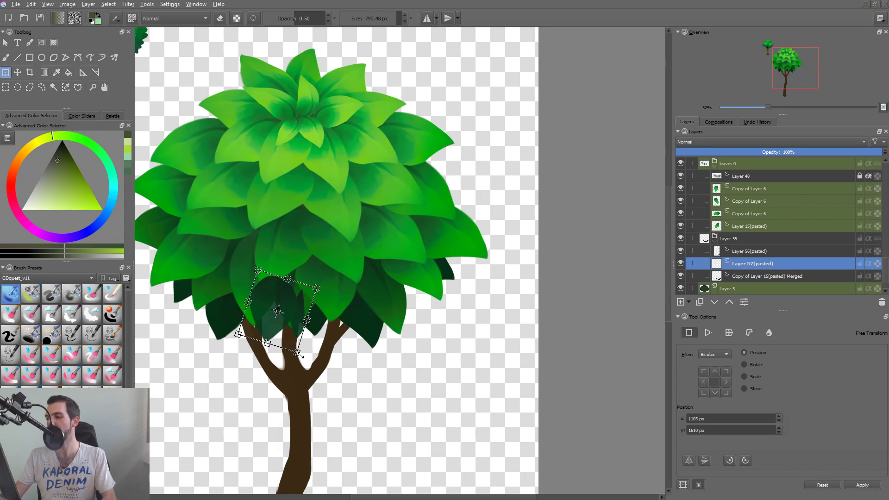
pyautogui.press('Return')
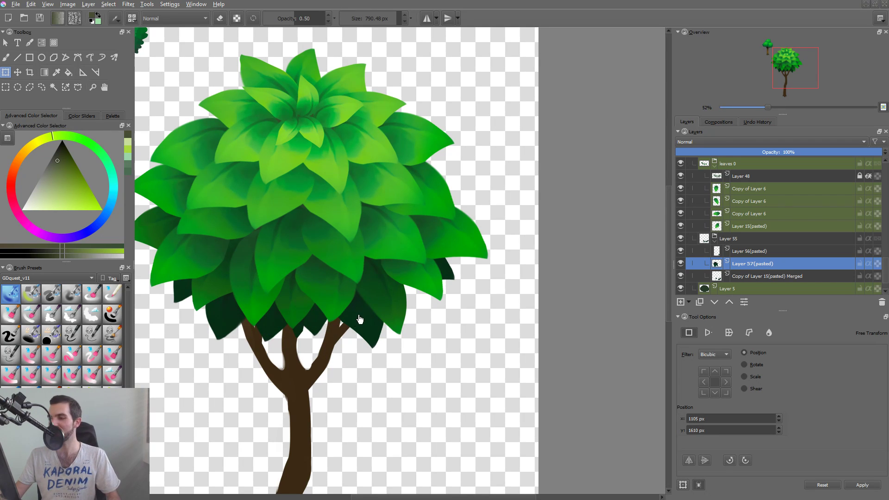
# Isolate the pasted leaf's layer, delete the stray piece of the neighbouring leaf beside it and clear the selection.
pyautogui.press('i')
pyautogui.press('l')
pyautogui.moveTo(299, 293)
pyautogui.mouseDown()
pyautogui.moveTo(288, 334)
pyautogui.moveTo(313, 332)
pyautogui.moveTo(298, 285)
pyautogui.mouseUp()
pyautogui.press('Delete')
pyautogui.hotkey('ctrl', 'shift', 'a')
# Repaint the pasted leaf's cut right edge into a smooth curve with a brush in the leaf's own dark green.
pyautogui.press('b')
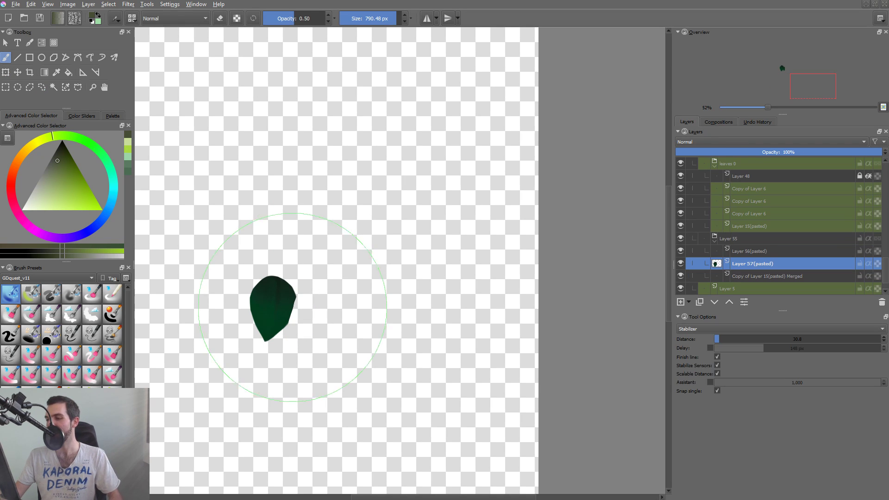
pyautogui.click(51, 354)
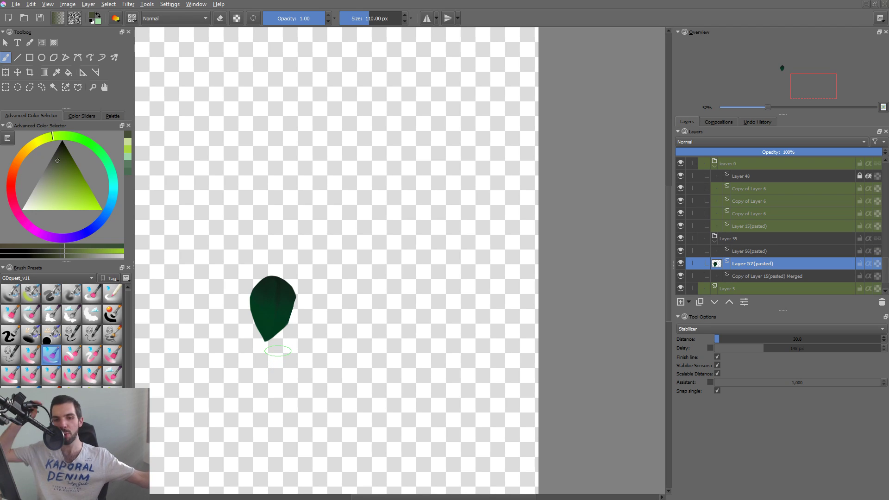
pyautogui.keyDown('ctrl'); pyautogui.click(280, 318); pyautogui.keyUp('ctrl')
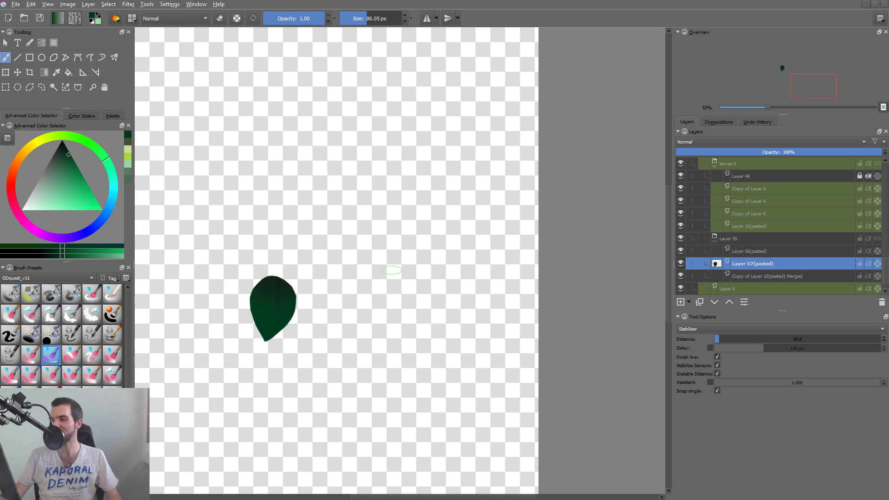
pyautogui.hotkey('alt', 'i')
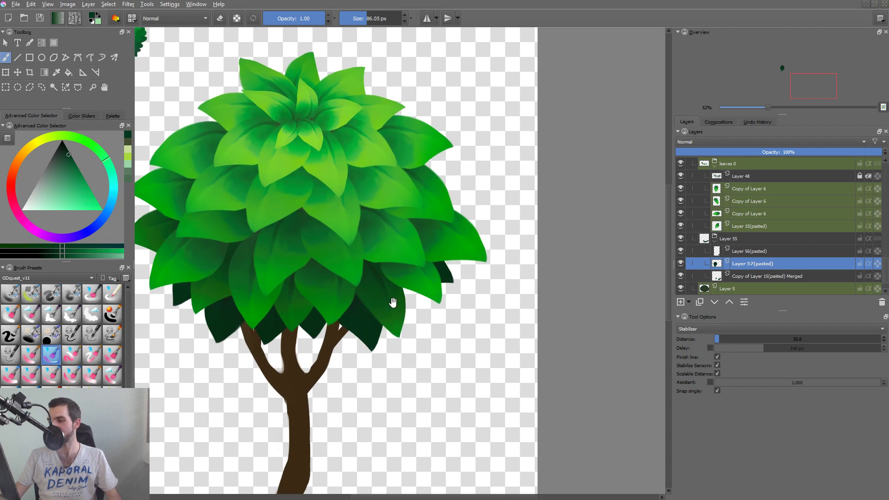
# Activate and isolate the merged dark leaf layer, and draw a freehand selection around its third leaf from the left.
pyautogui.moveTo(393, 302); pyautogui.dragTo(409, 315)
pyautogui.moveTo(418, 281); pyautogui.dragTo(429, 315)
pyautogui.moveTo(388, 348); pyautogui.dragTo(429, 294)
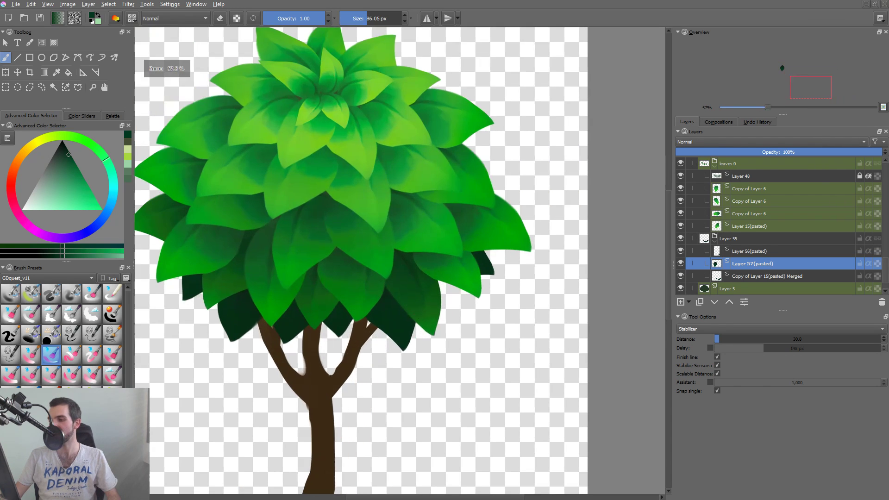
pyautogui.hotkey('alt', 'i')
pyautogui.hotkey('alt', 'i')
pyautogui.click(399, 313)
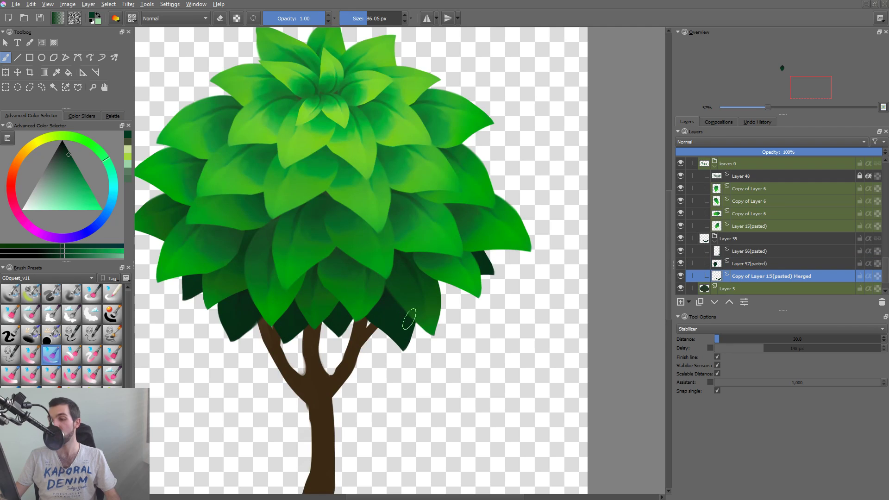
pyautogui.hotkey('alt', 'i')
pyautogui.press('l')
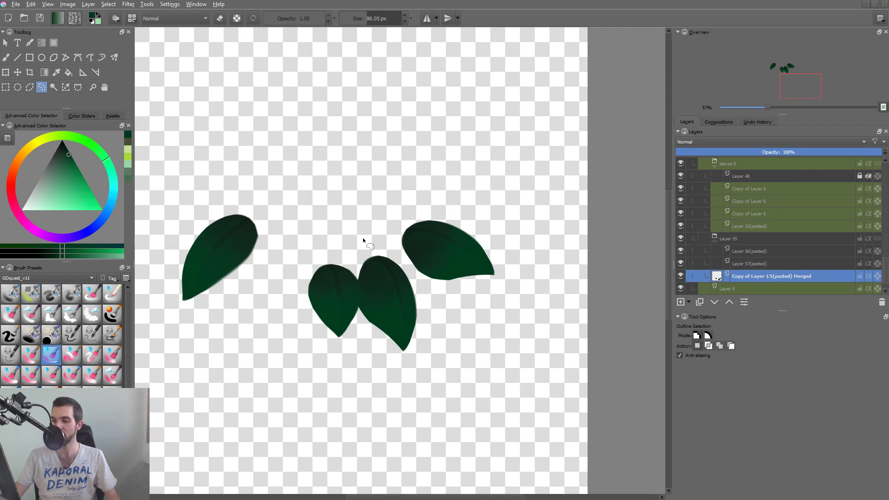
pyautogui.moveTo(356, 237)
pyautogui.mouseDown()
pyautogui.moveTo(329, 235)
pyautogui.moveTo(332, 380)
pyautogui.mouseUp()
pyautogui.moveTo(422, 295); pyautogui.dragTo(369, 252)
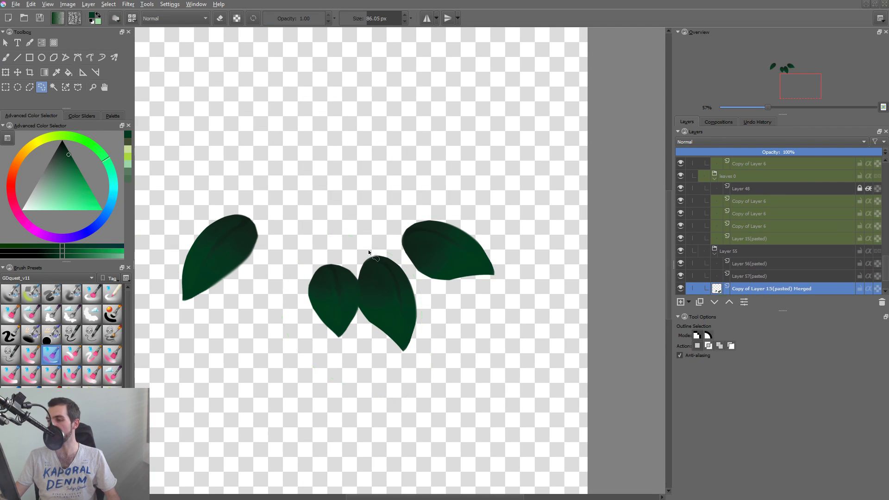
# Leave the isolated view and shift the selected third leaf slightly to the right beneath the canopy.
pyautogui.hotkey('alt', 'i')
pyautogui.press('t')
pyautogui.moveTo(409, 303); pyautogui.dragTo(418, 314)
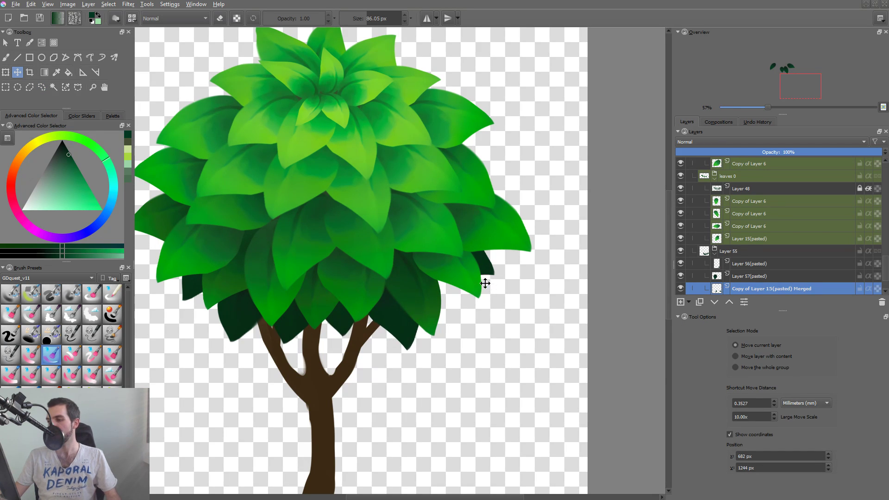
pyautogui.moveTo(482, 284); pyautogui.dragTo(456, 278)
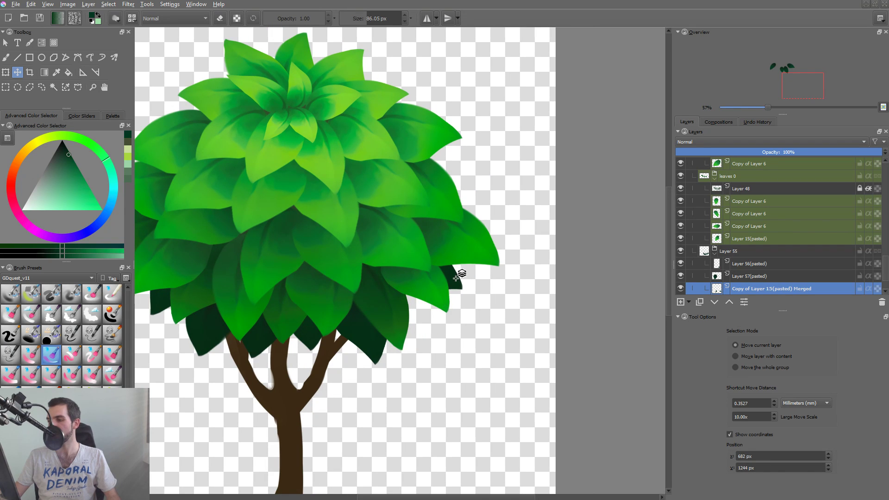
pyautogui.moveTo(460, 312); pyautogui.dragTo(510, 299)
pyautogui.scroll(-3, 510, 298)
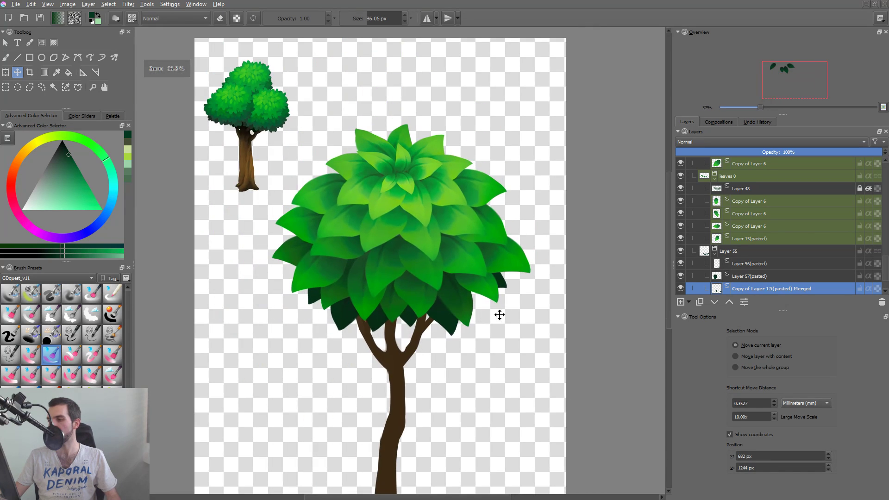
# Make Layer 57(pasted) the active layer and clear the selection around the third leaf.
pyautogui.click(763, 277)
pyautogui.click(756, 256)
pyautogui.click(752, 272)
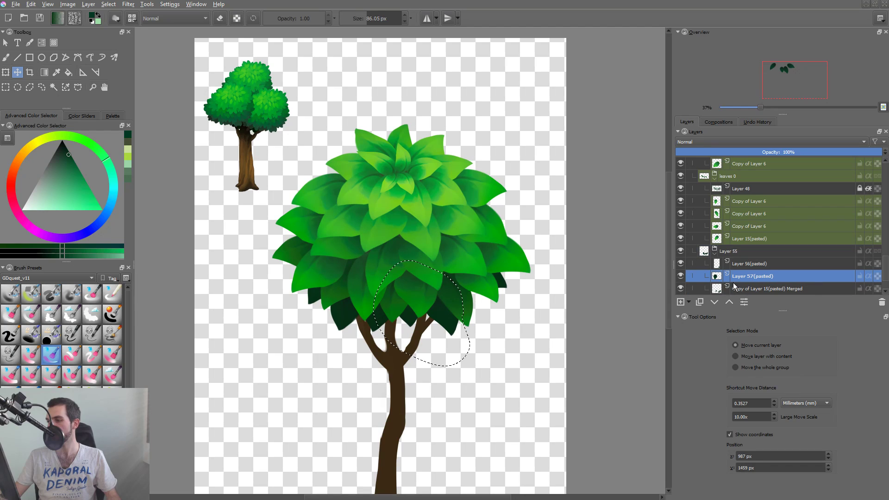
pyautogui.hotkey('ctrl', 'shift', 'a')
# Activate and isolate the merged dark leaf layer, and draw a freehand selection over its rightmost leaf.
pyautogui.click(504, 286)
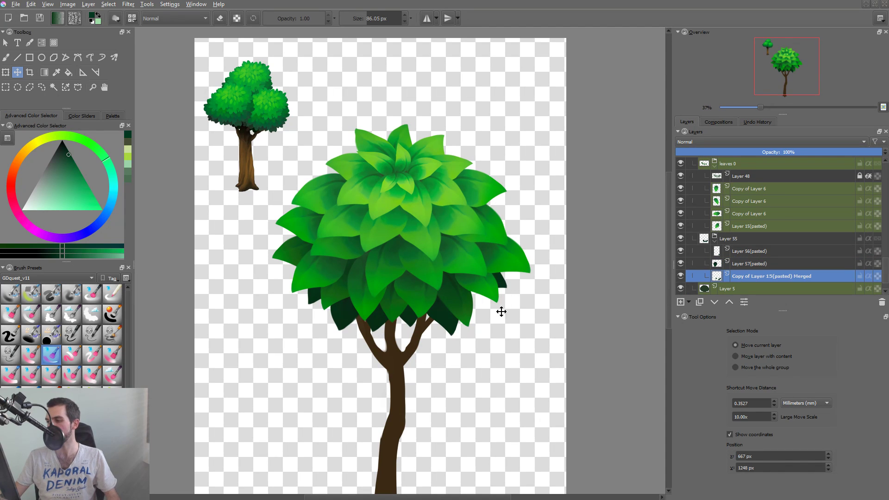
pyautogui.press('i')
pyautogui.press('l')
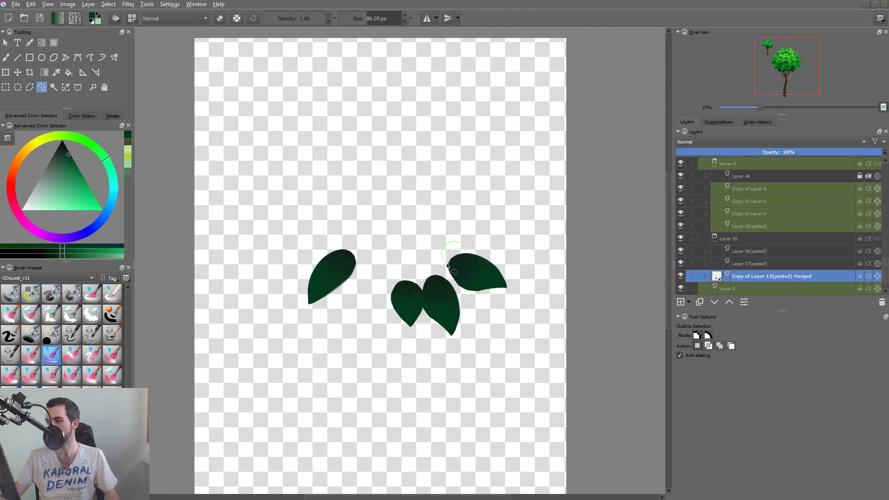
pyautogui.moveTo(455, 291)
pyautogui.mouseDown()
pyautogui.moveTo(517, 302)
pyautogui.moveTo(458, 242)
pyautogui.mouseUp()
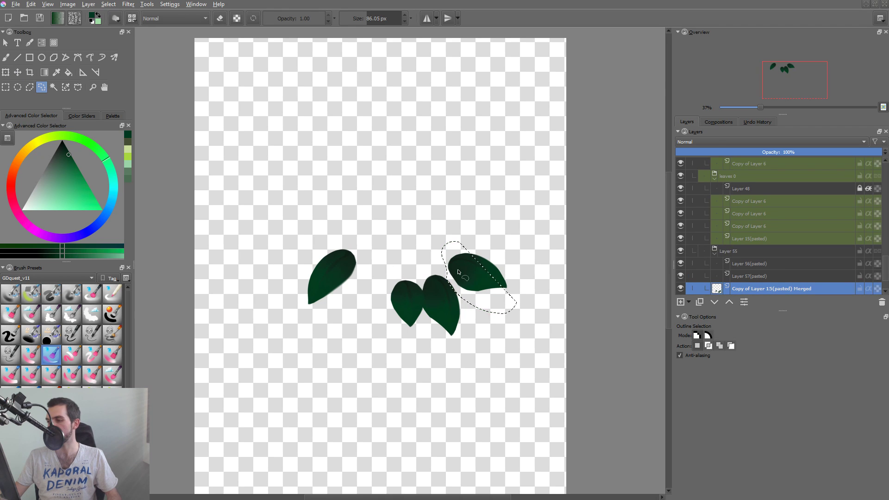
# Copy the leftmost dark leaf onto its own layer using a freehand selection, and leave the isolated view.
pyautogui.moveTo(291, 327); pyautogui.dragTo(373, 253)
pyautogui.hotkey('ctrl', 'alt', 'j')
pyautogui.press('i')
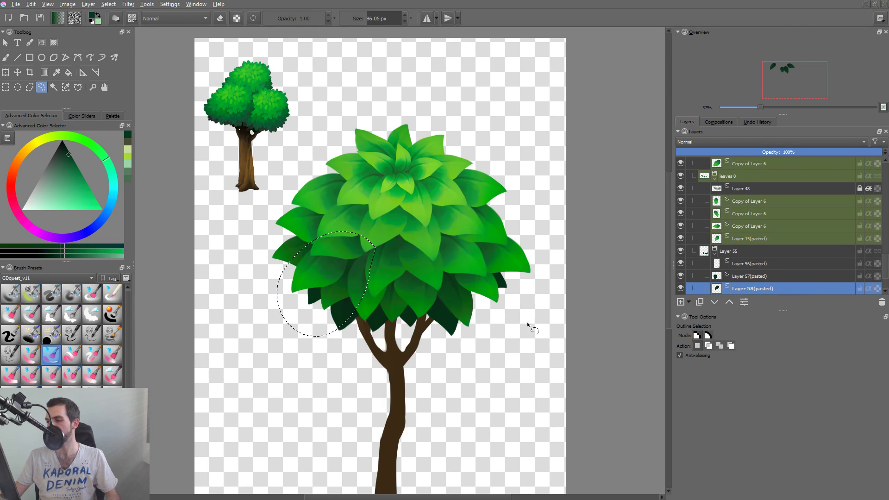
# Move the copied dark leaf beneath the canopy's lower right side, flip it horizontally and rotate it slightly.
pyautogui.hotkey('ctrl', 't')
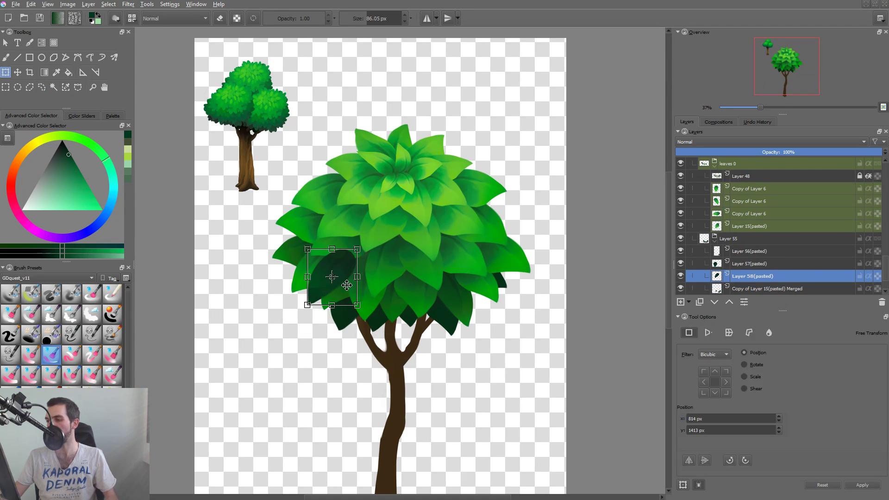
pyautogui.moveTo(332, 276); pyautogui.dragTo(464, 293)
pyautogui.click(688, 460)
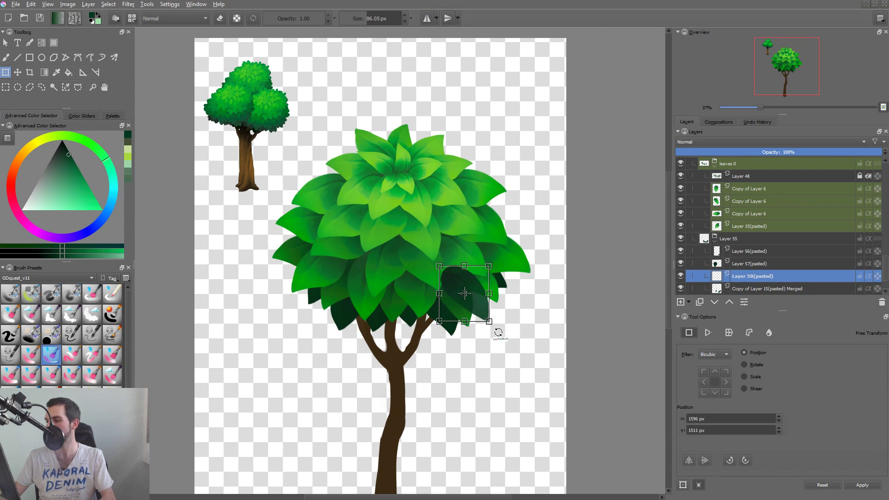
pyautogui.moveTo(498, 332); pyautogui.dragTo(462, 328)
pyautogui.press('Return')
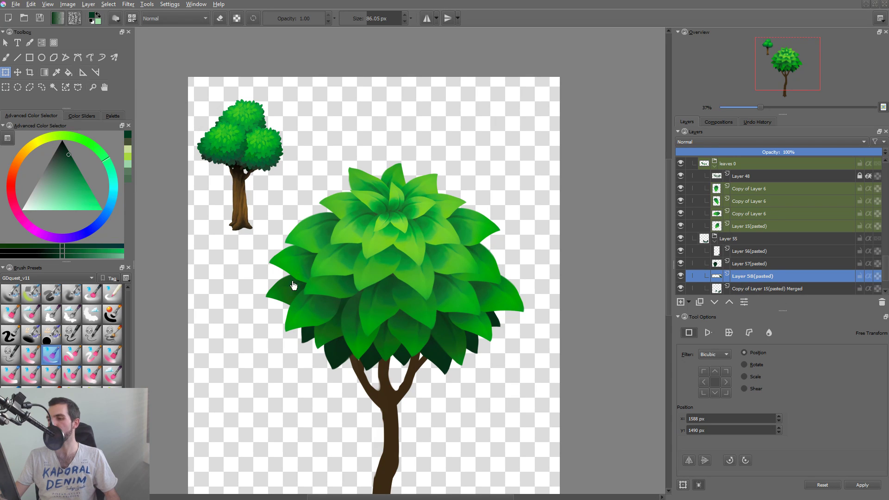
# Add a new paint layer directly above Layer 5, sample a dark green from the canopy, and make the new layer active.
pyautogui.press('b')
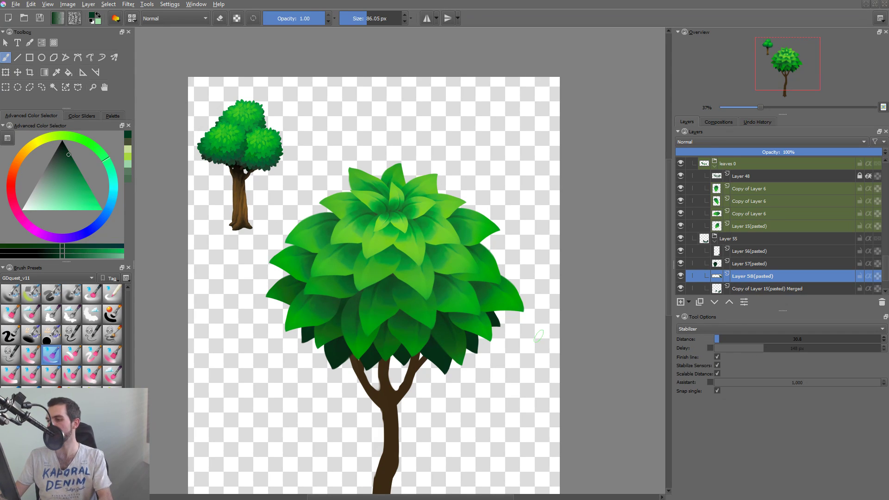
pyautogui.moveTo(883, 265); pyautogui.dragTo(881, 287)
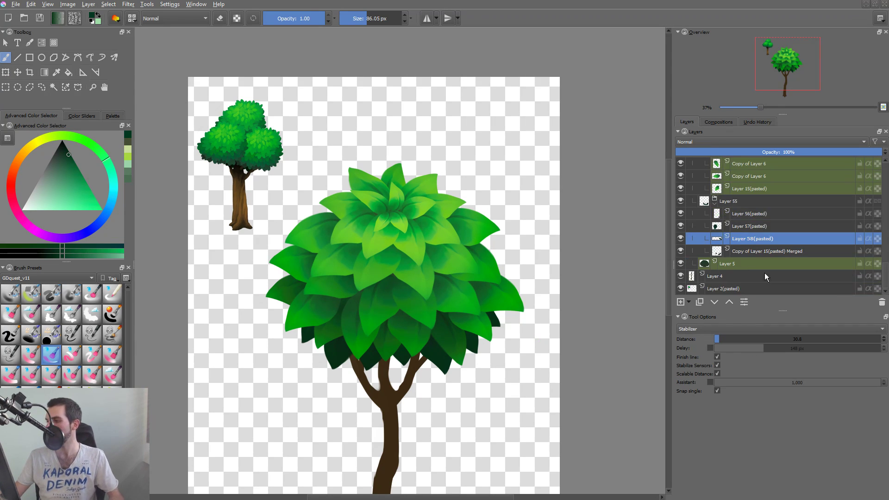
pyautogui.click(750, 265)
pyautogui.click(681, 302)
pyautogui.click(741, 275)
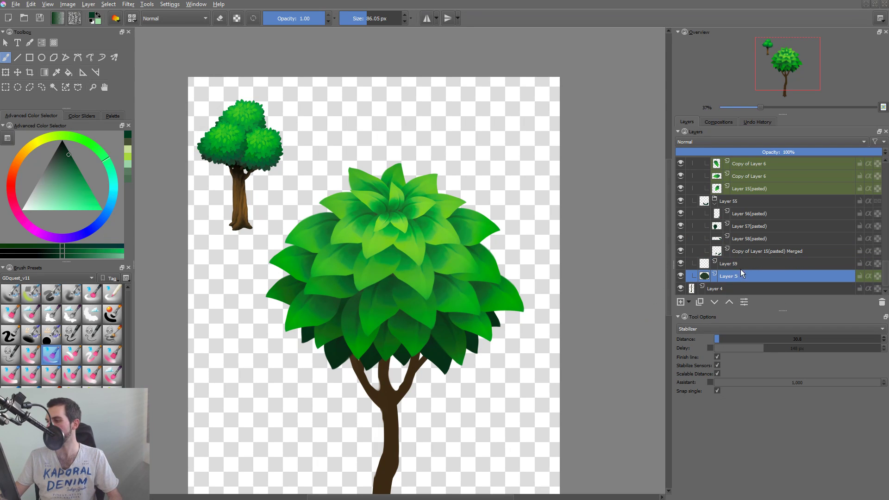
pyautogui.keyDown('ctrl'); pyautogui.keyDown('alt'); pyautogui.click(425, 280); pyautogui.keyUp('alt'); pyautogui.keyUp('ctrl')
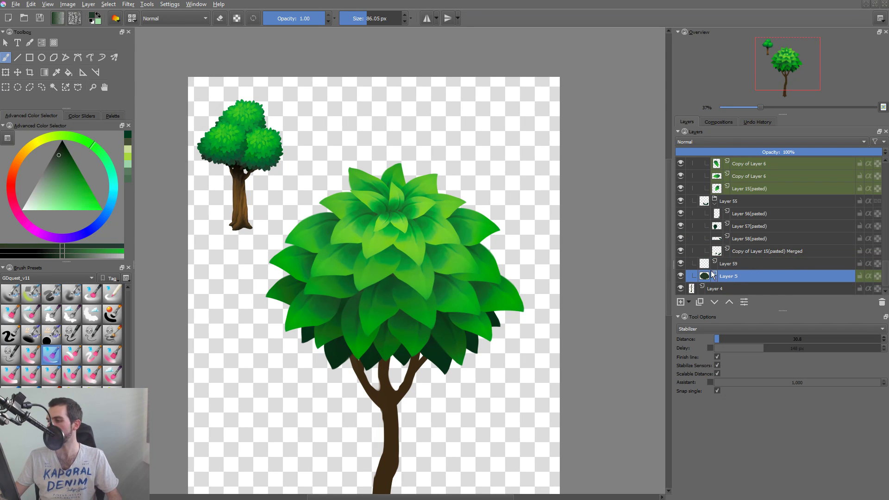
pyautogui.click(727, 266)
pyautogui.moveTo(322, 222); pyautogui.dragTo(331, 212)
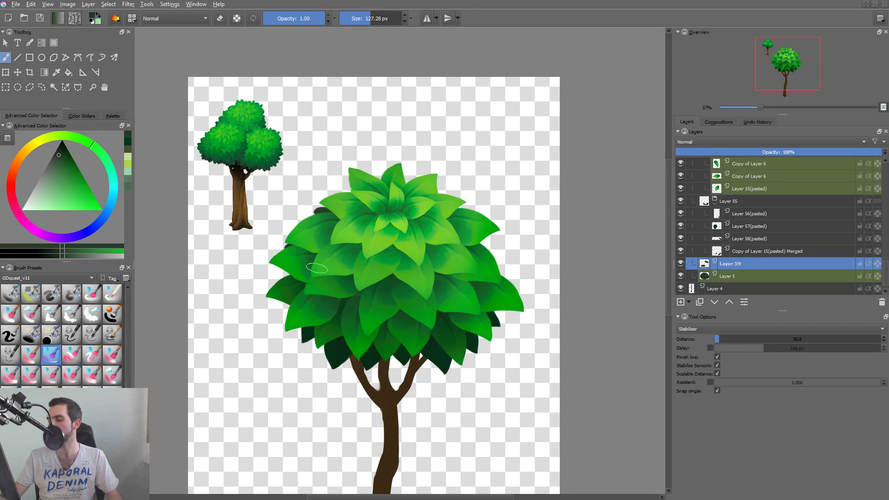
pyautogui.hotkey('ctrl', 'z')
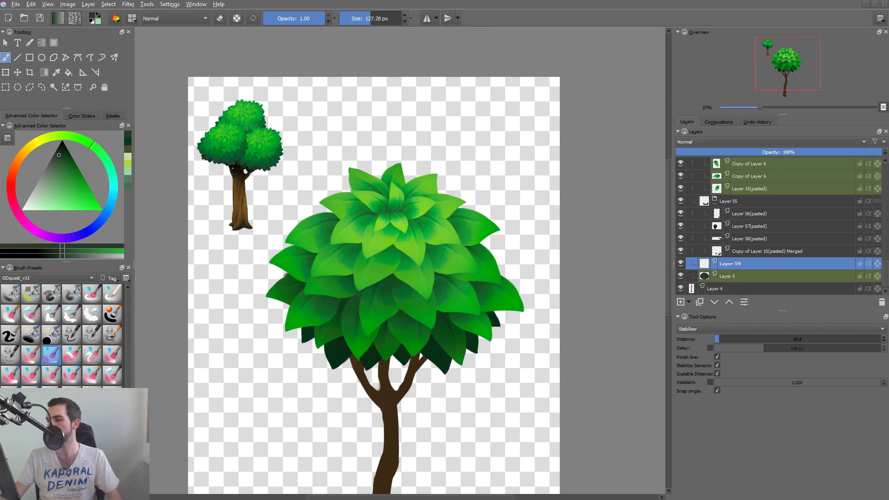
pyautogui.moveTo(286, 275)
pyautogui.mouseDown()
pyautogui.moveTo(449, 298)
pyautogui.moveTo(492, 274)
pyautogui.moveTo(391, 297)
pyautogui.moveTo(384, 314)
pyautogui.mouseUp()
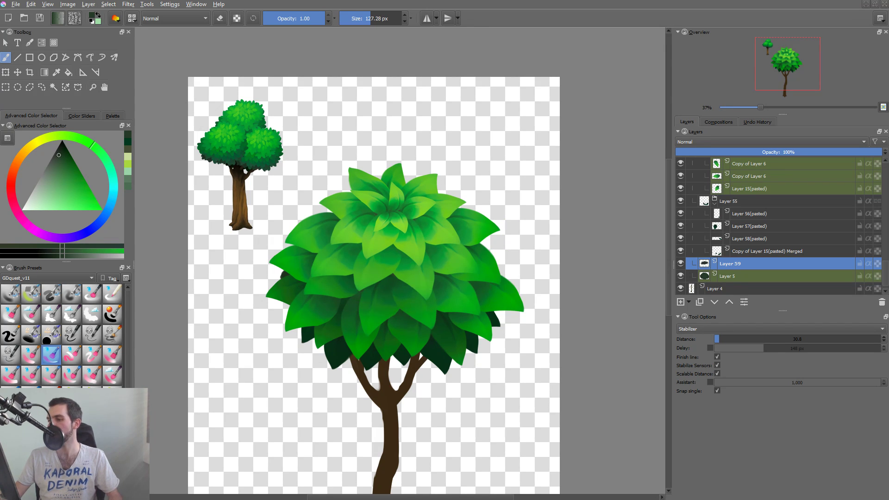
# Sample a lighter dark green from the canopy and paint small shapes peeking out behind its left, upper-left and right edges.
pyautogui.keyDown('ctrl'); pyautogui.click(302, 280); pyautogui.keyUp('ctrl')
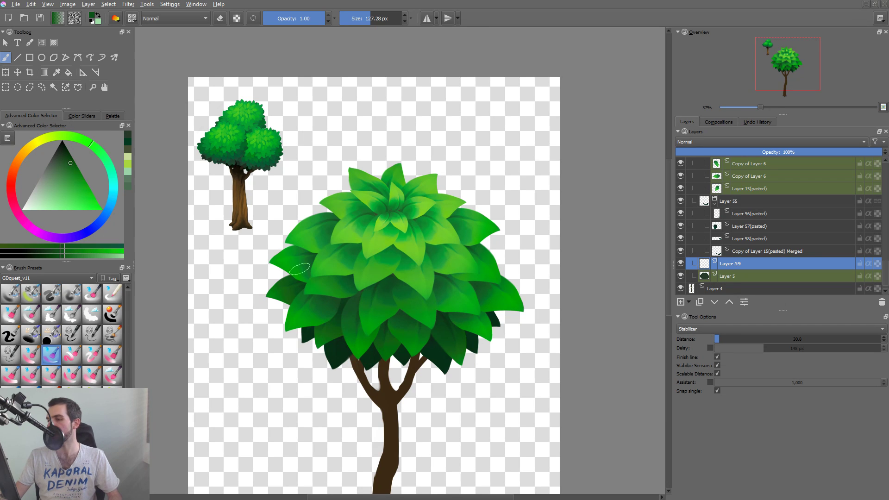
pyautogui.moveTo(282, 273); pyautogui.dragTo(308, 266)
pyautogui.hotkey('ctrl', 'z')
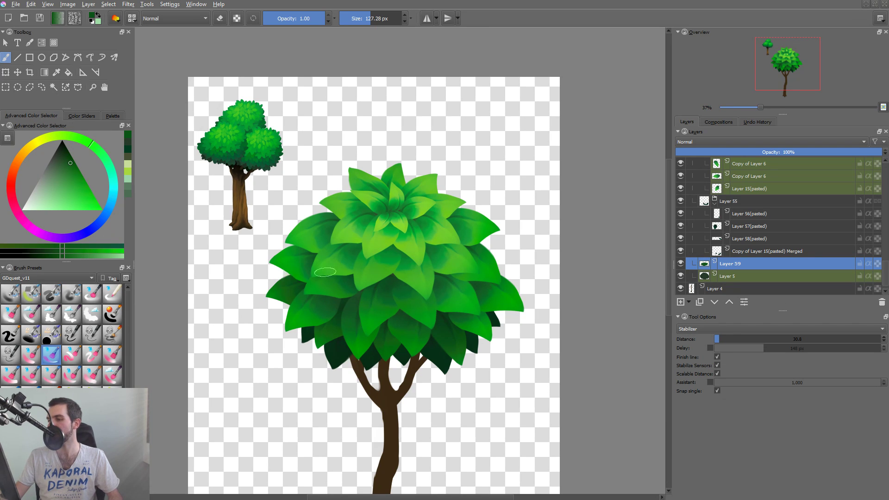
pyautogui.moveTo(484, 249); pyautogui.dragTo(475, 238)
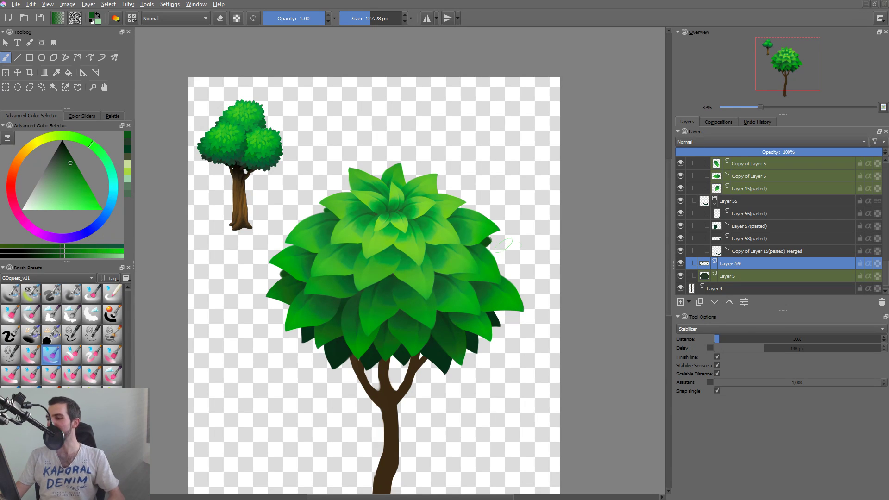
pyautogui.moveTo(528, 255); pyautogui.dragTo(523, 258)
pyautogui.press('Delete')
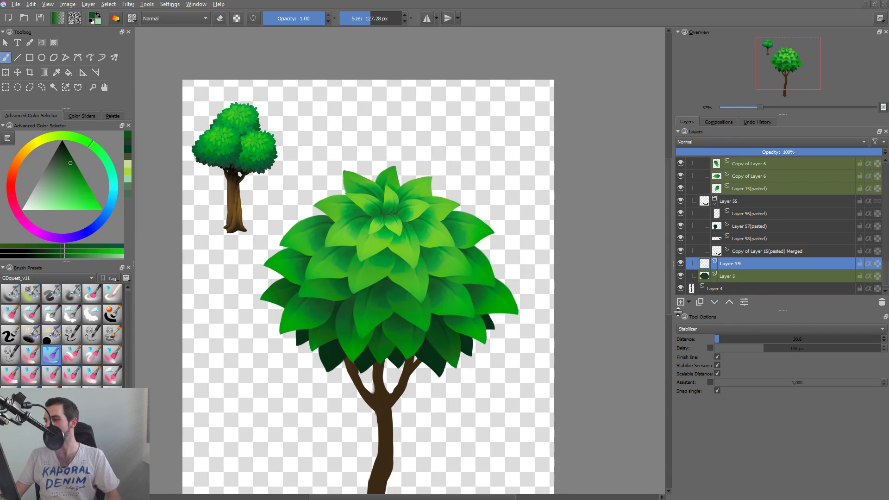
pyautogui.hotkey('ctrl', 'z')
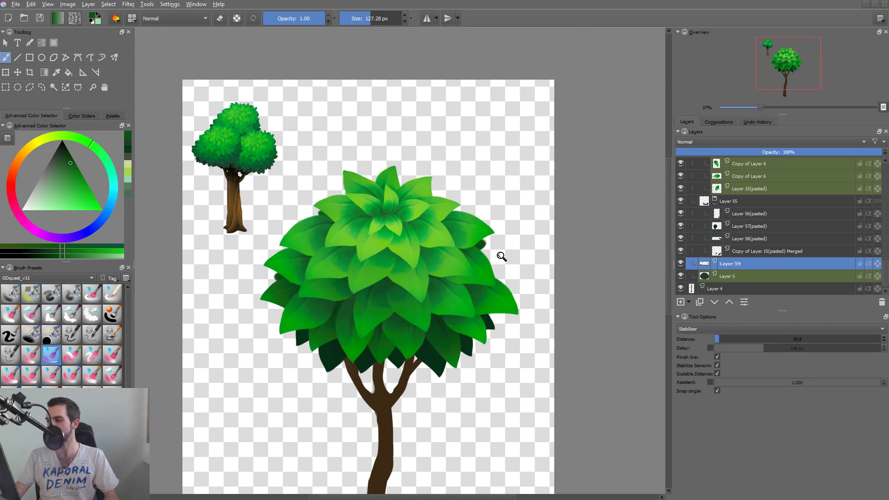
# Erase the edges of the painted shapes at the canopy's right and left sides to form pointed leaf tips.
pyautogui.moveTo(502, 256); pyautogui.dragTo(517, 230)
pyautogui.press('e')
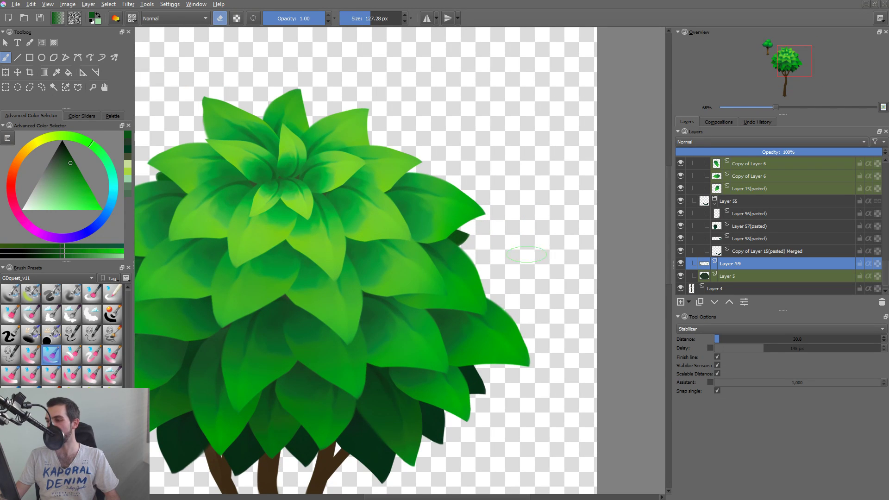
pyautogui.moveTo(426, 276); pyautogui.dragTo(512, 268)
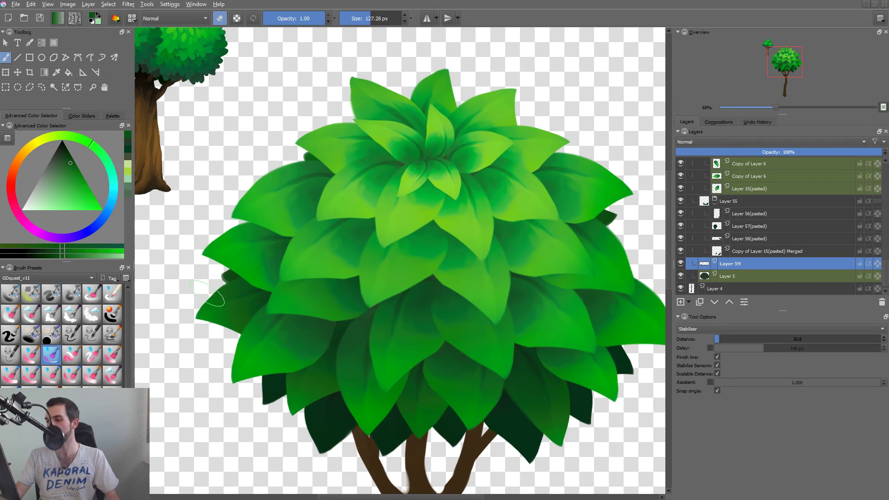
pyautogui.moveTo(211, 289); pyautogui.dragTo(252, 290)
# Select the painted leaf at the canopy's left edge with a freehand outline and shift it slightly outward.
pyautogui.press('l')
pyautogui.moveTo(289, 243)
pyautogui.mouseDown()
pyautogui.moveTo(230, 253)
pyautogui.moveTo(331, 293)
pyautogui.moveTo(332, 350)
pyautogui.mouseUp()
pyautogui.press('t')
# Try to adjust the dark shape behind the canopy's upper-left edge with a selection and free transform, and clear the selection.
pyautogui.press('l')
pyautogui.moveTo(266, 247)
pyautogui.mouseDown()
pyautogui.moveTo(369, 242)
pyautogui.moveTo(340, 256)
pyautogui.moveTo(355, 258)
pyautogui.mouseUp()
pyautogui.press('t')
pyautogui.hotkey('ctrl', 't')
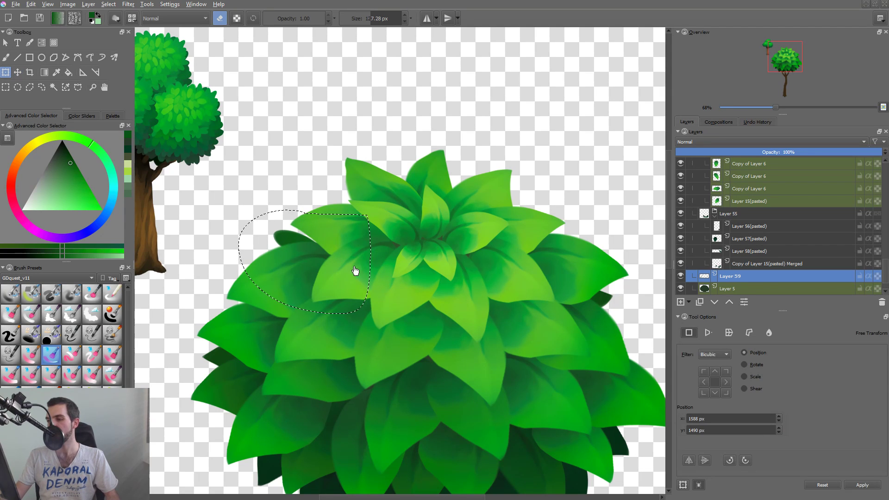
pyautogui.press('b')
pyautogui.press('e')
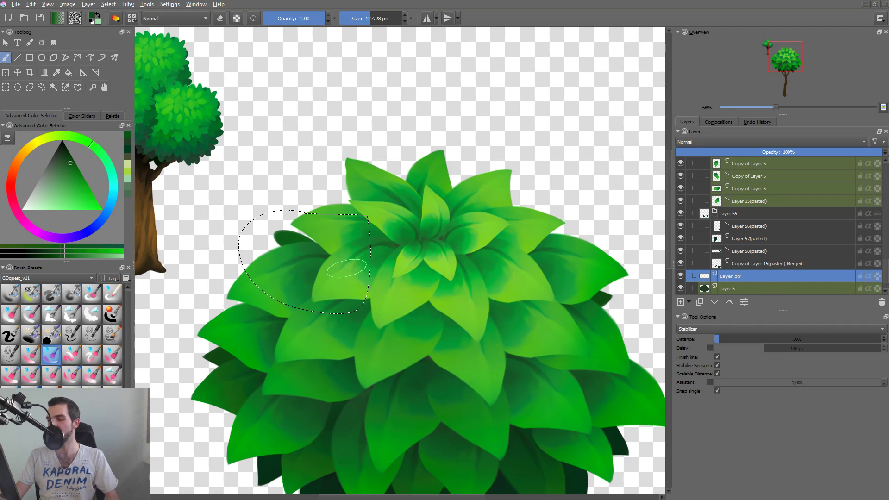
pyautogui.hotkey('ctrl', 't')
pyautogui.moveTo(385, 285)
pyautogui.mouseDown()
pyautogui.moveTo(391, 272)
pyautogui.moveTo(352, 275)
pyautogui.mouseUp()
pyautogui.press('Return')
pyautogui.press('b')
pyautogui.hotkey('ctrl', 'shift', 'a')
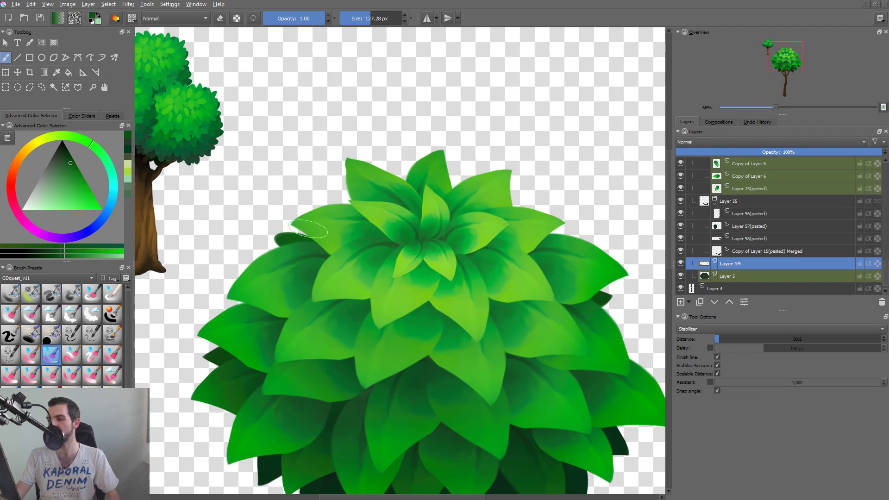
# Extend the dark shape behind the canopy's upper-left edge outward and erase its outline into a pointed leaf tip.
pyautogui.moveTo(310, 231)
pyautogui.mouseDown()
pyautogui.moveTo(296, 238)
pyautogui.moveTo(317, 246)
pyautogui.moveTo(300, 246)
pyautogui.moveTo(310, 250)
pyautogui.mouseUp()
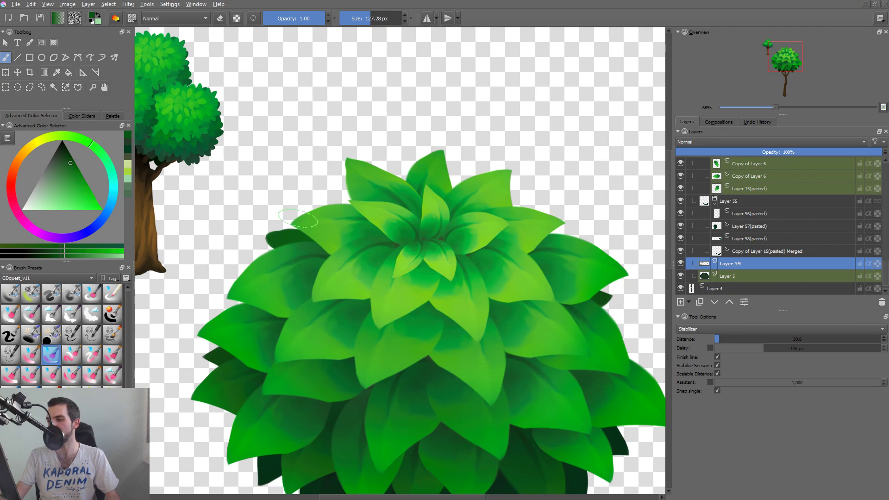
pyautogui.press('e')
pyautogui.moveTo(273, 226); pyautogui.dragTo(324, 227)
pyautogui.hotkey('ctrl', 'z')
pyautogui.moveTo(249, 233); pyautogui.dragTo(323, 215)
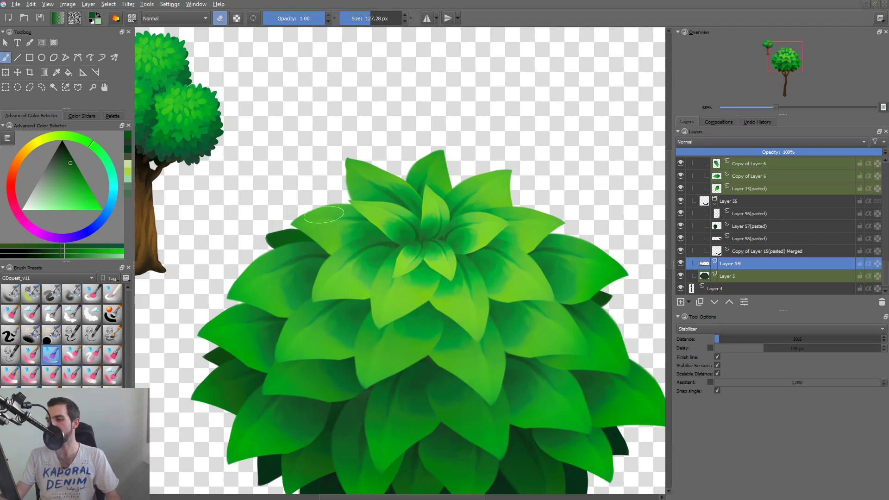
pyautogui.moveTo(248, 232); pyautogui.dragTo(321, 230)
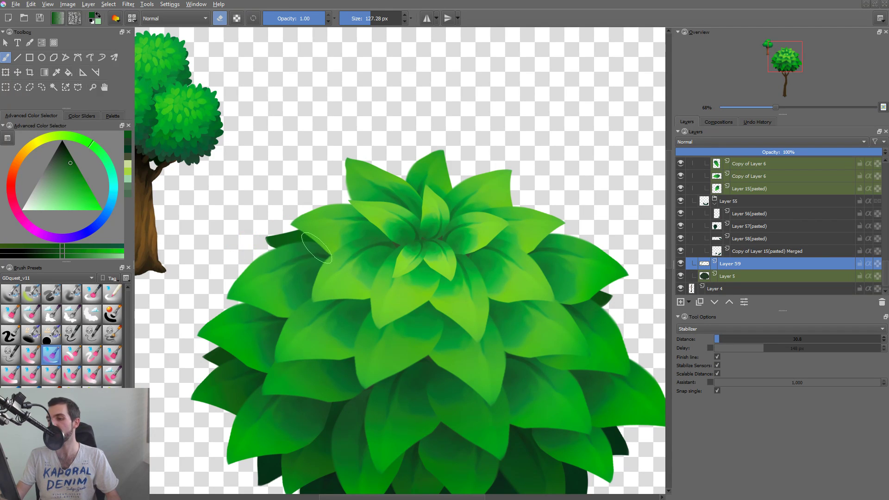
# Select the reshaped upper-left background leaf with a freehand outline and move it slightly right behind the canopy.
pyautogui.press('l')
pyautogui.moveTo(317, 207); pyautogui.dragTo(377, 212)
pyautogui.press('t')
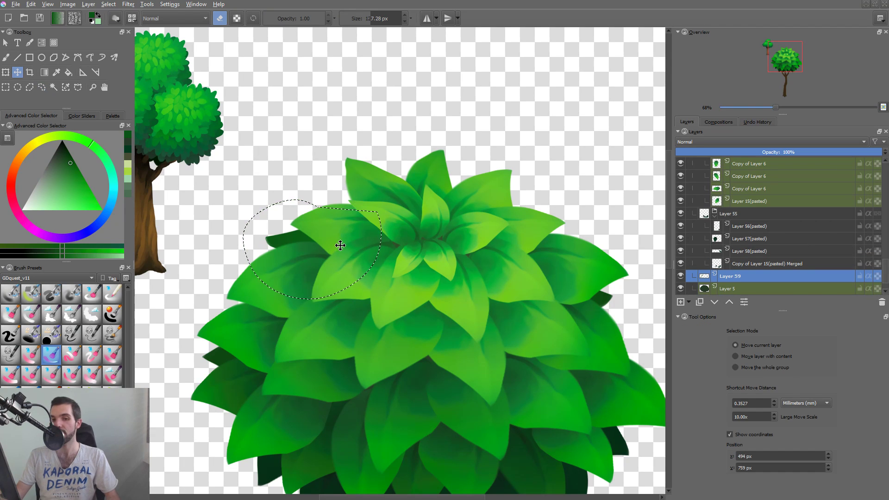
pyautogui.moveTo(343, 242); pyautogui.dragTo(350, 241)
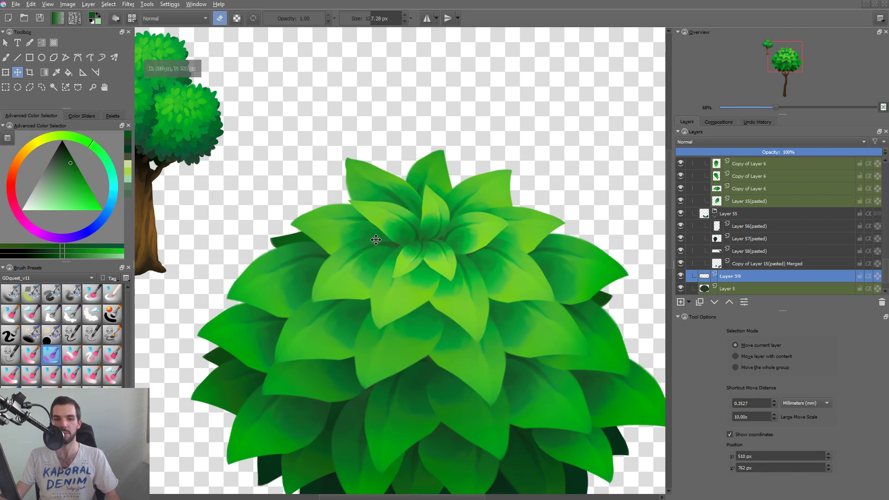
pyautogui.hotkey('ctrl', 'shift', '0')
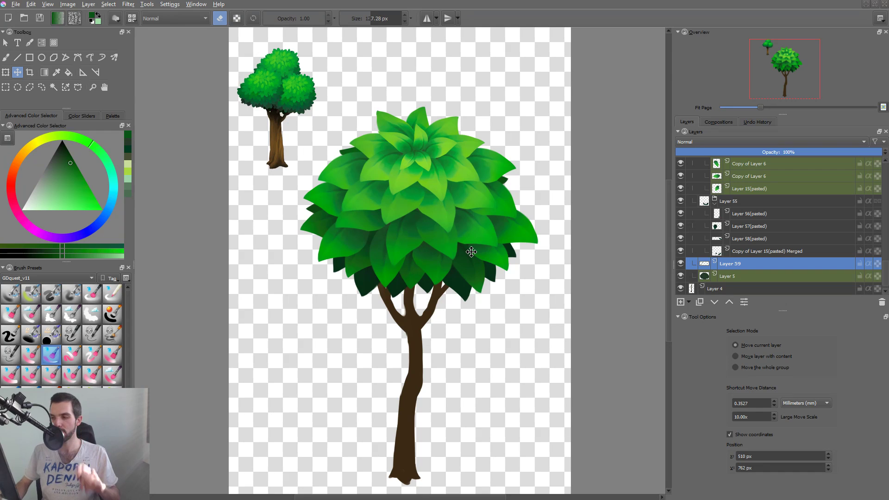
pyautogui.moveTo(490, 241); pyautogui.dragTo(478, 258)
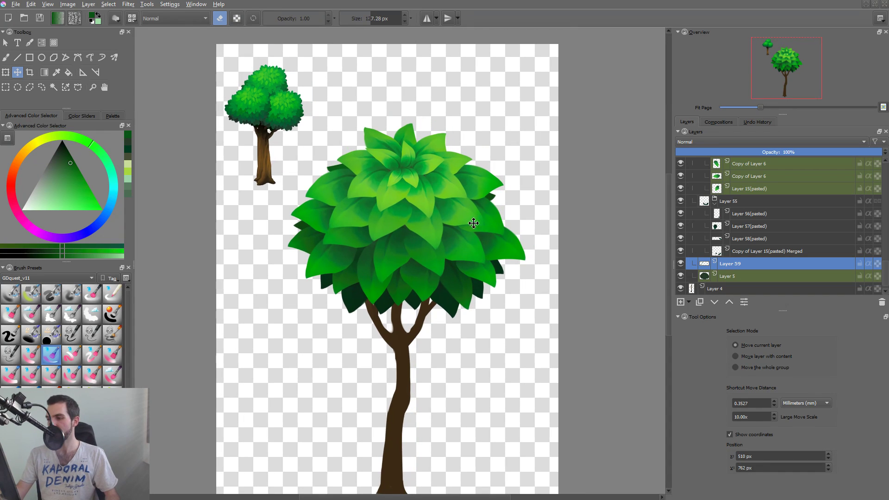
pyautogui.press('l')
pyautogui.moveTo(318, 201)
pyautogui.mouseDown()
pyautogui.moveTo(372, 245)
pyautogui.moveTo(329, 205)
pyautogui.mouseUp()
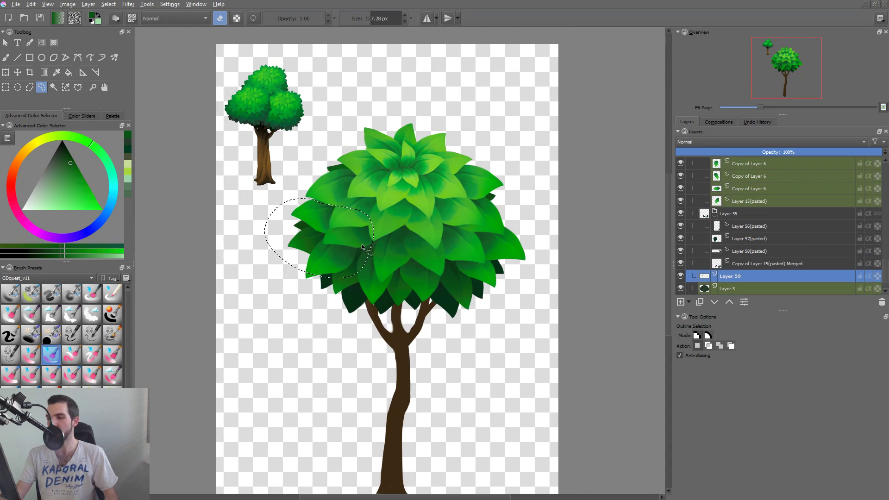
pyautogui.moveTo(307, 235); pyautogui.dragTo(343, 206)
pyautogui.hotkey('ctrl', 'shift', 'a')
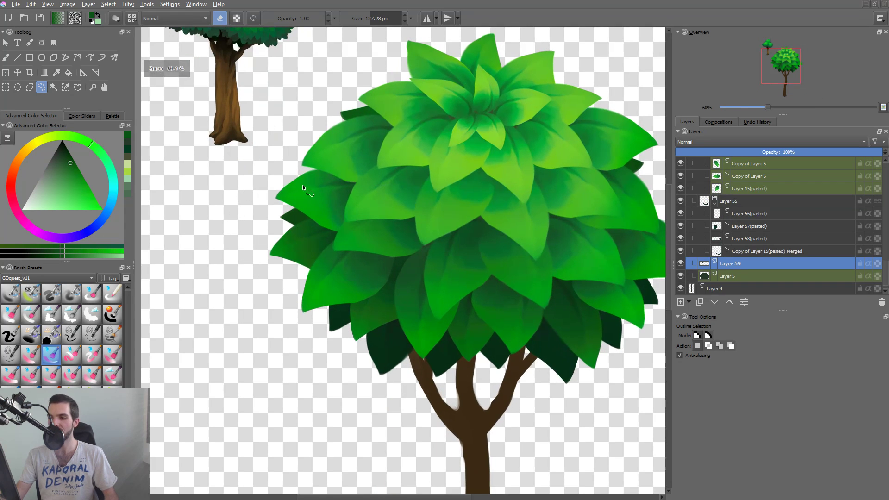
# Select the background leaf at the canopy's left edge, tuck it further behind the foliage, and clear the selection.
pyautogui.moveTo(290, 184)
pyautogui.mouseDown()
pyautogui.moveTo(311, 264)
pyautogui.moveTo(372, 182)
pyautogui.mouseUp()
pyautogui.press('t')
pyautogui.moveTo(346, 217); pyautogui.dragTo(359, 254)
pyautogui.hotkey('ctrl', 'shift', 'a')
# Select the upper-left background leaf again and shift it slightly right and up behind the canopy.
pyautogui.moveTo(410, 169); pyautogui.dragTo(372, 224)
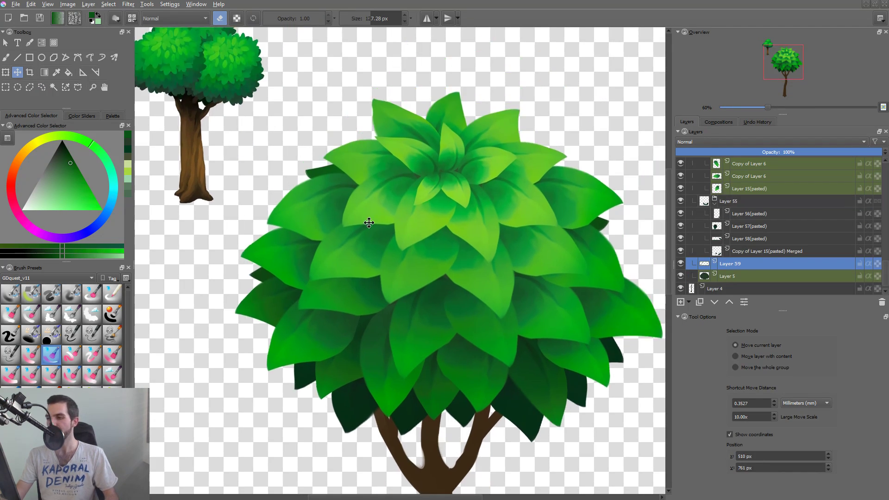
pyautogui.press('l')
pyautogui.moveTo(343, 139); pyautogui.dragTo(370, 145)
pyautogui.press('t')
pyautogui.moveTo(366, 178); pyautogui.dragTo(391, 184)
# Select the small background leaf at the canopy's right edge and move it slightly outward to the right.
pyautogui.moveTo(559, 195); pyautogui.dragTo(480, 194)
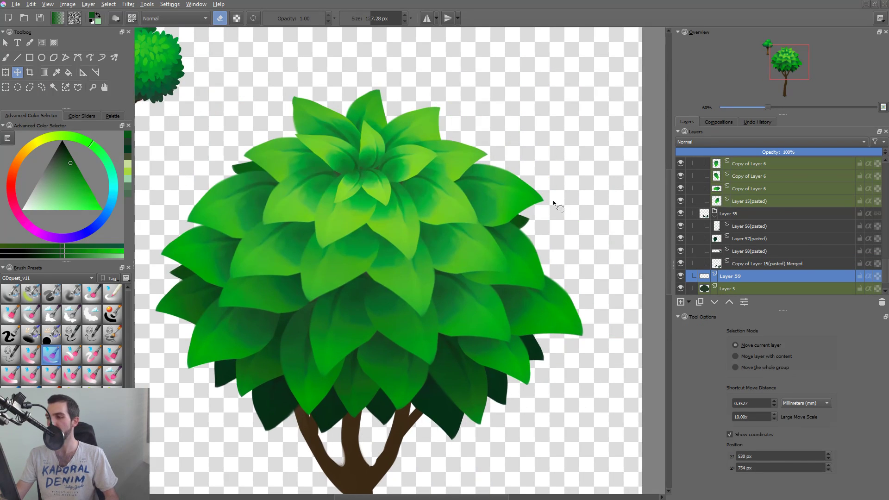
pyautogui.press('l')
pyautogui.moveTo(565, 214)
pyautogui.mouseDown()
pyautogui.moveTo(522, 179)
pyautogui.moveTo(544, 191)
pyautogui.mouseUp()
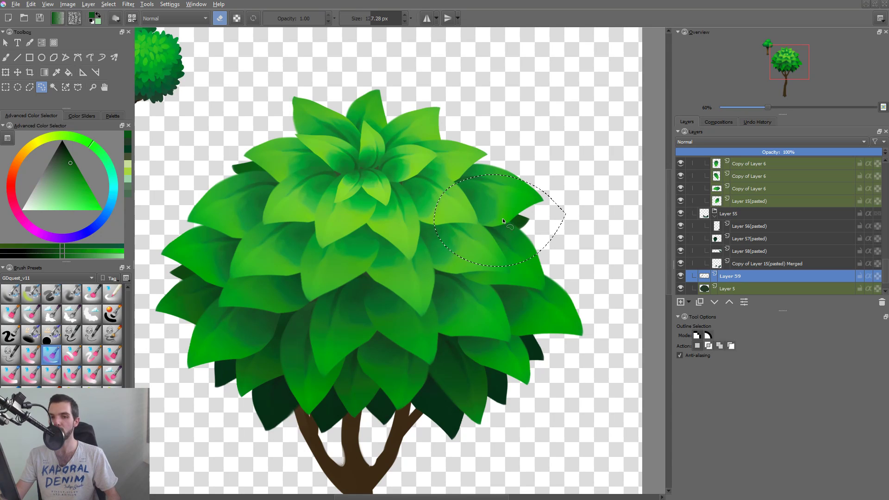
pyautogui.press('t')
pyautogui.moveTo(514, 225); pyautogui.dragTo(526, 226)
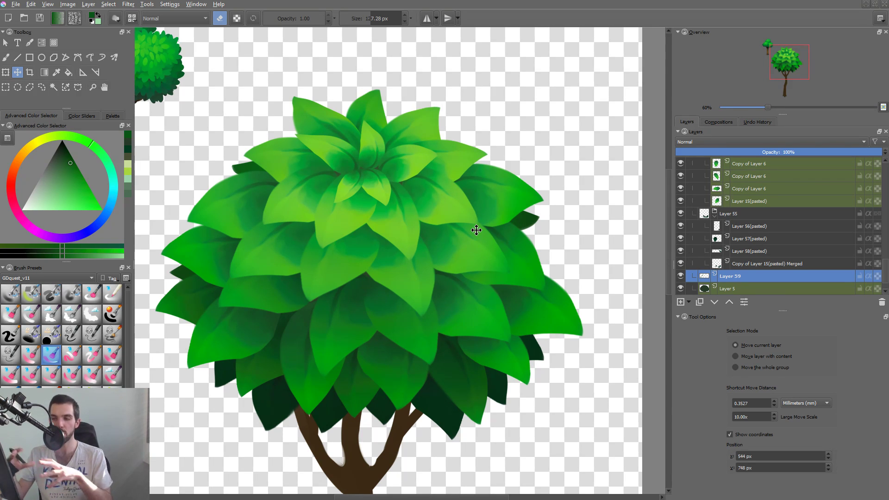
pyautogui.moveTo(517, 197); pyautogui.dragTo(500, 251)
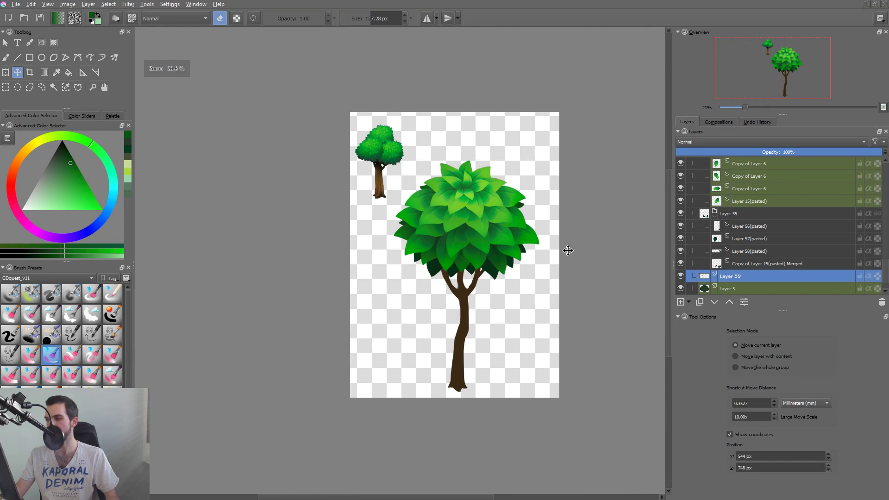
# Hide and show Layer 59 again to compare the canopy with and without the background leaves.
pyautogui.click(680, 276)
pyautogui.moveTo(580, 272); pyautogui.dragTo(519, 301)
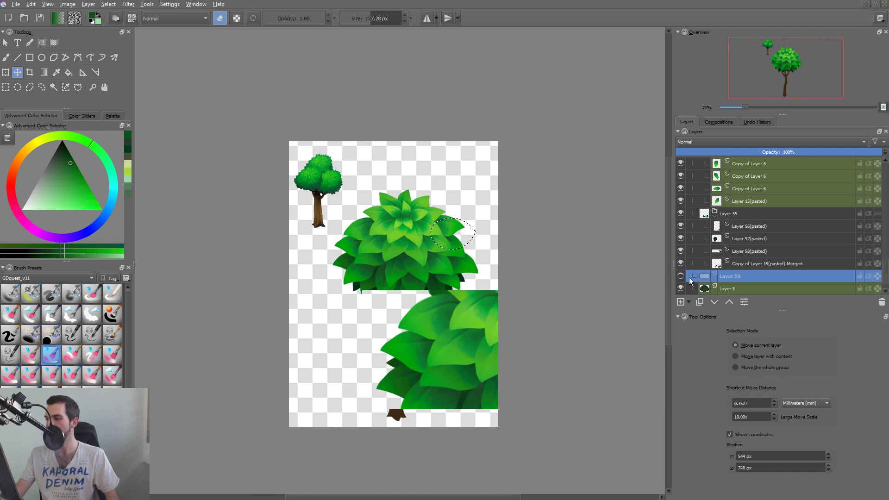
pyautogui.click(681, 276)
# Try moving the outlined background leaf at the canopy's right edge up and outward, undo the move, and clear the selection.
pyautogui.moveTo(440, 237); pyautogui.dragTo(479, 207)
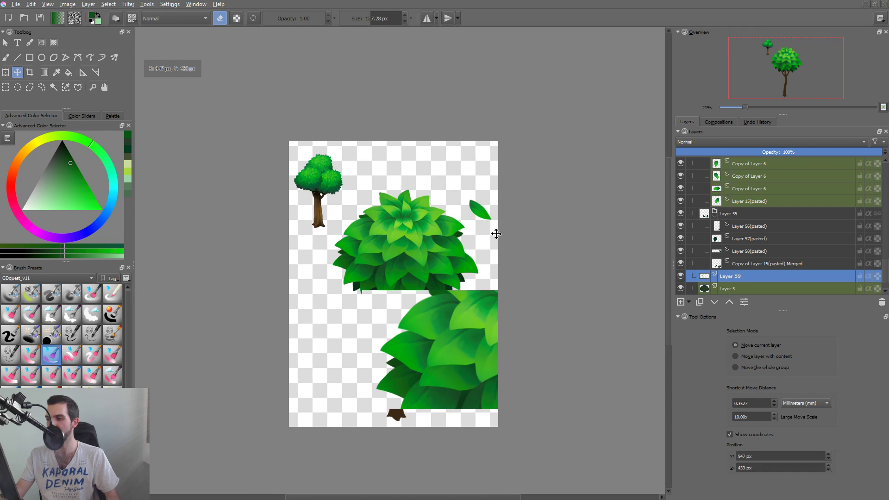
pyautogui.hotkey('ctrl', 'z')
pyautogui.hotkey('ctrl', 'shift', 'a')
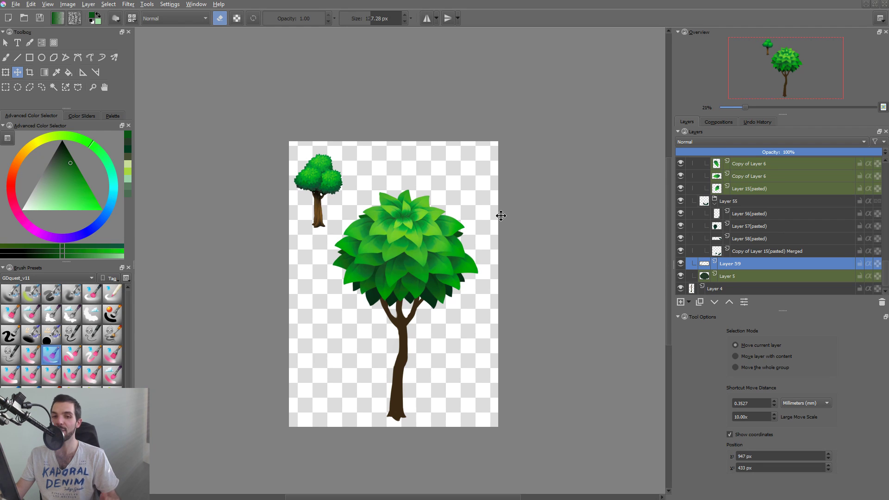
# Activate the trunk's layer for brush painting, sample the trunk's dark brown, and set the brush size to 88.37 px.
pyautogui.scroll(3, 430, 262)
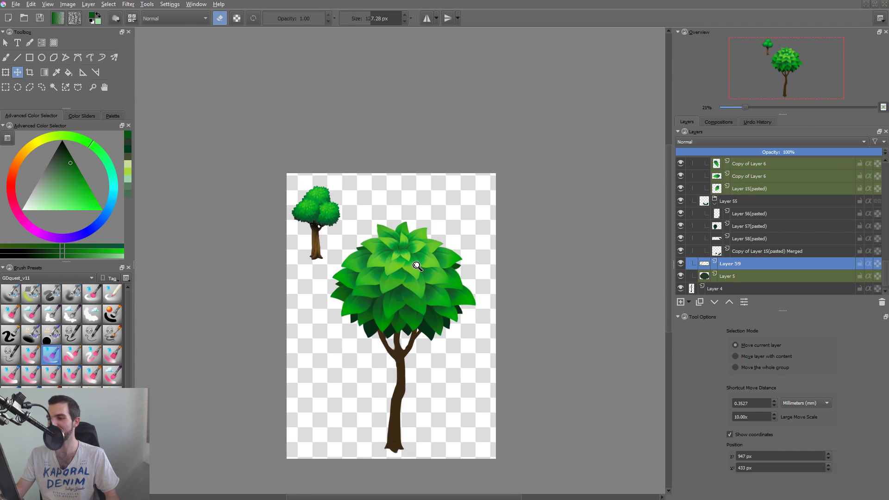
pyautogui.moveTo(418, 274); pyautogui.dragTo(450, 251)
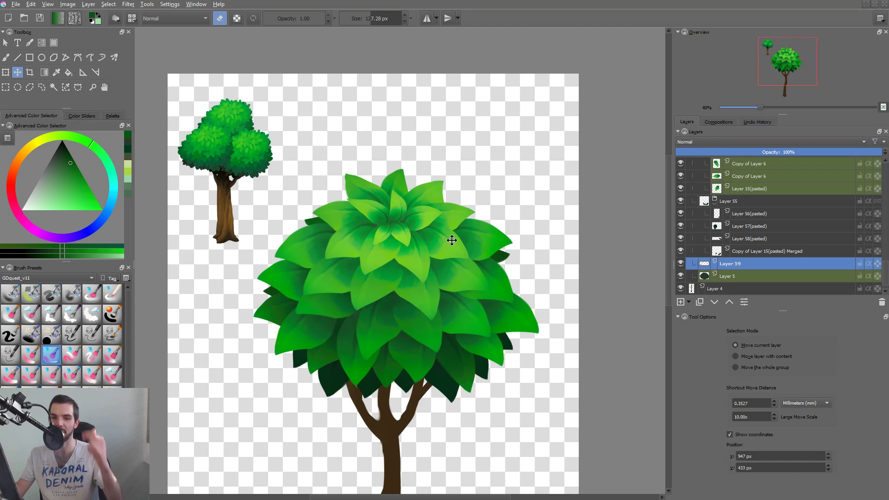
pyautogui.moveTo(486, 303); pyautogui.dragTo(475, 313)
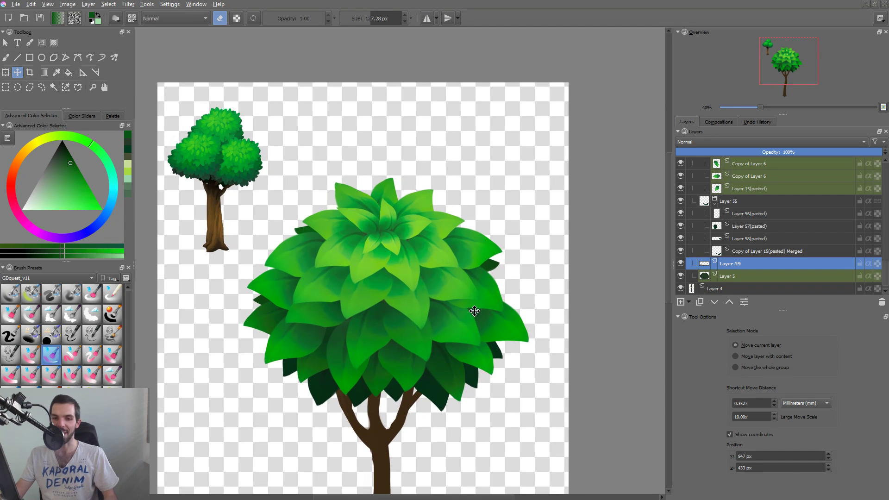
pyautogui.hotkey('ctrl', 'shift', '0')
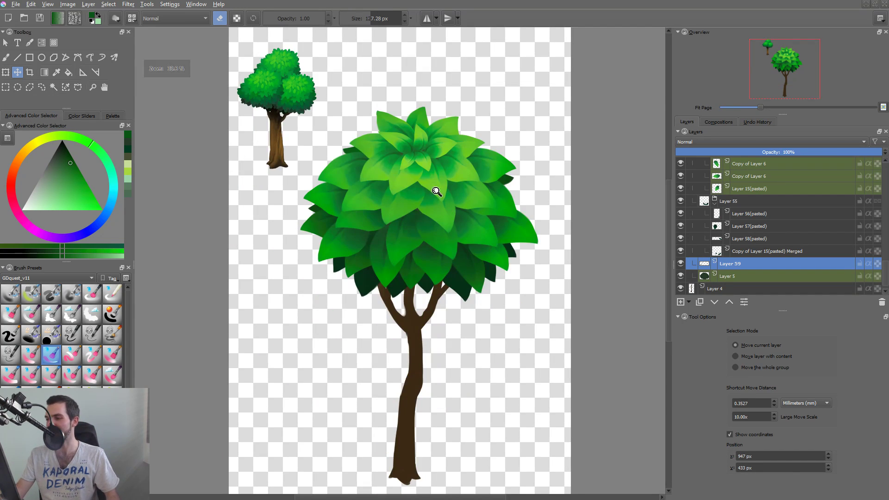
pyautogui.click(411, 315)
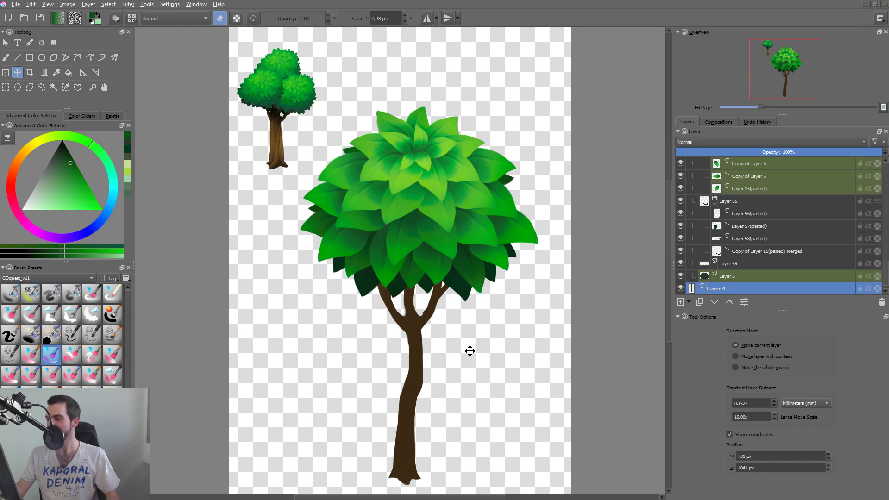
pyautogui.press('b')
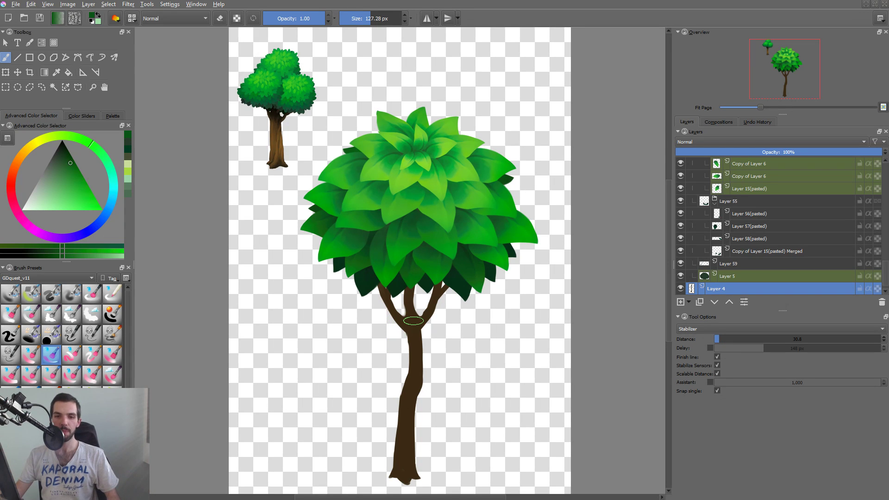
pyautogui.scroll(4, 413, 320)
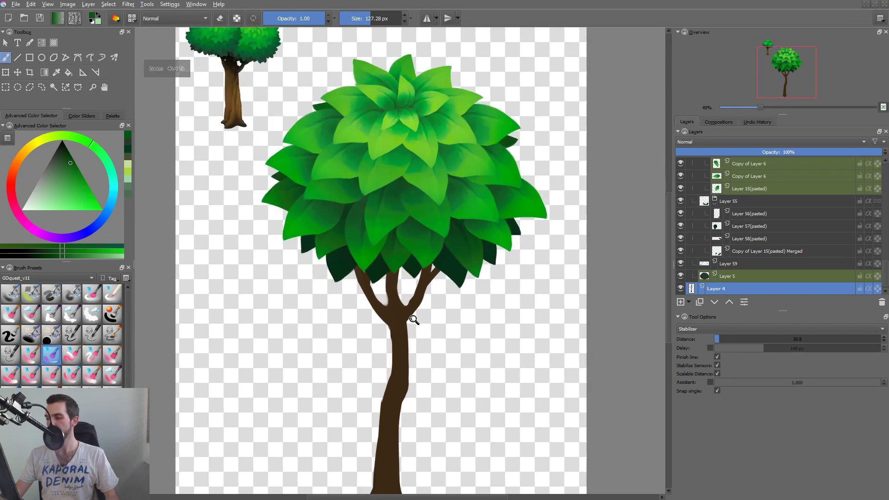
pyautogui.moveTo(414, 319)
pyautogui.mouseDown()
pyautogui.moveTo(390, 279)
pyautogui.moveTo(379, 302)
pyautogui.moveTo(360, 285)
pyautogui.mouseUp()
pyautogui.keyDown('ctrl'); pyautogui.click(379, 295); pyautogui.keyUp('ctrl')
pyautogui.moveTo(374, 311); pyautogui.dragTo(372, 276)
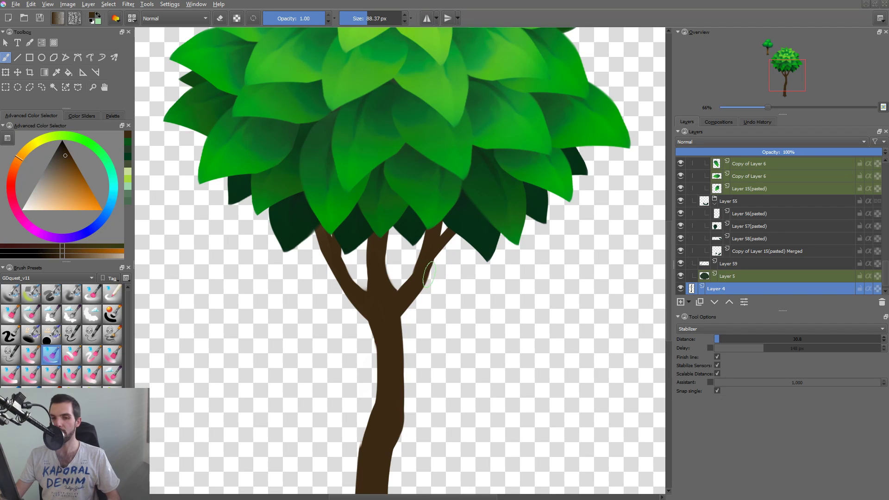
pyautogui.scroll(-3, 433, 281)
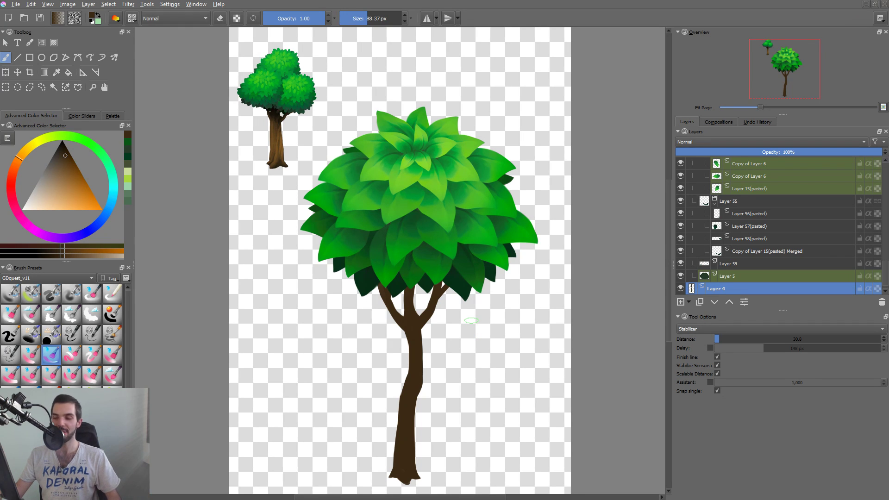
# Add a new paint layer at the top of the Layer 8 leaf group.
pyautogui.press('r')
pyautogui.click(461, 207)
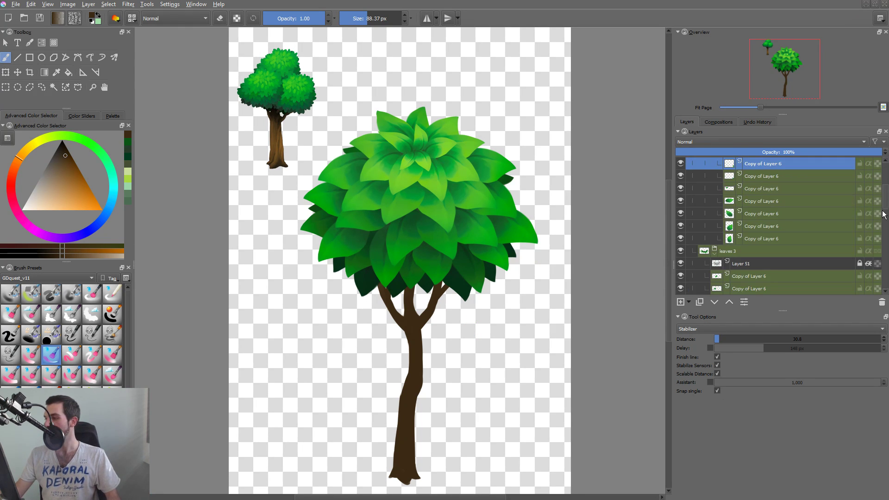
pyautogui.moveTo(887, 195); pyautogui.dragTo(888, 164)
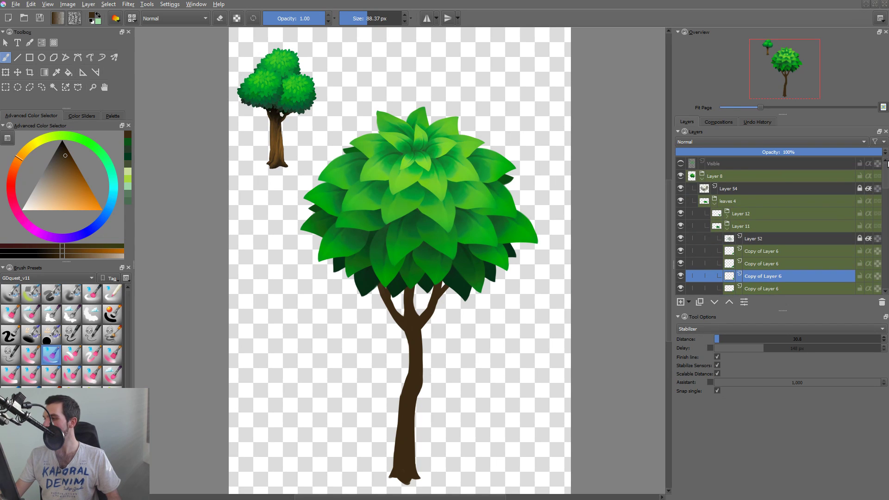
pyautogui.click(743, 179)
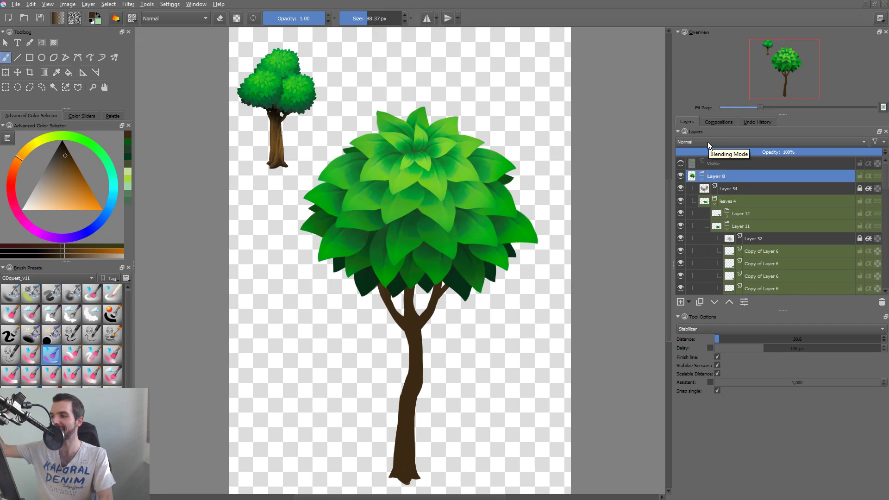
pyautogui.press('Insert')
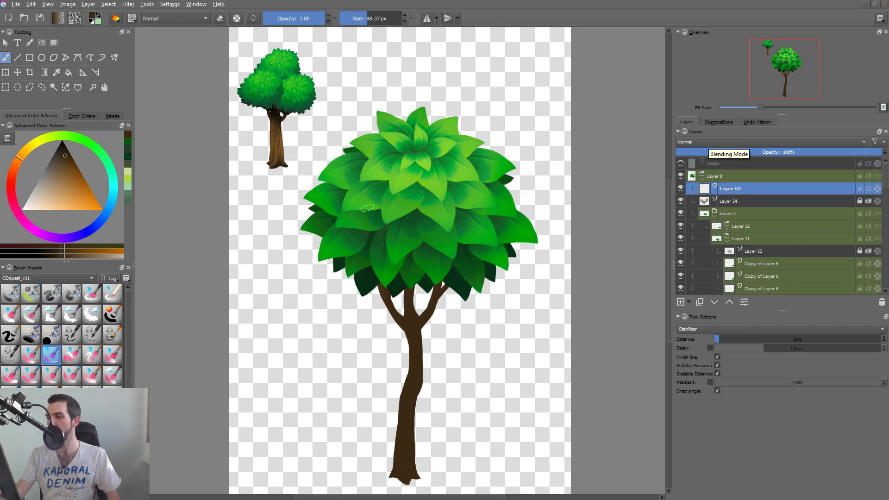
# Sample a medium-dark green from the canopy's leaves and turn on inherit alpha for the new paint layer.
pyautogui.keyDown('ctrl'); pyautogui.click(399, 240); pyautogui.keyUp('ctrl')
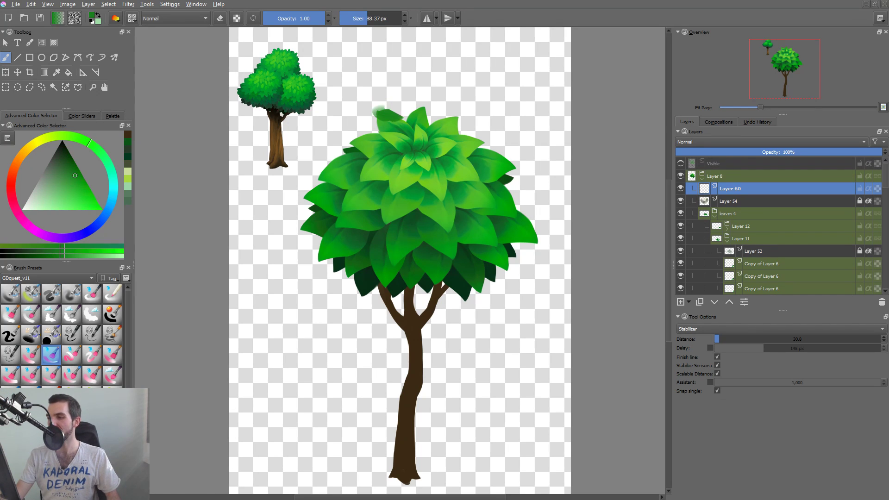
pyautogui.press('/')
pyautogui.click(868, 189)
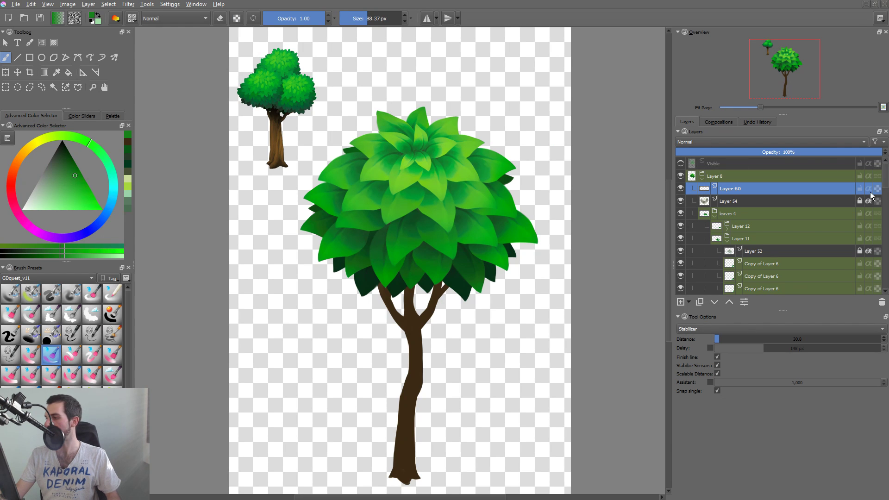
# Shade the pointed leaves at the canopy's top with the sampled darker green, reducing the brush size to 32.31 px and undoing stray strokes.
pyautogui.moveTo(380, 110)
pyautogui.mouseDown()
pyautogui.moveTo(407, 112)
pyautogui.moveTo(480, 67)
pyautogui.mouseUp()
pyautogui.hotkey('ctrl', 'z')
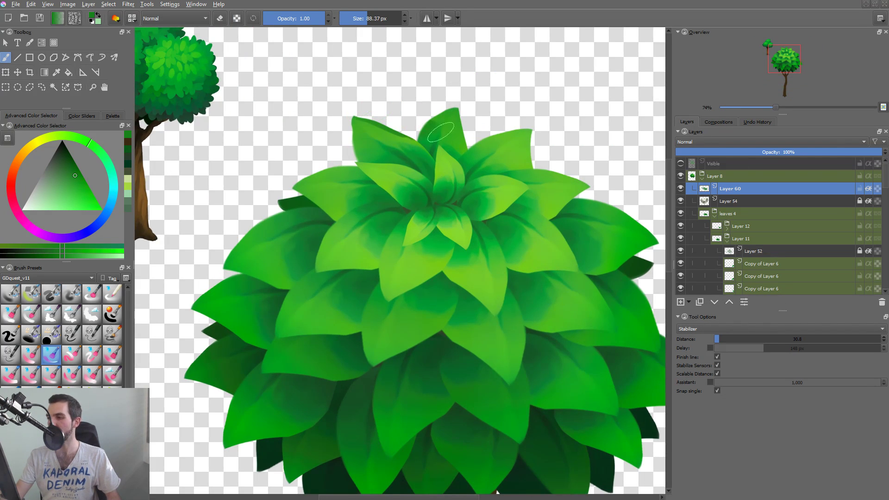
pyautogui.moveTo(423, 130)
pyautogui.mouseDown()
pyautogui.moveTo(450, 111)
pyautogui.moveTo(436, 115)
pyautogui.mouseUp()
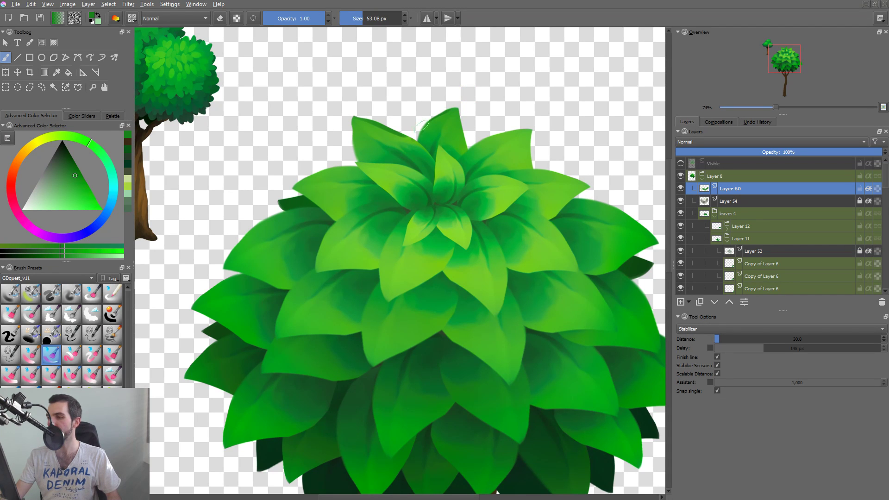
pyautogui.hotkey('ctrl', 'z')
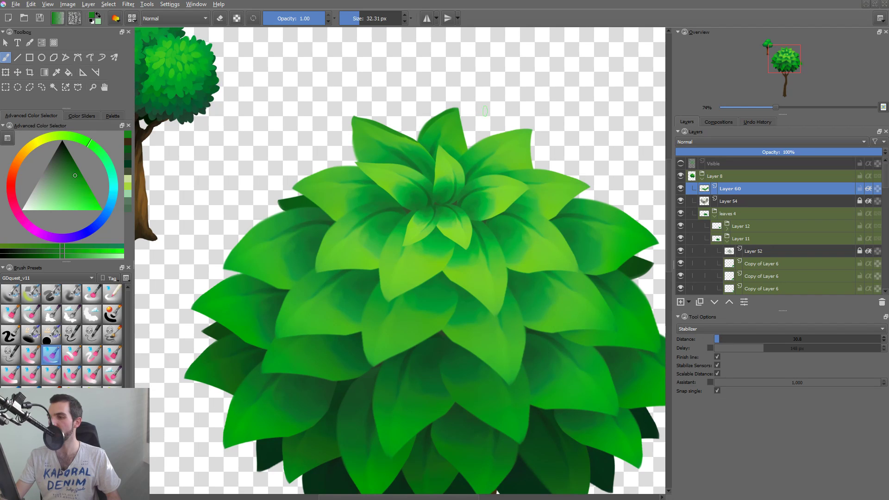
pyautogui.moveTo(463, 116)
pyautogui.mouseDown()
pyautogui.moveTo(468, 155)
pyautogui.moveTo(523, 131)
pyautogui.mouseUp()
pyautogui.hotkey('ctrl', 'z')
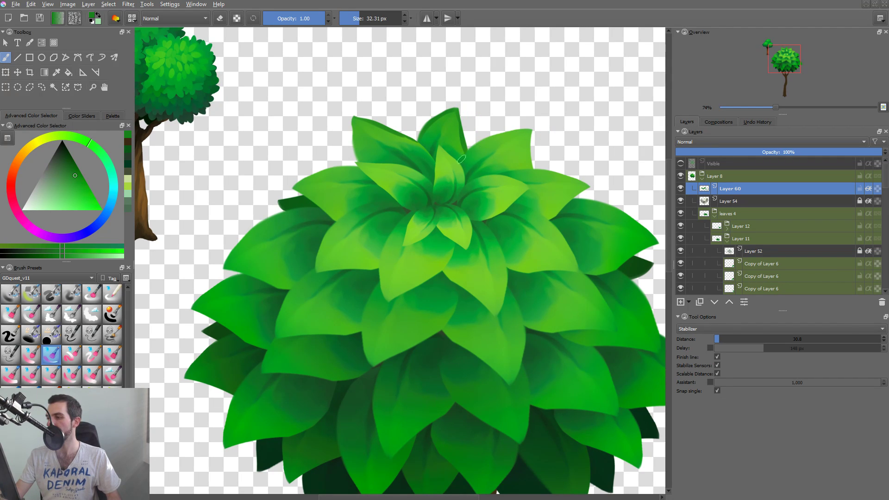
pyautogui.moveTo(469, 149); pyautogui.dragTo(522, 130)
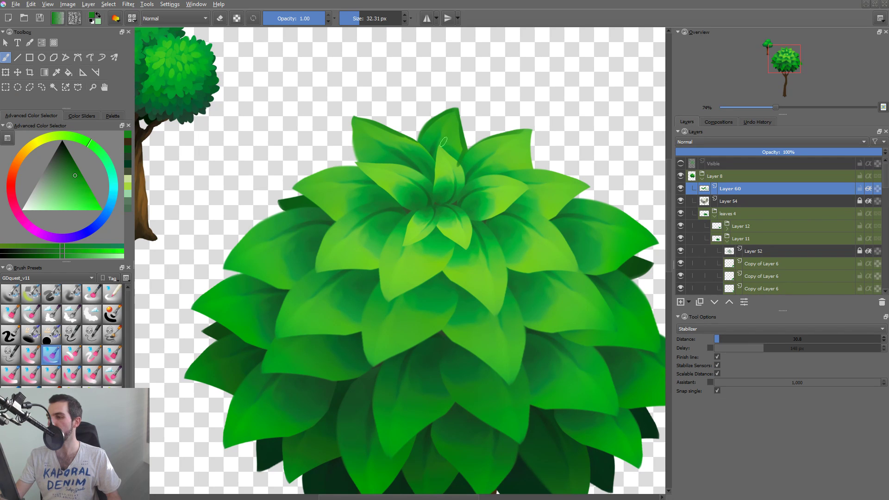
pyautogui.moveTo(353, 127); pyautogui.dragTo(359, 160)
pyautogui.scroll(-6, 424, 163)
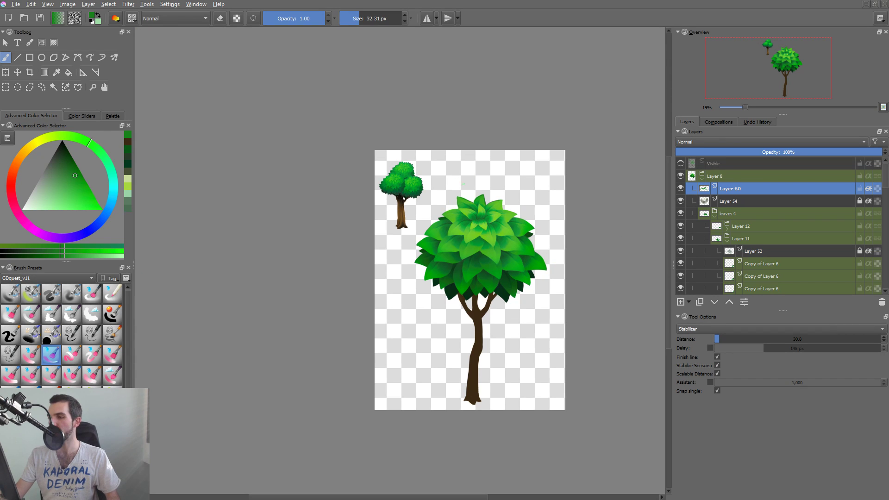
# Toggle the new shading layer's visibility to compare the canopy's top leaves, and delete that layer.
pyautogui.click(681, 190)
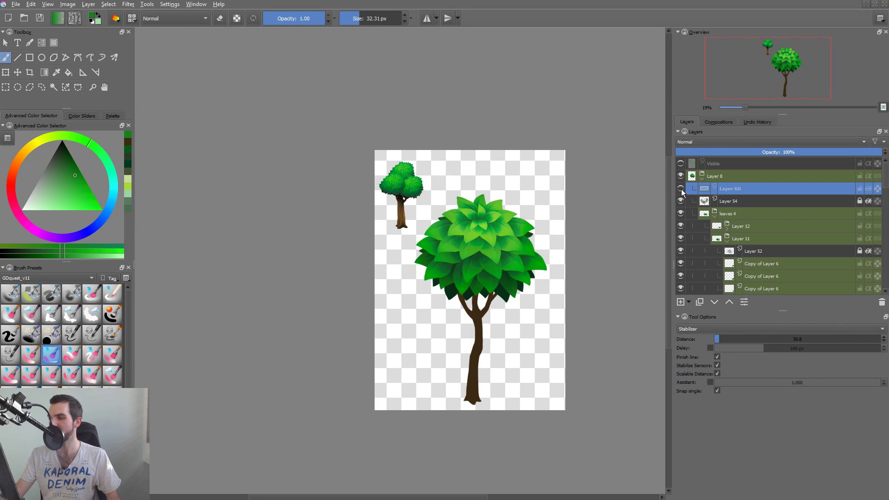
pyautogui.click(680, 193)
pyautogui.click(680, 190)
pyautogui.click(680, 190)
pyautogui.click(681, 190)
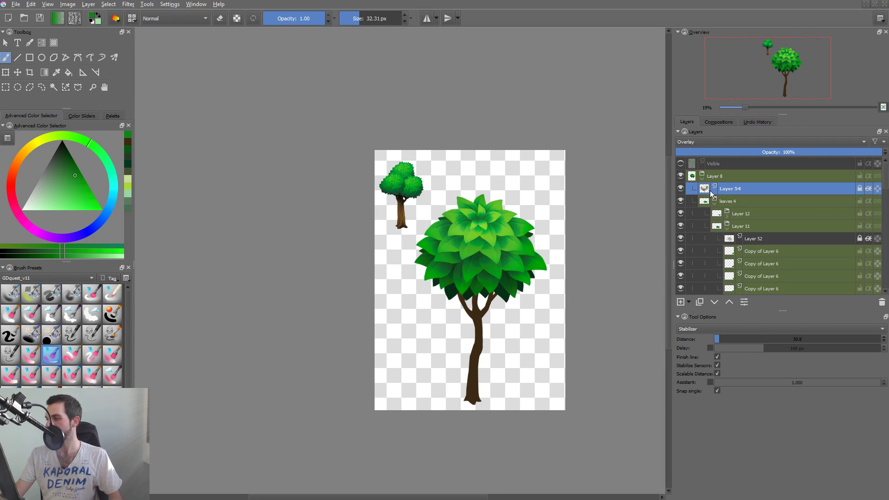
# Collapse the Layer 8 leaf group, activate the trunk's Layer 4, and return from the isolated layer view to the full image.
pyautogui.click(703, 180)
pyautogui.click(681, 188)
pyautogui.click(681, 189)
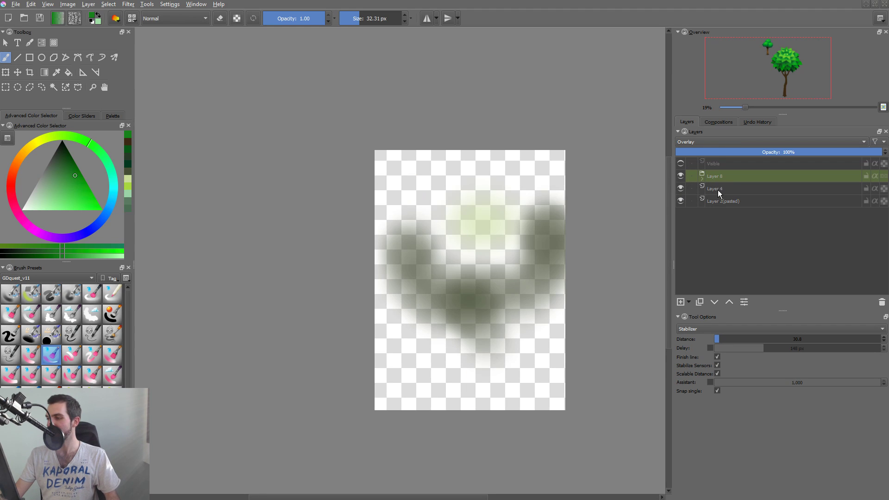
pyautogui.keyDown('alt'); pyautogui.click(692, 193); pyautogui.keyUp('alt')
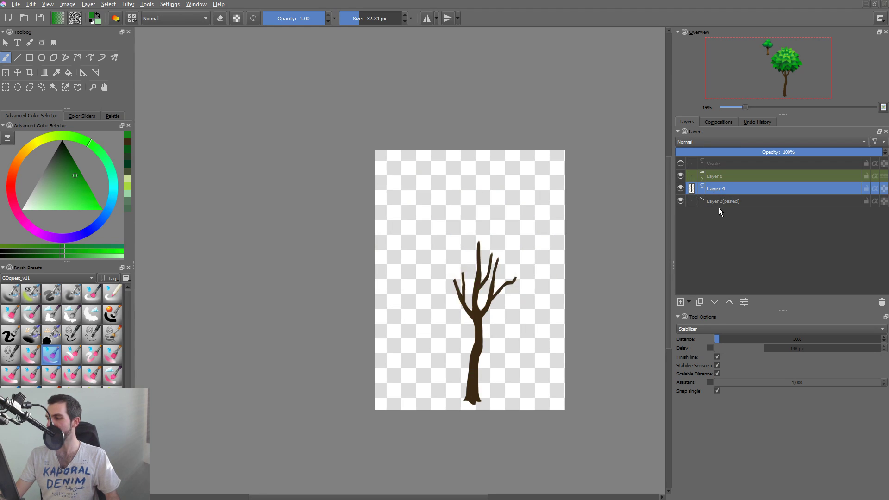
pyautogui.click(713, 213)
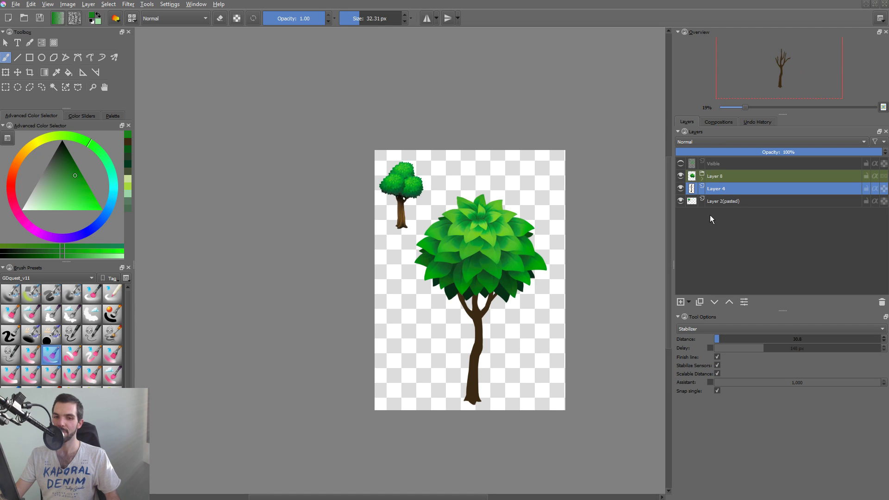
# Set the brush to black at 226.25 px with preserve alpha enabled, undoing the trial stroke over the branches.
pyautogui.moveTo(512, 295); pyautogui.dragTo(529, 268)
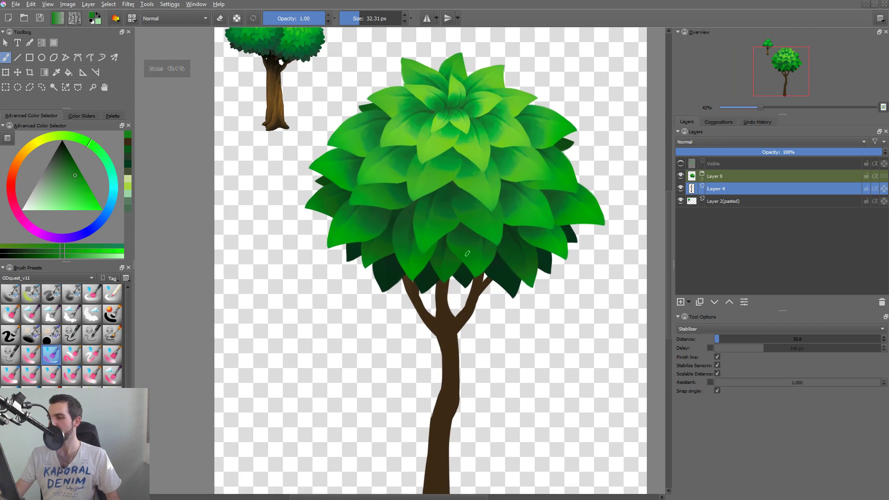
pyautogui.press('d')
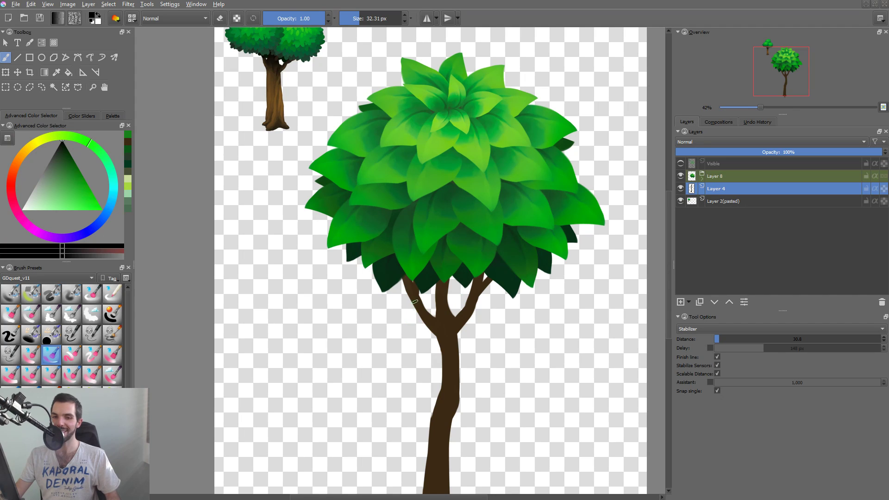
pyautogui.moveTo(415, 295); pyautogui.dragTo(499, 287)
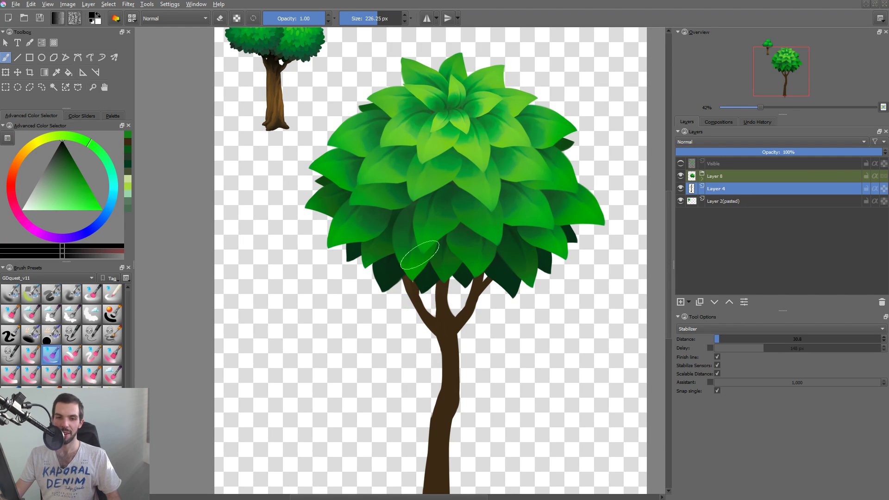
pyautogui.moveTo(413, 236); pyautogui.dragTo(430, 325)
pyautogui.hotkey('ctrl', 'z')
pyautogui.press('a')
# Paint black shading over the branches beneath the canopy, down the upper trunk, and at the trunk's base.
pyautogui.moveTo(415, 256); pyautogui.dragTo(429, 324)
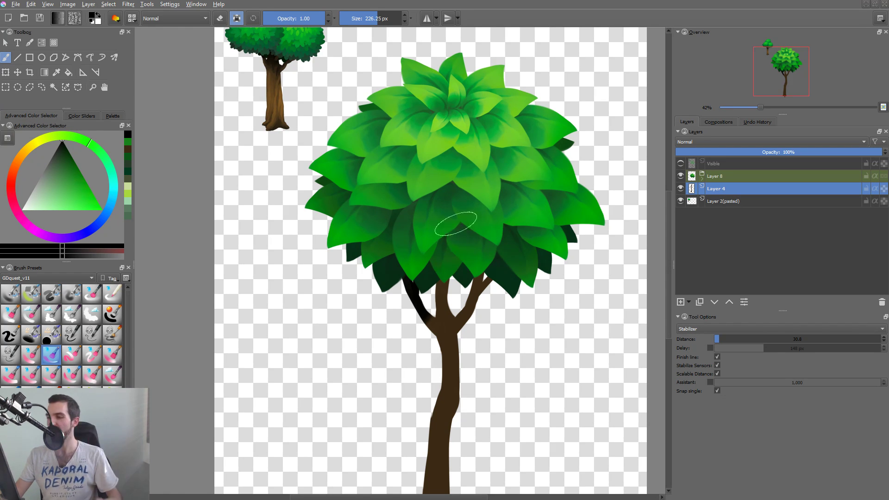
pyautogui.moveTo(452, 234); pyautogui.dragTo(447, 315)
pyautogui.moveTo(490, 268)
pyautogui.mouseDown()
pyautogui.moveTo(454, 337)
pyautogui.moveTo(447, 323)
pyautogui.moveTo(447, 369)
pyautogui.moveTo(450, 351)
pyautogui.mouseUp()
pyautogui.moveTo(456, 319); pyautogui.dragTo(450, 356)
pyautogui.moveTo(490, 405)
pyautogui.mouseDown()
pyautogui.moveTo(523, 273)
pyautogui.moveTo(528, 340)
pyautogui.moveTo(495, 345)
pyautogui.moveTo(494, 354)
pyautogui.moveTo(496, 337)
pyautogui.mouseUp()
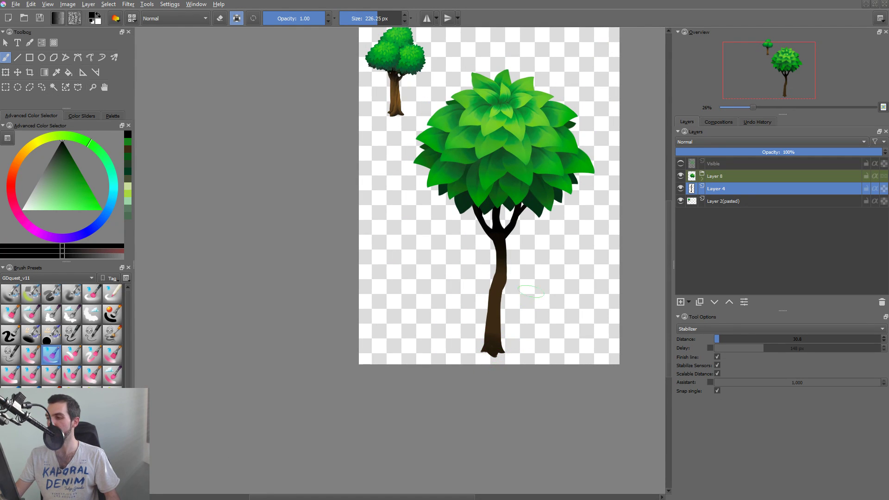
# Sample the trunk's brown and paint it over the dark shading below the branch fork, undoing the last stroke.
pyautogui.keyDown('ctrl'); pyautogui.click(500, 277); pyautogui.keyUp('ctrl')
pyautogui.moveTo(501, 264); pyautogui.dragTo(504, 227)
pyautogui.hotkey('ctrl', 'z')
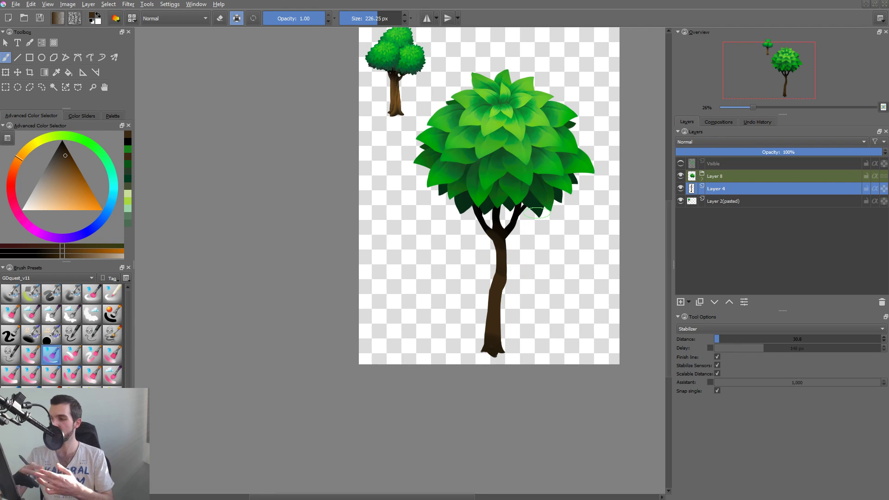
# Slightly enlarge and reposition the dark green leaf above the left branch in the lower canopy with Free Transform.
pyautogui.moveTo(500, 282)
pyautogui.mouseDown()
pyautogui.moveTo(540, 242)
pyautogui.moveTo(484, 311)
pyautogui.mouseUp()
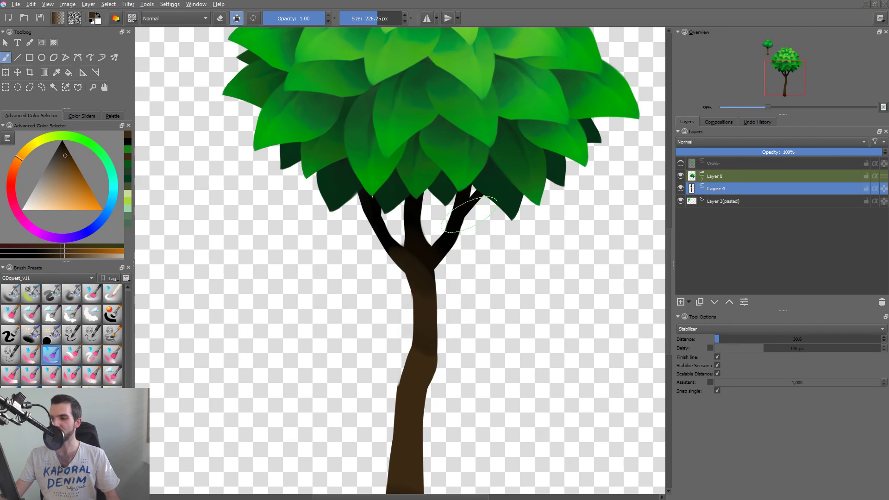
pyautogui.click(393, 194)
pyautogui.click(377, 175)
pyautogui.press('t')
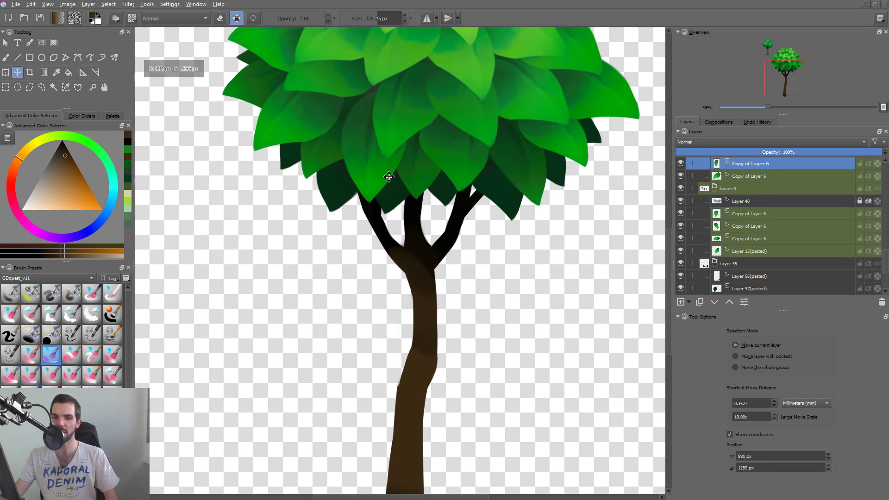
pyautogui.hotkey('ctrl', 't')
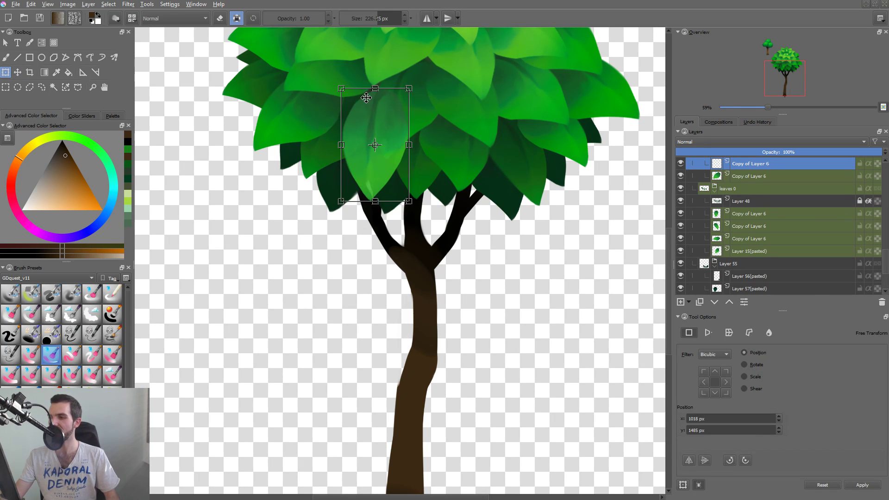
pyautogui.moveTo(340, 91); pyautogui.dragTo(336, 84)
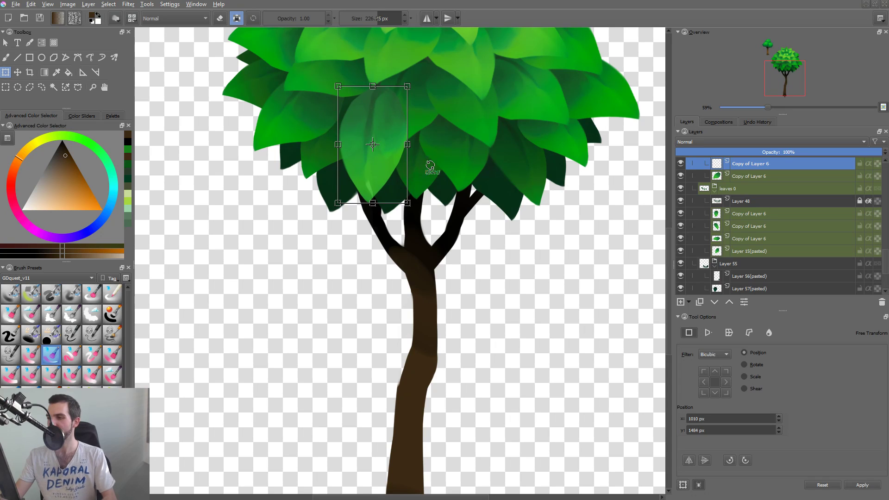
pyautogui.press('Return')
# Reactivate the trunk's Layer 4 and return to the freehand brush.
pyautogui.click(423, 260)
pyautogui.press('b')
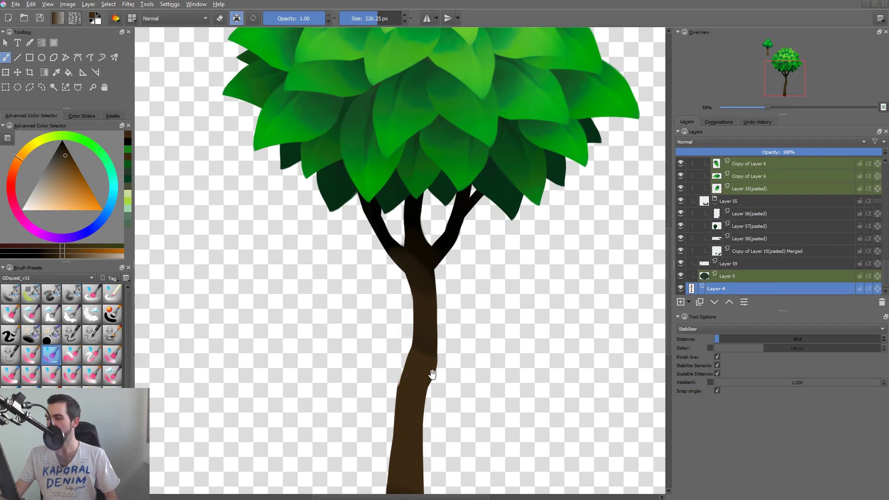
pyautogui.moveTo(433, 374); pyautogui.dragTo(452, 300)
pyautogui.moveTo(452, 300); pyautogui.dragTo(437, 324)
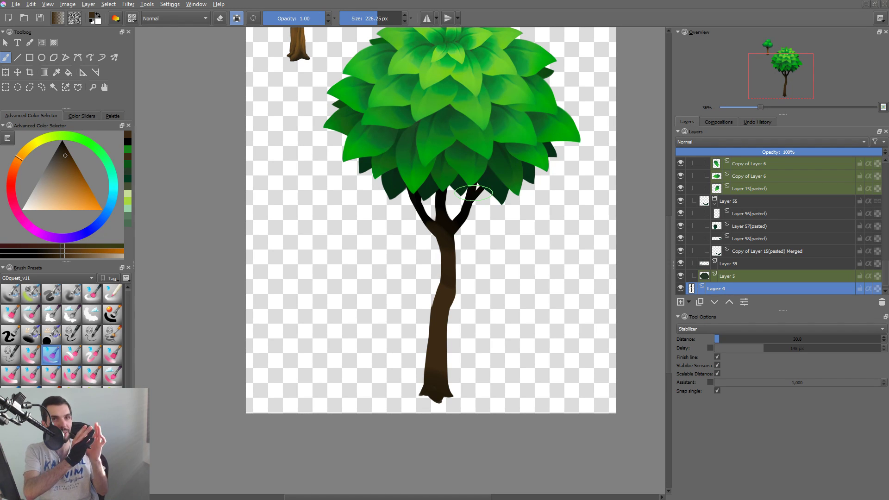
pyautogui.moveTo(474, 193); pyautogui.dragTo(456, 206)
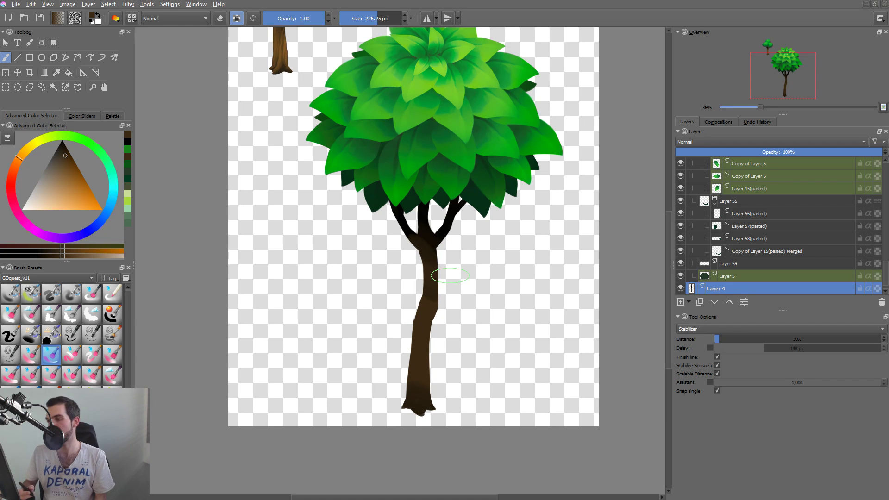
pyautogui.moveTo(430, 259); pyautogui.dragTo(426, 267)
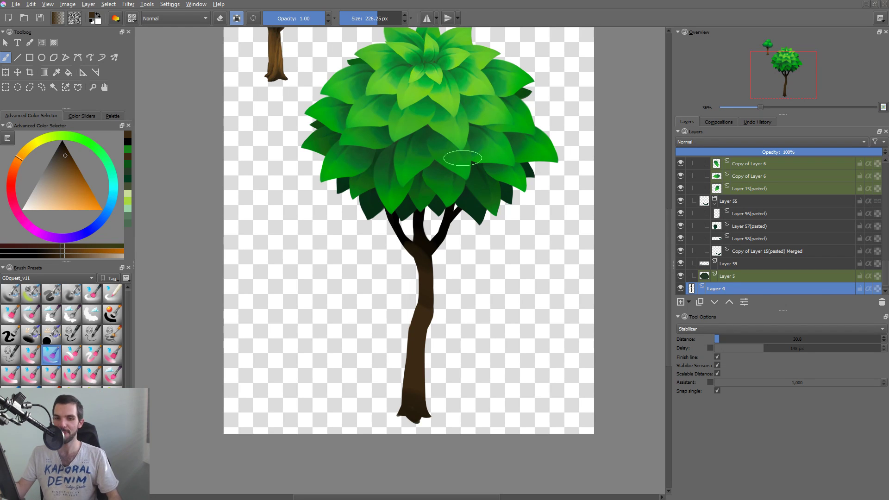
pyautogui.moveTo(513, 245); pyautogui.dragTo(503, 264)
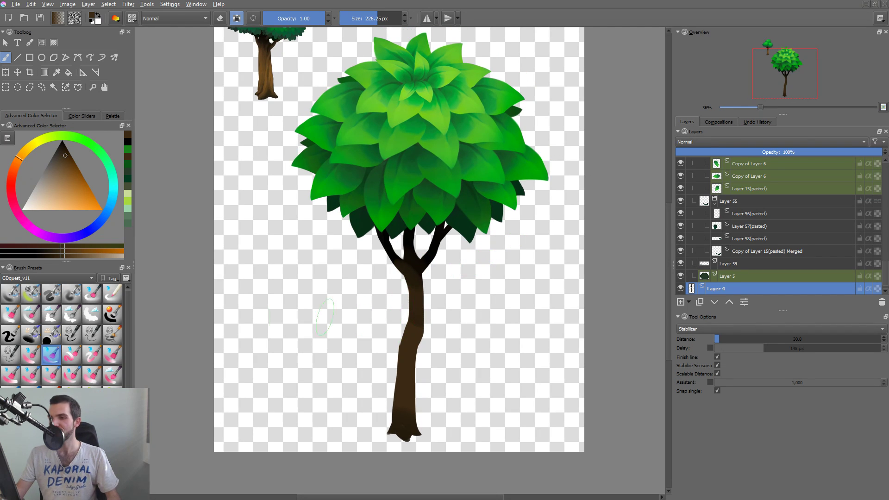
# Choose a lighter orange-brown and try it on the lower trunk, undoing the trial strokes.
pyautogui.click(66, 172)
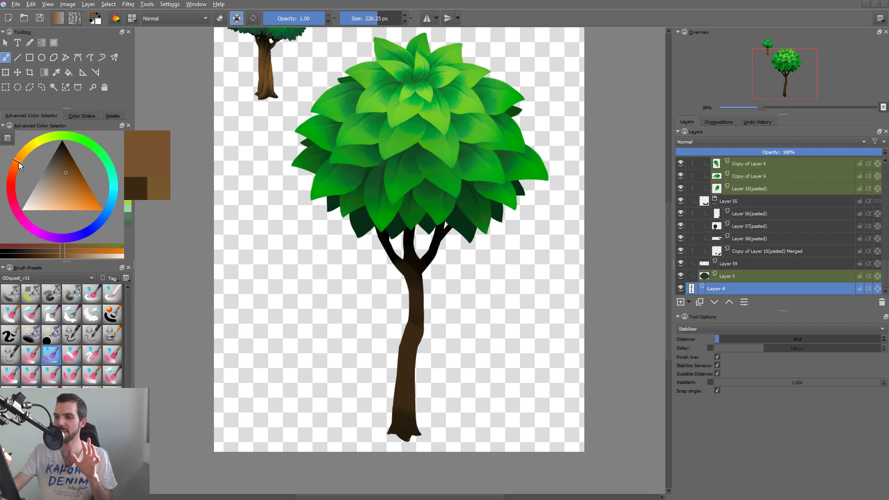
pyautogui.moveTo(412, 319); pyautogui.dragTo(402, 381)
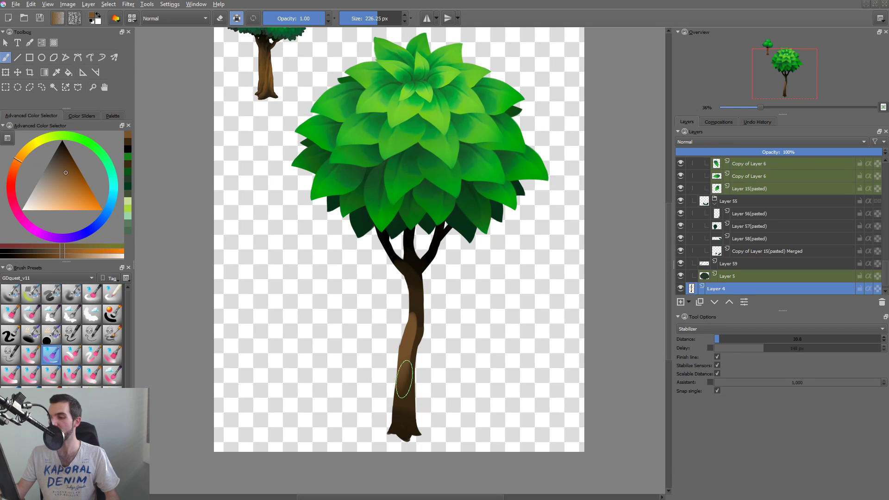
pyautogui.hotkey('ctrl', 'z')
pyautogui.moveTo(408, 376)
pyautogui.mouseDown()
pyautogui.moveTo(410, 338)
pyautogui.moveTo(387, 331)
pyautogui.moveTo(400, 402)
pyautogui.mouseUp()
pyautogui.hotkey('ctrl', 'z')
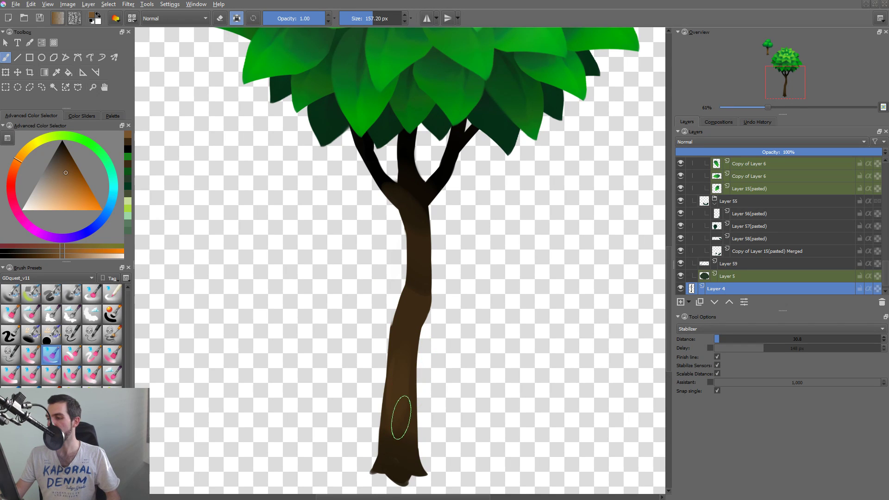
# Paint lighter brown with a 157.20 px brush from the lower trunk up towards the branch fork, undoing one unwanted stroke.
pyautogui.moveTo(401, 338); pyautogui.dragTo(391, 419)
pyautogui.moveTo(395, 387); pyautogui.dragTo(415, 327)
pyautogui.hotkey('ctrl', 'z')
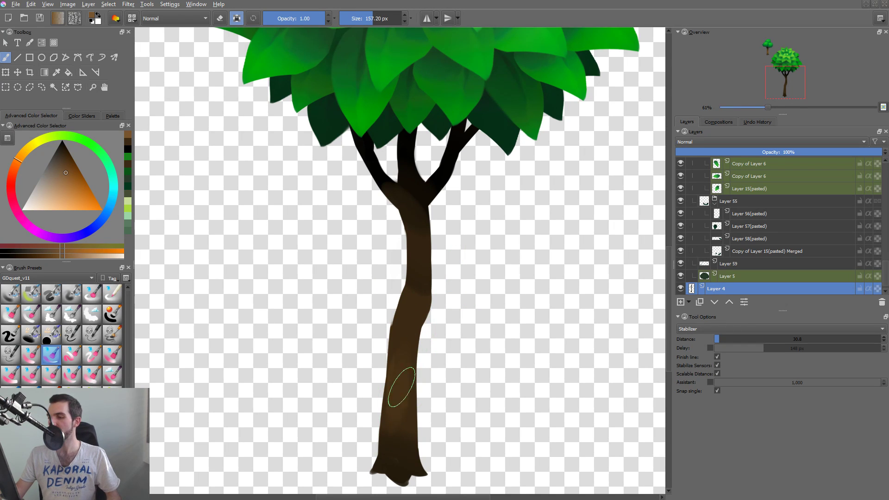
pyautogui.moveTo(400, 393)
pyautogui.mouseDown()
pyautogui.moveTo(408, 325)
pyautogui.moveTo(426, 282)
pyautogui.mouseUp()
pyautogui.moveTo(407, 350); pyautogui.dragTo(415, 263)
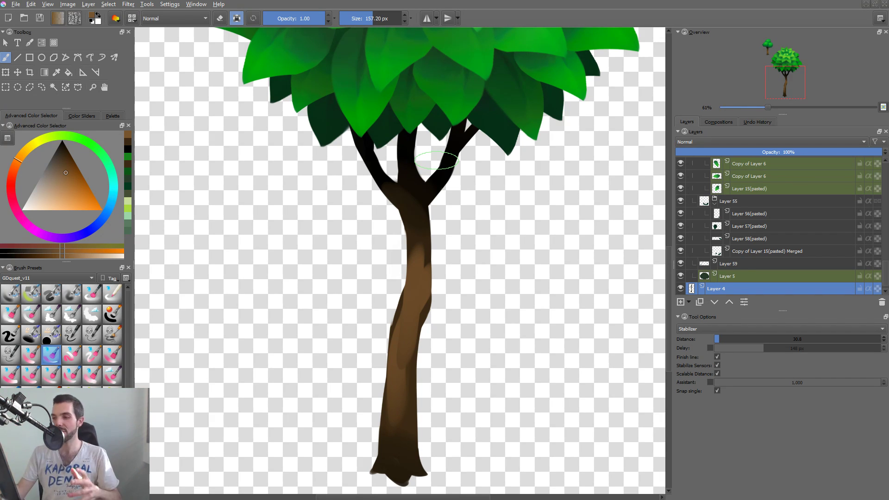
pyautogui.moveTo(420, 254)
pyautogui.mouseDown()
pyautogui.moveTo(420, 211)
pyautogui.moveTo(418, 296)
pyautogui.moveTo(423, 213)
pyautogui.moveTo(420, 249)
pyautogui.moveTo(428, 232)
pyautogui.moveTo(422, 248)
pyautogui.moveTo(416, 217)
pyautogui.moveTo(423, 257)
pyautogui.moveTo(420, 216)
pyautogui.moveTo(418, 232)
pyautogui.mouseUp()
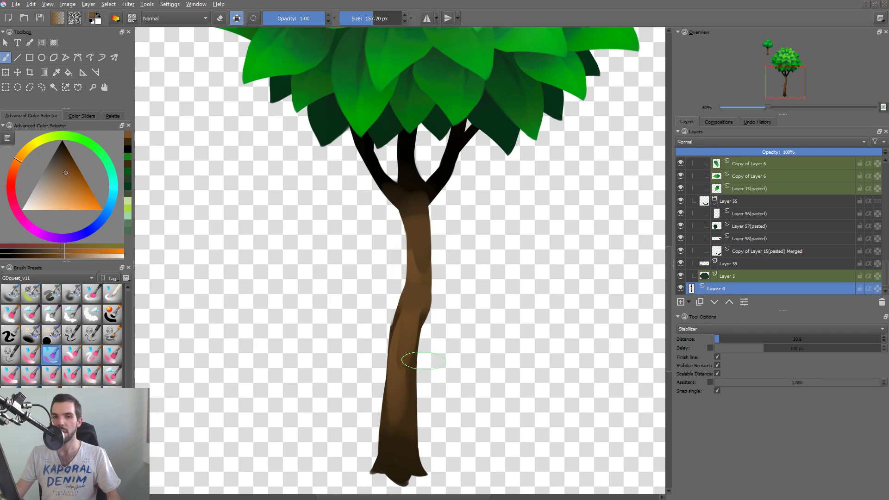
# Extend the lighter brown down the lower trunk to the dark base.
pyautogui.moveTo(397, 367); pyautogui.dragTo(397, 460)
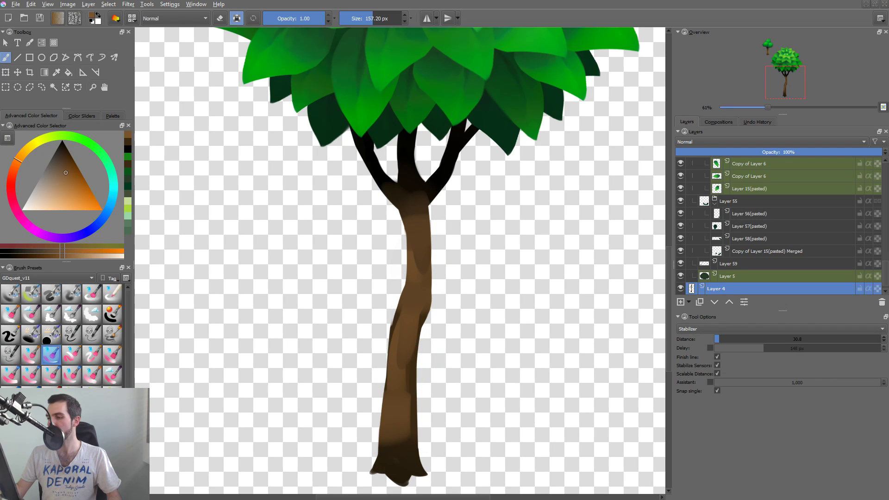
pyautogui.moveTo(401, 370); pyautogui.dragTo(399, 445)
pyautogui.moveTo(404, 355); pyautogui.dragTo(411, 467)
# Sample the dark brown at the fork, shade the lower trunk's right edge with an 81.41 px brush, and fit the page in view.
pyautogui.keyDown('shift'); pyautogui.moveTo(431, 321); pyautogui.dragTo(396, 321); pyautogui.keyUp('shift')
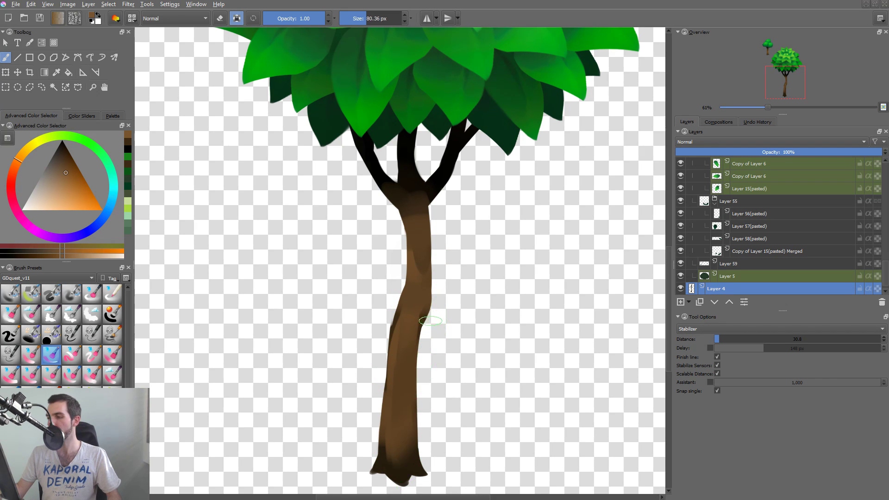
pyautogui.keyDown('ctrl'); pyautogui.click(430, 199); pyautogui.keyUp('ctrl')
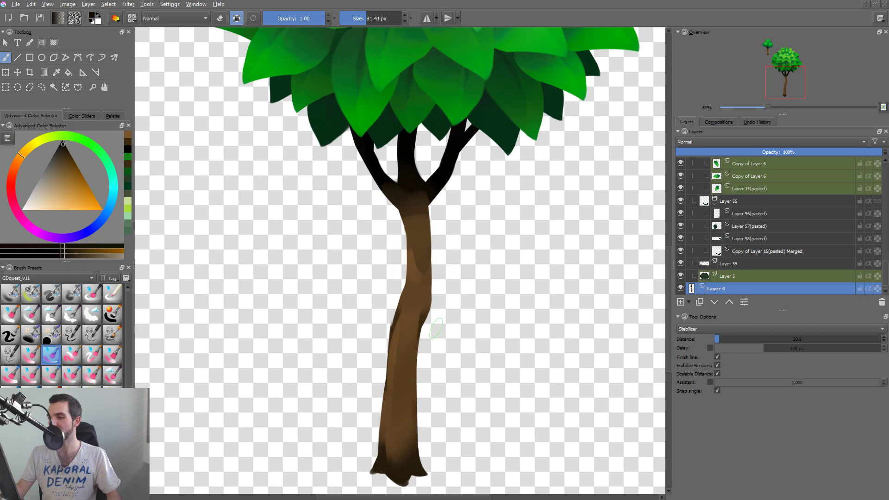
pyautogui.moveTo(424, 323)
pyautogui.mouseDown()
pyautogui.moveTo(427, 286)
pyautogui.moveTo(416, 399)
pyautogui.mouseUp()
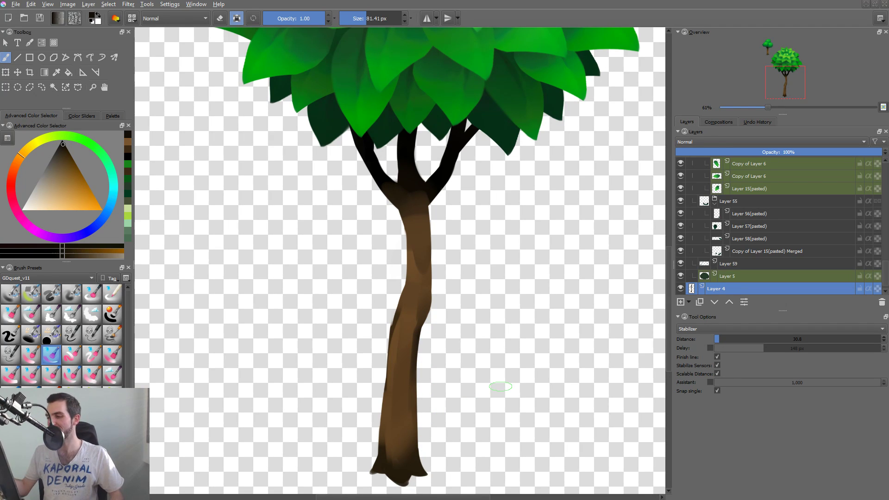
pyautogui.press('2')
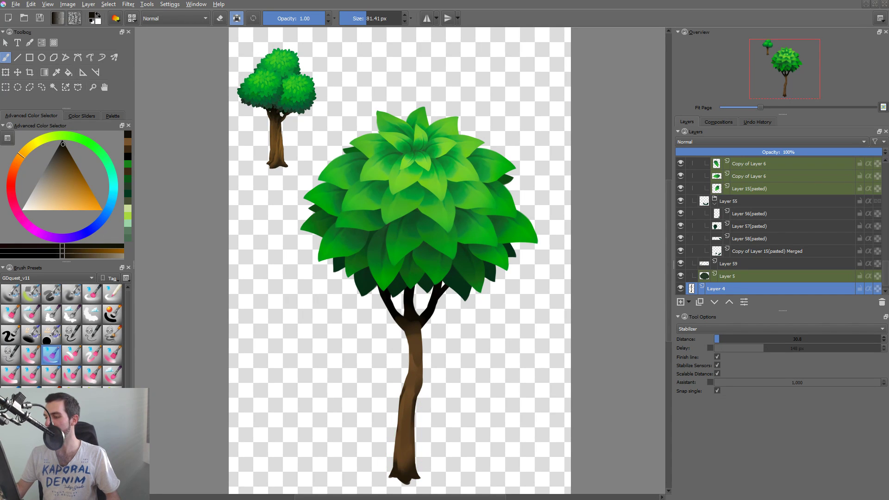
# Sample browns from the trunk and paint bark streaks along its middle and lower part with a 57.74 px brush.
pyautogui.keyDown('ctrl'); pyautogui.click(416, 368); pyautogui.keyUp('ctrl')
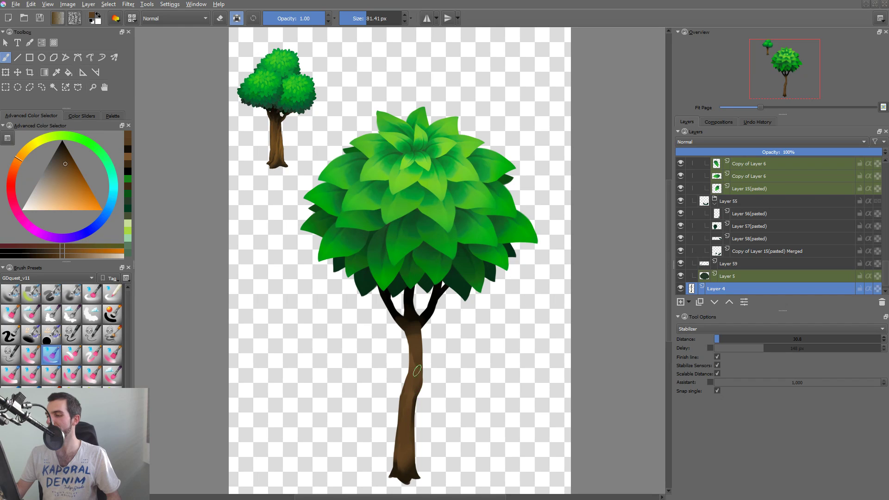
pyautogui.keyDown('ctrl'); pyautogui.click(407, 404); pyautogui.keyUp('ctrl')
pyautogui.press('[')
pyautogui.moveTo(419, 369); pyautogui.dragTo(418, 353)
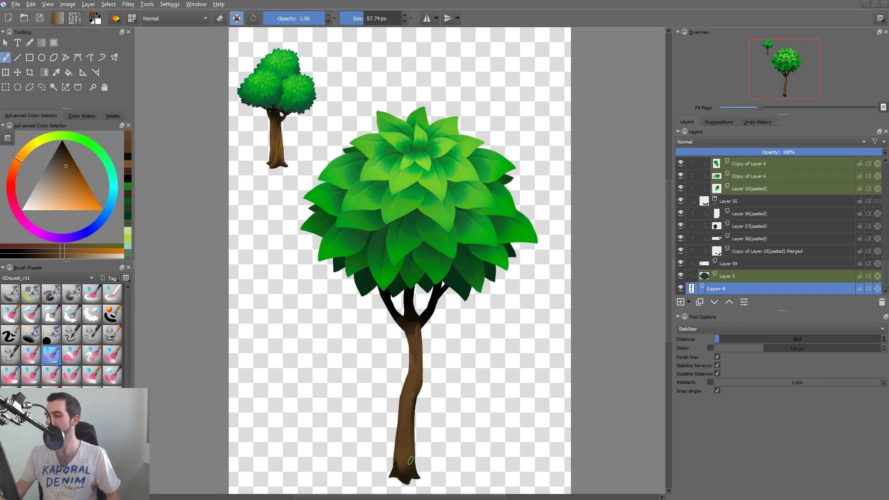
pyautogui.keyDown('ctrl'); pyautogui.click(404, 465); pyautogui.keyUp('ctrl')
pyautogui.moveTo(403, 470)
pyautogui.mouseDown()
pyautogui.moveTo(406, 409)
pyautogui.moveTo(403, 477)
pyautogui.moveTo(410, 424)
pyautogui.moveTo(403, 449)
pyautogui.moveTo(401, 419)
pyautogui.mouseUp()
pyautogui.keyDown('ctrl'); pyautogui.click(400, 448); pyautogui.keyUp('ctrl')
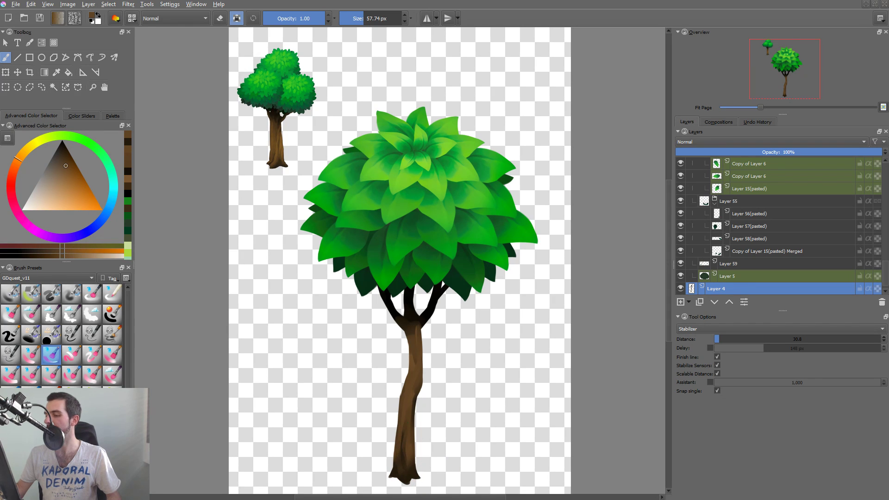
pyautogui.moveTo(403, 454); pyautogui.dragTo(407, 431)
# Sample dark brown from the trunk's base and paint shading on the upper trunk, undoing the extra stroke lower down.
pyautogui.keyDown('ctrl'); pyautogui.click(414, 463); pyautogui.keyUp('ctrl')
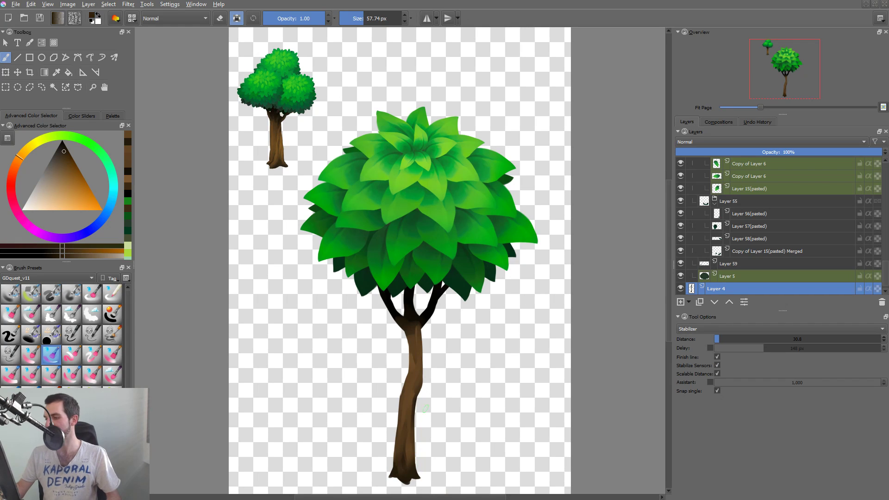
pyautogui.moveTo(418, 389)
pyautogui.mouseDown()
pyautogui.moveTo(417, 325)
pyautogui.moveTo(413, 395)
pyautogui.moveTo(418, 338)
pyautogui.moveTo(415, 375)
pyautogui.moveTo(420, 341)
pyautogui.mouseUp()
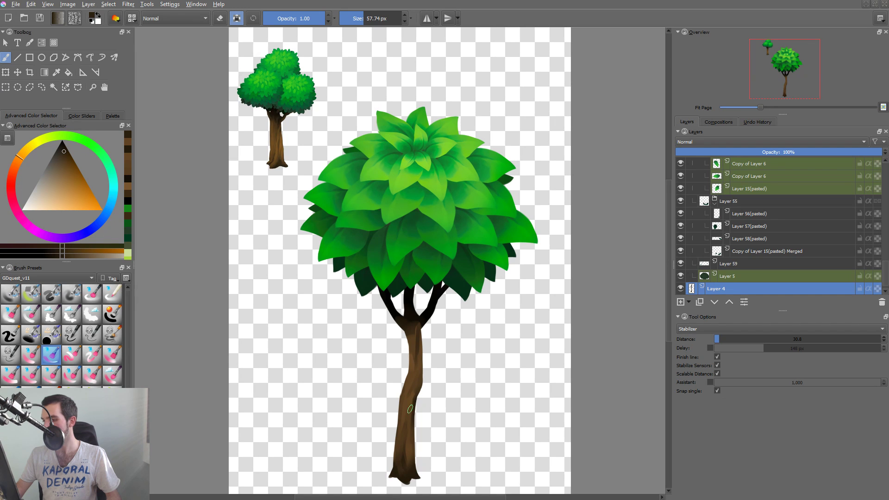
pyautogui.moveTo(410, 409); pyautogui.dragTo(410, 424)
pyautogui.hotkey('ctrl', 'z')
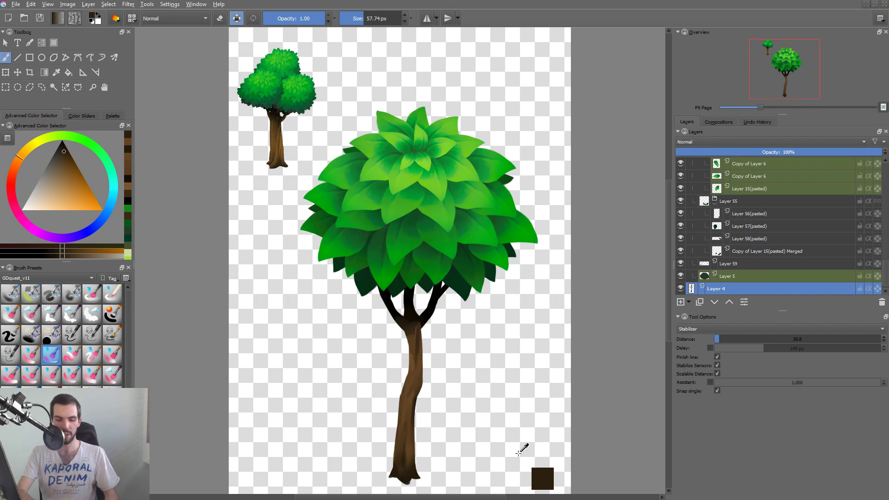
# Duplicate the trunk's Layer 4 and brighten the copy with a raised RGBA curve in the Color Adjustment filter.
pyautogui.hotkey('ctrl', 'j')
pyautogui.hotkey('ctrl', 'm')
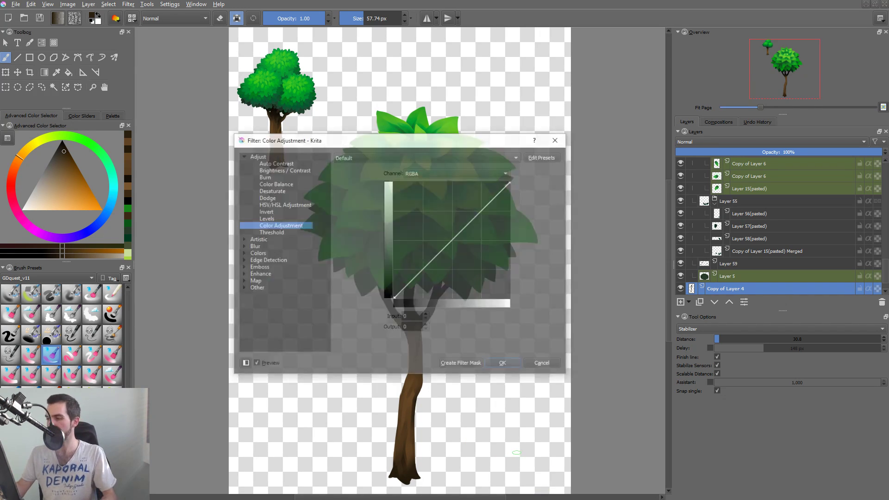
pyautogui.moveTo(472, 152); pyautogui.dragTo(595, 113)
pyautogui.moveTo(602, 170); pyautogui.dragTo(596, 156)
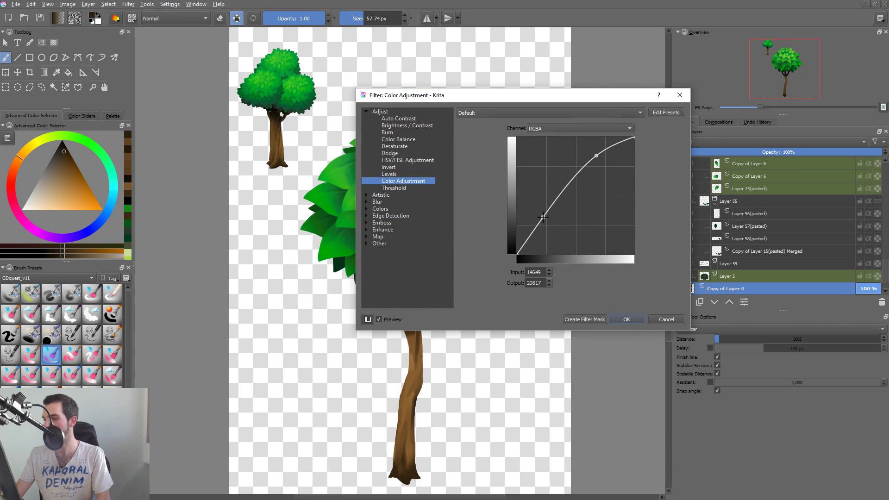
pyautogui.press('Return')
# Paint sampled browns over the dark streaks on the upper trunk, from the middle bend to below the fork.
pyautogui.moveTo(406, 380); pyautogui.dragTo(417, 306)
pyautogui.moveTo(434, 381); pyautogui.dragTo(463, 348)
pyautogui.keyDown('ctrl'); pyautogui.click(458, 402); pyautogui.keyUp('ctrl')
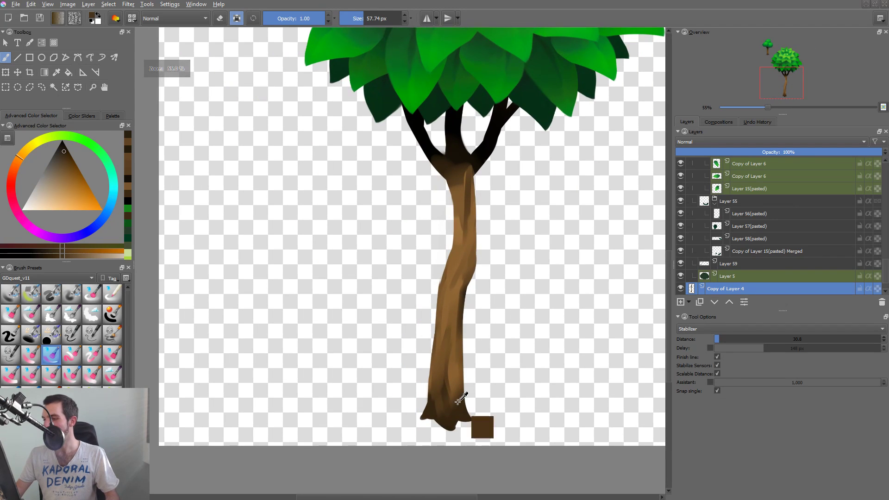
pyautogui.moveTo(460, 176)
pyautogui.mouseDown()
pyautogui.moveTo(464, 226)
pyautogui.moveTo(464, 189)
pyautogui.moveTo(448, 176)
pyautogui.moveTo(455, 213)
pyautogui.moveTo(445, 186)
pyautogui.moveTo(443, 239)
pyautogui.moveTo(452, 199)
pyautogui.moveTo(452, 255)
pyautogui.moveTo(462, 235)
pyautogui.mouseUp()
pyautogui.keyDown('ctrl'); pyautogui.click(457, 256); pyautogui.keyUp('ctrl')
pyautogui.moveTo(451, 273)
pyautogui.mouseDown()
pyautogui.moveTo(456, 202)
pyautogui.moveTo(460, 211)
pyautogui.mouseUp()
pyautogui.moveTo(456, 254)
pyautogui.mouseDown()
pyautogui.moveTo(458, 182)
pyautogui.moveTo(465, 238)
pyautogui.moveTo(465, 186)
pyautogui.mouseUp()
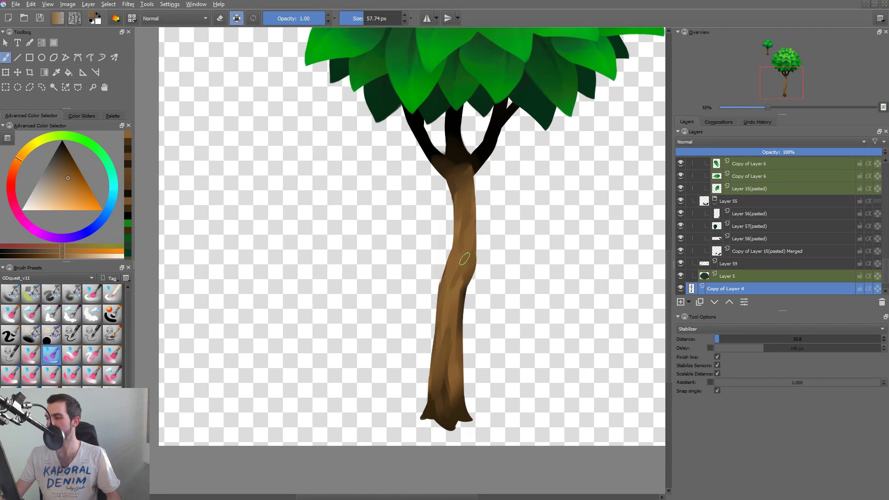
# Sample browns around the trunk's middle bend and paint a streak from there down the lower trunk.
pyautogui.keyDown('ctrl'); pyautogui.click(465, 289); pyautogui.keyUp('ctrl')
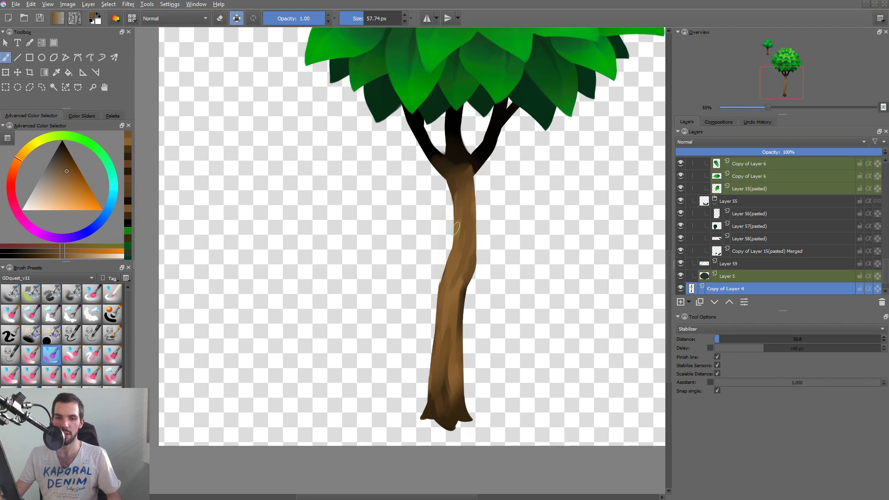
pyautogui.keyDown('ctrl'); pyautogui.click(452, 272); pyautogui.keyUp('ctrl')
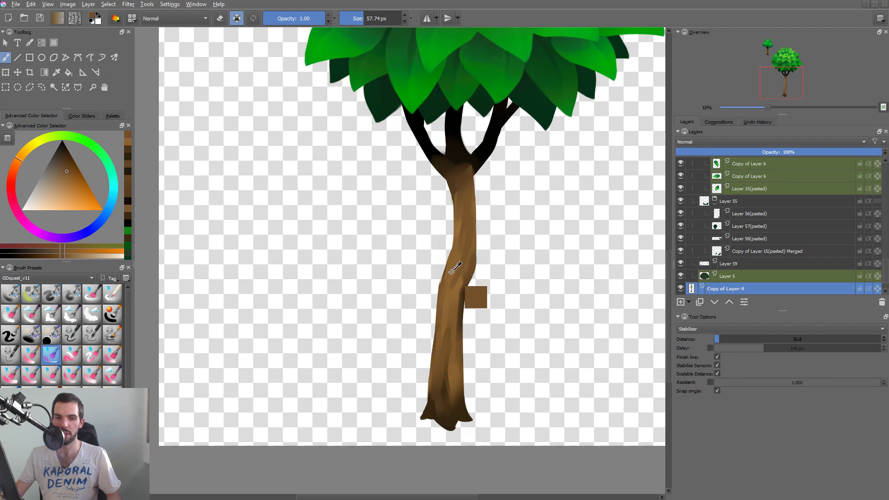
pyautogui.keyDown('ctrl'); pyautogui.click(457, 250); pyautogui.keyUp('ctrl')
pyautogui.moveTo(457, 263)
pyautogui.mouseDown()
pyautogui.moveTo(467, 287)
pyautogui.moveTo(457, 351)
pyautogui.mouseUp()
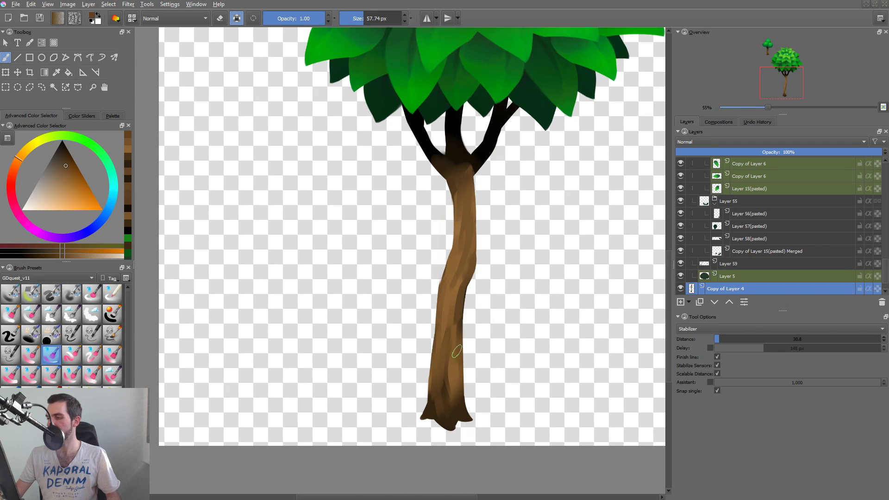
# Paint darker brown shading along the lower trunk's right edge, undoing the first two strokes, and resample the light bark brown.
pyautogui.moveTo(464, 288); pyautogui.dragTo(458, 369)
pyautogui.moveTo(467, 295); pyautogui.dragTo(459, 358)
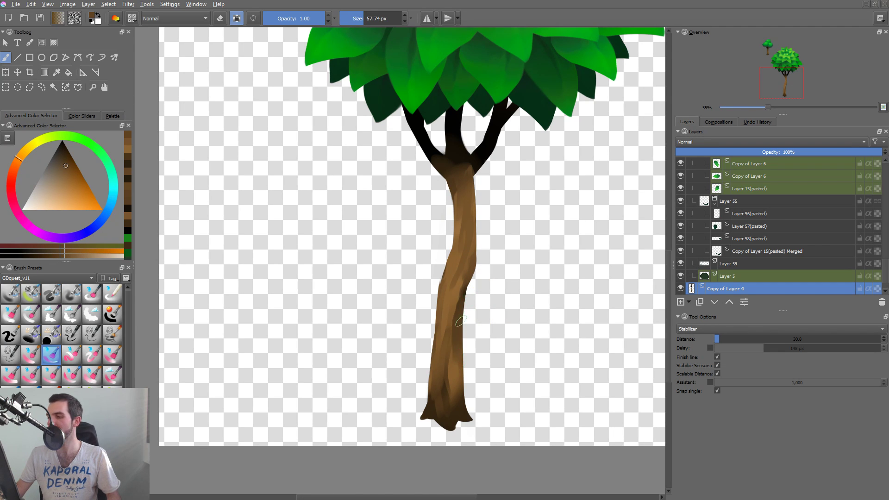
pyautogui.hotkey('ctrl', 'z')
pyautogui.hotkey('ctrl', 'z')
pyautogui.moveTo(465, 291)
pyautogui.mouseDown()
pyautogui.moveTo(459, 407)
pyautogui.moveTo(447, 313)
pyautogui.mouseUp()
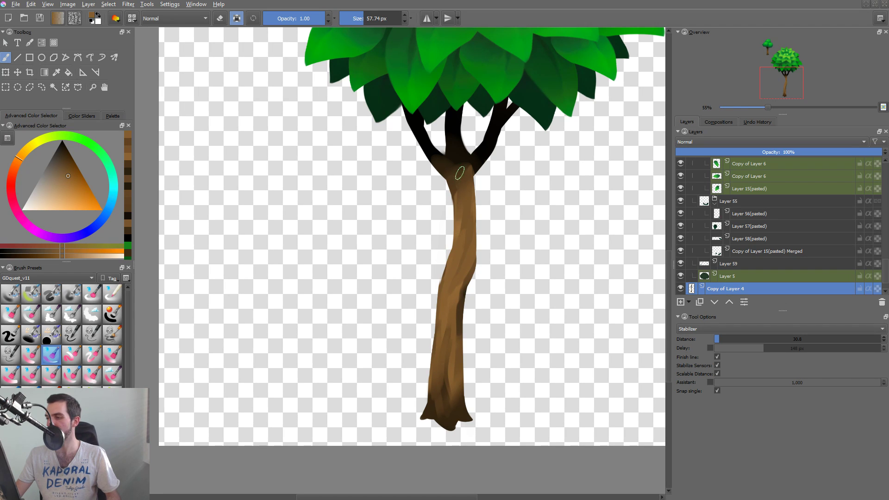
pyautogui.keyDown('ctrl'); pyautogui.click(461, 253); pyautogui.keyUp('ctrl')
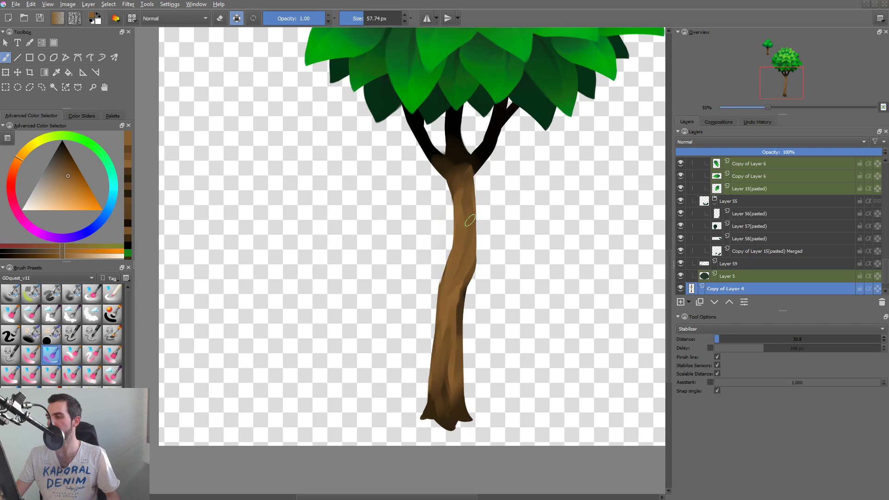
# Paint the light bark brown down the upper trunk, from just below the fork toward the middle bend.
pyautogui.moveTo(451, 169); pyautogui.dragTo(470, 213)
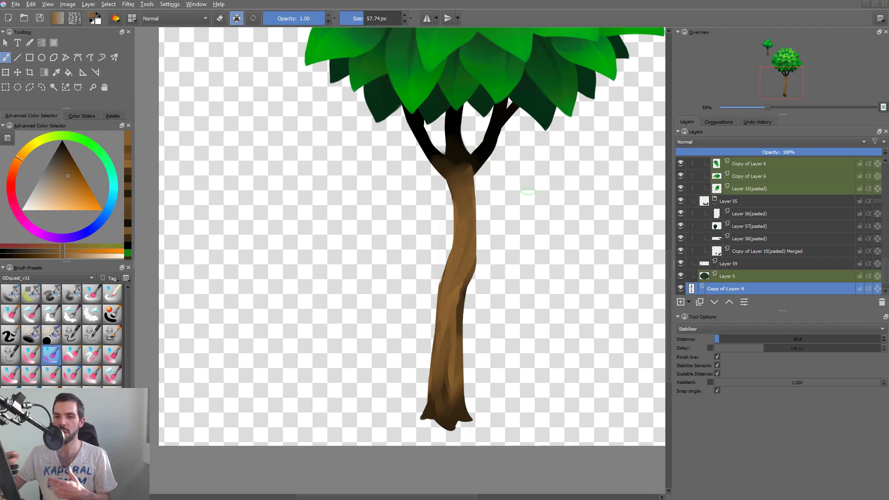
pyautogui.press('t')
pyautogui.moveTo(462, 241)
pyautogui.mouseDown()
pyautogui.moveTo(520, 264)
pyautogui.moveTo(460, 244)
pyautogui.moveTo(462, 256)
pyautogui.mouseUp()
pyautogui.moveTo(552, 291); pyautogui.dragTo(477, 291)
pyautogui.press('b')
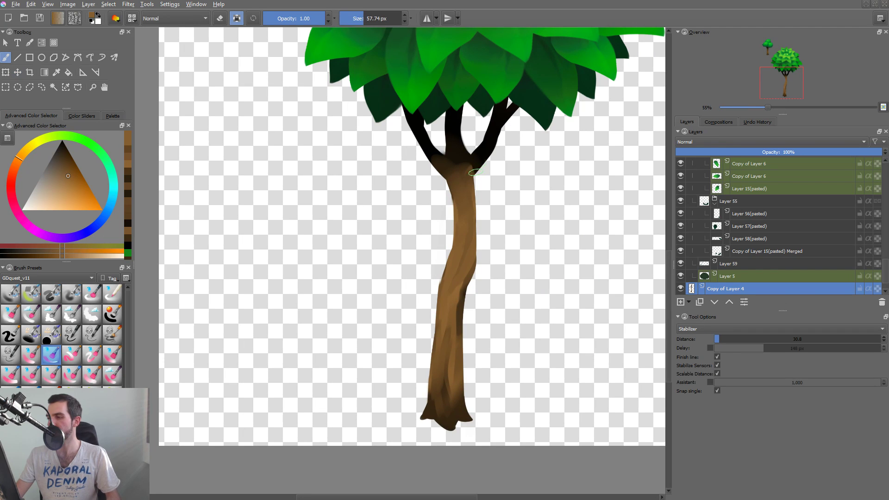
# Sample the near-black of the right branch and paint dark shading down the trunk's right edge below the fork.
pyautogui.keyDown('ctrl'); pyautogui.click(480, 192); pyautogui.keyUp('ctrl')
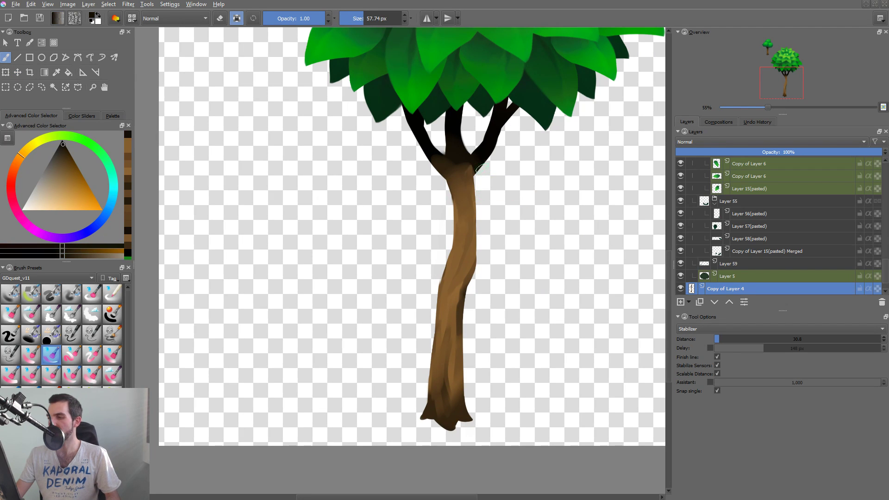
pyautogui.keyDown('ctrl'); pyautogui.click(474, 162); pyautogui.keyUp('ctrl')
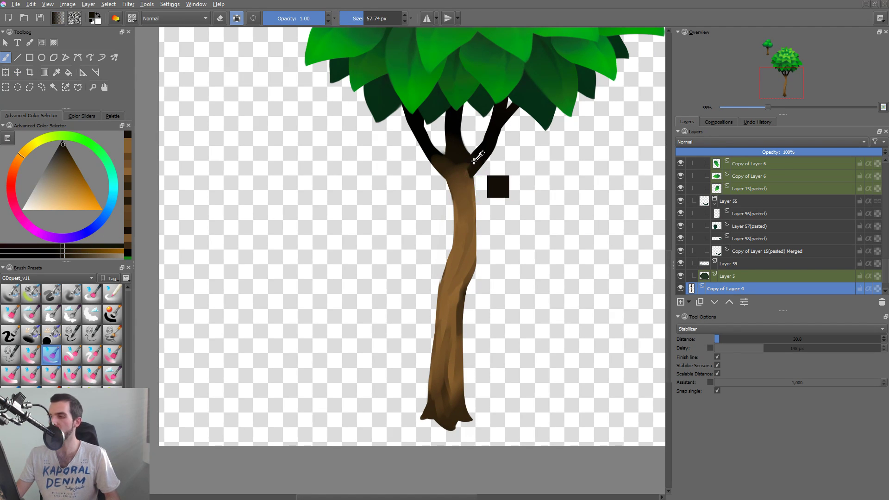
pyautogui.moveTo(467, 167); pyautogui.dragTo(477, 190)
pyautogui.keyDown('ctrl'); pyautogui.click(467, 172); pyautogui.keyUp('ctrl')
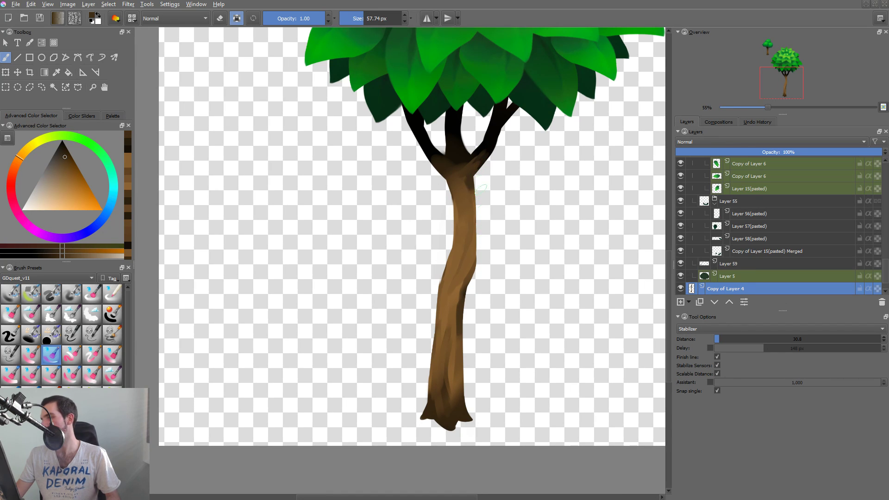
pyautogui.keyDown('ctrl'); pyautogui.click(472, 183); pyautogui.keyUp('ctrl')
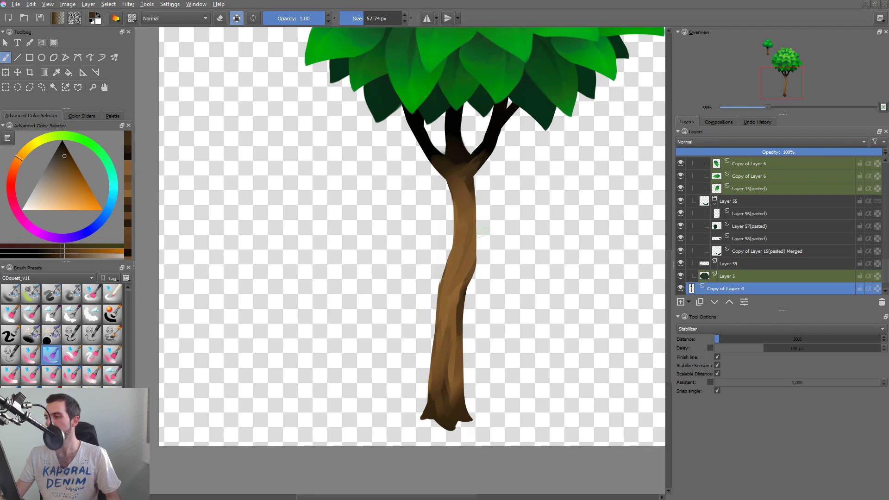
# Blend the dark shading below the fork into the bark with browns sampled from the upper trunk.
pyautogui.keyDown('ctrl'); pyautogui.click(460, 182); pyautogui.keyUp('ctrl')
pyautogui.moveTo(460, 182); pyautogui.dragTo(466, 177)
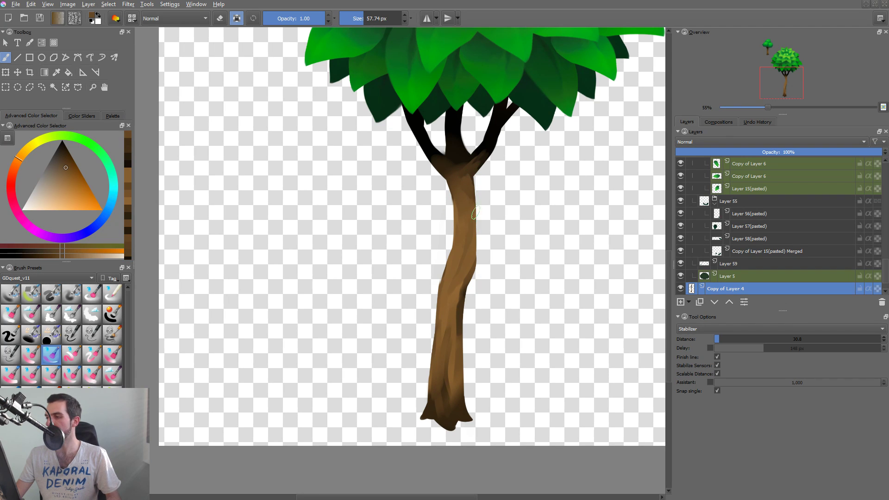
pyautogui.keyDown('ctrl'); pyautogui.click(473, 180); pyautogui.keyUp('ctrl')
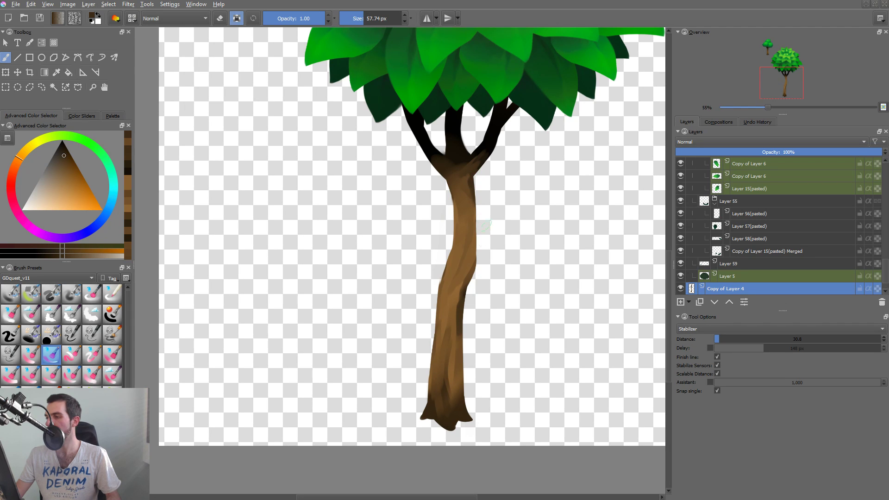
pyautogui.moveTo(469, 181); pyautogui.dragTo(473, 191)
pyautogui.keyDown('ctrl'); pyautogui.click(460, 190); pyautogui.keyUp('ctrl')
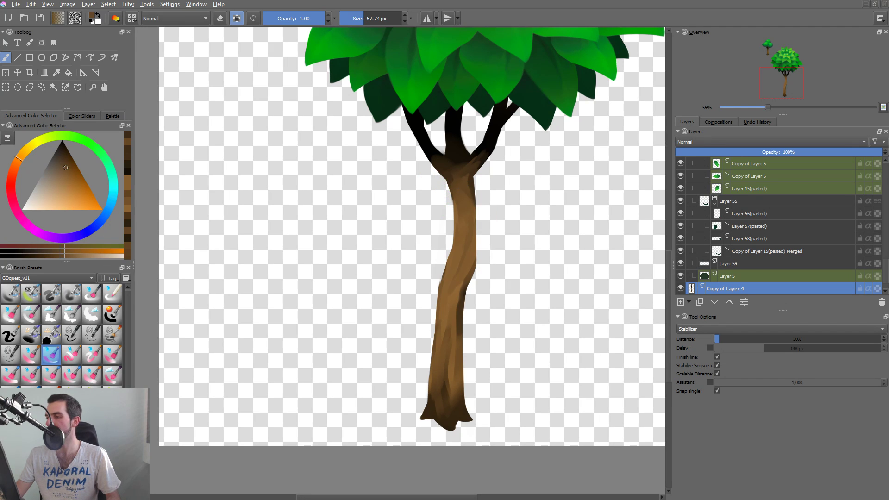
# Lower the brush opacity to 0.60 and paint near-black bark marks on the upper trunk, undoing the first stroke.
pyautogui.press('o')
pyautogui.press('o')
pyautogui.press('o')
pyautogui.press('o')
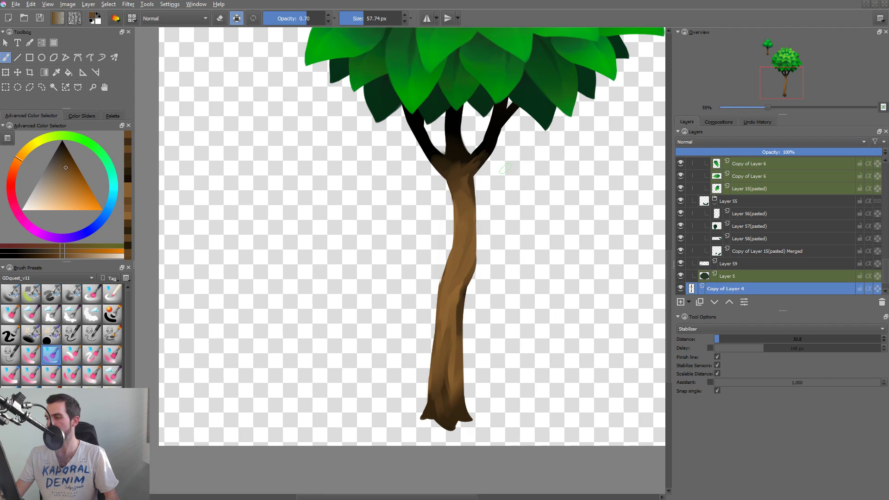
pyautogui.press('d')
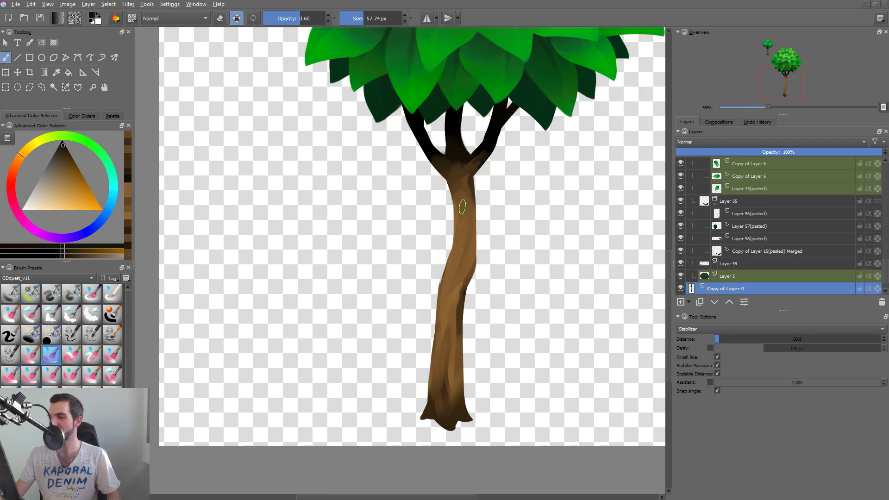
pyautogui.moveTo(462, 203)
pyautogui.mouseDown()
pyautogui.moveTo(463, 215)
pyautogui.moveTo(509, 200)
pyautogui.mouseUp()
pyautogui.hotkey('ctrl', 'z')
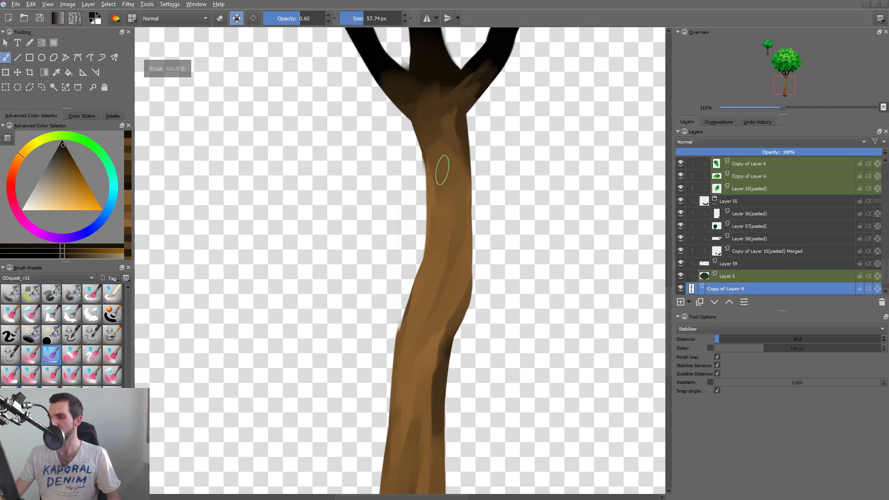
pyautogui.moveTo(444, 165); pyautogui.dragTo(444, 176)
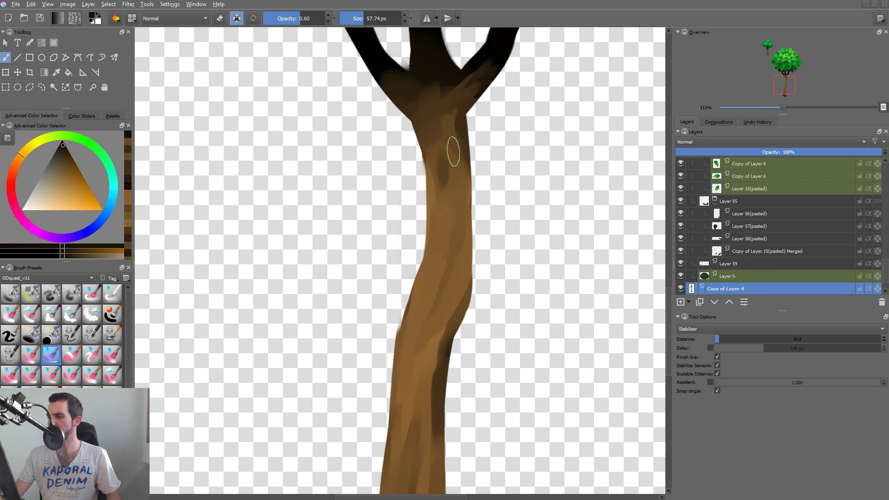
pyautogui.moveTo(450, 135); pyautogui.dragTo(454, 148)
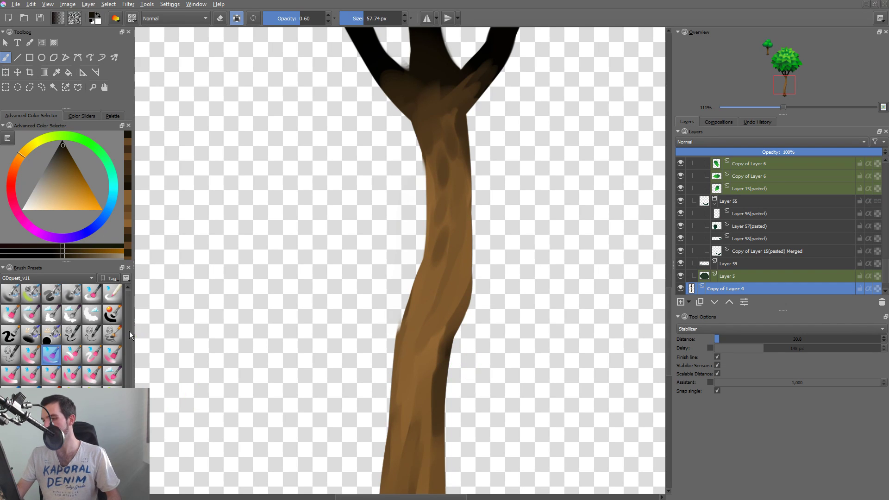
# Switch to a blocky GDquest_v11 paint brush, size it to 27.70 px and undo the trial stroke on the trunk.
pyautogui.scroll(-1, 129, 331)
pyautogui.scroll(1, 129, 352)
pyautogui.scroll(-1, 131, 331)
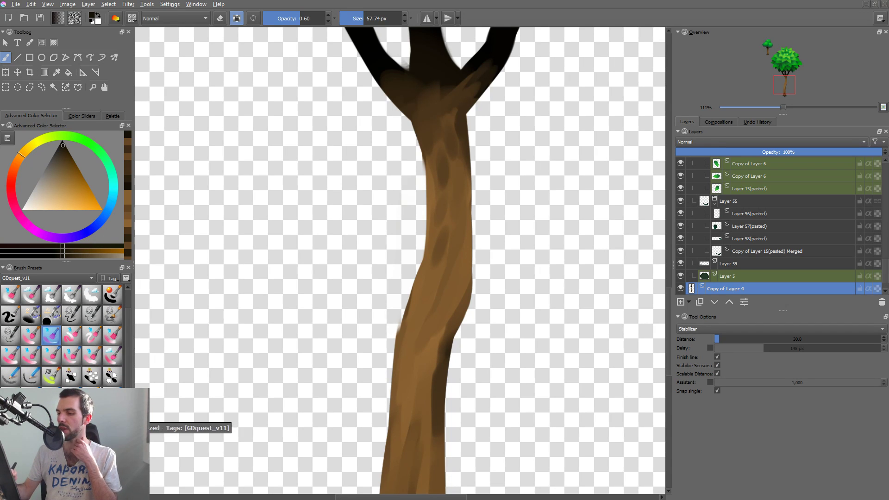
pyautogui.click(10, 355)
pyautogui.moveTo(461, 262)
pyautogui.mouseDown()
pyautogui.moveTo(355, 262)
pyautogui.moveTo(378, 262)
pyautogui.mouseUp()
pyautogui.moveTo(452, 246); pyautogui.dragTo(451, 245)
pyautogui.moveTo(437, 261)
pyautogui.mouseDown()
pyautogui.moveTo(451, 224)
pyautogui.moveTo(437, 267)
pyautogui.mouseUp()
pyautogui.hotkey('ctrl', 'z')
# Sample neighbouring browns and paint blocky strokes over the dark bark marks along the middle of the upper trunk.
pyautogui.keyDown('ctrl'); pyautogui.click(439, 242); pyautogui.keyUp('ctrl')
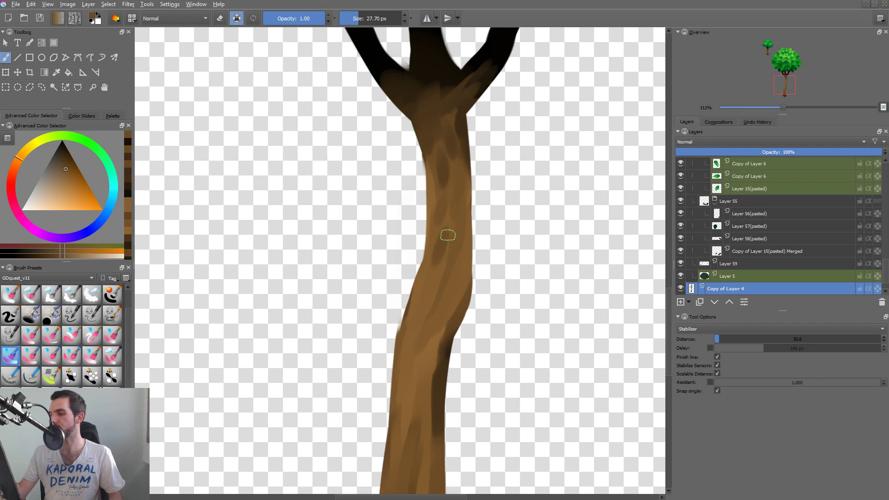
pyautogui.moveTo(448, 235)
pyautogui.mouseDown()
pyautogui.moveTo(431, 283)
pyautogui.moveTo(445, 244)
pyautogui.mouseUp()
pyautogui.keyDown('ctrl'); pyautogui.click(431, 283); pyautogui.keyUp('ctrl')
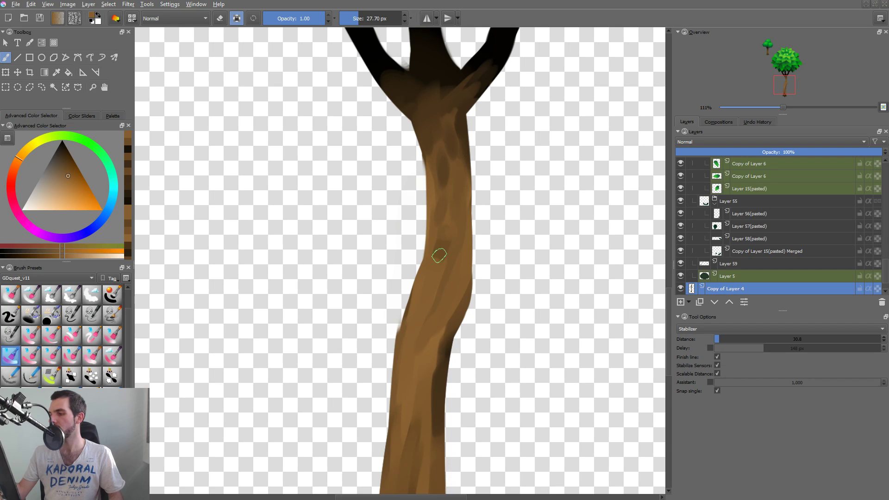
pyautogui.keyDown('ctrl'); pyautogui.click(439, 254); pyautogui.keyUp('ctrl')
pyautogui.moveTo(438, 164); pyautogui.dragTo(446, 192)
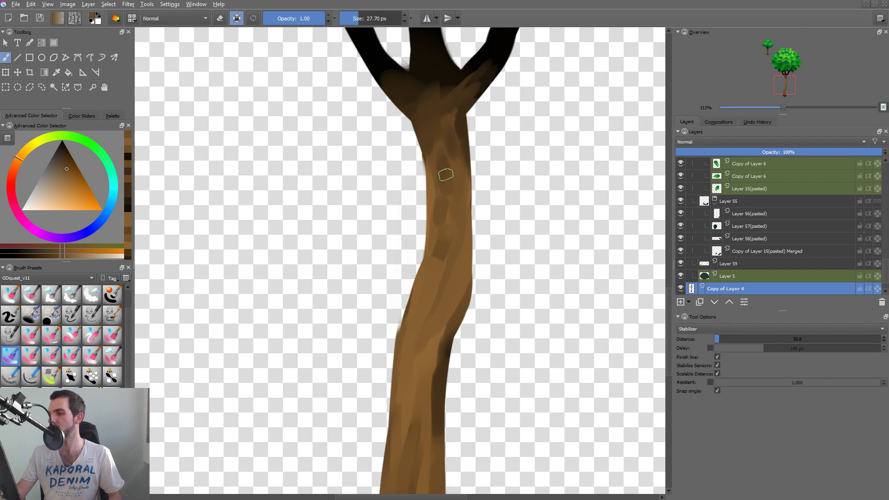
pyautogui.keyDown('ctrl'); pyautogui.click(441, 141); pyautogui.keyUp('ctrl')
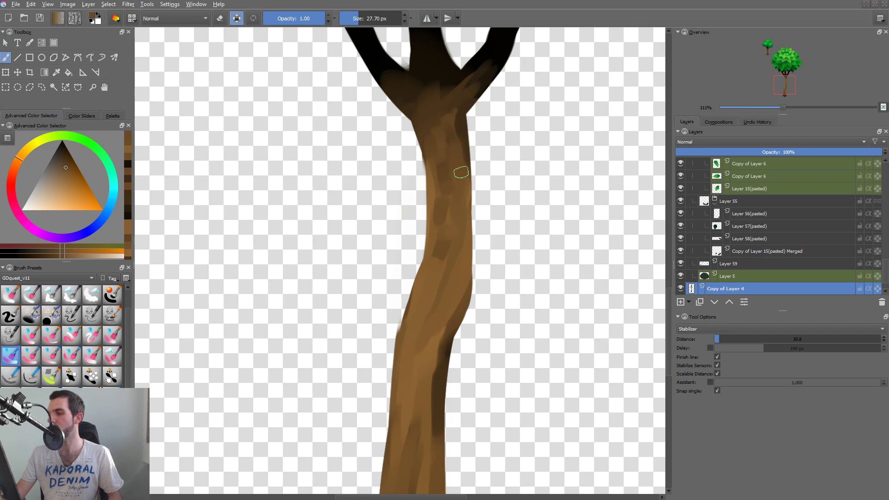
# Cover the dark mark near the upper trunk's right edge, just below the fork, with sampled browns.
pyautogui.keyDown('ctrl'); pyautogui.click(461, 185); pyautogui.keyUp('ctrl')
pyautogui.moveTo(450, 105); pyautogui.dragTo(452, 155)
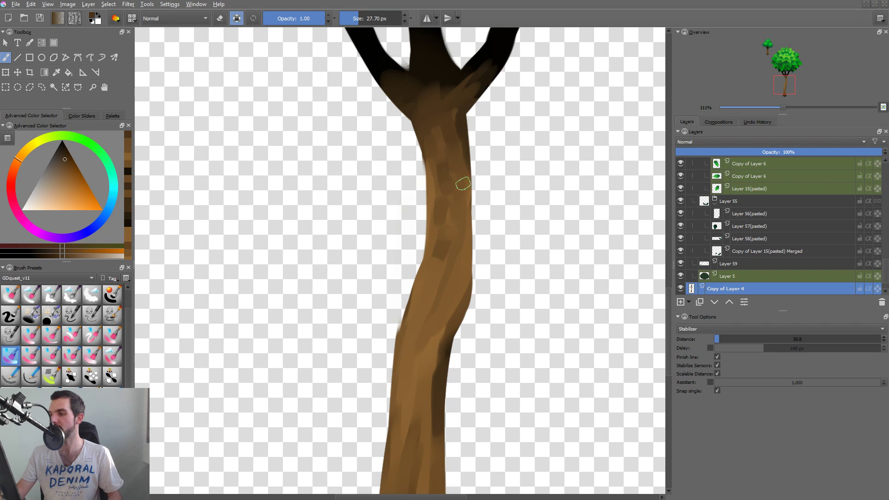
pyautogui.moveTo(451, 107); pyautogui.dragTo(454, 139)
pyautogui.keyDown('ctrl'); pyautogui.click(463, 150); pyautogui.keyUp('ctrl')
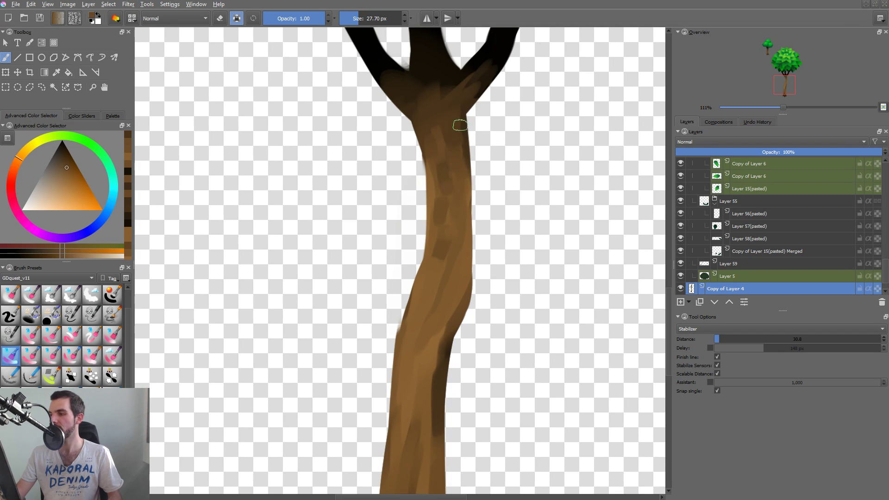
# Paint brown bark strokes across the fork and onto the bases of the left and right branches.
pyautogui.moveTo(455, 106); pyautogui.dragTo(479, 98)
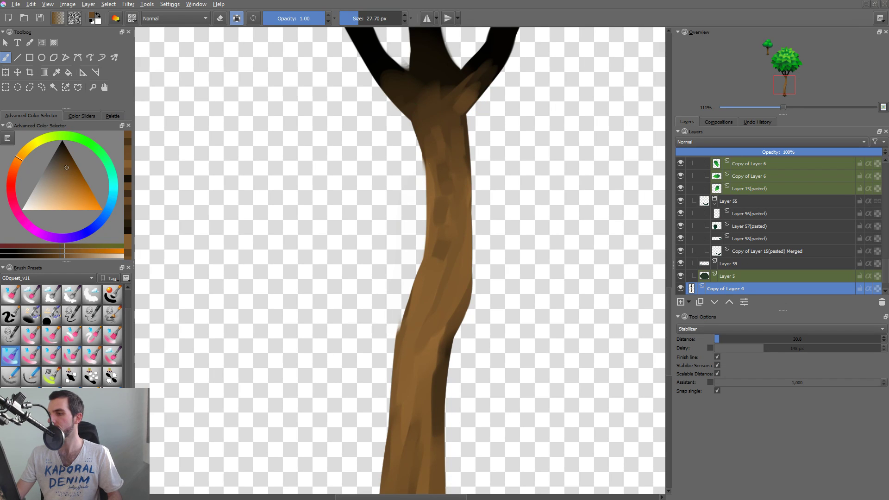
pyautogui.moveTo(420, 111)
pyautogui.mouseDown()
pyautogui.moveTo(425, 129)
pyautogui.moveTo(434, 103)
pyautogui.moveTo(442, 113)
pyautogui.mouseUp()
pyautogui.moveTo(405, 87)
pyautogui.mouseDown()
pyautogui.moveTo(432, 111)
pyautogui.moveTo(395, 99)
pyautogui.moveTo(448, 132)
pyautogui.moveTo(404, 98)
pyautogui.mouseUp()
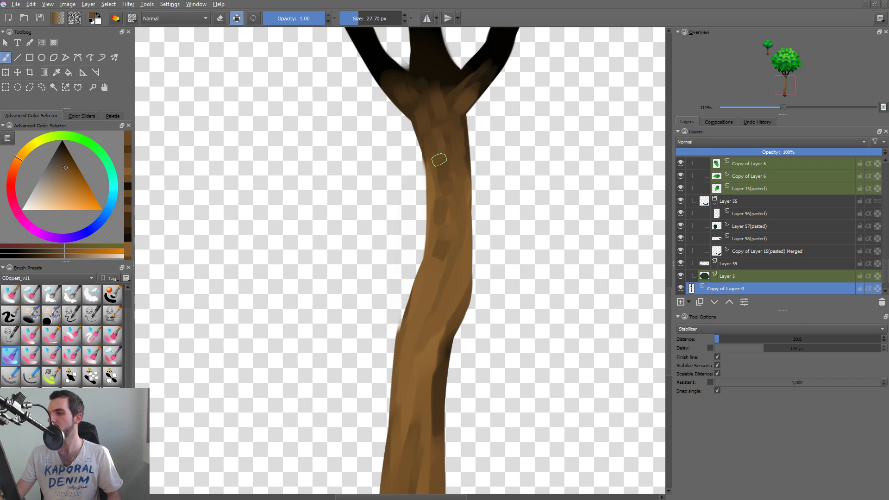
# Sample darker browns and paint blocky bark marks on the left and right sides of the trunk's middle bend.
pyautogui.keyDown('ctrl'); pyautogui.click(444, 209); pyautogui.keyUp('ctrl')
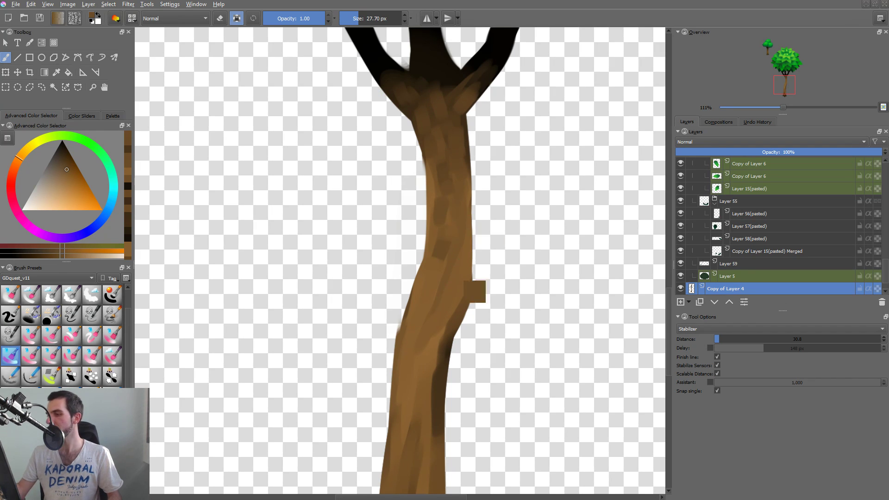
pyautogui.moveTo(431, 270); pyautogui.dragTo(425, 294)
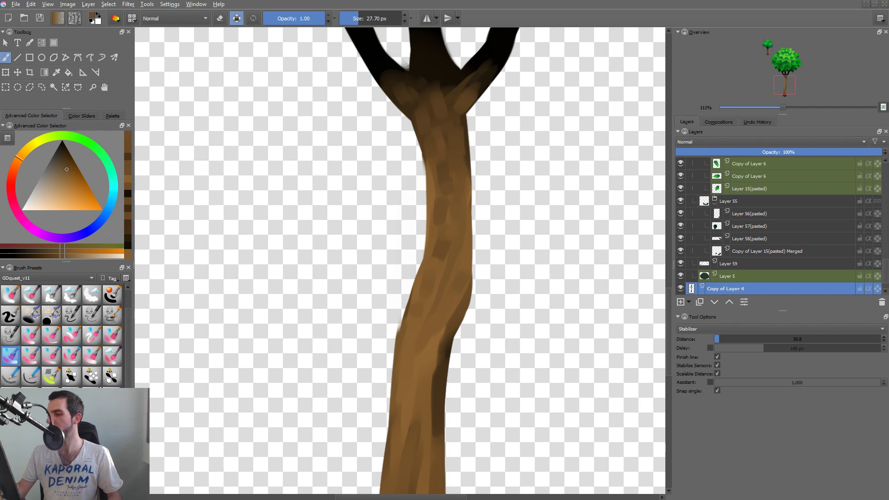
pyautogui.keyDown('ctrl'); pyautogui.click(455, 324); pyautogui.keyUp('ctrl')
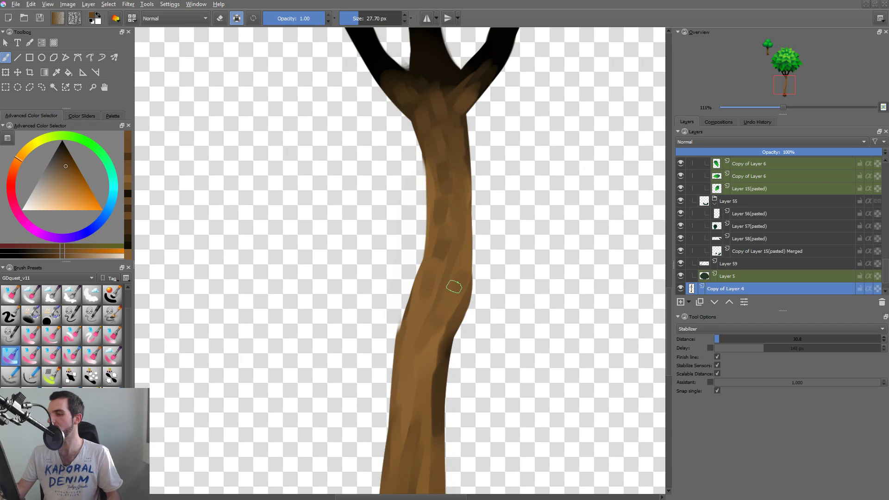
pyautogui.moveTo(455, 286)
pyautogui.mouseDown()
pyautogui.moveTo(442, 320)
pyautogui.moveTo(460, 276)
pyautogui.moveTo(452, 266)
pyautogui.moveTo(429, 315)
pyautogui.moveTo(440, 299)
pyautogui.mouseUp()
# Reduce the brush to 16.30 px and paint a thin light brown streak along the middle bend.
pyautogui.keyDown('ctrl'); pyautogui.click(447, 281); pyautogui.keyUp('ctrl')
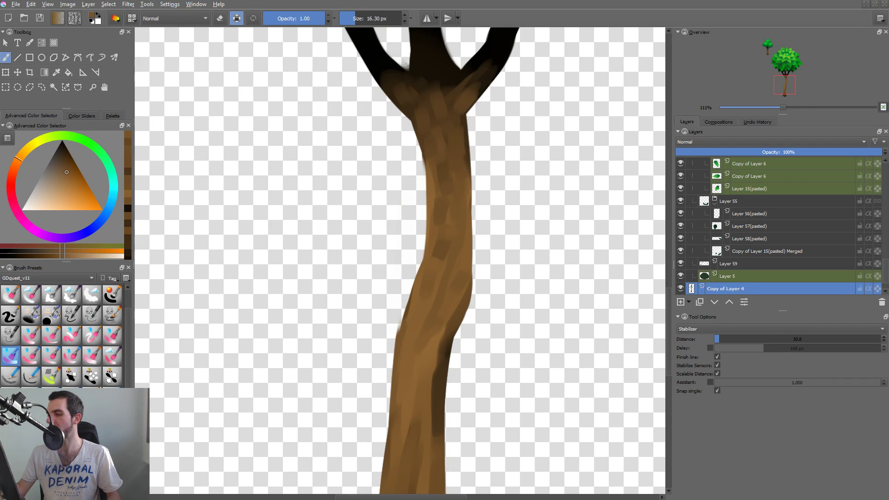
pyautogui.keyDown('ctrl'); pyautogui.click(432, 348); pyautogui.keyUp('ctrl')
pyautogui.moveTo(428, 335)
pyautogui.mouseDown()
pyautogui.moveTo(425, 362)
pyautogui.moveTo(465, 316)
pyautogui.mouseUp()
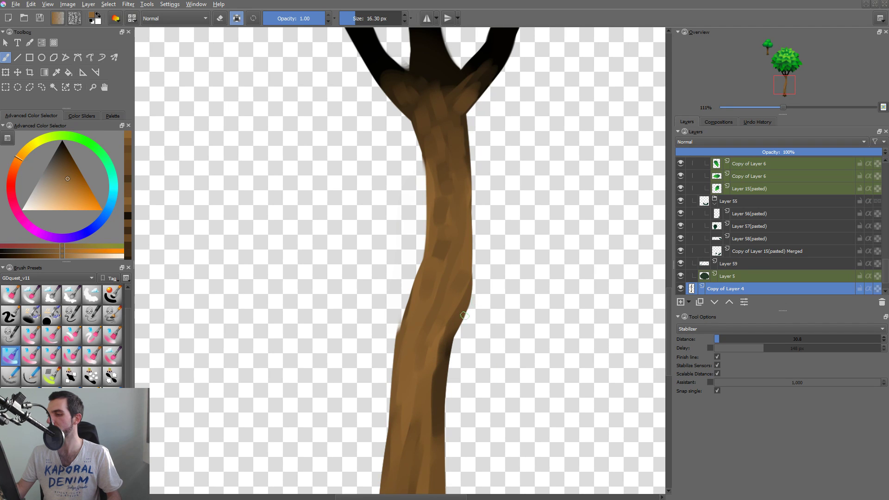
# Enlarge the brush to 27.38 px and paint a sampled brown over the lower end of the right edge's dark shading.
pyautogui.keyDown('shift'); pyautogui.moveTo(459, 278); pyautogui.dragTo(464, 264); pyautogui.keyUp('shift')
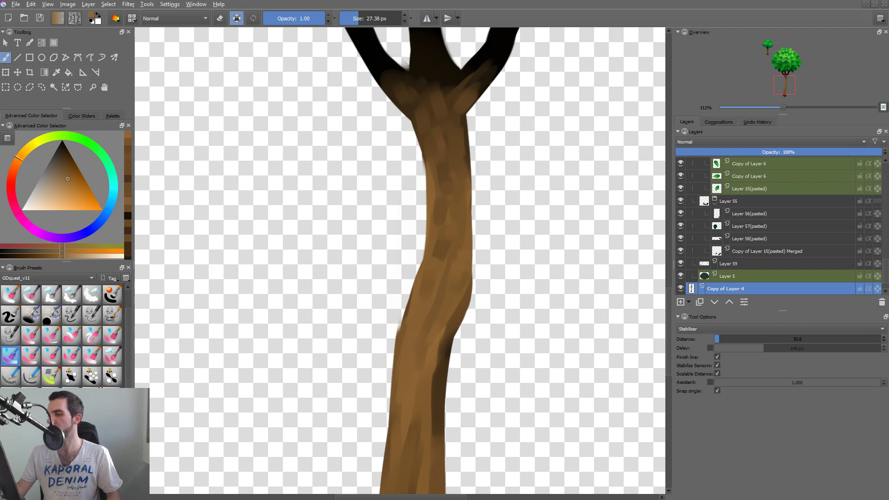
pyautogui.keyDown('ctrl'); pyautogui.click(461, 300); pyautogui.keyUp('ctrl')
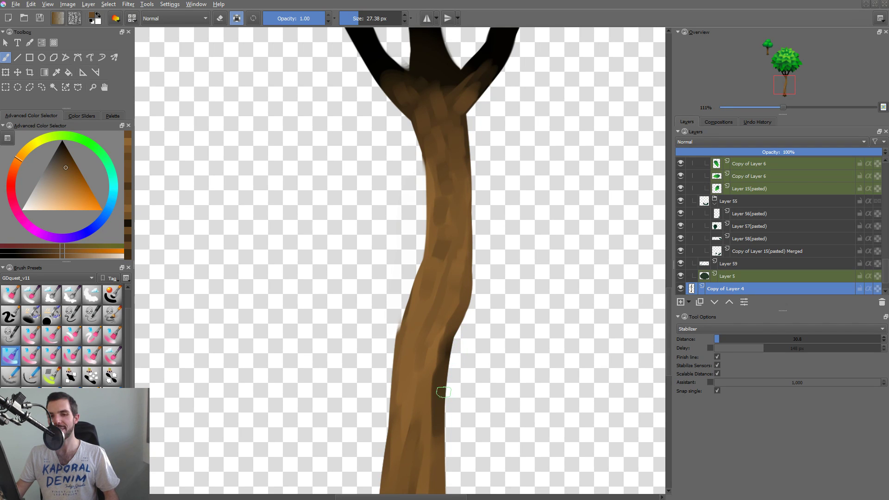
pyautogui.moveTo(439, 431)
pyautogui.mouseDown()
pyautogui.moveTo(447, 368)
pyautogui.moveTo(435, 447)
pyautogui.moveTo(435, 364)
pyautogui.moveTo(439, 440)
pyautogui.mouseUp()
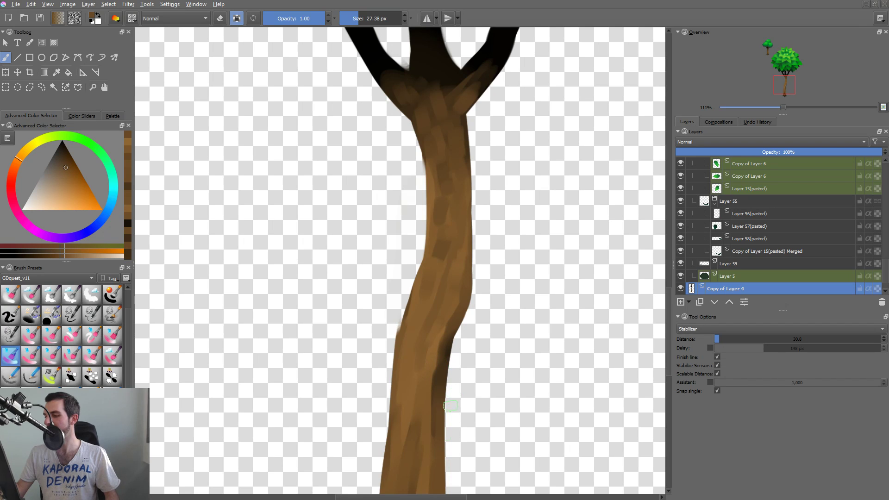
pyautogui.keyDown('ctrl'); pyautogui.click(445, 373); pyautogui.keyUp('ctrl')
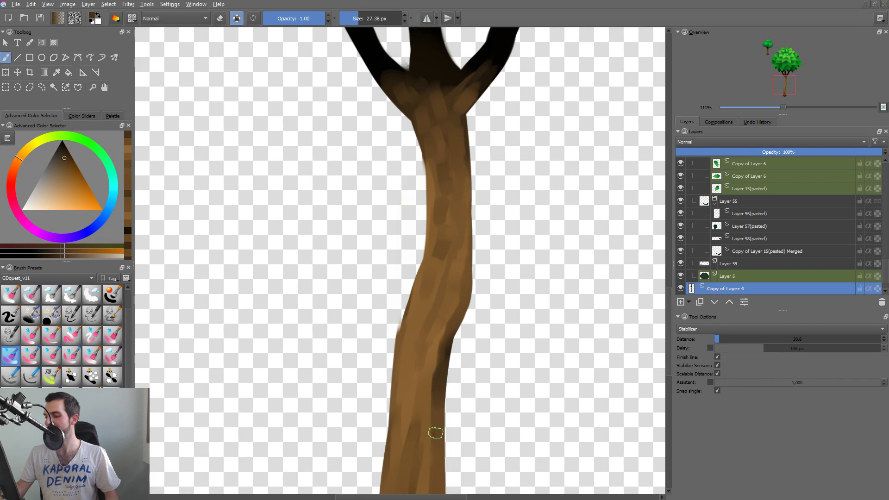
pyautogui.moveTo(434, 448); pyautogui.dragTo(437, 371)
pyautogui.hotkey('ctrl', 'z')
pyautogui.moveTo(452, 402)
pyautogui.mouseDown()
pyautogui.moveTo(450, 315)
pyautogui.moveTo(432, 367)
pyautogui.moveTo(438, 448)
pyautogui.mouseUp()
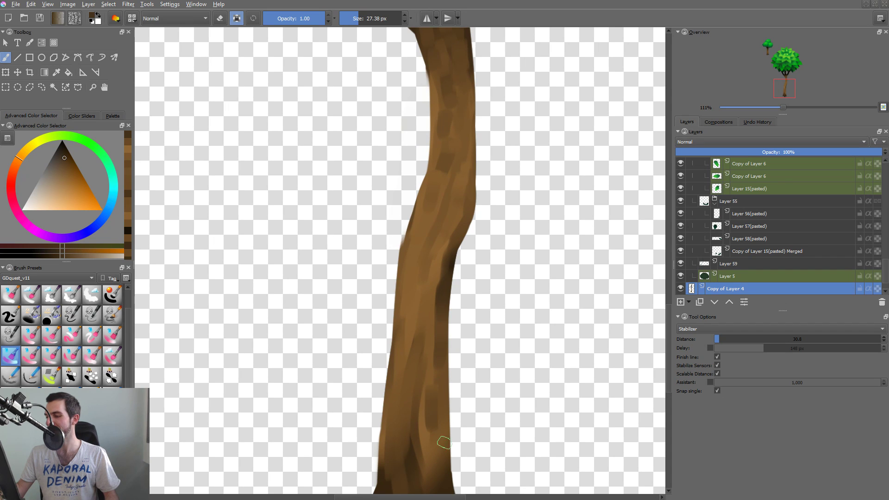
pyautogui.hotkey('ctrl', 'z')
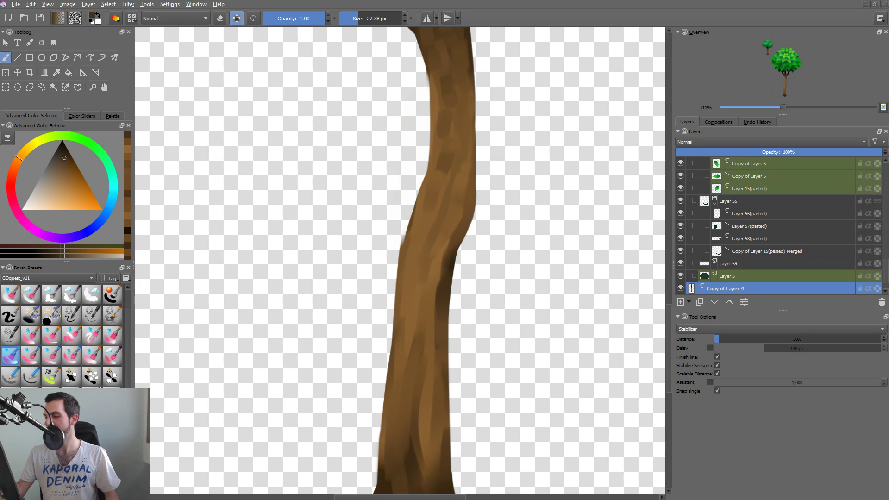
pyautogui.moveTo(438, 471); pyautogui.dragTo(443, 411)
pyautogui.hotkey('ctrl', 'z')
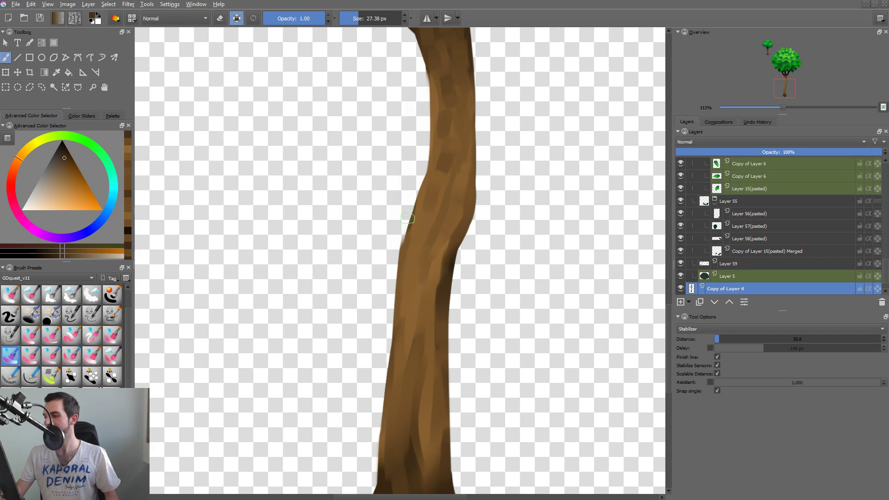
# Sample browns along the trunk and touch up the bark beside the dark shading on the middle bend's right edge.
pyautogui.moveTo(471, 267); pyautogui.dragTo(484, 318)
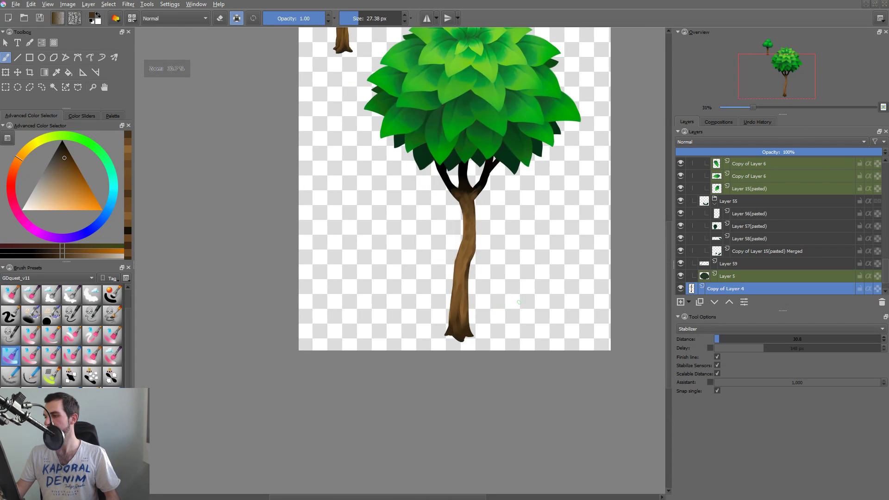
pyautogui.moveTo(480, 270); pyautogui.dragTo(484, 227)
pyautogui.keyDown('ctrl'); pyautogui.click(448, 200); pyautogui.keyUp('ctrl')
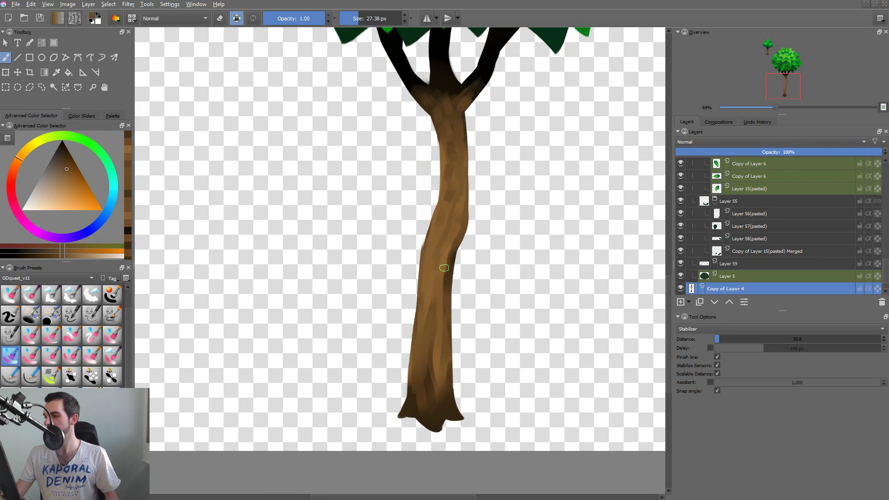
pyautogui.keyDown('ctrl'); pyautogui.click(443, 268); pyautogui.keyUp('ctrl')
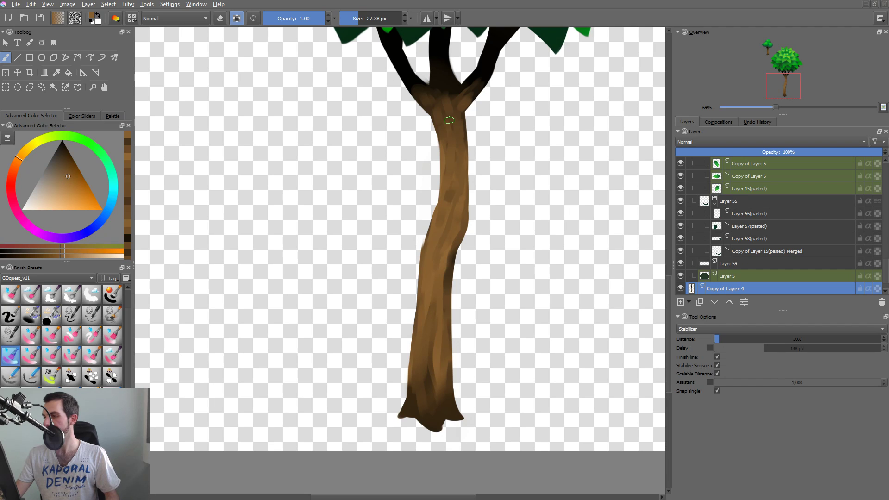
pyautogui.press('2')
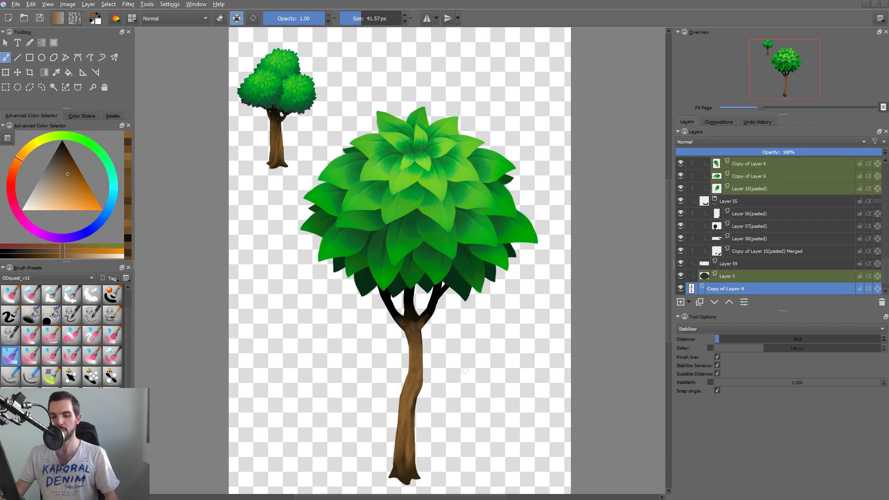
# Set the brush to 59.63 px at 60% opacity and paint soft brown over the upper half of the trunk.
pyautogui.press('o')
pyautogui.press('o')
pyautogui.press('o')
pyautogui.press('o')
pyautogui.moveTo(415, 369)
pyautogui.keyDown('shift'); pyautogui.mouseDown()
pyautogui.moveTo(422, 369)
pyautogui.moveTo(414, 371)
pyautogui.moveTo(412, 334)
pyautogui.mouseUp(); pyautogui.keyUp('shift')
pyautogui.keyDown('ctrl'); pyautogui.click(414, 345); pyautogui.keyUp('ctrl')
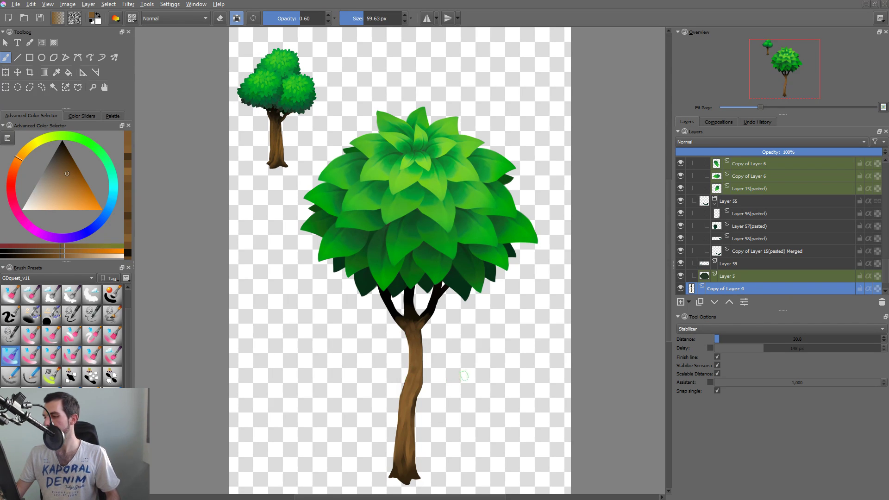
# Compare the trunk before and after repainting by hiding and reshowing the Copy of Layer 4 layer.
pyautogui.moveTo(508, 350); pyautogui.dragTo(515, 319)
pyautogui.click(680, 289)
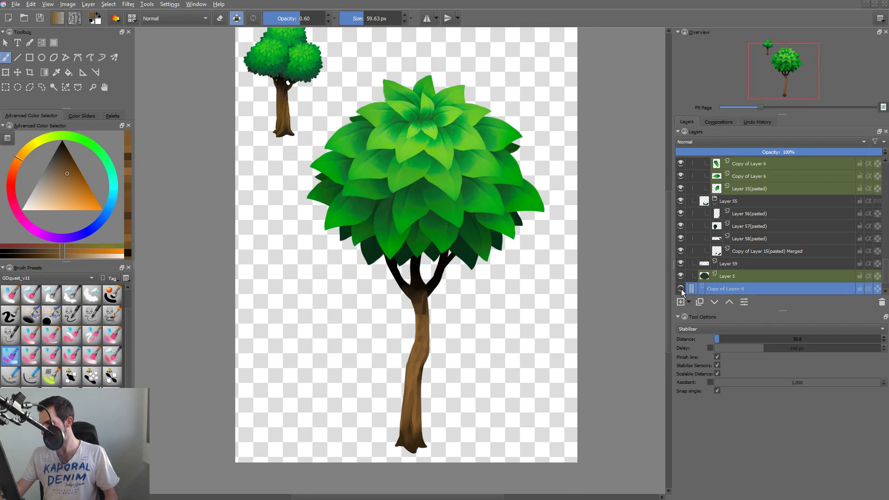
pyautogui.click(680, 288)
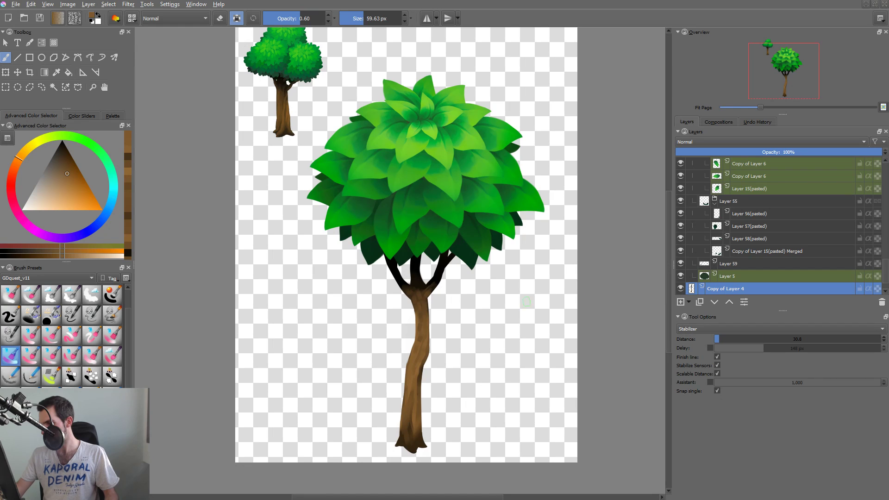
# Sample a dark brown at the fork, reduce the brush to 43.12 px and paint it up the middle branch.
pyautogui.keyDown('ctrl'); pyautogui.click(417, 287); pyautogui.keyUp('ctrl')
pyautogui.press('[')
pyautogui.moveTo(414, 284); pyautogui.dragTo(417, 268)
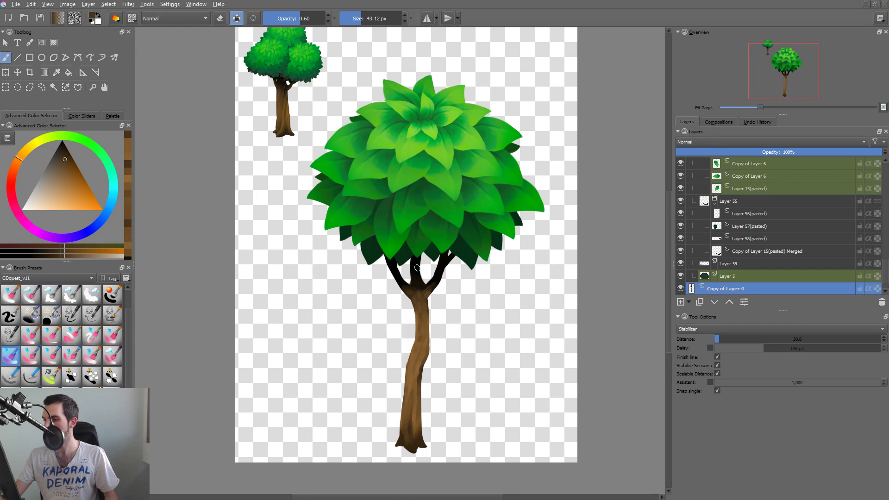
# Raise the brush opacity to 90% and blend sampled browns along the right edge of the trunk's middle bend.
pyautogui.press('o')
pyautogui.press('o')
pyautogui.press('o')
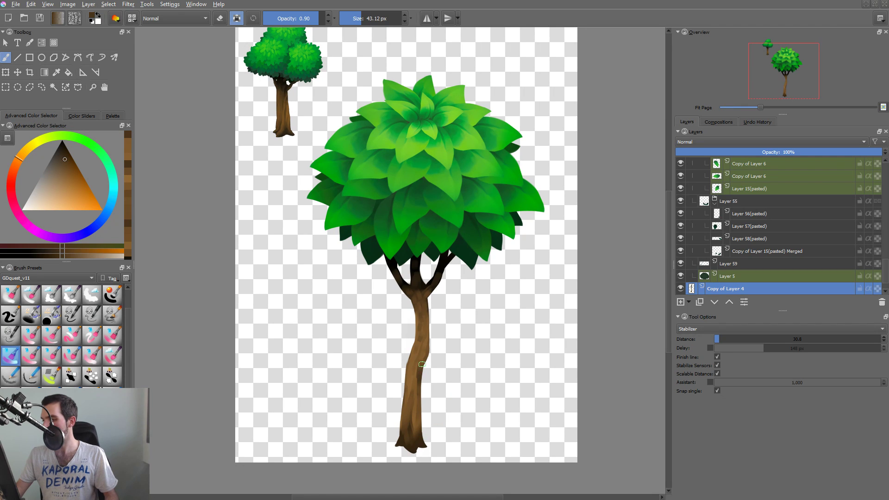
pyautogui.keyDown('ctrl'); pyautogui.click(422, 365); pyautogui.keyUp('ctrl')
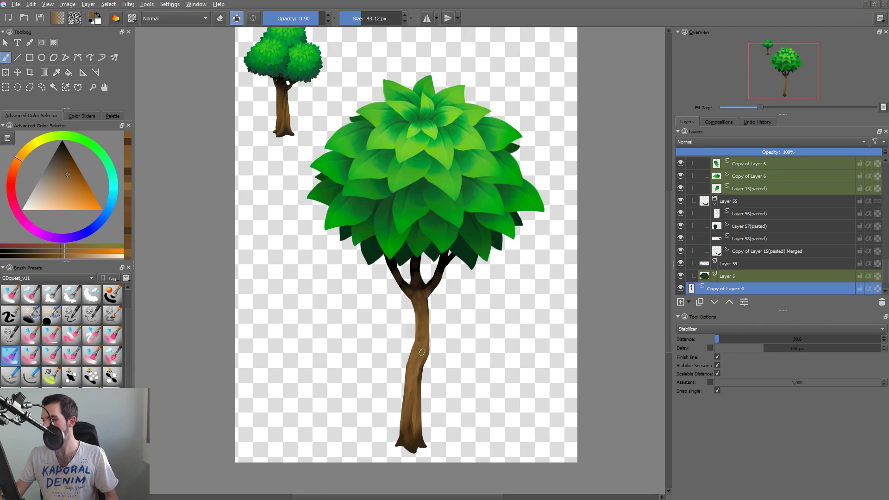
pyautogui.keyDown('ctrl'); pyautogui.click(421, 352); pyautogui.keyUp('ctrl')
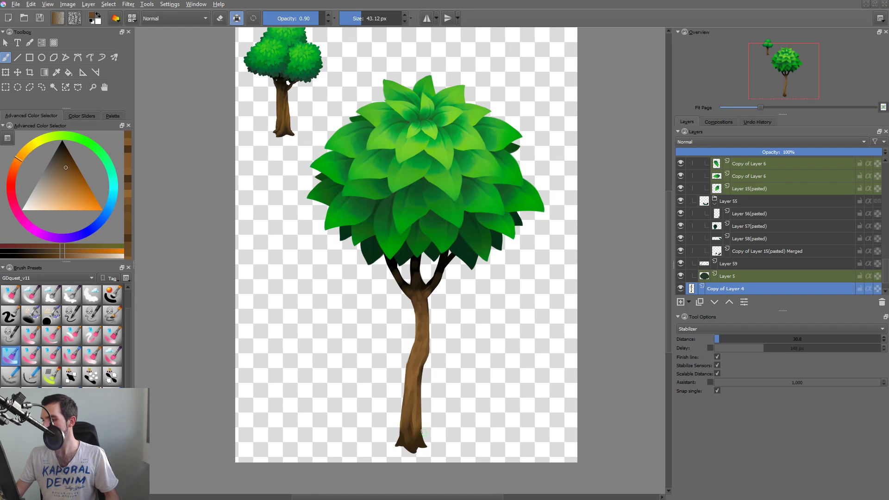
# Paint sampled browns down over the trunk's dark base and across its lower section.
pyautogui.keyDown('ctrl'); pyautogui.click(421, 428); pyautogui.keyUp('ctrl')
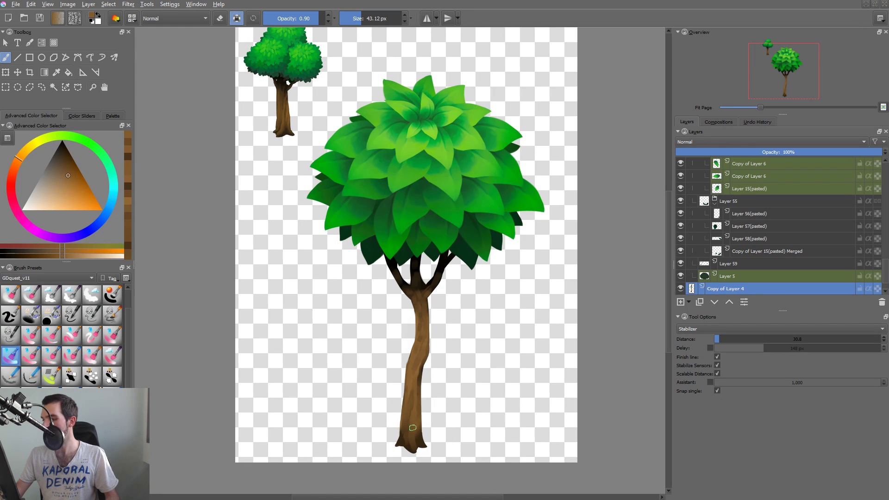
pyautogui.moveTo(412, 428); pyautogui.dragTo(408, 447)
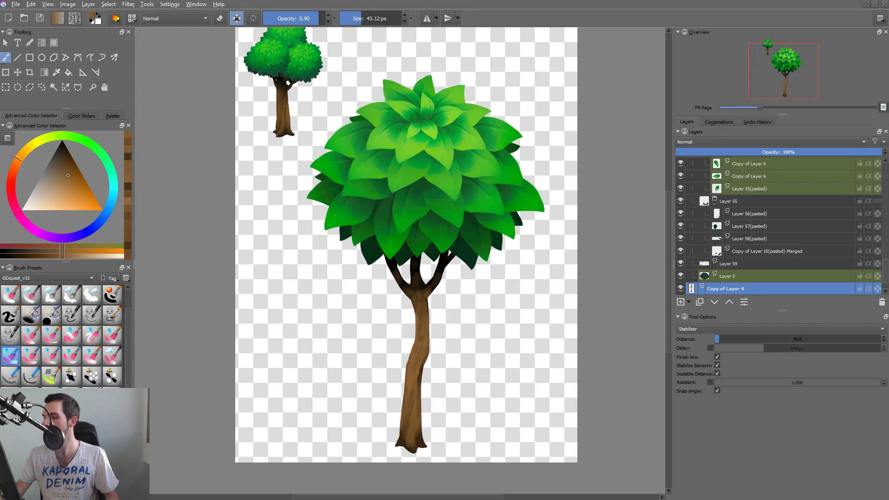
pyautogui.keyDown('ctrl'); pyautogui.click(410, 406); pyautogui.keyUp('ctrl')
pyautogui.keyDown('shift'); pyautogui.moveTo(418, 396); pyautogui.dragTo(409, 397); pyautogui.keyUp('shift')
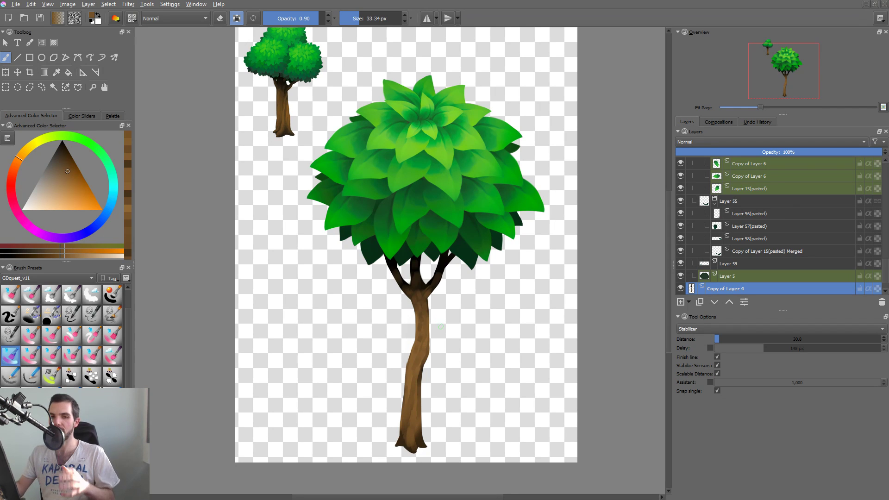
# Add a paint layer above the trunk copy and prepare a bright orange 10.27 px brush at 100% opacity for a guide line.
pyautogui.scroll(5, 414, 420)
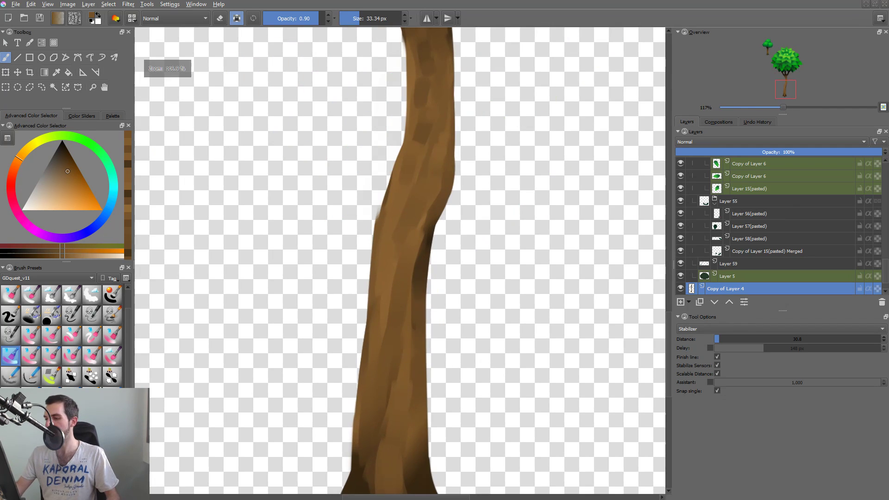
pyautogui.press('Insert')
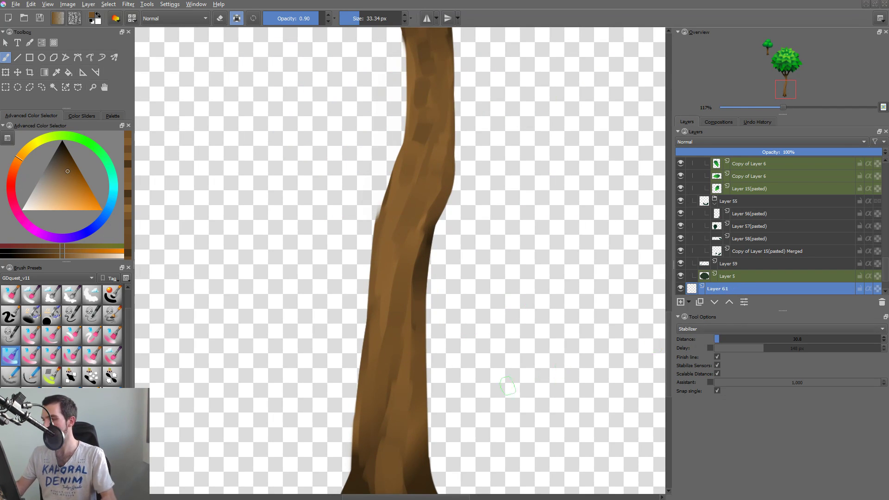
pyautogui.moveTo(83, 196); pyautogui.dragTo(89, 203)
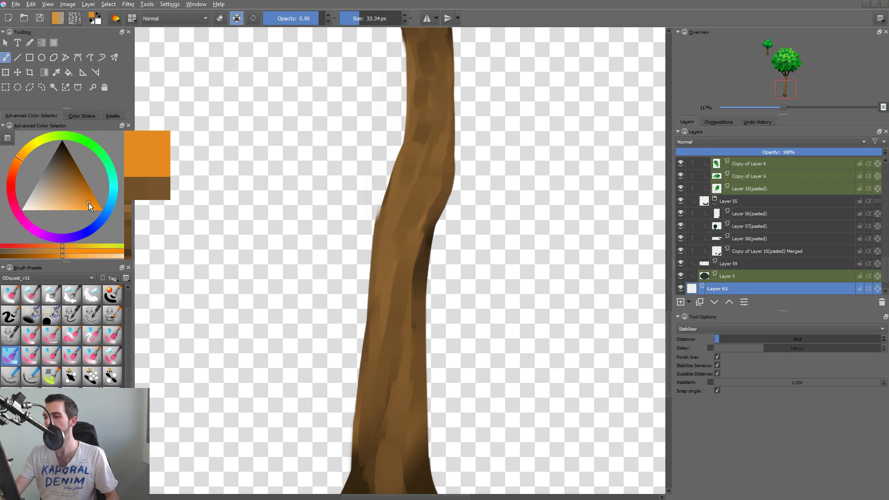
pyautogui.moveTo(372, 382)
pyautogui.mouseDown()
pyautogui.moveTo(362, 389)
pyautogui.moveTo(363, 452)
pyautogui.moveTo(394, 290)
pyautogui.mouseUp()
pyautogui.press('o')
pyautogui.press('a')
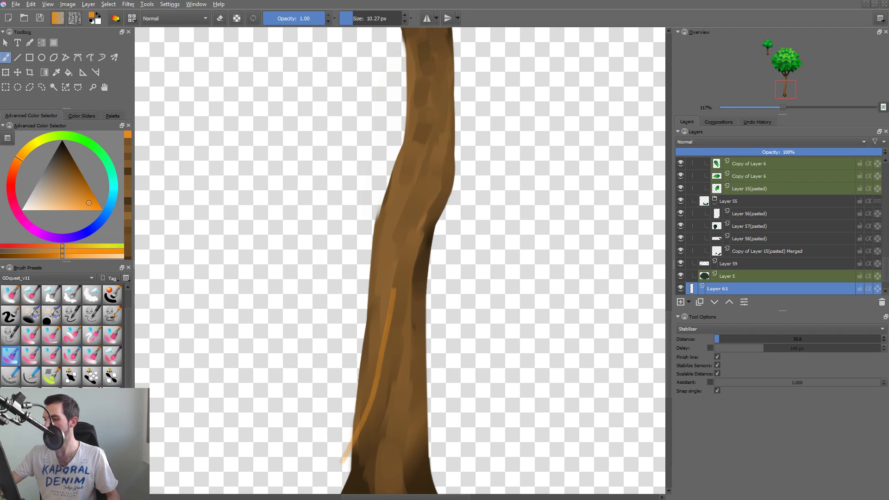
# Redraw the orange guide as an arrow curving from the trunk's lower left edge up to its right edge at the bend.
pyautogui.hotkey('ctrl', 'z')
pyautogui.moveTo(343, 484)
pyautogui.mouseDown()
pyautogui.moveTo(375, 421)
pyautogui.moveTo(392, 300)
pyautogui.moveTo(421, 198)
pyautogui.mouseUp()
pyautogui.hotkey('ctrl', 'z')
pyautogui.moveTo(343, 467)
pyautogui.mouseDown()
pyautogui.moveTo(443, 212)
pyautogui.moveTo(456, 209)
pyautogui.moveTo(442, 250)
pyautogui.mouseUp()
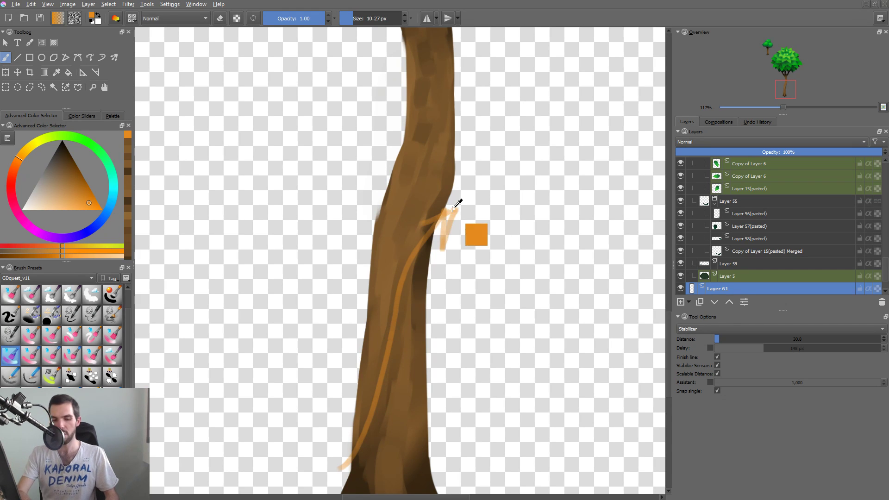
# Strengthen the orange arrow by duplicating its layer and merging the copy down, and hide the merged layer.
pyautogui.hotkey('ctrl', 'j')
pyautogui.hotkey('ctrl', 'e')
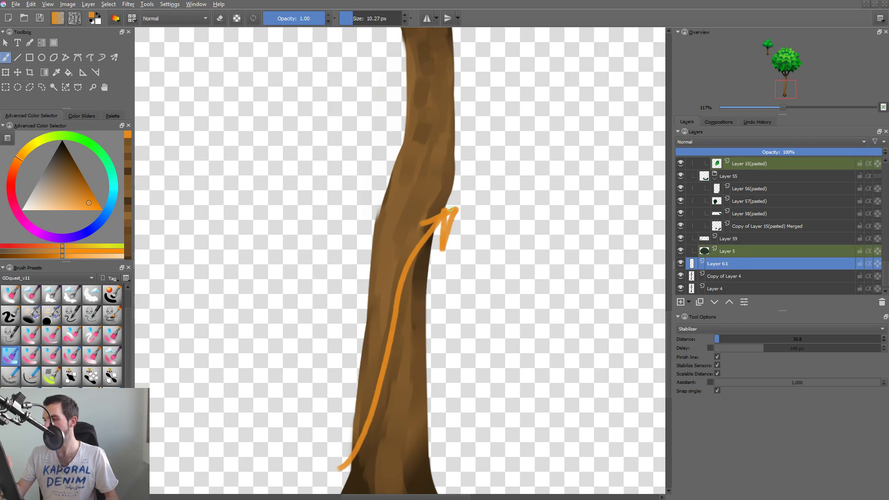
pyautogui.click(680, 263)
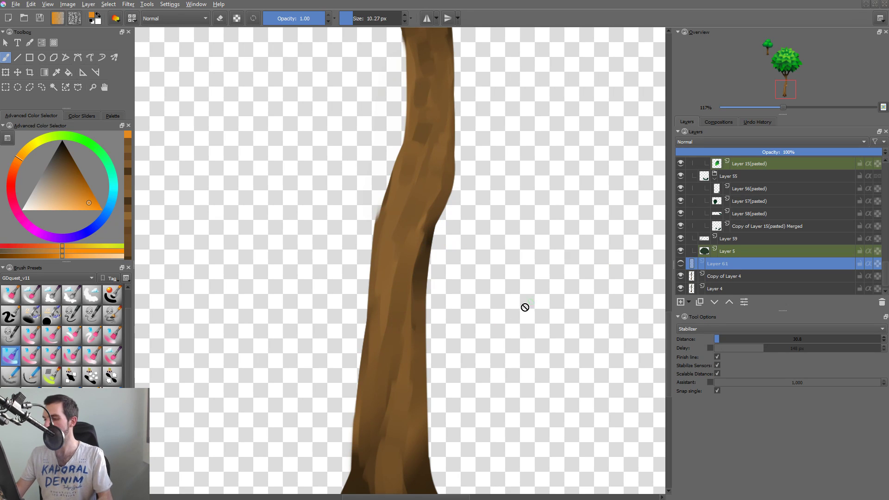
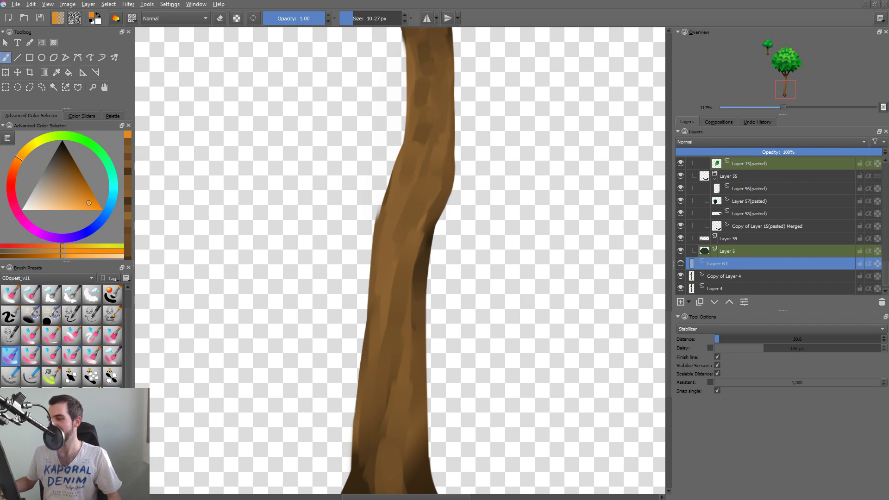
# On Copy of Layer 4, soften the dark shadow edge at the trunk's bend with a brown 29.55 px brush.
pyautogui.press('pagedown')
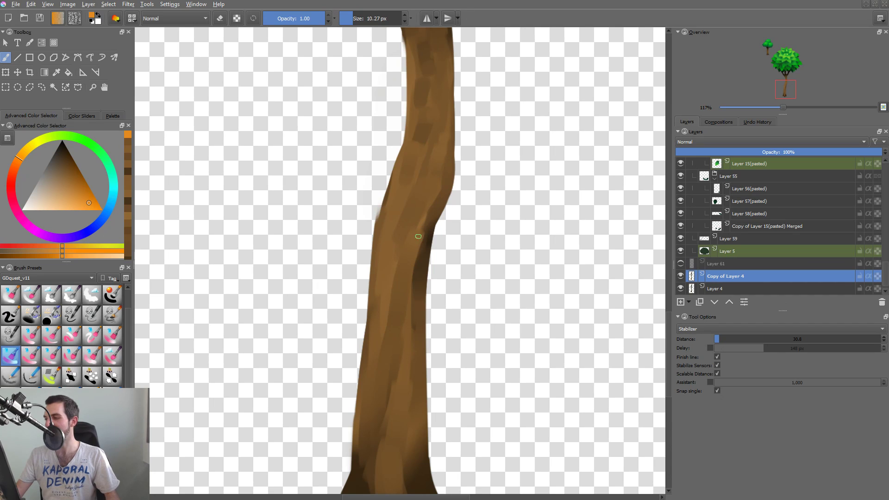
pyautogui.keyDown('ctrl'); pyautogui.click(413, 249); pyautogui.keyUp('ctrl')
pyautogui.moveTo(415, 292); pyautogui.dragTo(430, 222)
pyautogui.hotkey('ctrl', 'z')
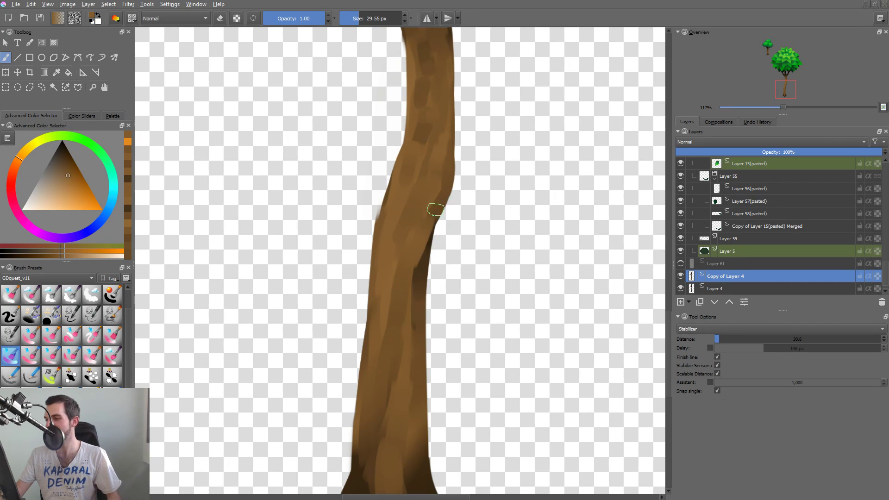
pyautogui.hotkey('ctrl', 'z')
pyautogui.moveTo(410, 268)
pyautogui.mouseDown()
pyautogui.moveTo(427, 224)
pyautogui.moveTo(418, 281)
pyautogui.mouseUp()
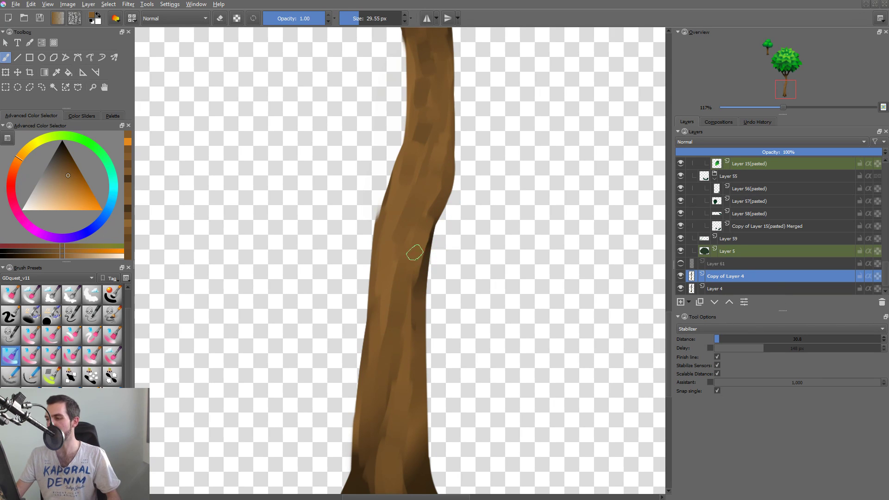
pyautogui.moveTo(452, 284); pyautogui.dragTo(439, 322)
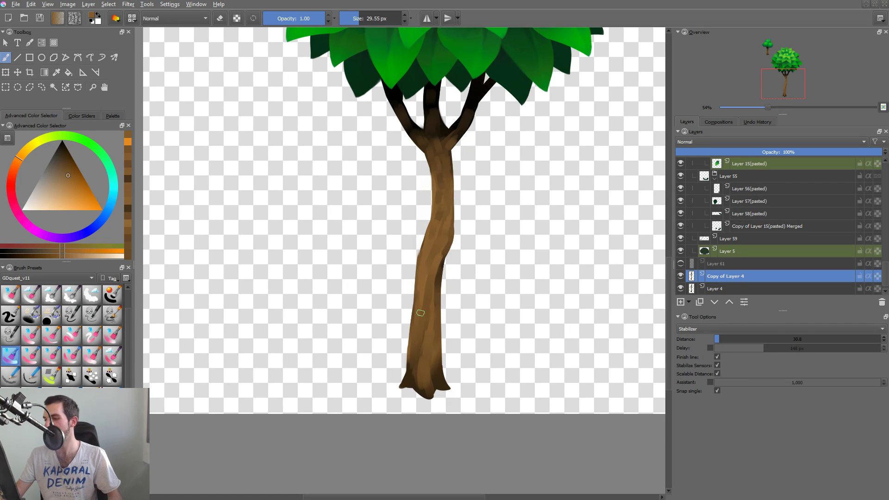
# Turn on preserve alpha and blend the shading around the trunk's bend using brown tones sampled from the trunk.
pyautogui.keyDown('ctrl'); pyautogui.click(425, 335); pyautogui.keyUp('ctrl')
pyautogui.press('/')
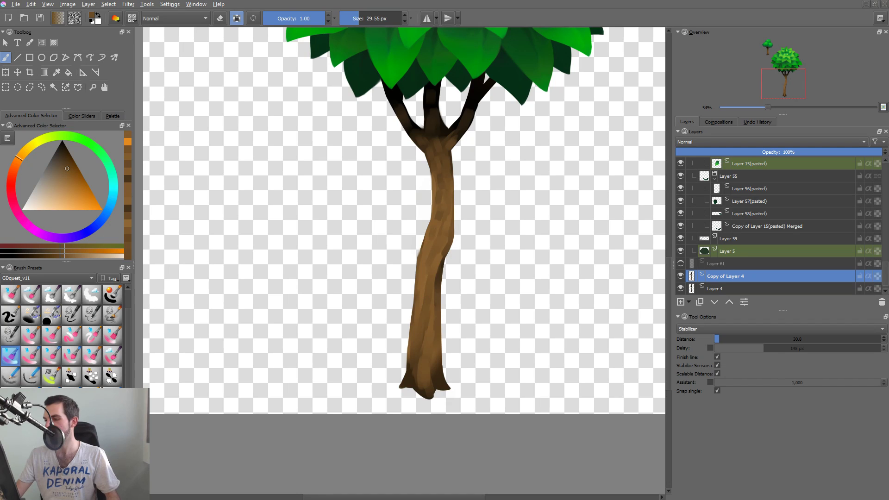
pyautogui.moveTo(447, 199); pyautogui.dragTo(423, 251)
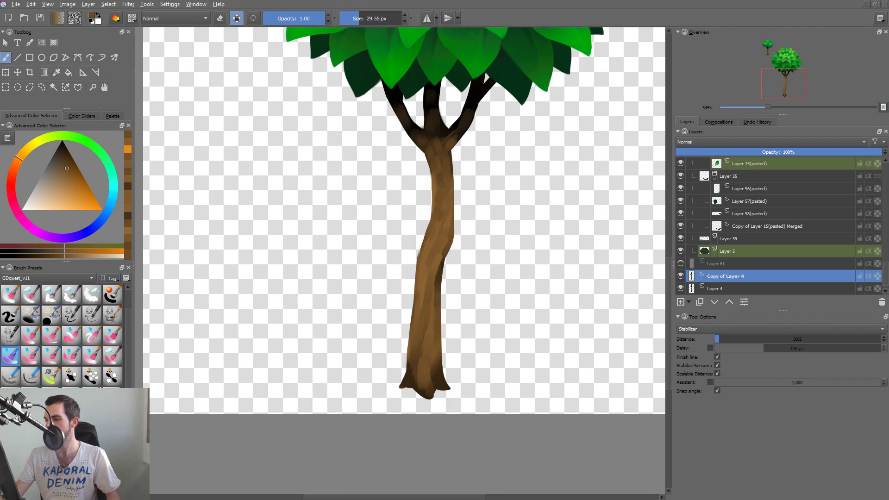
pyautogui.keyDown('ctrl'); pyautogui.click(442, 227); pyautogui.keyUp('ctrl')
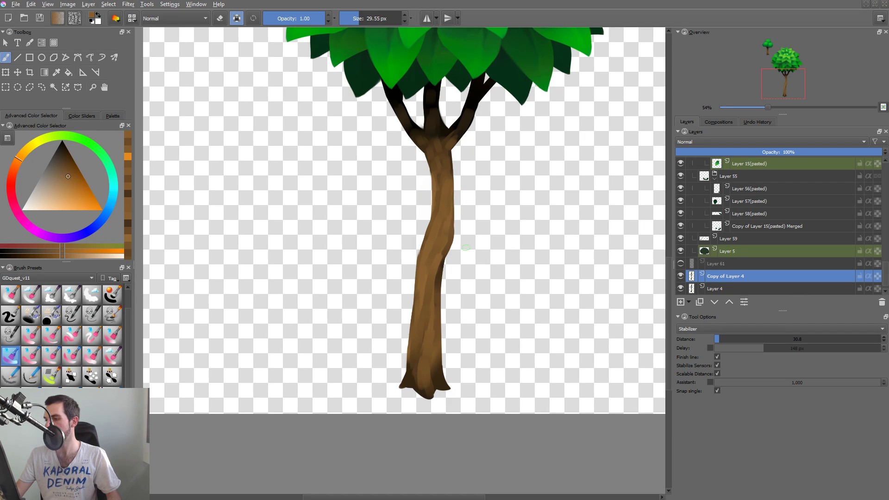
pyautogui.moveTo(510, 249)
pyautogui.mouseDown()
pyautogui.moveTo(497, 328)
pyautogui.moveTo(511, 240)
pyautogui.mouseUp()
pyautogui.keyDown('ctrl'); pyautogui.click(489, 227); pyautogui.keyUp('ctrl')
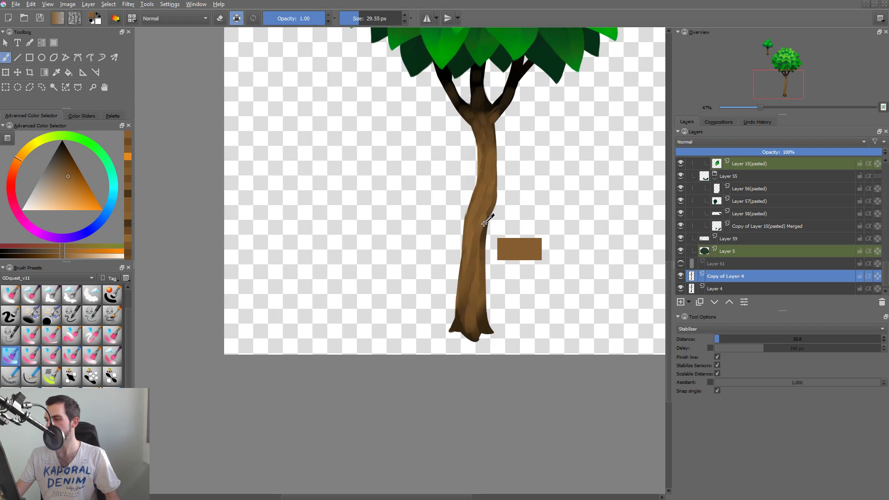
pyautogui.keyDown('ctrl'); pyautogui.click(485, 251); pyautogui.keyUp('ctrl')
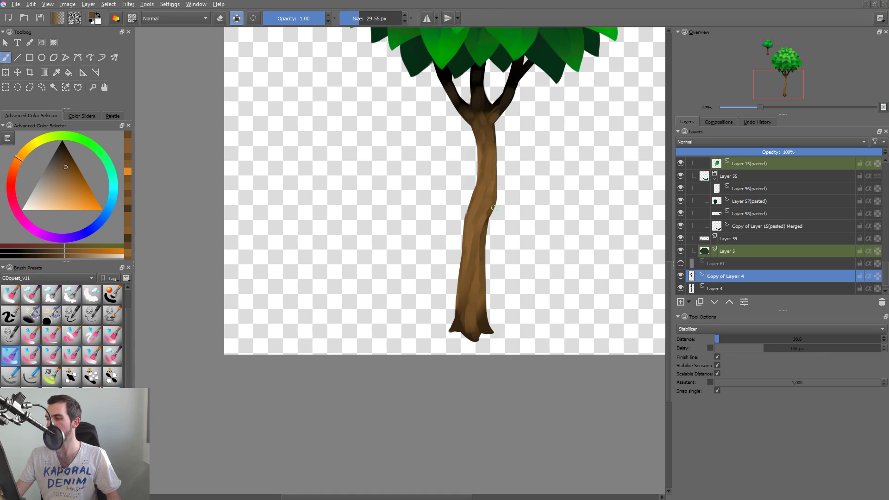
pyautogui.moveTo(494, 208); pyautogui.dragTo(484, 239)
pyautogui.keyDown('ctrl'); pyautogui.click(487, 221); pyautogui.keyUp('ctrl')
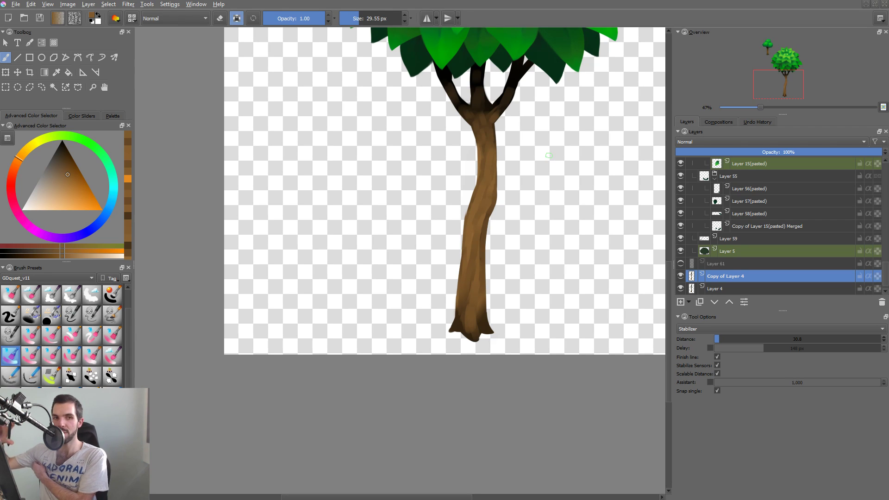
# Collapse the Layer 8 foliage group, check it by switching its visibility off and on, and save the document.
pyautogui.moveTo(442, 289); pyautogui.dragTo(342, 365)
pyautogui.moveTo(468, 214); pyautogui.dragTo(452, 249)
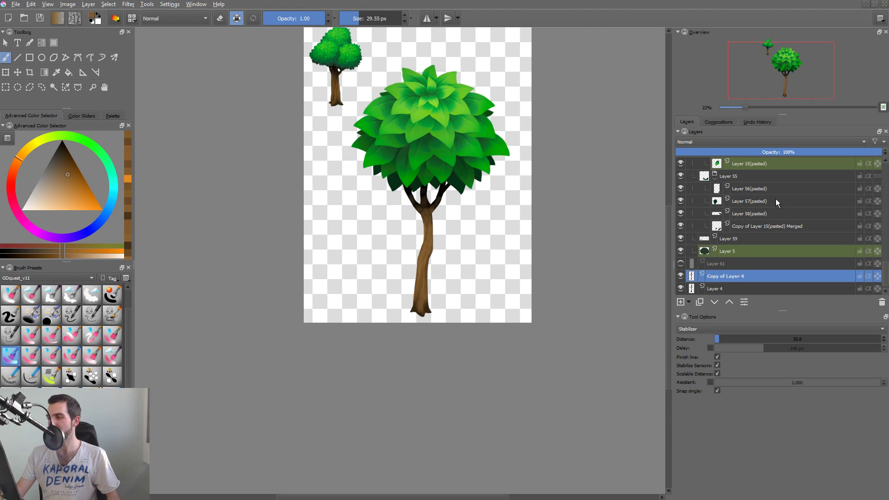
pyautogui.scroll(10, 884, 171)
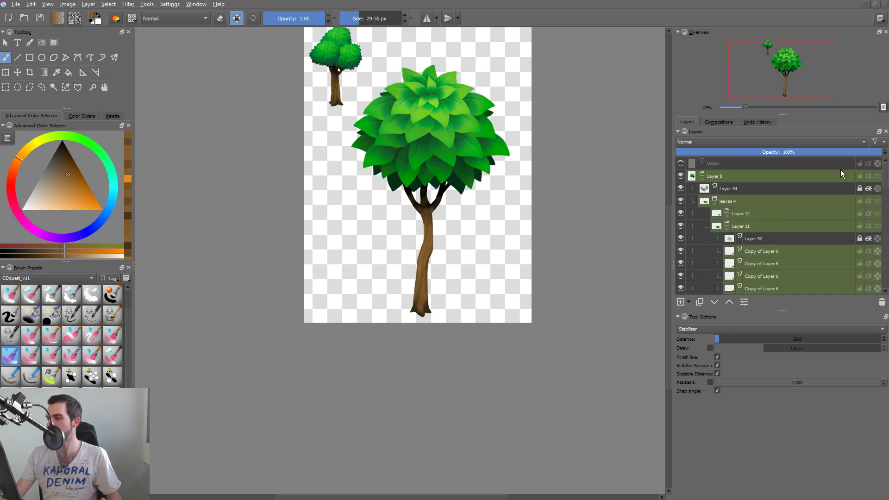
pyautogui.click(702, 178)
pyautogui.click(681, 176)
pyautogui.click(680, 176)
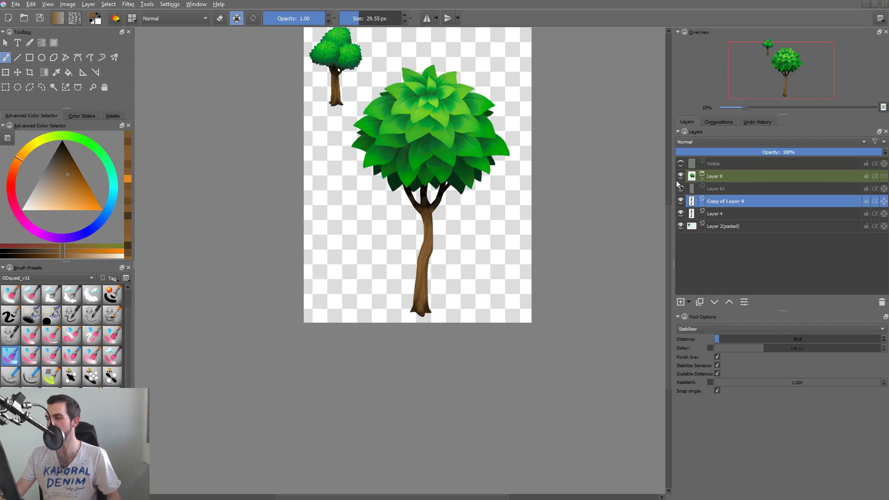
pyautogui.hotkey('ctrl', 's')
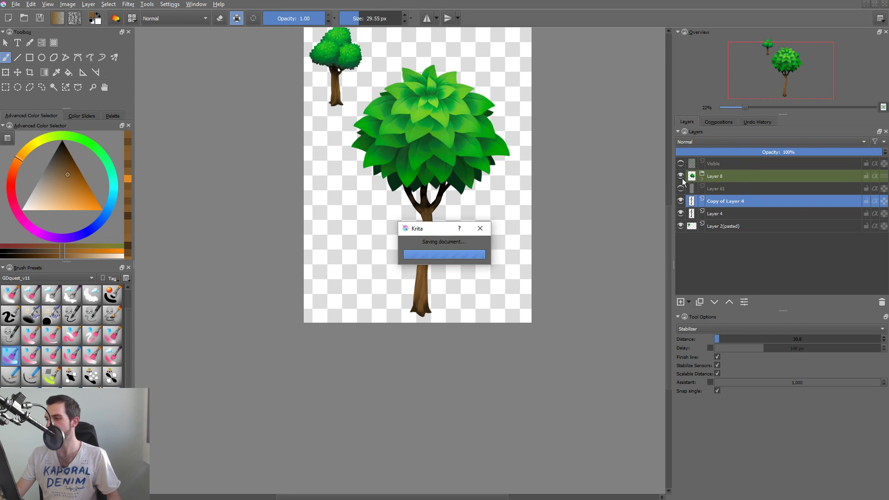
# Isolate Copy of Layer 4 and darken all the upper branches in near-black with a 132.55 px brush.
pyautogui.moveTo(451, 161)
pyautogui.mouseDown()
pyautogui.moveTo(421, 182)
pyautogui.moveTo(442, 193)
pyautogui.mouseUp()
pyautogui.press('i')
pyautogui.keyDown('ctrl'); pyautogui.click(396, 193); pyautogui.keyUp('ctrl')
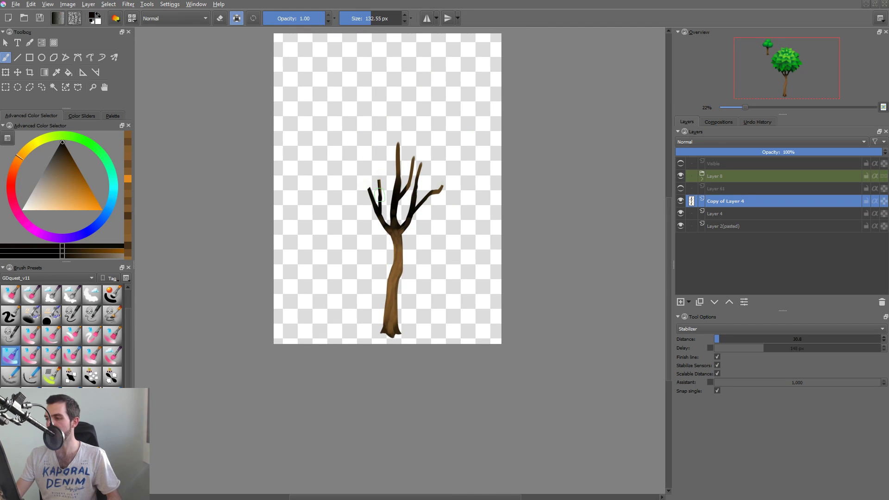
pyautogui.moveTo(379, 196); pyautogui.dragTo(374, 209)
pyautogui.moveTo(400, 159)
pyautogui.mouseDown()
pyautogui.moveTo(409, 180)
pyautogui.moveTo(420, 167)
pyautogui.moveTo(443, 188)
pyautogui.mouseUp()
pyautogui.moveTo(396, 160); pyautogui.dragTo(398, 181)
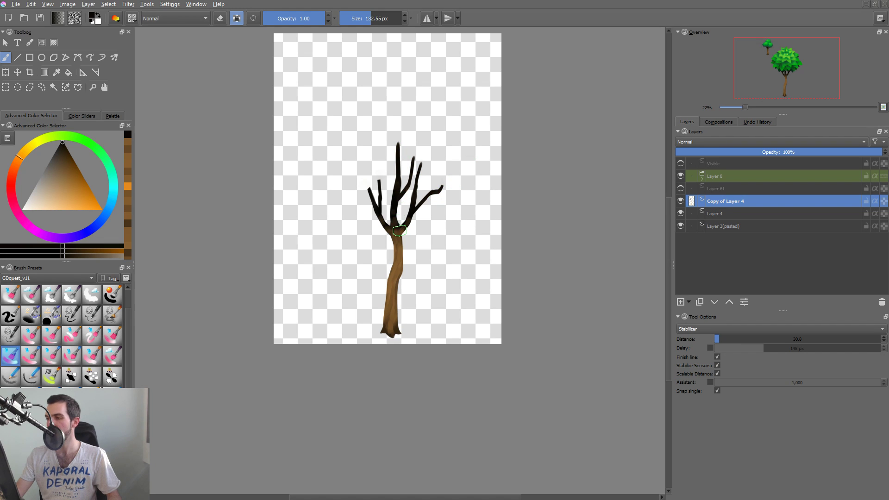
# Compare the branches with and without the darkening strokes by undoing and redoing them, and leave layer isolation.
pyautogui.hotkey('ctrl', 'z')
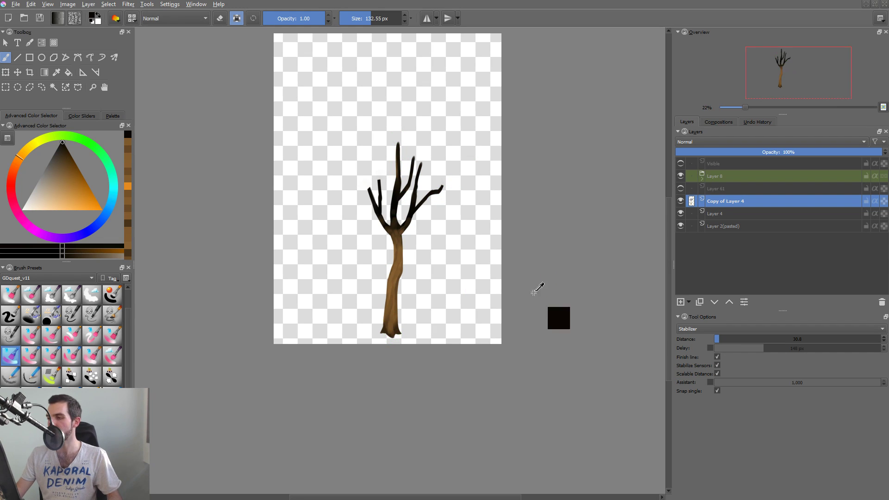
pyautogui.hotkey('ctrl', 'z')
pyautogui.hotkey('ctrl', 'z')
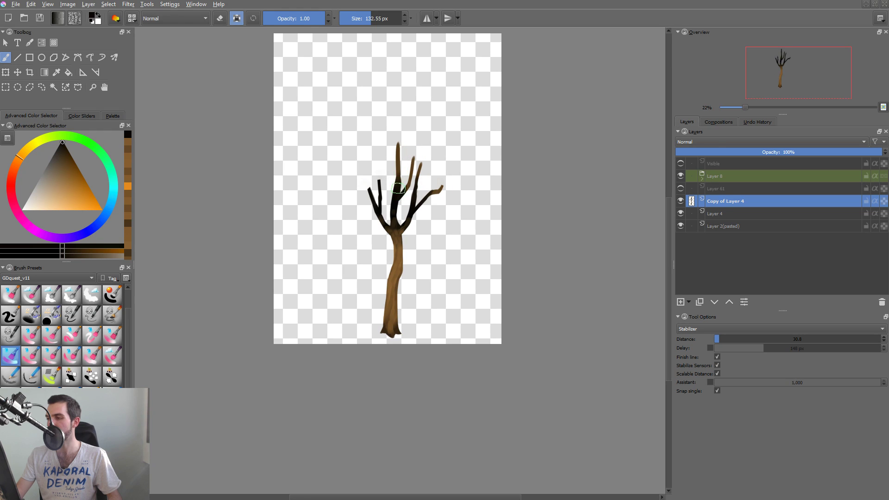
pyautogui.hotkey('ctrl', 'shift', 'z')
pyautogui.hotkey('ctrl', 'shift', 'z')
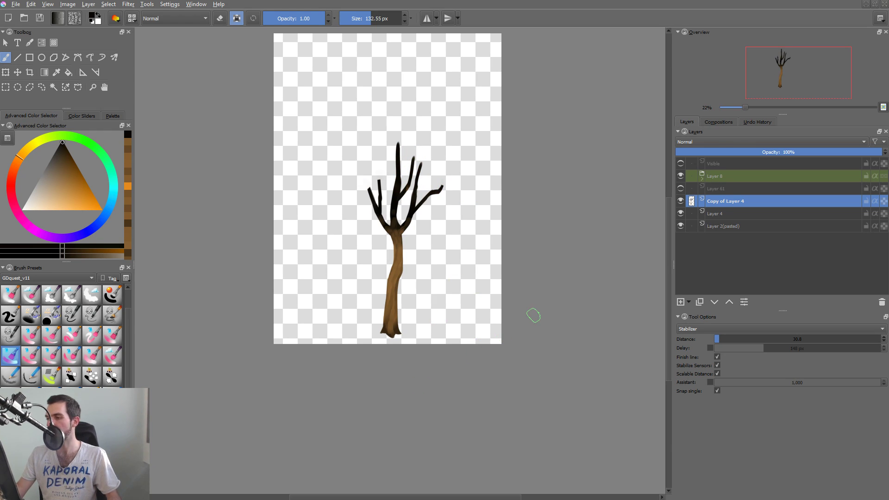
pyautogui.press('i')
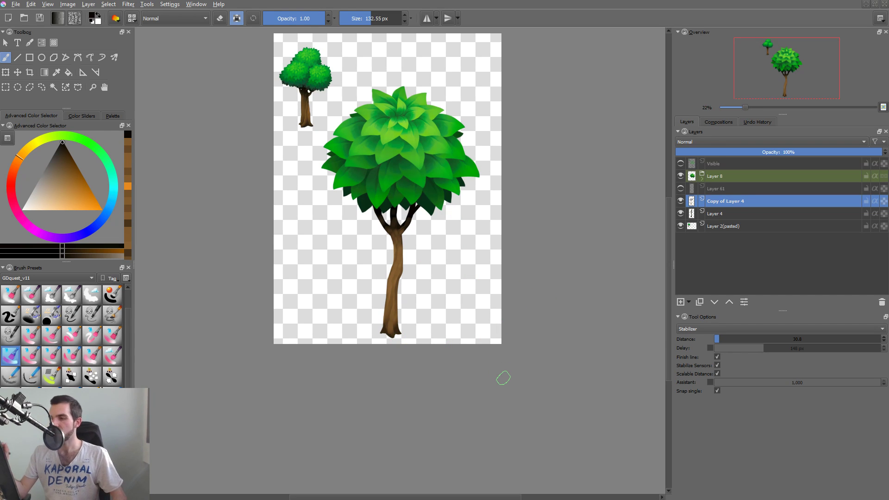
# Create a clone layer of the Layer 8 foliage group.
pyautogui.click(738, 179)
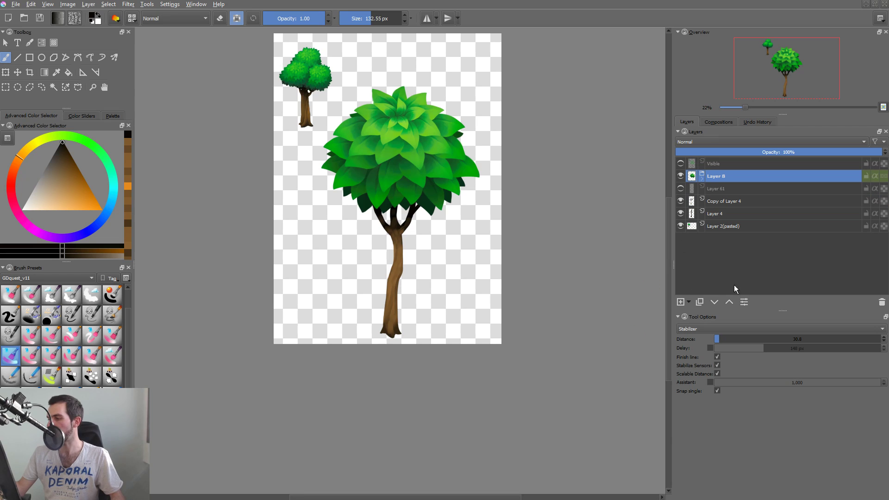
pyautogui.click(688, 302)
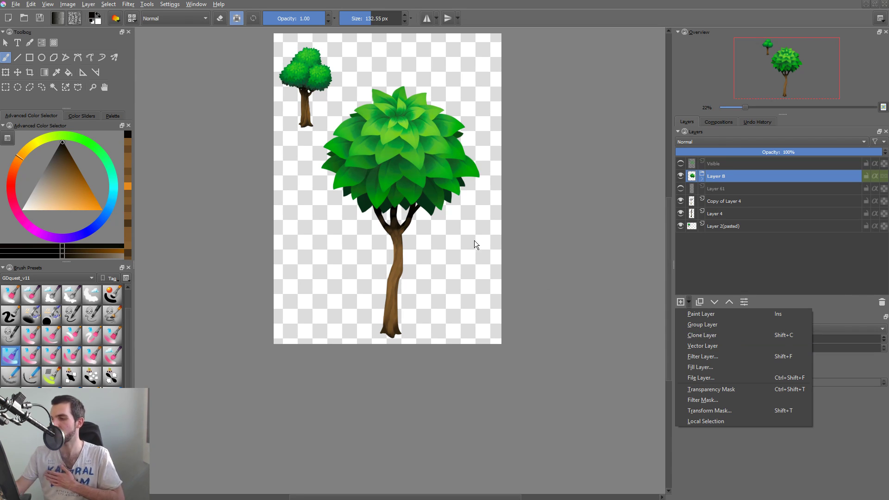
pyautogui.click(725, 334)
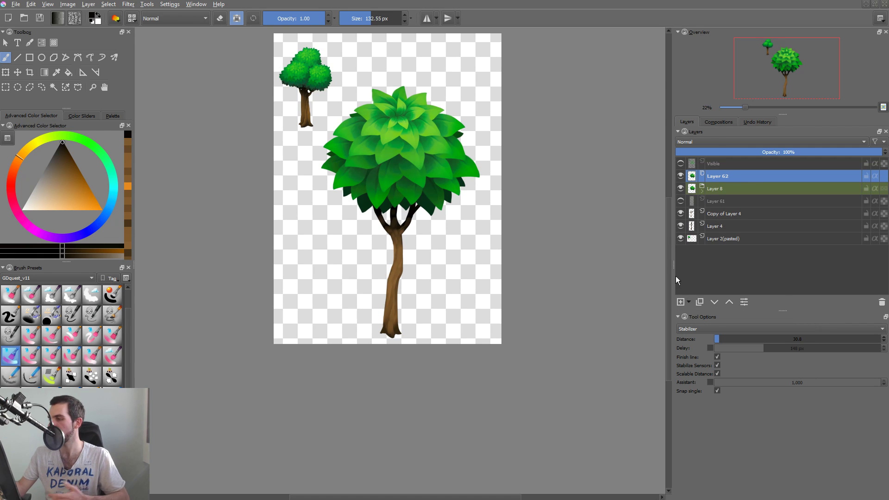
pyautogui.hotkey('ctrl', 'z')
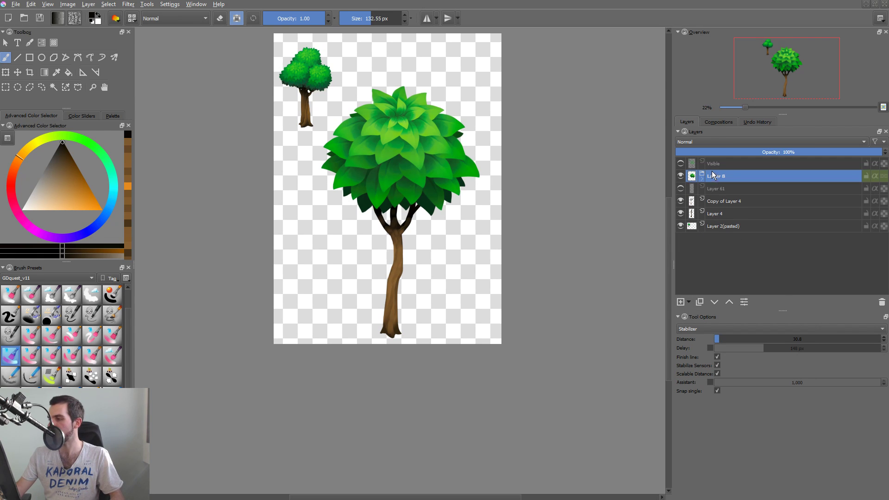
pyautogui.click(689, 303)
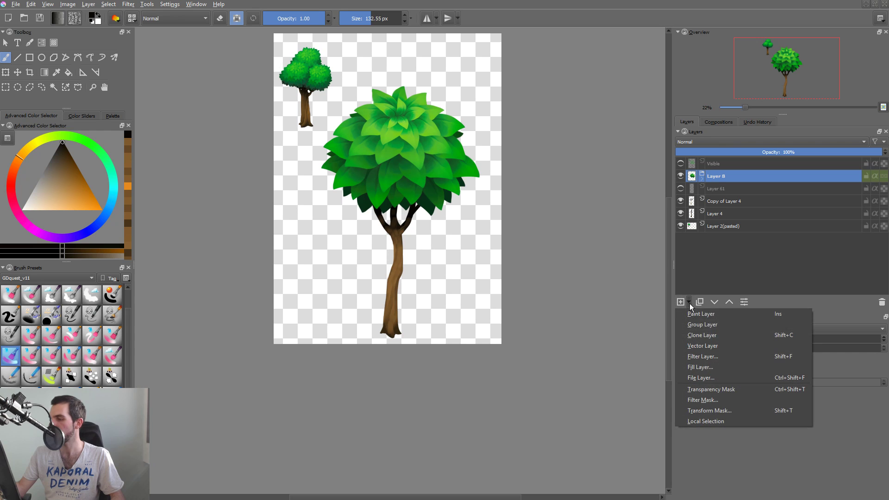
pyautogui.click(715, 336)
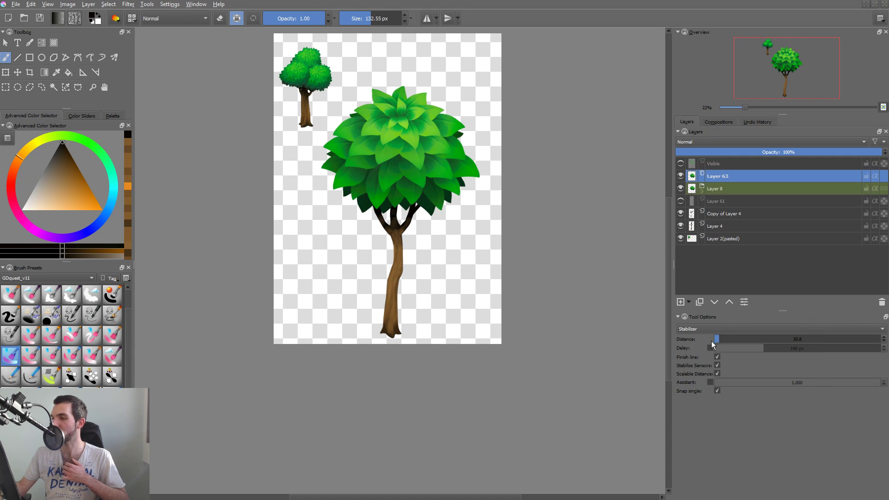
# Move the cloned foliage to x 72 px, y 1449 px, below and to the left of the original crown.
pyautogui.press('t')
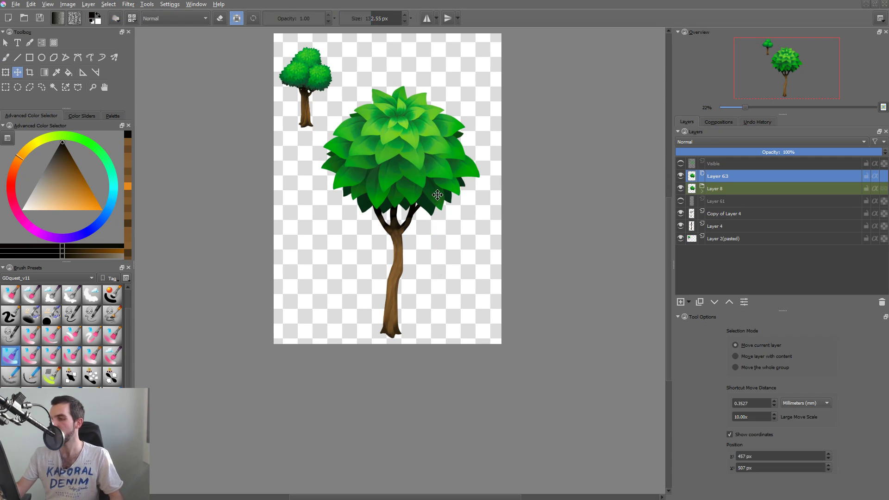
pyautogui.moveTo(435, 194)
pyautogui.mouseDown()
pyautogui.moveTo(449, 258)
pyautogui.moveTo(491, 236)
pyautogui.moveTo(428, 223)
pyautogui.mouseUp()
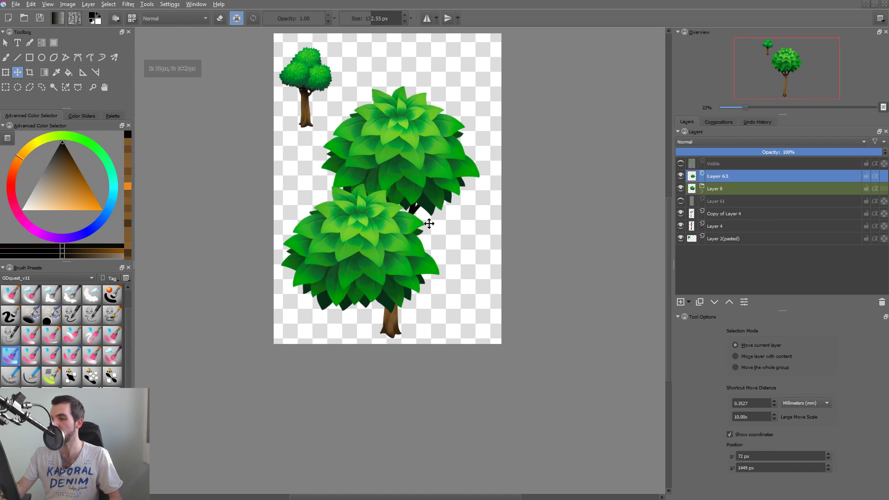
pyautogui.moveTo(455, 192); pyautogui.dragTo(448, 206)
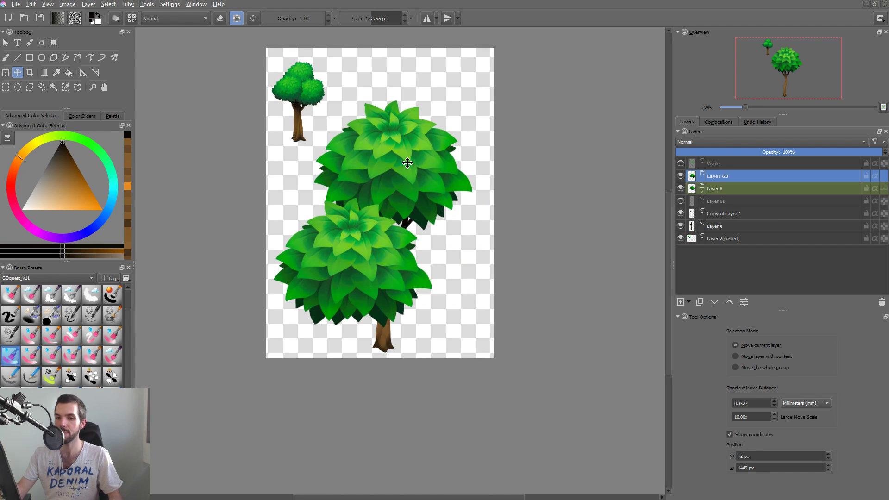
# Activate a leaf's Copy of Layer 6 from the canvas and paint a near-black test stroke on the original crown.
pyautogui.press('r')
pyautogui.press('b')
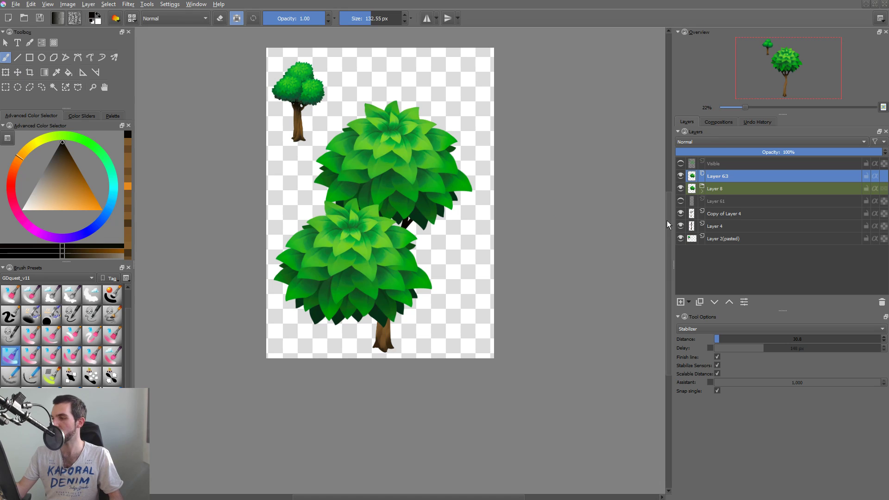
pyautogui.press('r')
pyautogui.click(412, 150)
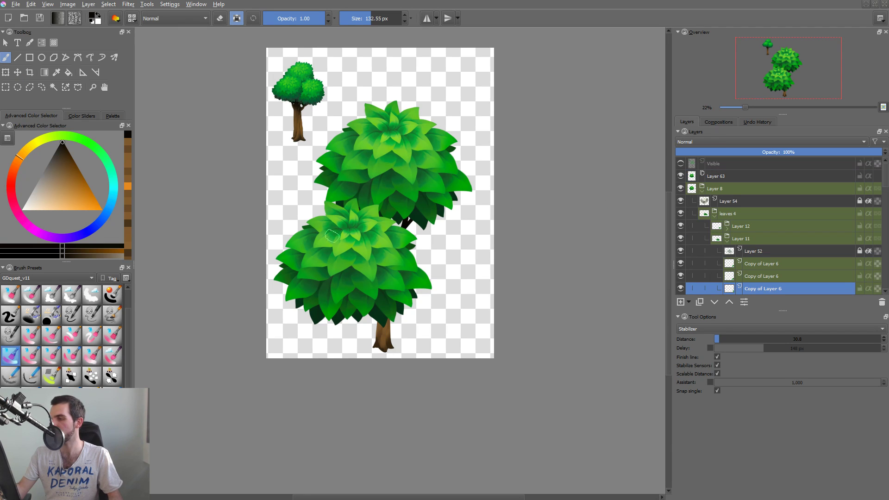
pyautogui.moveTo(400, 157); pyautogui.dragTo(406, 155)
pyautogui.hotkey('ctrl', 'z')
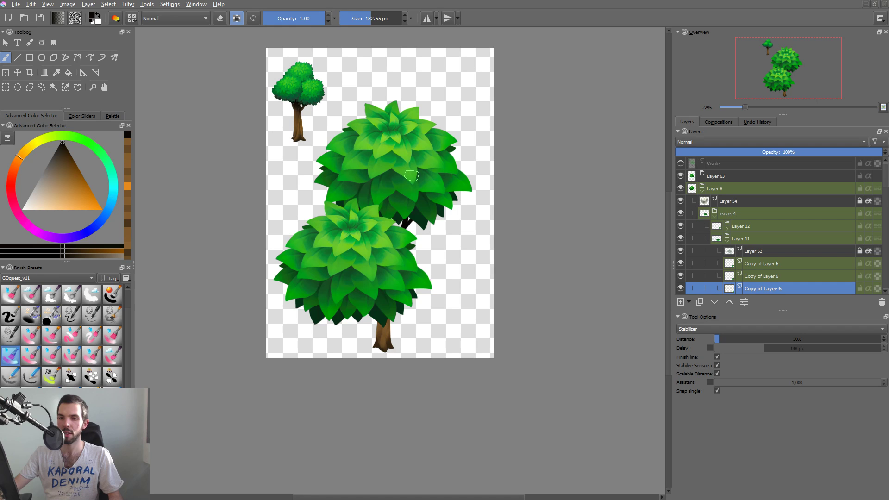
pyautogui.moveTo(412, 163)
pyautogui.mouseDown()
pyautogui.moveTo(405, 138)
pyautogui.moveTo(402, 146)
pyautogui.mouseUp()
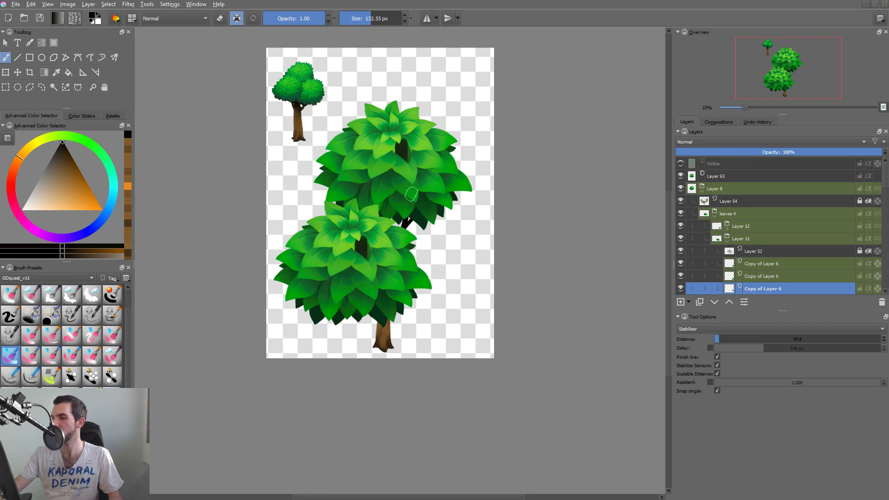
# Paint over the dark test spot on the original crown again and undo the last two strokes.
pyautogui.scroll(2, 412, 160)
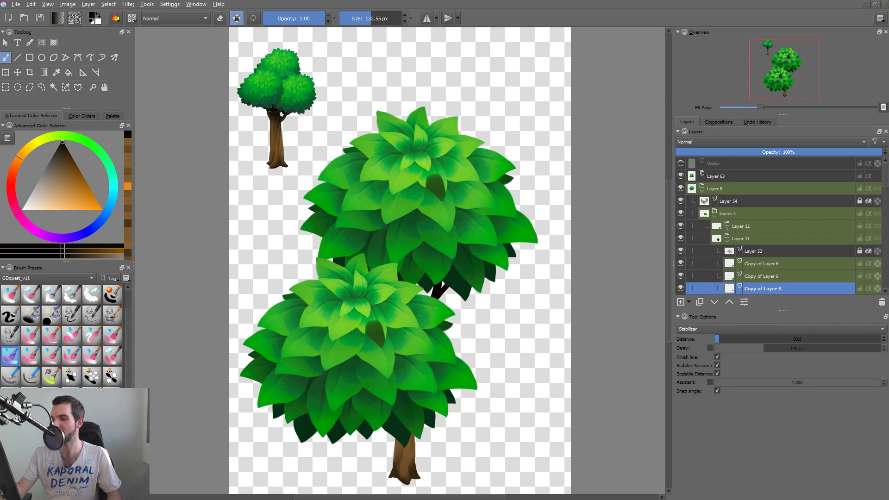
pyautogui.moveTo(436, 189)
pyautogui.mouseDown()
pyautogui.moveTo(440, 177)
pyautogui.moveTo(431, 180)
pyautogui.moveTo(439, 199)
pyautogui.mouseUp()
pyautogui.hotkey('ctrl', 'z')
pyautogui.hotkey('ctrl', 'z')
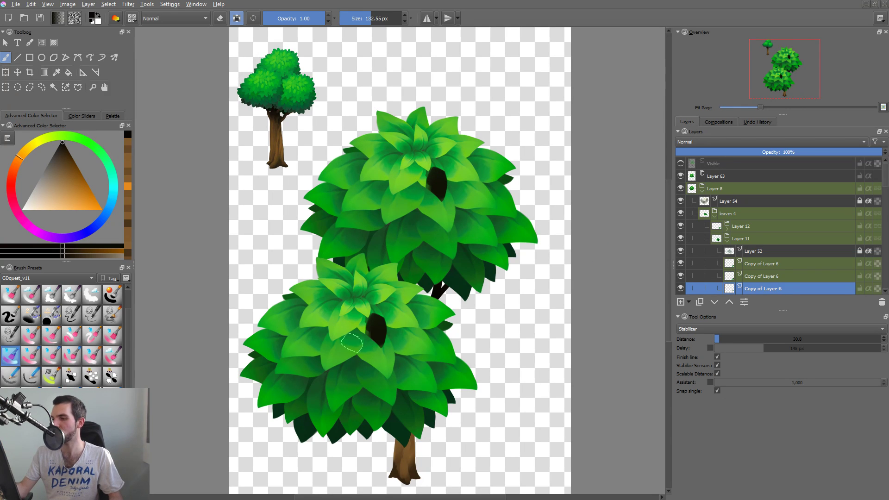
# Undo the remaining dark test spot on the crown and collapse the Layer 8 group.
pyautogui.hotkey('ctrl', 'z')
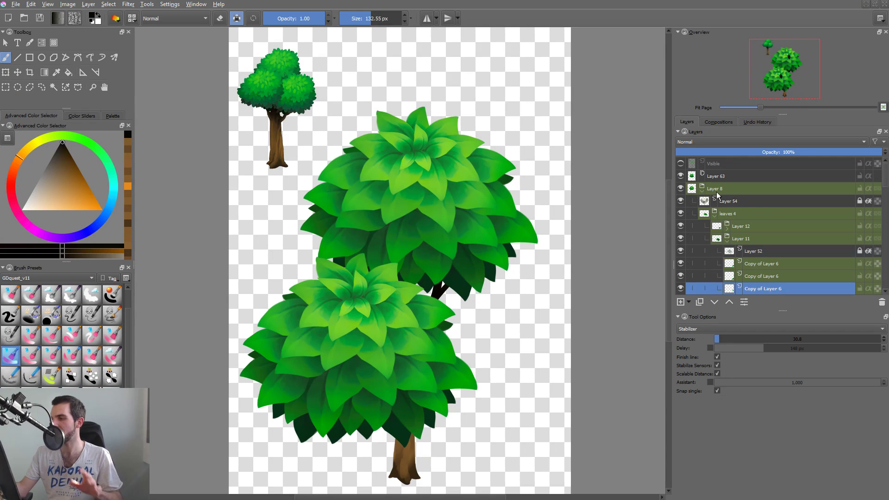
pyautogui.click(702, 191)
pyautogui.click(680, 176)
pyautogui.click(680, 176)
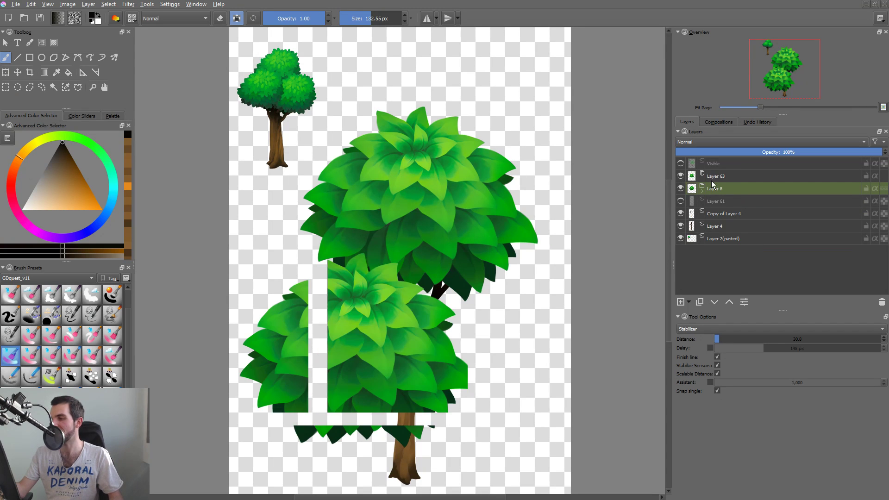
# Add a transform mask to the Layer 63 foliage clone and move it to x 1419 px, y 1258 px, overlapping the original crown.
pyautogui.click(697, 177)
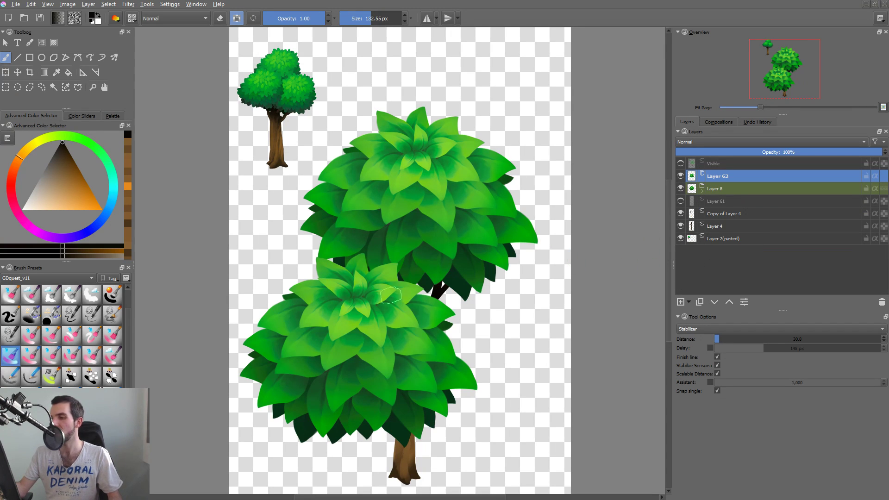
pyautogui.hotkey('ctrl', 'shift', 't')
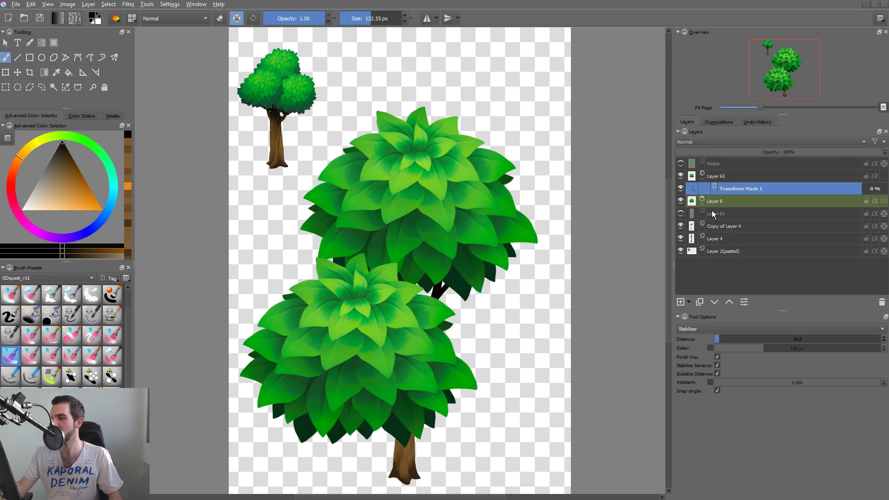
pyautogui.hotkey('ctrl', 't')
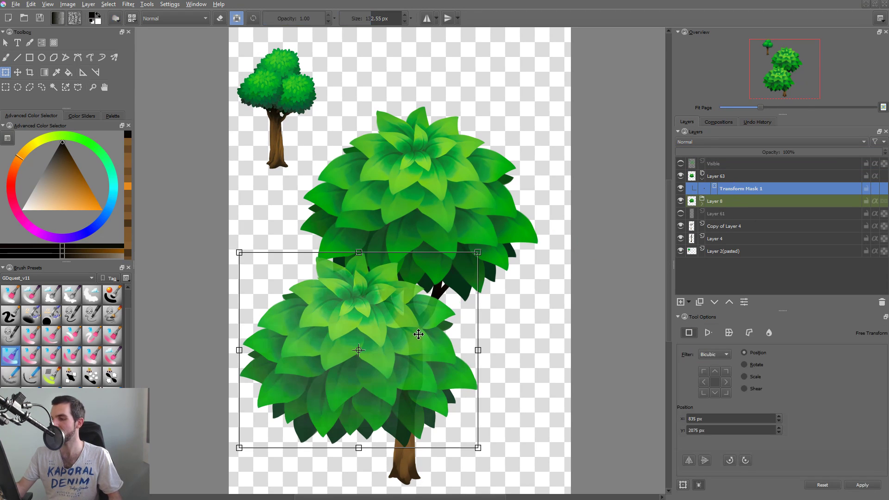
pyautogui.moveTo(439, 301)
pyautogui.mouseDown()
pyautogui.moveTo(452, 313)
pyautogui.moveTo(452, 297)
pyautogui.moveTo(442, 296)
pyautogui.moveTo(452, 295)
pyautogui.mouseUp()
pyautogui.moveTo(403, 343); pyautogui.dragTo(521, 198)
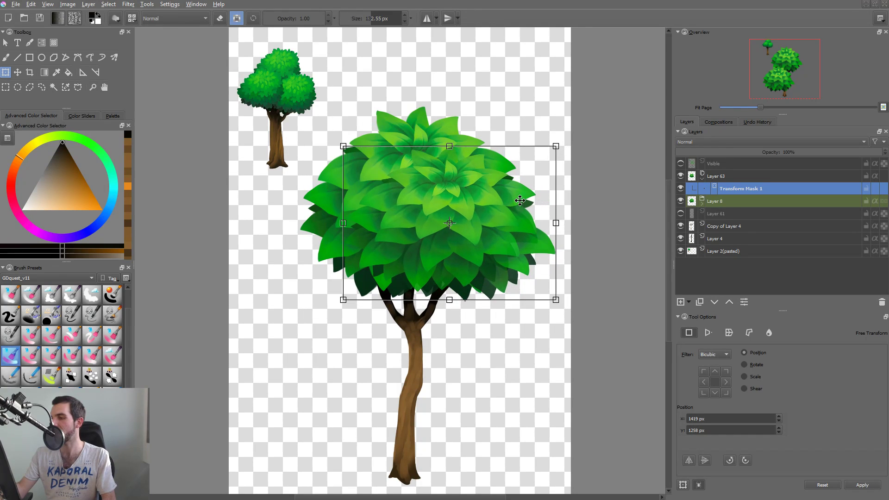
# Create two more clone layers of the Layer 8 foliage group and hide the original group.
pyautogui.click(699, 203)
pyautogui.click(680, 176)
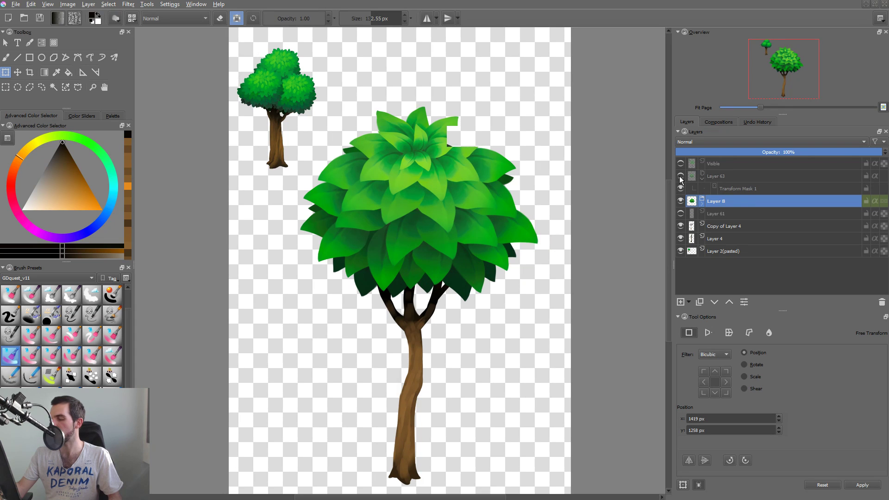
pyautogui.click(680, 176)
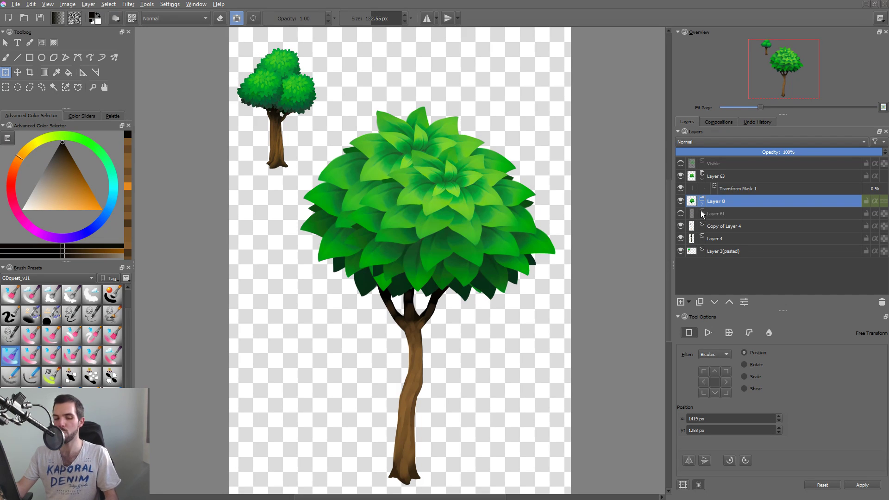
pyautogui.hotkey('ctrl', 'shift', 'j')
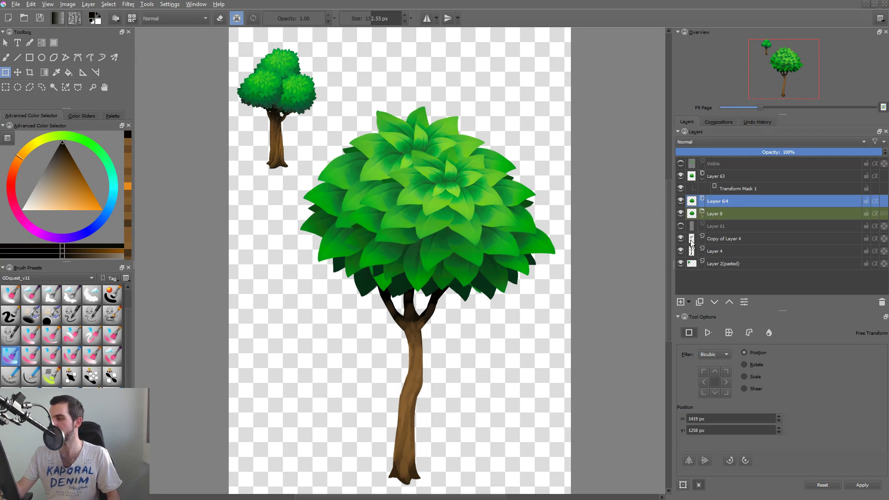
pyautogui.hotkey('ctrl', 'shift', 'j')
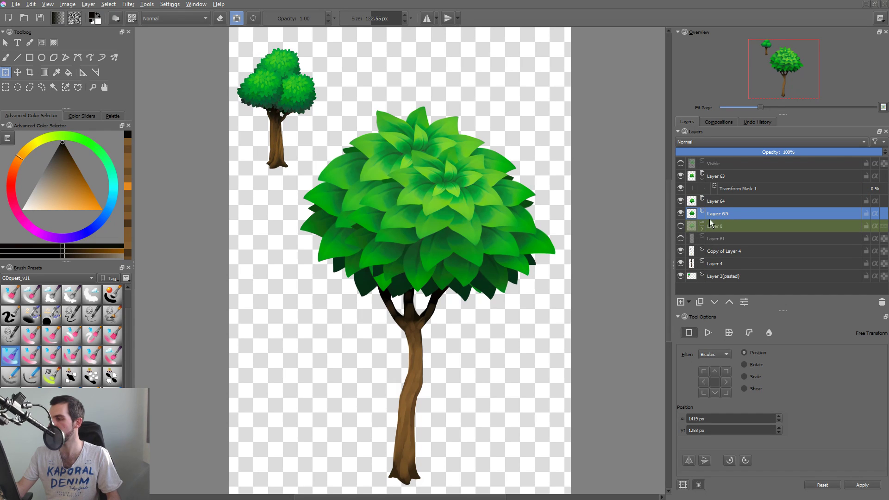
# Add a transform mask to each of the clones Layer 64 and Layer 65, and save the document.
pyautogui.click(720, 201)
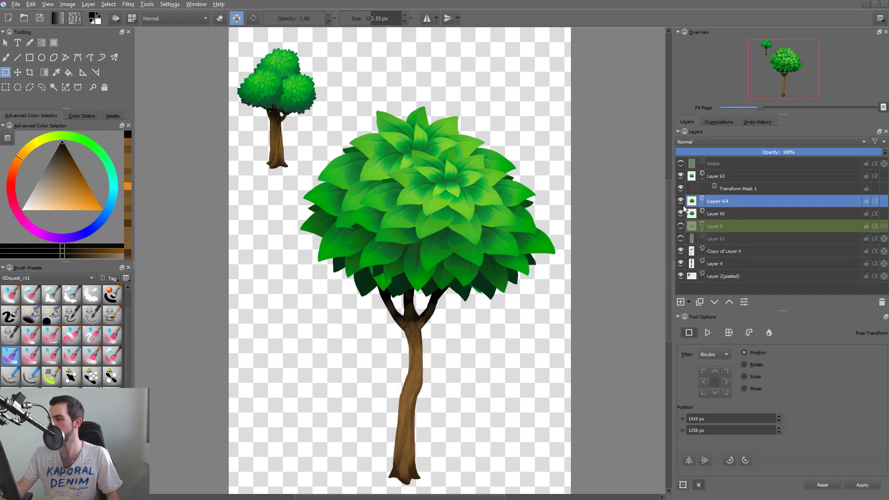
pyautogui.hotkey('ctrl', 'shift', 't')
pyautogui.click(729, 228)
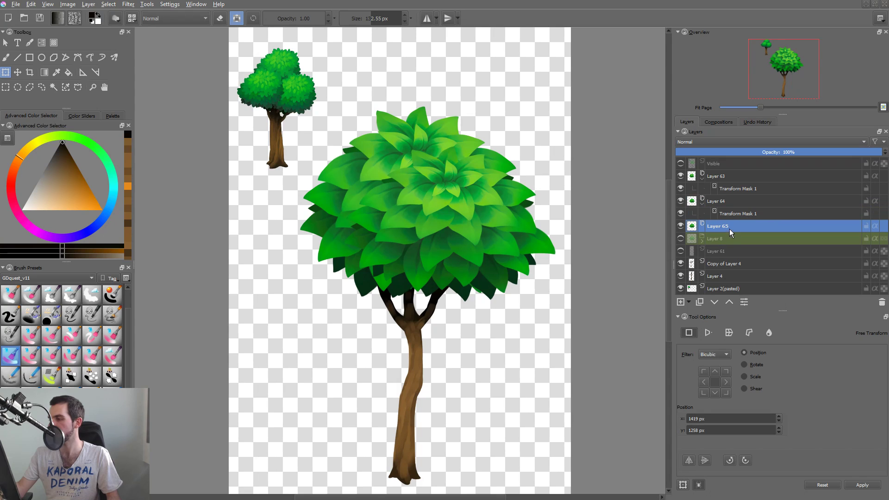
pyautogui.hotkey('ctrl', 'shift', 't')
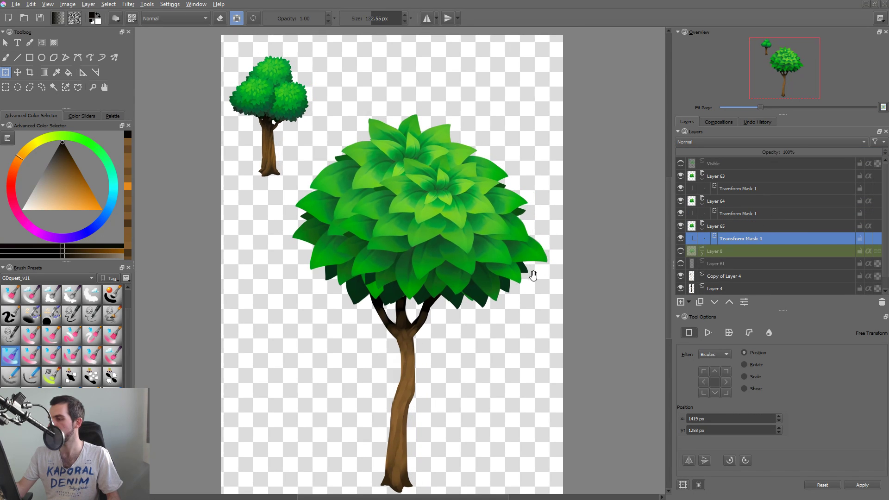
pyautogui.hotkey('ctrl', 's')
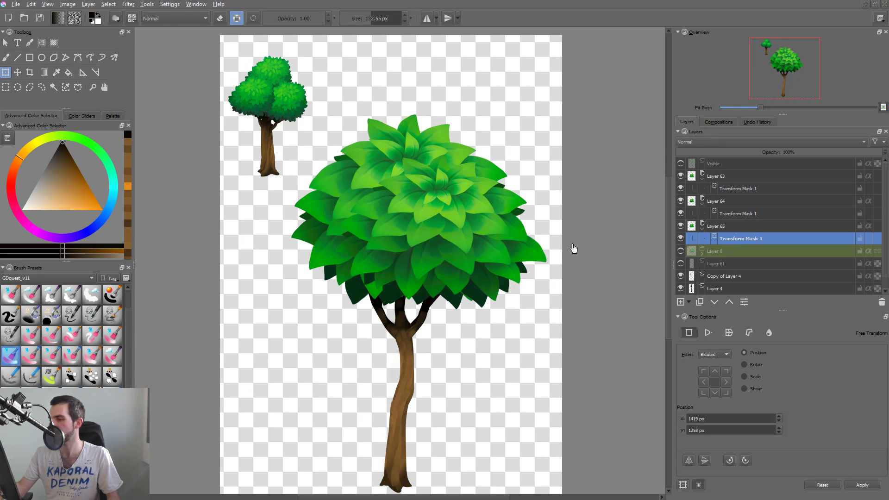
# Shrink and slightly rotate the Layer 65 clone through its transform mask, placing it at x 1133 px, y 898 px atop the crown.
pyautogui.click(449, 206)
pyautogui.moveTo(521, 122); pyautogui.dragTo(516, 149)
pyautogui.moveTo(500, 222); pyautogui.dragTo(489, 175)
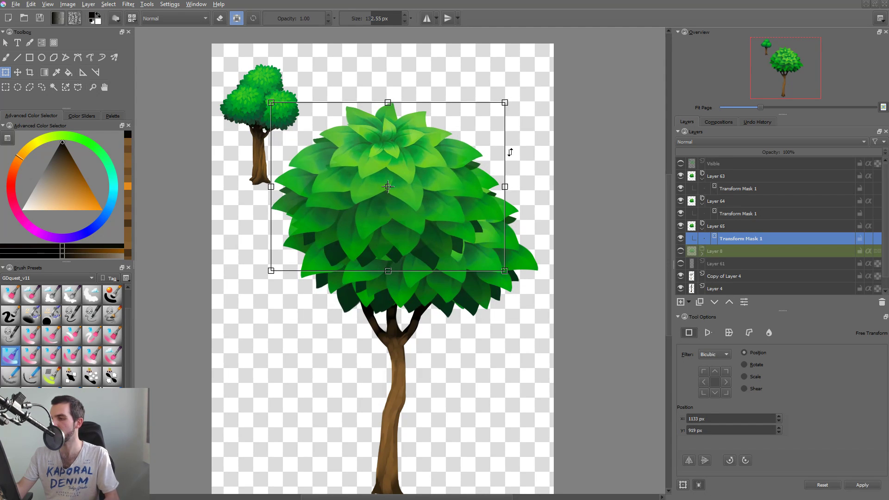
pyautogui.moveTo(506, 117); pyautogui.dragTo(463, 144)
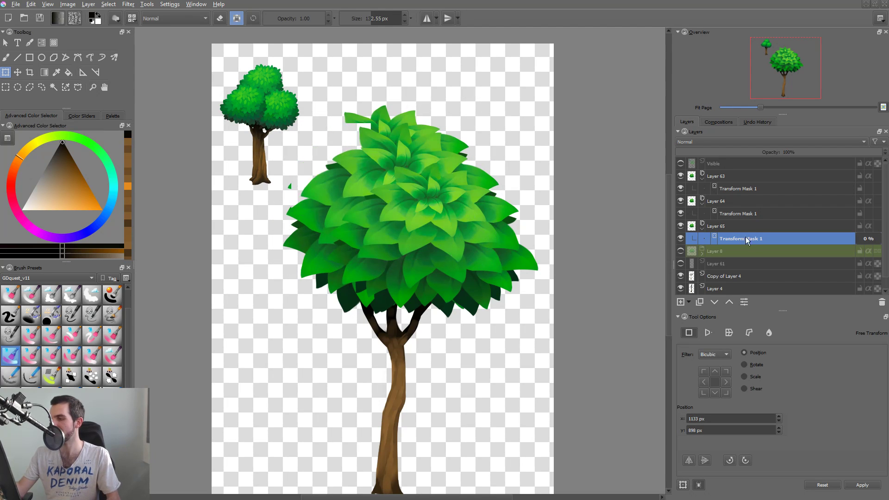
# Shrink, tilt and reposition the Layer 64 clone through its transform mask to form the lower-left foliage cluster.
pyautogui.click(743, 213)
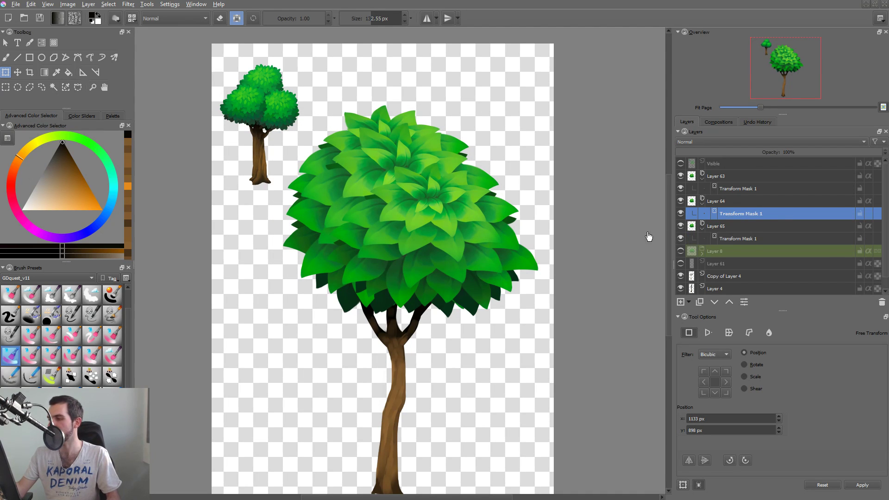
pyautogui.click(443, 221)
pyautogui.moveTo(522, 121); pyautogui.dragTo(422, 187)
pyautogui.moveTo(415, 221); pyautogui.dragTo(427, 207)
pyautogui.moveTo(451, 212); pyautogui.dragTo(433, 172)
pyautogui.moveTo(411, 233); pyautogui.dragTo(435, 239)
pyautogui.moveTo(498, 237); pyautogui.dragTo(494, 277)
pyautogui.moveTo(452, 173); pyautogui.dragTo(459, 166)
pyautogui.moveTo(438, 217); pyautogui.dragTo(411, 213)
pyautogui.press('Return')
pyautogui.press('t')
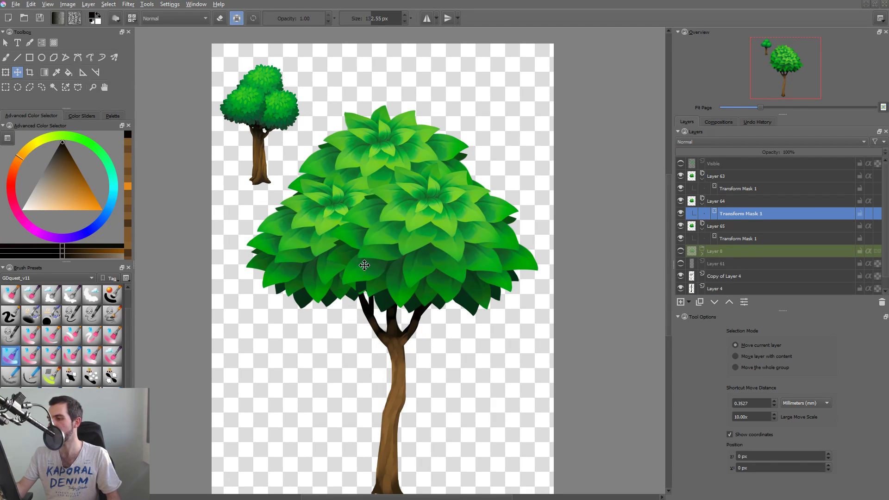
pyautogui.click(383, 273)
pyautogui.moveTo(383, 272); pyautogui.dragTo(389, 286)
pyautogui.hotkey('ctrl', 'z')
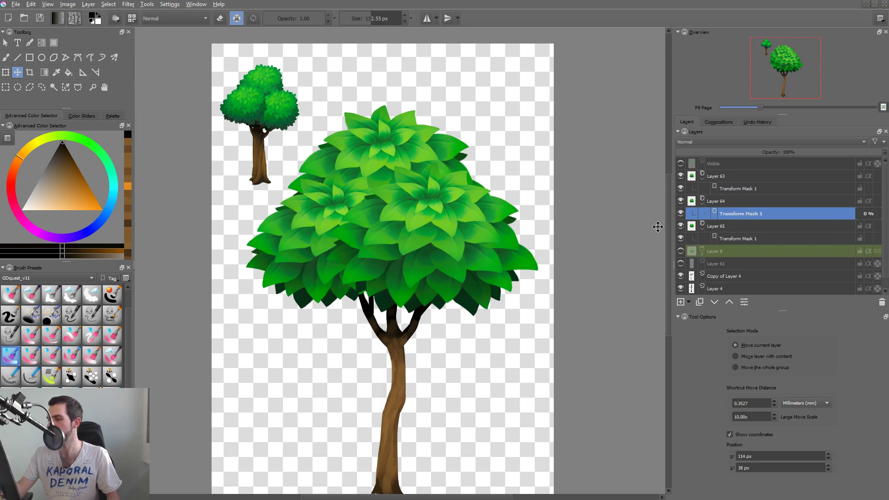
# Shift the Layer 64 clone's transform mask slightly toward the trunk, to x 918 px, y 1280 px.
pyautogui.hotkey('ctrl', 't')
pyautogui.moveTo(380, 231); pyautogui.dragTo(396, 236)
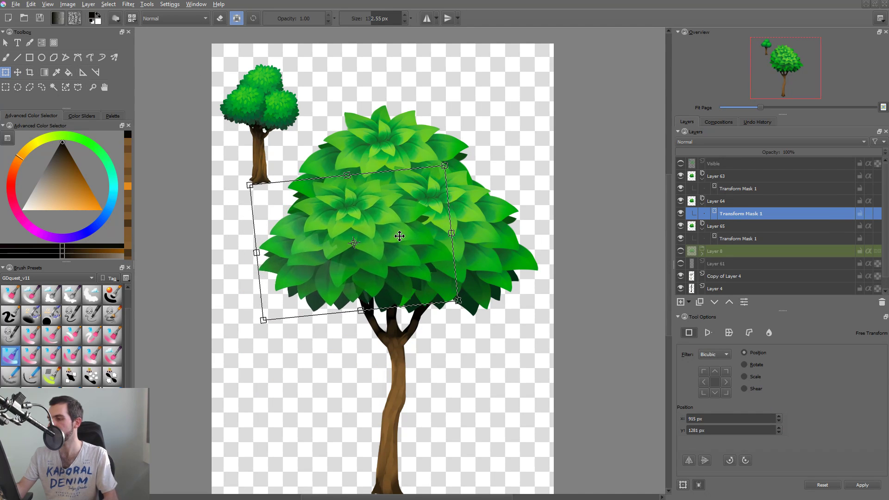
pyautogui.press('Return')
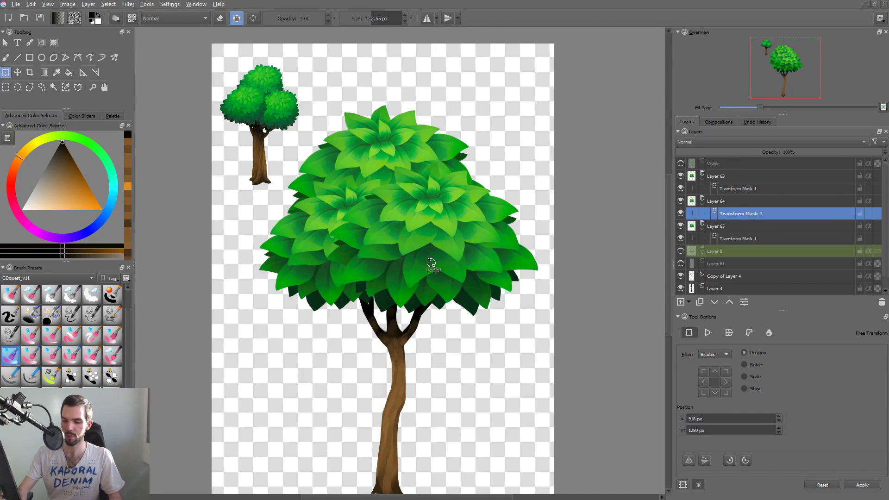
# Move Layer 64 above Layer 63 in the layer stack so the lower-left foliage overlaps the right one.
pyautogui.hotkey('ctrl', 'pageup')
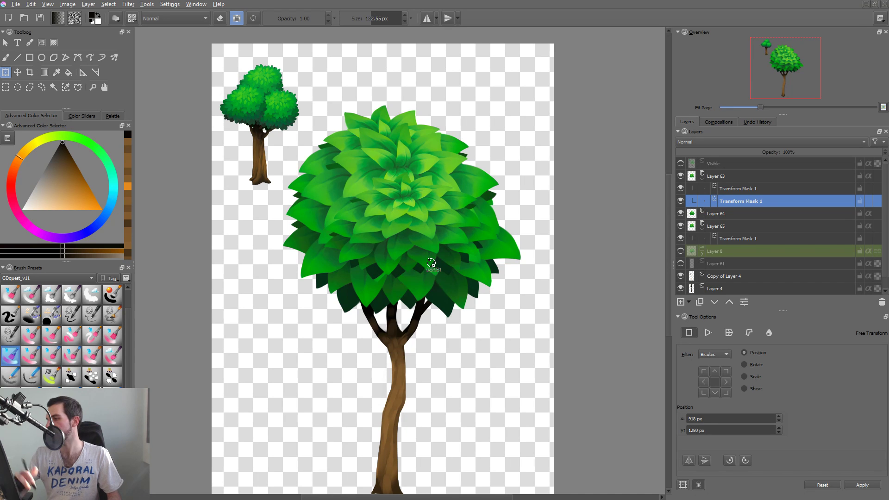
pyautogui.hotkey('ctrl', 'z')
pyautogui.click(720, 202)
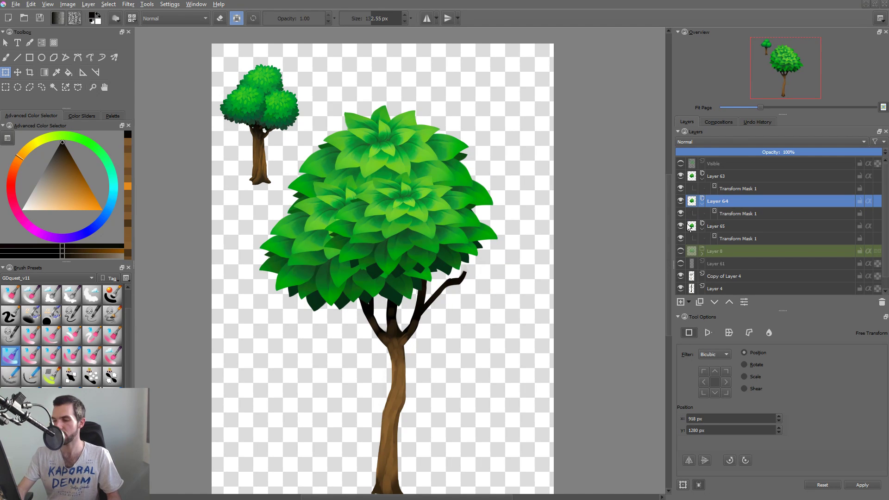
pyautogui.hotkey('ctrl', 'pageup')
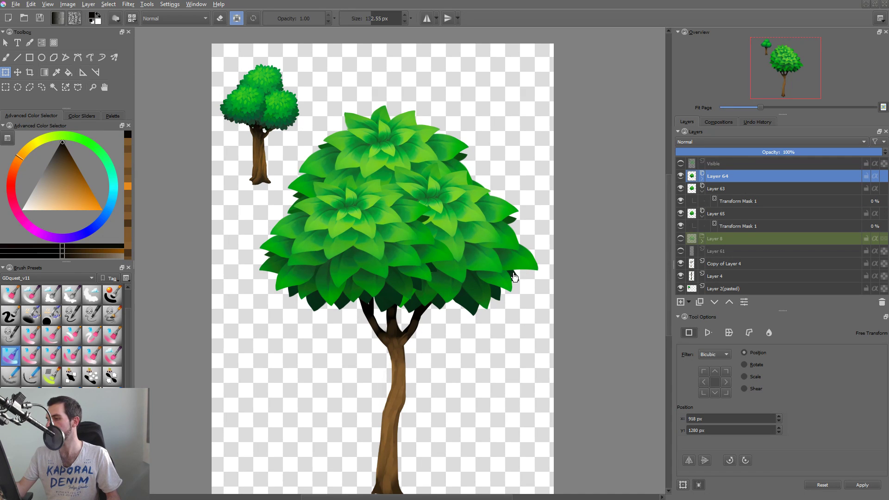
pyautogui.moveTo(517, 277); pyautogui.dragTo(527, 292)
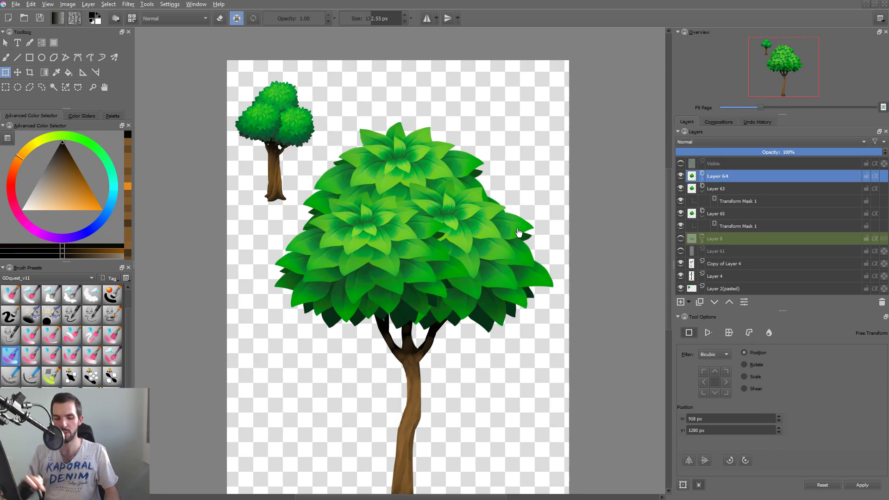
# Examine the Performance options in Krita's configuration and leave without changing them.
pyautogui.hotkey('alt', 'n')
pyautogui.press('Return')
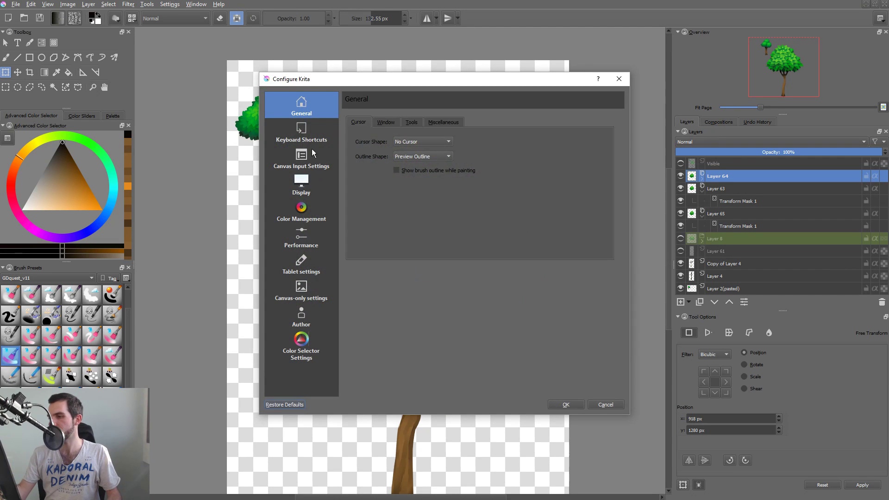
pyautogui.click(311, 141)
pyautogui.click(310, 266)
pyautogui.click(315, 244)
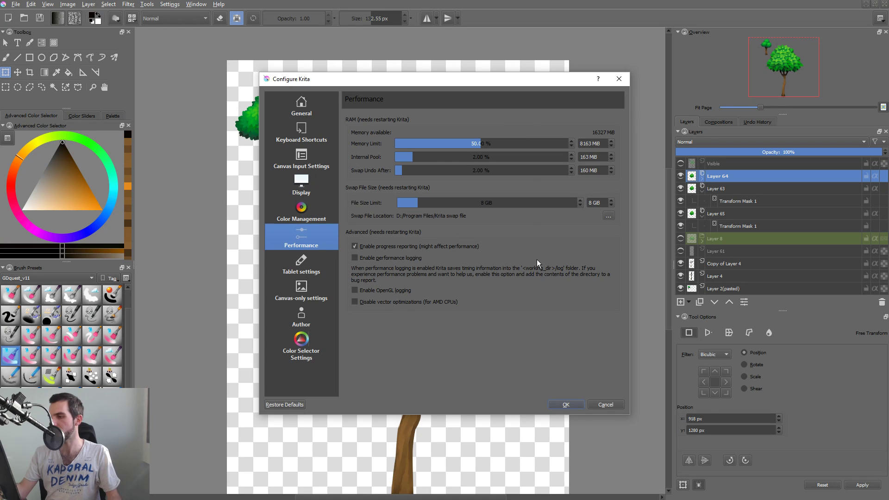
pyautogui.press('Escape')
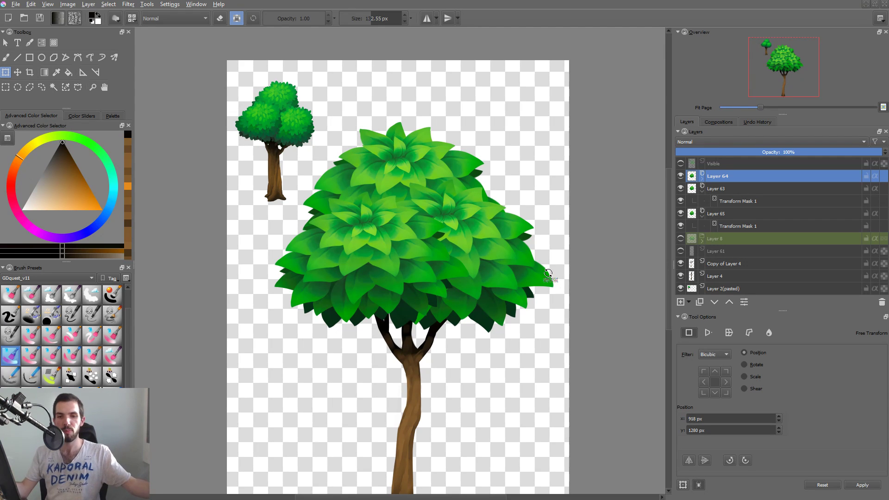
# Scale down the top foliage clone, Layer 65, slightly through its transform mask and set it at x 1140 px, y 926 px.
pyautogui.moveTo(446, 305); pyautogui.dragTo(434, 307)
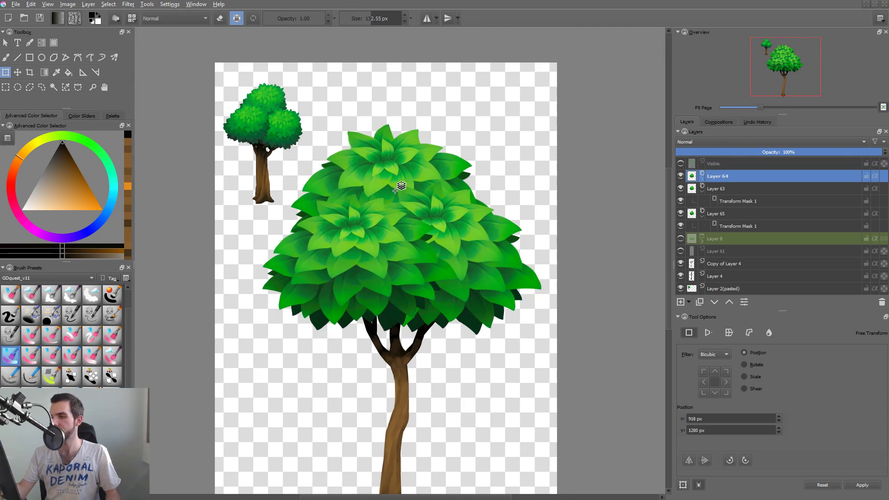
pyautogui.click(426, 193)
pyautogui.click(747, 227)
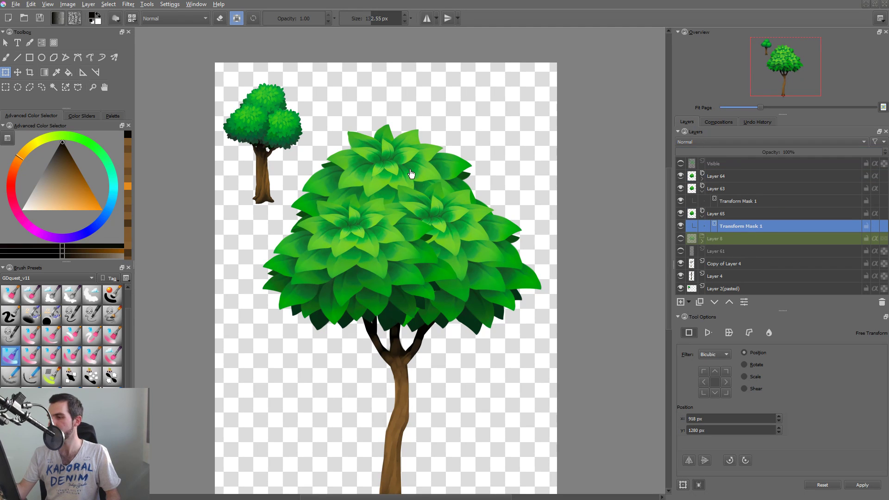
pyautogui.click(423, 176)
pyautogui.moveTo(279, 133); pyautogui.dragTo(288, 139)
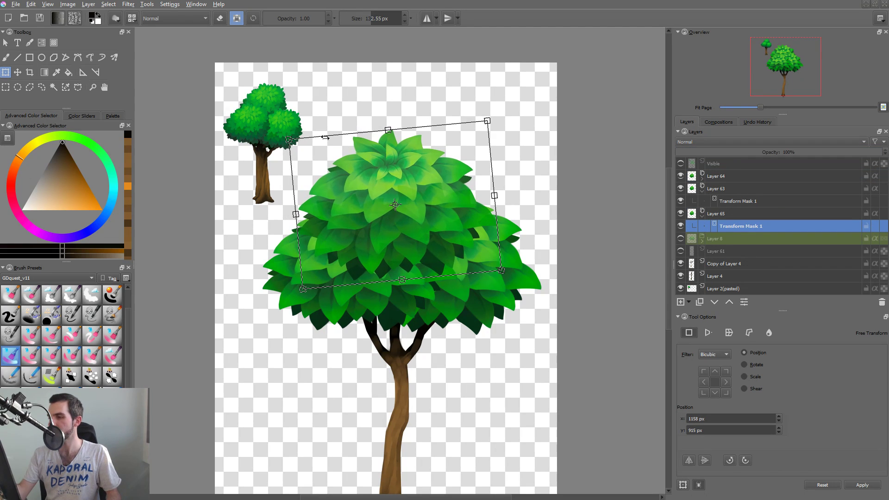
pyautogui.moveTo(486, 186); pyautogui.dragTo(482, 188)
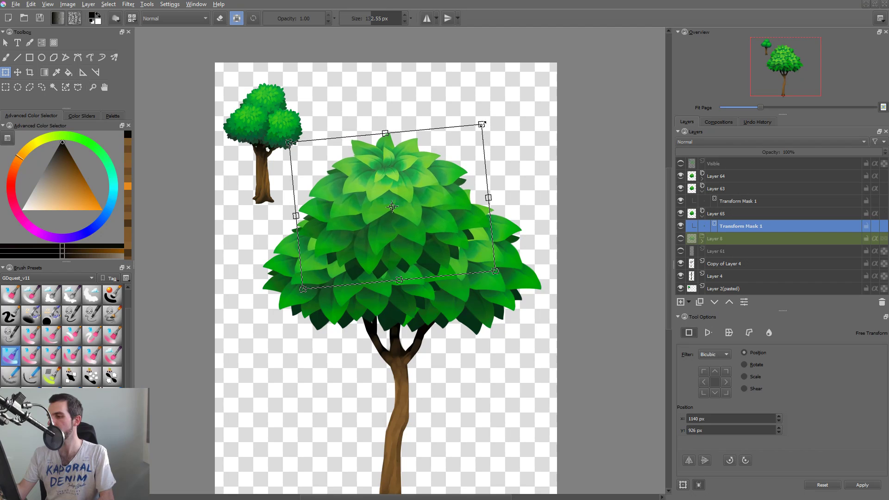
pyautogui.press('Return')
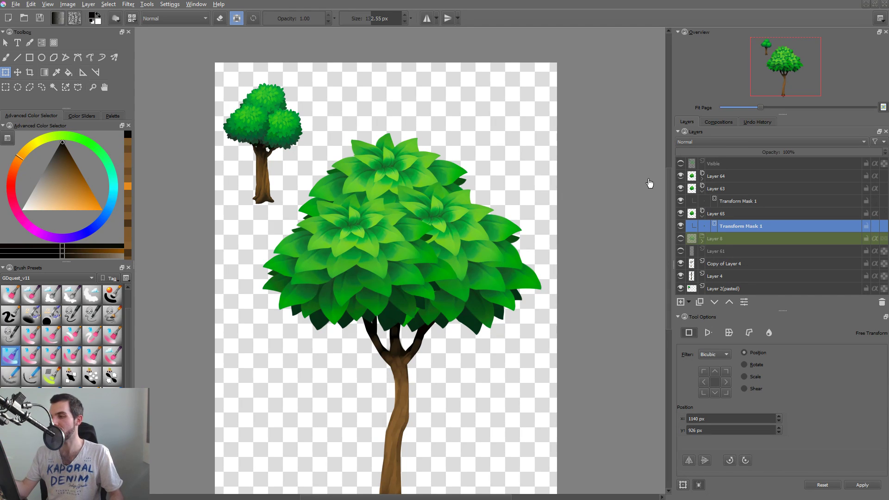
# Check the whole tree at a smaller size, and activate the Layer 63 foliage clone from the canvas.
pyautogui.scroll(-5, 496, 307)
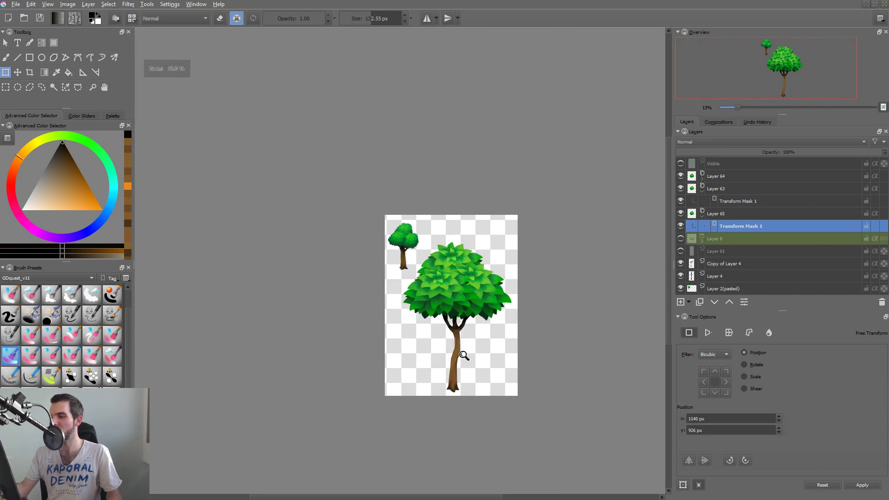
pyautogui.scroll(4, 473, 347)
pyautogui.press('r')
pyautogui.click(494, 261)
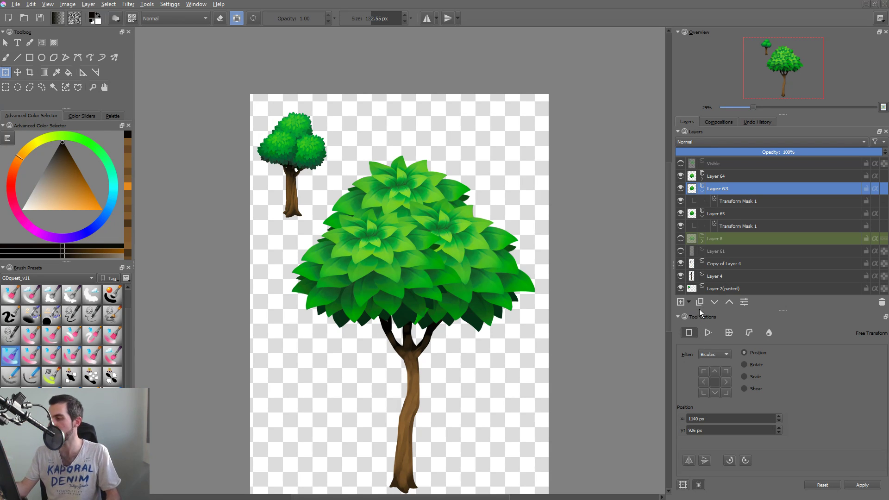
# Add an HSV/HSL Adjustment filter mask to Layer 63 with hue -6, saturation -6 and lightness -21.
pyautogui.click(689, 303)
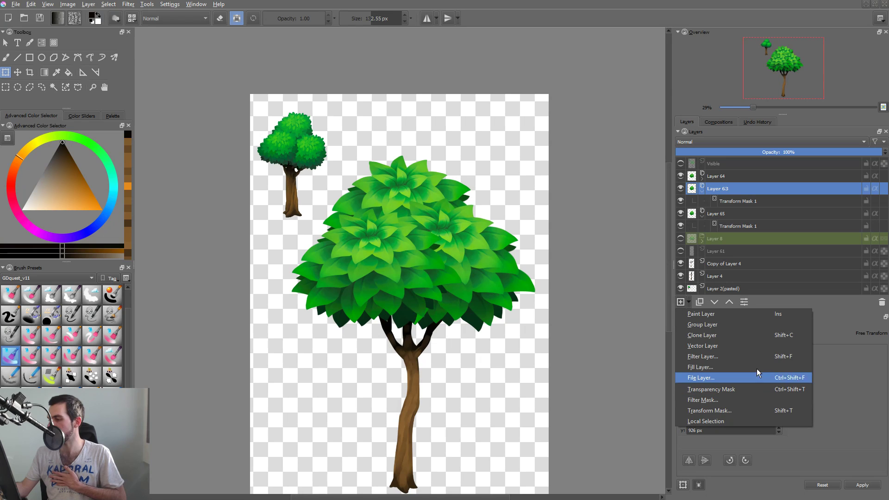
pyautogui.click(763, 400)
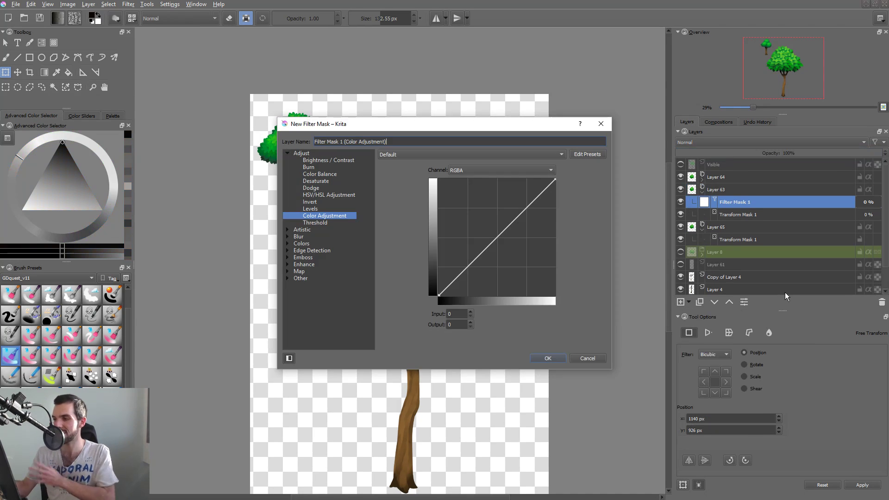
pyautogui.moveTo(480, 127); pyautogui.dragTo(692, 96)
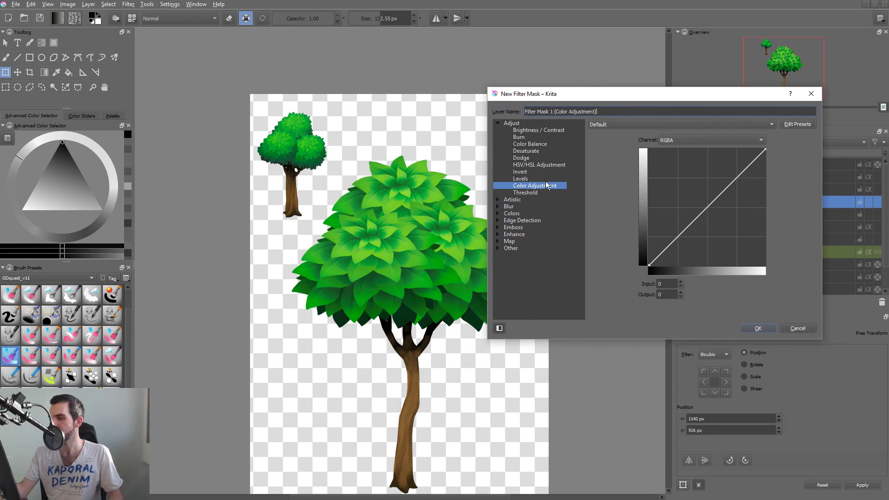
pyautogui.click(544, 166)
pyautogui.moveTo(699, 184)
pyautogui.mouseDown()
pyautogui.moveTo(674, 184)
pyautogui.moveTo(685, 184)
pyautogui.mouseUp()
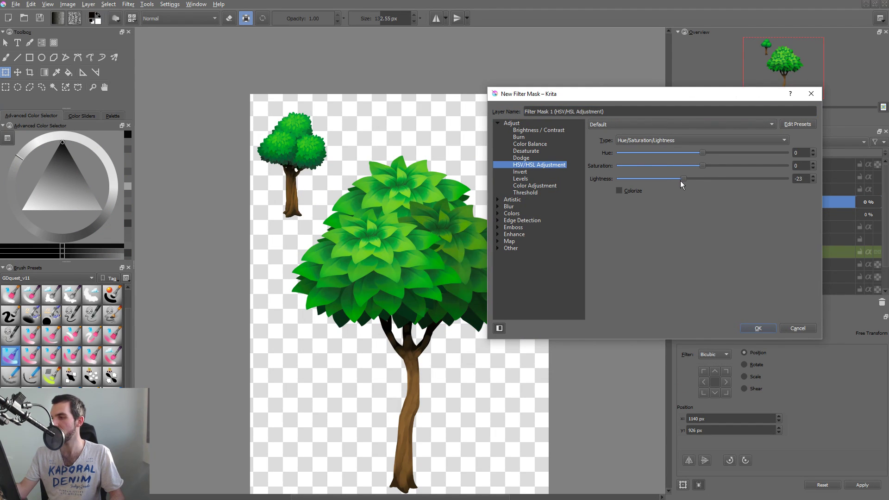
pyautogui.click(700, 166)
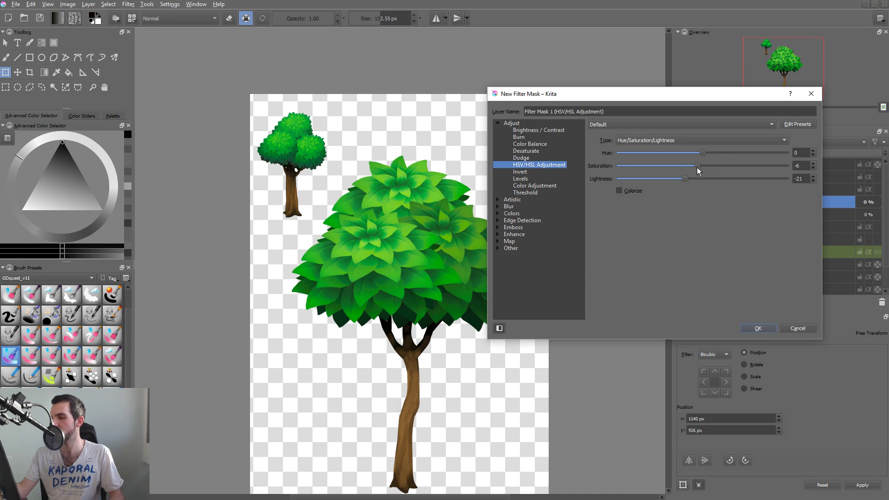
pyautogui.moveTo(702, 156); pyautogui.dragTo(710, 157)
pyautogui.moveTo(680, 182); pyautogui.dragTo(681, 179)
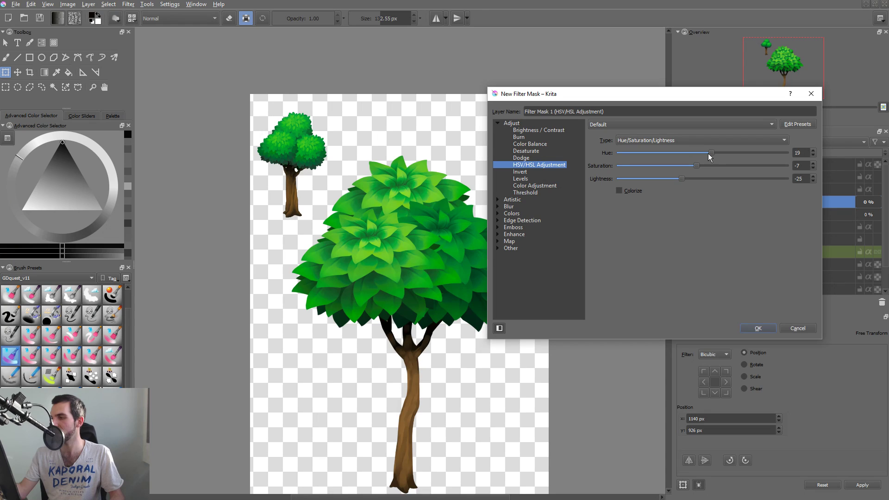
pyautogui.moveTo(711, 153)
pyautogui.mouseDown()
pyautogui.moveTo(687, 161)
pyautogui.moveTo(700, 157)
pyautogui.moveTo(684, 183)
pyautogui.moveTo(700, 174)
pyautogui.moveTo(702, 157)
pyautogui.mouseUp()
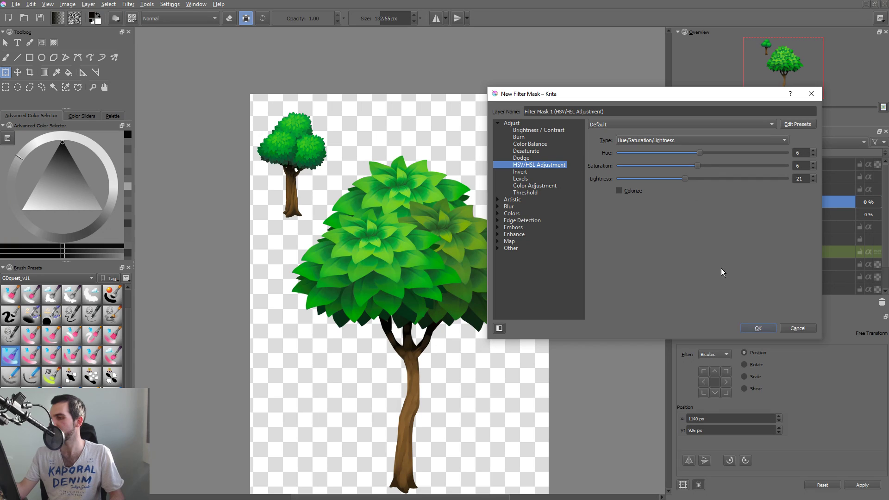
pyautogui.click(757, 328)
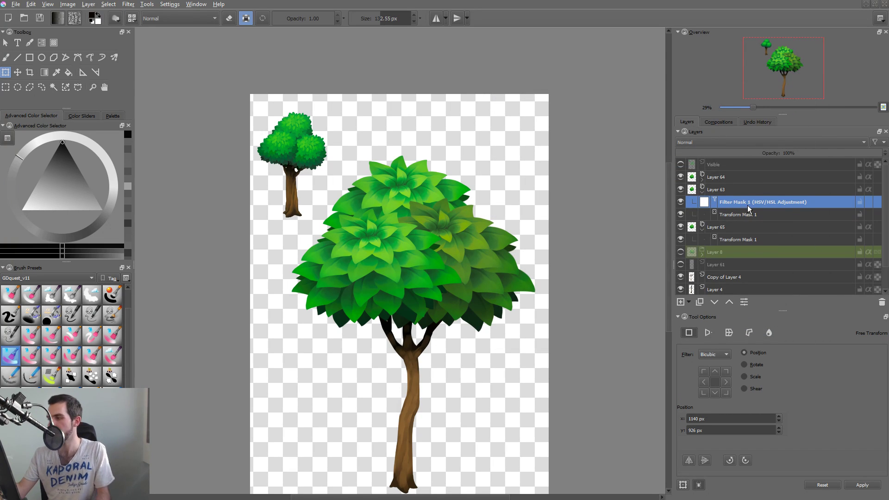
# Duplicate Layer 63's HSV/HSL filter mask twice, placing one copy on Layer 64 and the other on Layer 65.
pyautogui.hotkey('ctrl', 'j')
pyautogui.moveTo(747, 204); pyautogui.dragTo(747, 178)
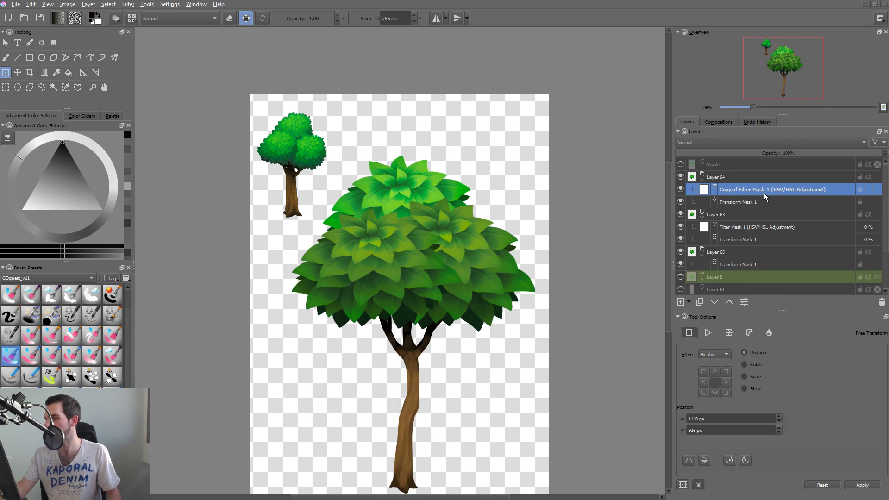
pyautogui.hotkey('ctrl', 'j')
pyautogui.moveTo(763, 191); pyautogui.dragTo(760, 266)
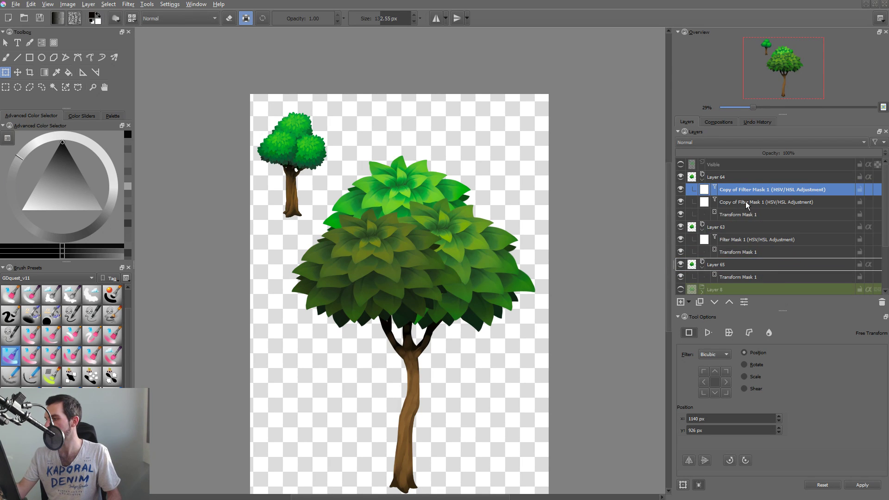
# Set Layer 64's HSV/HSL filter mask to hue -7 and lightness -23.
pyautogui.doubleClick(742, 187)
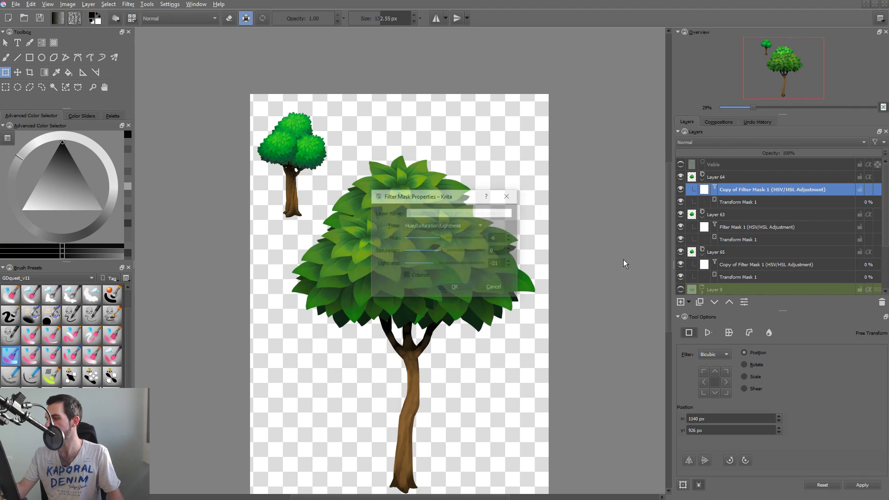
pyautogui.moveTo(577, 168); pyautogui.dragTo(605, 162)
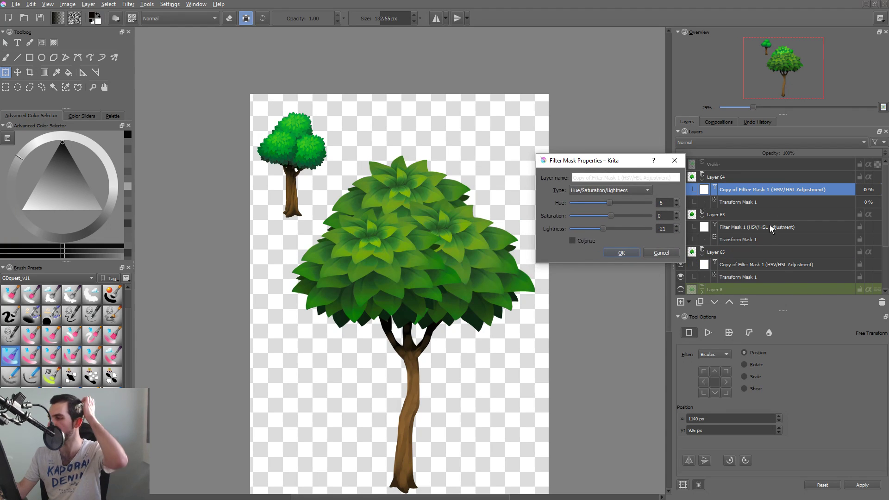
pyautogui.moveTo(606, 228); pyautogui.dragTo(606, 230)
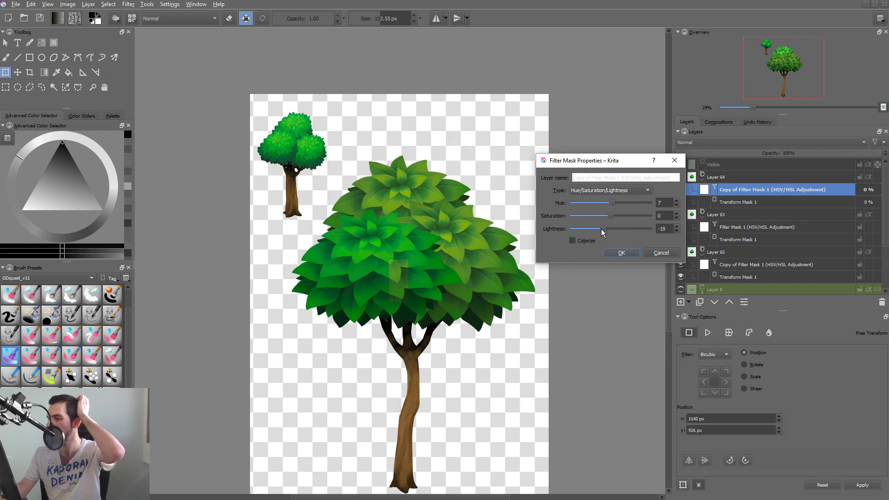
pyautogui.moveTo(601, 228); pyautogui.dragTo(611, 202)
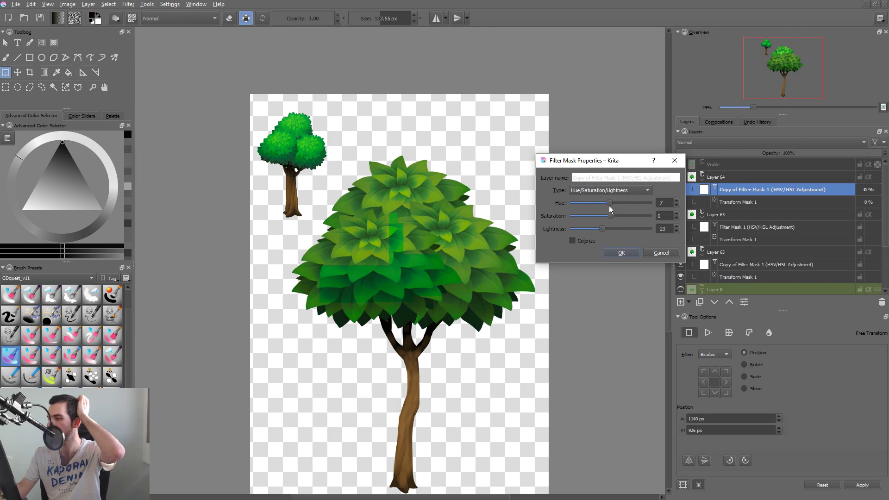
pyautogui.click(625, 250)
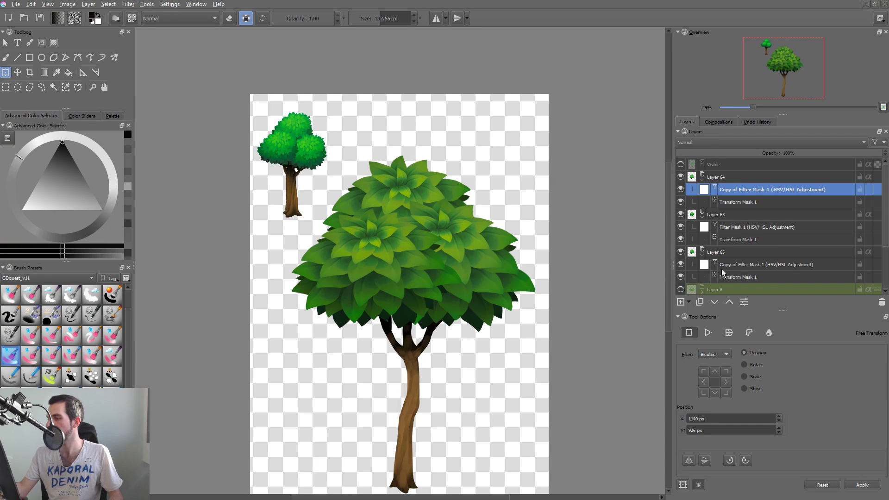
# Darken the top foliage clone by setting the lightness of Layer 65's HSV/HSL filter mask to -37.
pyautogui.click(735, 253)
pyautogui.click(754, 266)
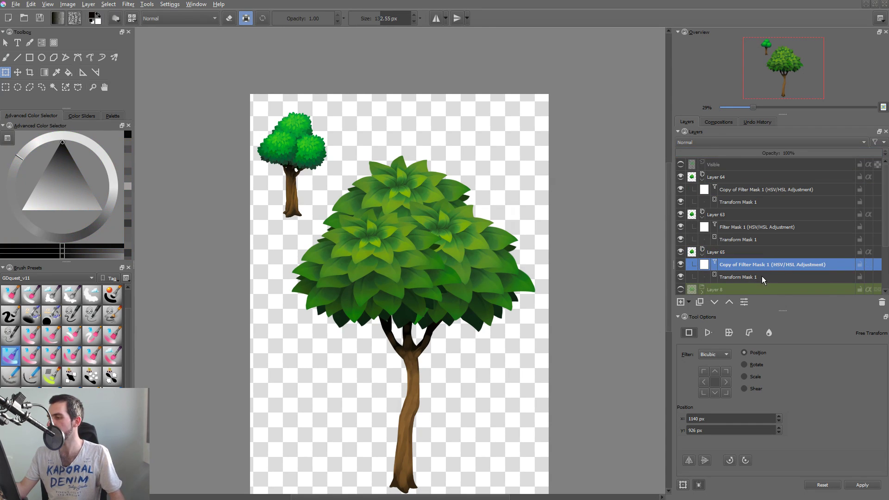
pyautogui.doubleClick(759, 267)
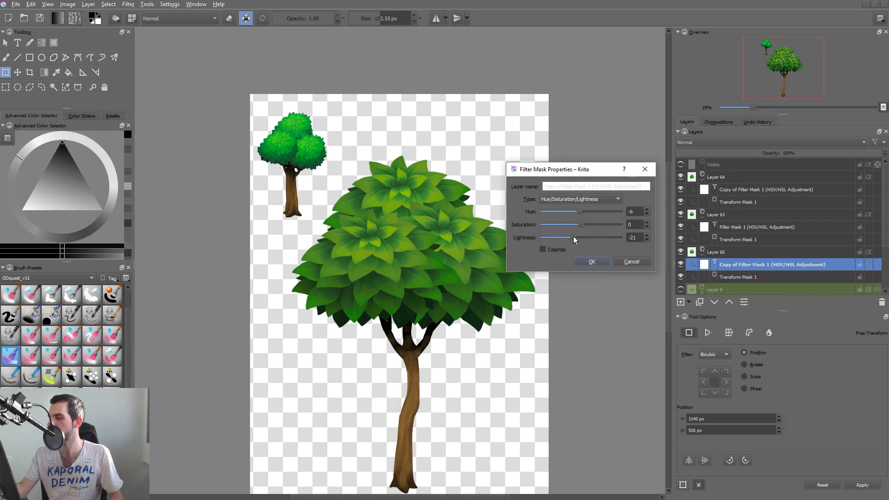
pyautogui.moveTo(573, 236); pyautogui.dragTo(569, 237)
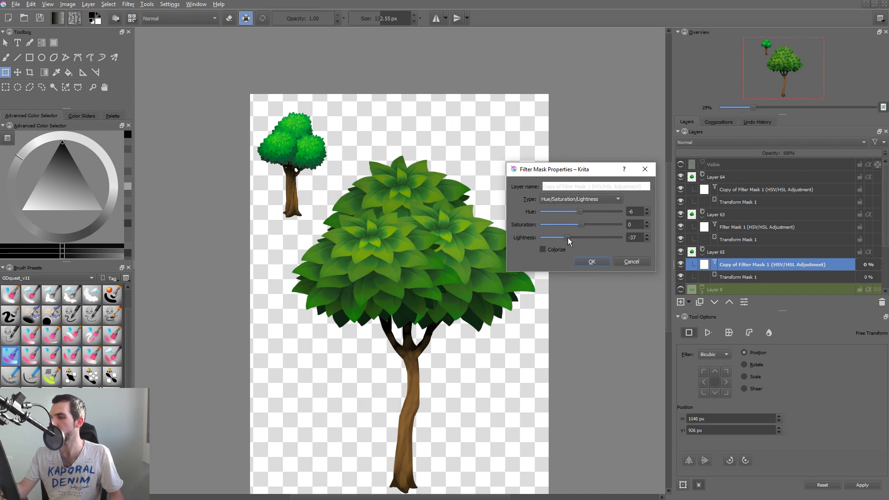
pyautogui.click(599, 260)
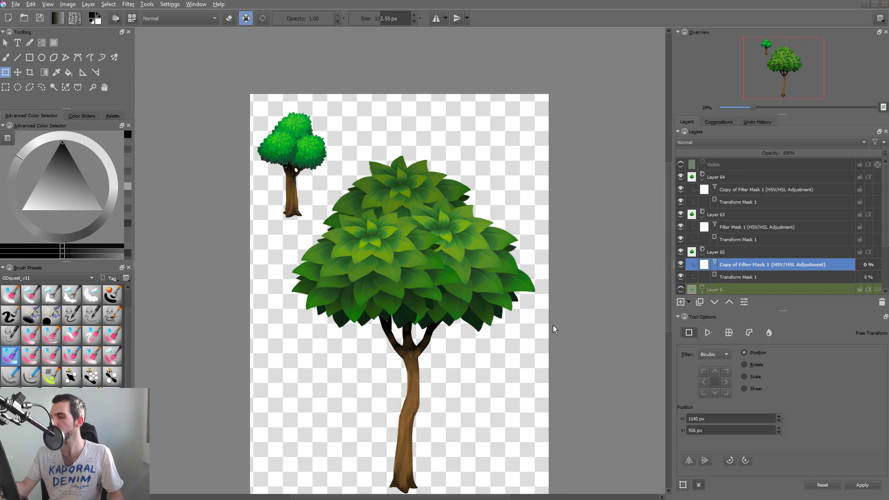
# Compare the whole tree at a smaller size without and with Layer 65's colour filter mask.
pyautogui.scroll(-2, 553, 325)
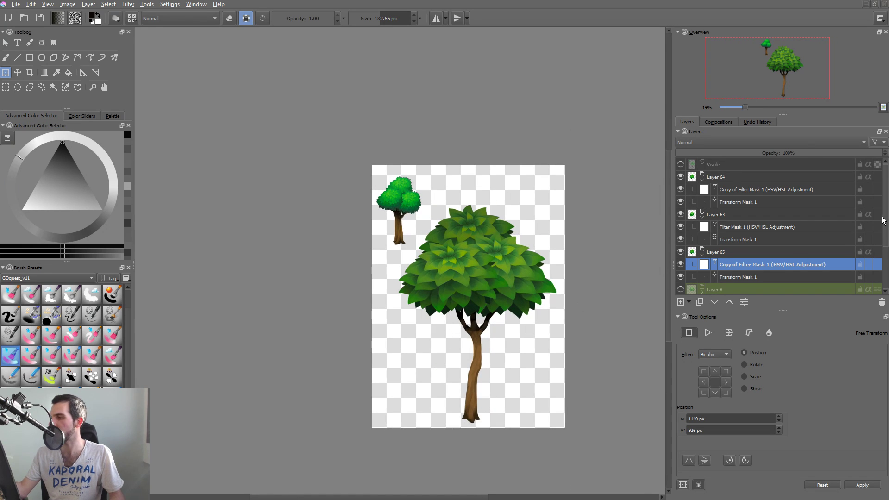
pyautogui.moveTo(882, 220); pyautogui.dragTo(884, 261)
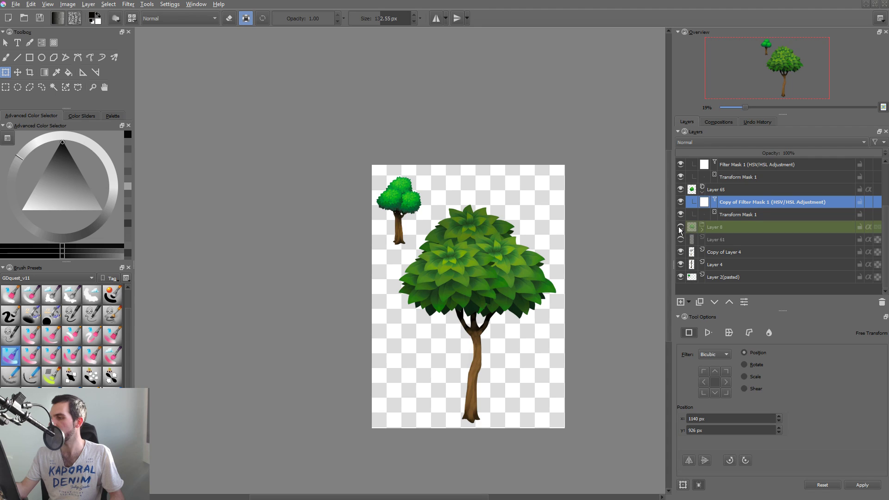
pyautogui.click(680, 204)
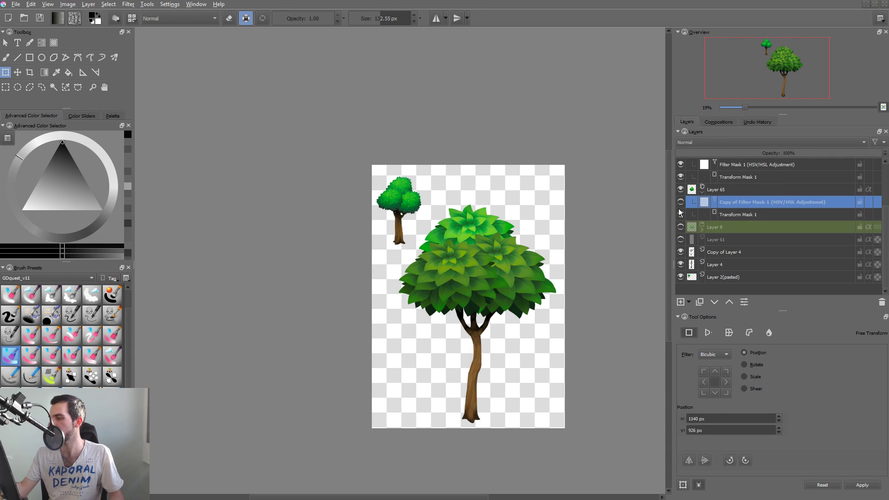
pyautogui.click(680, 202)
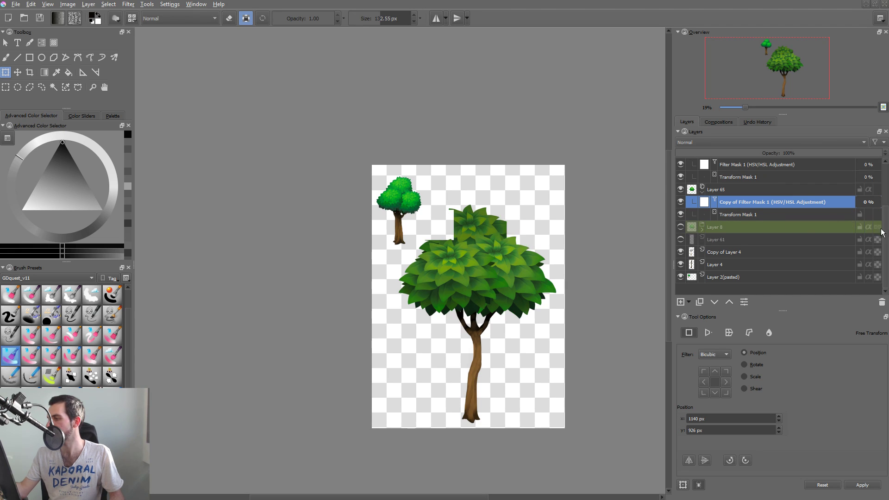
# Group the foliage clones Layer 64, Layer 63 and Layer 65, check the group by toggling its visibility, and collapse it.
pyautogui.scroll(2, 735, 192)
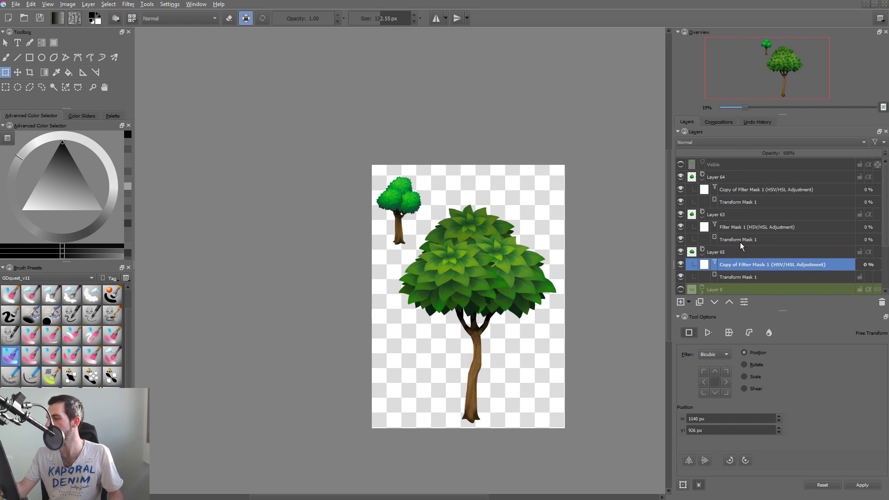
pyautogui.click(736, 276)
pyautogui.keyDown('shift'); pyautogui.click(731, 181); pyautogui.keyUp('shift')
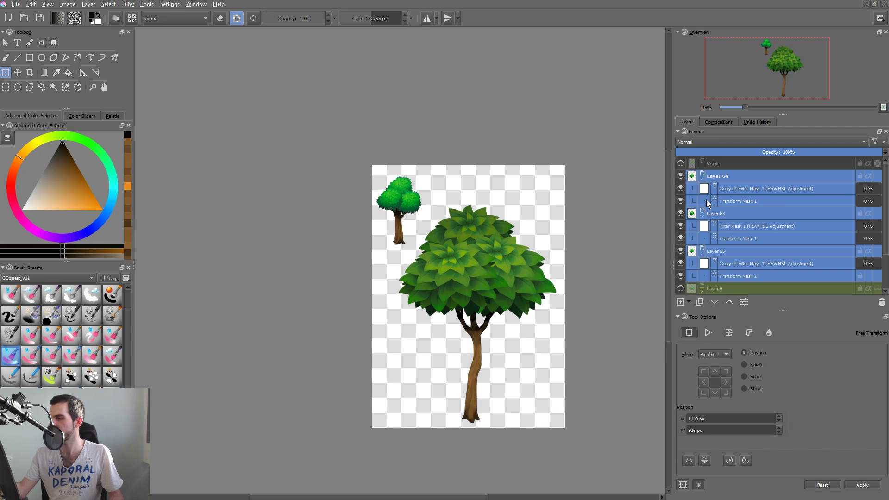
pyautogui.hotkey('ctrl', 'g')
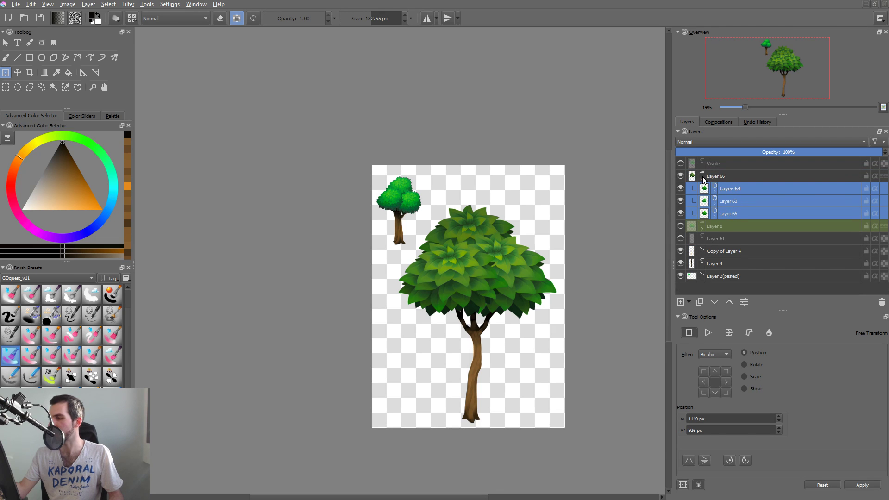
pyautogui.click(680, 176)
pyautogui.click(680, 176)
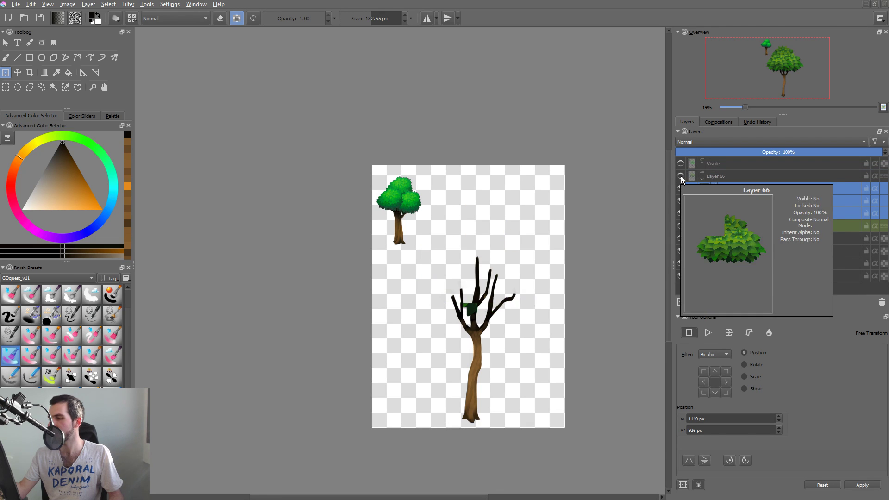
pyautogui.click(704, 179)
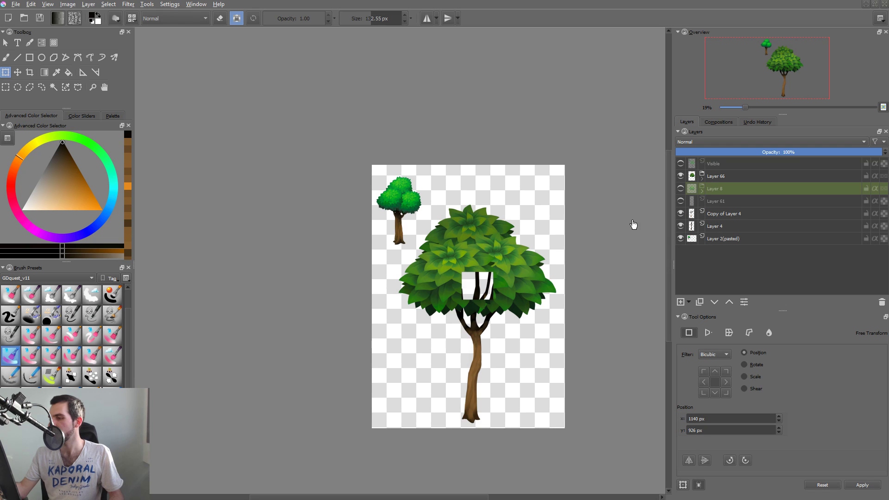
# Hide the small reference tree on Layer 2(pasted).
pyautogui.moveTo(567, 270); pyautogui.dragTo(547, 281)
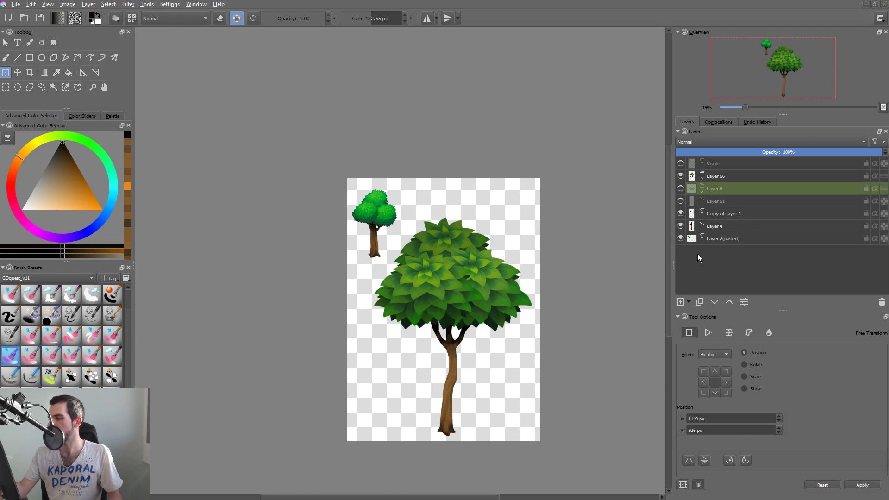
pyautogui.click(681, 239)
pyautogui.moveTo(526, 283); pyautogui.dragTo(503, 293)
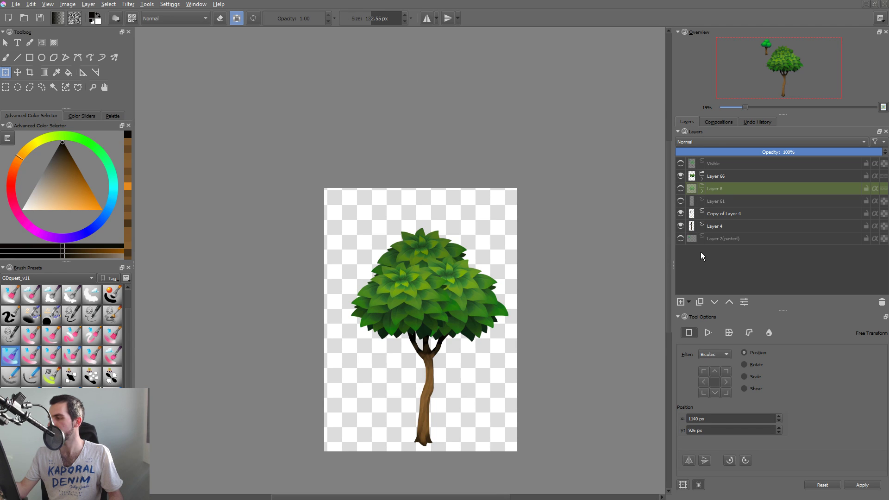
# Create a merged layer from everything visible at the top of the layer stack and hide it.
pyautogui.click(717, 178)
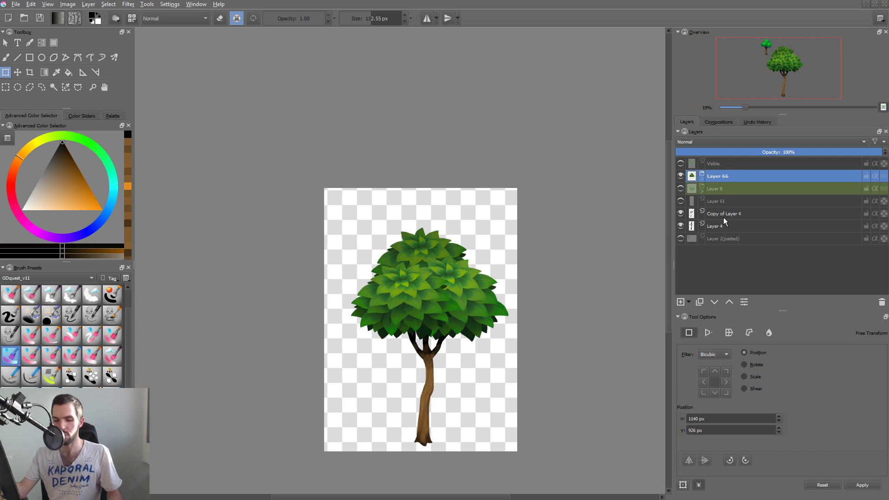
pyautogui.hotkey('ctrl', 'alt', 'shift', 'e')
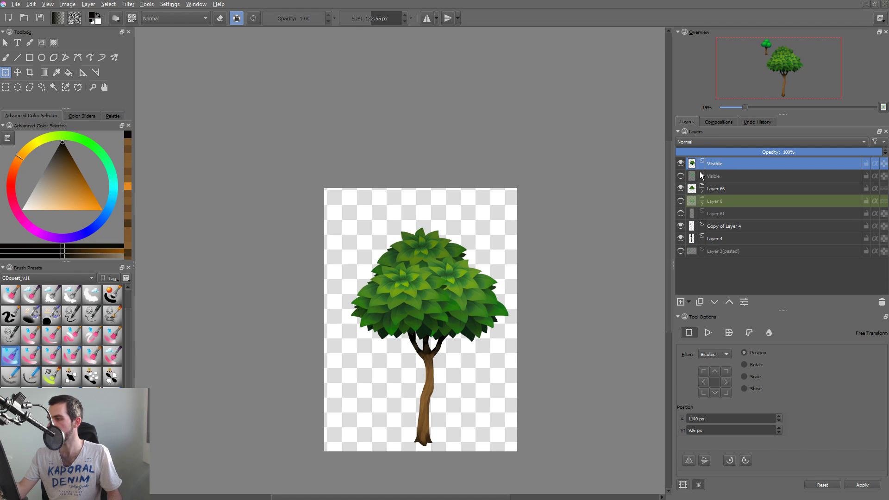
pyautogui.click(680, 164)
# Hide the Layer 66 clone group, then show the original foliage group Layer 8 and make it active.
pyautogui.click(680, 189)
pyautogui.click(680, 201)
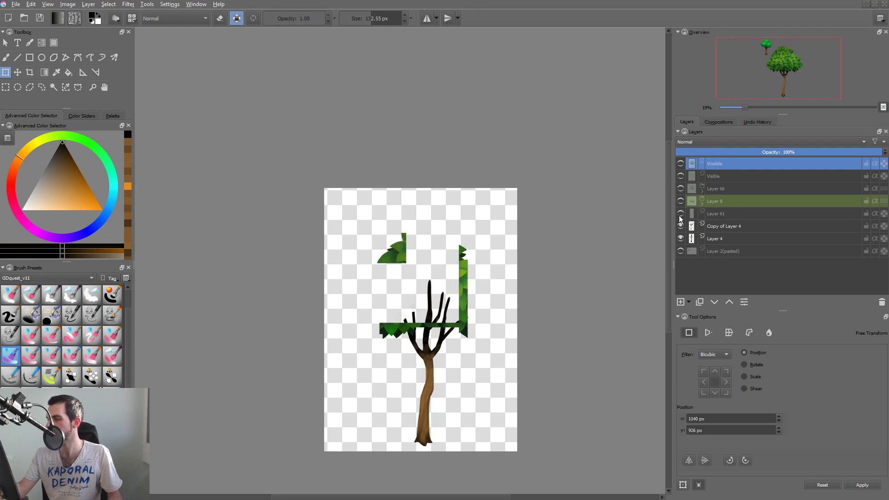
pyautogui.moveTo(553, 270); pyautogui.dragTo(537, 288)
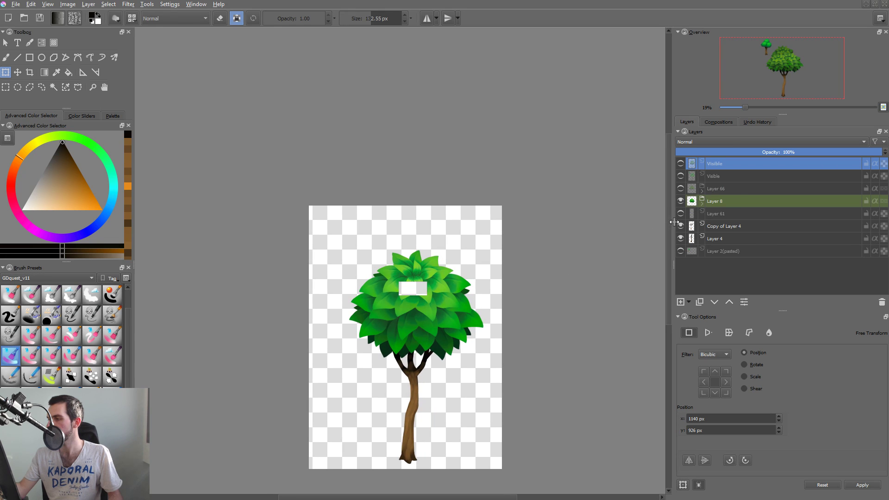
pyautogui.click(702, 205)
pyautogui.click(703, 204)
pyautogui.click(721, 205)
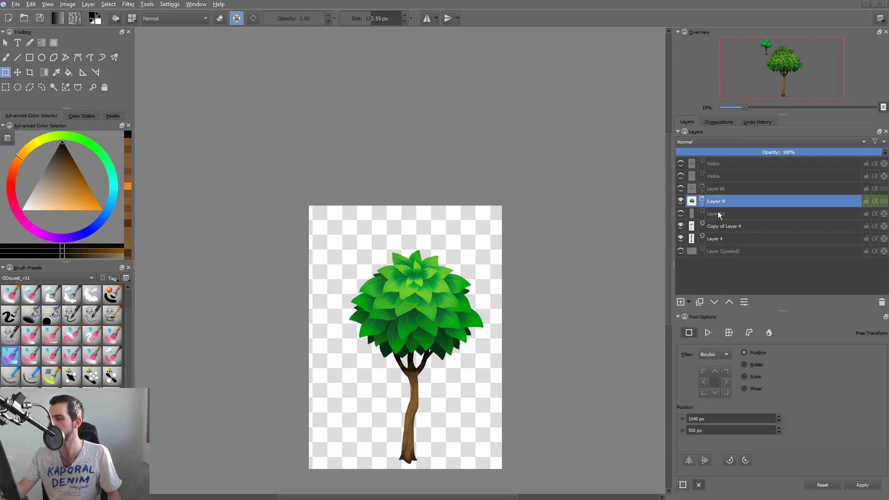
# Create two merged layers of the visible round-crowned tree, one at the top of the layer stack, and hide the lower one.
pyautogui.hotkey('ctrl', 'alt', 'shift', 'e')
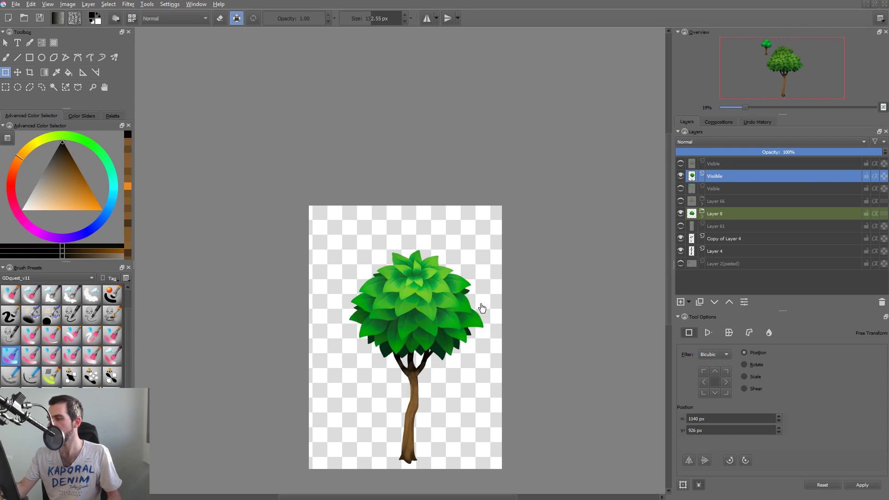
pyautogui.hotkey('ctrl', 'alt', 'shift', 'e')
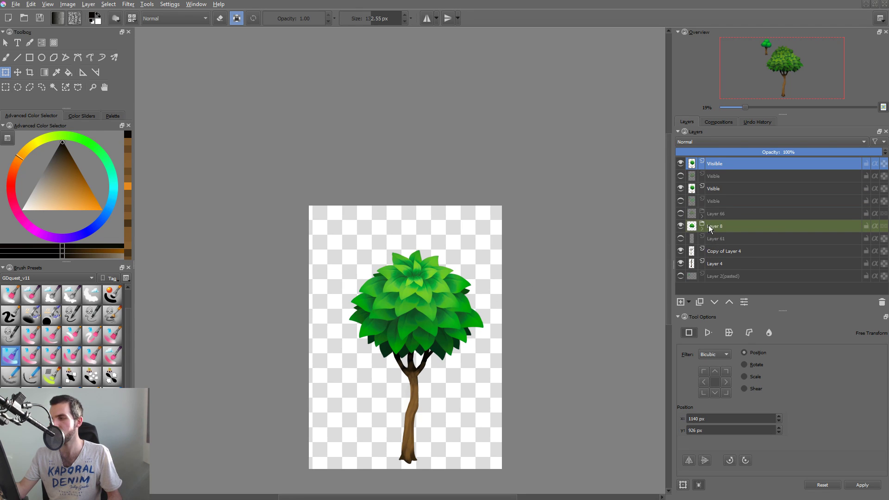
pyautogui.click(680, 188)
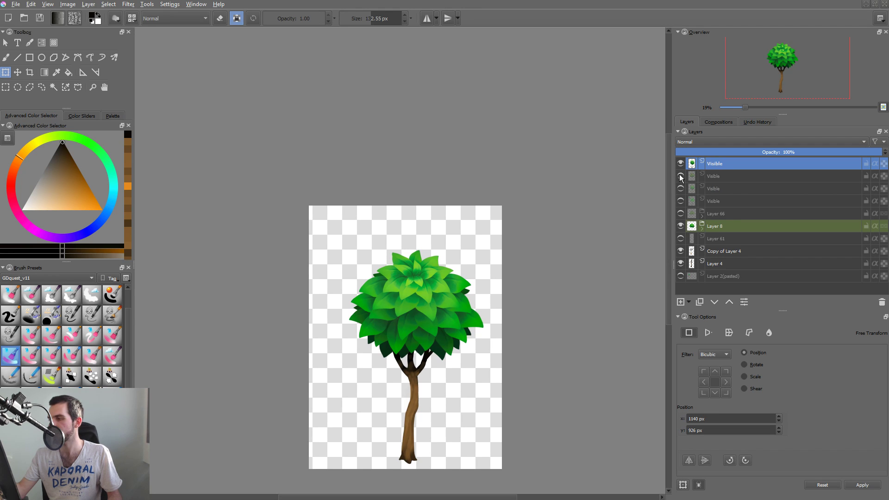
# Show the earlier merged tree with the three-cluster crown, and hide the topmost merged layer and the Layer 8 foliage group.
pyautogui.click(681, 176)
pyautogui.click(681, 165)
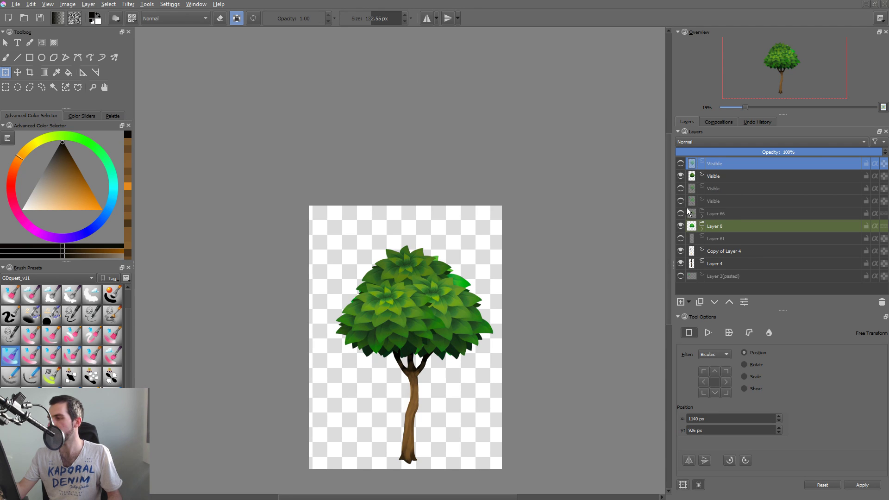
pyautogui.click(680, 227)
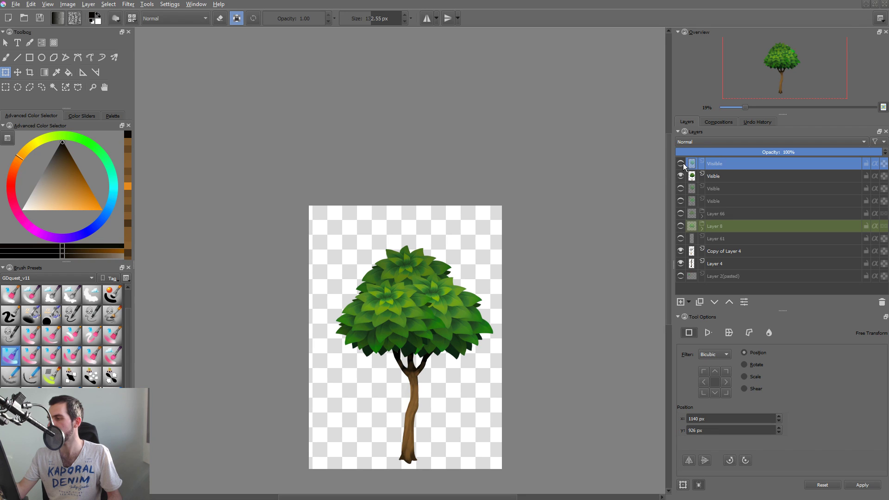
# Compare the round-crowned and three-cluster merged trees by alternating their visibility, and examine the three-cluster crown up close and at full size.
pyautogui.moveTo(464, 318); pyautogui.dragTo(443, 323)
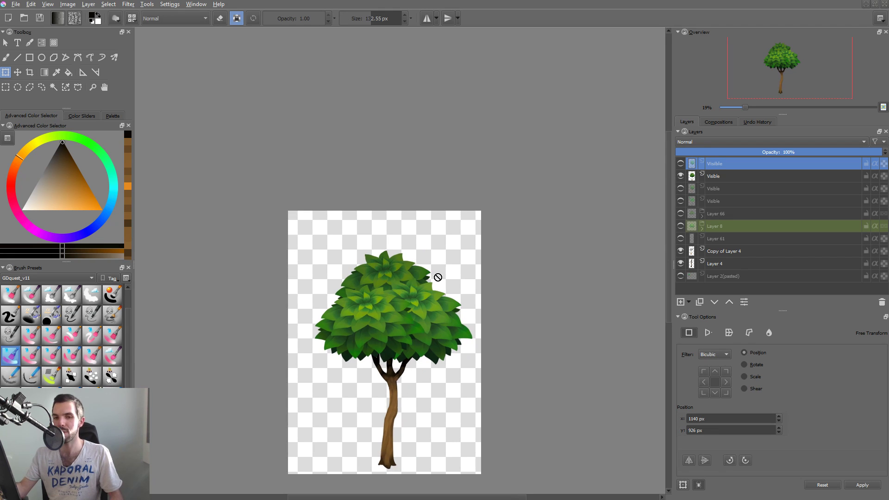
pyautogui.press('2')
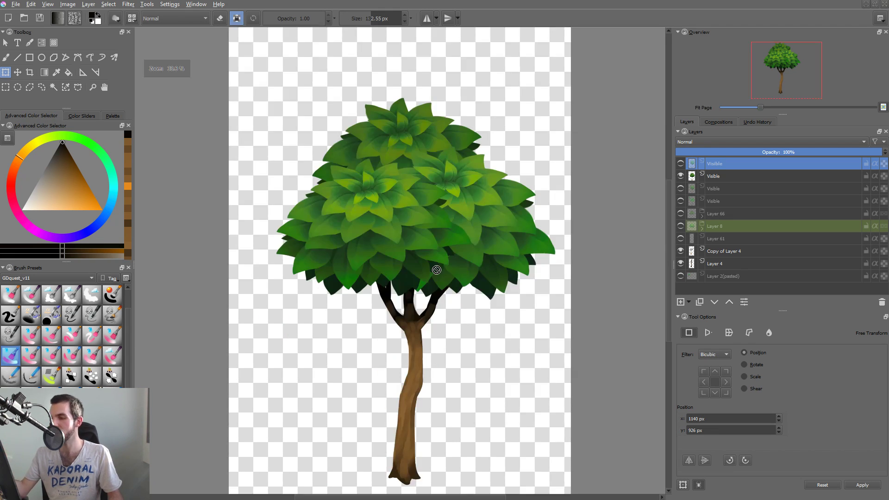
pyautogui.click(680, 176)
pyautogui.click(680, 164)
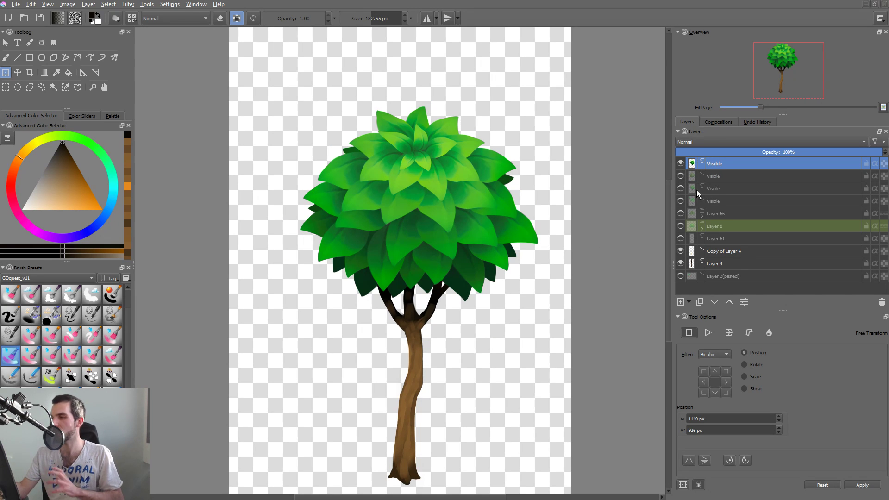
pyautogui.click(680, 176)
pyautogui.click(680, 163)
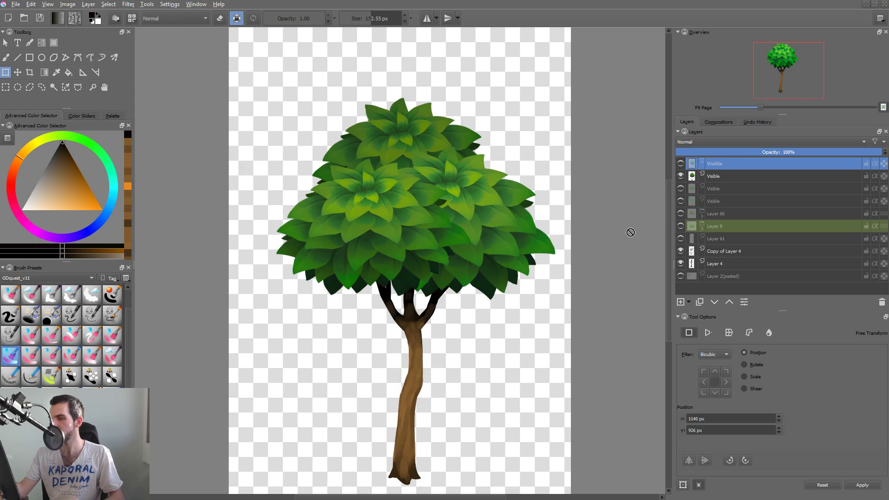
pyautogui.scroll(3, 403, 180)
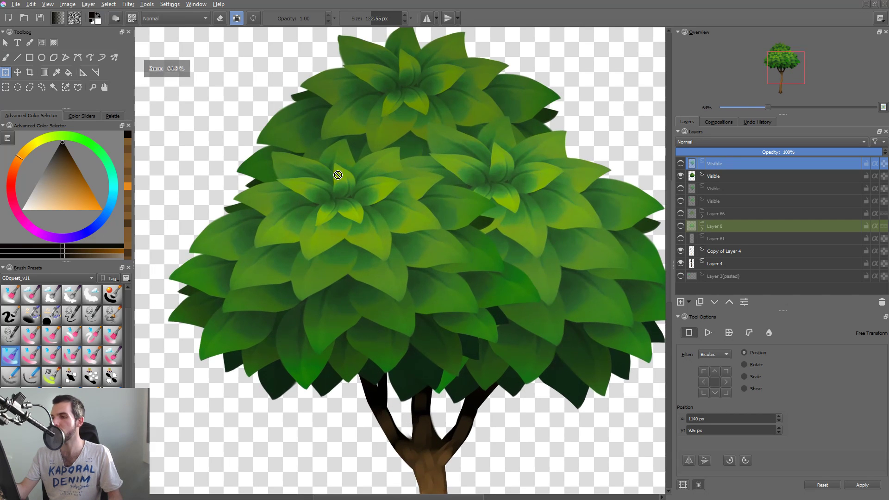
pyautogui.press('2')
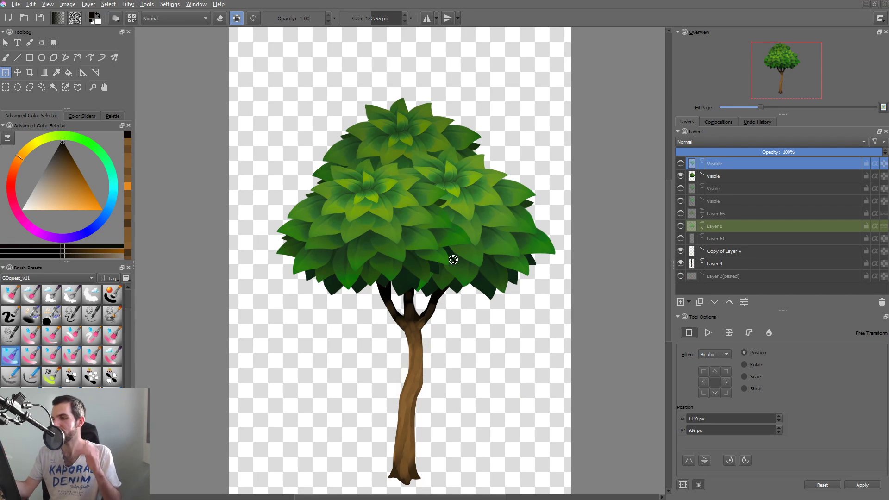
pyautogui.moveTo(445, 275); pyautogui.dragTo(432, 290)
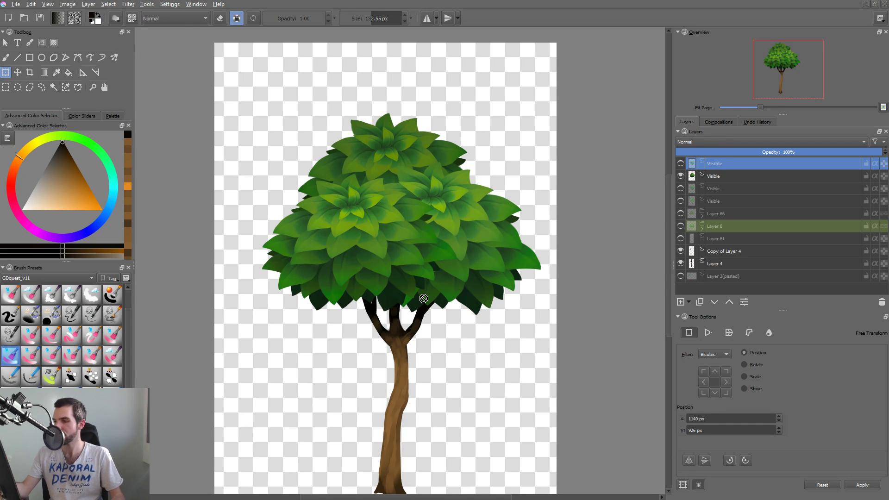
pyautogui.scroll(-3, 546, 283)
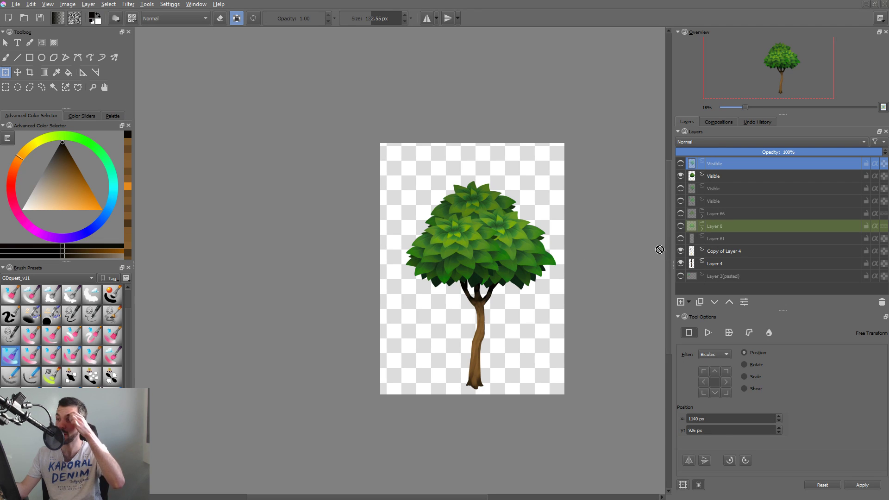
# Try moving the merged three-cluster tree layer across the canvas and save the document.
pyautogui.click(720, 176)
pyautogui.press('t')
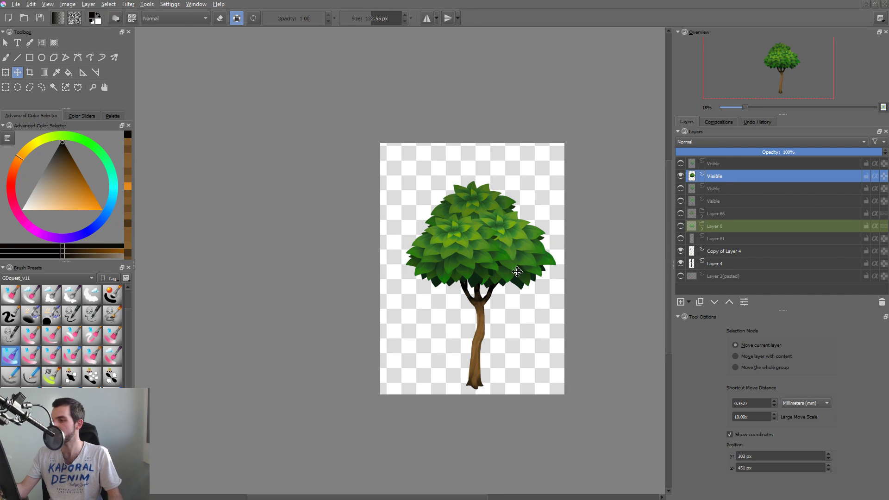
pyautogui.moveTo(506, 267); pyautogui.dragTo(567, 288)
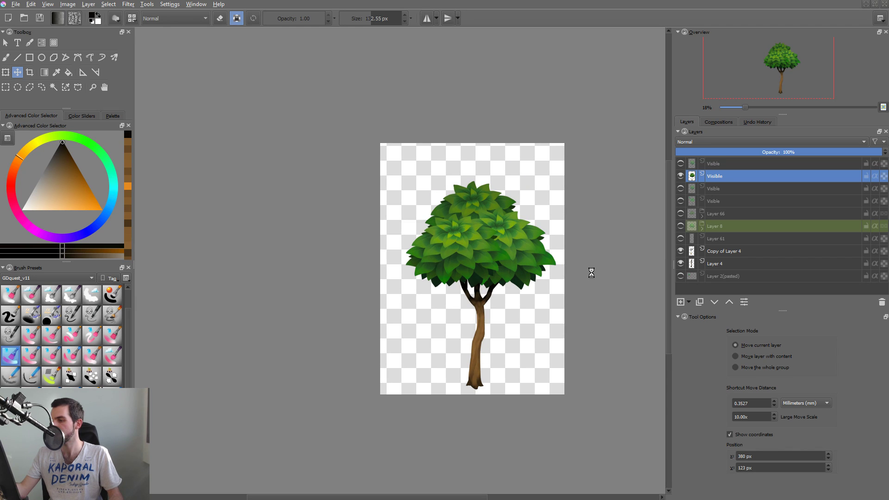
pyautogui.hotkey('ctrl', 's')
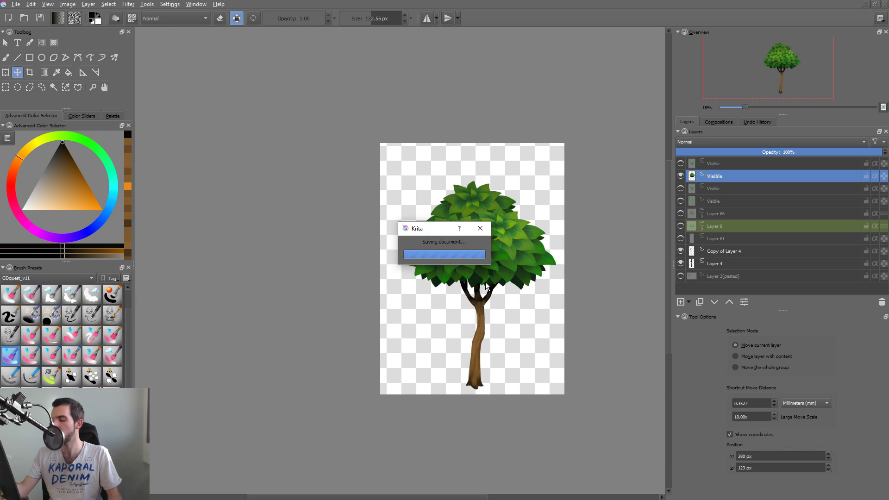
pyautogui.moveTo(504, 293); pyautogui.dragTo(516, 229)
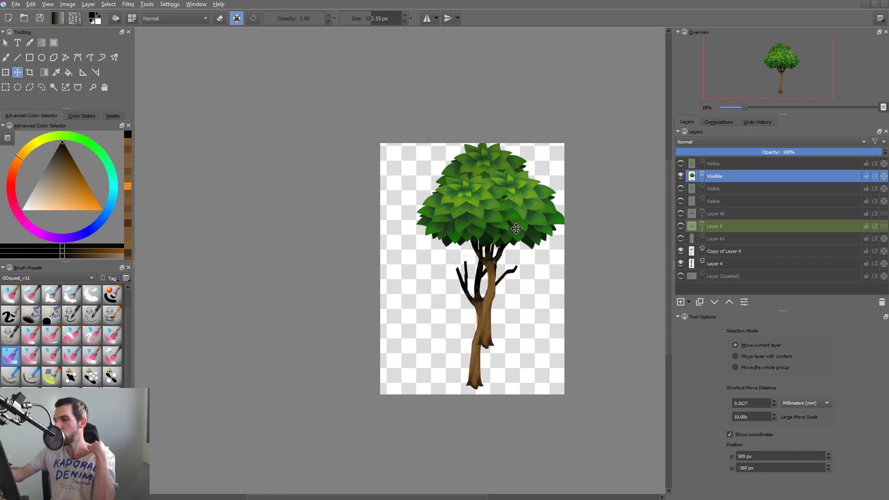
pyautogui.moveTo(511, 289); pyautogui.dragTo(465, 291)
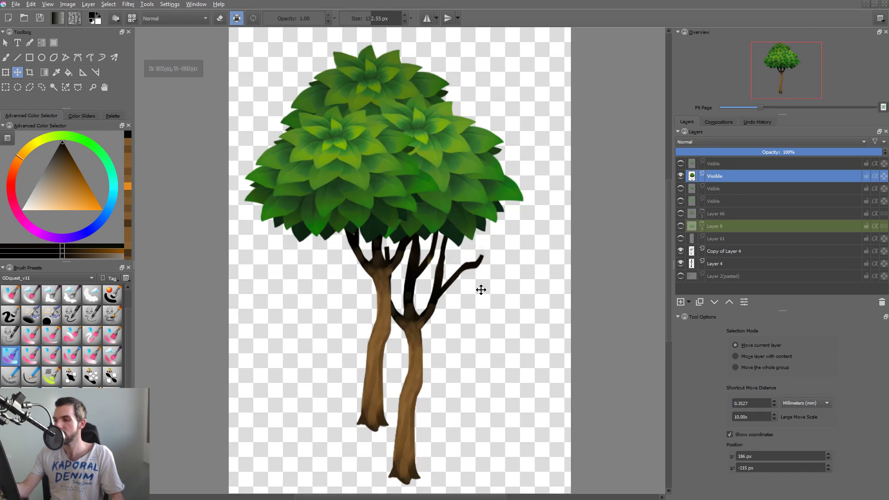
pyautogui.press('2')
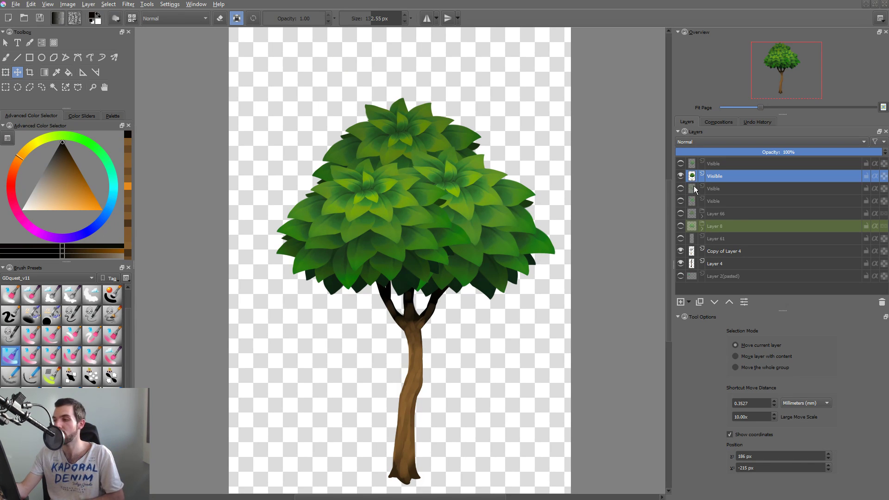
# Hide the merged three-cluster tree layer and show the Layer 66 foliage group in its place.
pyautogui.click(681, 177)
pyautogui.click(681, 177)
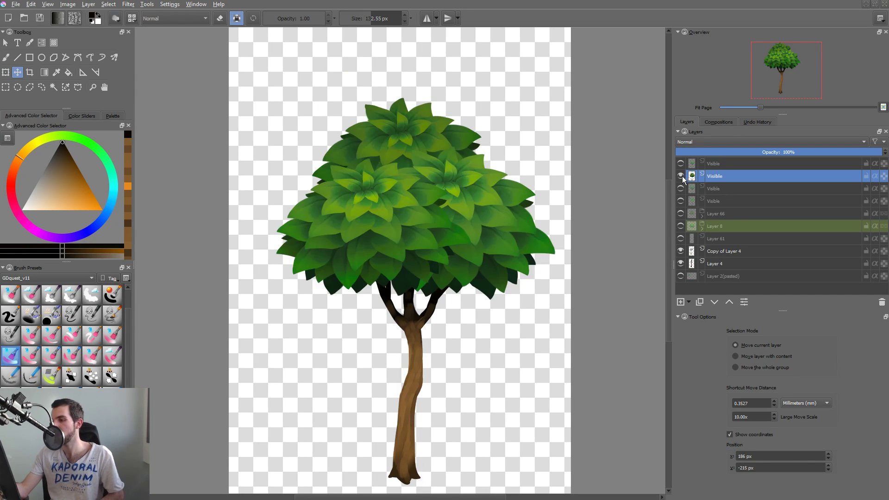
pyautogui.click(680, 176)
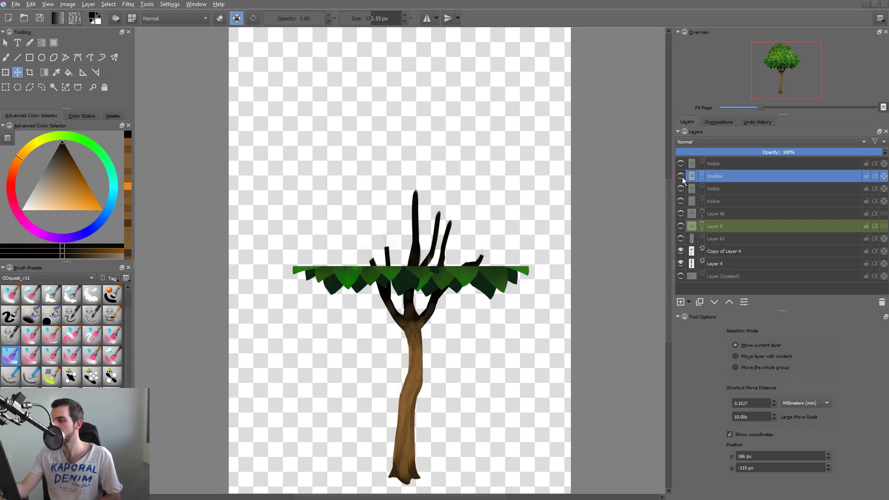
pyautogui.click(680, 226)
pyautogui.click(680, 225)
pyautogui.click(680, 214)
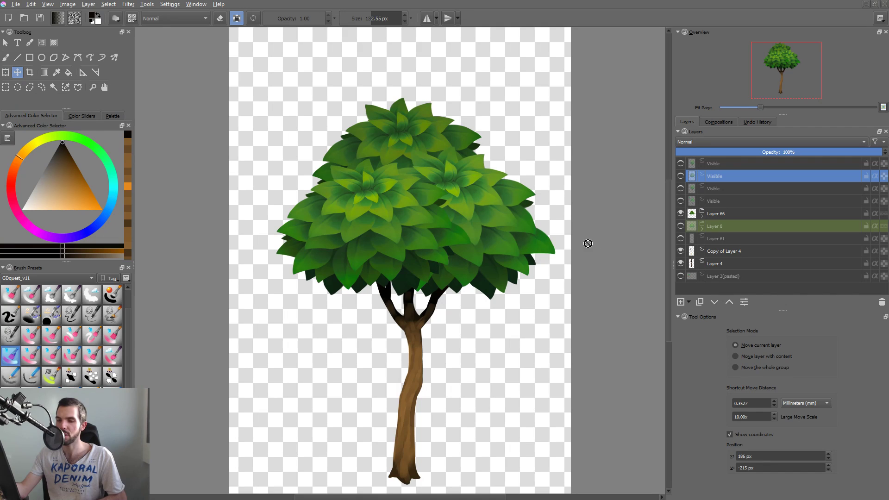
# Save the document with the Layer 66 foliage group visible.
pyautogui.moveTo(499, 280); pyautogui.dragTo(477, 290)
pyautogui.press('2')
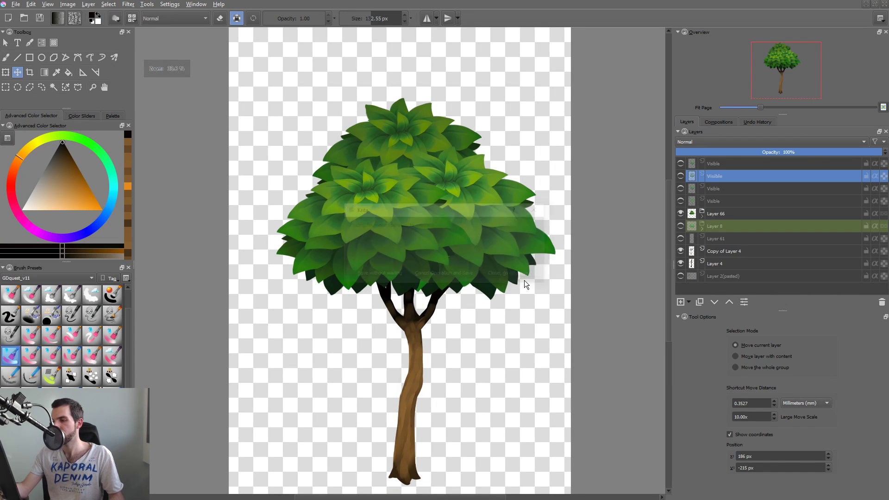
pyautogui.hotkey('ctrl', 's')
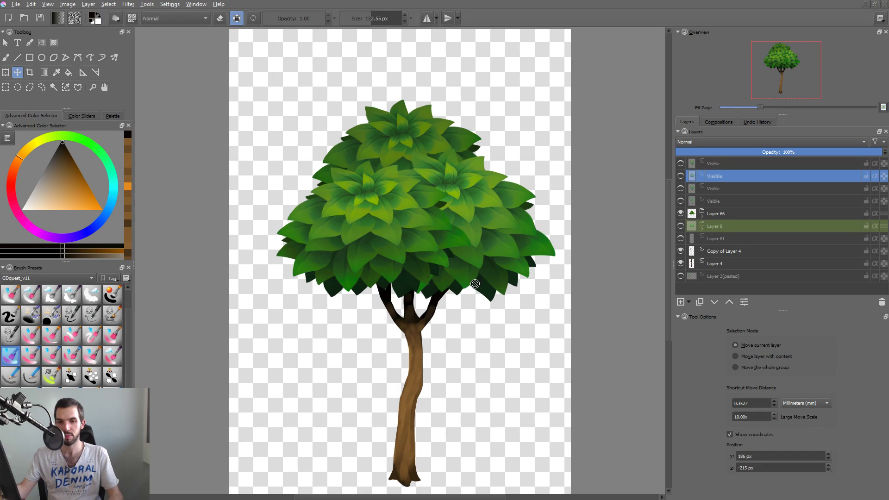
pyautogui.press('2')
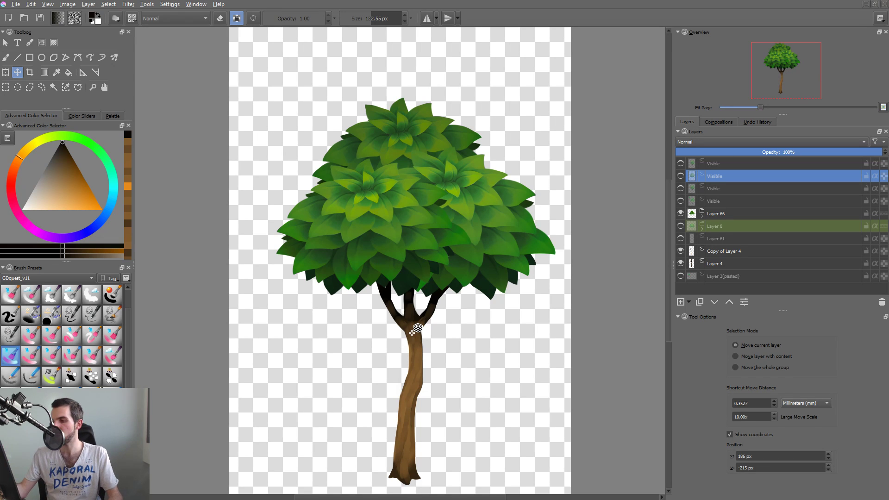
# Duplicate the trunk layer Copy of Layer 4, and hide Layer 4 and the lower Copy of Layer 4.
pyautogui.click(417, 329)
pyautogui.click(681, 251)
pyautogui.click(680, 252)
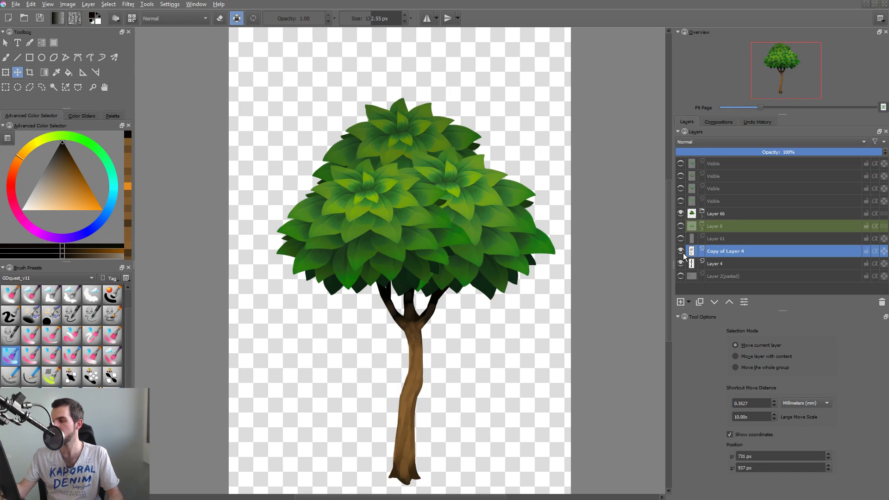
pyautogui.hotkey('ctrl', 'j')
pyautogui.click(681, 277)
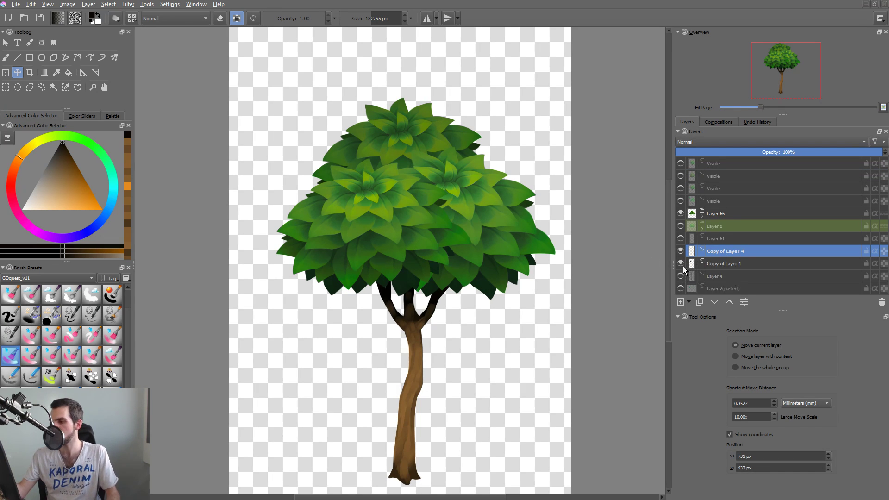
pyautogui.click(681, 265)
# Liquify the duplicated trunk layer's branches, bending the upper ones to the left and stretching the lowest right branch outward.
pyautogui.hotkey('ctrl', 't')
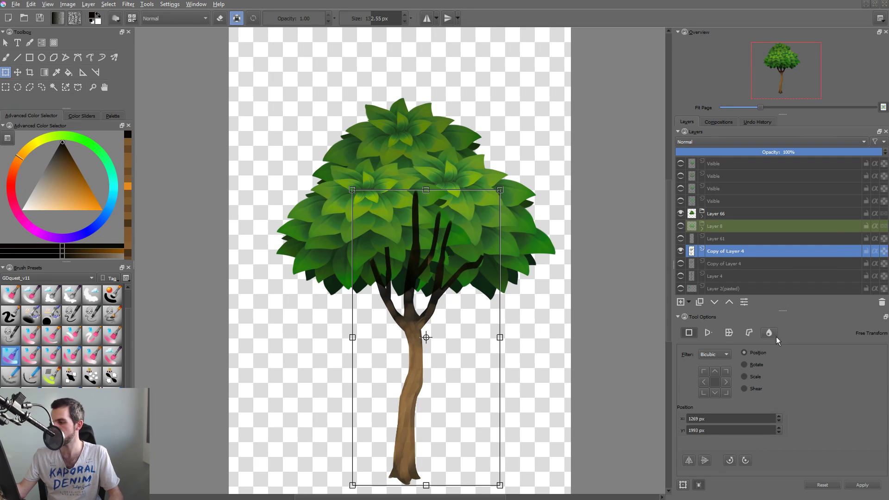
pyautogui.click(768, 332)
pyautogui.moveTo(453, 247)
pyautogui.mouseDown()
pyautogui.moveTo(514, 260)
pyautogui.moveTo(447, 235)
pyautogui.moveTo(324, 263)
pyautogui.mouseUp()
pyautogui.moveTo(420, 212); pyautogui.dragTo(388, 199)
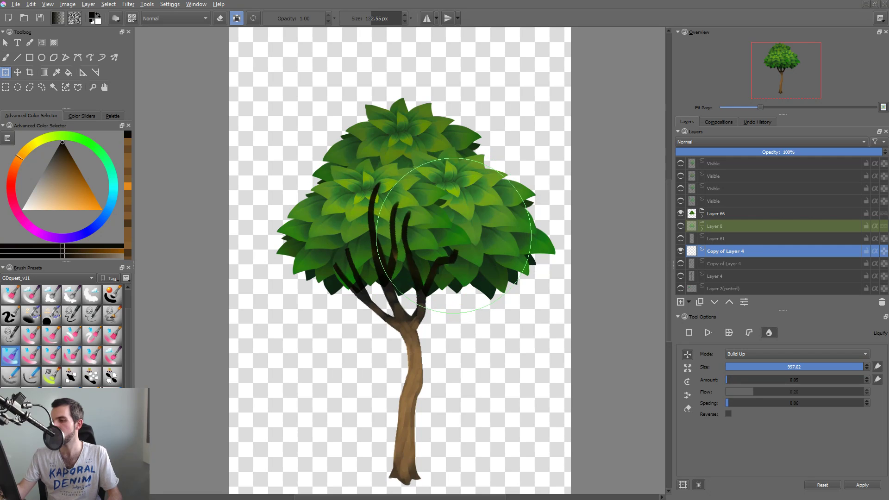
pyautogui.moveTo(423, 278); pyautogui.dragTo(526, 242)
# Warp the trunk into an S-curve with its base shifted right, using Liquify brush sizes 543.46 and 692.10, and apply the transform.
pyautogui.moveTo(396, 407)
pyautogui.mouseDown()
pyautogui.moveTo(435, 408)
pyautogui.moveTo(412, 413)
pyautogui.moveTo(451, 393)
pyautogui.moveTo(429, 393)
pyautogui.moveTo(432, 365)
pyautogui.mouseUp()
pyautogui.moveTo(374, 426); pyautogui.dragTo(428, 407)
pyautogui.moveTo(422, 466)
pyautogui.mouseDown()
pyautogui.moveTo(447, 477)
pyautogui.moveTo(423, 435)
pyautogui.mouseUp()
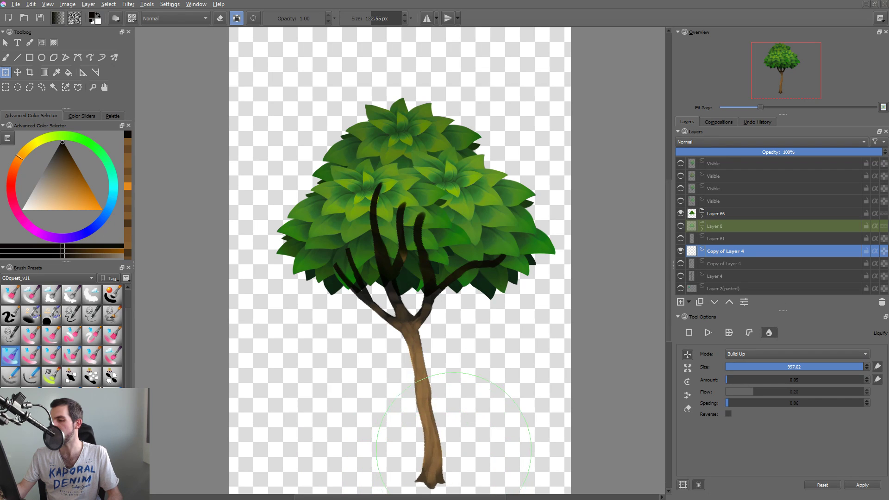
pyautogui.moveTo(431, 402); pyautogui.dragTo(416, 437)
pyautogui.moveTo(413, 401)
pyautogui.keyDown('shift'); pyautogui.mouseDown()
pyautogui.moveTo(343, 401)
pyautogui.moveTo(428, 398)
pyautogui.moveTo(395, 381)
pyautogui.mouseUp(); pyautogui.keyUp('shift')
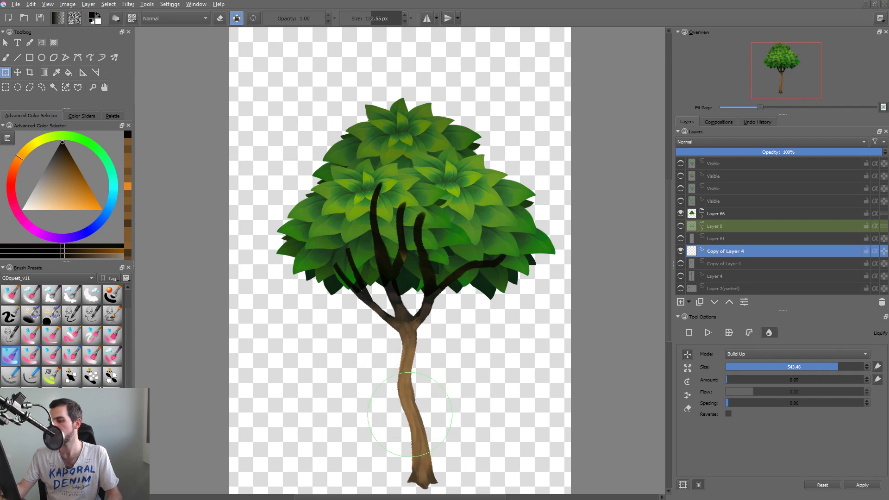
pyautogui.moveTo(411, 413)
pyautogui.mouseDown()
pyautogui.moveTo(423, 418)
pyautogui.moveTo(415, 434)
pyautogui.mouseUp()
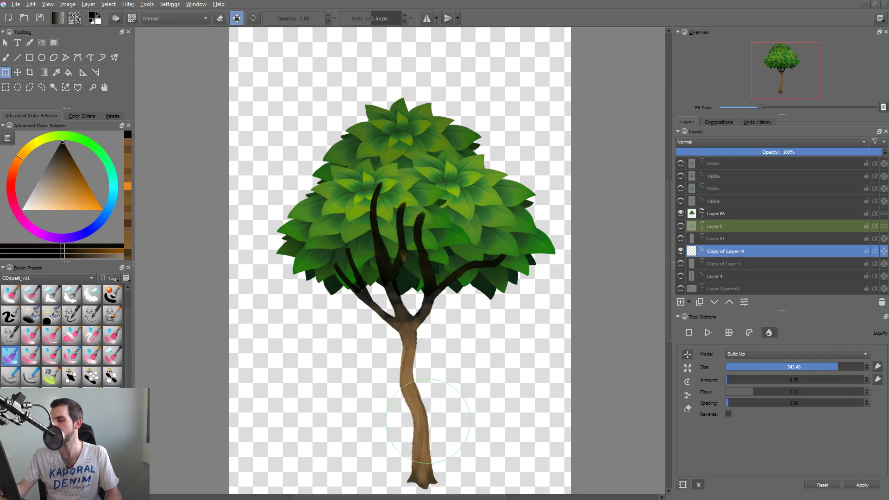
pyautogui.keyDown('shift'); pyautogui.moveTo(432, 399); pyautogui.dragTo(456, 399); pyautogui.keyUp('shift')
pyautogui.moveTo(404, 377); pyautogui.dragTo(403, 376)
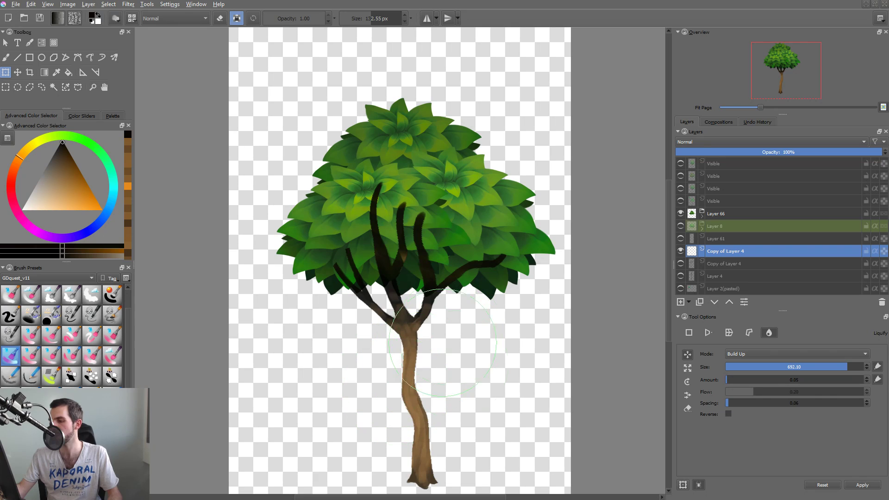
pyautogui.press('Return')
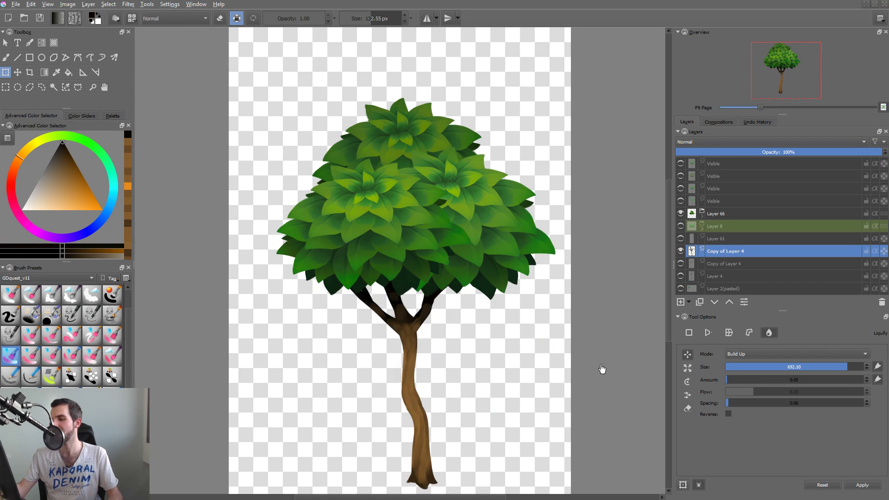
# Compare the warped trunk with the original by hiding the warped copy and showing the lower Copy of Layer 4.
pyautogui.click(680, 253)
pyautogui.click(681, 252)
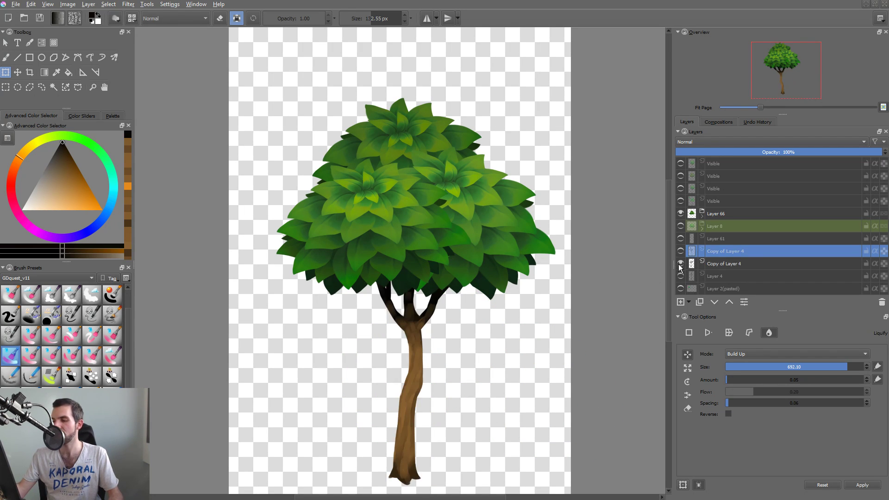
# Delete the warped upper Copy of Layer 4, leaving the other copy and Layer 4 visible.
pyautogui.click(680, 252)
pyautogui.click(680, 252)
pyautogui.click(676, 266)
pyautogui.click(678, 273)
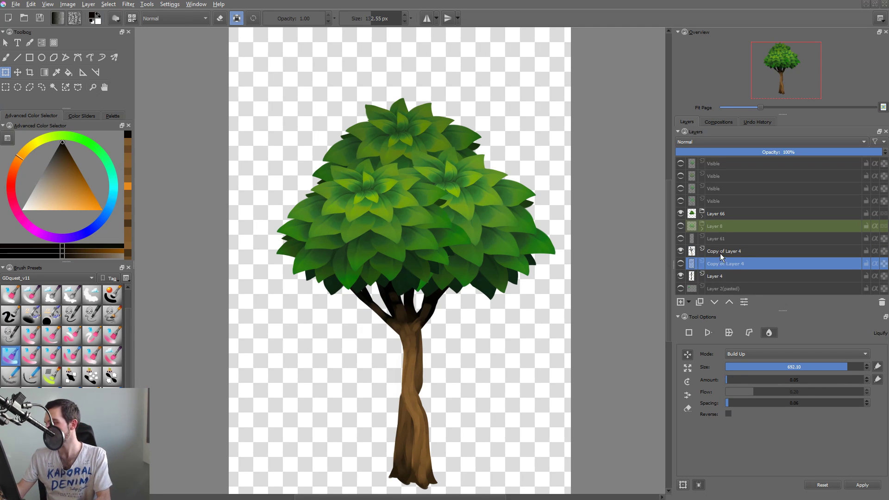
pyautogui.hotkey('shift', 'Delete')
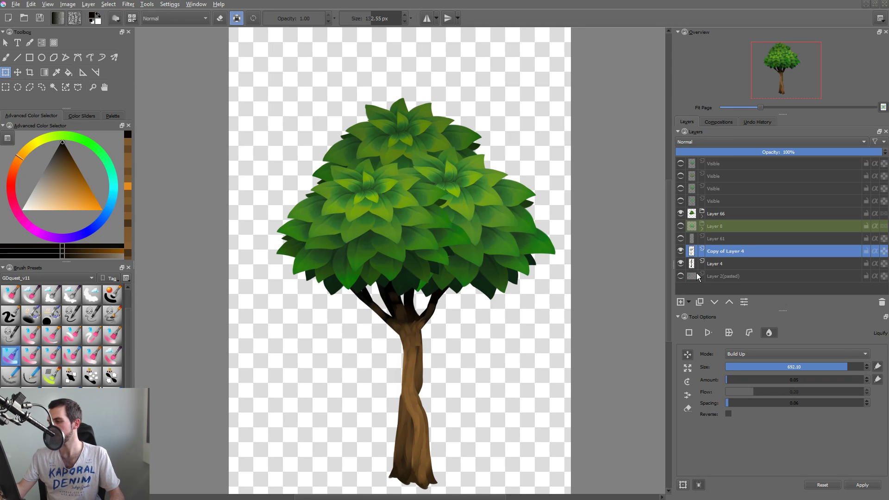
# Compare the two uppermost Visible merges, then select the second one and select the entire canvas.
pyautogui.moveTo(504, 359); pyautogui.dragTo(496, 364)
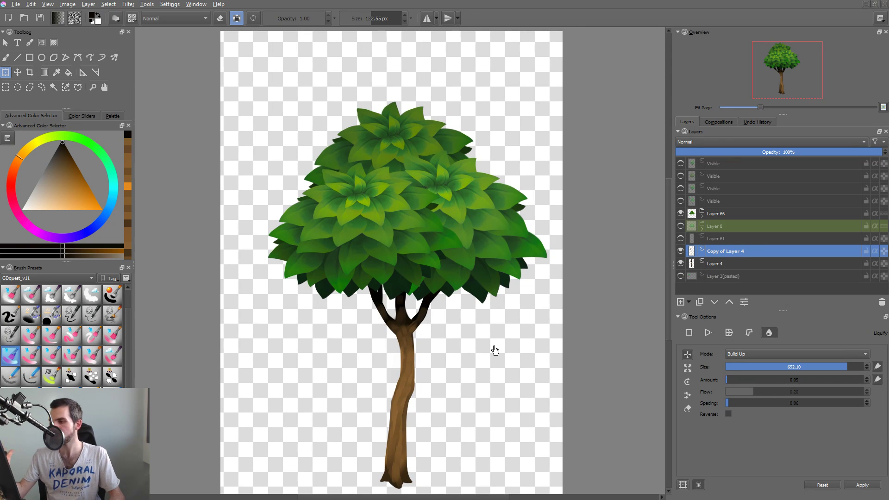
pyautogui.click(681, 176)
pyautogui.click(680, 164)
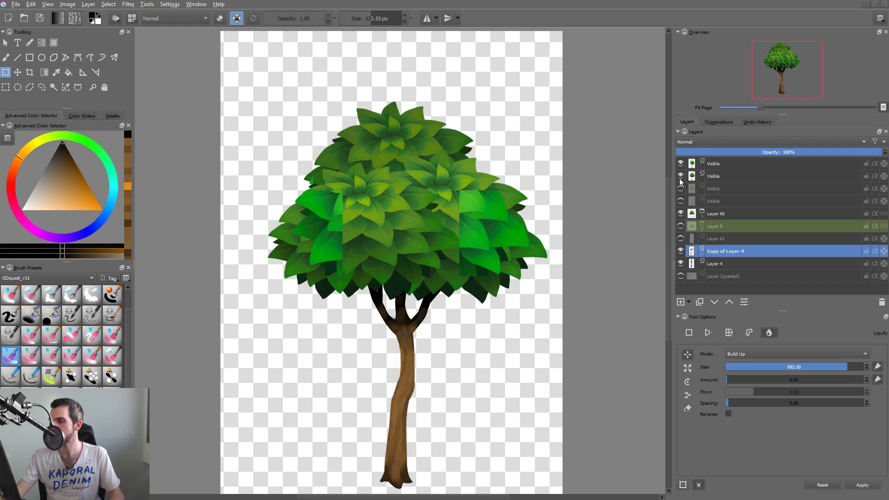
pyautogui.click(681, 163)
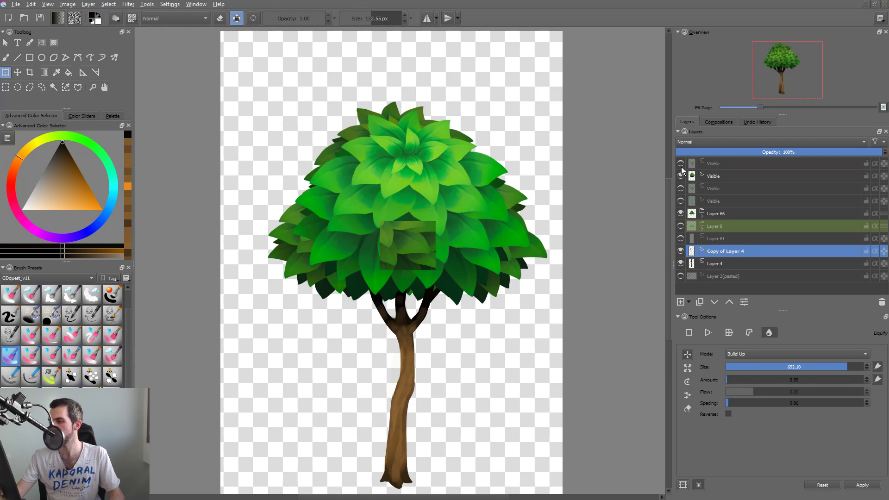
pyautogui.click(715, 176)
pyautogui.moveTo(546, 310); pyautogui.dragTo(501, 333)
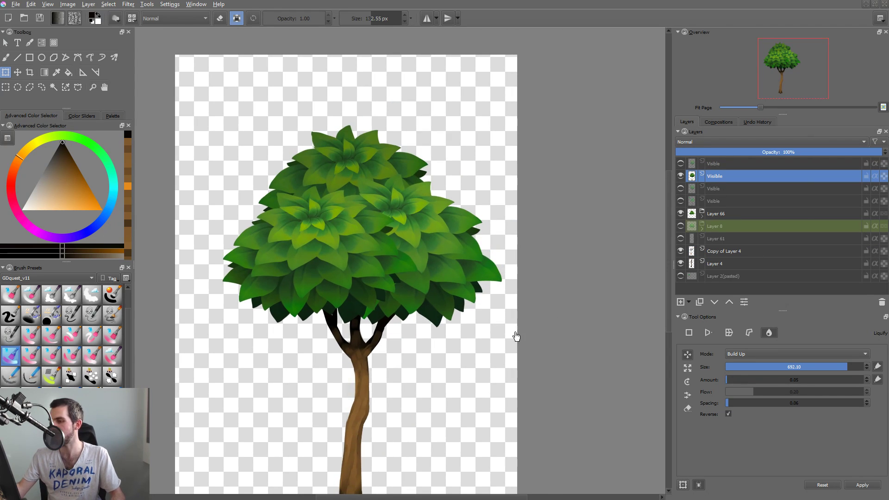
pyautogui.hotkey('ctrl', 'a')
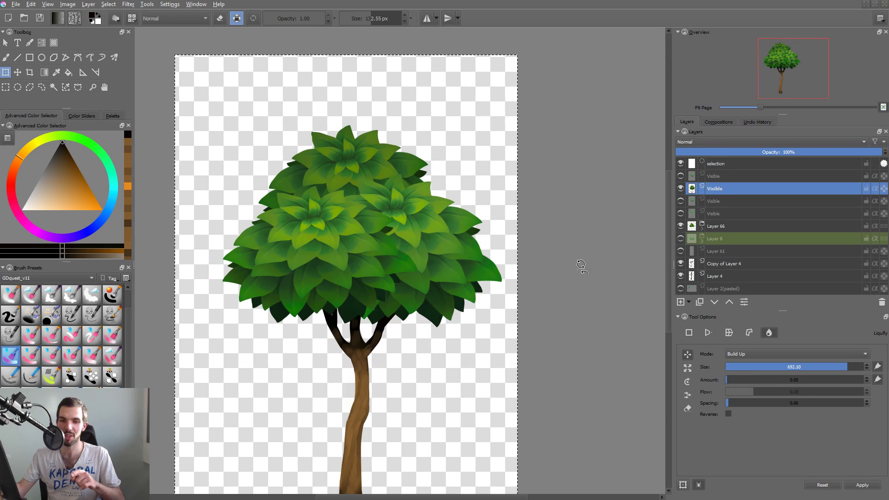
# Save the tree_livestream demo document, close it, and reopen tree_livestream demo.kra from the desktop.
pyautogui.hotkey('ctrl', 's')
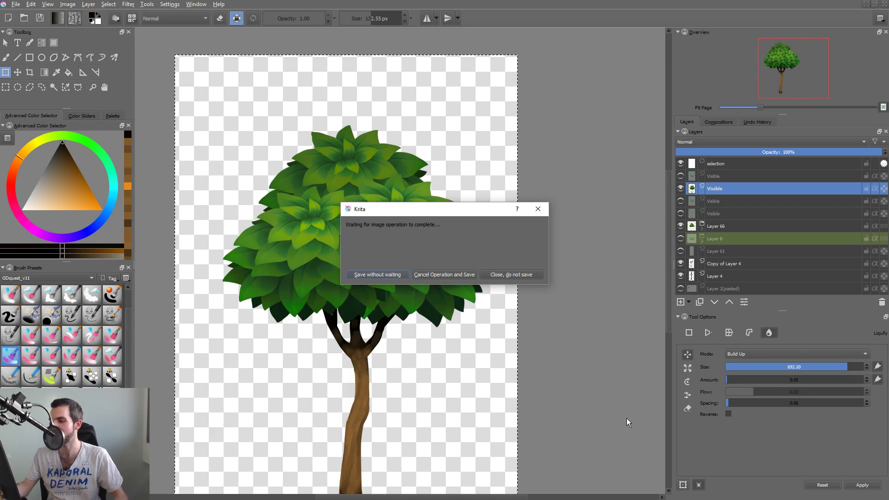
pyautogui.press('super')
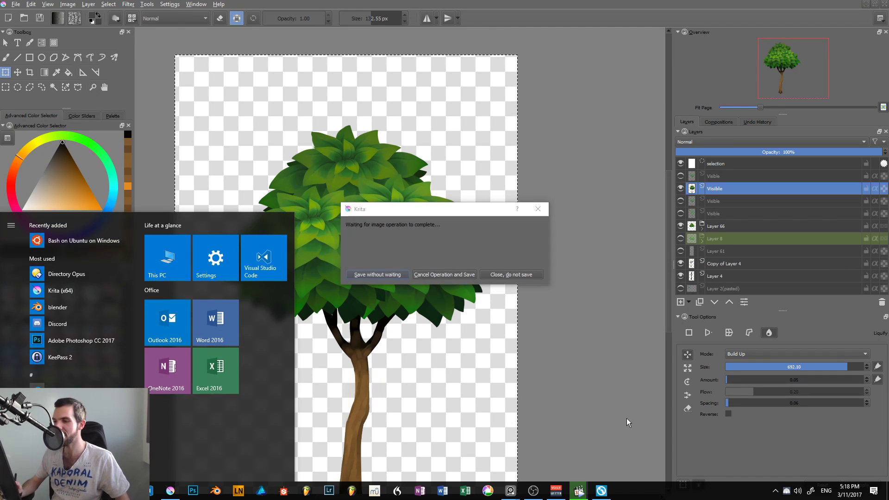
pyautogui.press('super')
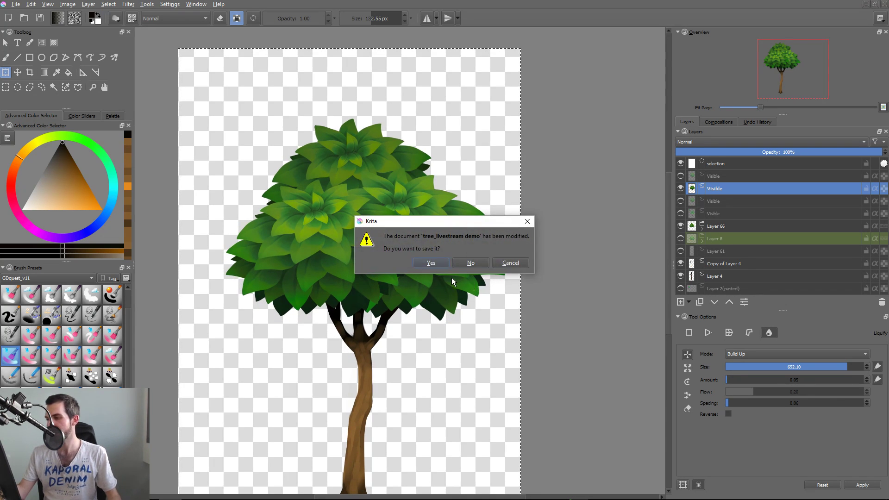
pyautogui.click(437, 262)
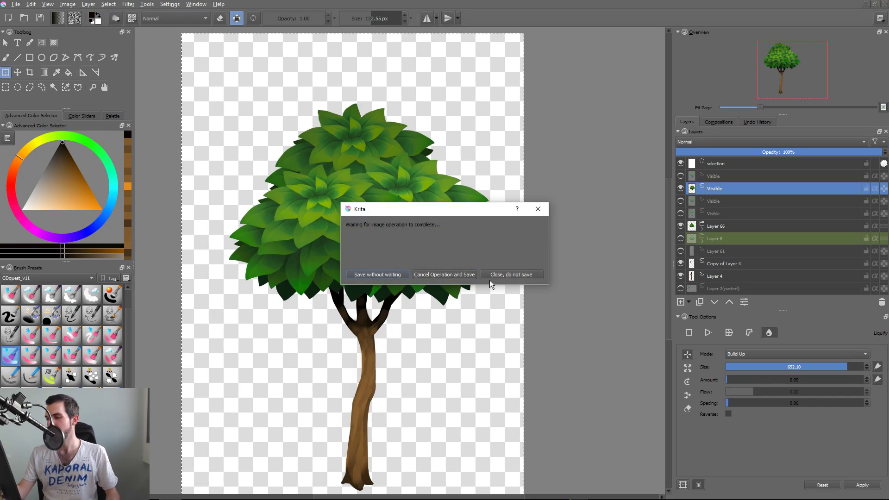
pyautogui.click(482, 264)
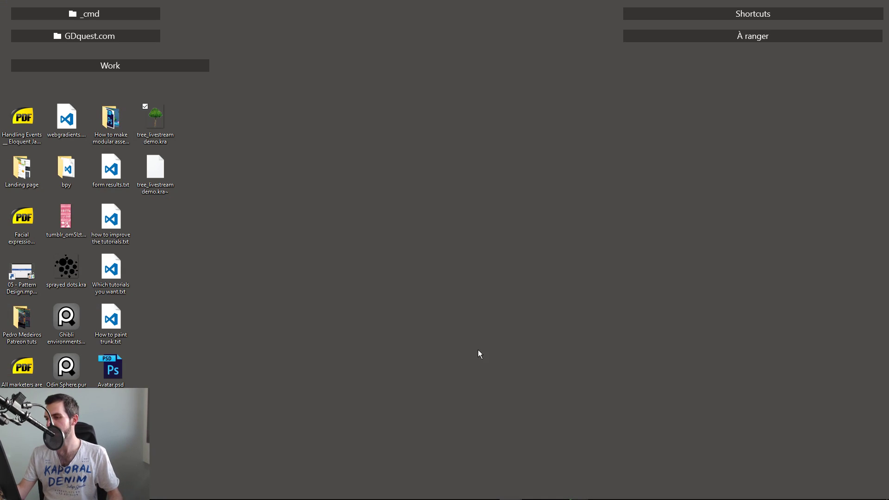
pyautogui.doubleClick(160, 121)
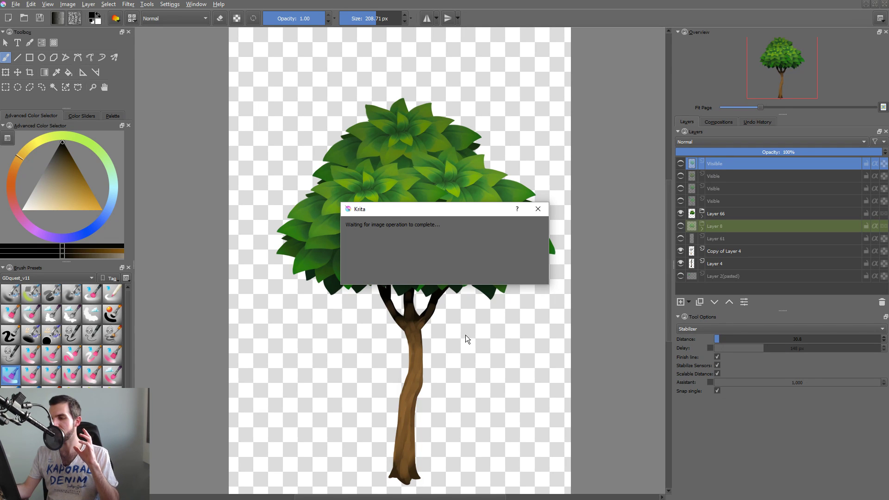
pyautogui.moveTo(468, 215); pyautogui.dragTo(528, 195)
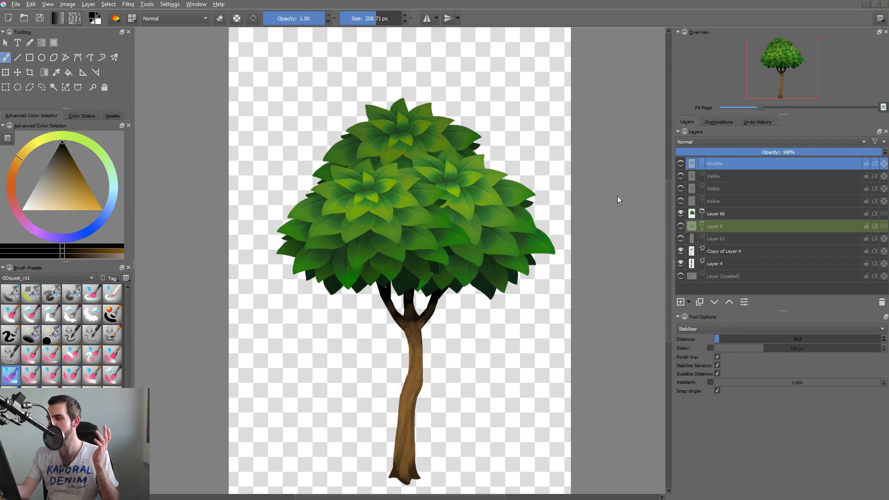
# Hide Layer 66, Copy of Layer 4 and Layer 4, and show and select only the second Visible layer from the top.
pyautogui.click(681, 213)
pyautogui.click(681, 251)
pyautogui.click(680, 264)
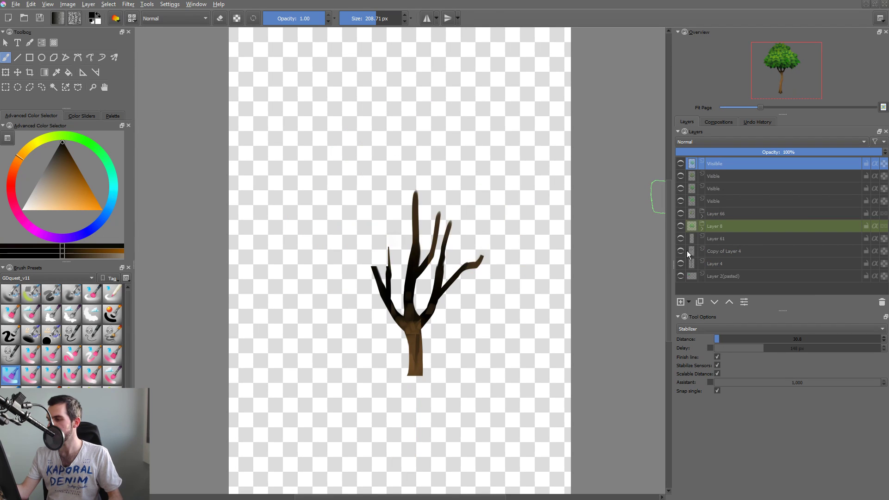
pyautogui.click(680, 163)
pyautogui.click(681, 164)
pyautogui.click(680, 176)
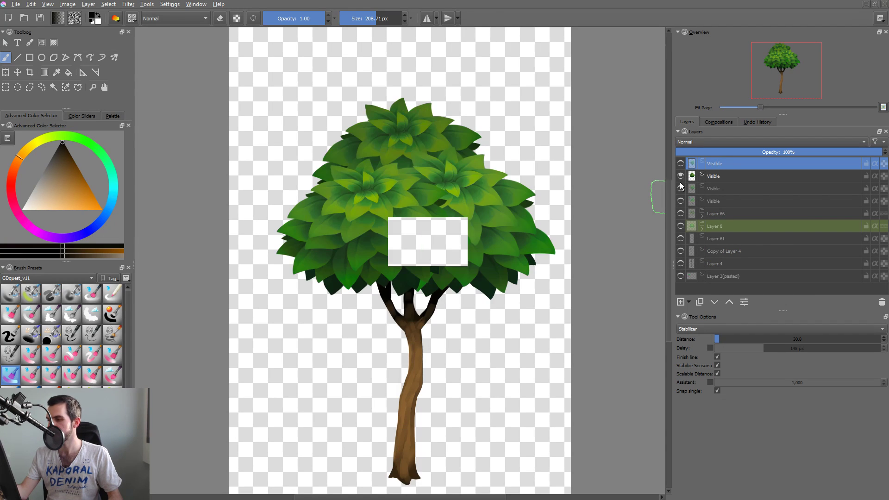
pyautogui.click(692, 178)
# Copy the entire merged tree and create a new 1799 by 2521 px document from the clipboard.
pyautogui.hotkey('ctrl', 'a')
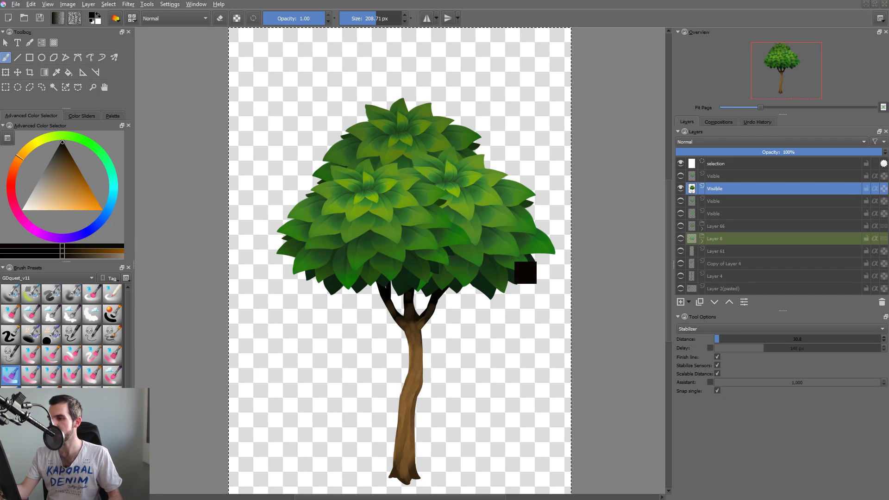
pyautogui.hotkey('ctrl', 'n')
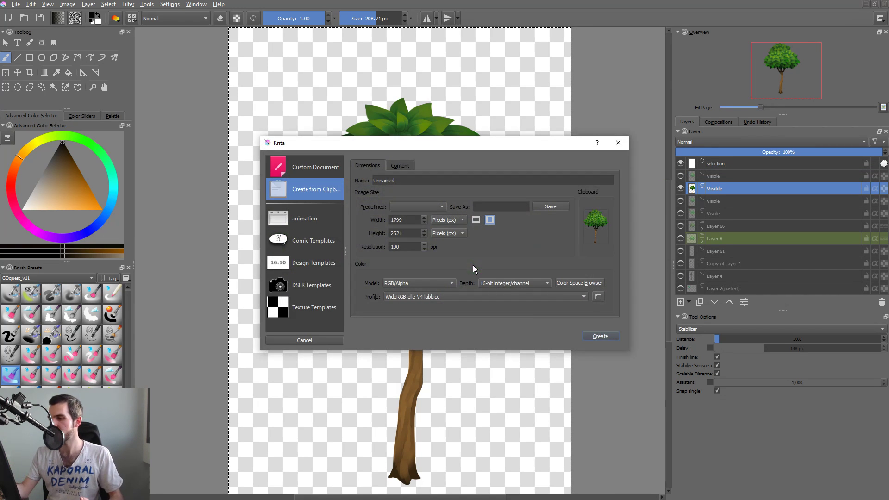
pyautogui.click(599, 337)
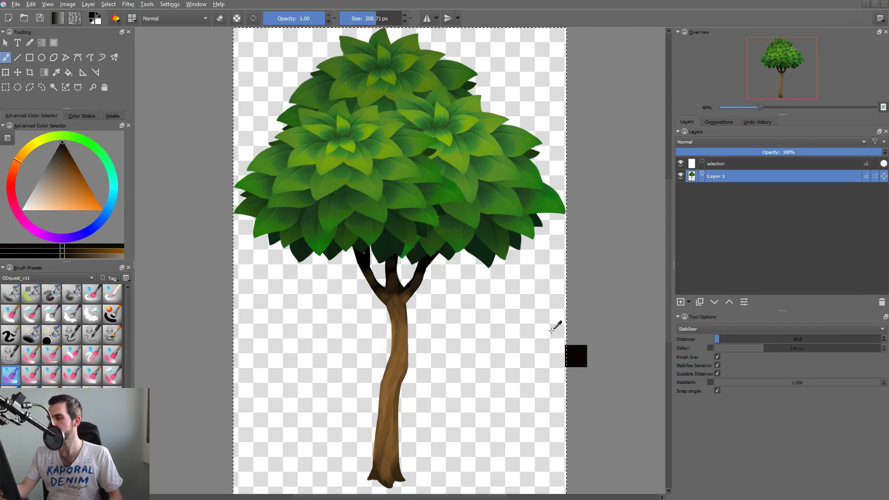
# Clear Layer 1, paste the tree as a new layer, deselect, and delete the empty Layer 1.
pyautogui.press('Delete')
pyautogui.hotkey('ctrl', 'v')
pyautogui.hotkey('ctrl', 'shift', 'a')
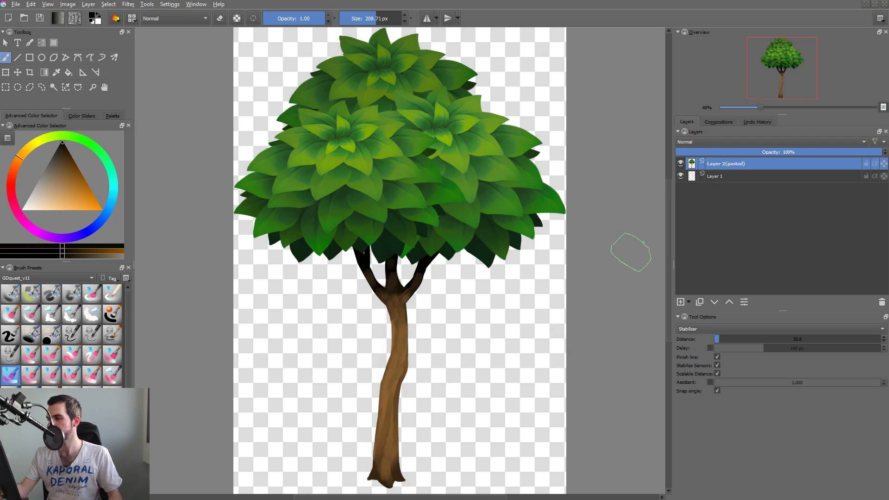
pyautogui.press('pagedown')
pyautogui.hotkey('shift', 'Delete')
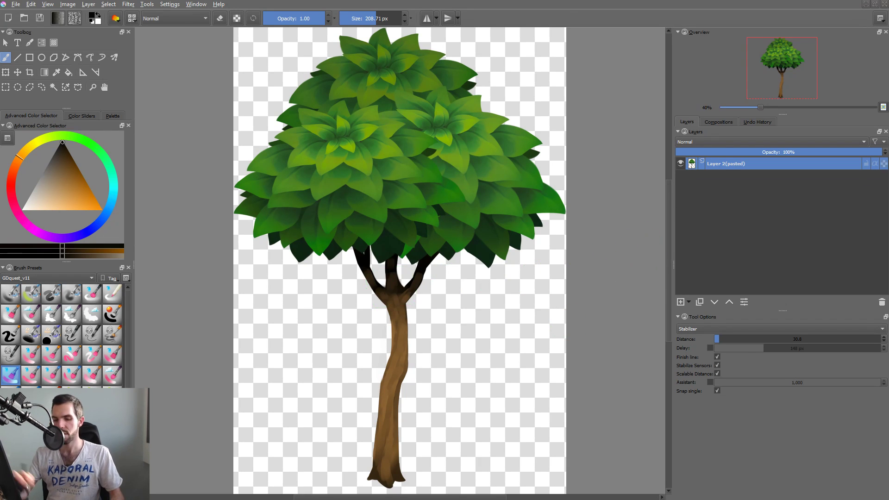
# Resize the canvas to 3000 px wide and 3500 px high, keeping the tree centred.
pyautogui.hotkey('ctrl', 'alt', 'c')
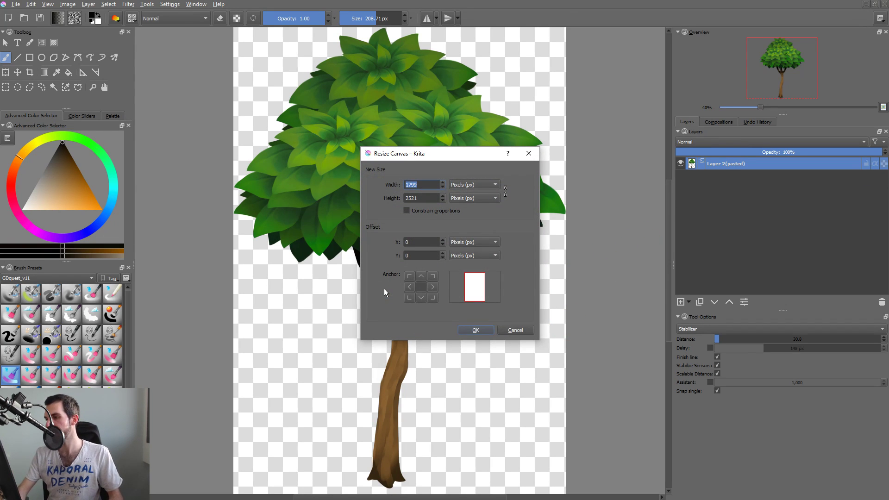
pyautogui.write('3000')
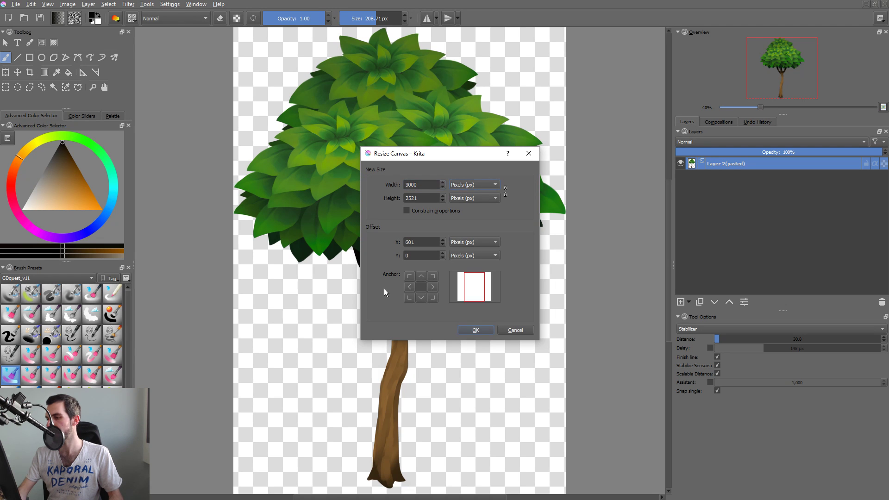
pyautogui.press('Tab')
pyautogui.write('3000')
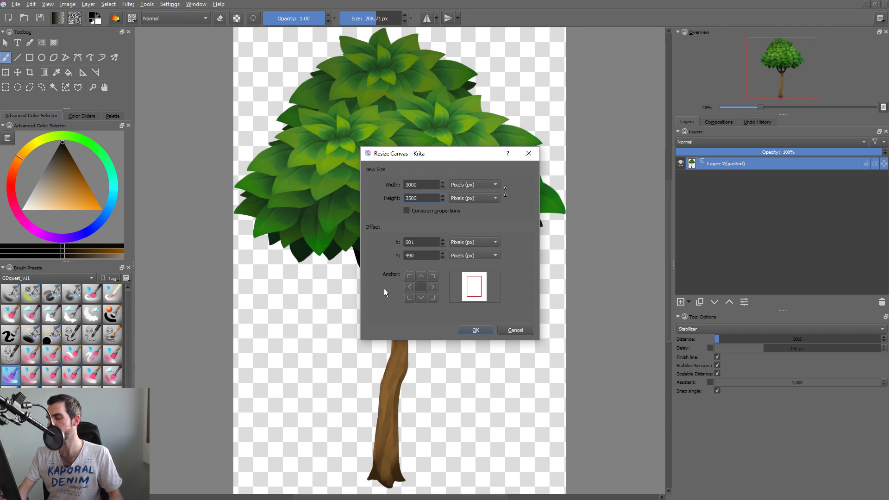
pyautogui.press('Return')
# Crop the empty area below the tree, reducing the image height to about 3033 px.
pyautogui.moveTo(509, 297)
pyautogui.mouseDown()
pyautogui.moveTo(483, 301)
pyautogui.moveTo(463, 334)
pyautogui.moveTo(508, 313)
pyautogui.mouseUp()
pyautogui.press('t')
pyautogui.moveTo(464, 285); pyautogui.dragTo(451, 266)
pyautogui.press('c')
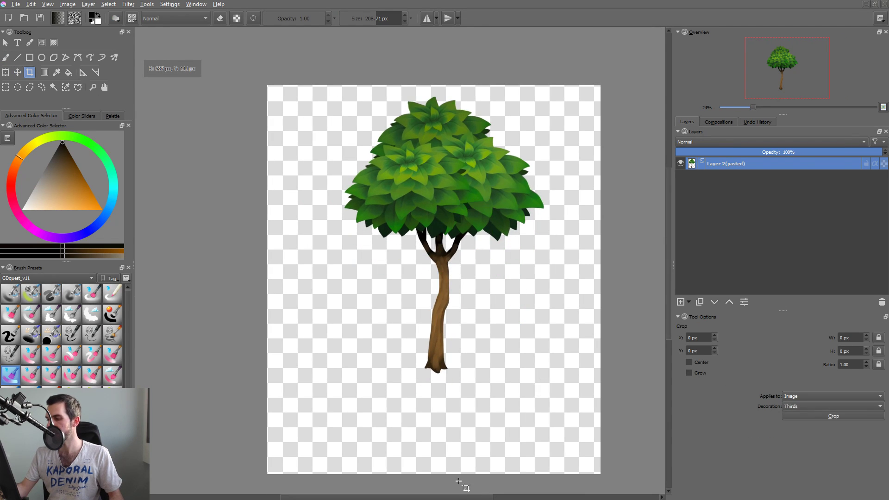
pyautogui.click(464, 474)
pyautogui.moveTo(433, 469); pyautogui.dragTo(433, 421)
pyautogui.press('Return')
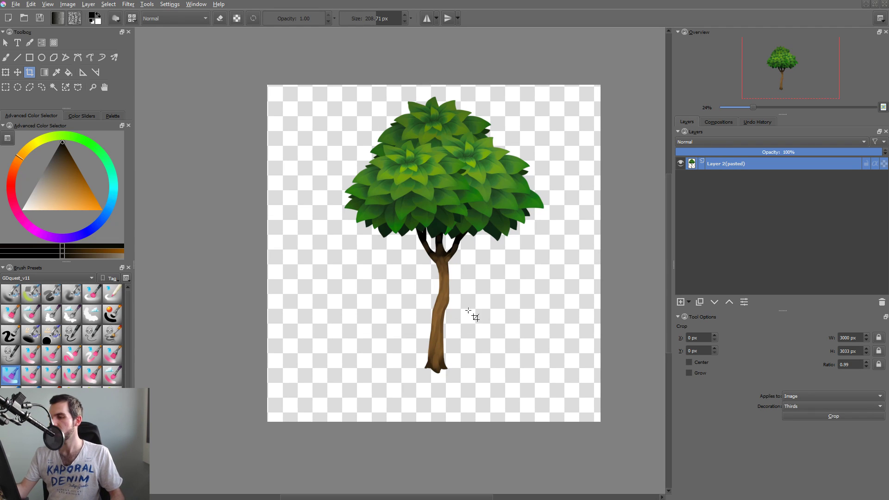
# Save the new document on the Desktop as a Krita document named mound.
pyautogui.hotkey('ctrl', 's')
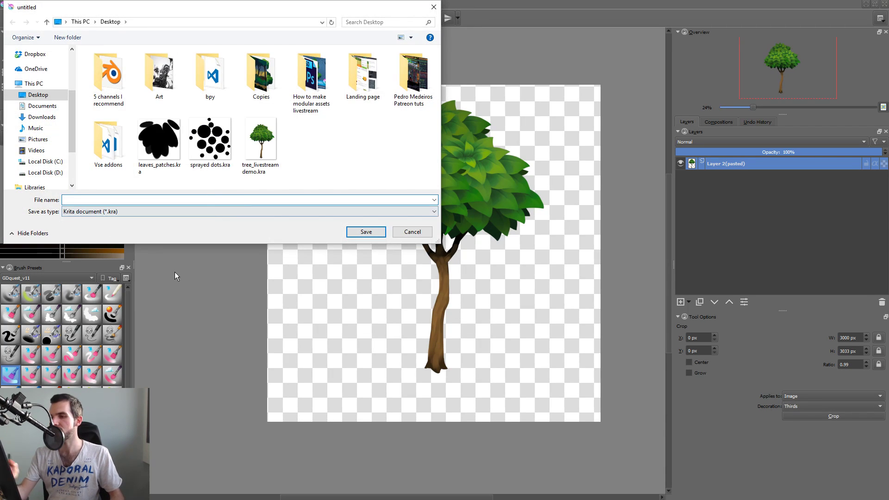
pyautogui.write('tree)')
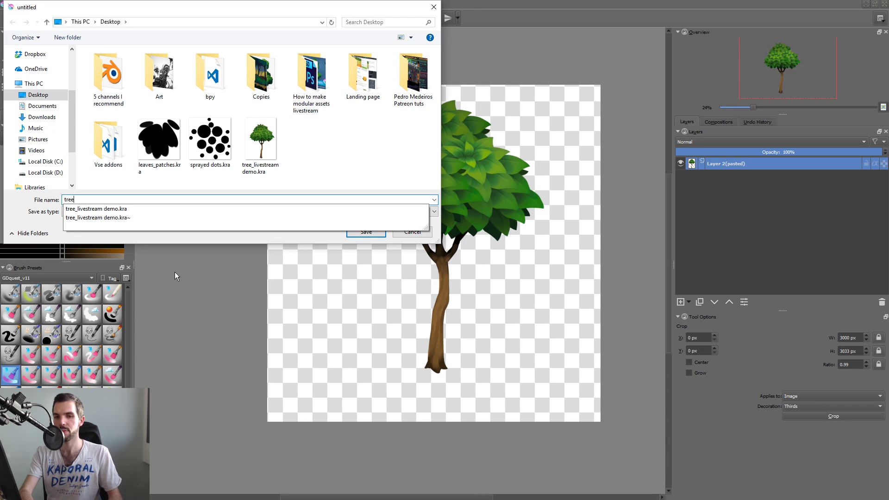
pyautogui.press('BackSpace')
pyautogui.press('BackSpace')
pyautogui.press('BackSpace')
pyautogui.press('BackSpace')
pyautogui.press('BackSpace')
pyautogui.write('mounds')
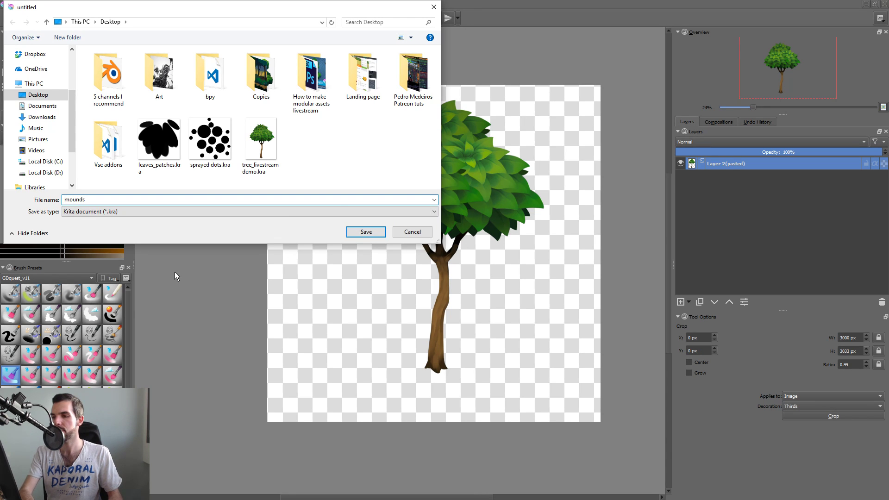
pyautogui.press('Return')
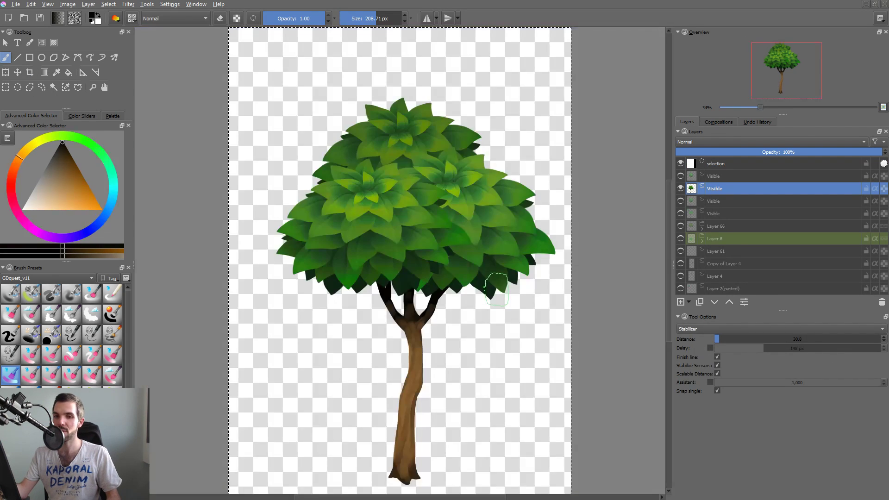
# Close the original tree_livestream demo document without saving its changes.
pyautogui.moveTo(503, 291); pyautogui.dragTo(495, 296)
pyautogui.hotkey('ctrl', 'w')
pyautogui.click(480, 266)
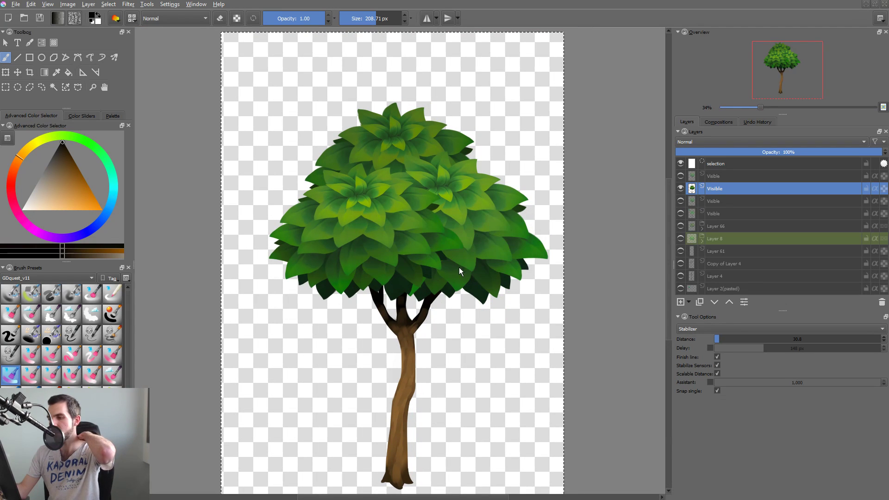
# Activate the freehand brush and add a new paint layer above the pasted tree layer.
pyautogui.press('b')
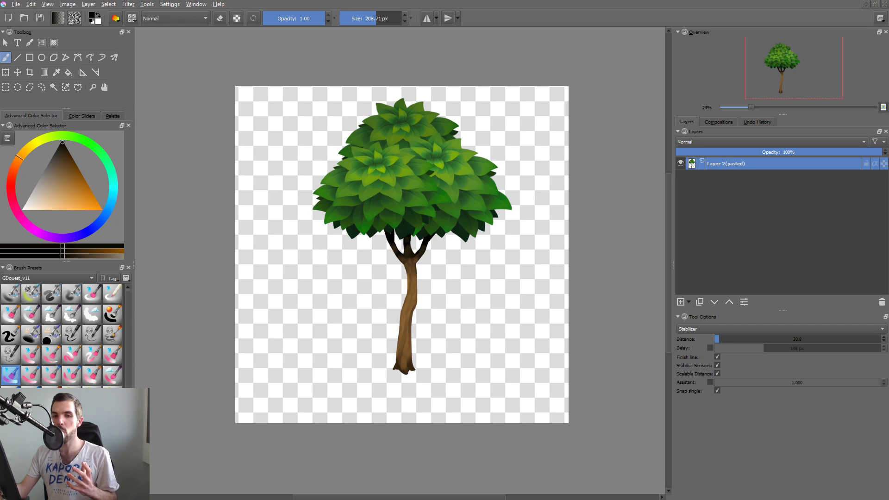
pyautogui.moveTo(393, 317); pyautogui.dragTo(443, 307)
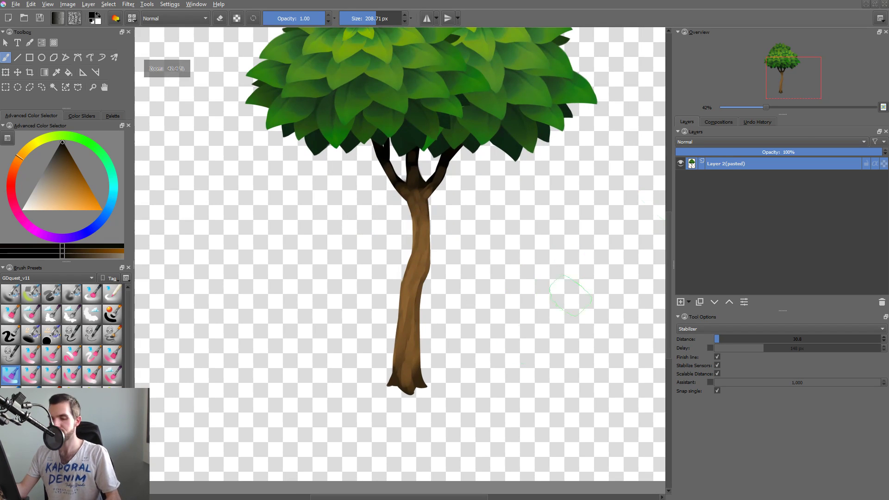
pyautogui.press('Insert')
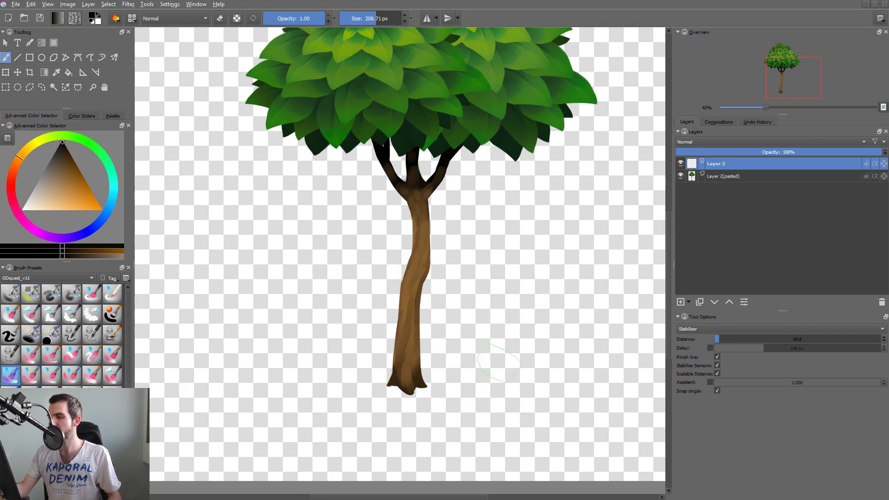
pyautogui.moveTo(478, 359); pyautogui.dragTo(520, 319)
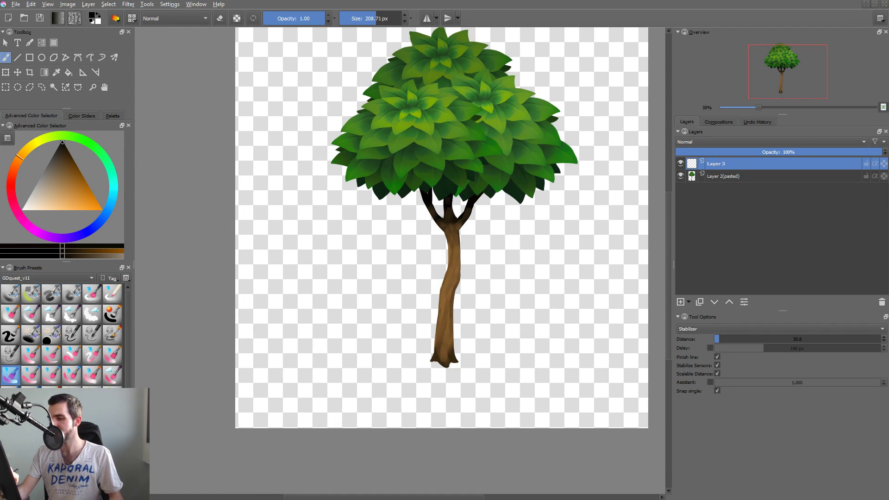
# Switch the freehand brush to the solid black ink preset at 118 px for drawing the mound.
pyautogui.click(51, 354)
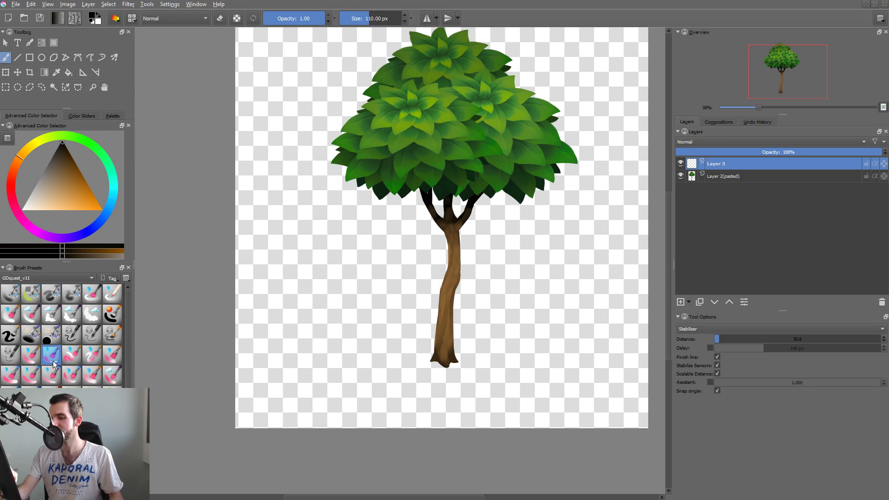
pyautogui.press('t')
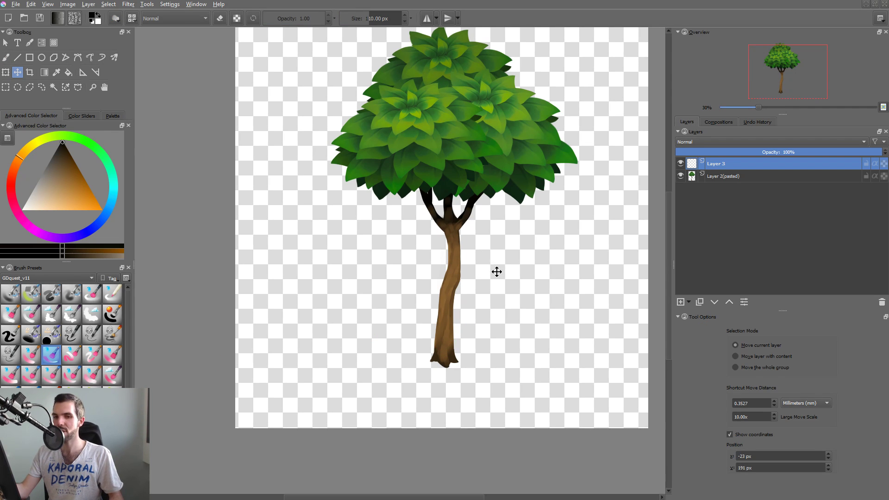
pyautogui.press('b')
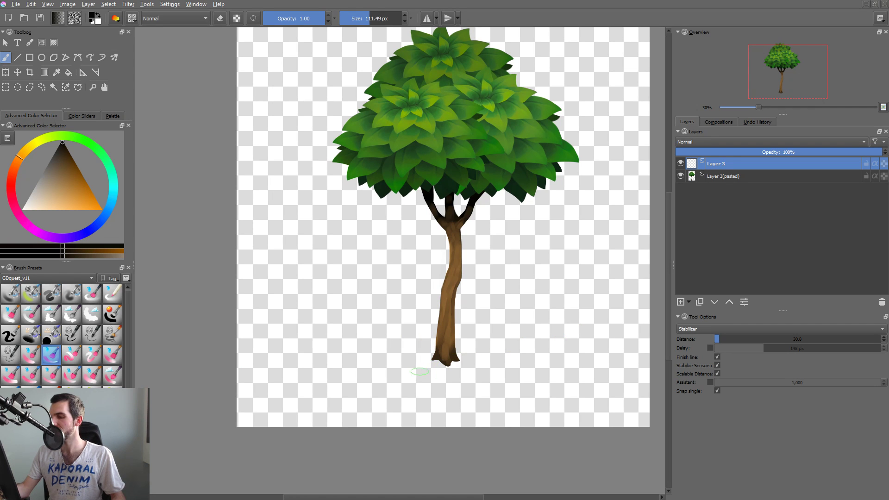
pyautogui.keyDown('shift'); pyautogui.moveTo(419, 371); pyautogui.dragTo(511, 375); pyautogui.keyUp('shift')
pyautogui.keyDown('ctrl'); pyautogui.moveTo(533, 343); pyautogui.dragTo(515, 354); pyautogui.keyUp('ctrl')
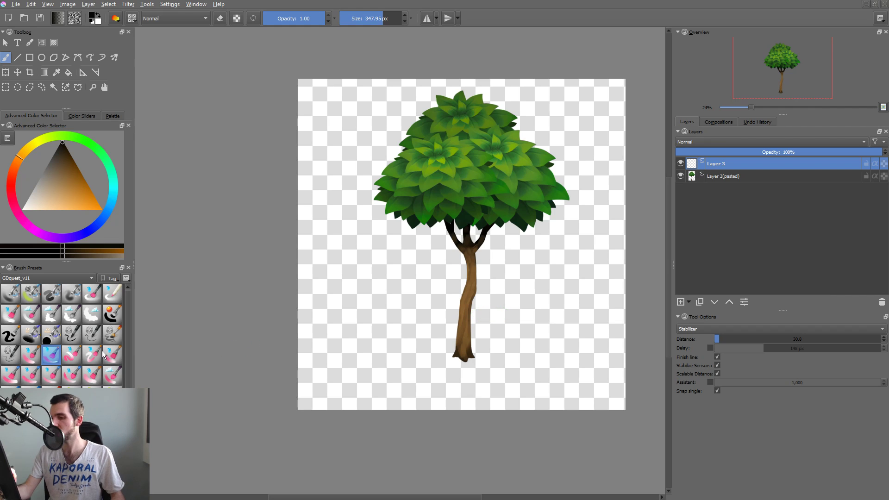
pyautogui.click(10, 335)
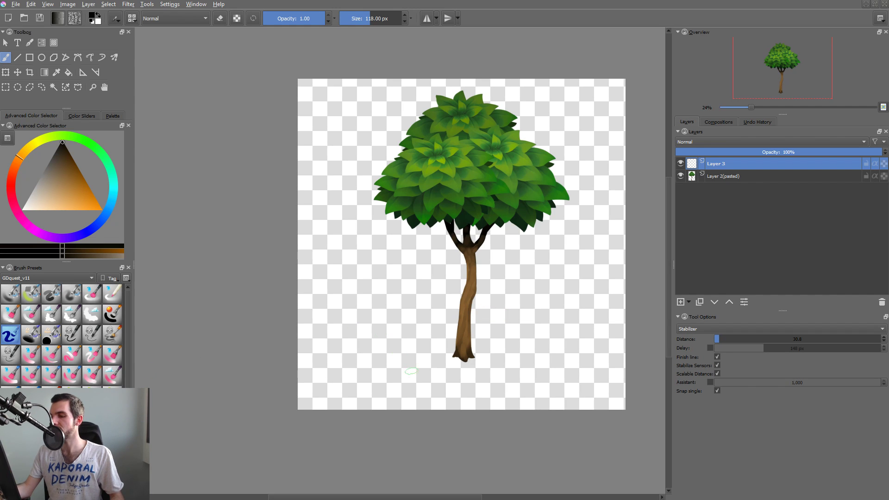
pyautogui.moveTo(348, 379)
pyautogui.mouseDown()
pyautogui.moveTo(392, 354)
pyautogui.moveTo(537, 339)
pyautogui.moveTo(563, 360)
pyautogui.moveTo(582, 354)
pyautogui.mouseUp()
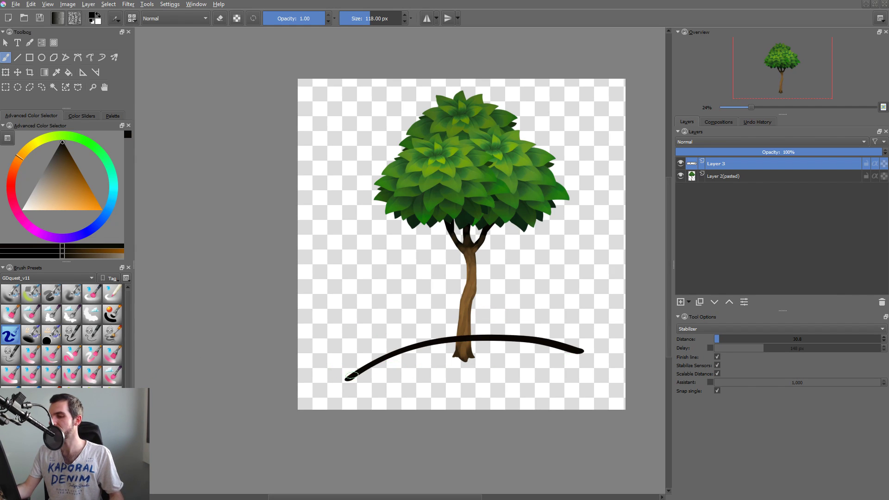
pyautogui.hotkey('ctrl', 'z')
pyautogui.moveTo(342, 380)
pyautogui.mouseDown()
pyautogui.moveTo(411, 355)
pyautogui.moveTo(588, 379)
pyautogui.mouseUp()
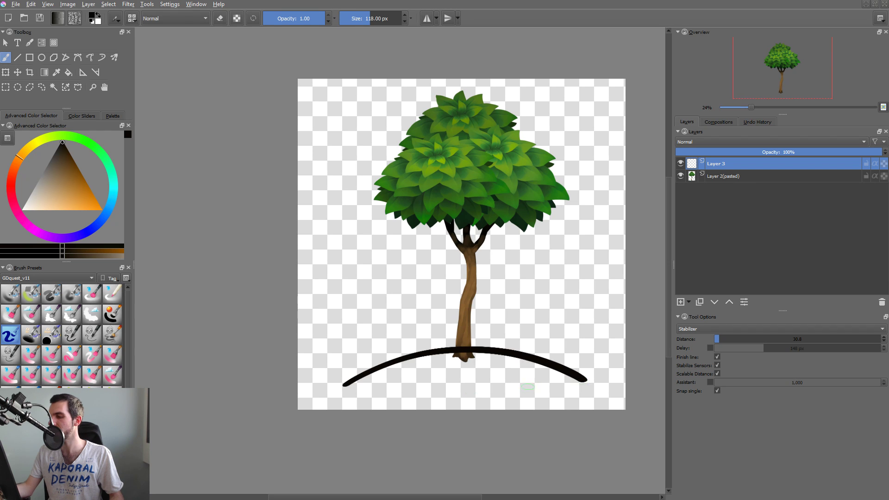
pyautogui.hotkey('ctrl', 'z')
pyautogui.moveTo(346, 382)
pyautogui.mouseDown()
pyautogui.moveTo(502, 354)
pyautogui.moveTo(549, 363)
pyautogui.mouseUp()
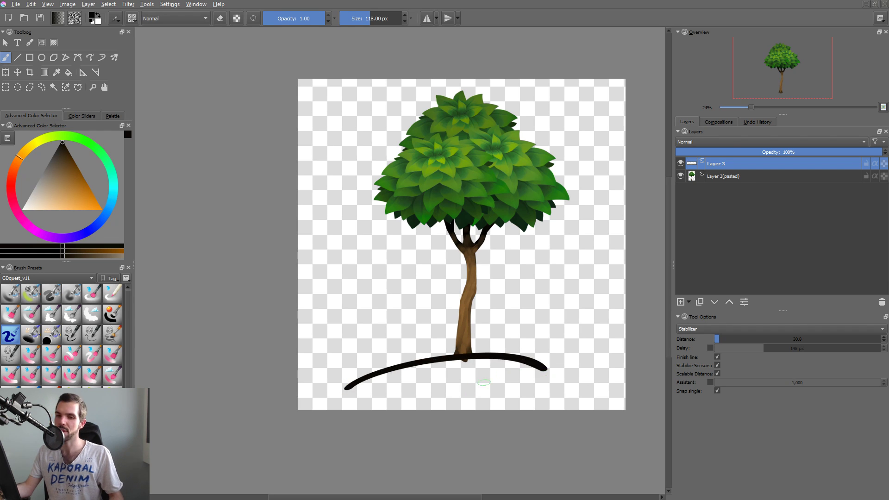
pyautogui.hotkey('ctrl', 'z')
pyautogui.moveTo(373, 376)
pyautogui.mouseDown()
pyautogui.moveTo(411, 357)
pyautogui.moveTo(560, 362)
pyautogui.mouseUp()
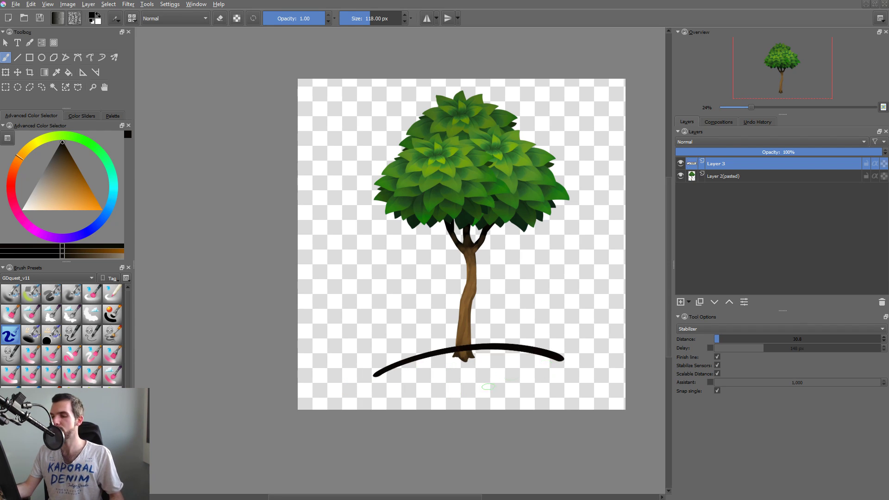
pyautogui.hotkey('ctrl', 'z')
# Draw a closed, wide mound outline in black around the base of the trunk and fill it with black.
pyautogui.moveTo(371, 374)
pyautogui.mouseDown()
pyautogui.moveTo(480, 345)
pyautogui.moveTo(587, 370)
pyautogui.mouseUp()
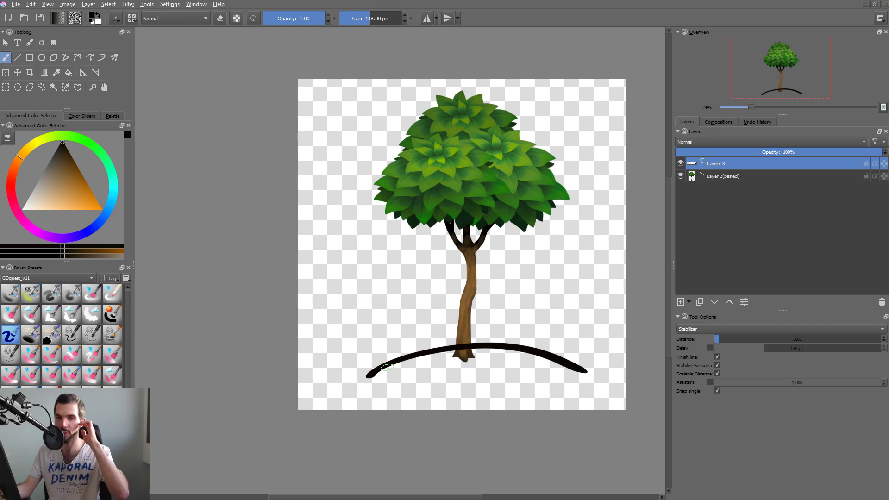
pyautogui.moveTo(371, 374)
pyautogui.mouseDown()
pyautogui.moveTo(390, 385)
pyautogui.moveTo(581, 370)
pyautogui.mouseUp()
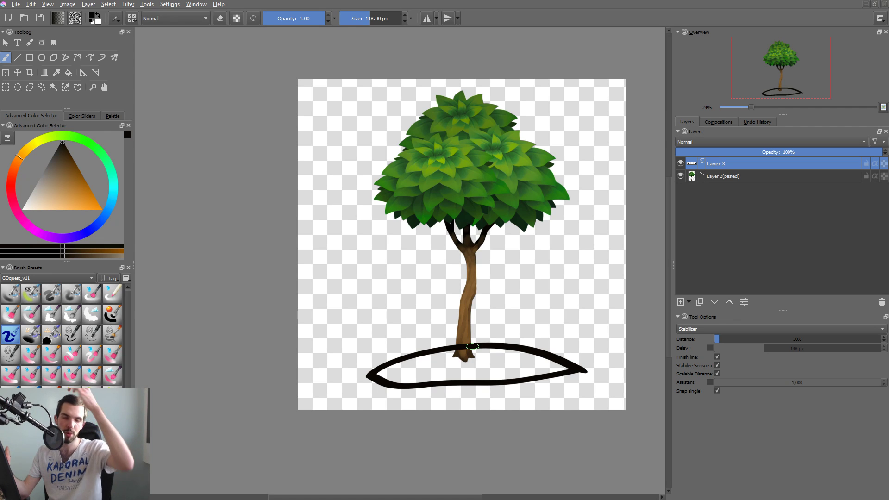
pyautogui.press('f')
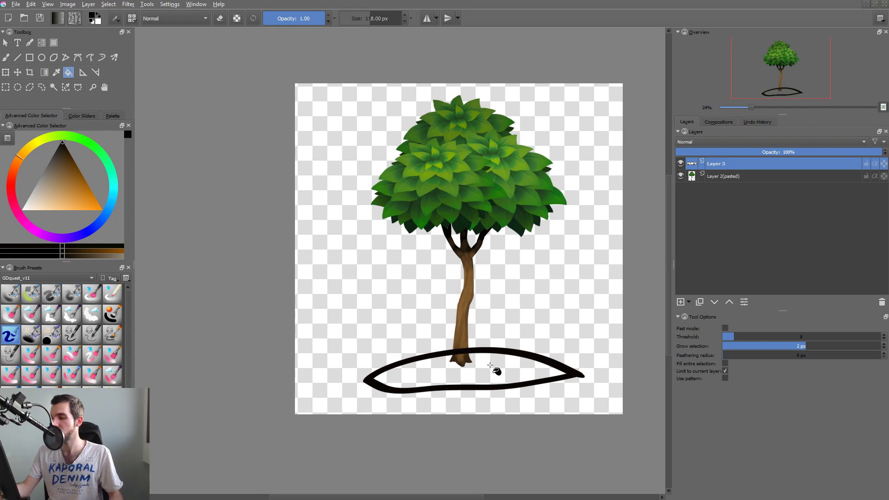
pyautogui.click(501, 376)
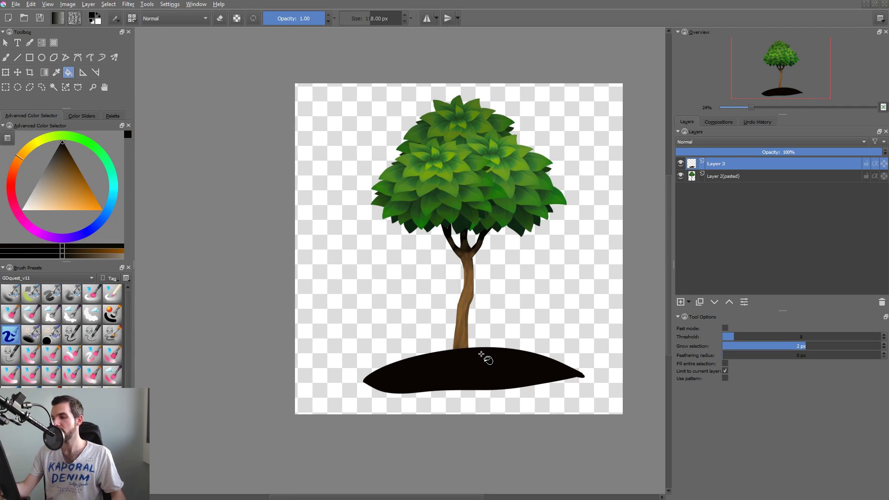
# Trim the mound's pointed right tip and left end with the brush in eraser mode.
pyautogui.press('b')
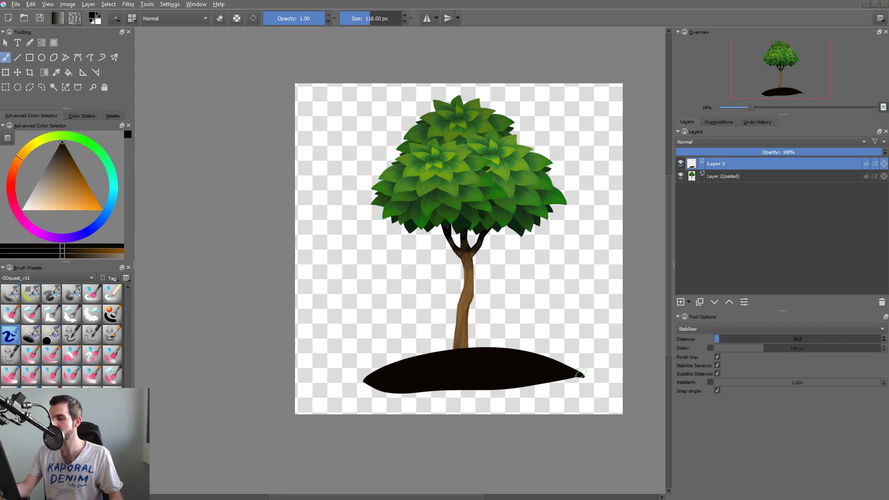
pyautogui.press('e')
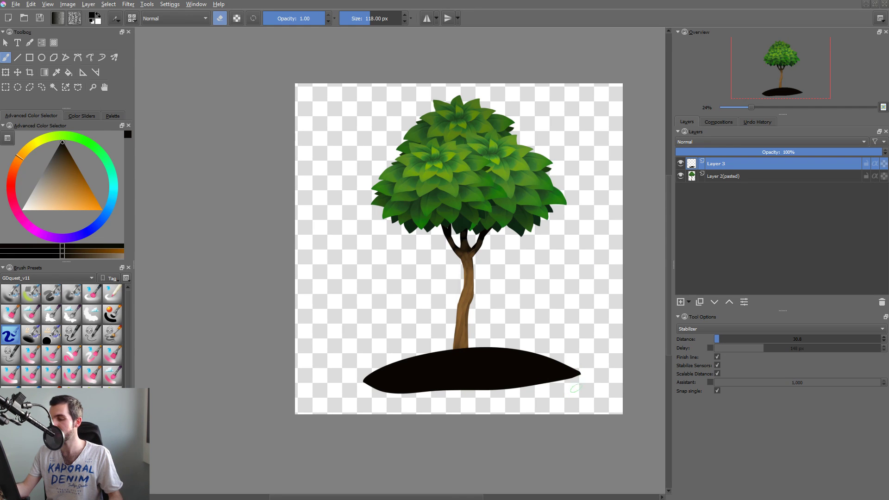
pyautogui.moveTo(366, 396); pyautogui.dragTo(391, 373)
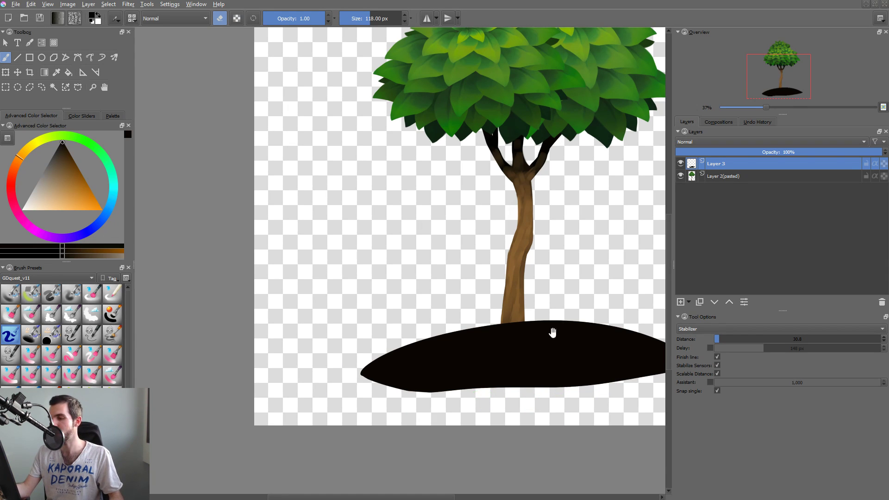
# Scale the black mound narrower with Free Transform and reposition it under the trunk.
pyautogui.moveTo(552, 332); pyautogui.dragTo(412, 349)
pyautogui.moveTo(525, 356)
pyautogui.mouseDown()
pyautogui.moveTo(492, 371)
pyautogui.moveTo(518, 356)
pyautogui.mouseUp()
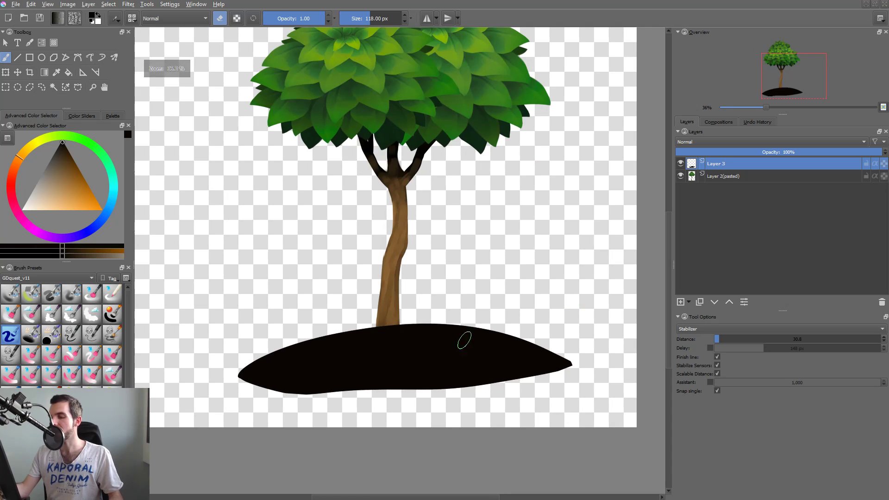
pyautogui.hotkey('ctrl', 't')
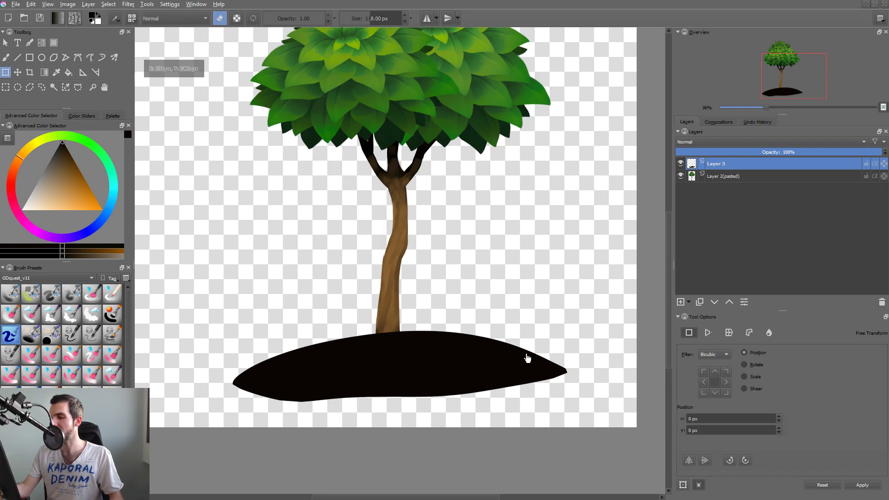
pyautogui.moveTo(567, 331); pyautogui.dragTo(529, 325)
pyautogui.moveTo(487, 354); pyautogui.dragTo(507, 357)
pyautogui.press('Return')
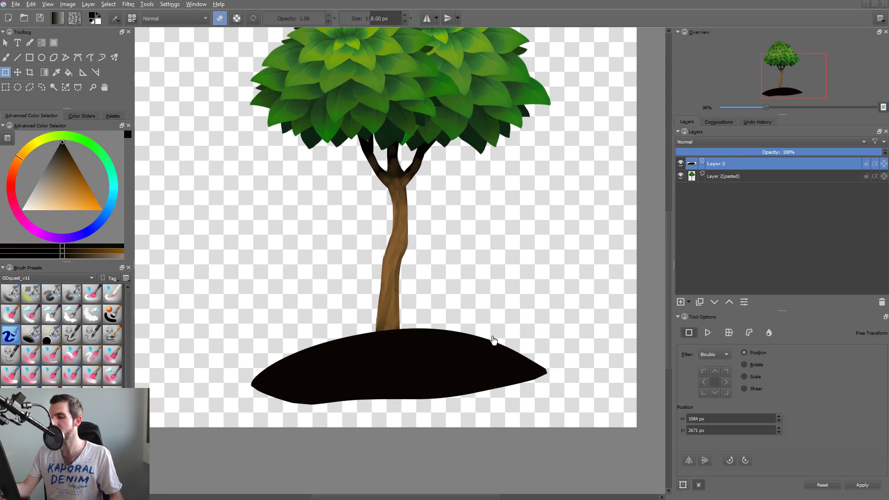
pyautogui.press('b')
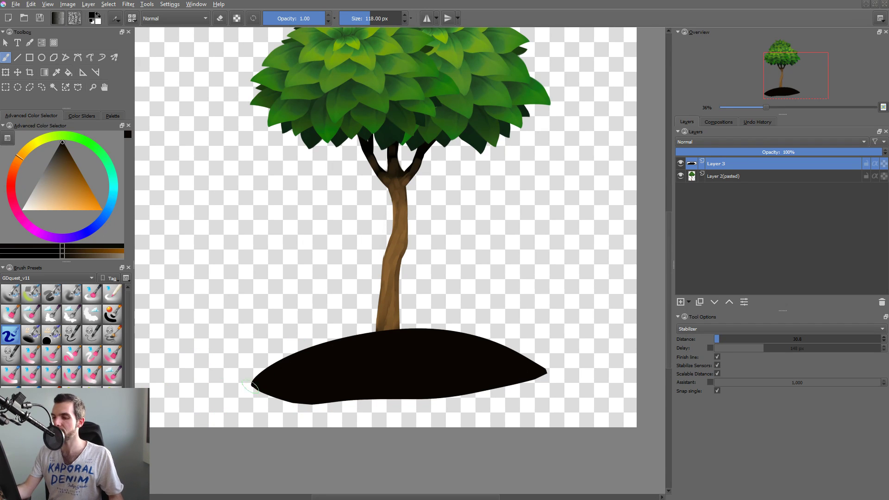
pyautogui.moveTo(257, 382); pyautogui.dragTo(270, 388)
pyautogui.press('a')
pyautogui.hotkey('ctrl', 'z')
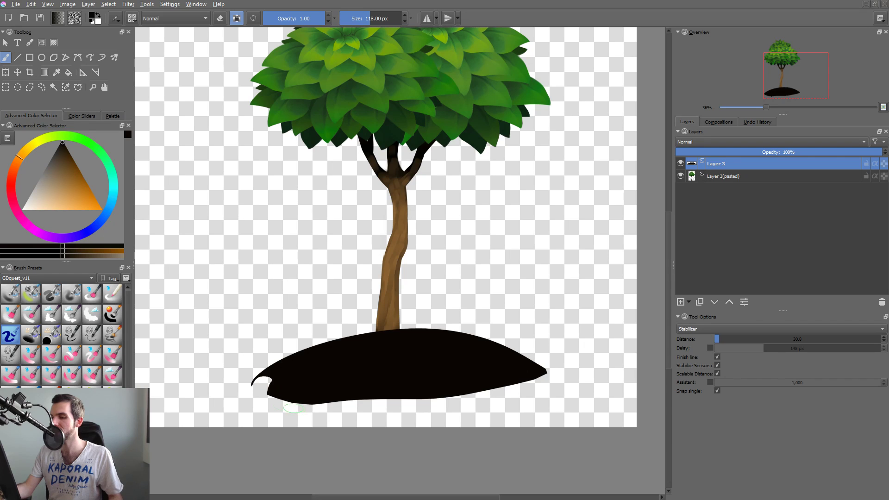
pyautogui.hotkey('ctrl', 'z')
pyautogui.hotkey('ctrl', 'z')
pyautogui.press('a')
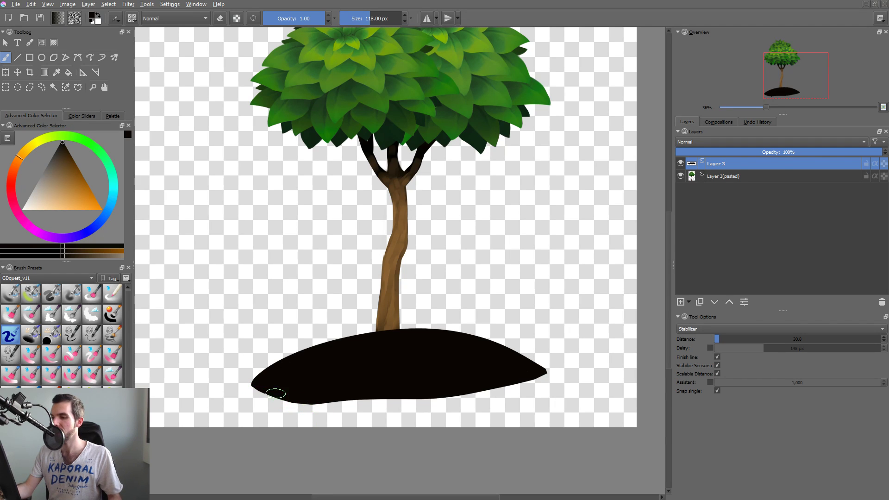
pyautogui.moveTo(264, 384)
pyautogui.mouseDown()
pyautogui.moveTo(262, 398)
pyautogui.moveTo(314, 411)
pyautogui.mouseUp()
pyautogui.hotkey('ctrl', 'z')
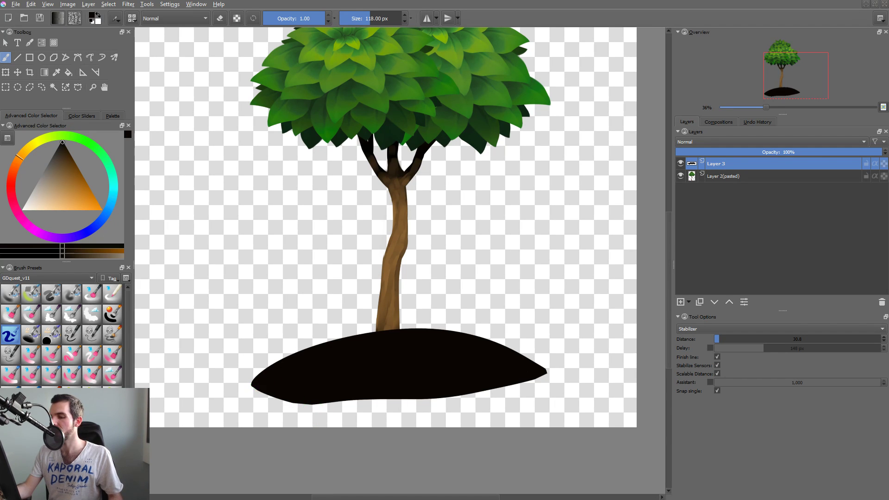
# Raise the black mound over the trunk's base and draw a rounded black outline beneath it, joining both ends.
pyautogui.moveTo(266, 389)
pyautogui.mouseDown()
pyautogui.moveTo(296, 418)
pyautogui.moveTo(468, 421)
pyautogui.moveTo(551, 398)
pyautogui.moveTo(549, 378)
pyautogui.moveTo(500, 448)
pyautogui.moveTo(486, 453)
pyautogui.moveTo(505, 429)
pyautogui.moveTo(506, 337)
pyautogui.moveTo(506, 360)
pyautogui.mouseUp()
pyautogui.press('m')
pyautogui.press('b')
pyautogui.moveTo(263, 358)
pyautogui.mouseDown()
pyautogui.moveTo(288, 395)
pyautogui.moveTo(441, 390)
pyautogui.mouseUp()
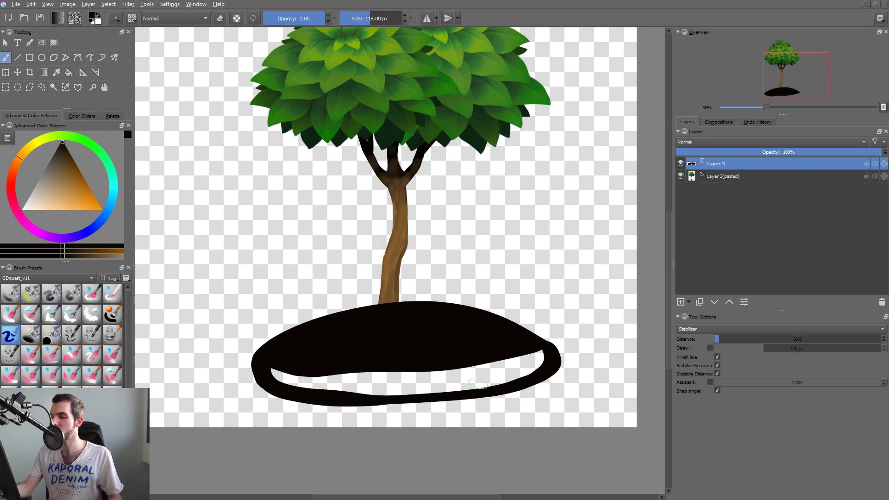
# Fill the empty gap between the mound and its lower outline with black.
pyautogui.press('e')
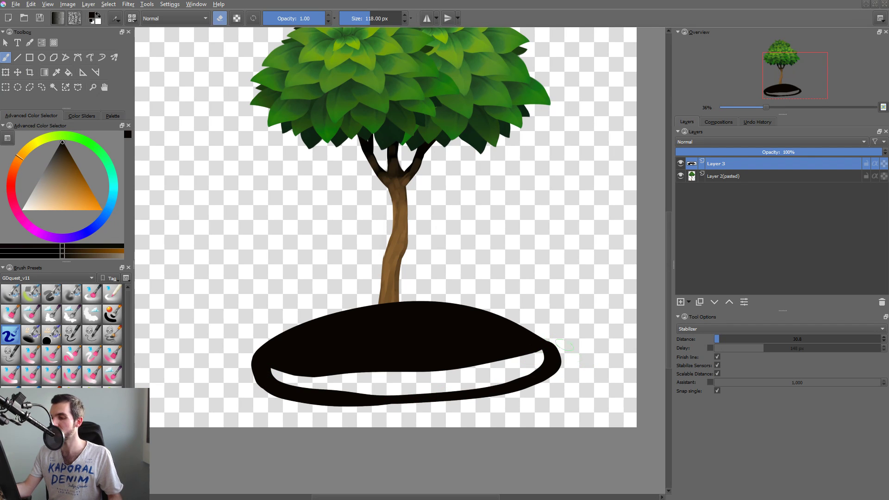
pyautogui.press('f')
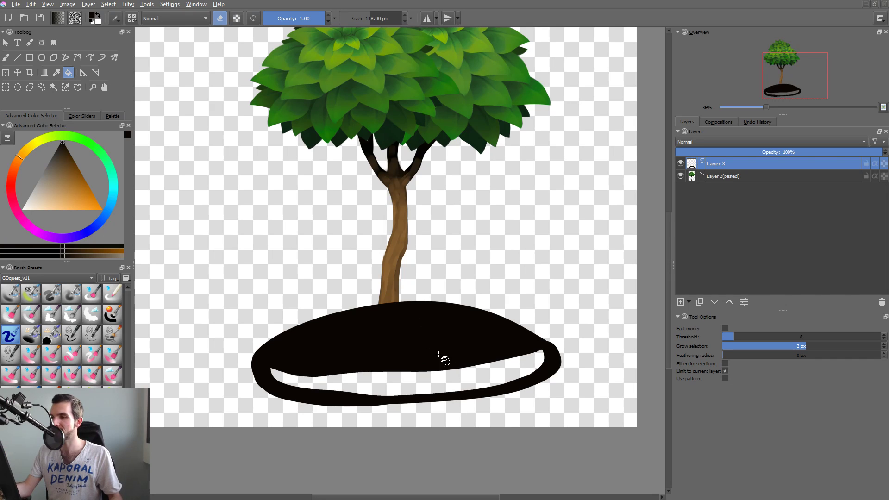
pyautogui.press('e')
pyautogui.click(437, 389)
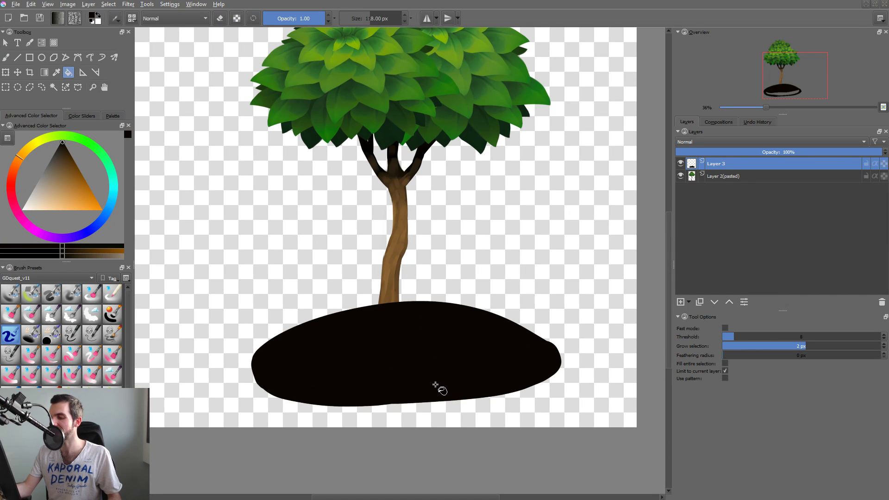
pyautogui.press('b')
pyautogui.press('e')
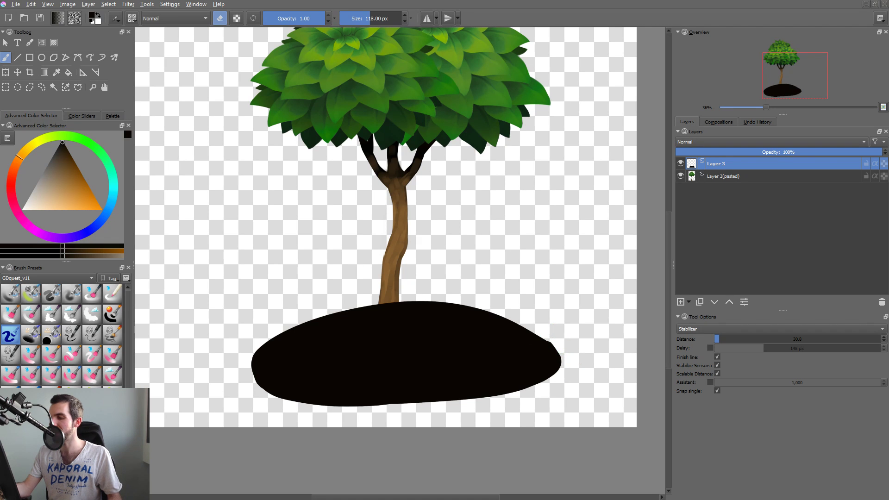
pyautogui.hotkey('ctrl', 'z')
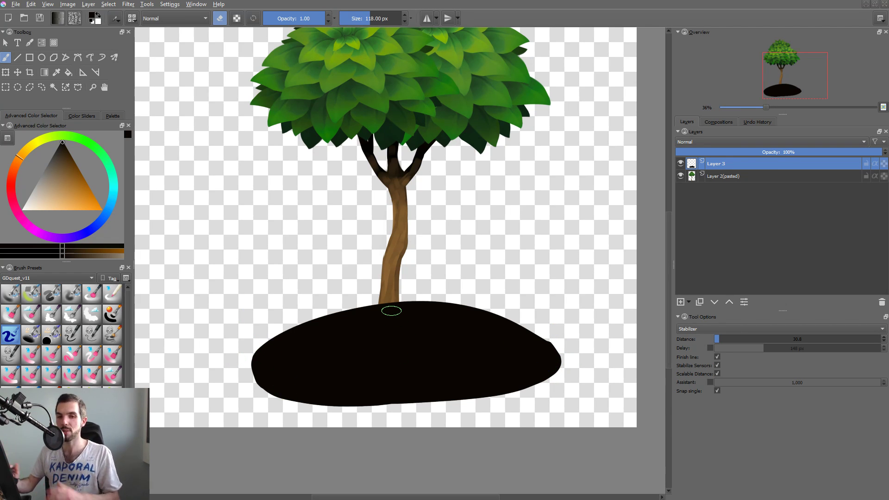
# Add a paint layer and paint a rising ground band across the canvas bottom in trunk brown with a brush of about 463 px.
pyautogui.press('Insert')
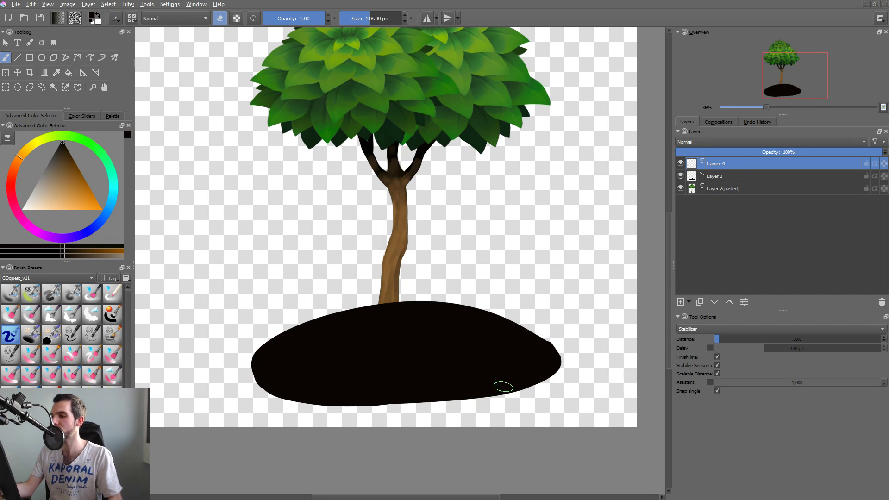
pyautogui.scroll(-4, 522, 324)
pyautogui.press('e')
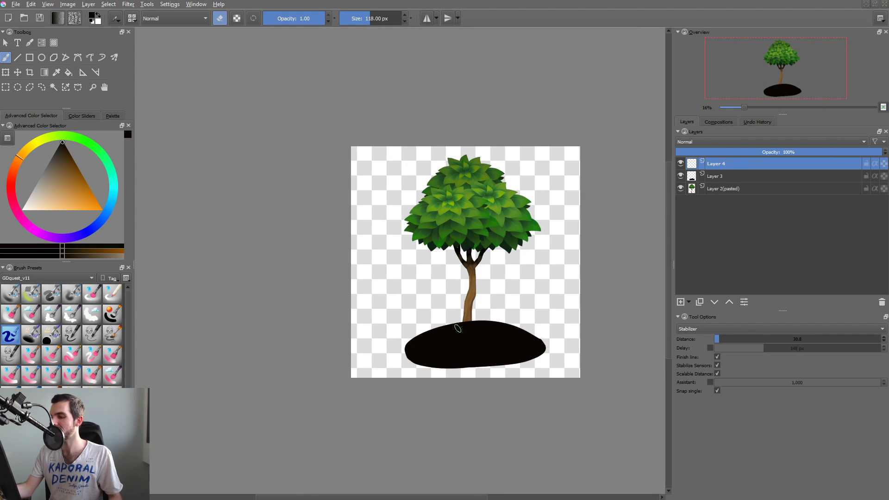
pyautogui.keyDown('ctrl'); pyautogui.click(465, 321); pyautogui.keyUp('ctrl')
pyautogui.keyDown('shift'); pyautogui.moveTo(330, 378); pyautogui.dragTo(426, 387); pyautogui.keyUp('shift')
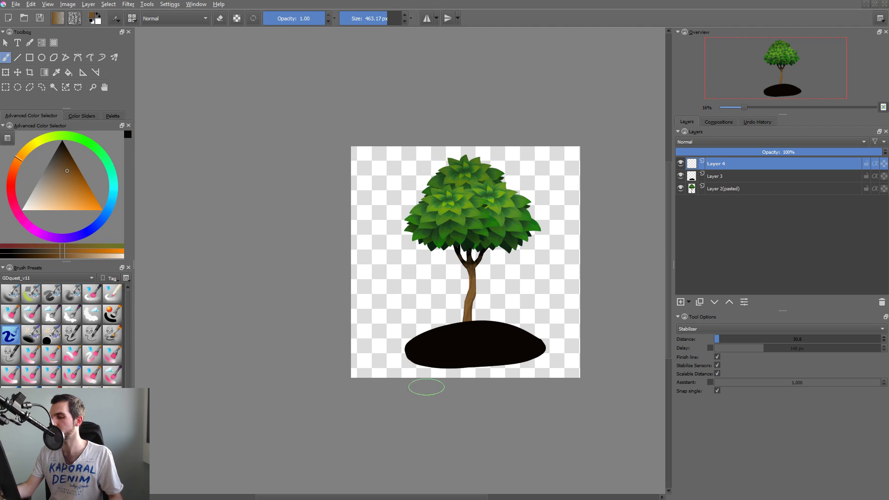
pyautogui.moveTo(306, 392)
pyautogui.mouseDown()
pyautogui.moveTo(362, 371)
pyautogui.moveTo(561, 347)
pyautogui.mouseUp()
pyautogui.hotkey('ctrl', 'z')
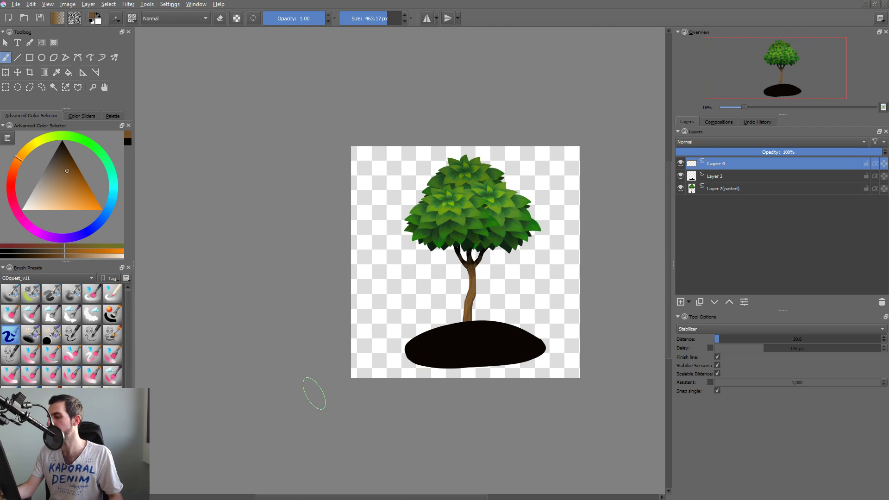
pyautogui.moveTo(312, 391); pyautogui.dragTo(653, 361)
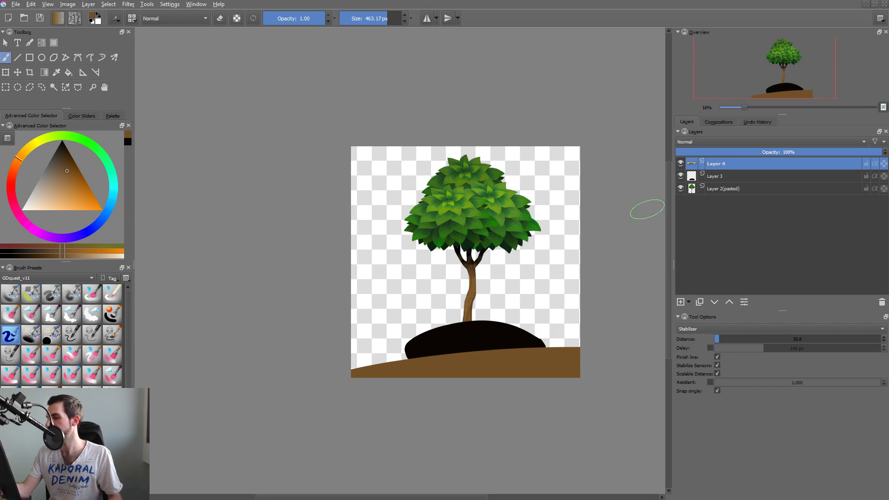
# Hide the brown ground band's layer and return to the mound's layer with sampled black and a brush of about 348 px.
pyautogui.click(681, 163)
pyautogui.keyDown('ctrl'); pyautogui.click(511, 327); pyautogui.keyUp('ctrl')
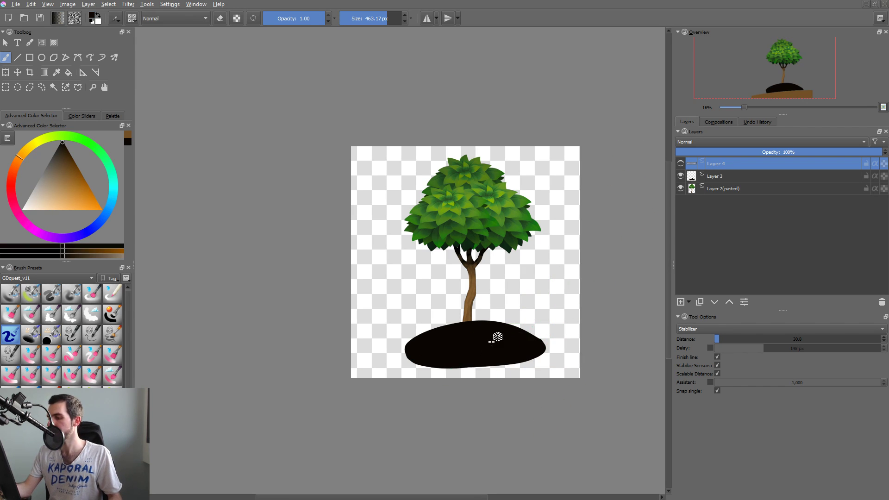
pyautogui.click(494, 338)
pyautogui.moveTo(501, 385); pyautogui.dragTo(514, 306)
pyautogui.moveTo(593, 300); pyautogui.dragTo(574, 283)
pyautogui.hotkey('ctrl', 'z')
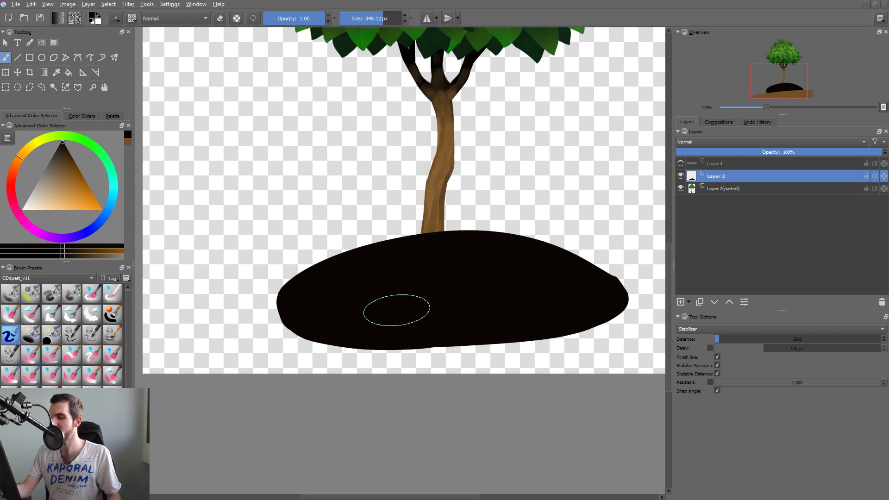
pyautogui.moveTo(307, 294); pyautogui.dragTo(413, 335)
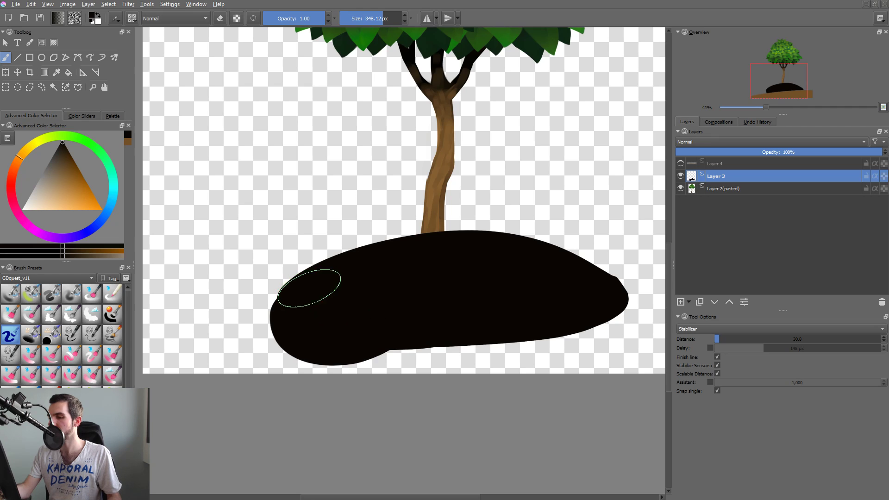
pyautogui.hotkey('ctrl', 'z')
pyautogui.moveTo(296, 303)
pyautogui.mouseDown()
pyautogui.moveTo(333, 351)
pyautogui.moveTo(505, 324)
pyautogui.mouseUp()
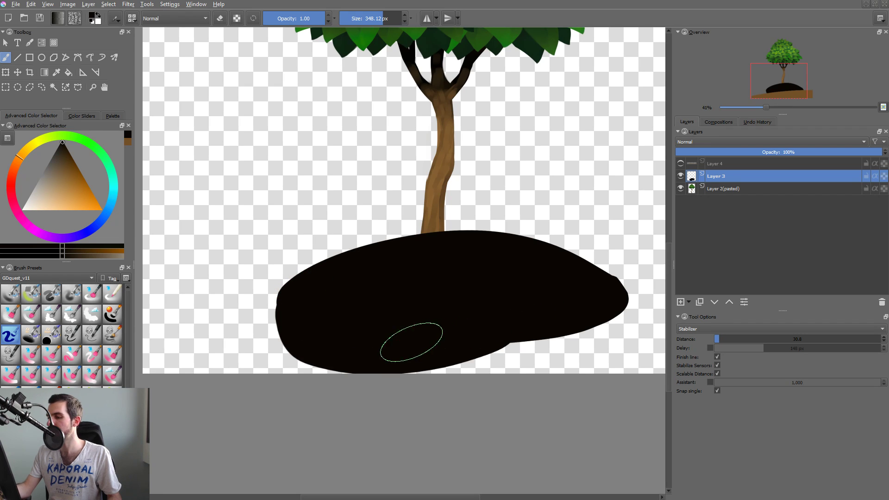
pyautogui.hotkey('ctrl', 'z')
# Paint black along the mound's underside to make it deeper, rounding out its lower right end.
pyautogui.moveTo(283, 309)
pyautogui.mouseDown()
pyautogui.moveTo(407, 359)
pyautogui.moveTo(513, 321)
pyautogui.moveTo(556, 345)
pyautogui.moveTo(510, 340)
pyautogui.moveTo(587, 324)
pyautogui.mouseUp()
pyautogui.hotkey('ctrl', 'z')
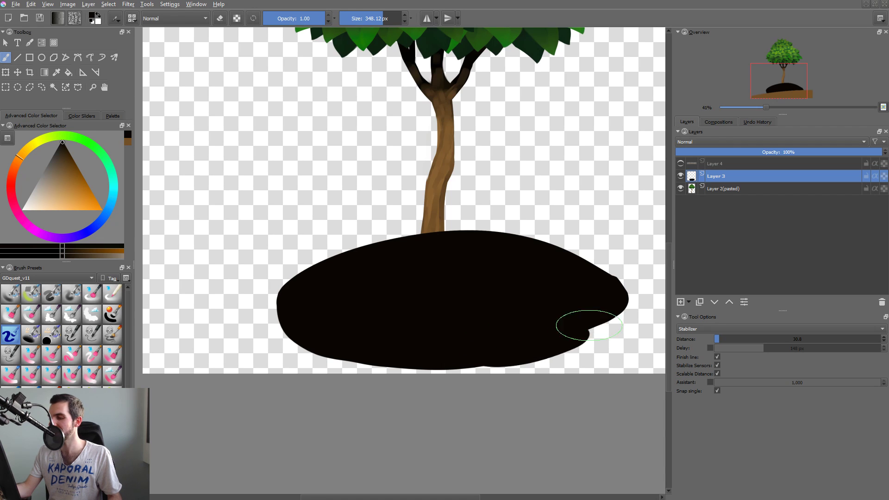
pyautogui.hotkey('ctrl', 'z')
pyautogui.moveTo(496, 340); pyautogui.dragTo(585, 323)
pyautogui.hotkey('ctrl', 'z')
pyautogui.moveTo(477, 351)
pyautogui.mouseDown()
pyautogui.moveTo(577, 326)
pyautogui.moveTo(554, 343)
pyautogui.moveTo(597, 311)
pyautogui.moveTo(541, 348)
pyautogui.moveTo(592, 329)
pyautogui.mouseUp()
pyautogui.press('e')
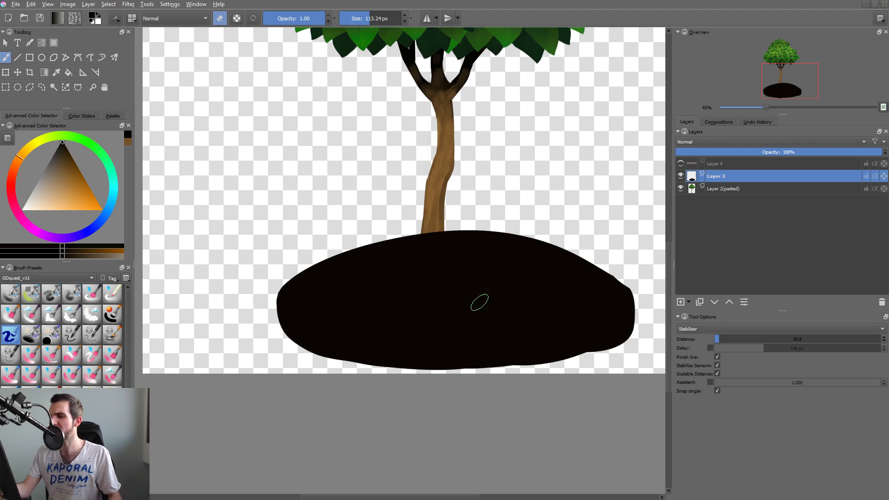
pyautogui.moveTo(524, 269)
pyautogui.mouseDown()
pyautogui.moveTo(484, 286)
pyautogui.moveTo(474, 318)
pyautogui.moveTo(465, 312)
pyautogui.mouseUp()
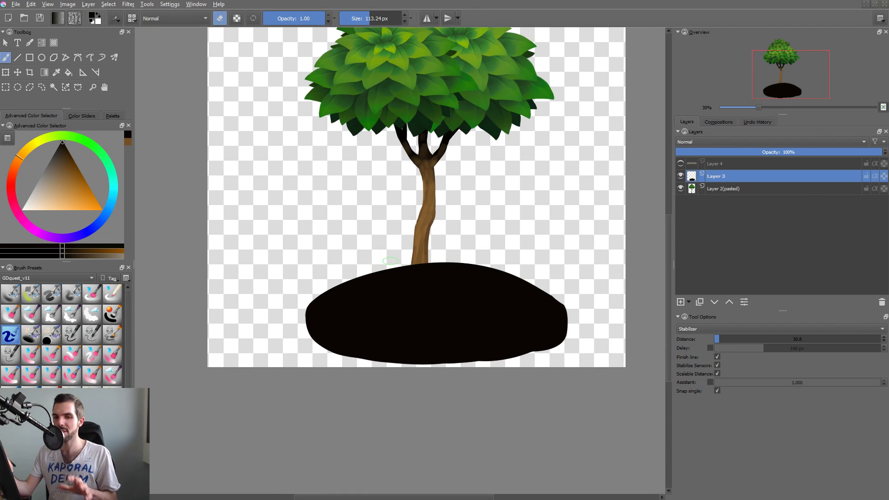
pyautogui.press('e')
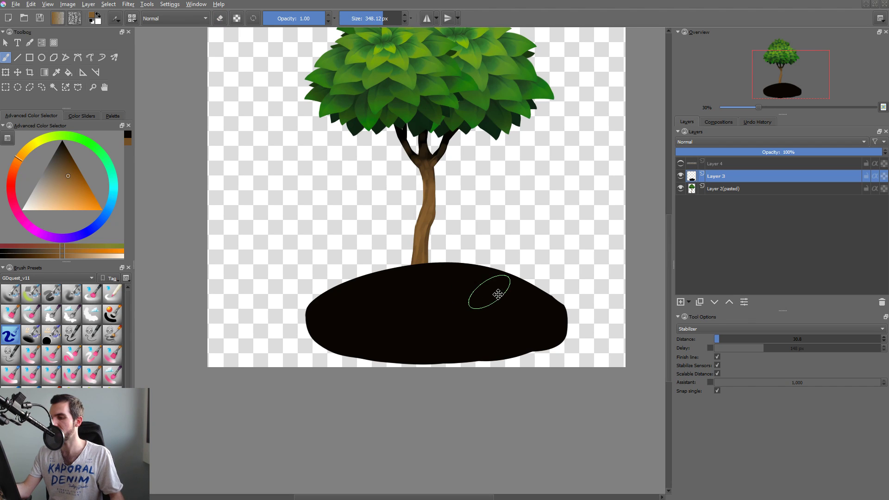
# Select the tree's layer on the canvas and move the tree slightly upward.
pyautogui.press('t')
pyautogui.moveTo(487, 297)
pyautogui.mouseDown()
pyautogui.moveTo(492, 334)
pyautogui.moveTo(490, 303)
pyautogui.moveTo(509, 335)
pyautogui.moveTo(505, 321)
pyautogui.mouseUp()
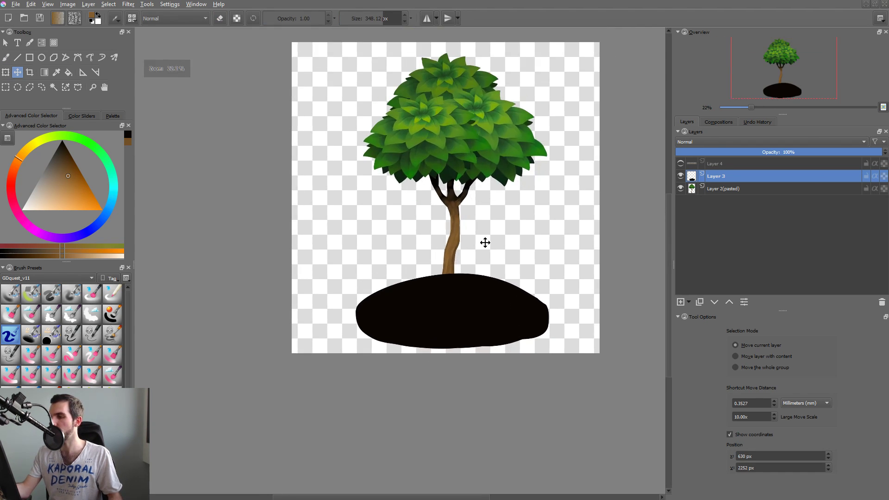
pyautogui.press('r')
pyautogui.click(462, 157)
pyautogui.moveTo(448, 236)
pyautogui.mouseDown()
pyautogui.moveTo(448, 216)
pyautogui.moveTo(448, 228)
pyautogui.mouseUp()
# Extend the canvas downward to a height of 3500 px with a top-center anchor and lower the black mound toward the trunk's end.
pyautogui.hotkey('ctrl', 'alt', 'c')
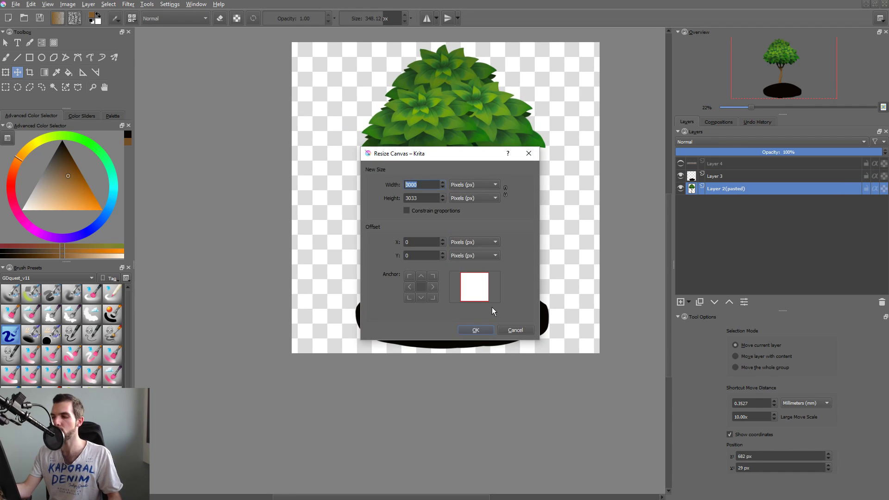
pyautogui.click(421, 276)
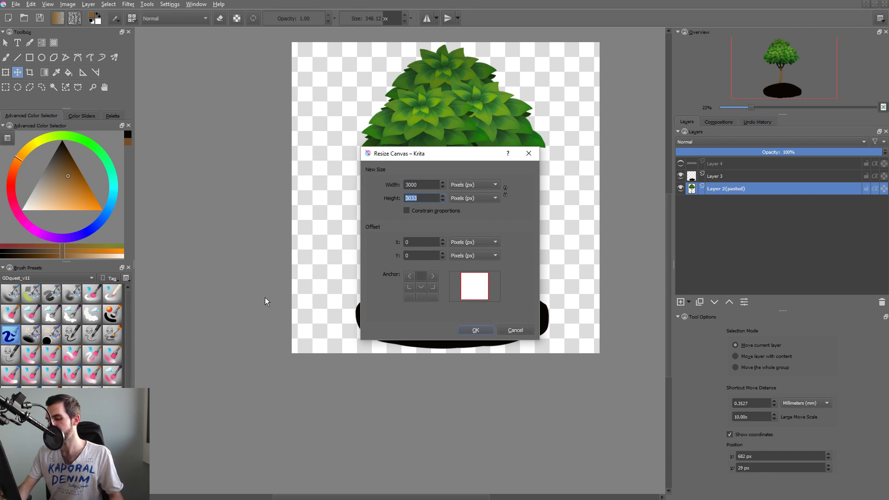
pyautogui.press('BackSpace')
pyautogui.write('3500')
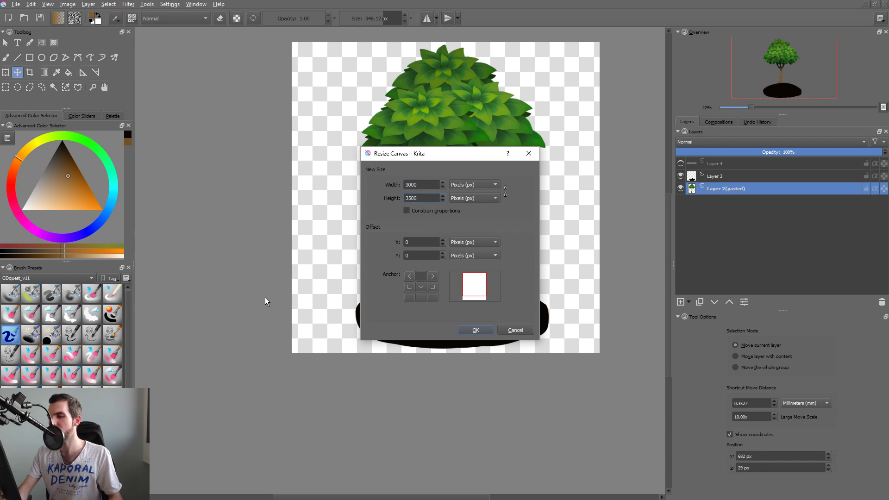
pyautogui.press('Return')
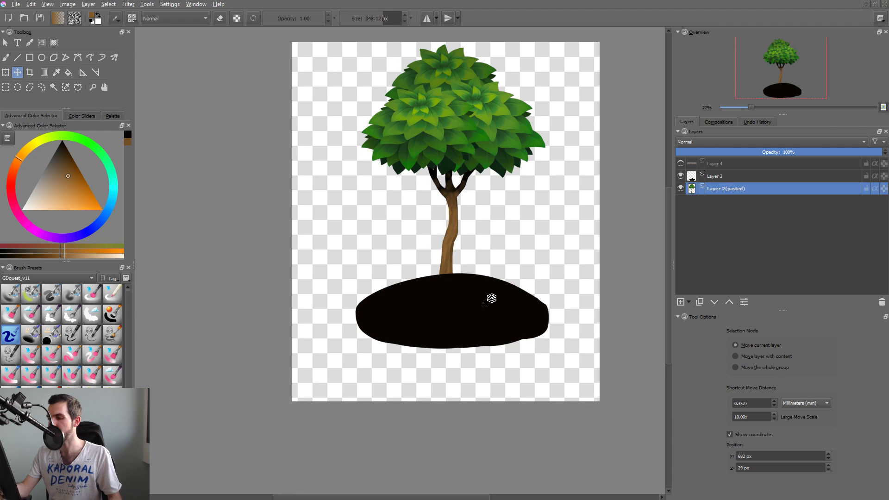
pyautogui.keyDown('shift'); pyautogui.click(485, 303); pyautogui.keyUp('shift')
pyautogui.moveTo(483, 295)
pyautogui.mouseDown()
pyautogui.moveTo(478, 333)
pyautogui.moveTo(483, 292)
pyautogui.mouseUp()
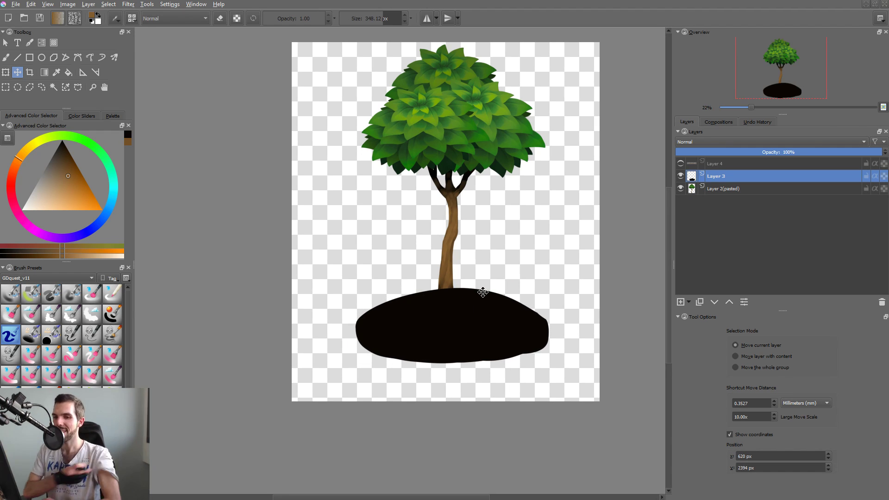
# Recolor the whole mound silhouette with a dark brown sampled from the base of the trunk.
pyautogui.press('b')
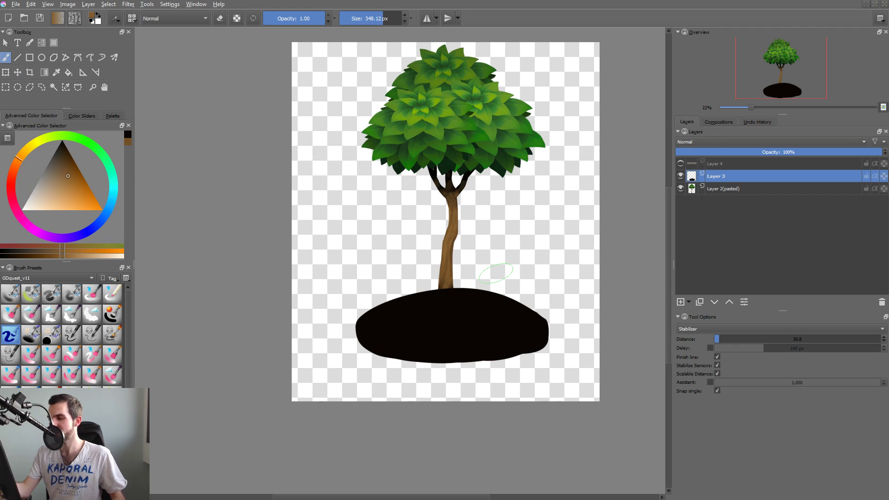
pyautogui.keyDown('ctrl'); pyautogui.click(445, 281); pyautogui.keyUp('ctrl')
pyautogui.moveTo(484, 324); pyautogui.dragTo(524, 304)
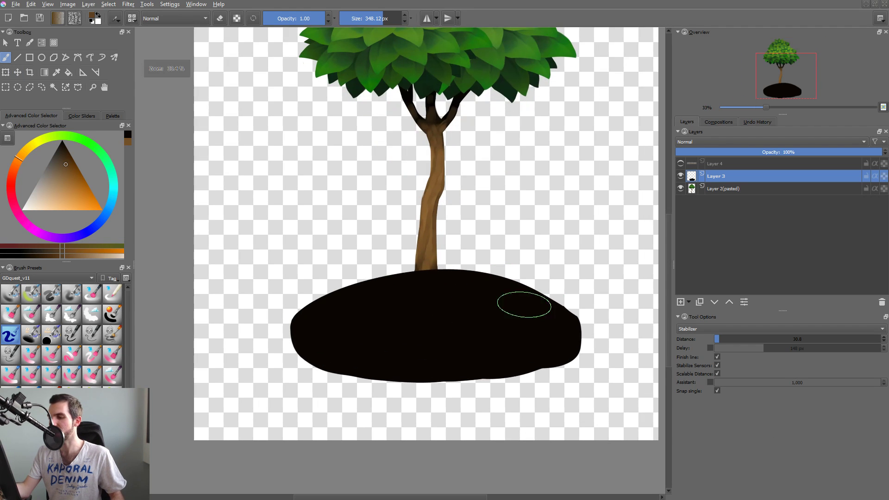
pyautogui.hotkey('shift', 'BackSpace')
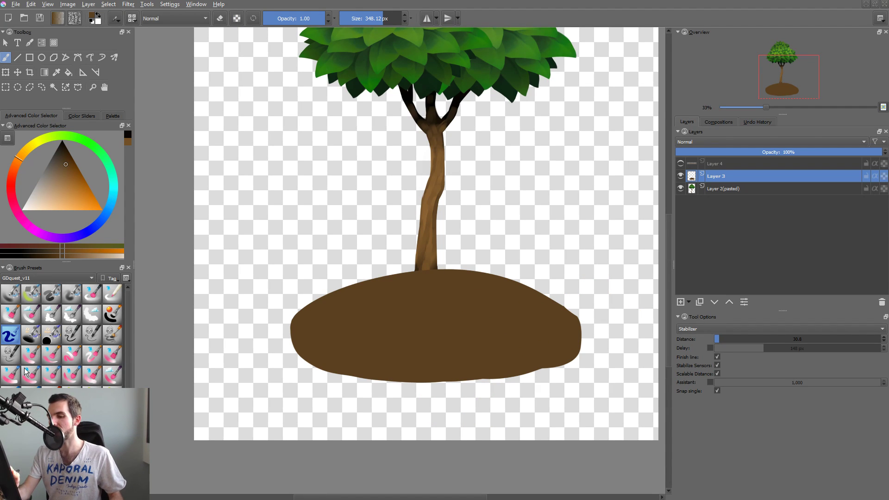
# Switch to another brush preset at about 237 px and try a stroke on the mound's lower right edge.
pyautogui.click(51, 355)
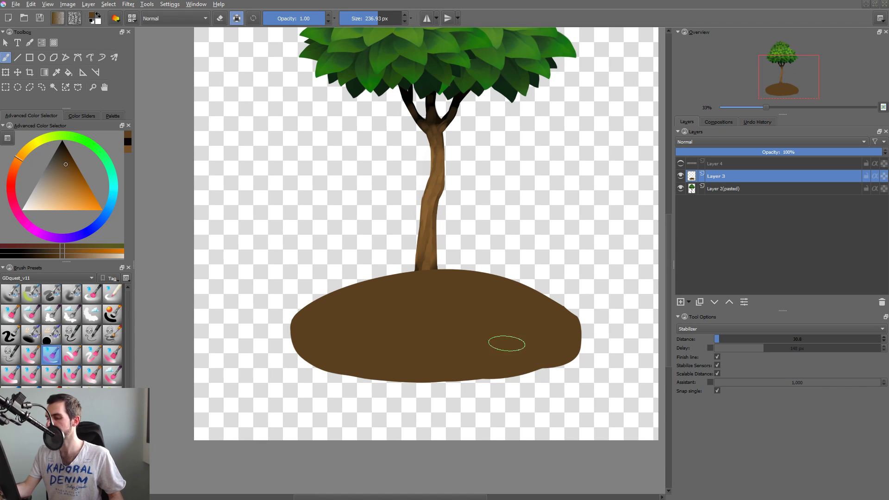
pyautogui.press('a')
pyautogui.moveTo(544, 367)
pyautogui.mouseDown()
pyautogui.moveTo(480, 374)
pyautogui.moveTo(533, 372)
pyautogui.mouseUp()
pyautogui.hotkey('ctrl', 'z')
pyautogui.hotkey('ctrl', 'z')
# Reshape the mound's ends and underside with Liquify, using sizes of 1000 and about 400, and apply the transform.
pyautogui.hotkey('ctrl', 't')
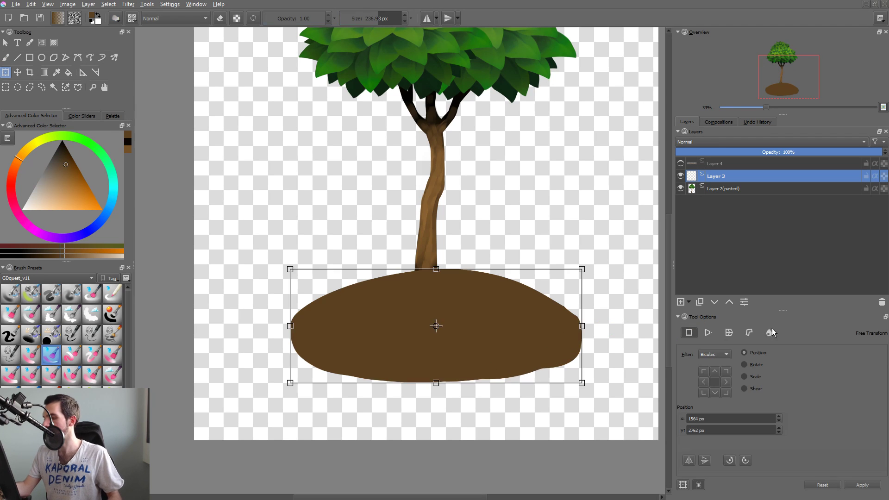
pyautogui.click(769, 332)
pyautogui.moveTo(572, 345)
pyautogui.mouseDown()
pyautogui.moveTo(604, 307)
pyautogui.moveTo(625, 307)
pyautogui.moveTo(568, 280)
pyautogui.moveTo(579, 271)
pyautogui.moveTo(595, 375)
pyautogui.moveTo(532, 375)
pyautogui.moveTo(542, 394)
pyautogui.moveTo(527, 383)
pyautogui.moveTo(482, 388)
pyautogui.moveTo(486, 401)
pyautogui.moveTo(423, 390)
pyautogui.moveTo(433, 419)
pyautogui.moveTo(460, 398)
pyautogui.moveTo(462, 416)
pyautogui.moveTo(460, 406)
pyautogui.moveTo(423, 433)
pyautogui.moveTo(363, 388)
pyautogui.moveTo(359, 402)
pyautogui.moveTo(338, 405)
pyautogui.moveTo(271, 364)
pyautogui.moveTo(293, 374)
pyautogui.moveTo(261, 341)
pyautogui.moveTo(263, 368)
pyautogui.moveTo(275, 340)
pyautogui.moveTo(312, 378)
pyautogui.moveTo(277, 396)
pyautogui.moveTo(310, 380)
pyautogui.moveTo(280, 397)
pyautogui.moveTo(294, 372)
pyautogui.moveTo(274, 303)
pyautogui.moveTo(309, 302)
pyautogui.moveTo(271, 305)
pyautogui.moveTo(304, 312)
pyautogui.mouseUp()
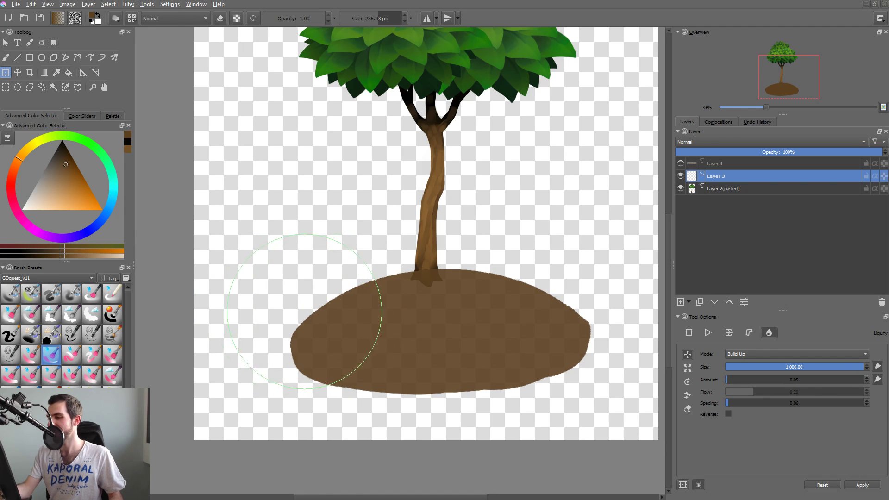
pyautogui.moveTo(622, 315); pyautogui.dragTo(608, 332)
pyautogui.keyDown('shift'); pyautogui.moveTo(599, 363); pyautogui.dragTo(506, 363); pyautogui.keyUp('shift')
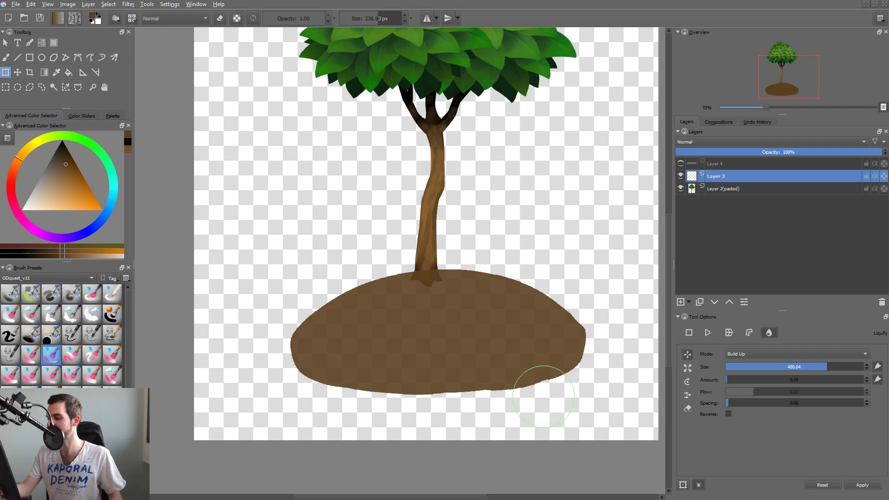
pyautogui.moveTo(481, 402); pyautogui.dragTo(484, 404)
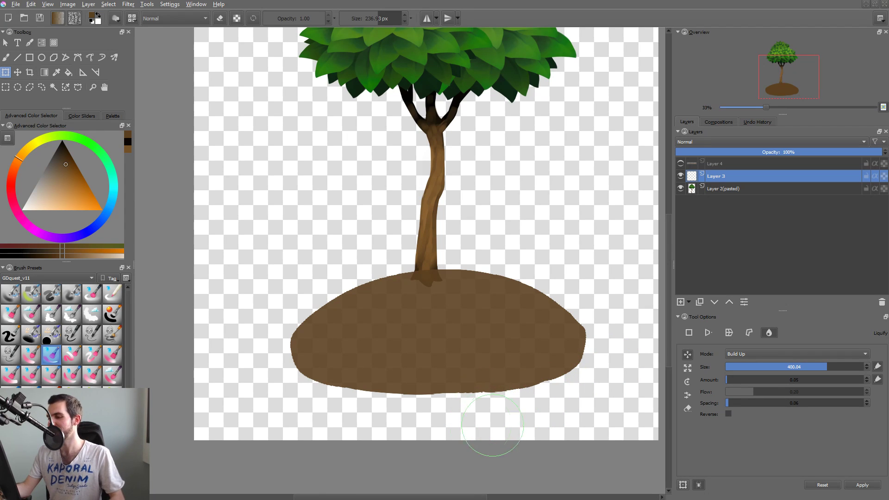
pyautogui.moveTo(507, 277)
pyautogui.keyDown('shift'); pyautogui.mouseDown()
pyautogui.moveTo(580, 270)
pyautogui.moveTo(538, 233)
pyautogui.moveTo(598, 293)
pyautogui.mouseUp(); pyautogui.keyUp('shift')
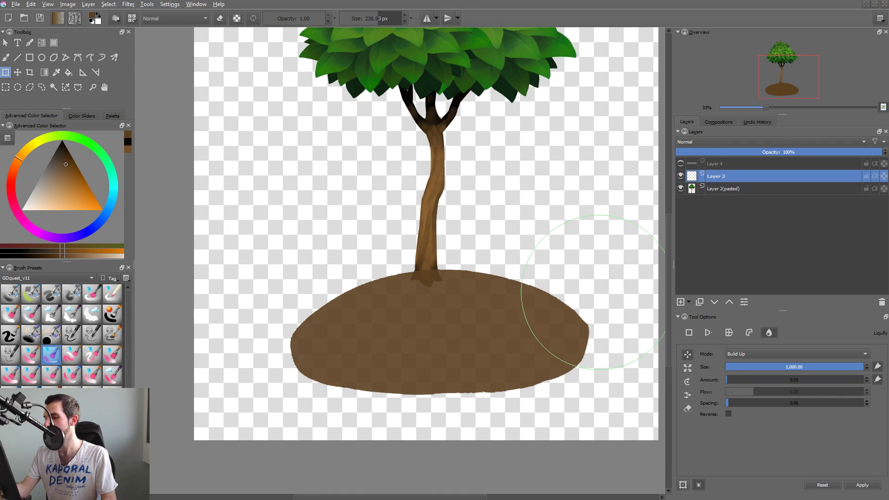
pyautogui.press('Return')
pyautogui.press('b')
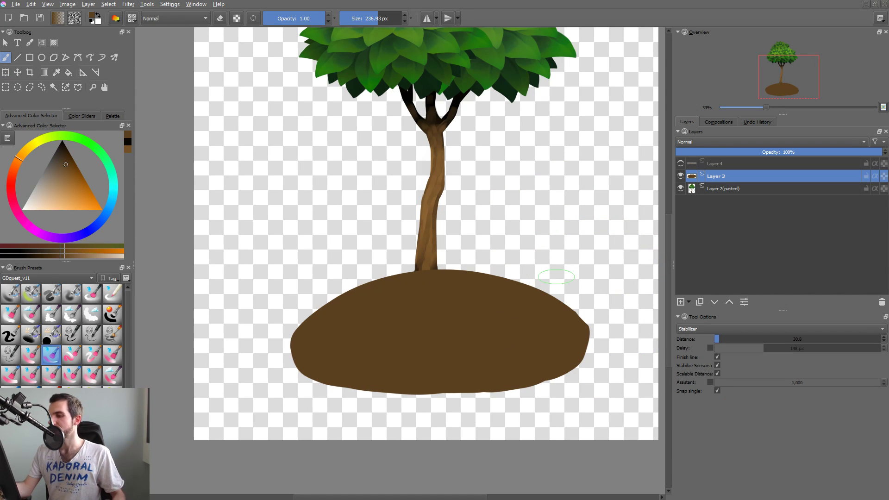
# Nudge the brown mound up and left under the trunk, and place a duplicate of its layer to the right.
pyautogui.press('t')
pyautogui.moveTo(473, 335)
pyautogui.mouseDown()
pyautogui.moveTo(478, 324)
pyautogui.moveTo(471, 335)
pyautogui.mouseUp()
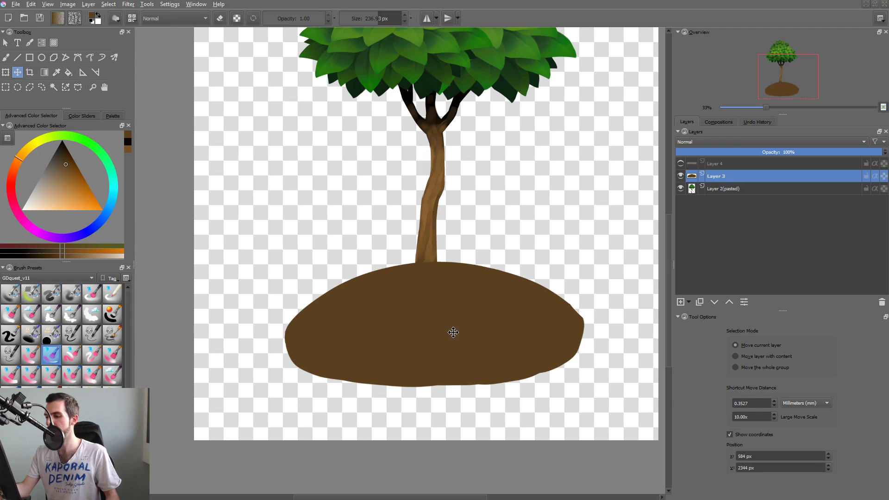
pyautogui.hotkey('ctrl', 'j')
pyautogui.moveTo(454, 332); pyautogui.dragTo(624, 324)
# Stretch the original mound horizontally toward both sides of the canvas with Free Transform and apply it.
pyautogui.hotkey('ctrl', 't')
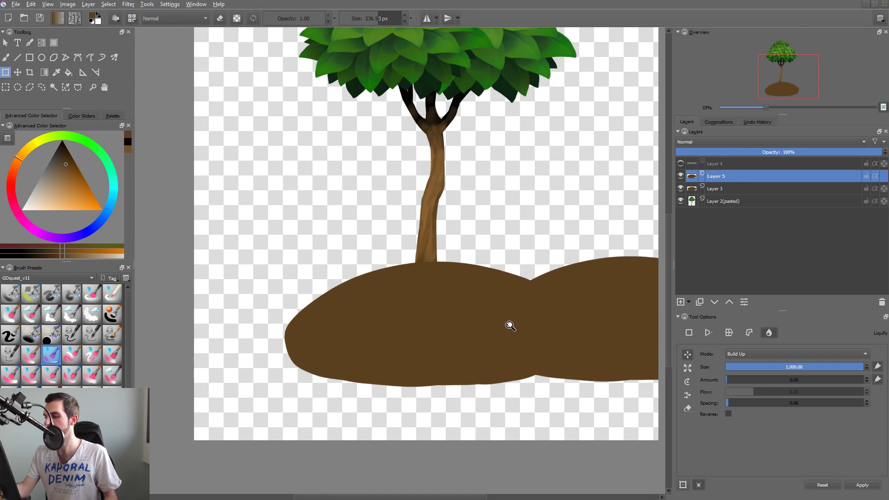
pyautogui.scroll(-1, 509, 323)
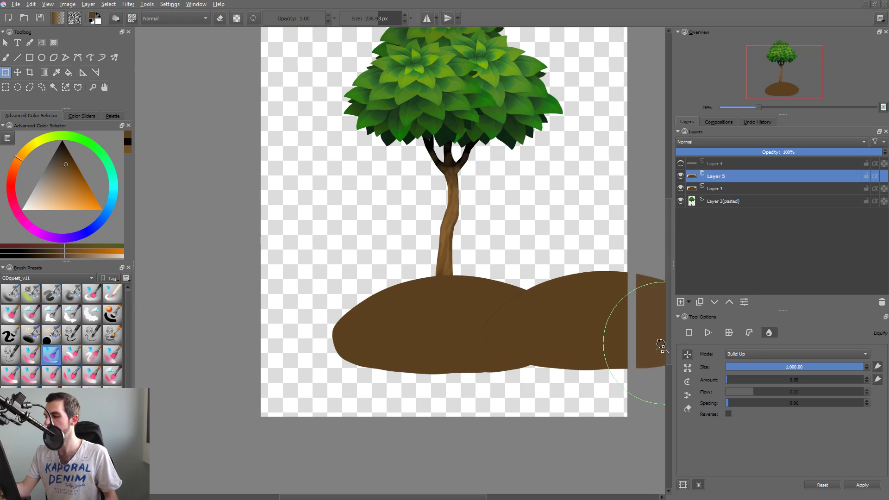
pyautogui.moveTo(517, 335); pyautogui.dragTo(552, 328)
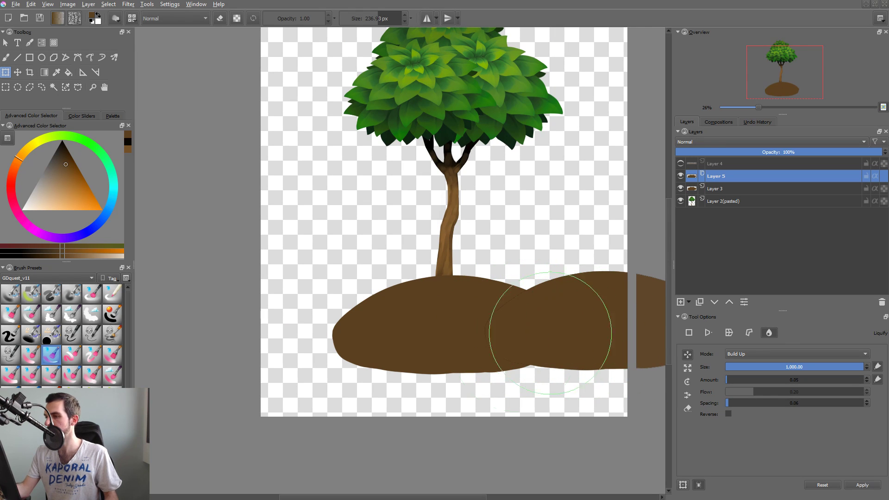
pyautogui.click(689, 332)
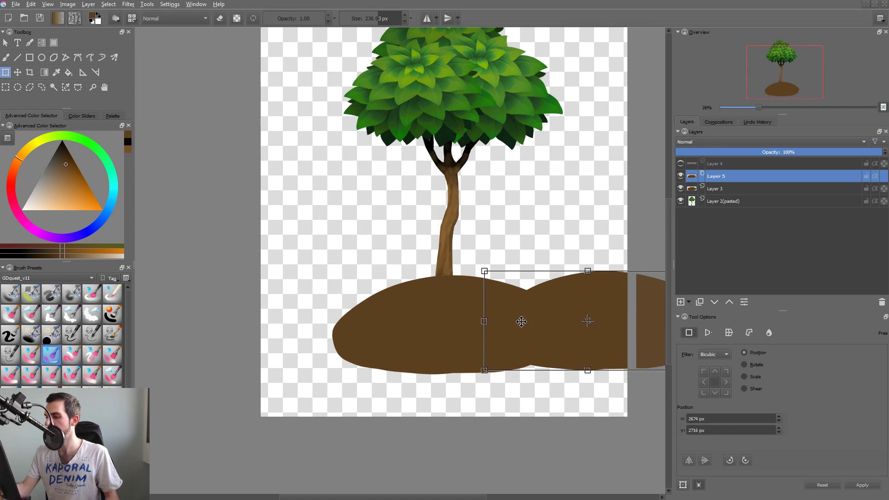
pyautogui.click(719, 190)
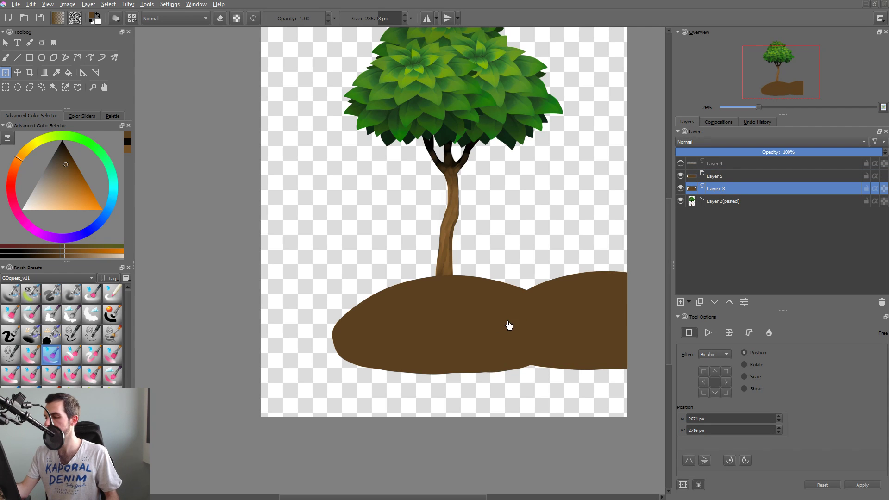
pyautogui.moveTo(612, 321); pyautogui.dragTo(629, 322)
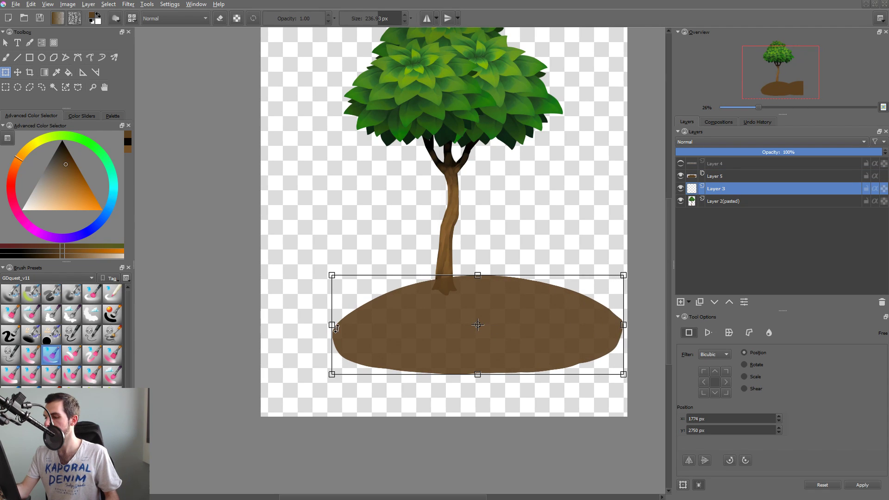
pyautogui.moveTo(332, 326); pyautogui.dragTo(272, 328)
pyautogui.press('Return')
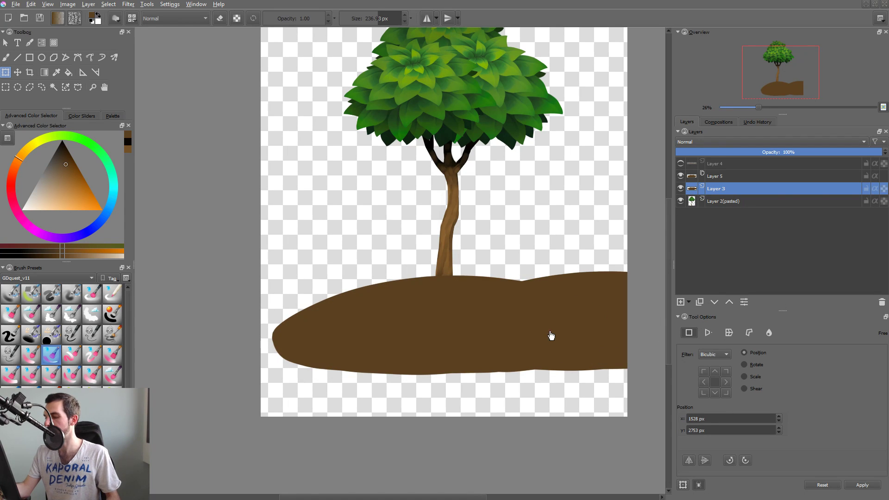
# Move the duplicated mound lower so its top sits beneath the main mound's right slope.
pyautogui.press('r')
pyautogui.click(606, 279)
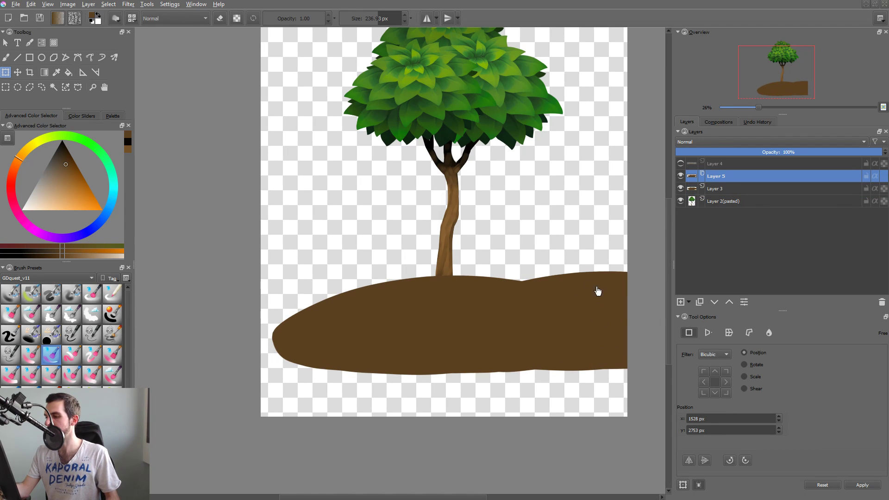
pyautogui.press('t')
pyautogui.moveTo(598, 288); pyautogui.dragTo(605, 307)
# Select the original mound's layer and sample the dark brown of the upper trunk for a 575.83 px brush at 0.60 opacity.
pyautogui.press('r')
pyautogui.click(443, 303)
pyautogui.press('b')
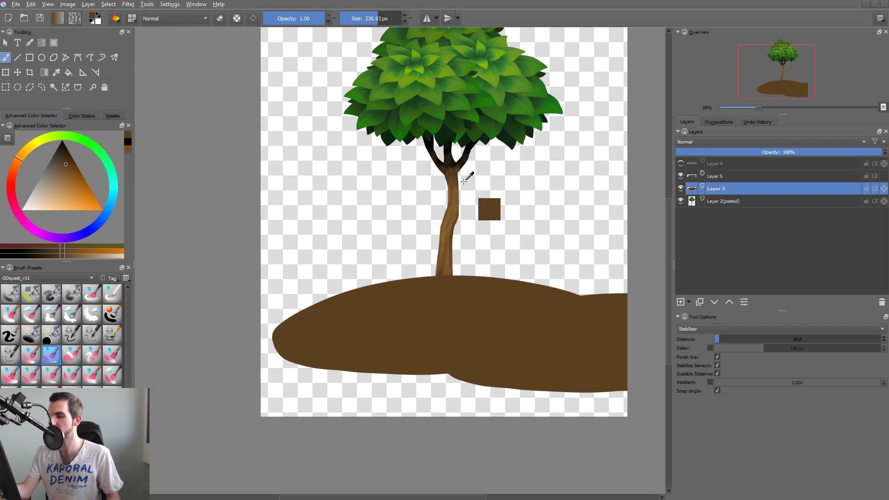
pyautogui.keyDown('ctrl'); pyautogui.click(447, 160); pyautogui.keyUp('ctrl')
pyautogui.keyDown('shift'); pyautogui.moveTo(381, 319); pyautogui.dragTo(531, 341); pyautogui.keyUp('shift')
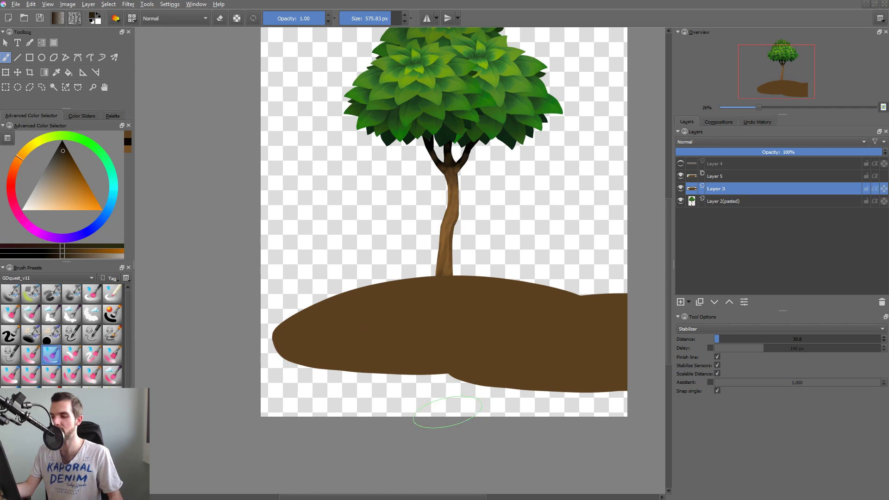
pyautogui.press('i')
pyautogui.press('i')
pyautogui.press('i')
pyautogui.press('i')
pyautogui.moveTo(259, 349)
pyautogui.mouseDown()
pyautogui.moveTo(302, 348)
pyautogui.moveTo(341, 367)
pyautogui.mouseUp()
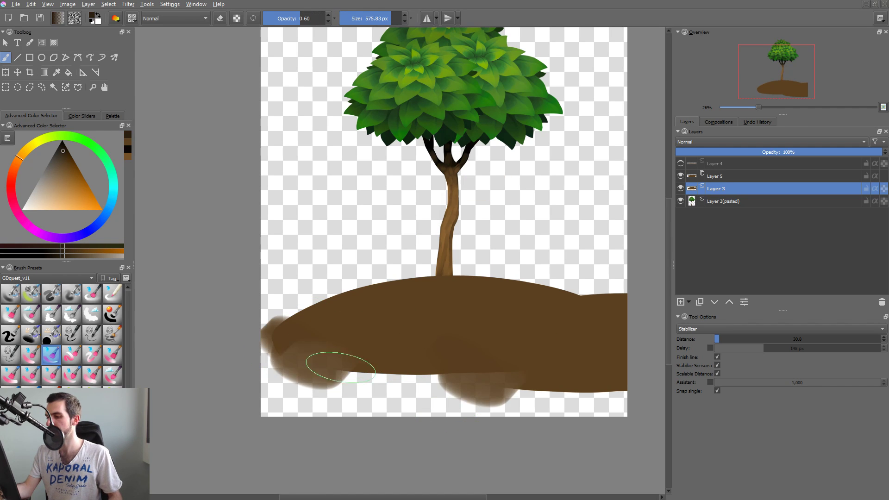
pyautogui.hotkey('ctrl', 'z')
pyautogui.hotkey('ctrl', 'z')
pyautogui.hotkey('ctrl', 'z')
# Lock painting to the mound's existing pixels and paint dark brown shading over its underside and middle.
pyautogui.hotkey('shift', 'p')
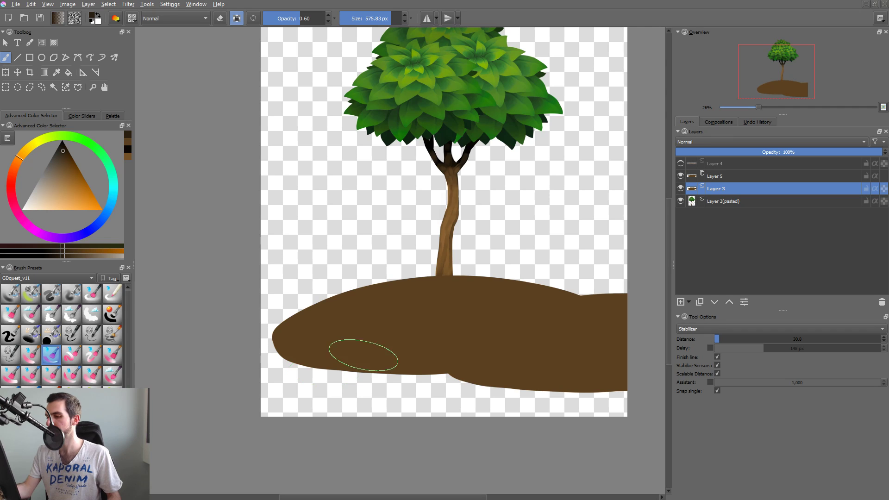
pyautogui.hotkey('ctrl', 'z')
pyautogui.hotkey('ctrl', 'shift', 'z')
pyautogui.moveTo(346, 354)
pyautogui.mouseDown()
pyautogui.moveTo(350, 344)
pyautogui.moveTo(413, 353)
pyautogui.moveTo(248, 391)
pyautogui.mouseUp()
pyautogui.moveTo(318, 344)
pyautogui.mouseDown()
pyautogui.moveTo(419, 340)
pyautogui.moveTo(526, 307)
pyautogui.mouseUp()
pyautogui.moveTo(435, 358)
pyautogui.mouseDown()
pyautogui.moveTo(459, 340)
pyautogui.moveTo(555, 303)
pyautogui.moveTo(516, 320)
pyautogui.mouseUp()
pyautogui.moveTo(280, 354)
pyautogui.mouseDown()
pyautogui.moveTo(349, 323)
pyautogui.moveTo(399, 333)
pyautogui.moveTo(352, 366)
pyautogui.moveTo(433, 344)
pyautogui.moveTo(407, 358)
pyautogui.mouseUp()
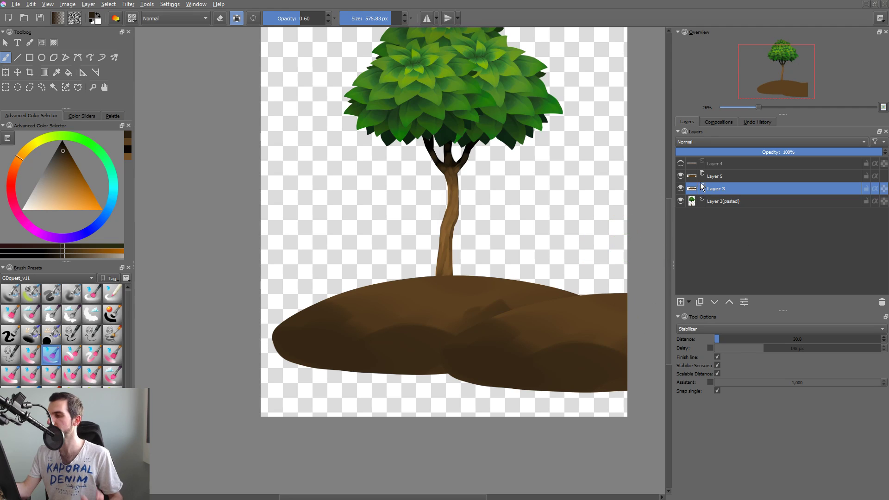
# Move the tree layer, Layer 2(pasted), above both mound layers, directly below Layer 4.
pyautogui.click(712, 166)
pyautogui.click(711, 203)
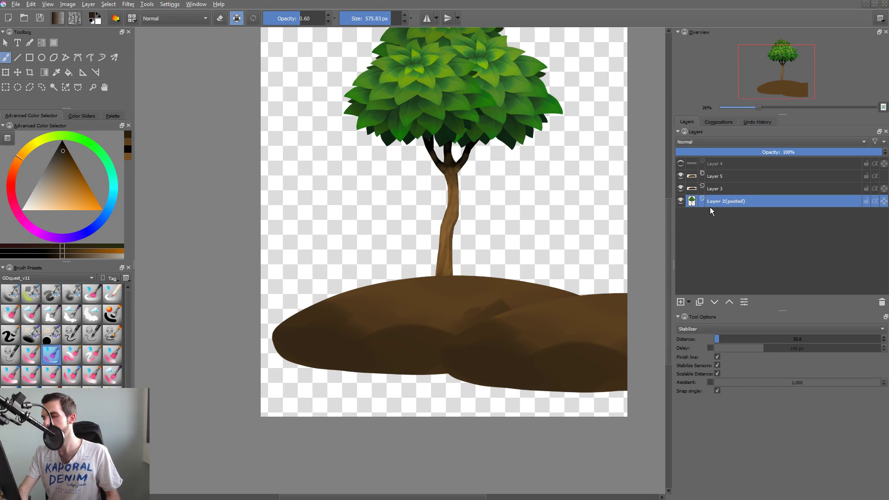
pyautogui.hotkey('ctrl', 'pageup')
pyautogui.hotkey('ctrl', 'pageup')
pyautogui.hotkey('ctrl', 'pageup')
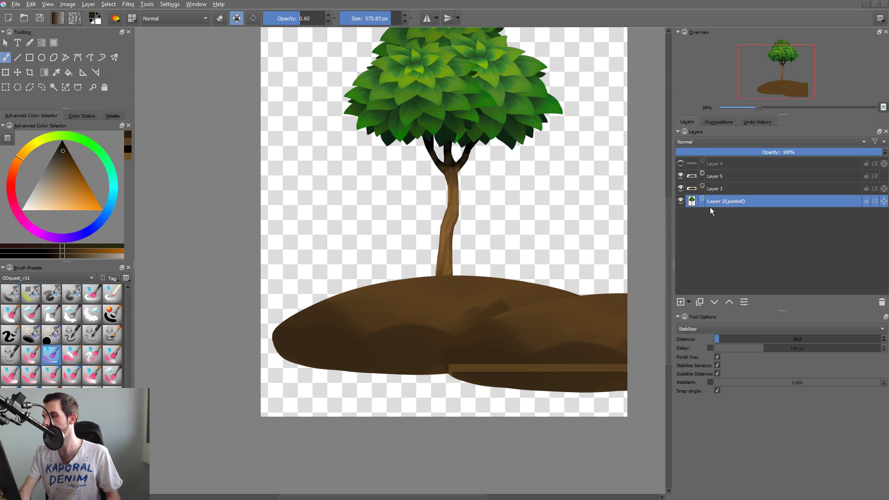
pyautogui.hotkey('ctrl', 'pagedown')
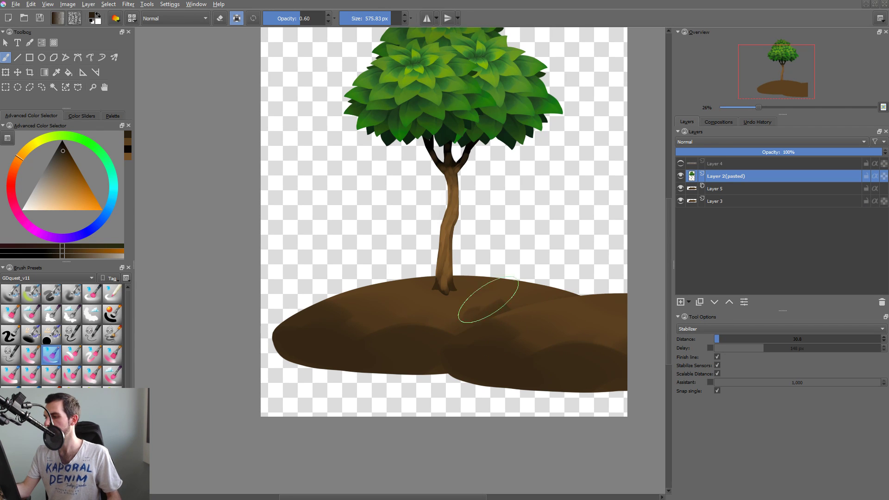
# Return to Layer 3 and soften the dark brown shading across the mound's middle and the area below the trunk.
pyautogui.press('pagedown')
pyautogui.press('pagedown')
pyautogui.moveTo(501, 332)
pyautogui.mouseDown()
pyautogui.moveTo(498, 301)
pyautogui.moveTo(434, 350)
pyautogui.moveTo(441, 315)
pyautogui.moveTo(398, 350)
pyautogui.moveTo(356, 343)
pyautogui.mouseUp()
pyautogui.moveTo(442, 296)
pyautogui.mouseDown()
pyautogui.moveTo(404, 328)
pyautogui.moveTo(456, 291)
pyautogui.moveTo(464, 339)
pyautogui.moveTo(441, 298)
pyautogui.moveTo(405, 322)
pyautogui.mouseUp()
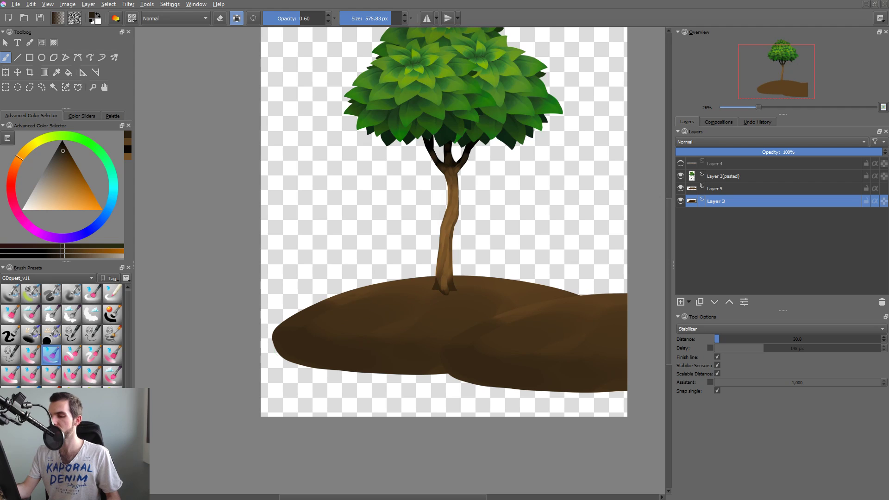
pyautogui.keyDown('ctrl'); pyautogui.click(405, 283); pyautogui.keyUp('ctrl')
pyautogui.keyDown('ctrl'); pyautogui.click(328, 340); pyautogui.keyUp('ctrl')
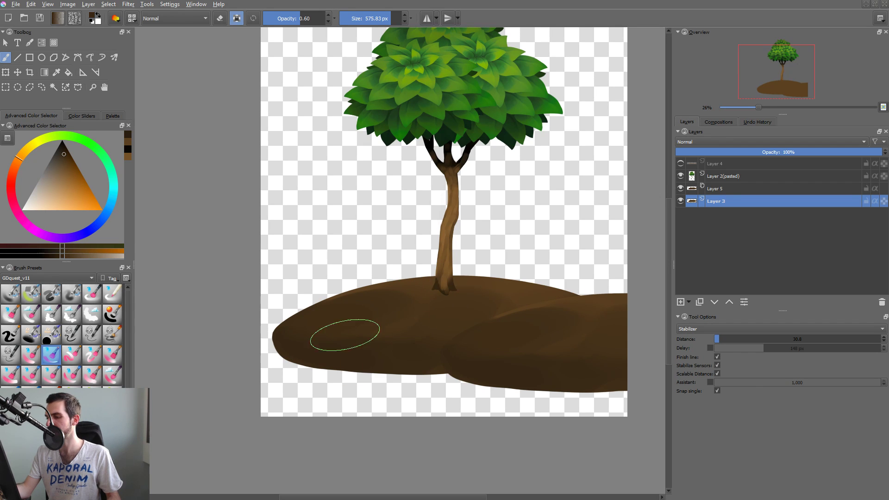
# Darken the mound's left slope, reduce the brush to 354.23 px, and undo the last stroke along the top edge.
pyautogui.moveTo(393, 296); pyautogui.dragTo(354, 297)
pyautogui.moveTo(272, 323); pyautogui.dragTo(338, 296)
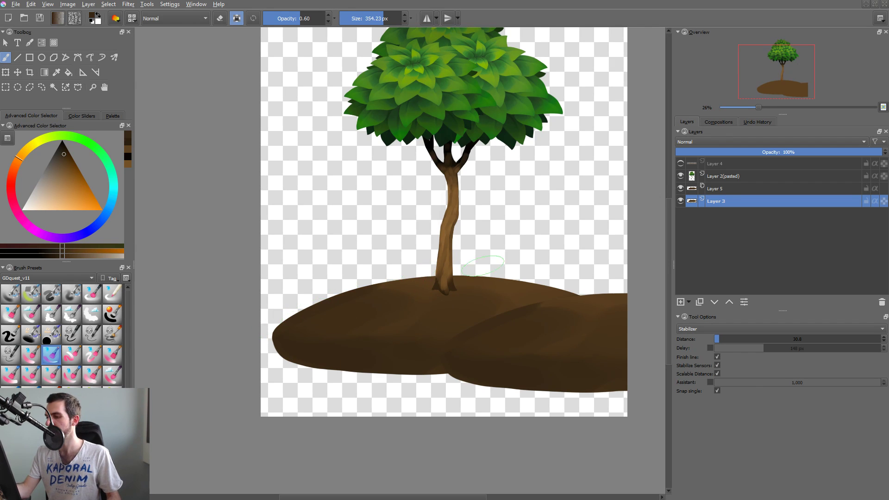
pyautogui.moveTo(453, 275); pyautogui.dragTo(544, 278)
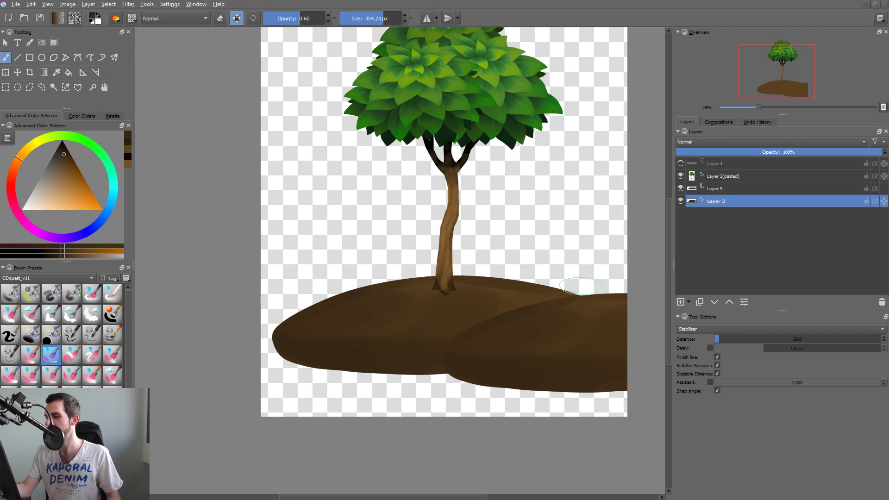
pyautogui.hotkey('ctrl', 'z')
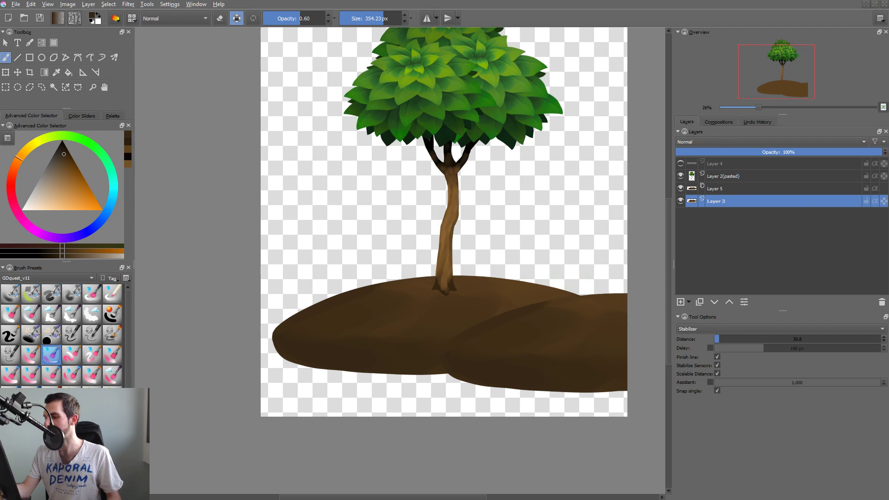
# Choose a light tan brush color in the pop-up palette and switch the preset group it offers.
pyautogui.scroll(2, 441, 304)
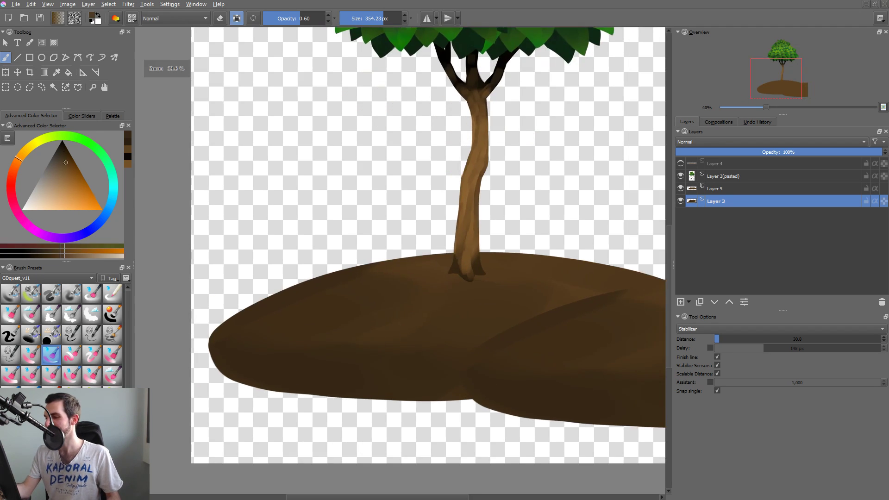
pyautogui.rightClick(444, 302)
pyautogui.click(448, 304)
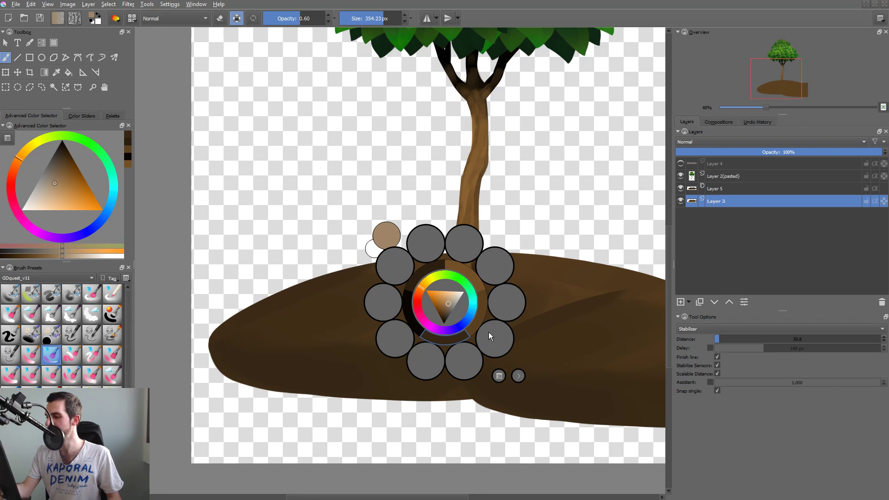
pyautogui.click(498, 376)
pyautogui.click(545, 274)
pyautogui.click(448, 302)
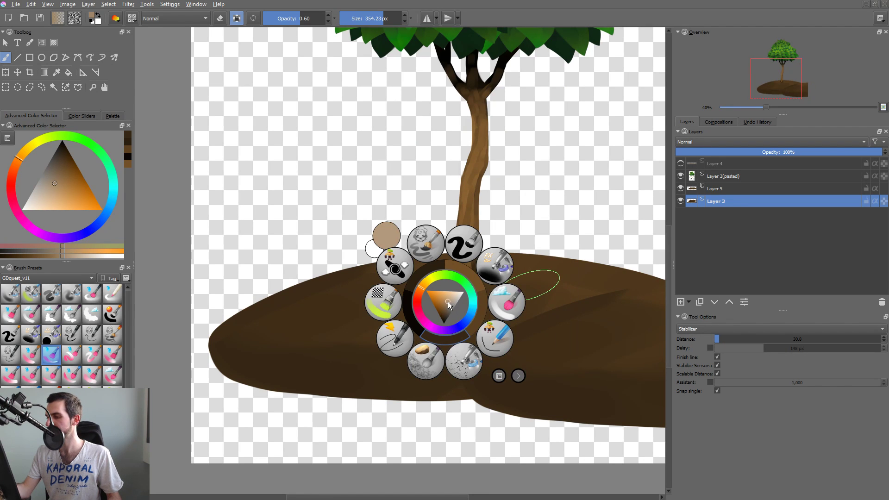
# Paint light tan highlights over the mound's upper left slope and the crest around the trunk.
pyautogui.click(300, 320)
pyautogui.moveTo(282, 328)
pyautogui.mouseDown()
pyautogui.moveTo(373, 321)
pyautogui.moveTo(367, 337)
pyautogui.mouseUp()
pyautogui.moveTo(533, 282); pyautogui.dragTo(531, 323)
pyautogui.moveTo(469, 293)
pyautogui.mouseDown()
pyautogui.moveTo(510, 293)
pyautogui.moveTo(500, 310)
pyautogui.moveTo(546, 295)
pyautogui.moveTo(546, 286)
pyautogui.mouseUp()
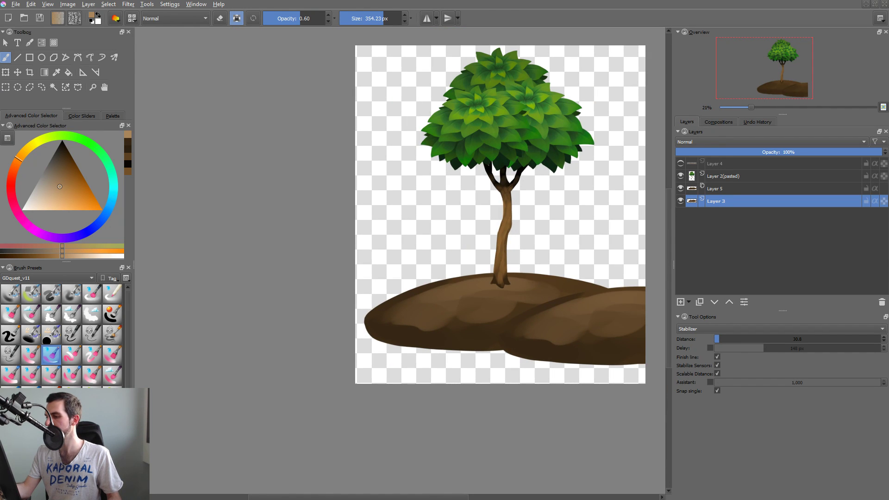
pyautogui.moveTo(503, 306)
pyautogui.mouseDown()
pyautogui.moveTo(494, 312)
pyautogui.moveTo(524, 308)
pyautogui.moveTo(564, 285)
pyautogui.mouseUp()
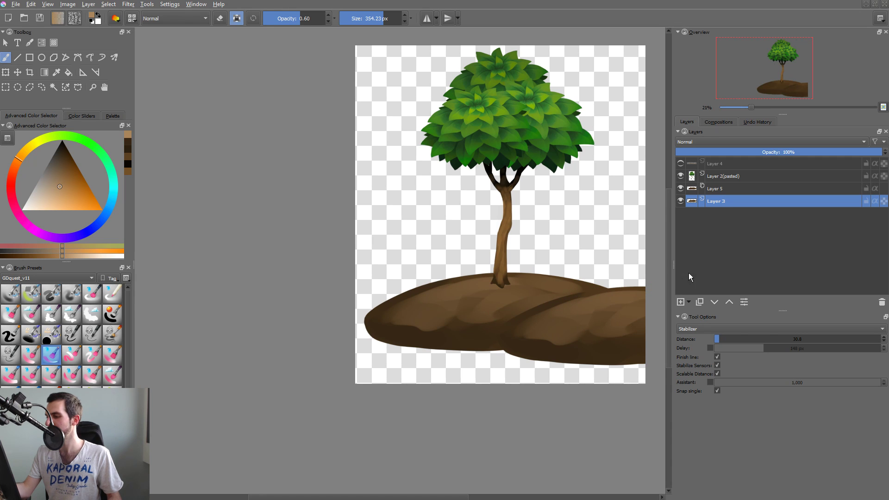
# Hide the duplicate mound, Layer 5, and spread tan highlights over the original mound's top and front, using brush sizes of 354.23 and 474.28 px.
pyautogui.click(680, 188)
pyautogui.moveTo(573, 305)
pyautogui.mouseDown()
pyautogui.moveTo(537, 318)
pyautogui.moveTo(595, 319)
pyautogui.moveTo(532, 298)
pyautogui.mouseUp()
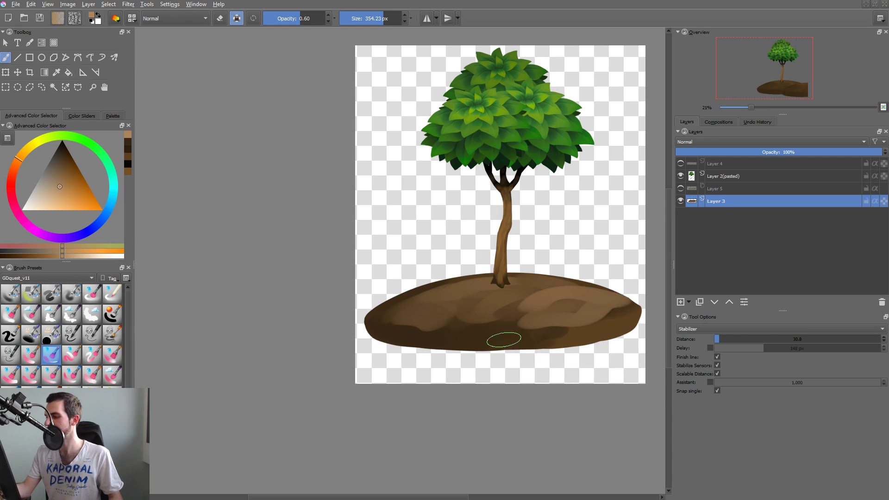
pyautogui.keyDown('shift'); pyautogui.moveTo(408, 313); pyautogui.dragTo(462, 313); pyautogui.keyUp('shift')
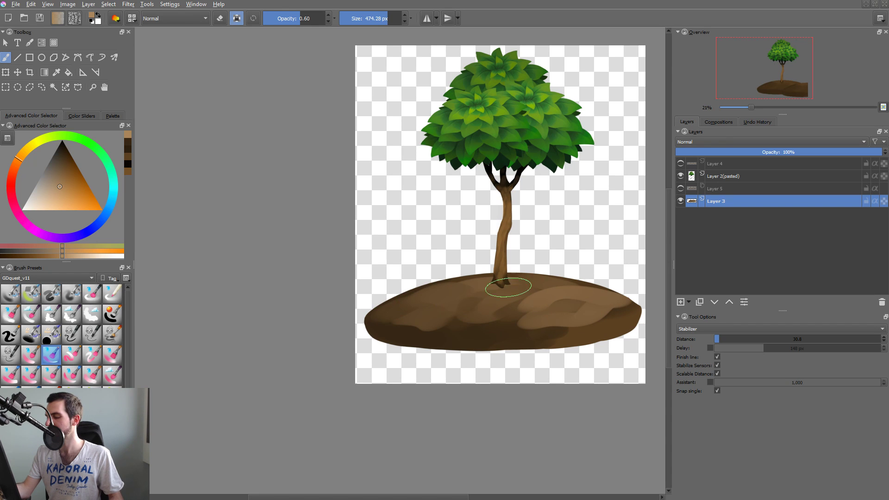
pyautogui.moveTo(508, 287)
pyautogui.mouseDown()
pyautogui.moveTo(473, 324)
pyautogui.moveTo(428, 336)
pyautogui.moveTo(526, 318)
pyautogui.moveTo(600, 317)
pyautogui.moveTo(556, 311)
pyautogui.moveTo(537, 292)
pyautogui.mouseUp()
pyautogui.moveTo(598, 285)
pyautogui.mouseDown()
pyautogui.moveTo(563, 326)
pyautogui.moveTo(490, 331)
pyautogui.moveTo(588, 288)
pyautogui.mouseUp()
pyautogui.moveTo(517, 302)
pyautogui.mouseDown()
pyautogui.moveTo(486, 296)
pyautogui.moveTo(440, 315)
pyautogui.moveTo(401, 311)
pyautogui.moveTo(432, 320)
pyautogui.moveTo(402, 327)
pyautogui.mouseUp()
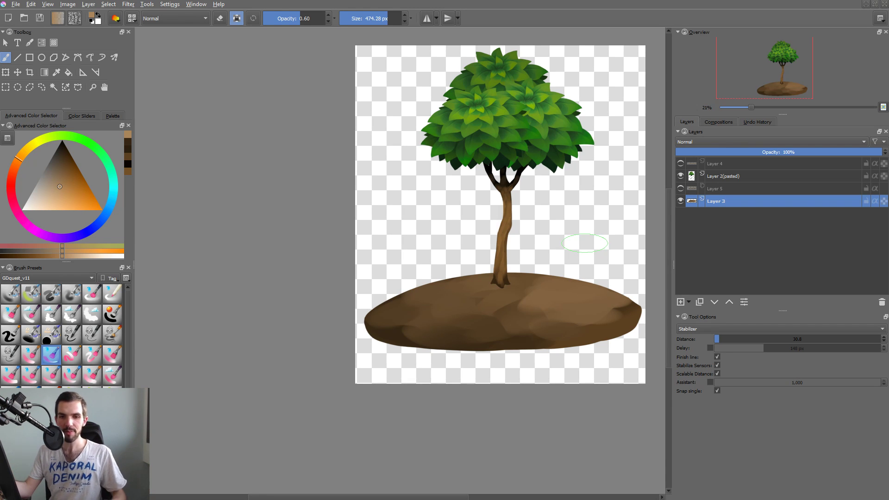
pyautogui.moveTo(526, 335); pyautogui.dragTo(522, 339)
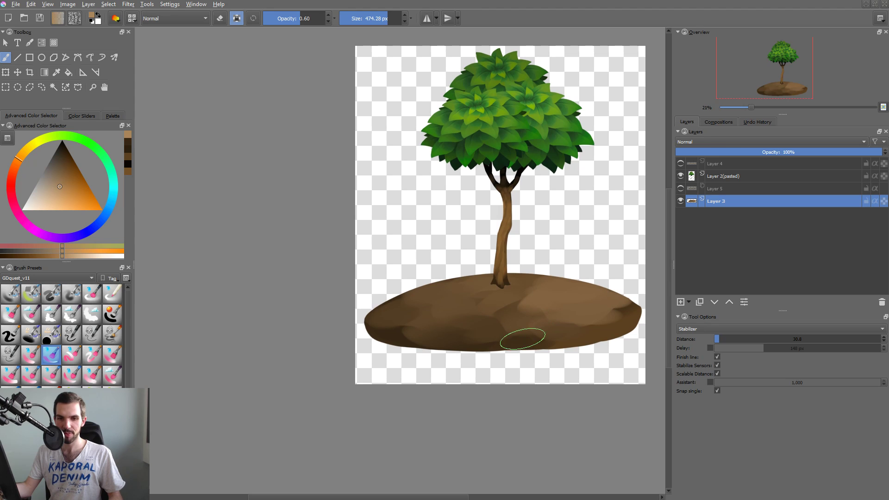
# Sample the dark brown from the mound's lower left and paint a shadow band with a wavy upper edge along its underside.
pyautogui.press('ctrl')
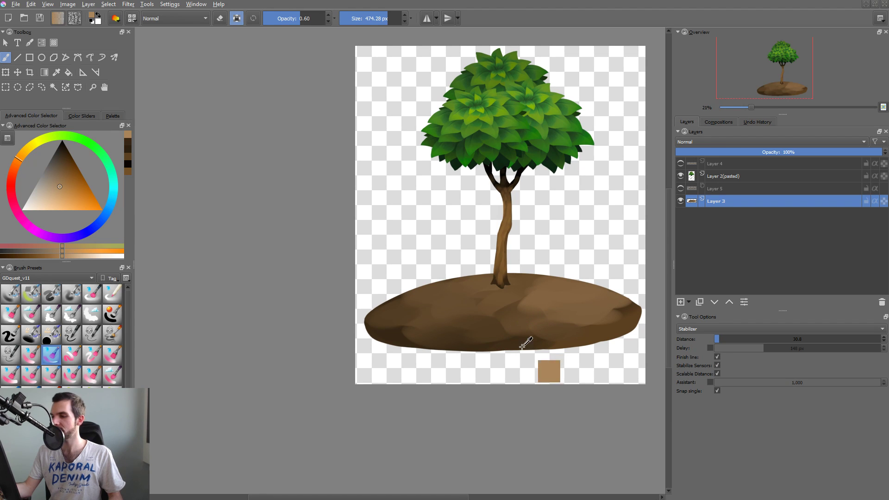
pyautogui.keyDown('ctrl'); pyautogui.click(407, 332); pyautogui.keyUp('ctrl')
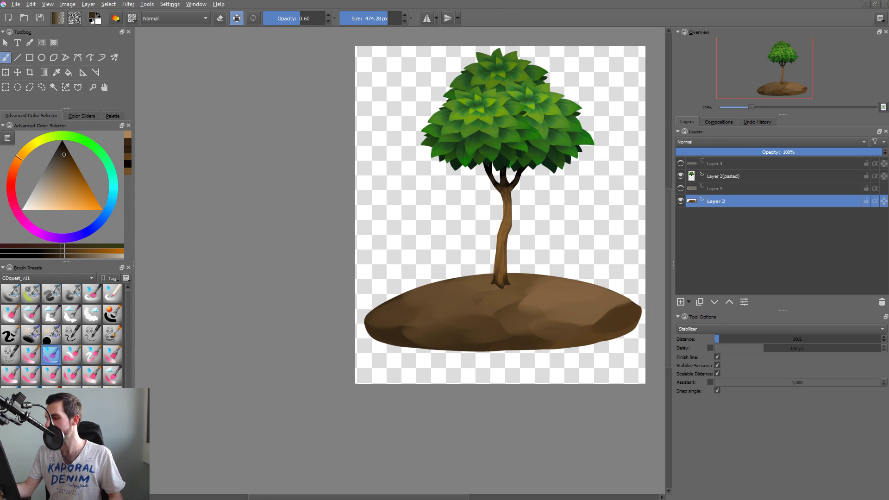
pyautogui.hotkey('ctrl', 'z')
pyautogui.moveTo(615, 324); pyautogui.dragTo(549, 341)
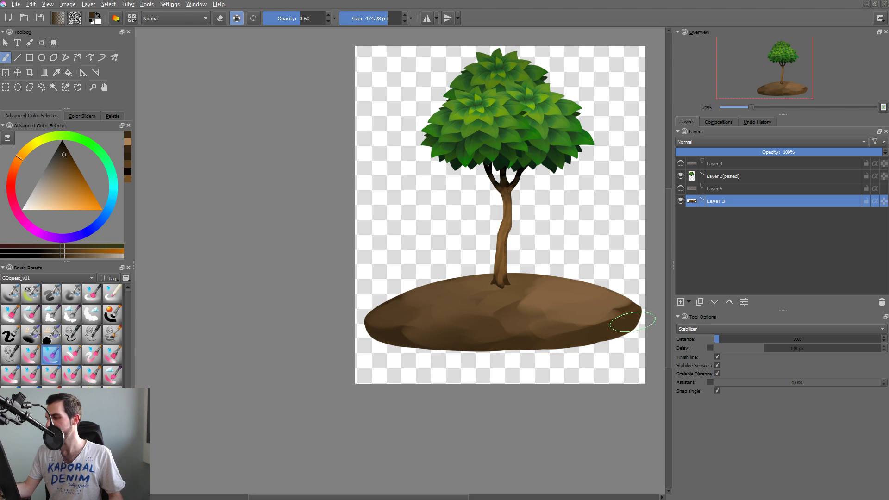
pyautogui.moveTo(627, 324); pyautogui.dragTo(504, 345)
pyautogui.moveTo(581, 339)
pyautogui.mouseDown()
pyautogui.moveTo(436, 342)
pyautogui.moveTo(458, 339)
pyautogui.mouseUp()
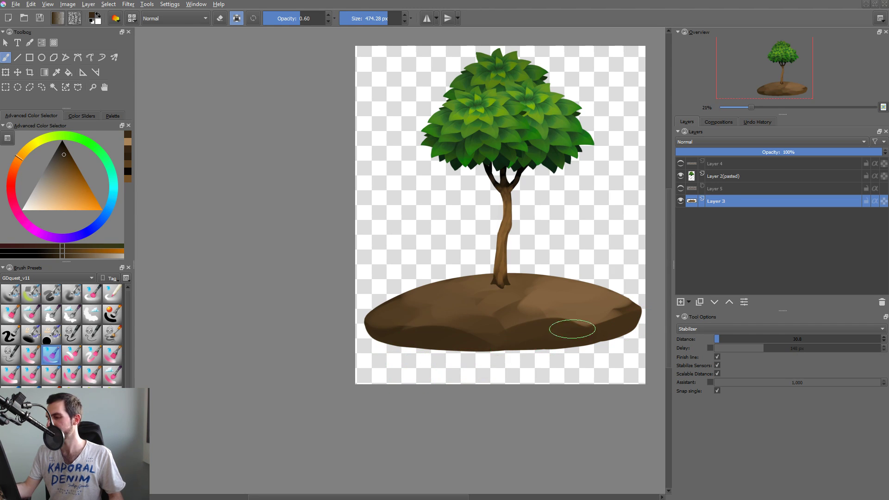
pyautogui.keyDown('shift'); pyautogui.moveTo(616, 326); pyautogui.dragTo(585, 326); pyautogui.keyUp('shift')
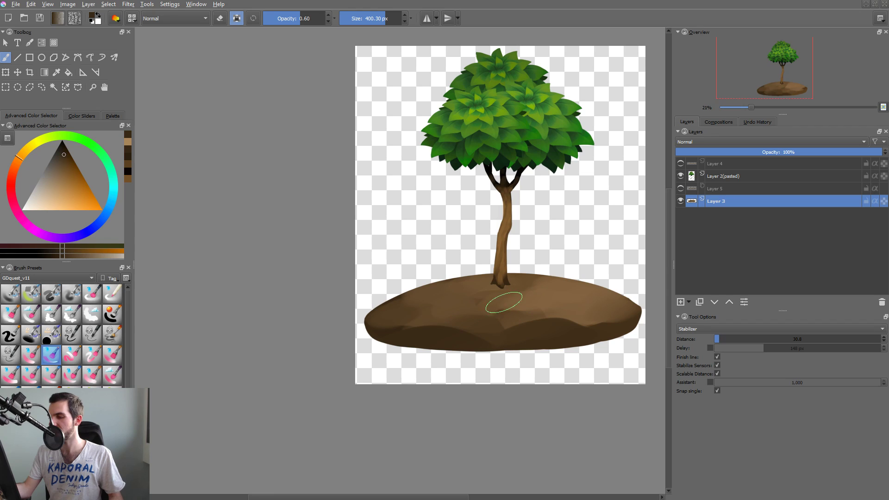
# Blend mid-brown tones sampled from the mound across its top and below the trunk with a 400.30 px brush.
pyautogui.keyDown('ctrl'); pyautogui.click(486, 304); pyautogui.keyUp('ctrl')
pyautogui.moveTo(486, 303)
pyautogui.mouseDown()
pyautogui.moveTo(548, 294)
pyautogui.moveTo(509, 307)
pyautogui.moveTo(542, 309)
pyautogui.moveTo(529, 295)
pyautogui.mouseUp()
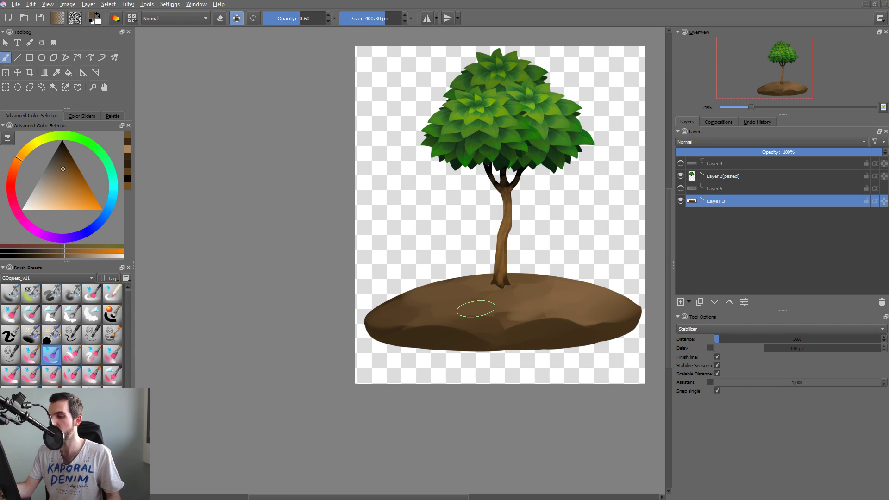
pyautogui.keyDown('ctrl'); pyautogui.click(553, 319); pyautogui.keyUp('ctrl')
pyautogui.moveTo(531, 310); pyautogui.dragTo(492, 315)
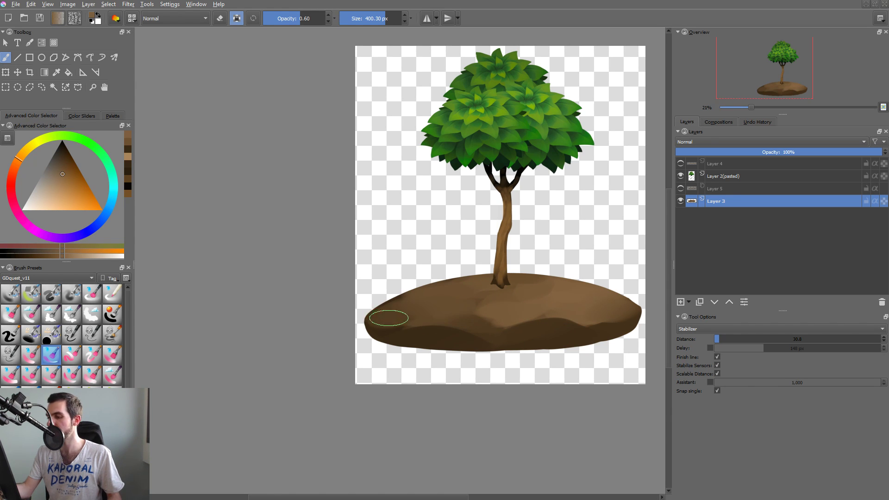
pyautogui.moveTo(494, 314); pyautogui.dragTo(530, 307)
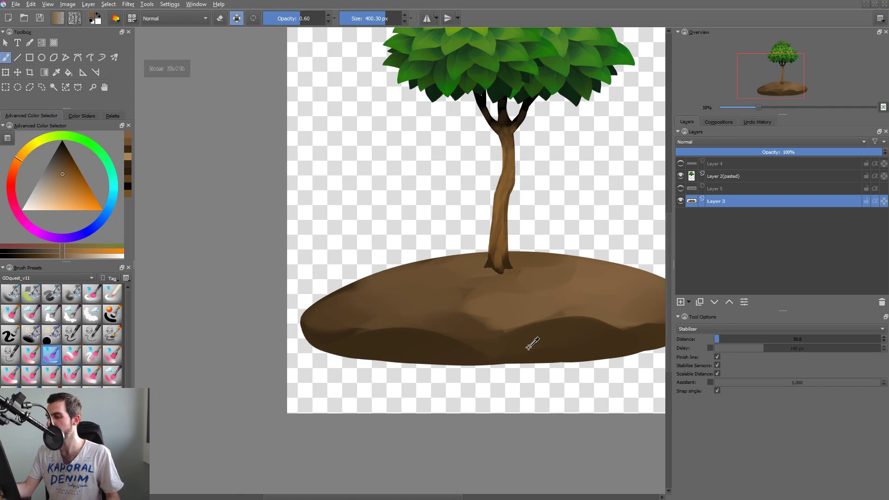
# Deepen the shadow along the mound's lower left and blend sampled browns over the slope above it.
pyautogui.moveTo(528, 347); pyautogui.dragTo(433, 355)
pyautogui.keyDown('ctrl'); pyautogui.click(422, 335); pyautogui.keyUp('ctrl')
pyautogui.moveTo(394, 304)
pyautogui.mouseDown()
pyautogui.moveTo(357, 310)
pyautogui.moveTo(404, 312)
pyautogui.moveTo(377, 305)
pyautogui.moveTo(445, 292)
pyautogui.moveTo(427, 316)
pyautogui.moveTo(344, 313)
pyautogui.moveTo(429, 309)
pyautogui.mouseUp()
pyautogui.keyDown('ctrl'); pyautogui.click(374, 304); pyautogui.keyUp('ctrl')
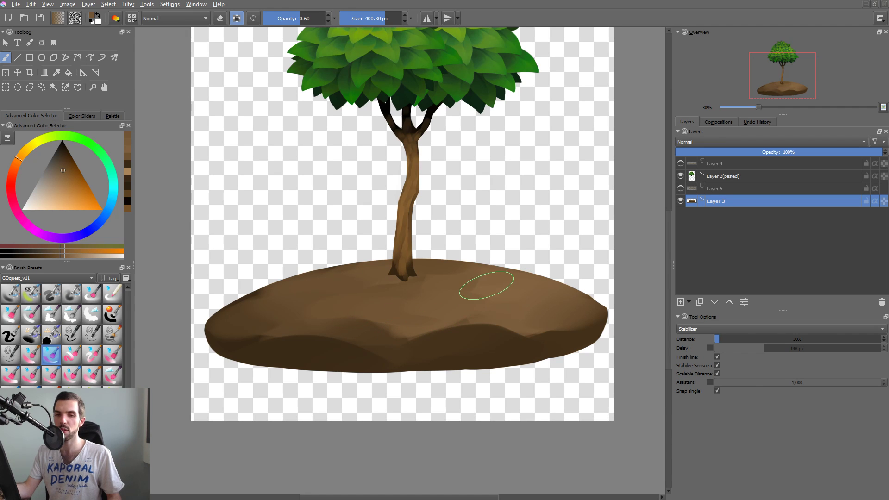
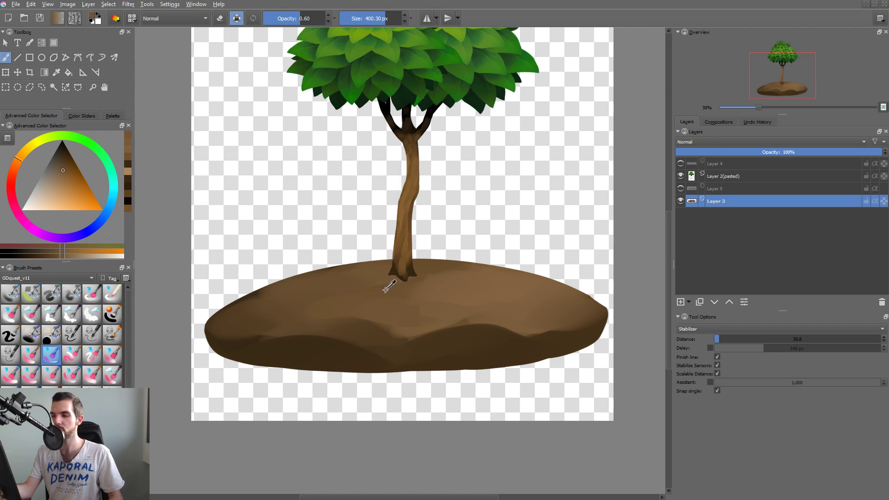
# Blend browns sampled from the mound over its upper slope and below the trunk, reducing the brush to 329.67 px.
pyautogui.keyDown('ctrl'); pyautogui.click(238, 347); pyautogui.keyUp('ctrl')
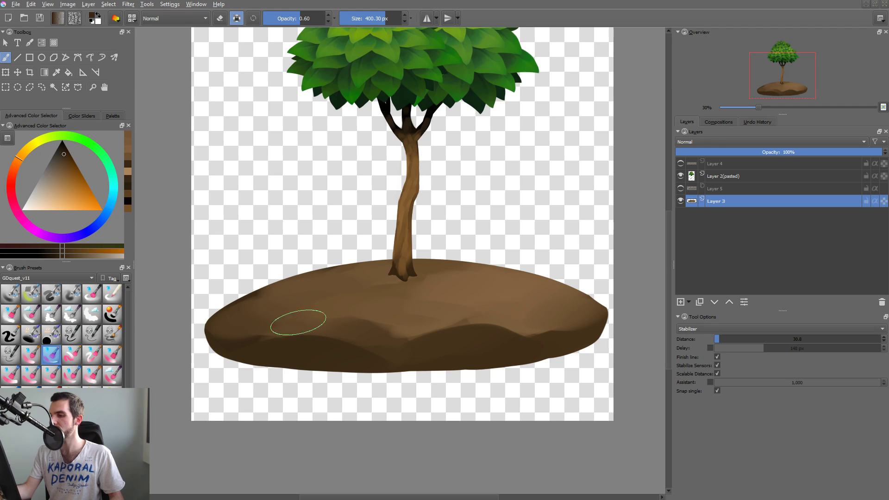
pyautogui.moveTo(254, 292)
pyautogui.mouseDown()
pyautogui.moveTo(340, 265)
pyautogui.moveTo(389, 267)
pyautogui.moveTo(319, 276)
pyautogui.mouseUp()
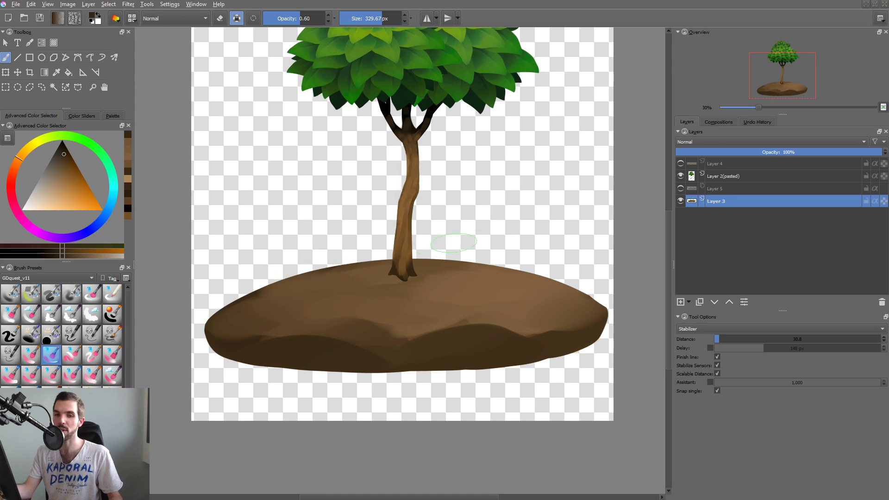
pyautogui.keyDown('ctrl'); pyautogui.click(448, 297); pyautogui.keyUp('ctrl')
pyautogui.moveTo(377, 267); pyautogui.dragTo(333, 254)
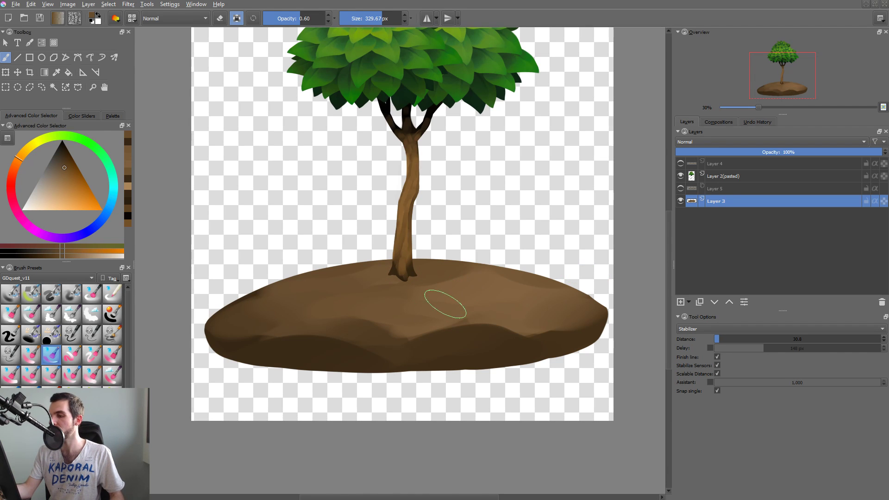
pyautogui.keyDown('ctrl'); pyautogui.click(470, 289); pyautogui.keyUp('ctrl')
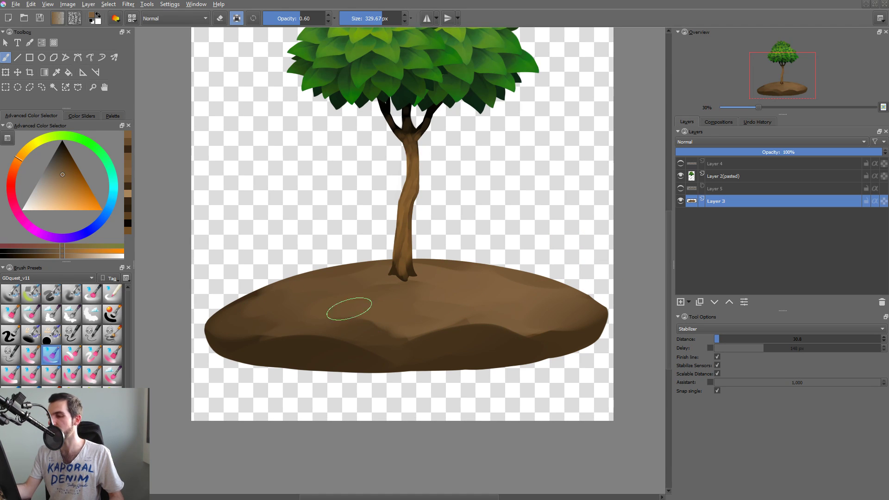
# Pick a slightly warmer, more saturated brown and paint it over the mound's front slope and above the shadow band on both sides.
pyautogui.keyDown('ctrl'); pyautogui.click(384, 280); pyautogui.keyUp('ctrl')
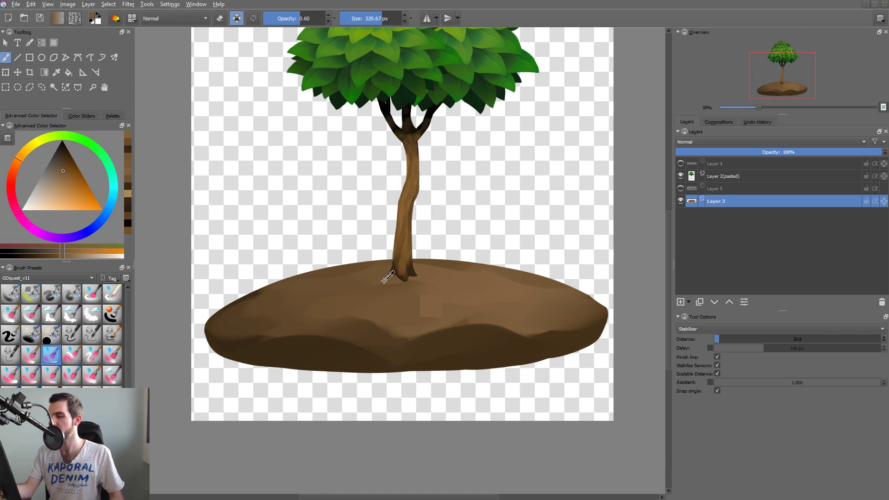
pyautogui.click(65, 174)
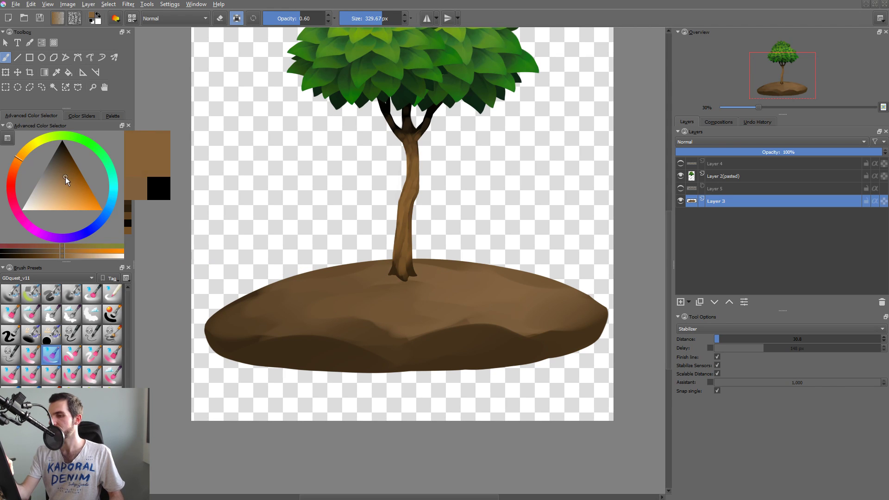
pyautogui.click(66, 172)
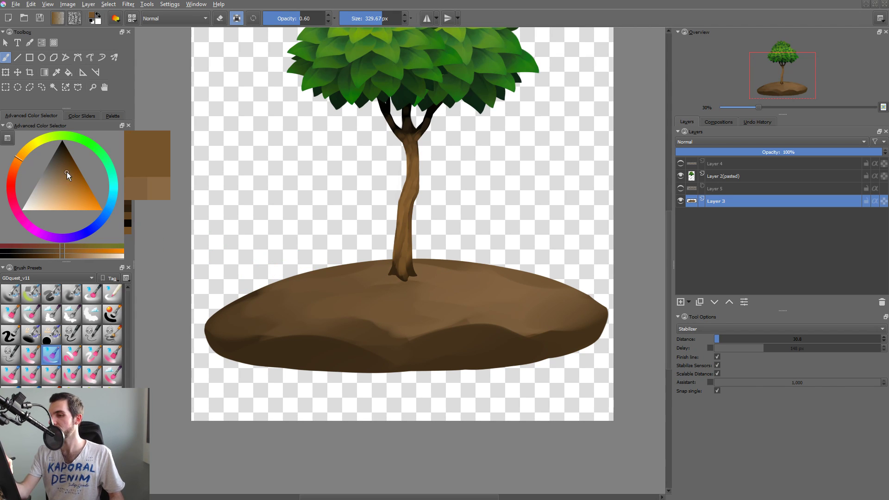
pyautogui.moveTo(352, 302); pyautogui.dragTo(331, 311)
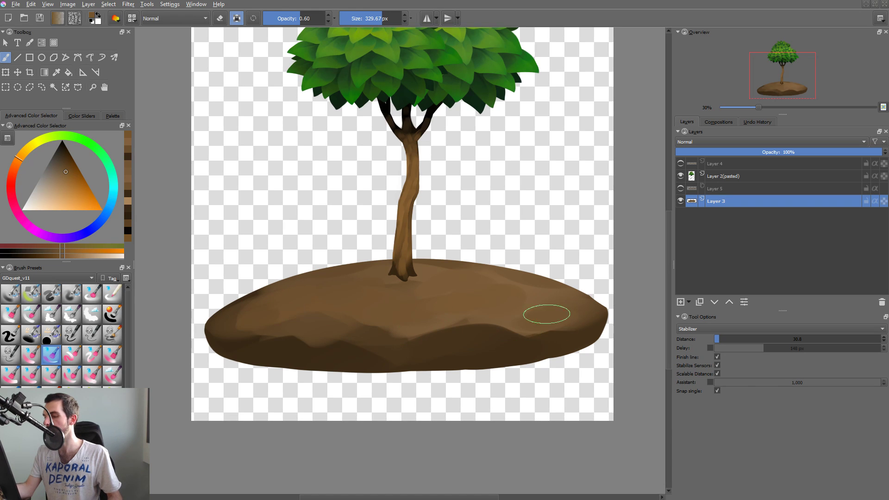
pyautogui.moveTo(529, 311)
pyautogui.mouseDown()
pyautogui.moveTo(487, 359)
pyautogui.moveTo(551, 330)
pyautogui.mouseUp()
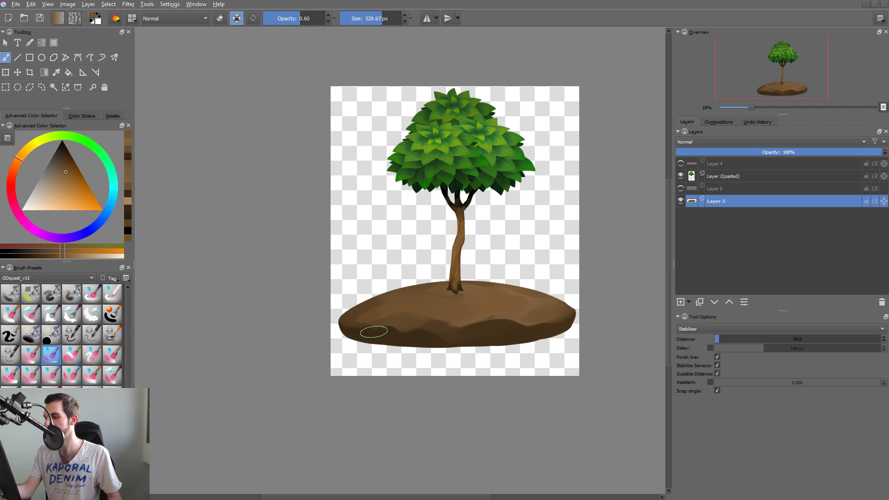
# Smooth the mound's right end with a 1,000 px Liquify transform, apply it and return to the brush.
pyautogui.hotkey('ctrl', 't')
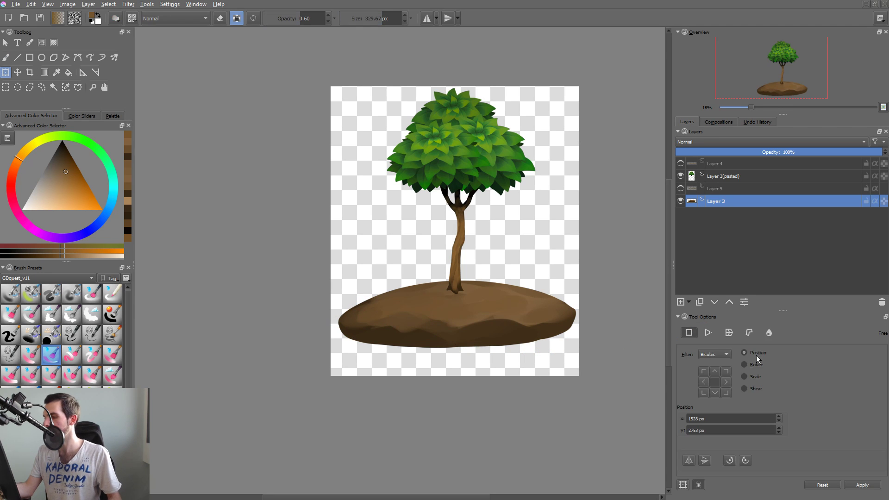
pyautogui.click(769, 334)
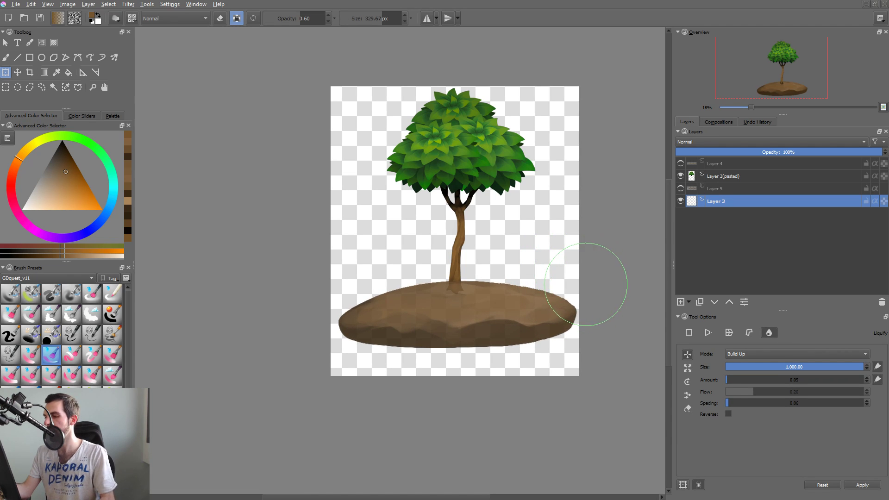
pyautogui.press('Return')
pyautogui.press('b')
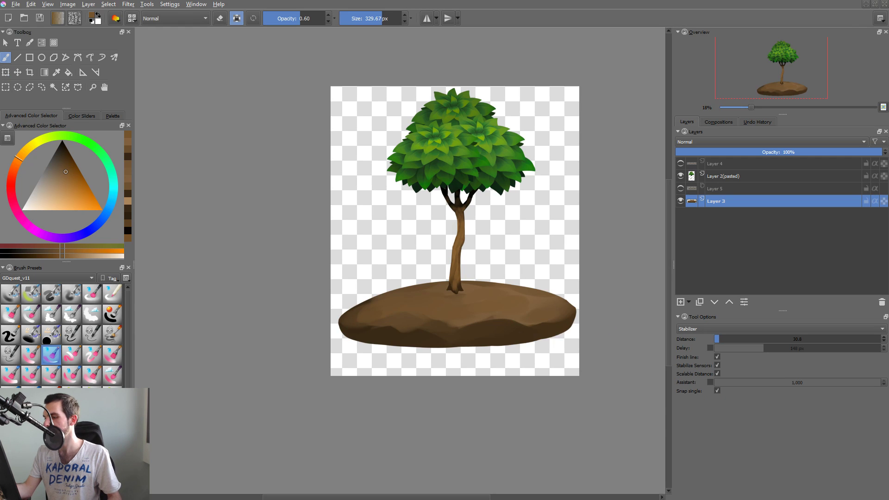
# Paint mid-brown over the wavy shadow band along the mound's underside with the 329.67 px brush.
pyautogui.moveTo(467, 337)
pyautogui.mouseDown()
pyautogui.moveTo(486, 326)
pyautogui.moveTo(572, 323)
pyautogui.mouseUp()
pyautogui.moveTo(406, 323); pyautogui.dragTo(352, 332)
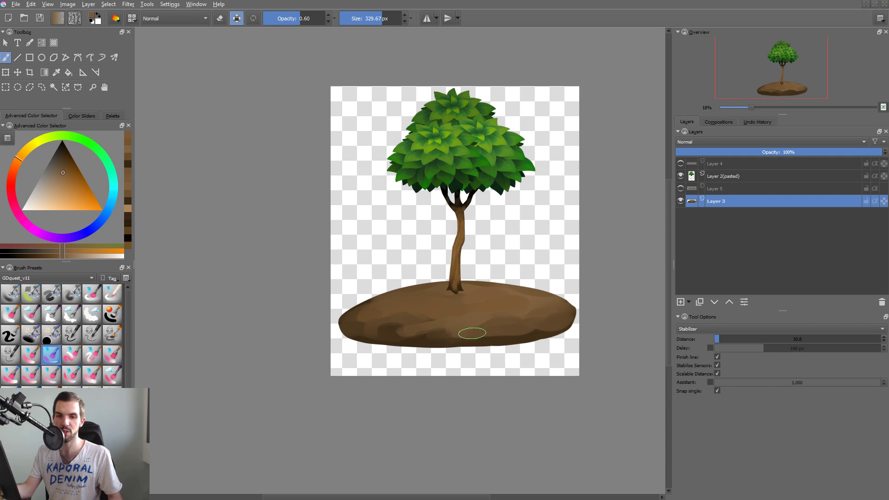
pyautogui.keyDown('shift'); pyautogui.moveTo(438, 327); pyautogui.dragTo(444, 328); pyautogui.keyUp('shift')
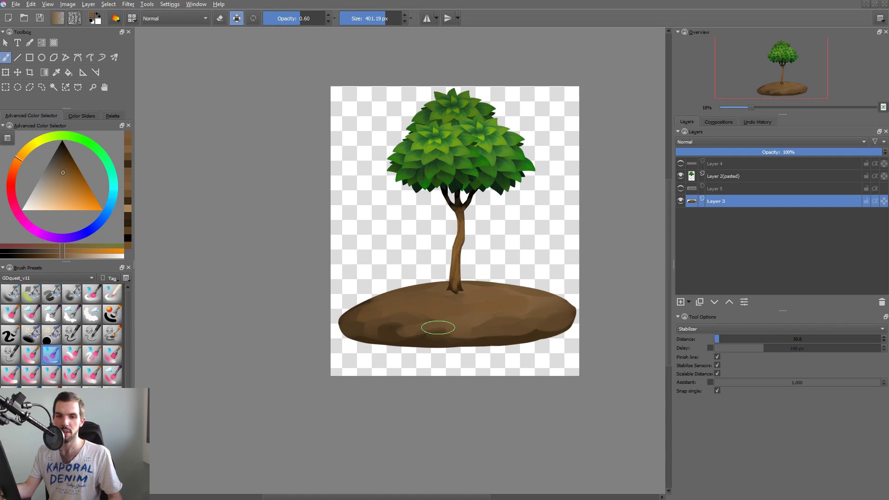
# Cover the remaining dark underside with browns sampled from the mound, using a 404.31 px brush.
pyautogui.keyDown('ctrl'); pyautogui.click(444, 319); pyautogui.keyUp('ctrl')
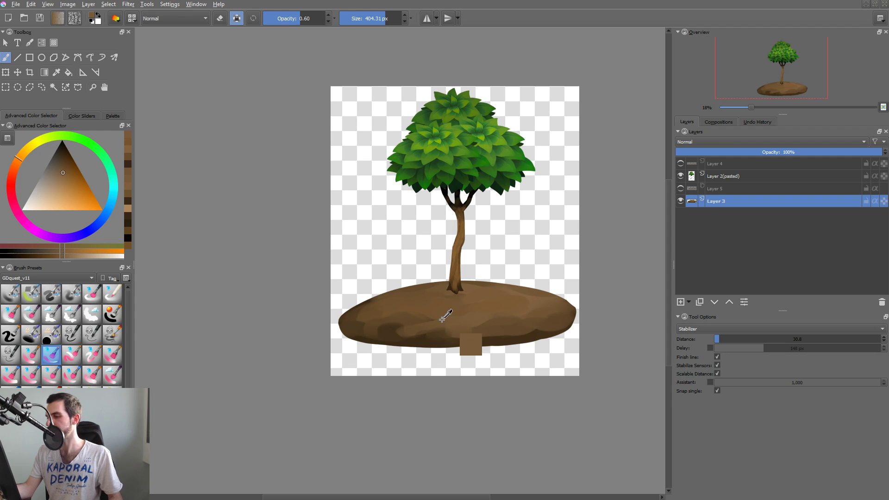
pyautogui.moveTo(411, 316)
pyautogui.mouseDown()
pyautogui.moveTo(388, 334)
pyautogui.moveTo(364, 333)
pyautogui.mouseUp()
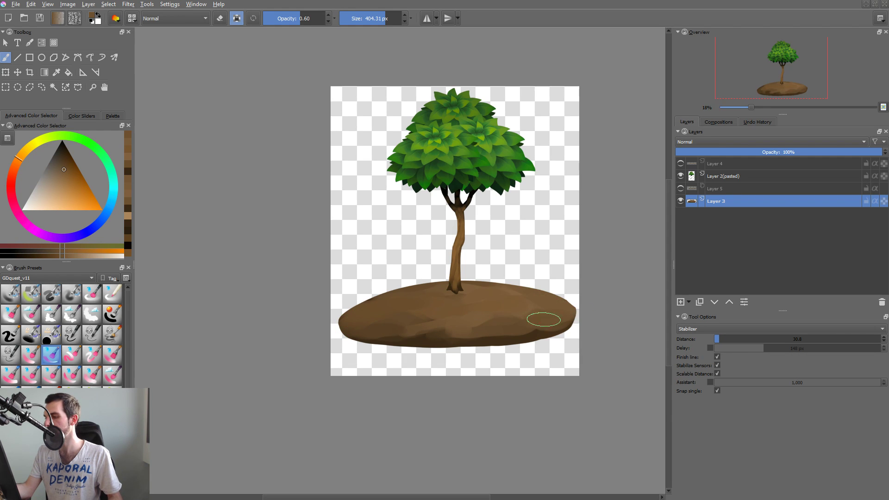
pyautogui.moveTo(412, 324)
pyautogui.mouseDown()
pyautogui.moveTo(368, 335)
pyautogui.moveTo(472, 344)
pyautogui.mouseUp()
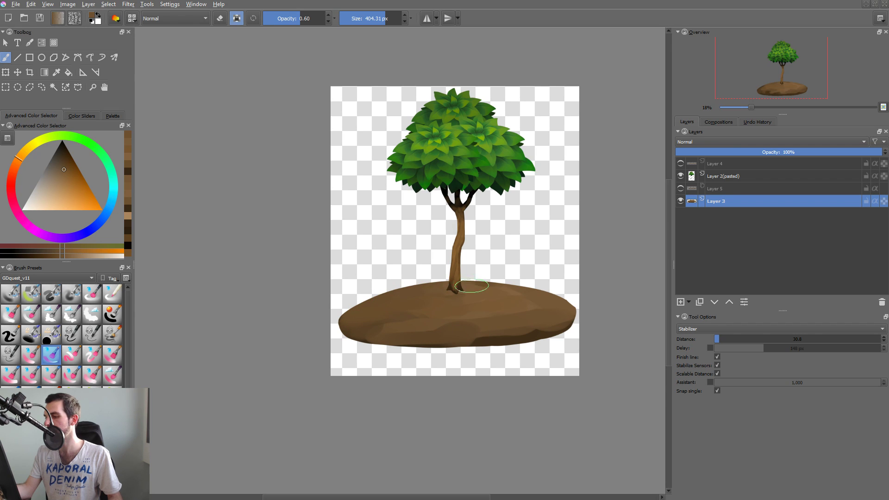
pyautogui.moveTo(568, 311); pyautogui.dragTo(563, 314)
pyautogui.moveTo(484, 341); pyautogui.dragTo(515, 346)
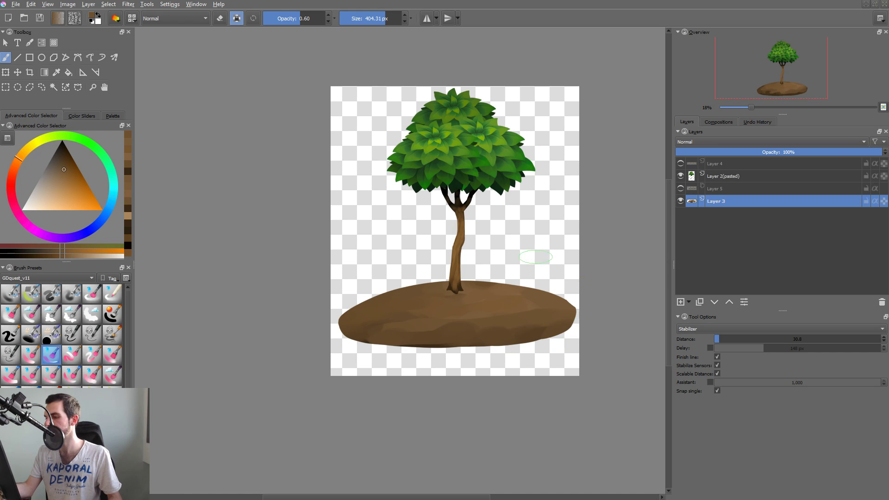
pyautogui.keyDown('ctrl'); pyautogui.click(462, 323); pyautogui.keyUp('ctrl')
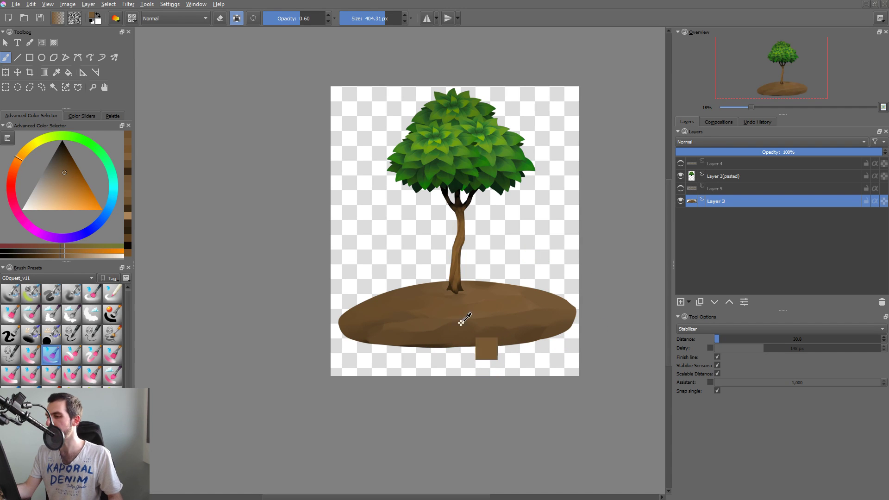
# Choose a yellowish light brown and dab the first pebble highlights below the trunk with a 128.51 px brush.
pyautogui.moveTo(456, 327)
pyautogui.mouseDown()
pyautogui.moveTo(500, 299)
pyautogui.moveTo(495, 284)
pyautogui.moveTo(467, 271)
pyautogui.mouseUp()
pyautogui.rightClick(495, 284)
pyautogui.click(467, 269)
pyautogui.click(346, 313)
pyautogui.moveTo(523, 293)
pyautogui.keyDown('shift'); pyautogui.mouseDown()
pyautogui.moveTo(464, 299)
pyautogui.moveTo(576, 291)
pyautogui.moveTo(555, 260)
pyautogui.mouseUp(); pyautogui.keyUp('shift')
pyautogui.keyDown('shift'); pyautogui.moveTo(473, 273); pyautogui.dragTo(439, 272); pyautogui.keyUp('shift')
pyautogui.moveTo(368, 250); pyautogui.dragTo(381, 251)
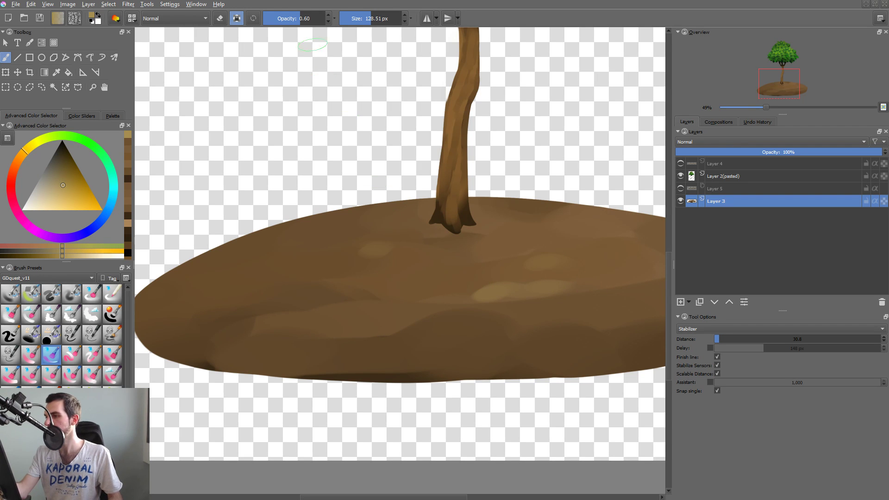
# Raise the brush opacity to 0.95 and paint light oval pebbles across the slope left of the trunk.
pyautogui.moveTo(316, 23); pyautogui.dragTo(321, 24)
pyautogui.moveTo(362, 266)
pyautogui.mouseDown()
pyautogui.moveTo(379, 253)
pyautogui.moveTo(301, 269)
pyautogui.moveTo(380, 271)
pyautogui.mouseUp()
pyautogui.moveTo(342, 230); pyautogui.dragTo(331, 232)
pyautogui.moveTo(250, 255); pyautogui.dragTo(263, 251)
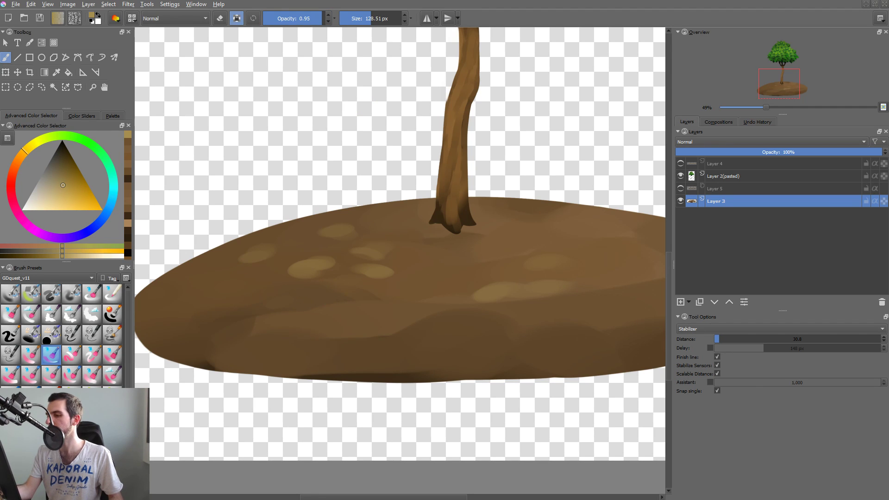
pyautogui.moveTo(378, 303); pyautogui.dragTo(400, 301)
pyautogui.moveTo(341, 318); pyautogui.dragTo(308, 326)
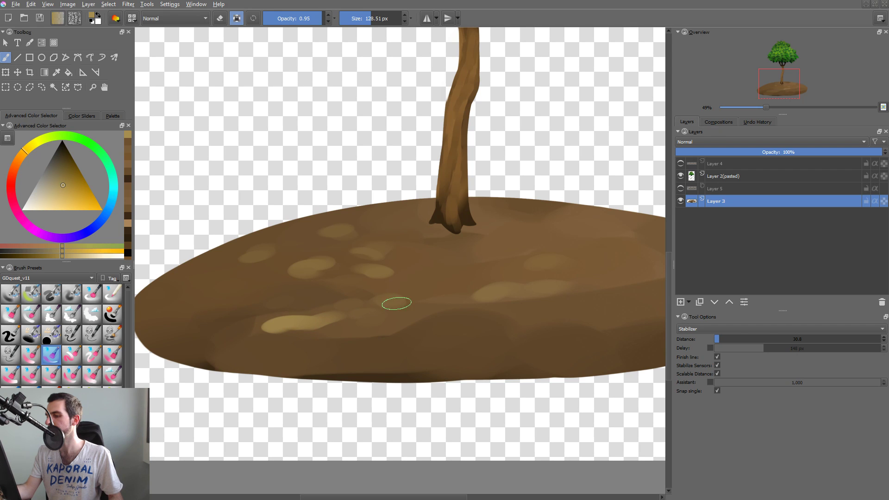
pyautogui.hotkey('ctrl', 'z')
pyautogui.hotkey('ctrl', 'z')
# Add pebbles below and beside the trunk, and smaller ones near the mound's left edge with a 79.21 px brush.
pyautogui.moveTo(419, 275); pyautogui.dragTo(439, 274)
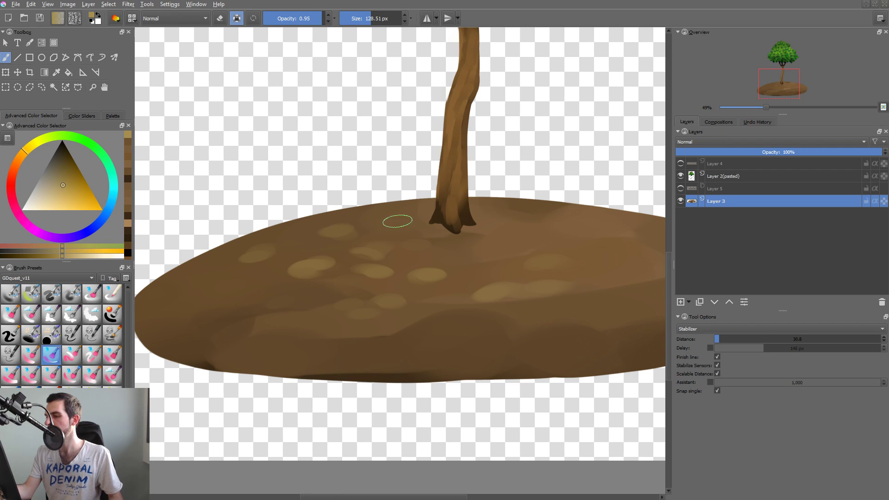
pyautogui.moveTo(397, 222); pyautogui.dragTo(381, 222)
pyautogui.moveTo(268, 279)
pyautogui.keyDown('shift'); pyautogui.mouseDown()
pyautogui.moveTo(206, 286)
pyautogui.moveTo(233, 298)
pyautogui.moveTo(193, 288)
pyautogui.mouseUp(); pyautogui.keyUp('shift')
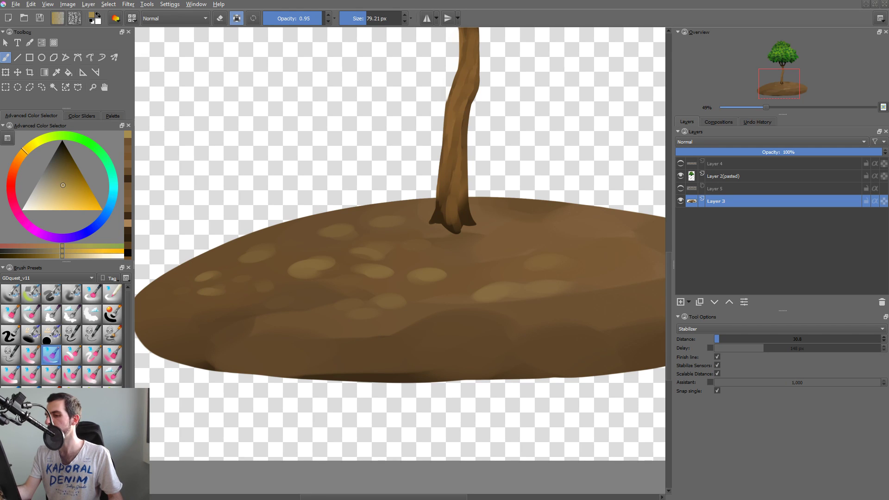
# Paint a cluster of small light pebbles on the mound just below the trunk with the 79.21 px brush.
pyautogui.moveTo(490, 277)
pyautogui.mouseDown()
pyautogui.moveTo(504, 273)
pyautogui.moveTo(486, 283)
pyautogui.mouseUp()
pyautogui.moveTo(462, 281)
pyautogui.mouseDown()
pyautogui.moveTo(480, 271)
pyautogui.moveTo(484, 250)
pyautogui.moveTo(433, 254)
pyautogui.mouseUp()
pyautogui.moveTo(444, 277); pyautogui.dragTo(437, 277)
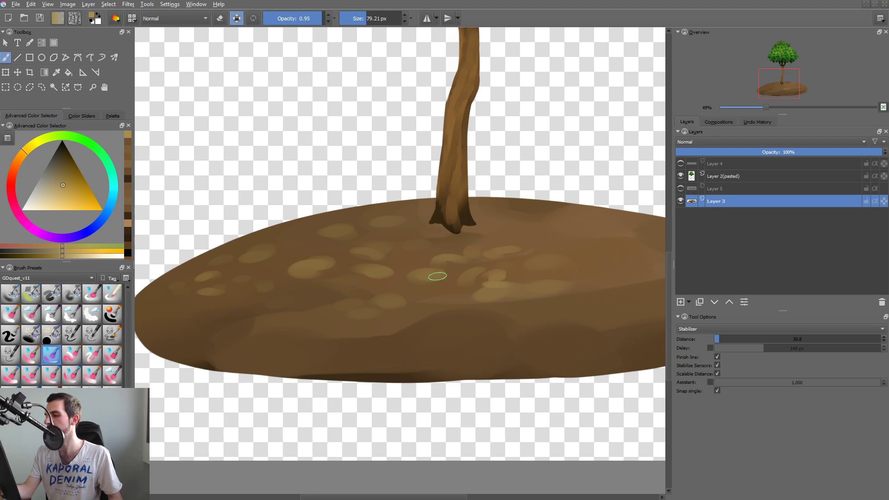
pyautogui.moveTo(492, 280); pyautogui.dragTo(514, 287)
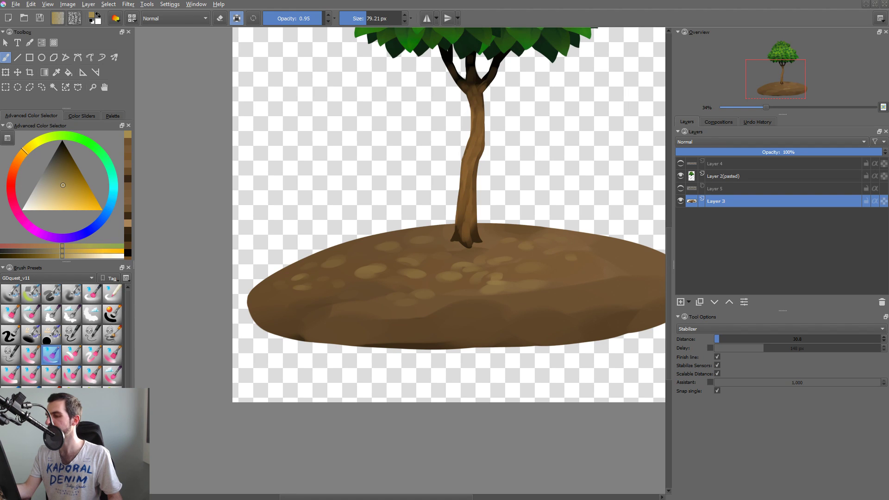
# Sample the ground brown and break up the long highlight below the trunk into separate pebbles.
pyautogui.keyDown('ctrl'); pyautogui.click(519, 280); pyautogui.keyUp('ctrl')
pyautogui.moveTo(519, 281); pyautogui.dragTo(493, 282)
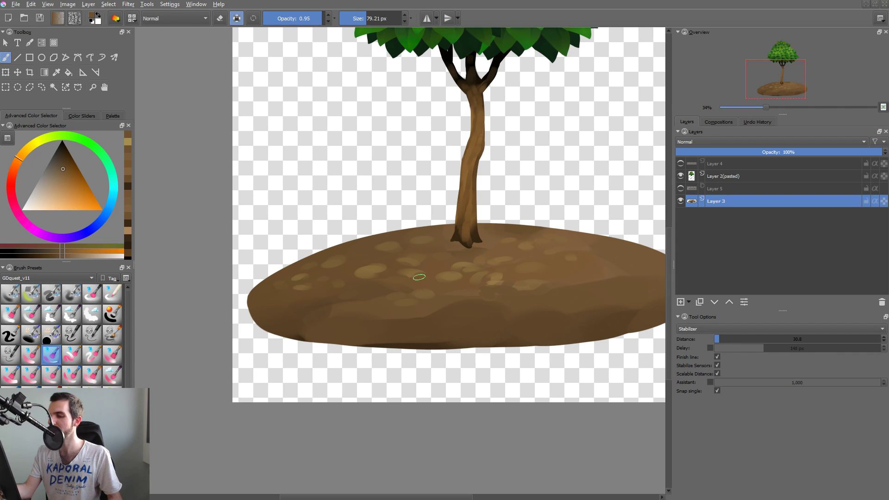
# Reshape the pebbles left of the trunk's base with sampled light and dark browns, using 110.25 and 86.28 px brushes.
pyautogui.keyDown('shift'); pyautogui.moveTo(419, 278); pyautogui.dragTo(414, 281); pyautogui.keyUp('shift')
pyautogui.keyDown('ctrl'); pyautogui.click(410, 272); pyautogui.keyUp('ctrl')
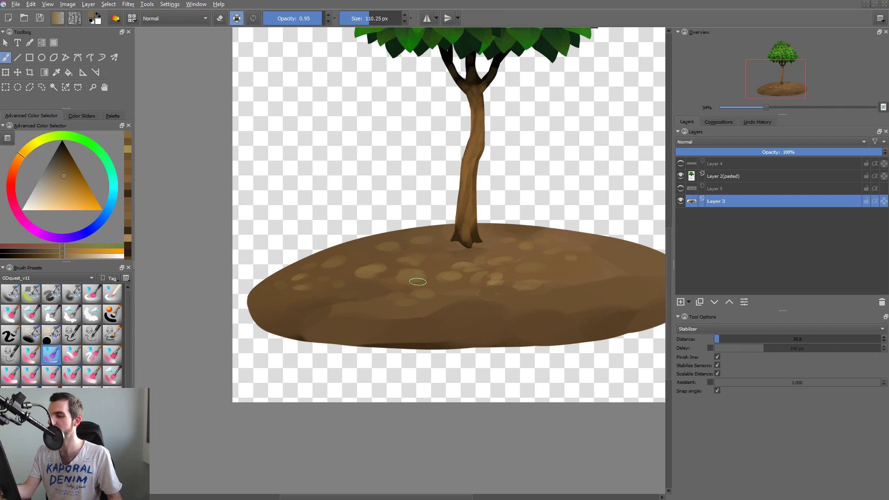
pyautogui.keyDown('ctrl'); pyautogui.click(402, 272); pyautogui.keyUp('ctrl')
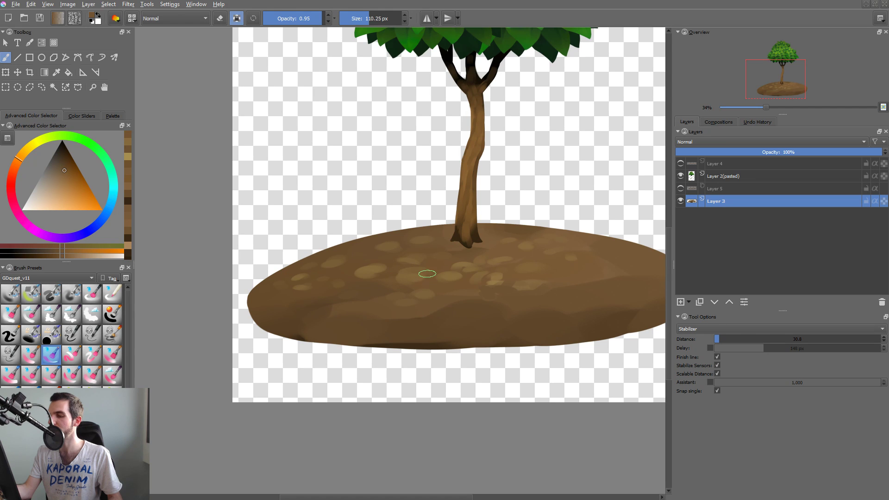
pyautogui.moveTo(398, 282); pyautogui.dragTo(410, 281)
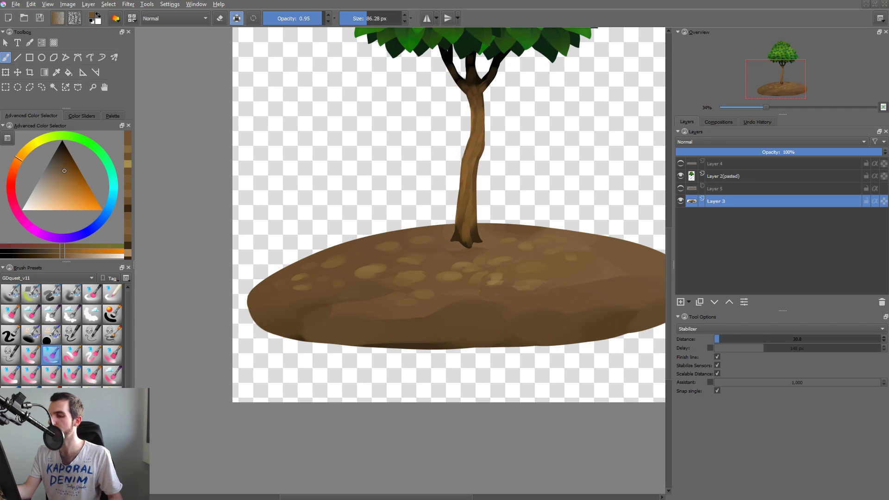
pyautogui.keyDown('ctrl'); pyautogui.click(431, 265); pyautogui.keyUp('ctrl')
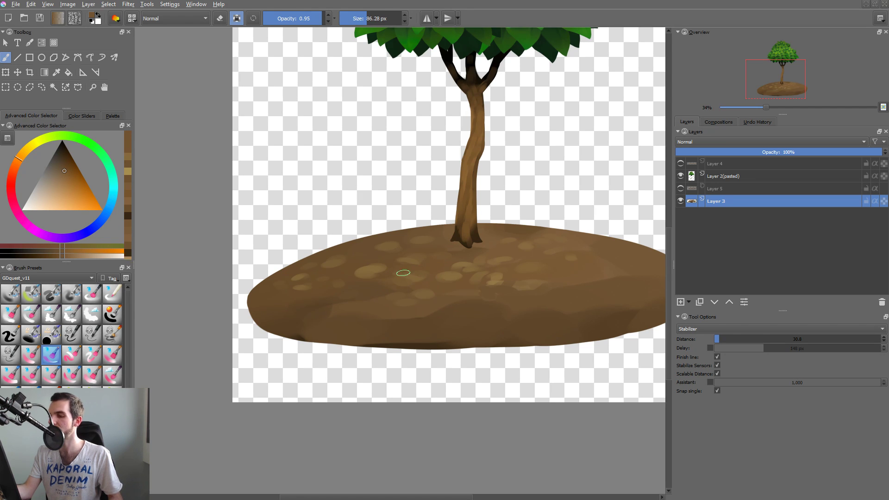
pyautogui.moveTo(391, 271); pyautogui.dragTo(377, 276)
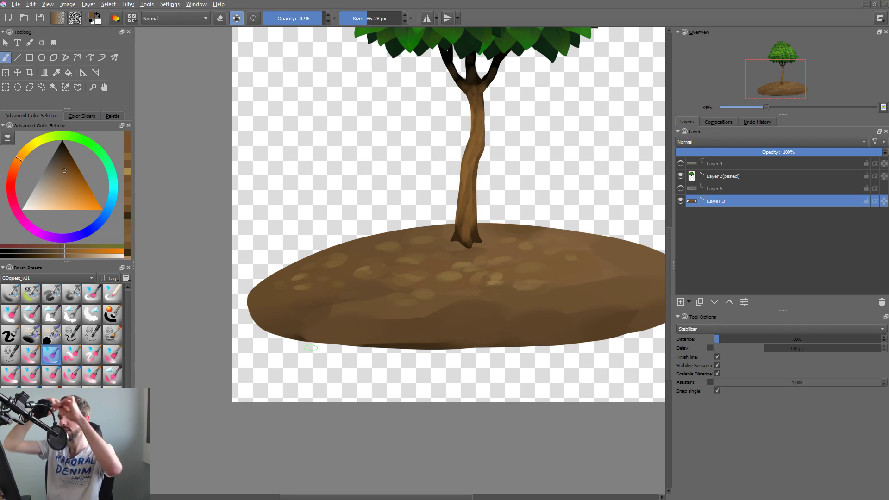
# Sample browns from the pebbles and ground and paint more pebble shapes over the mound's left slope at 86.28 px.
pyautogui.keyDown('ctrl'); pyautogui.click(364, 269); pyautogui.keyUp('ctrl')
pyautogui.moveTo(365, 269); pyautogui.dragTo(372, 275)
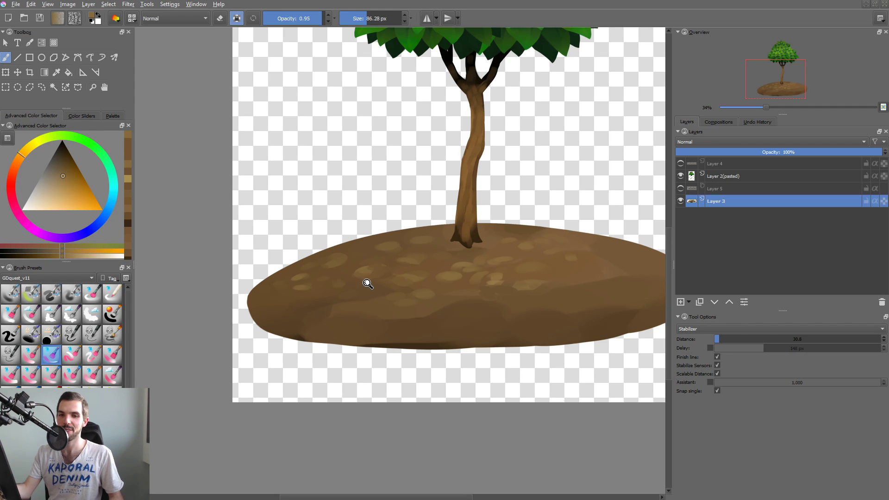
pyautogui.scroll(2, 371, 278)
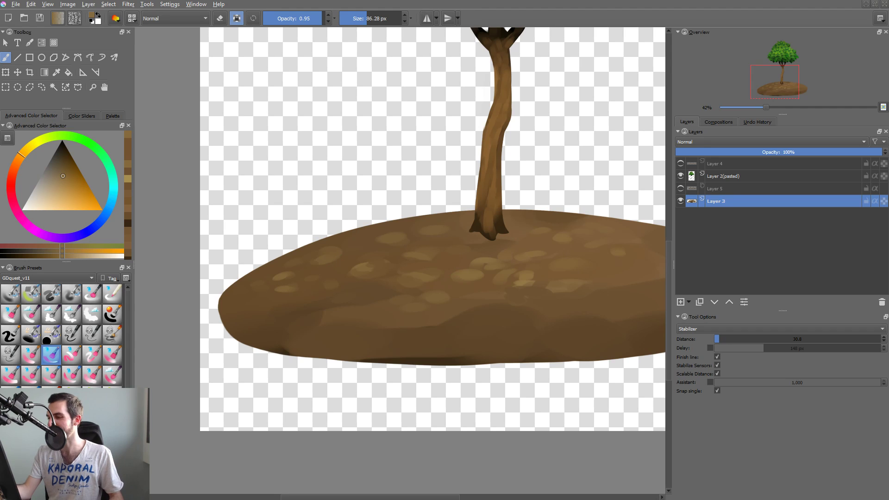
pyautogui.keyDown('ctrl'); pyautogui.click(324, 258); pyautogui.keyUp('ctrl')
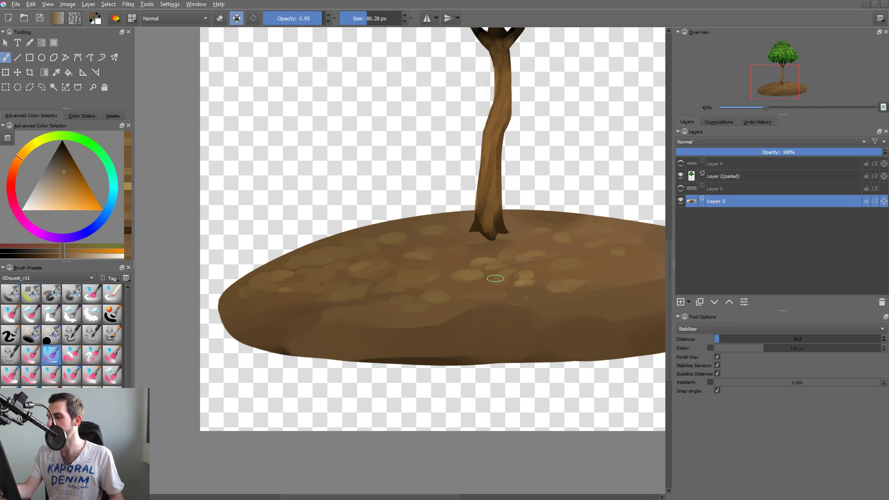
# Toggle the visibility of Layer 3 and show the hidden mound clone on Layer 5.
pyautogui.moveTo(537, 286); pyautogui.dragTo(492, 331)
pyautogui.moveTo(571, 303); pyautogui.dragTo(374, 281)
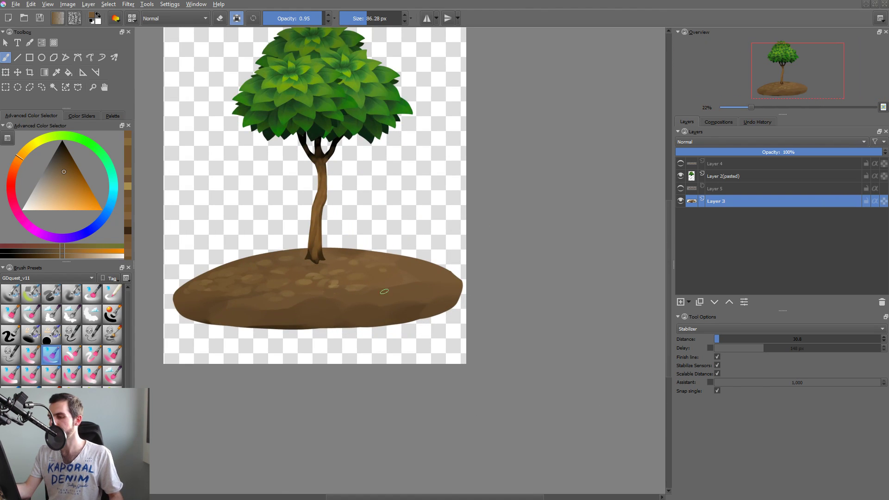
pyautogui.click(681, 201)
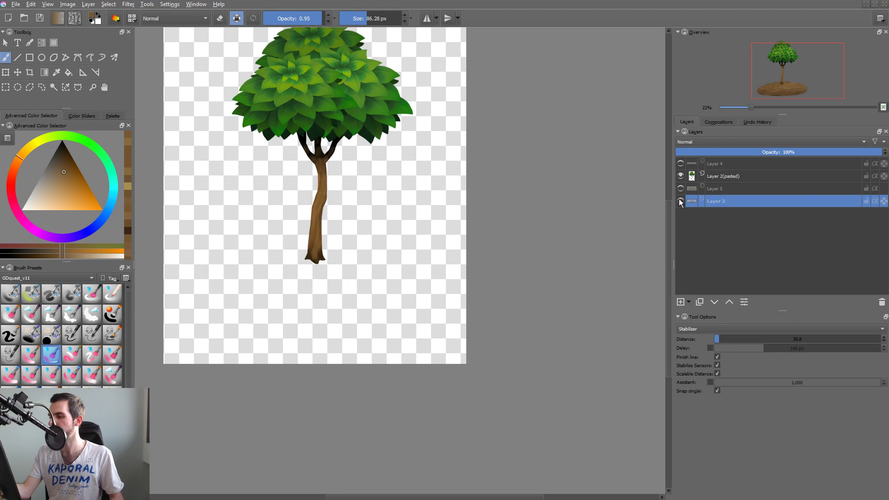
pyautogui.click(680, 200)
pyautogui.click(681, 188)
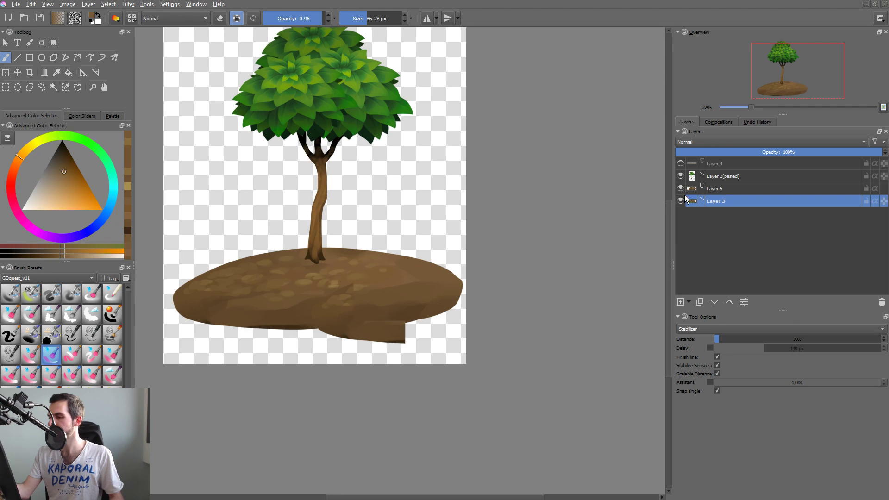
# Place Layer 5 below Layer 3 in the stack and position its mound behind the main mound, up to the right of the trunk.
pyautogui.click(723, 189)
pyautogui.press('t')
pyautogui.moveTo(437, 296); pyautogui.dragTo(193, 281)
pyautogui.moveTo(309, 279); pyautogui.dragTo(331, 266)
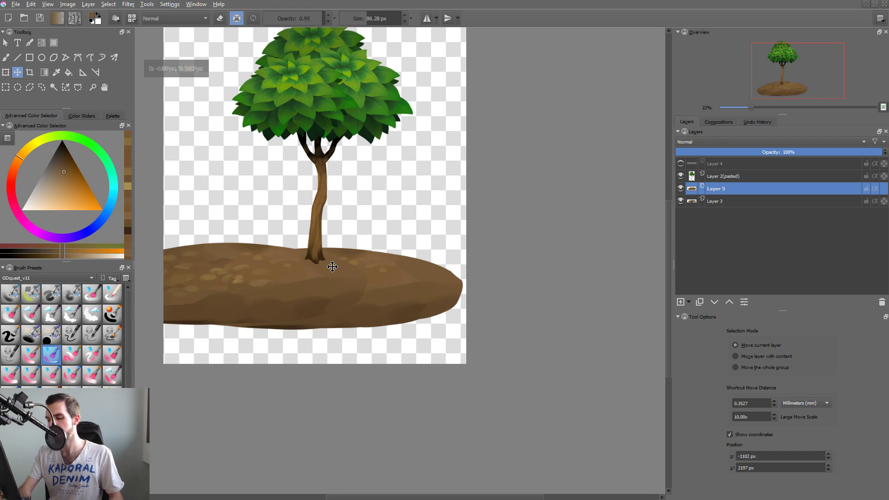
pyautogui.hotkey('ctrl', 'pageup')
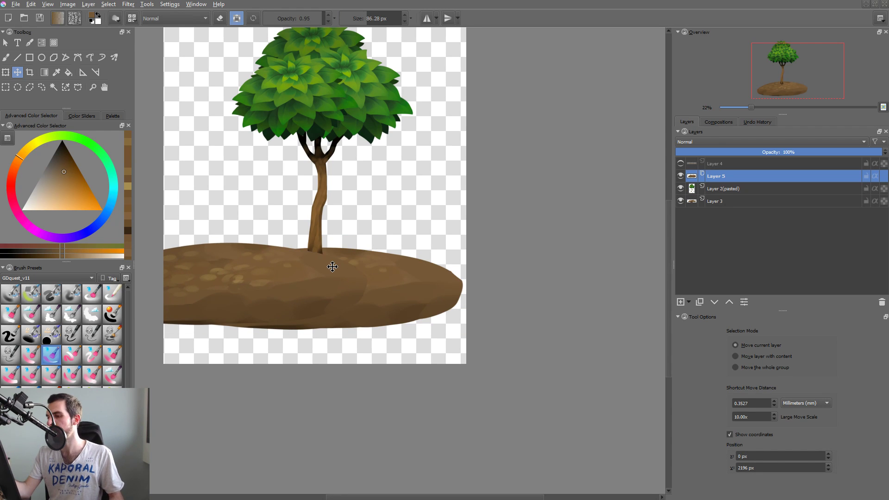
pyautogui.moveTo(329, 264); pyautogui.dragTo(482, 238)
pyautogui.hotkey('ctrl', 'pagedown')
pyautogui.hotkey('ctrl', 'pagedown')
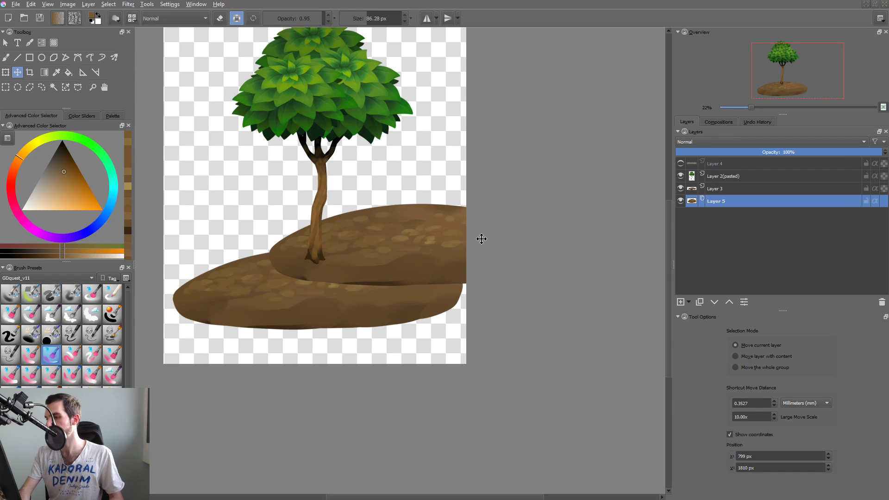
pyautogui.moveTo(458, 245); pyautogui.dragTo(470, 255)
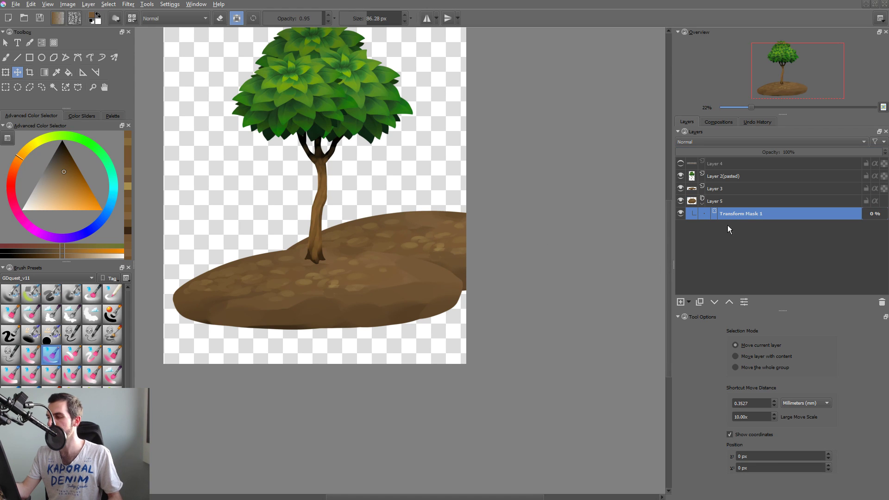
# Add a transform mask to Layer 5 and use it to stretch the rear mound and shift it slightly down and right.
pyautogui.hotkey('ctrl', 't')
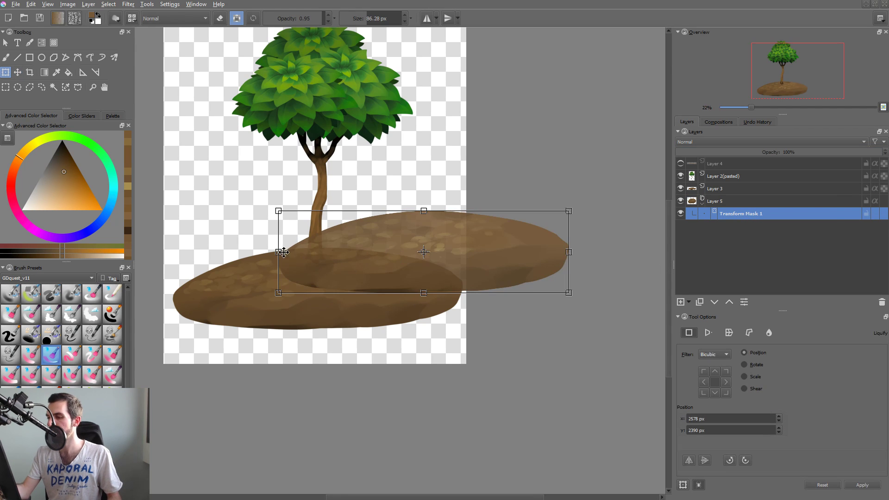
pyautogui.moveTo(254, 251); pyautogui.dragTo(205, 251)
pyautogui.moveTo(568, 293); pyautogui.dragTo(609, 296)
pyautogui.moveTo(507, 280); pyautogui.dragTo(544, 289)
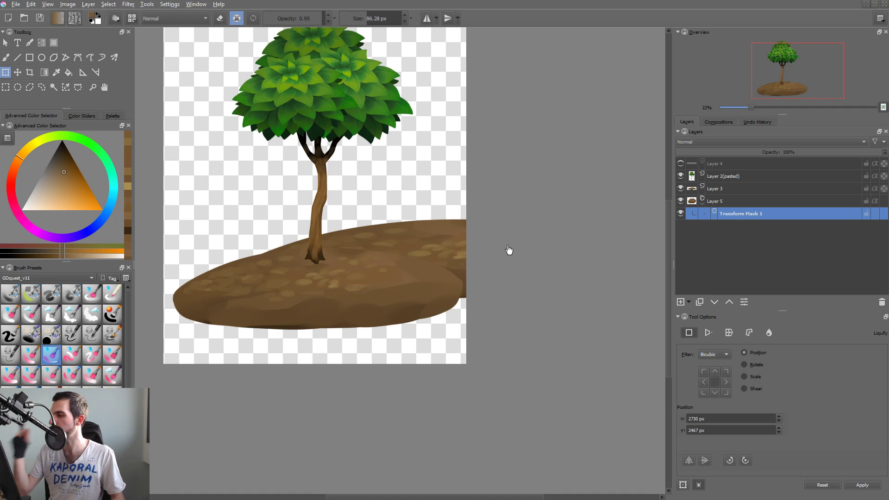
# Add an HSV/HSL Adjustment filter mask to Layer 5 with saturation -10 and lightness -18.
pyautogui.click(717, 201)
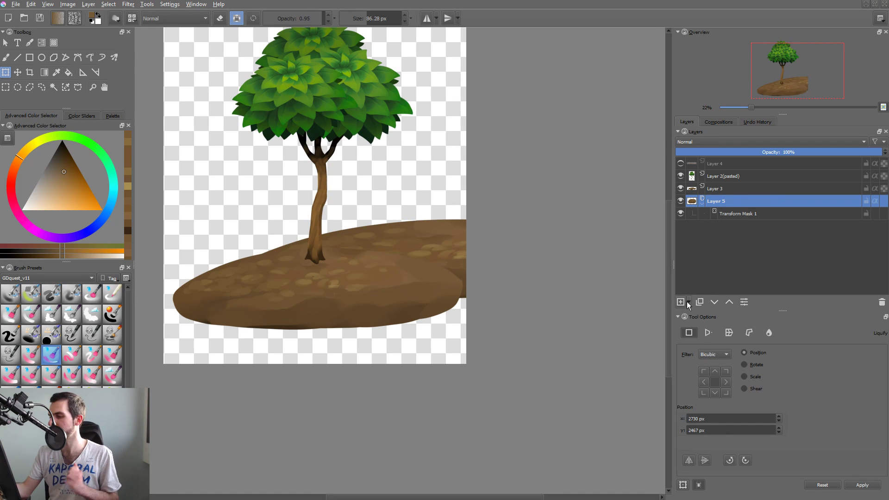
pyautogui.click(688, 302)
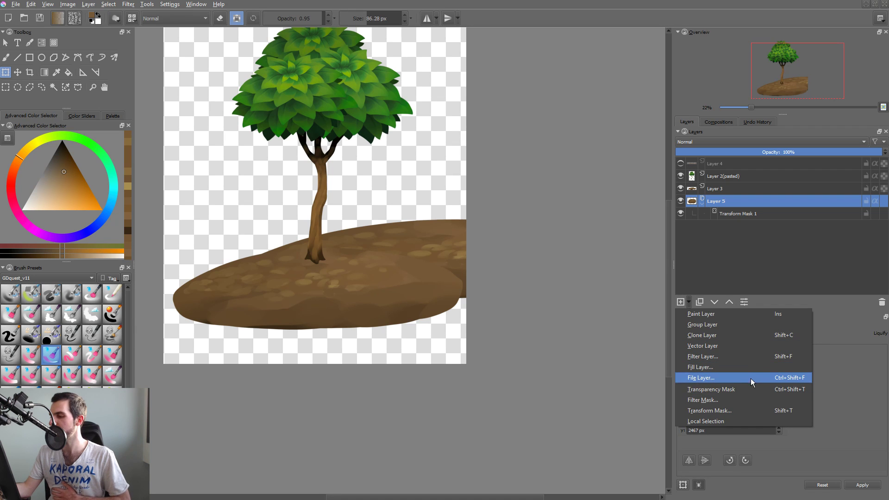
pyautogui.click(748, 397)
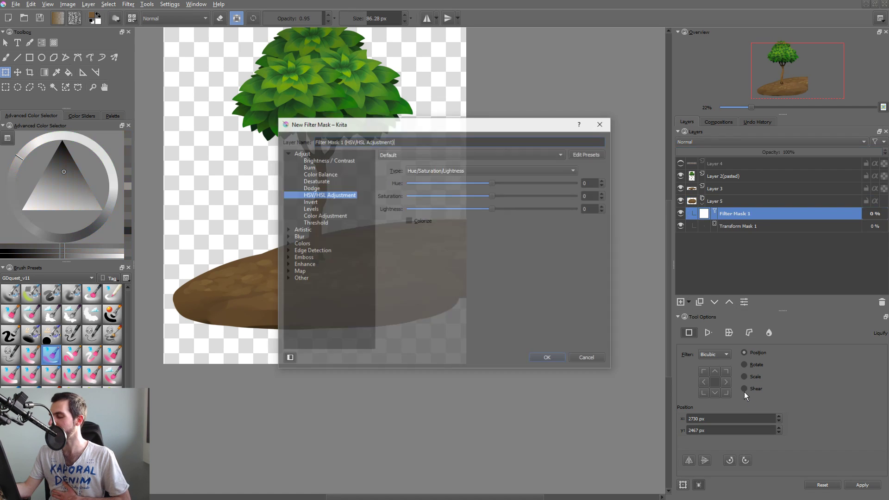
pyautogui.moveTo(446, 129); pyautogui.dragTo(649, 109)
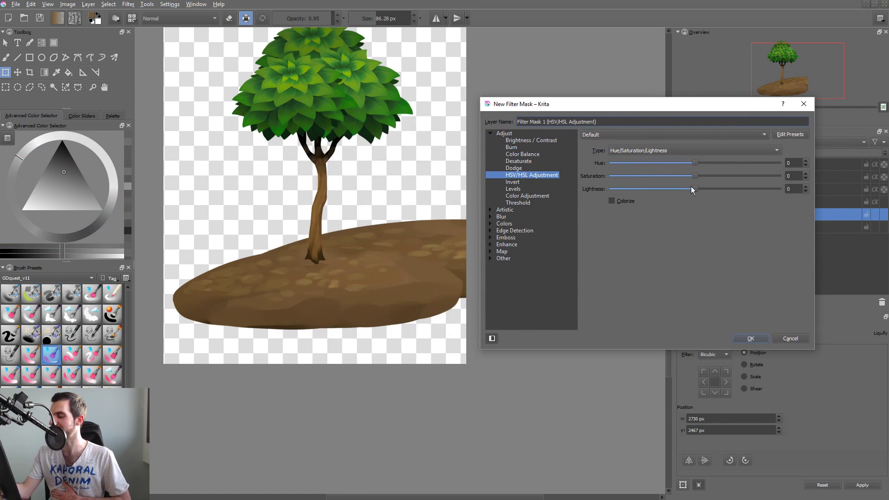
pyautogui.moveTo(695, 189)
pyautogui.mouseDown()
pyautogui.moveTo(707, 187)
pyautogui.moveTo(683, 191)
pyautogui.moveTo(692, 162)
pyautogui.moveTo(678, 190)
pyautogui.moveTo(682, 178)
pyautogui.mouseUp()
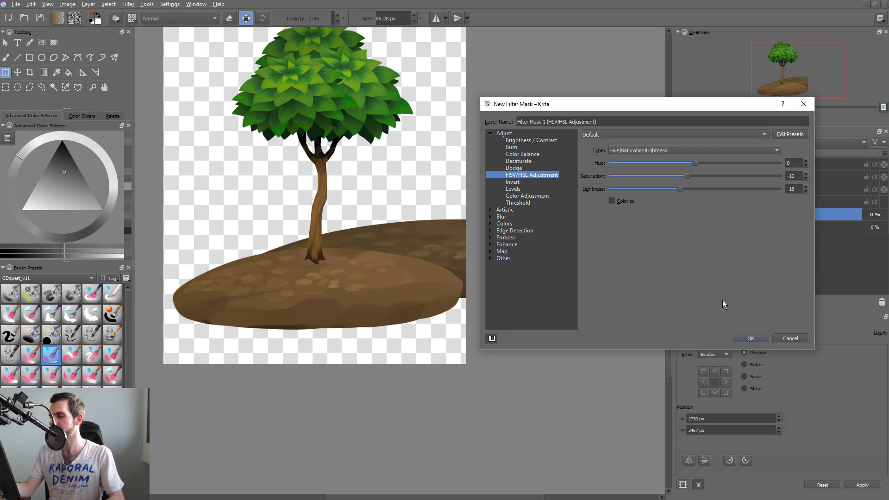
pyautogui.press('Return')
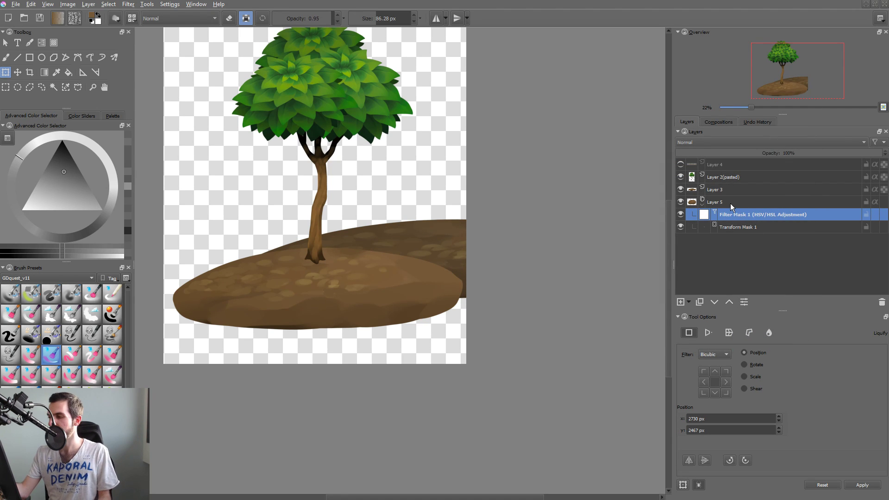
# Duplicate Layer 5 and move the copy left, forming a second background hill left of the trunk.
pyautogui.click(715, 202)
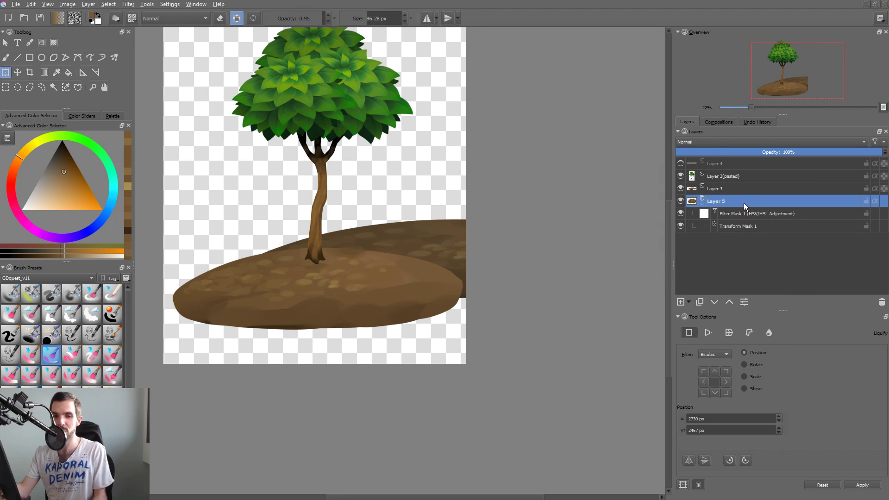
pyautogui.hotkey('ctrl', 'j')
pyautogui.press('t')
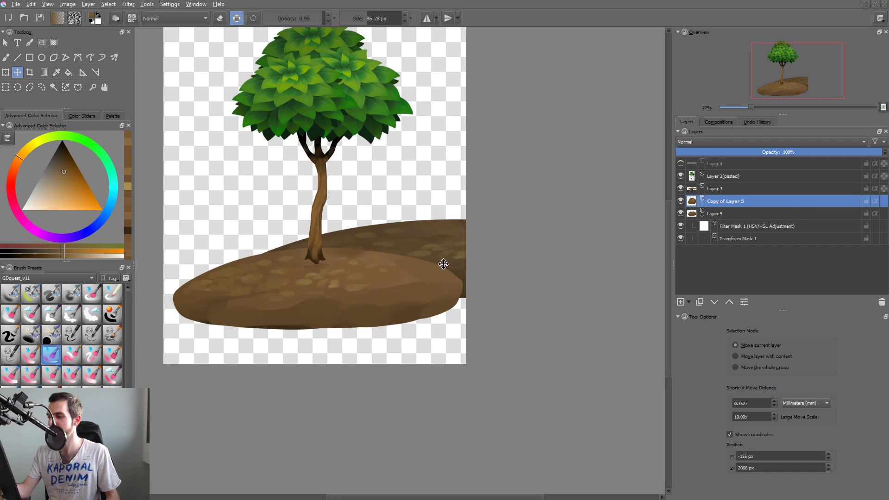
pyautogui.moveTo(291, 259); pyautogui.dragTo(323, 281)
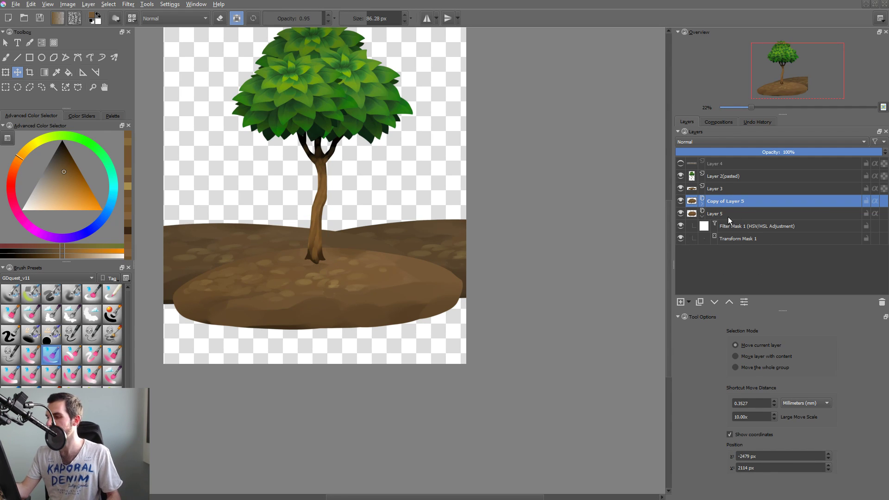
# Darken the right background hill by setting lightness to -42 in Layer 5's filter mask, and compare it with the duplicate hidden and shown.
pyautogui.click(736, 227)
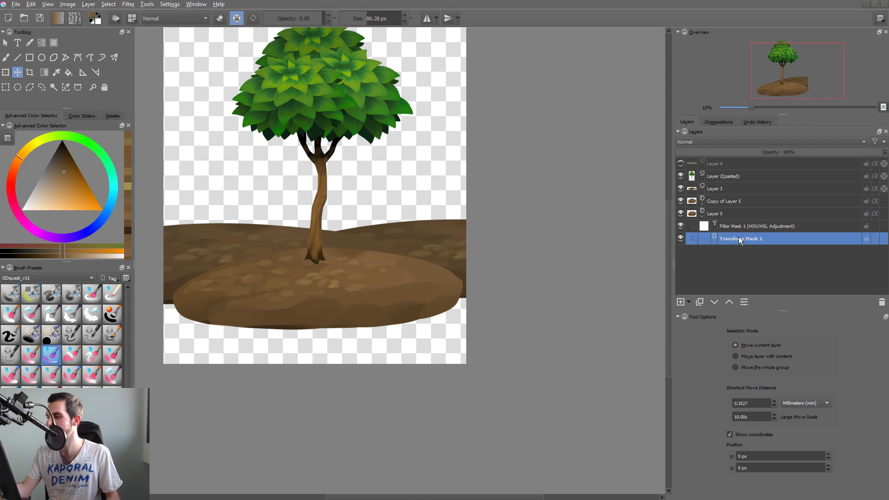
pyautogui.press('F3')
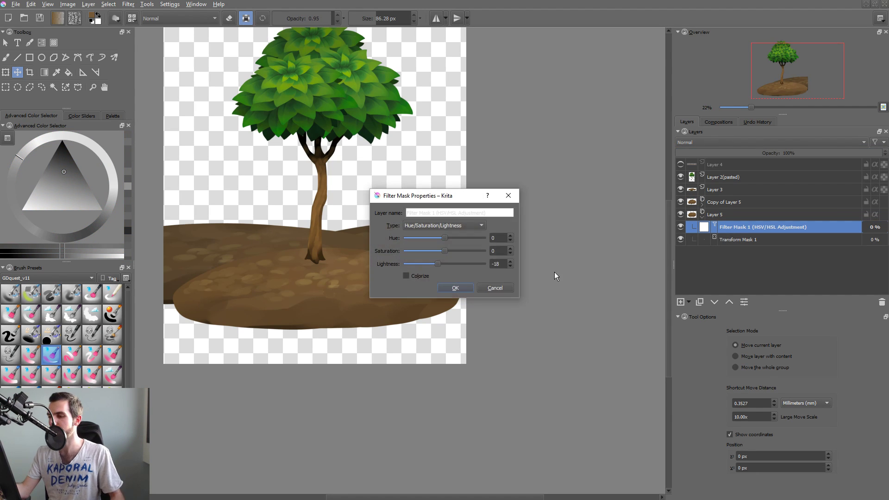
pyautogui.moveTo(454, 200); pyautogui.dragTo(633, 174)
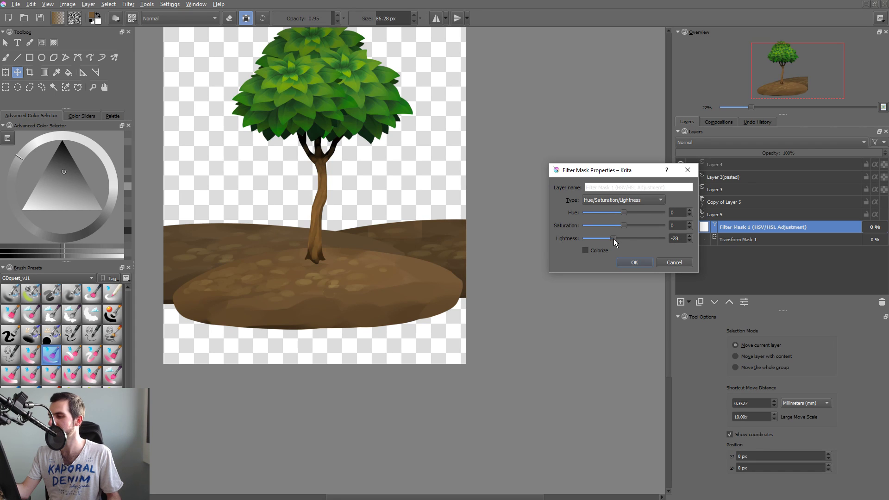
pyautogui.moveTo(613, 238); pyautogui.dragTo(609, 239)
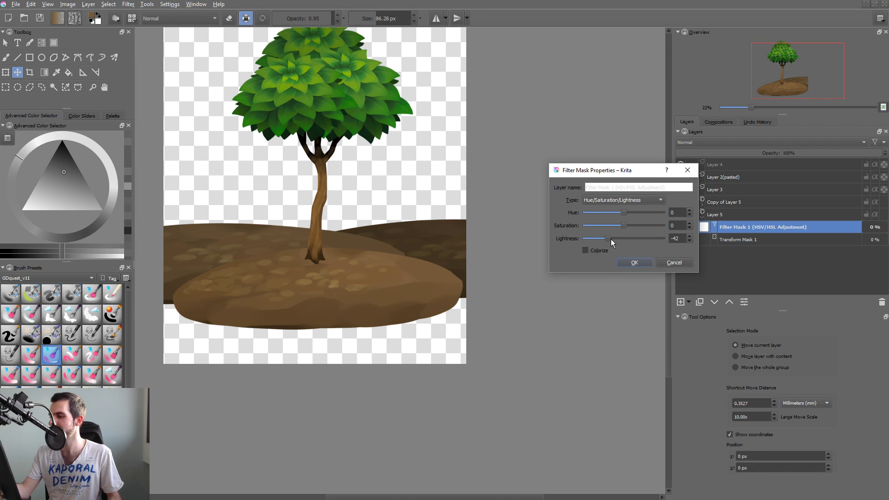
pyautogui.click(635, 263)
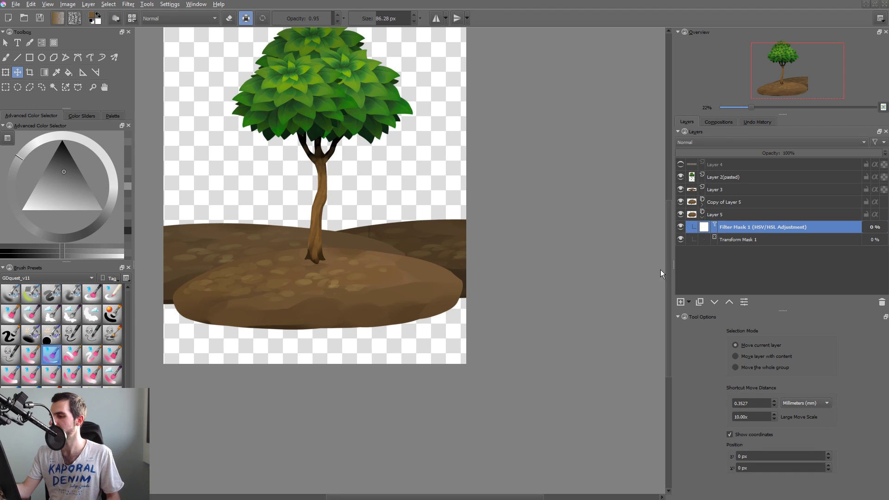
pyautogui.click(680, 203)
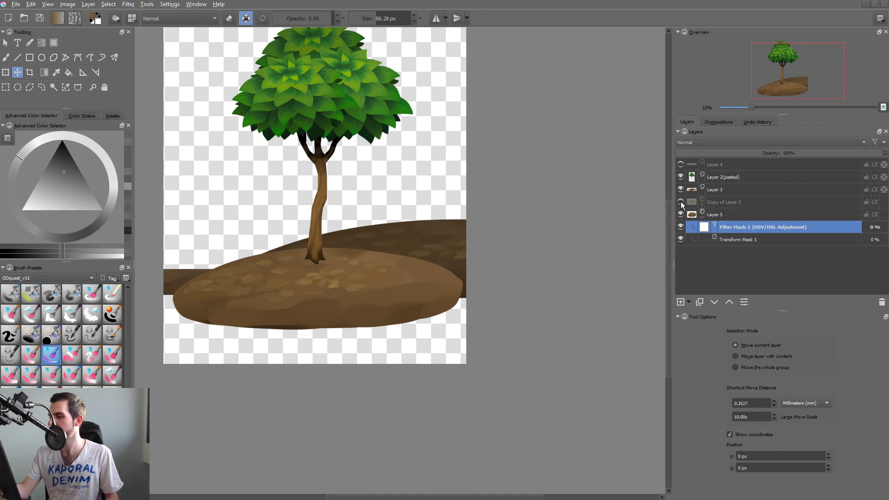
pyautogui.click(681, 202)
# Duplicate Layer 3 and transform the copy, stretching the mound past both canvas sides and making it slightly taller.
pyautogui.click(708, 190)
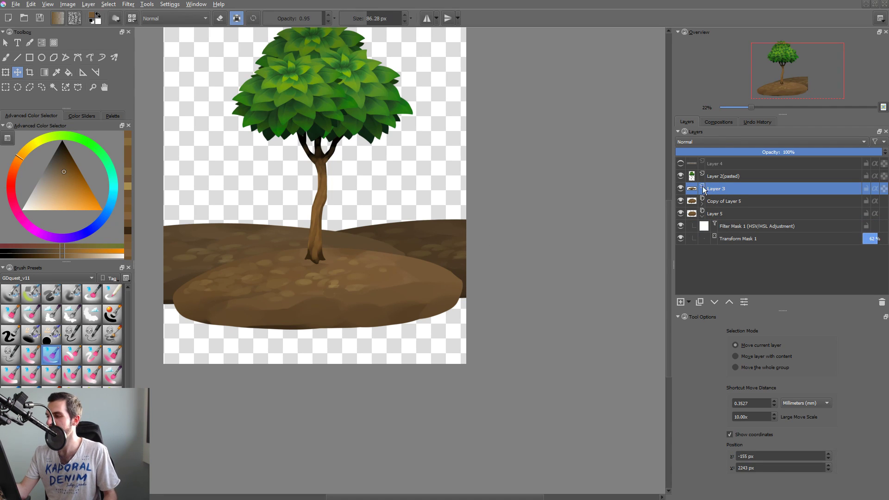
pyautogui.hotkey('ctrl', 'j')
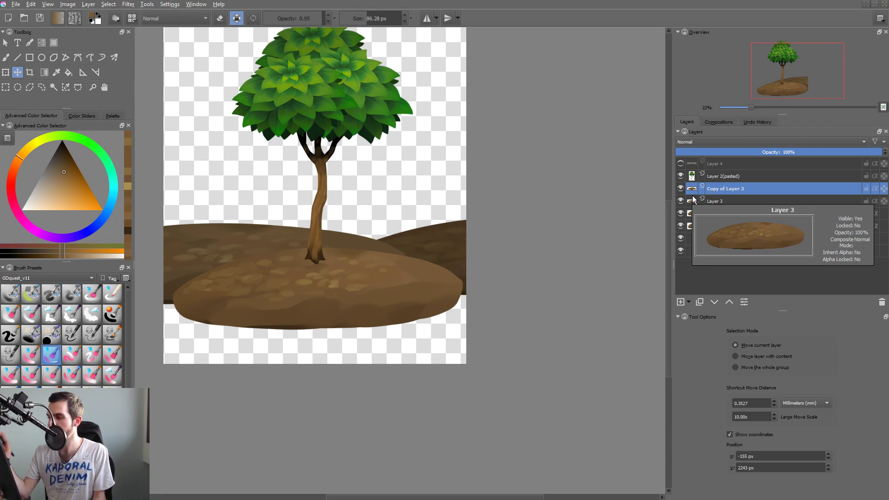
pyautogui.hotkey('ctrl', 't')
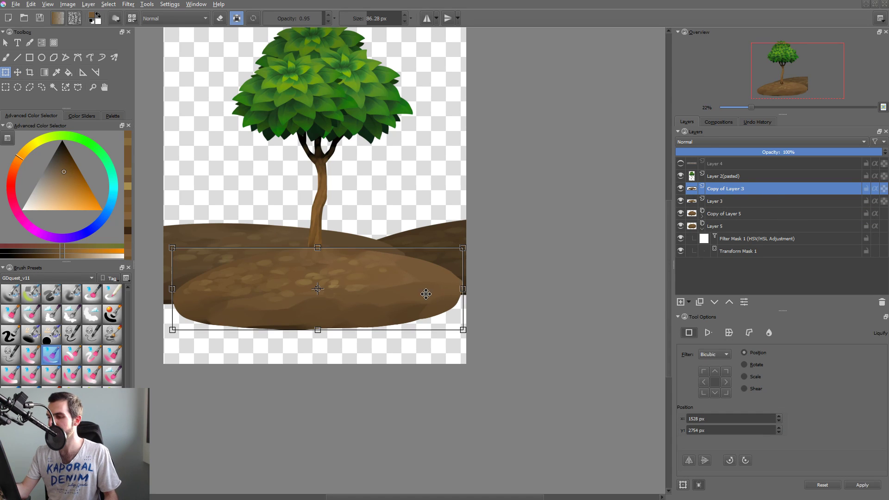
pyautogui.moveTo(462, 288); pyautogui.dragTo(513, 291)
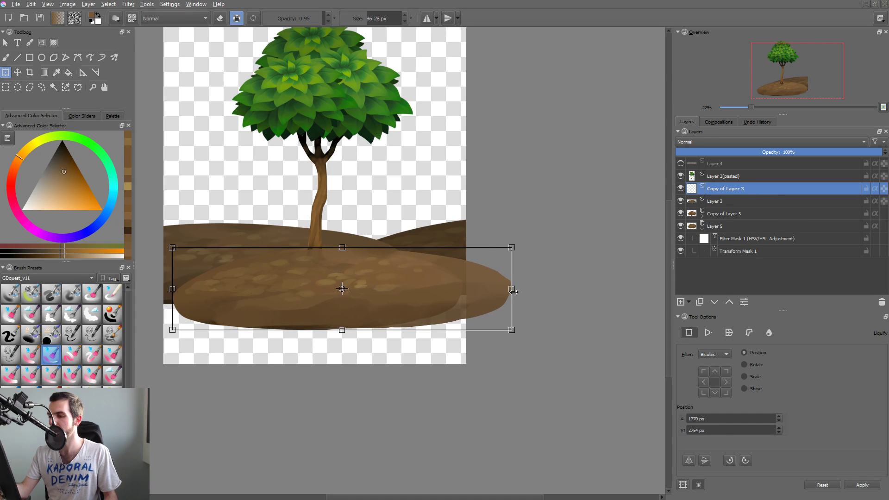
pyautogui.moveTo(173, 290); pyautogui.dragTo(107, 297)
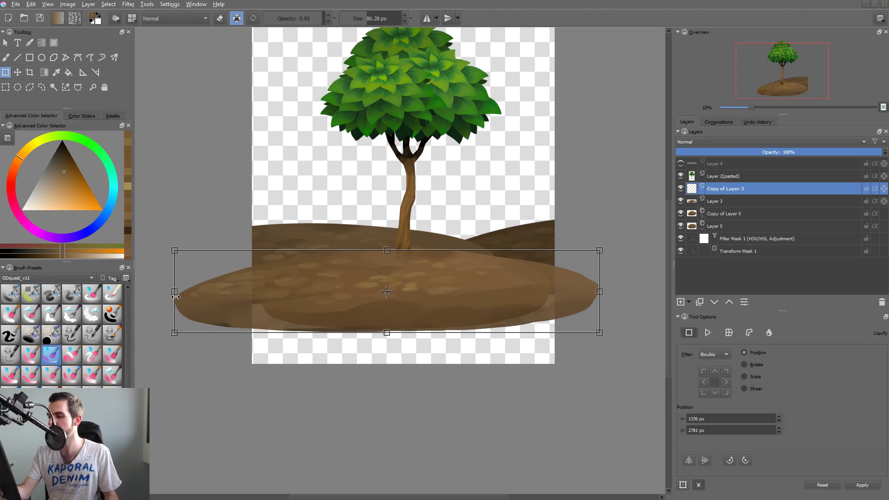
pyautogui.moveTo(601, 290); pyautogui.dragTo(661, 292)
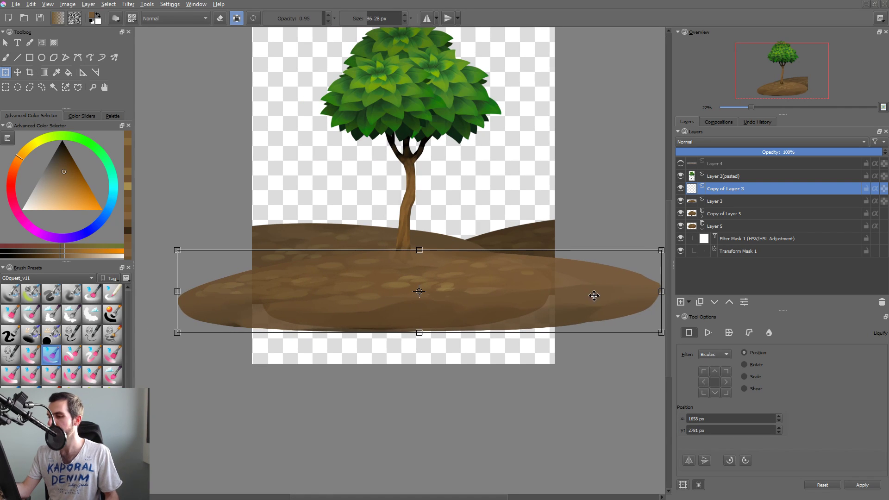
pyautogui.moveTo(419, 330); pyautogui.dragTo(418, 347)
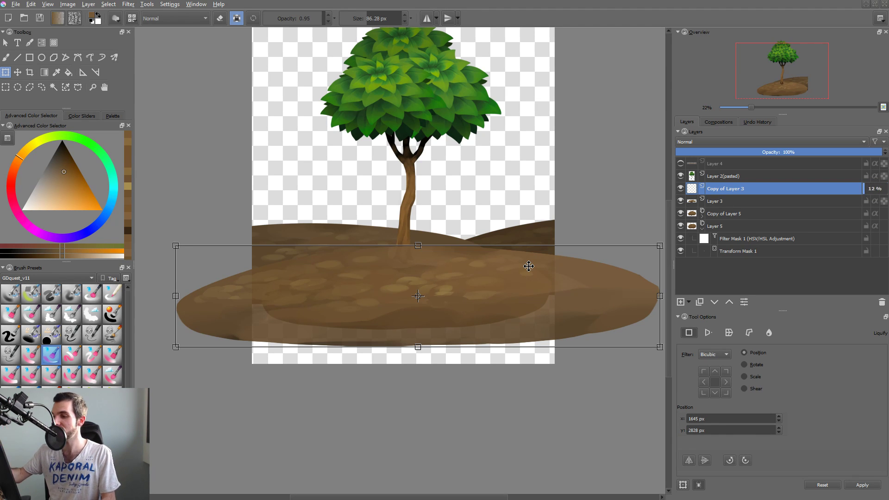
pyautogui.press('Return')
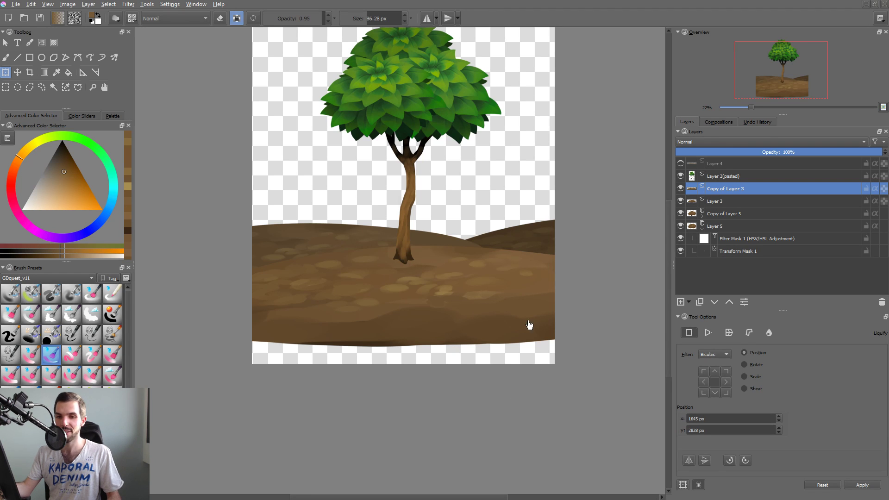
# Brighten Copy of Layer 3 with a Color Adjustment curve, lifting the highlights and holding the shadows near the diagonal.
pyautogui.scroll(-3, 529, 324)
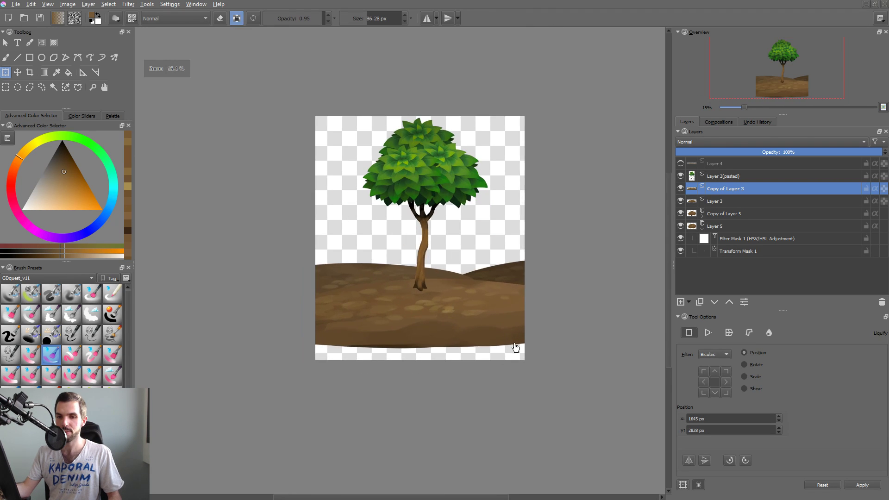
pyautogui.press('2')
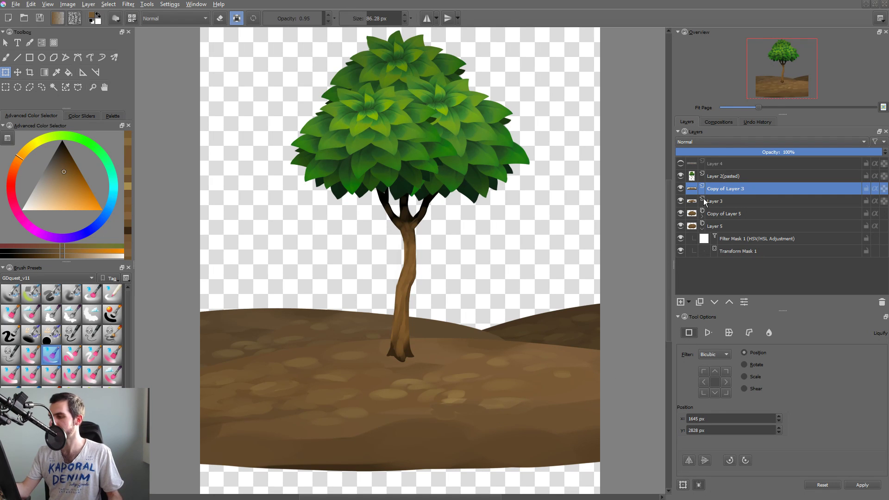
pyautogui.hotkey('ctrl', 'shift', 'f')
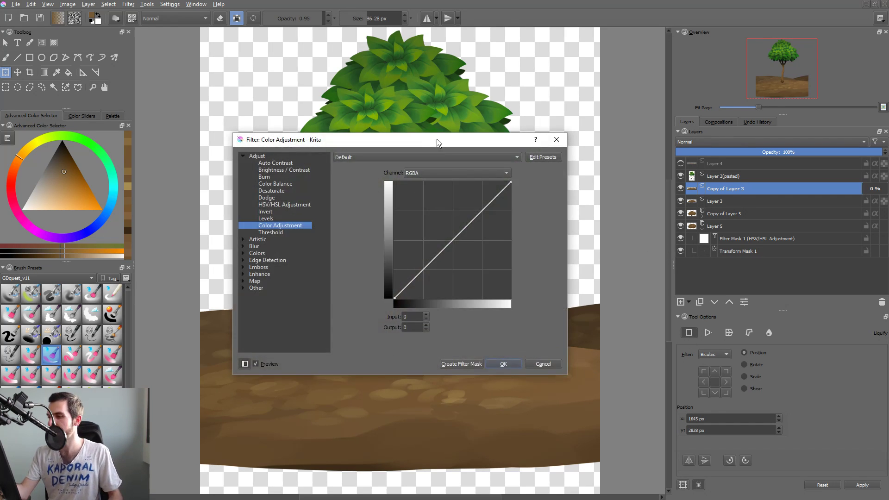
pyautogui.moveTo(437, 139); pyautogui.dragTo(674, 97)
pyautogui.moveTo(717, 167); pyautogui.dragTo(709, 162)
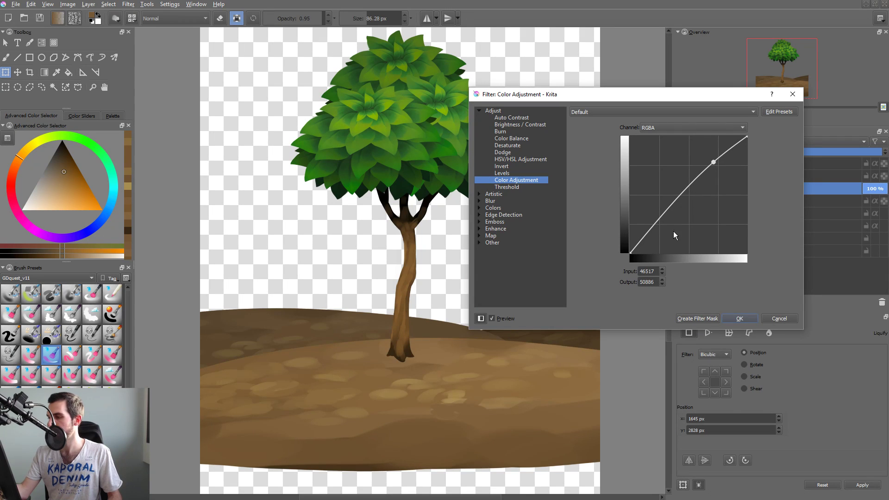
pyautogui.moveTo(660, 222); pyautogui.dragTo(657, 225)
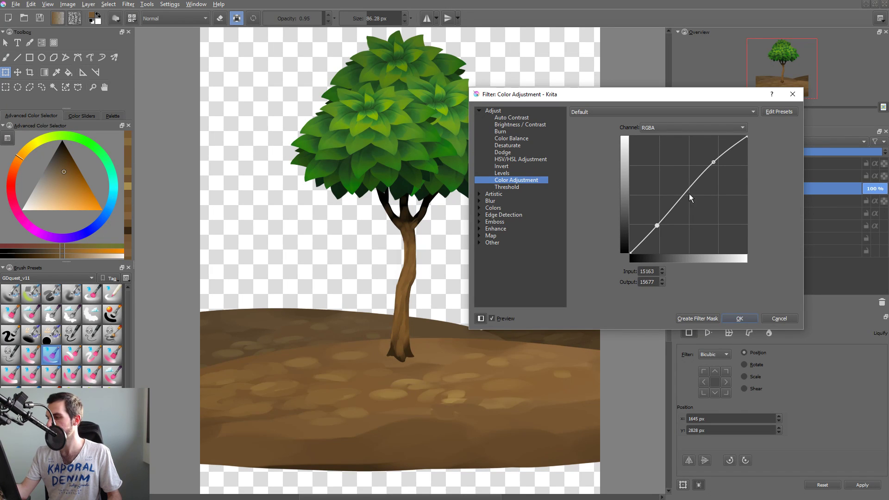
pyautogui.moveTo(688, 186)
pyautogui.mouseDown()
pyautogui.moveTo(698, 158)
pyautogui.moveTo(701, 195)
pyautogui.mouseUp()
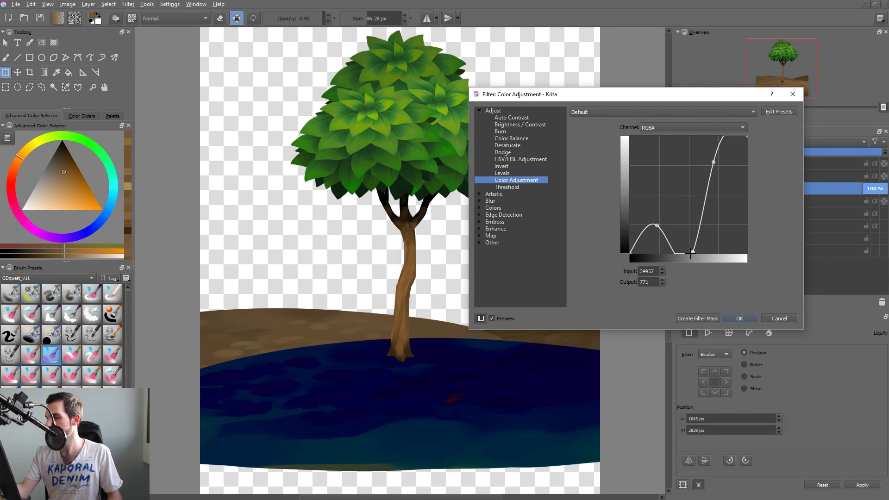
pyautogui.moveTo(694, 251); pyautogui.dragTo(690, 279)
pyautogui.moveTo(710, 173); pyautogui.dragTo(724, 287)
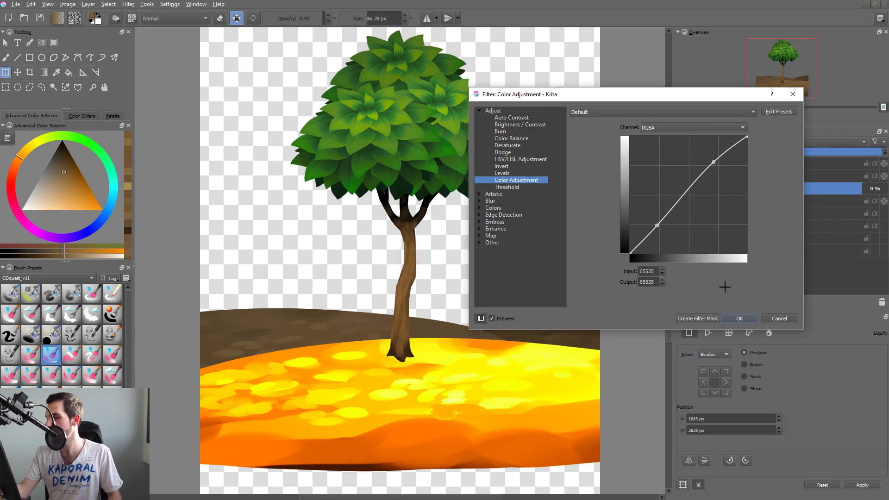
pyautogui.moveTo(713, 160); pyautogui.dragTo(708, 156)
pyautogui.click(738, 318)
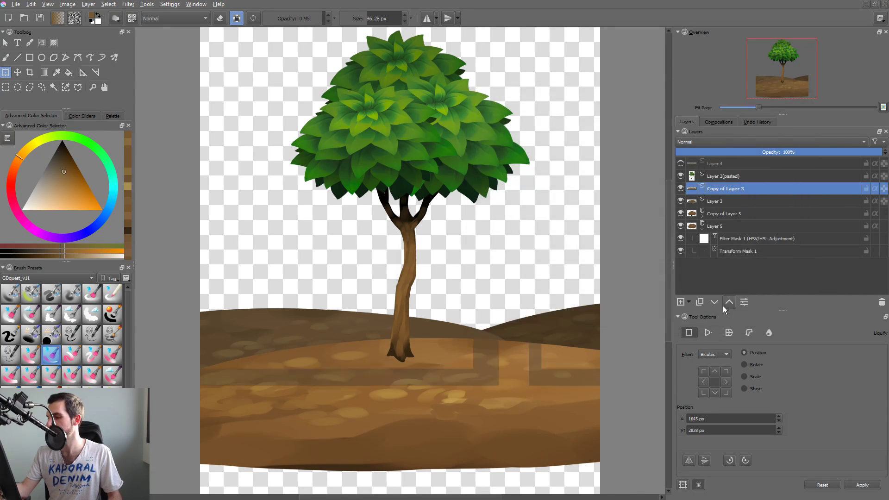
# Transform Copy of Layer 3, stretching the foreground mound's lower edge slightly downward.
pyautogui.moveTo(498, 381); pyautogui.dragTo(587, 360)
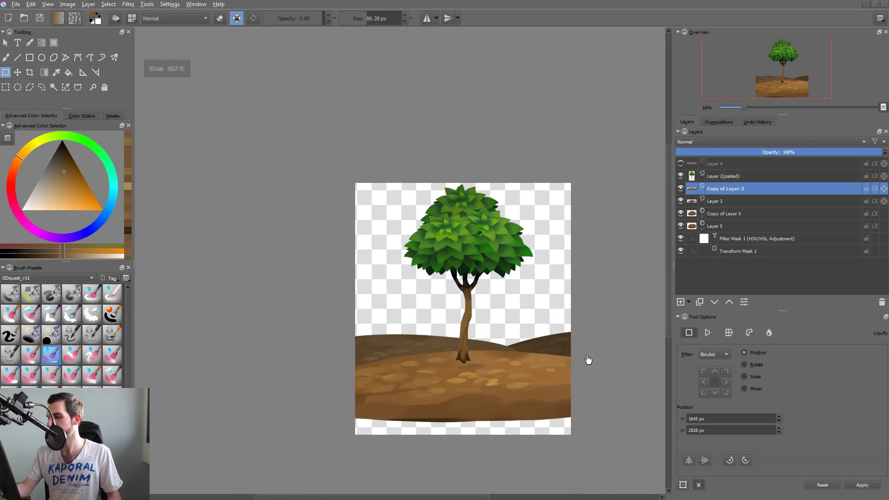
pyautogui.click(491, 402)
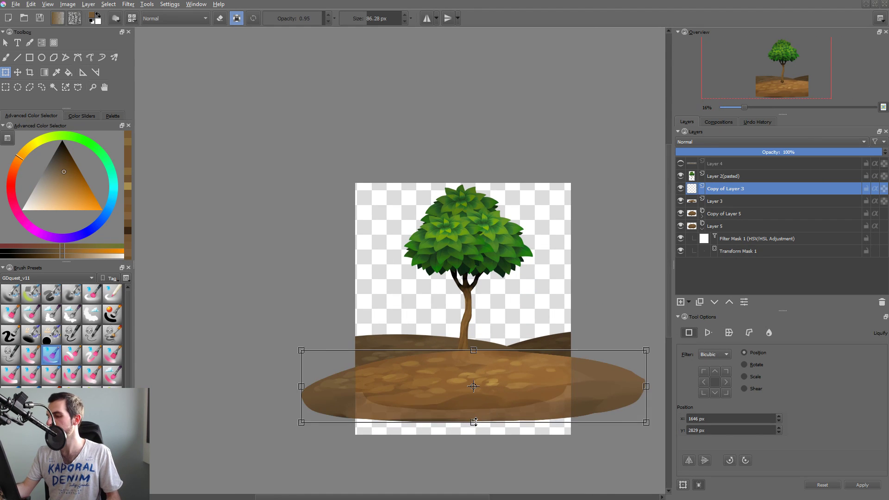
pyautogui.moveTo(473, 422); pyautogui.dragTo(473, 426)
pyautogui.press('Return')
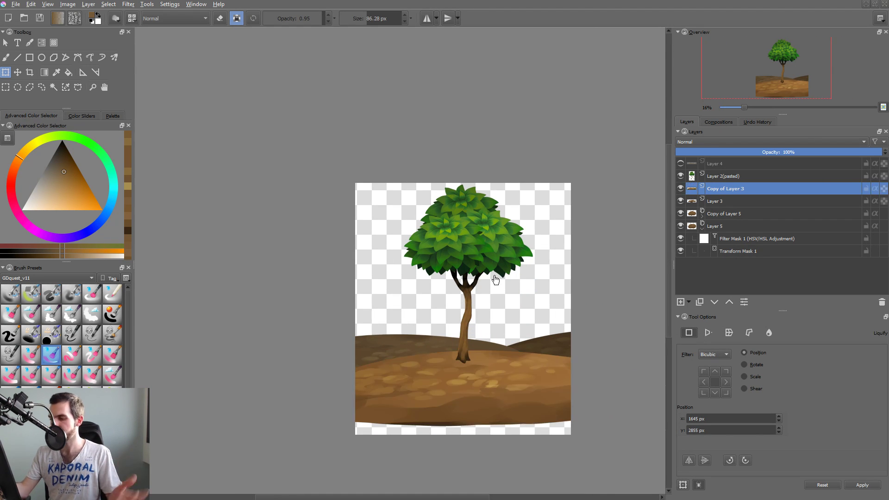
# Add a new paint layer directly beneath the tree layer, Layer 2(pasted).
pyautogui.click(464, 341)
pyautogui.moveTo(481, 386); pyautogui.dragTo(498, 354)
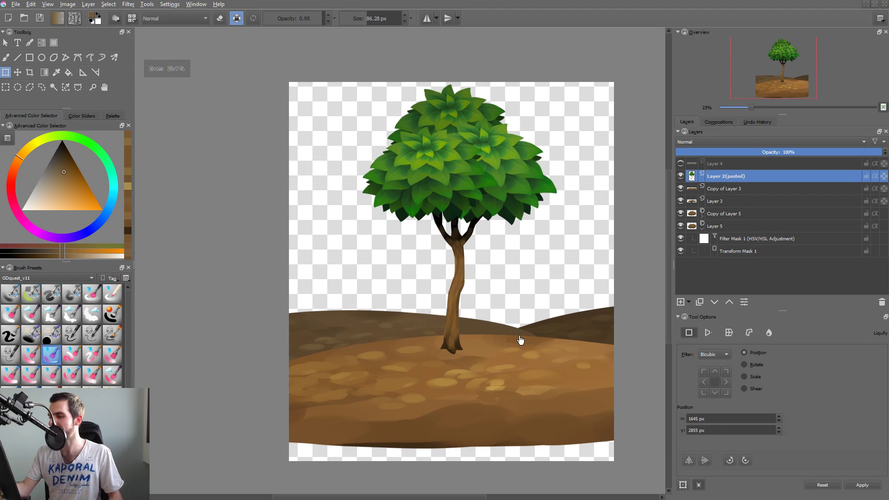
pyautogui.press('Insert')
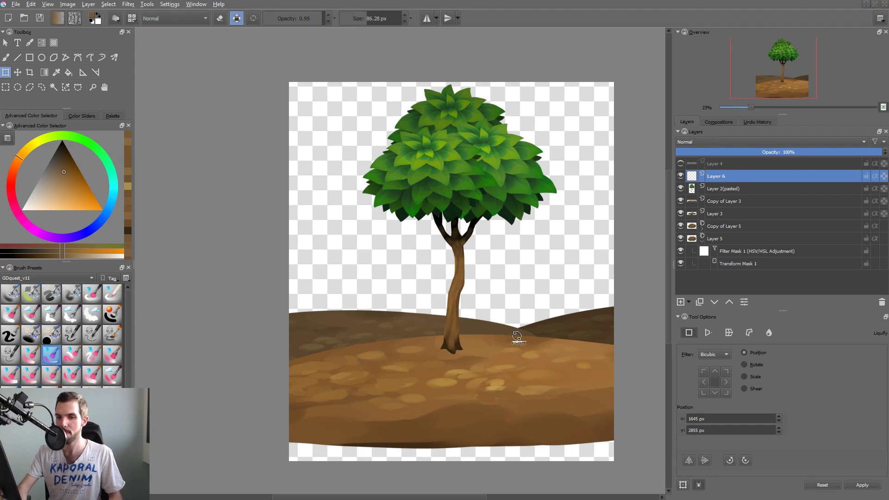
pyautogui.hotkey('ctrl', 'pagedown')
# Sample a dark brown and paint a flat elliptical shadow around the trunk base on Layer 6 with a GDquest_v11 brush.
pyautogui.press('b')
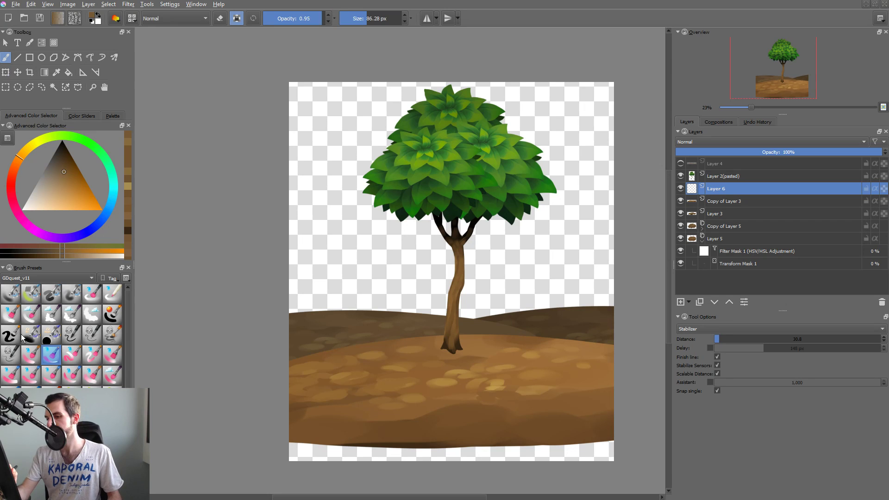
pyautogui.click(51, 294)
pyautogui.scroll(4, 458, 341)
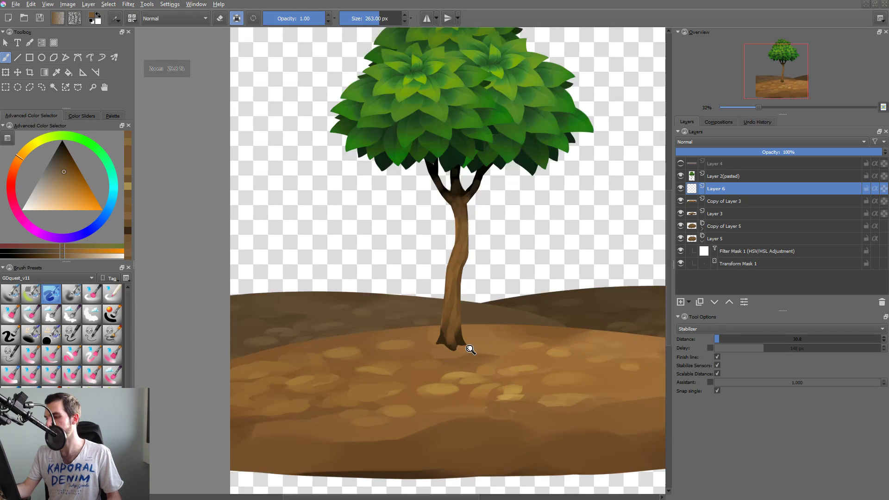
pyautogui.keyDown('shift'); pyautogui.moveTo(461, 342); pyautogui.dragTo(447, 342); pyautogui.keyUp('shift')
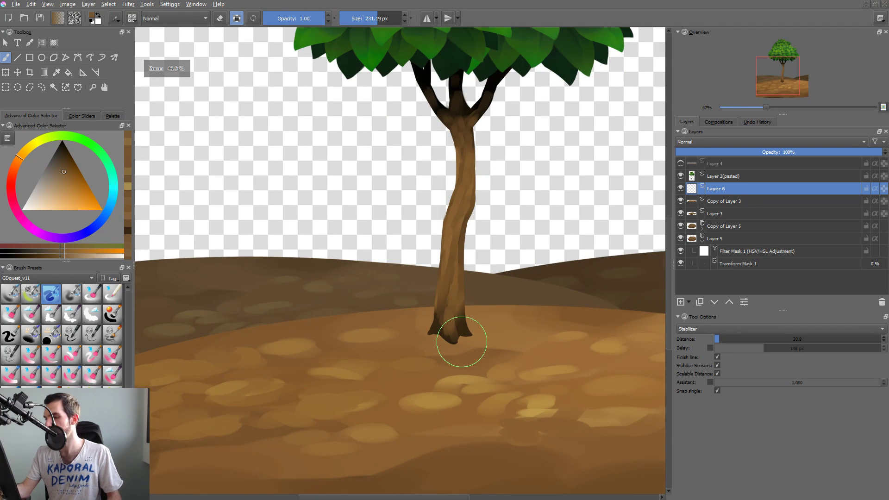
pyautogui.keyDown('ctrl'); pyautogui.click(439, 323); pyautogui.keyUp('ctrl')
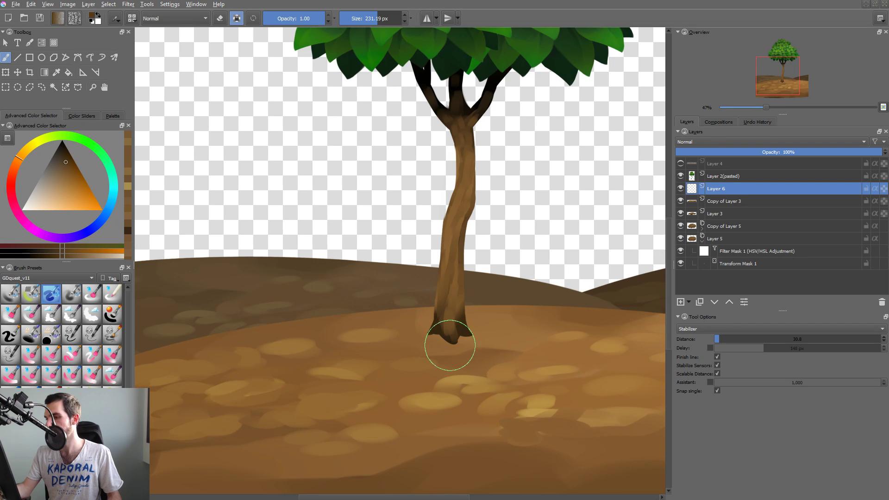
pyautogui.keyDown('shift'); pyautogui.moveTo(470, 338); pyautogui.dragTo(452, 339); pyautogui.keyUp('shift')
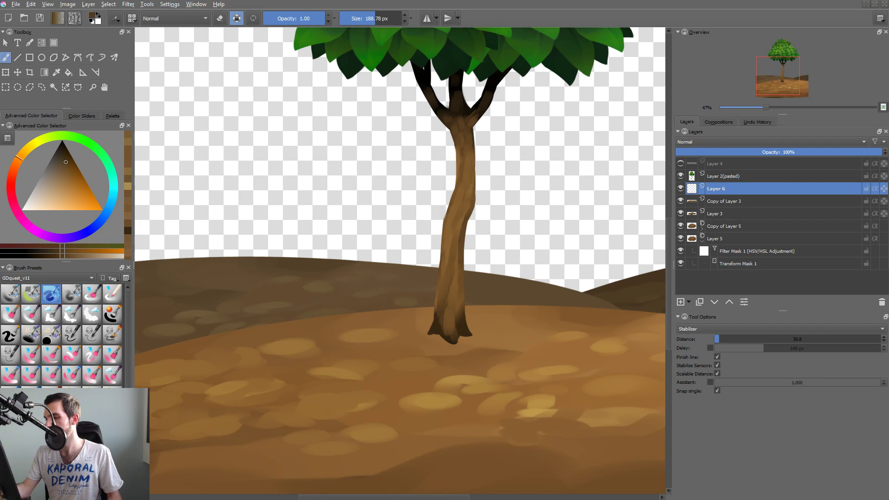
pyautogui.moveTo(457, 338)
pyautogui.mouseDown()
pyautogui.moveTo(445, 334)
pyautogui.moveTo(468, 340)
pyautogui.moveTo(455, 346)
pyautogui.moveTo(451, 329)
pyautogui.moveTo(452, 361)
pyautogui.moveTo(456, 338)
pyautogui.mouseUp()
# Transform the shadow on Layer 6 to fit around the base of the trunk.
pyautogui.hotkey('ctrl', 't')
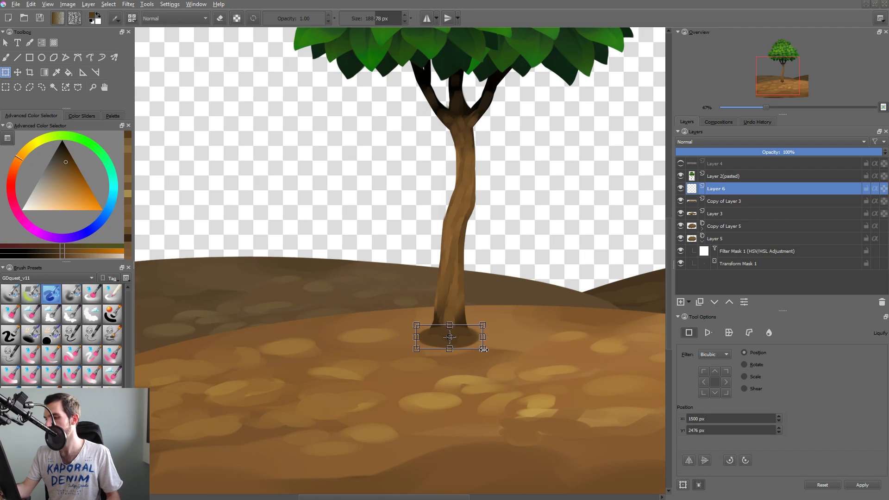
pyautogui.moveTo(484, 350); pyautogui.dragTo(487, 389)
pyautogui.press('Return')
pyautogui.press('t')
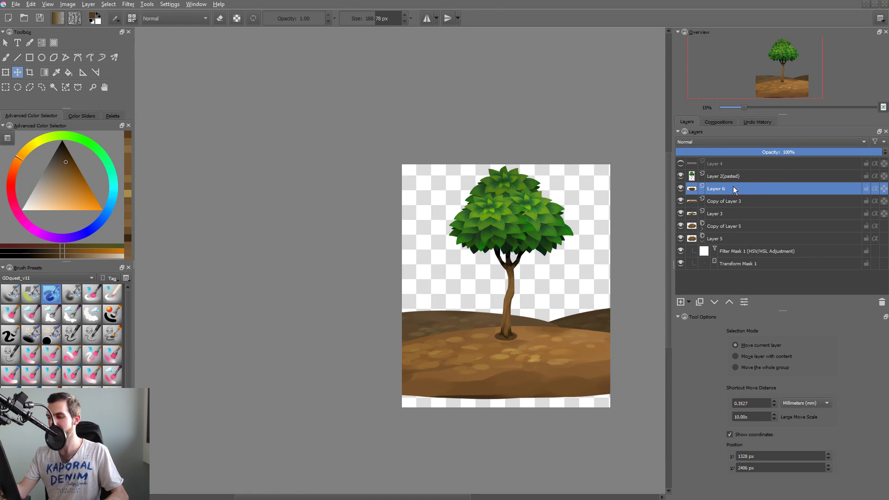
# Darken the trunk shadow on Layer 6 with an HSV/HSL Adjustment of lower lightness, and set the layer opacity to 63%.
pyautogui.hotkey('ctrl', 'u')
pyautogui.moveTo(479, 125); pyautogui.dragTo(716, 87)
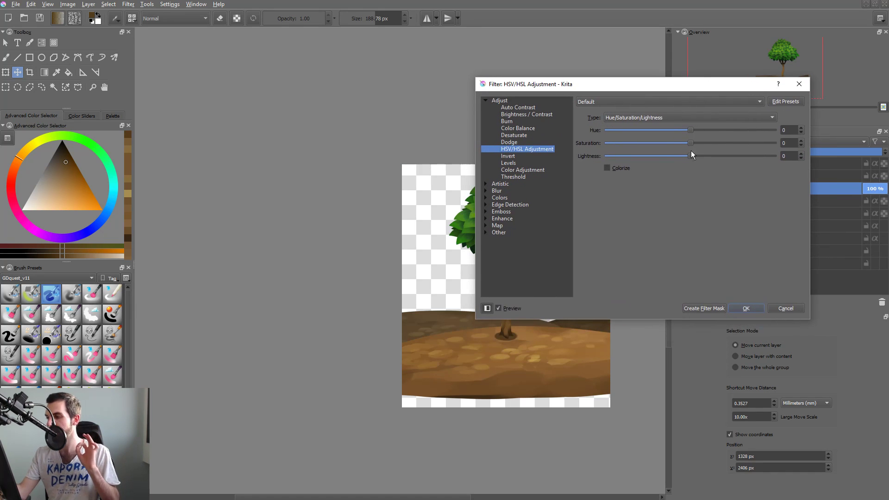
pyautogui.moveTo(690, 156); pyautogui.dragTo(672, 157)
pyautogui.click(733, 308)
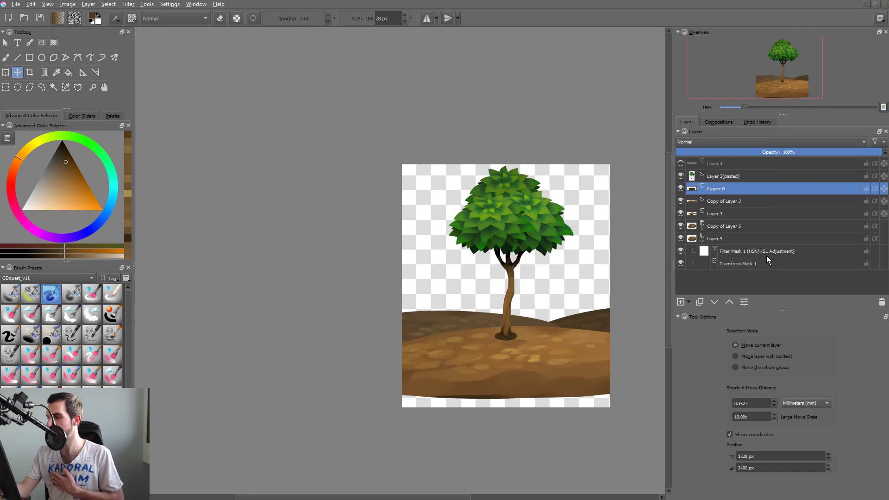
pyautogui.click(806, 156)
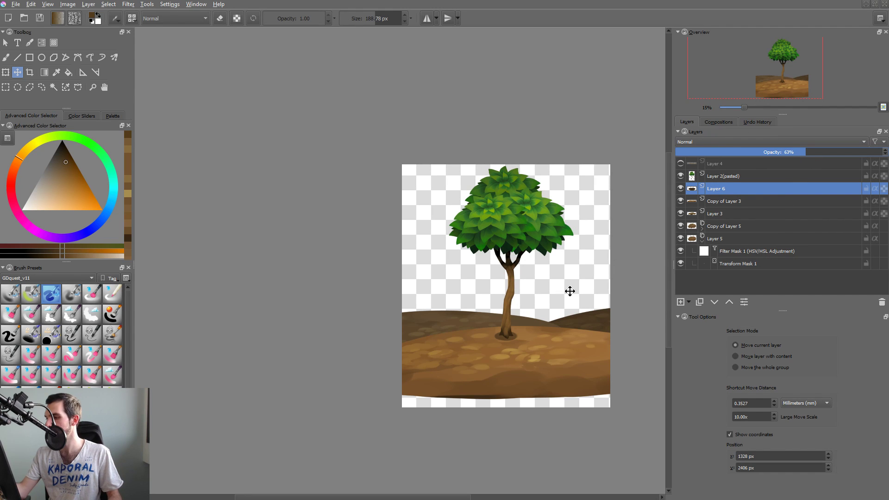
# Import shrub.png as a layer from the Dropbox folder Transfer > GAQ artwork > png.
pyautogui.moveTo(536, 314); pyautogui.dragTo(476, 314)
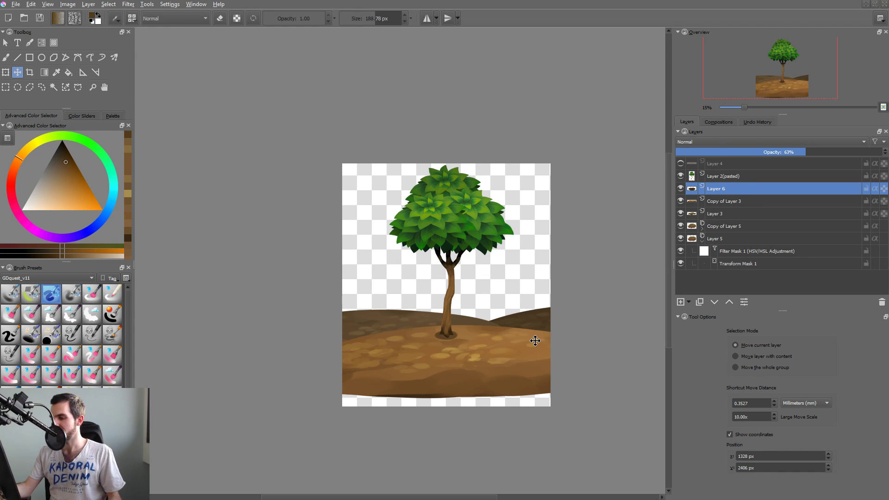
pyautogui.scroll(-1, 535, 341)
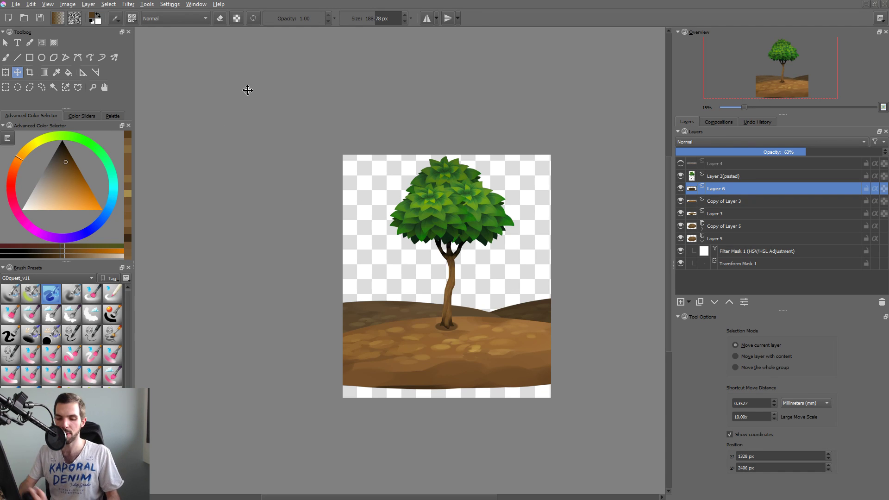
pyautogui.hotkey('alt', 'l')
pyautogui.press('i')
pyautogui.press('m')
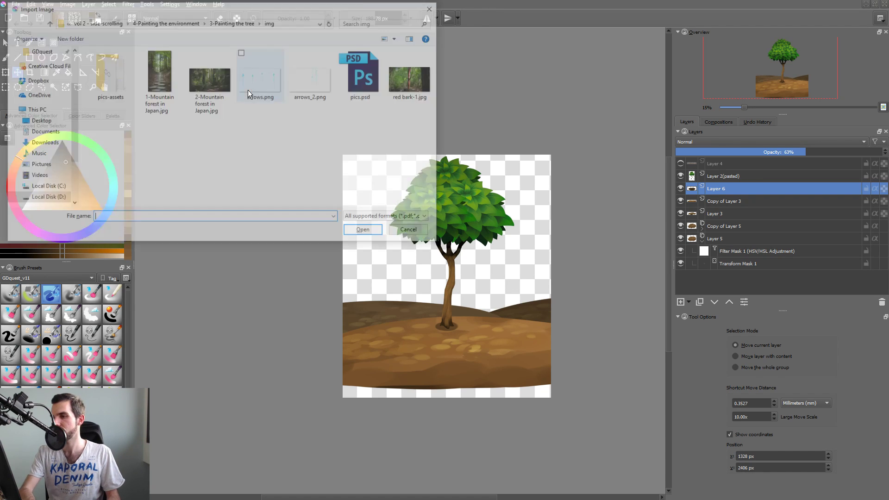
pyautogui.hotkey('alt', 'd')
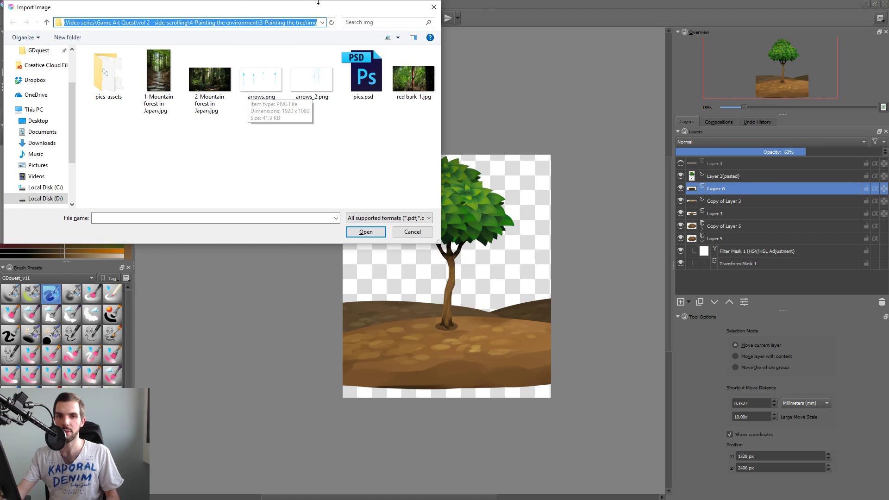
pyautogui.press('Escape')
pyautogui.hotkey('alt', 'Tab')
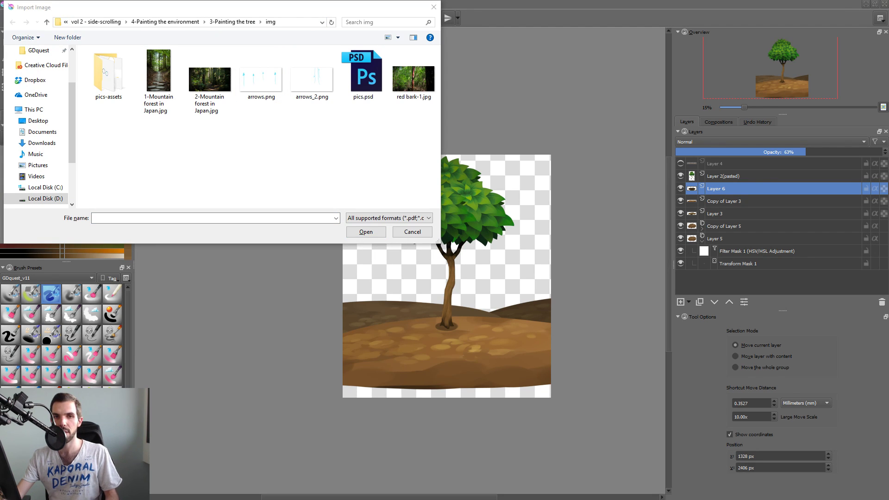
pyautogui.hotkey('alt', 'Tab')
pyautogui.hotkey('alt', 'd')
pyautogui.hotkey('ctrl', 'v')
pyautogui.press('Return')
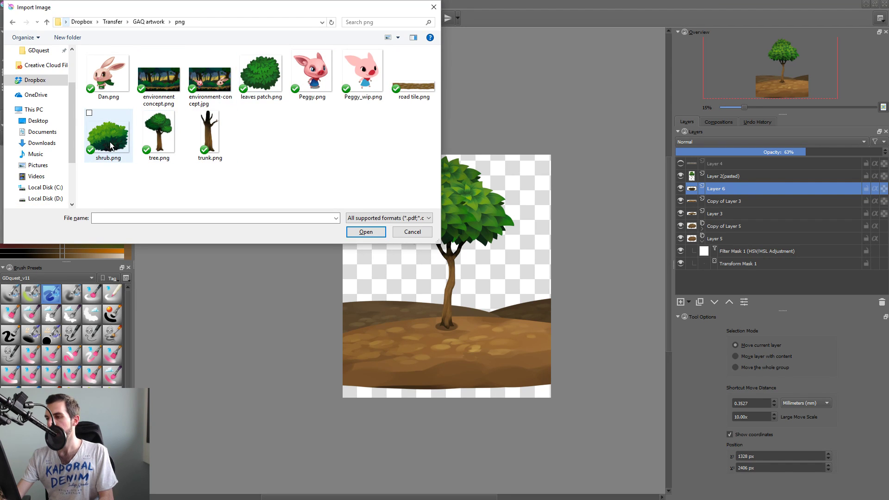
pyautogui.doubleClick(111, 147)
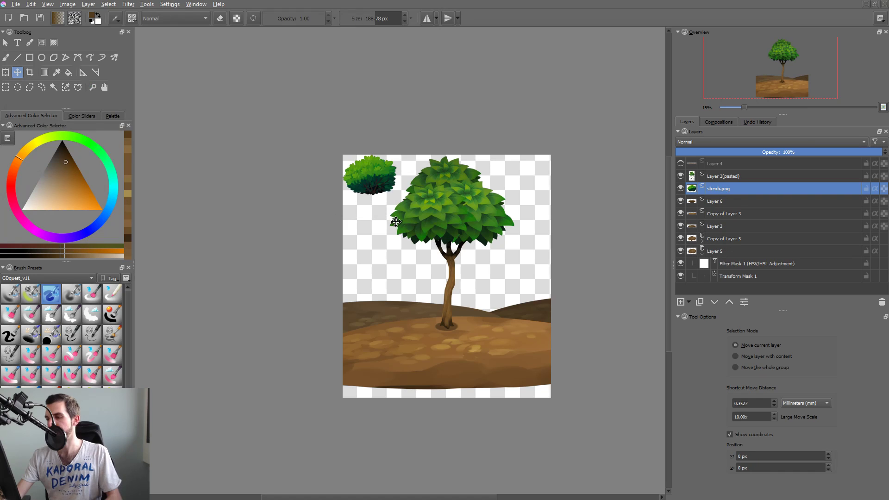
# Place the shrub behind the trunk on its right, then duplicate it above the tree layer and move the copy to the trunk's left.
pyautogui.moveTo(393, 199); pyautogui.dragTo(499, 326)
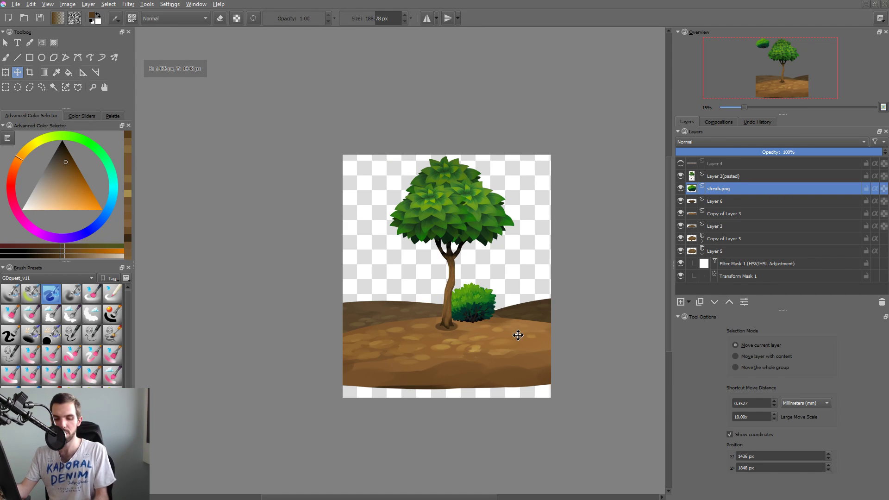
pyautogui.hotkey('ctrl', 'j')
pyautogui.hotkey('ctrl', 'pageup')
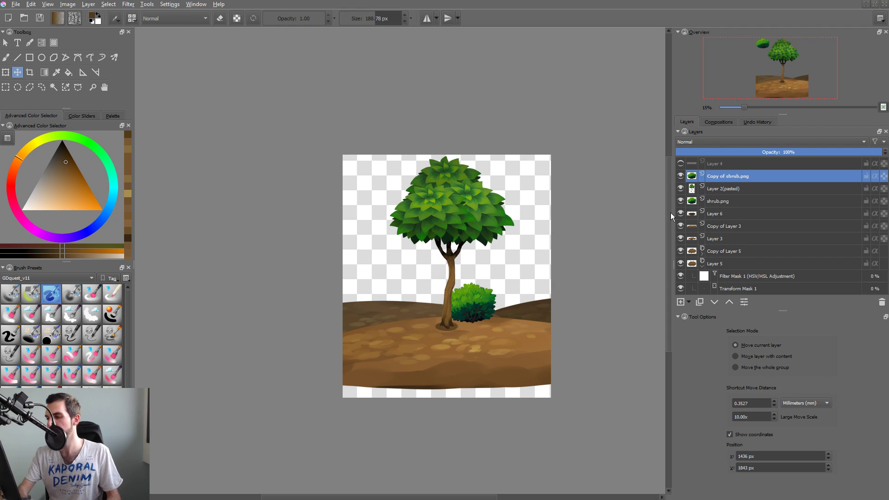
pyautogui.moveTo(472, 312); pyautogui.dragTo(421, 331)
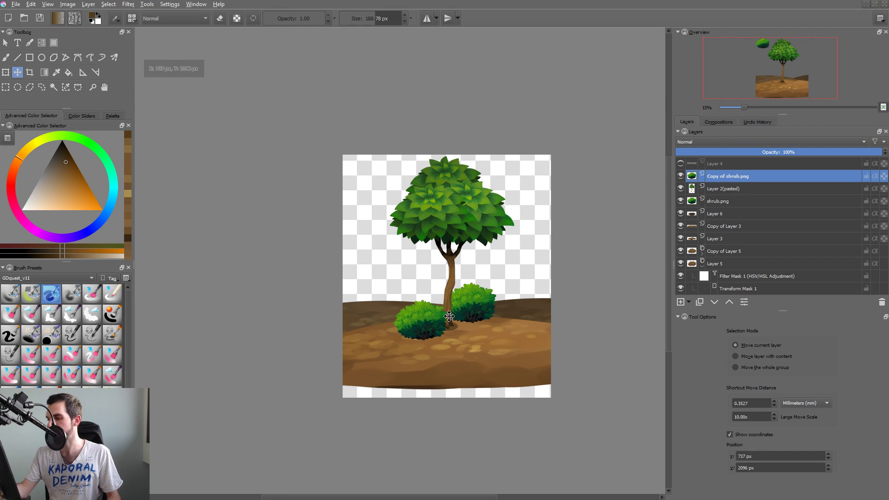
# Transform the original shrub behind the trunk, making it slightly smaller and lower on the ground.
pyautogui.press('r')
pyautogui.click(482, 304)
pyautogui.moveTo(485, 306); pyautogui.dragTo(536, 273)
pyautogui.hotkey('ctrl', 't')
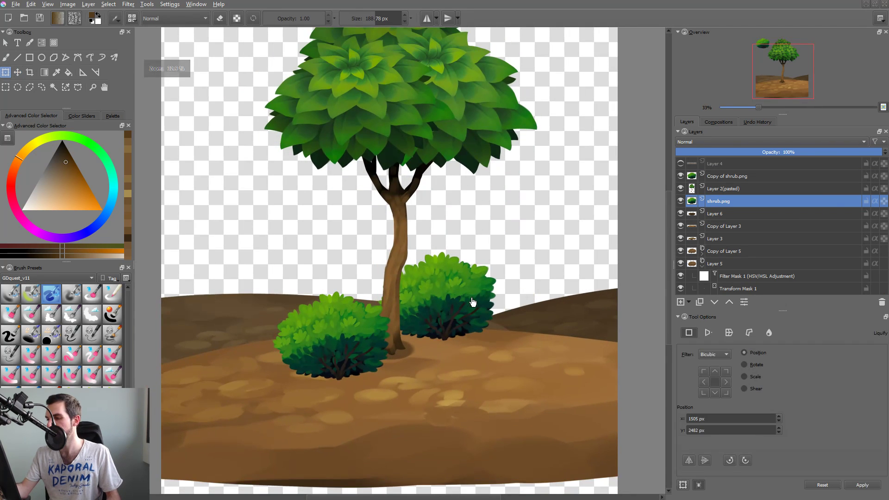
pyautogui.moveTo(465, 285); pyautogui.dragTo(511, 332)
pyautogui.press('Return')
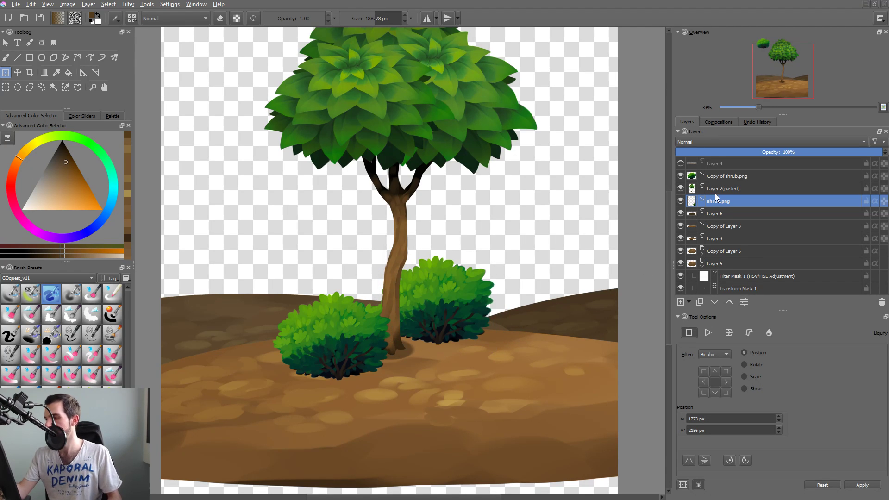
# Darken the shrub behind the trunk with an HSV/HSL Adjustment of saturation -6 and lightness -26, and nudge it slightly left.
pyautogui.hotkey('ctrl', 'u')
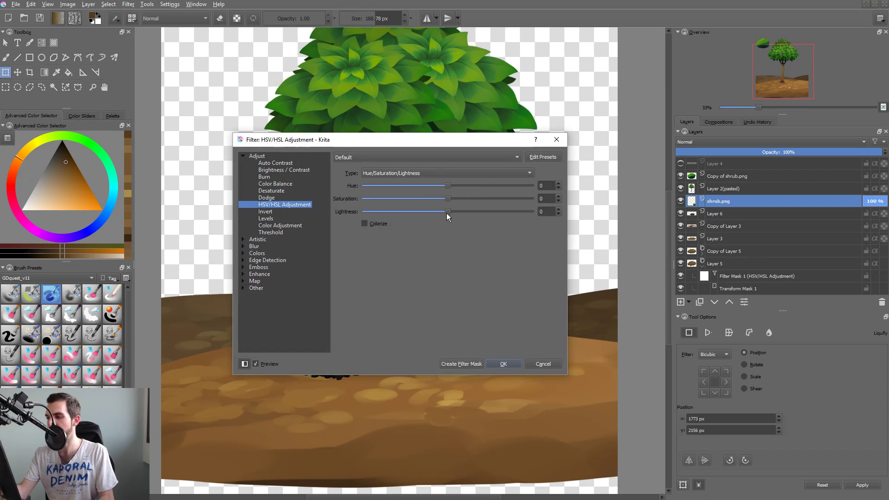
pyautogui.moveTo(446, 213); pyautogui.dragTo(430, 215)
pyautogui.moveTo(451, 138); pyautogui.dragTo(720, 99)
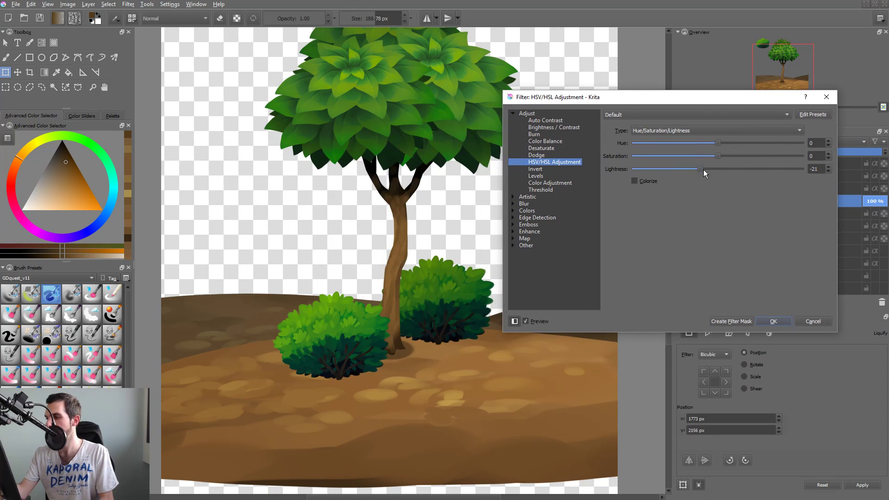
pyautogui.moveTo(700, 170); pyautogui.dragTo(696, 171)
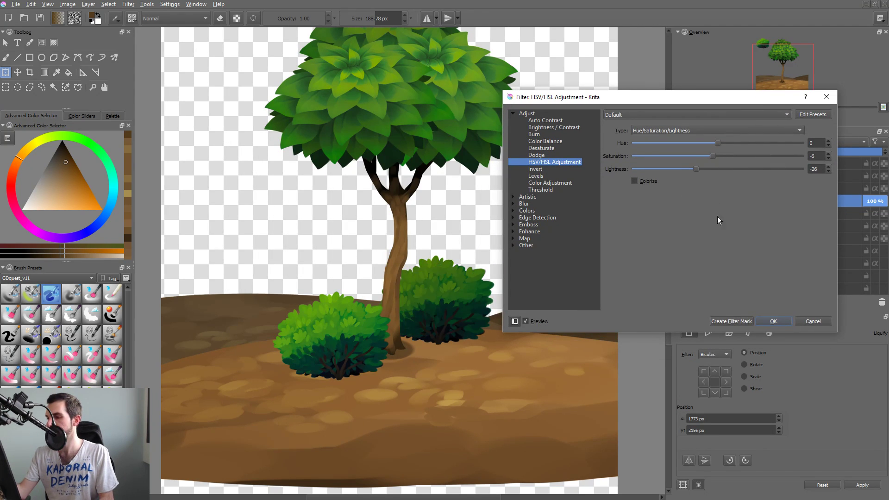
pyautogui.press('Return')
pyautogui.press('t')
pyautogui.moveTo(469, 319)
pyautogui.mouseDown()
pyautogui.moveTo(451, 320)
pyautogui.moveTo(463, 321)
pyautogui.mouseUp()
# Duplicate the darkened shrub layer and move the copy to the trunk's left, behind the bright front shrub.
pyautogui.click(348, 332)
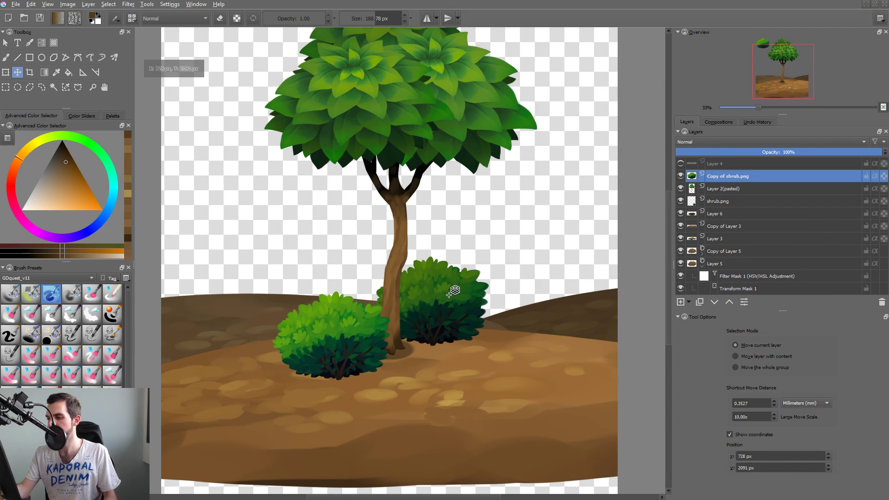
pyautogui.click(453, 318)
pyautogui.hotkey('ctrl', 'j')
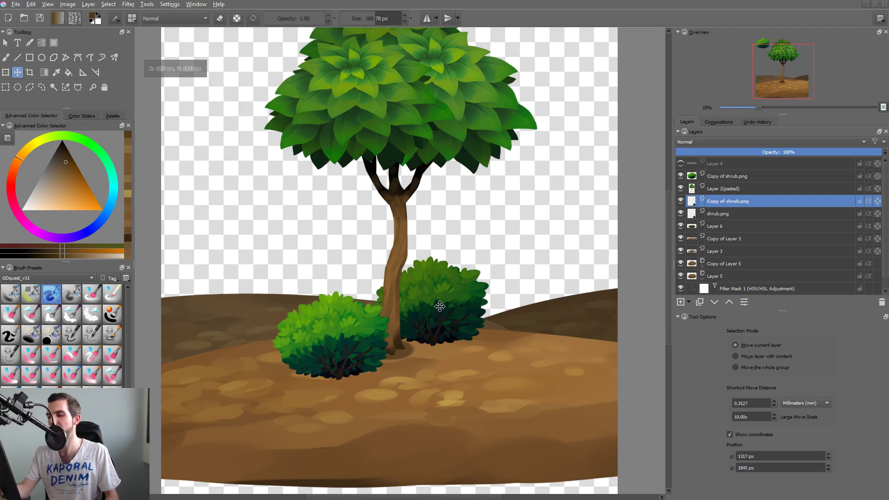
pyautogui.moveTo(461, 307); pyautogui.dragTo(370, 303)
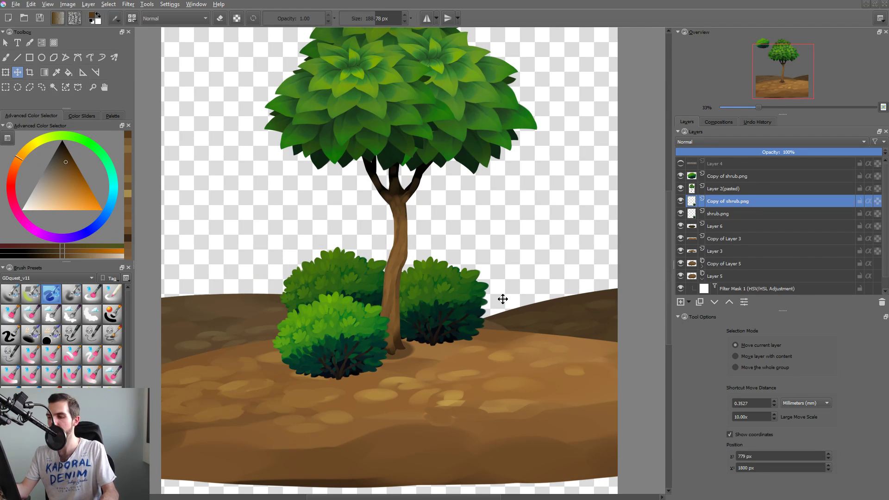
# Darken the rear shrub copy with two HSV/HSL Adjustments of lightness -11, and place it closer to the trunk beneath the shrub.png layer.
pyautogui.hotkey('ctrl', 'u')
pyautogui.moveTo(452, 209); pyautogui.dragTo(442, 212)
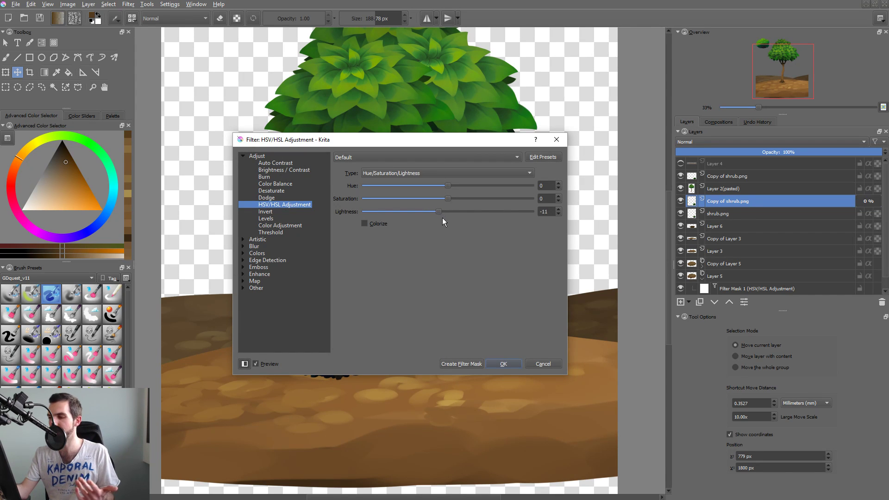
pyautogui.click(503, 363)
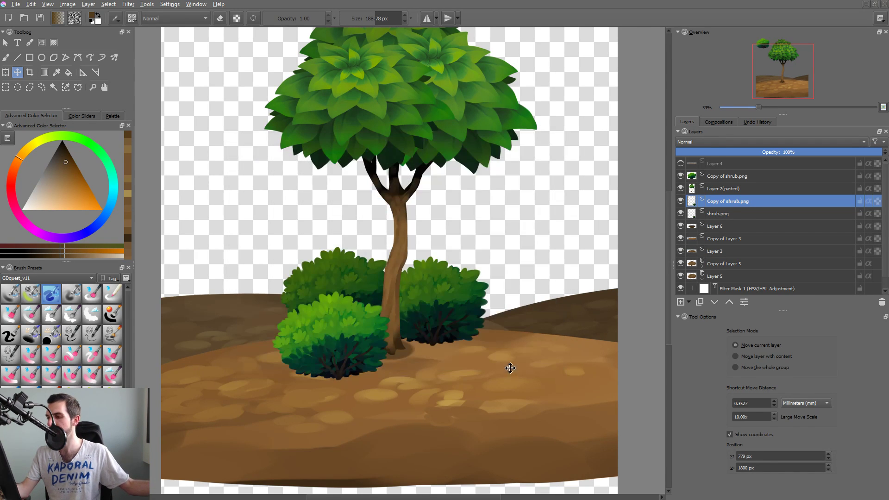
pyautogui.hotkey('ctrl', 'u')
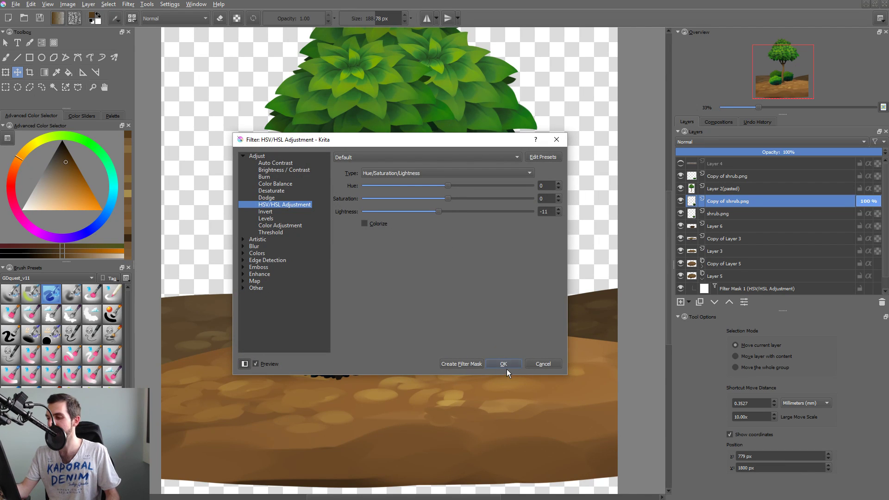
pyautogui.click(505, 365)
pyautogui.moveTo(412, 292); pyautogui.dragTo(410, 291)
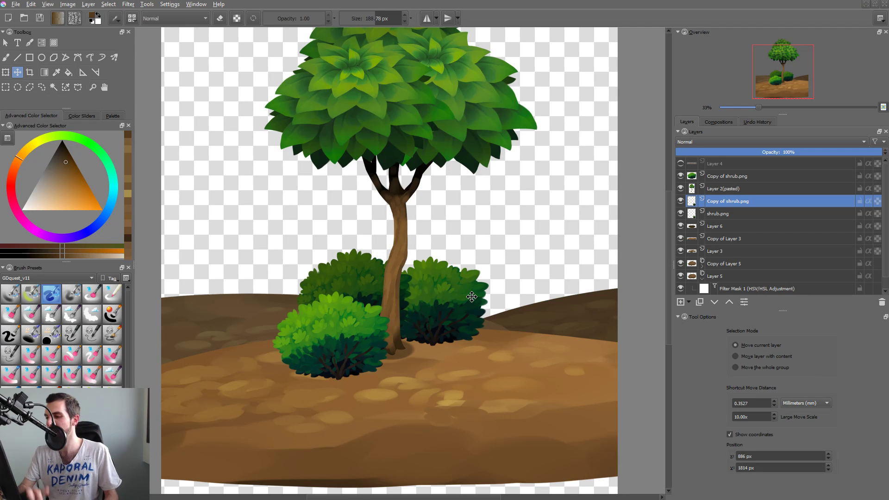
pyautogui.hotkey('ctrl', 'pagedown')
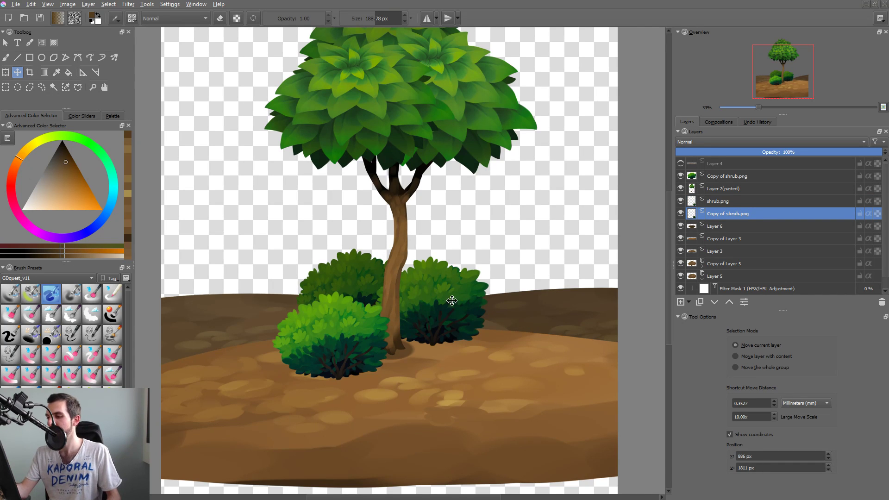
# Transform the shrub.png layer right of the trunk, making the shrub slightly larger, tilting its outline and shifting it a little to the right.
pyautogui.press('pageup')
pyautogui.moveTo(453, 302); pyautogui.dragTo(457, 305)
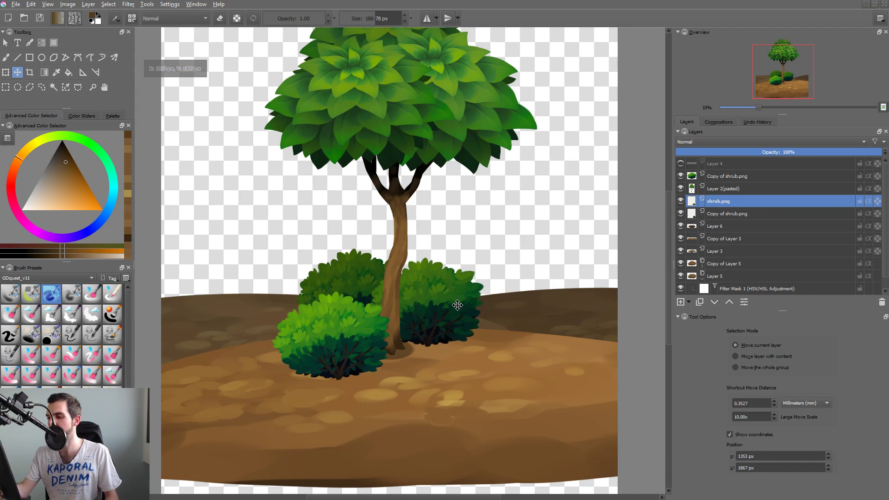
pyautogui.hotkey('ctrl', 't')
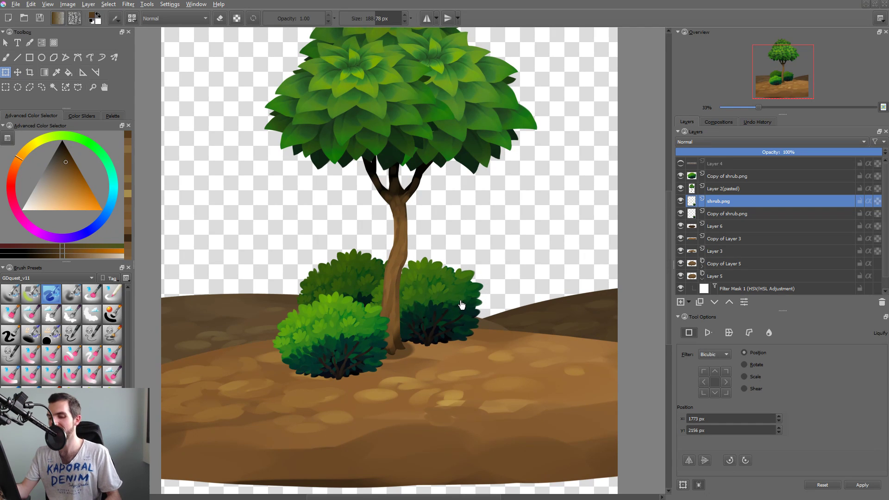
pyautogui.moveTo(459, 303); pyautogui.dragTo(453, 304)
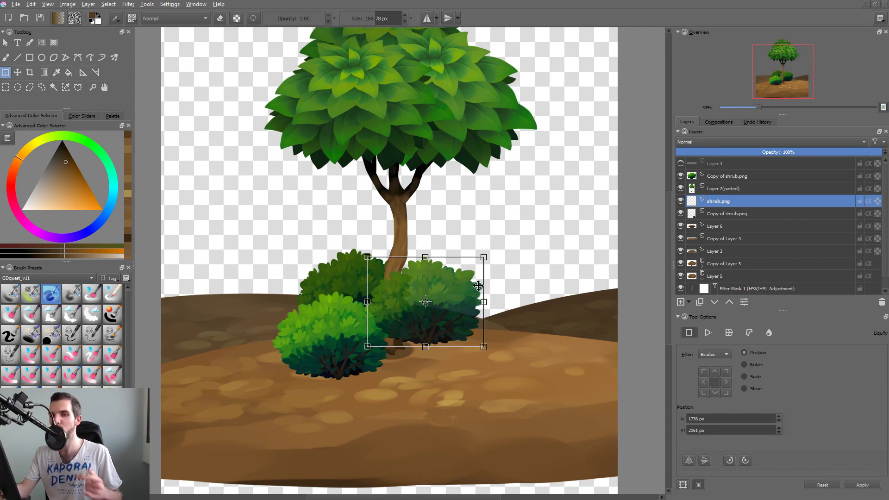
pyautogui.moveTo(484, 257); pyautogui.dragTo(491, 274)
pyautogui.keyDown('ctrl'); pyautogui.moveTo(536, 311); pyautogui.dragTo(532, 316); pyautogui.keyUp('ctrl')
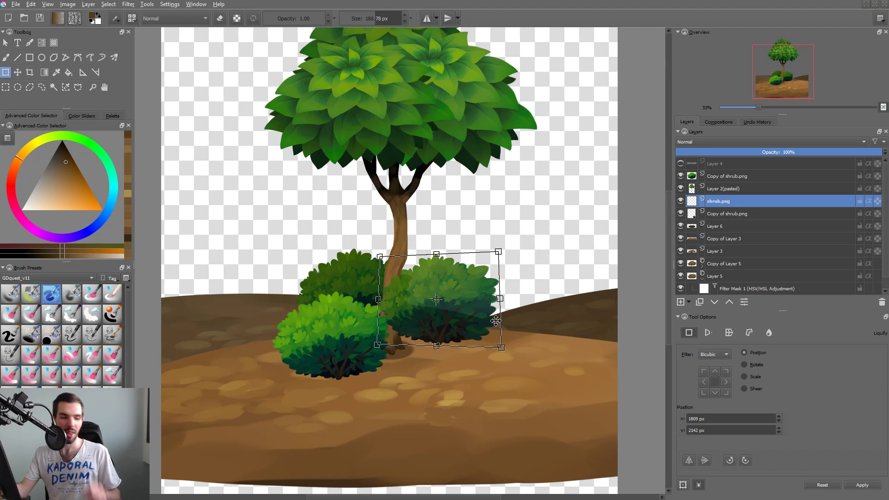
pyautogui.press('Return')
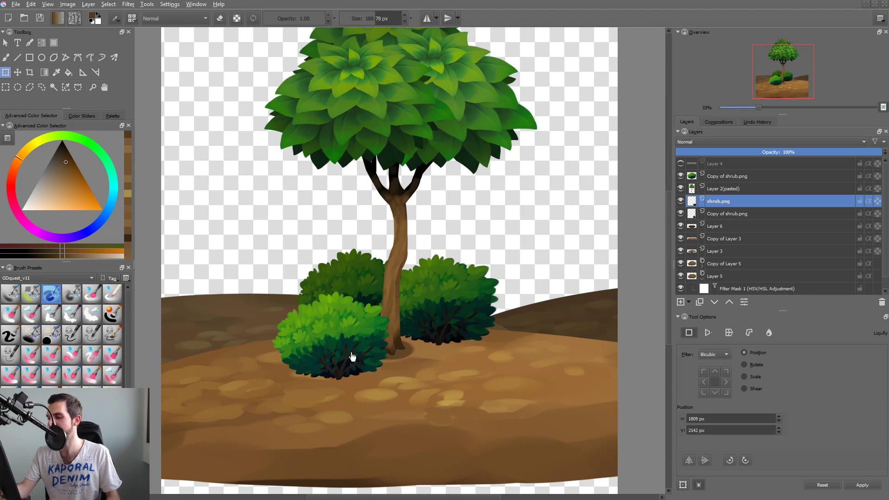
# Nudge the bright front shrub at the trunk's left slightly lower on the ground.
pyautogui.keyDown('ctrl'); pyautogui.moveTo(489, 297); pyautogui.dragTo(459, 351); pyautogui.keyUp('ctrl')
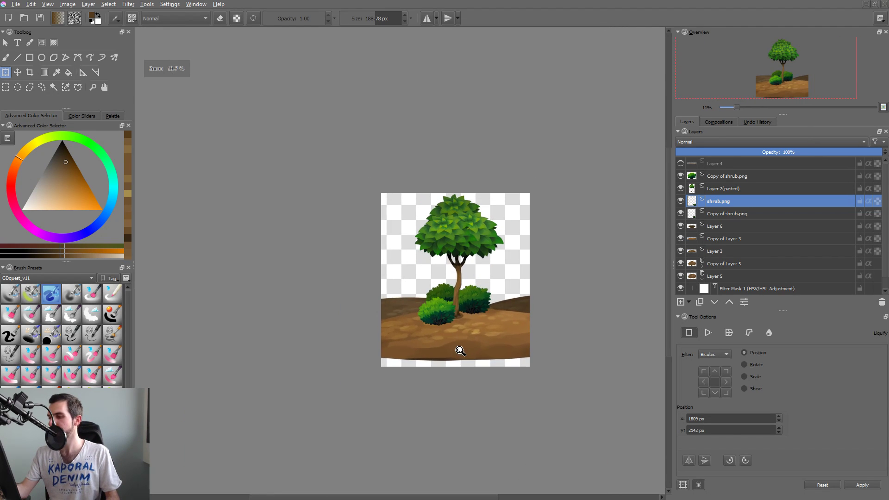
pyautogui.click(441, 314)
pyautogui.press('t')
pyautogui.moveTo(441, 315); pyautogui.dragTo(441, 316)
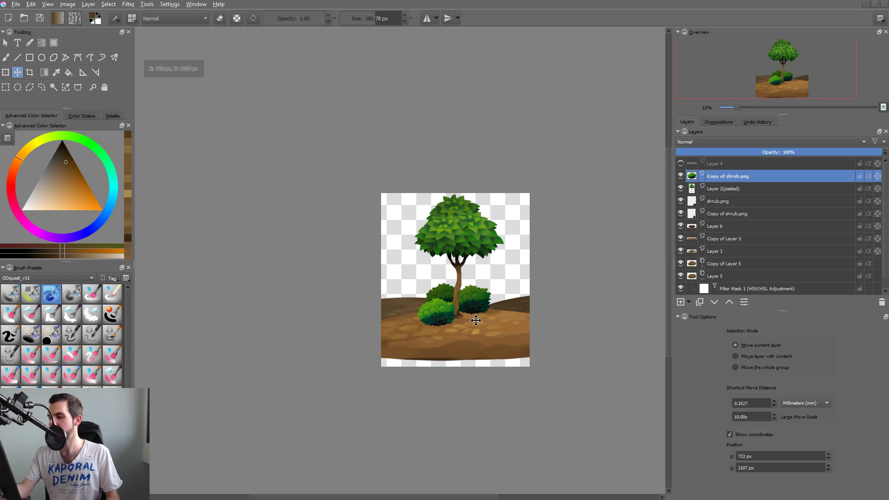
pyautogui.moveTo(532, 312); pyautogui.dragTo(528, 315)
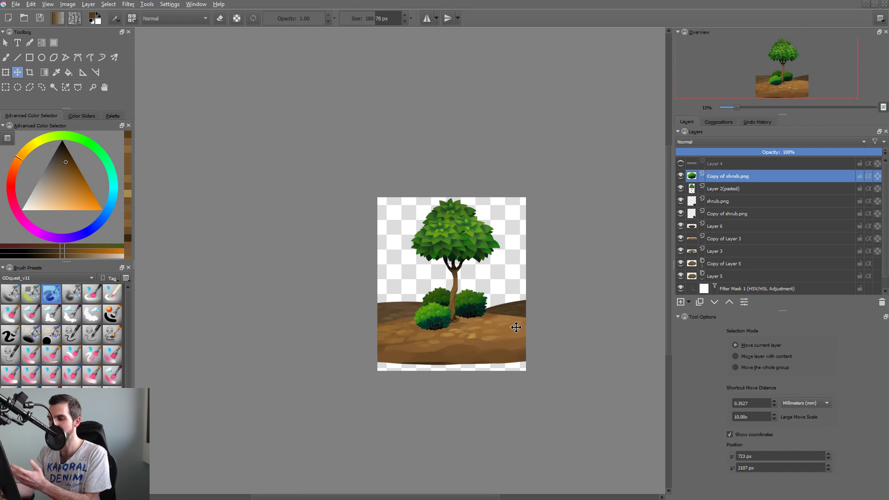
pyautogui.moveTo(479, 326); pyautogui.dragTo(483, 325)
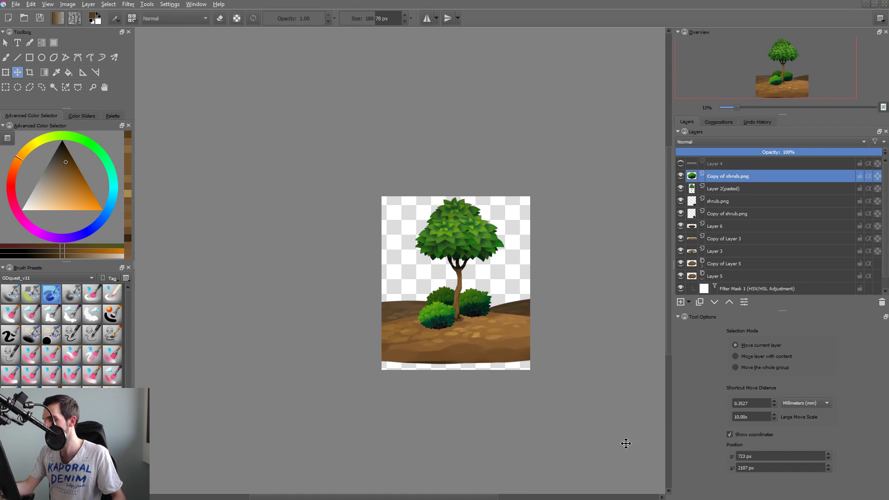
pyautogui.press('super')
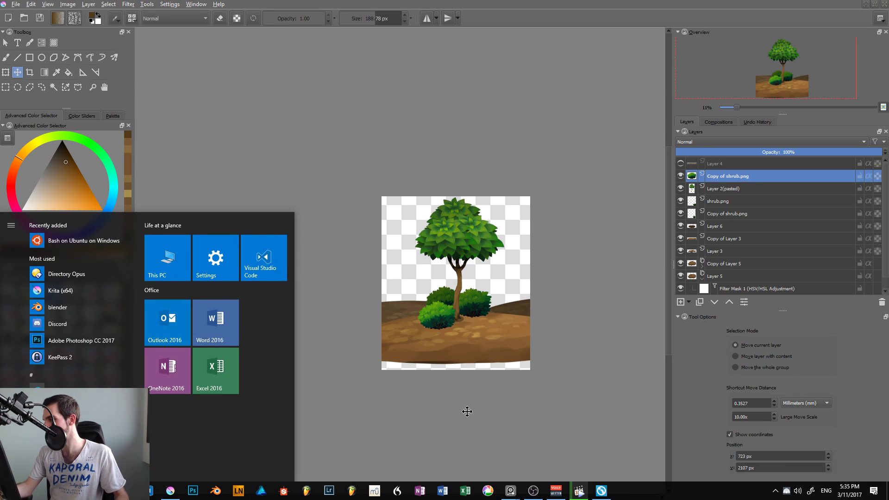
pyautogui.press('super')
pyautogui.scroll(3, 439, 316)
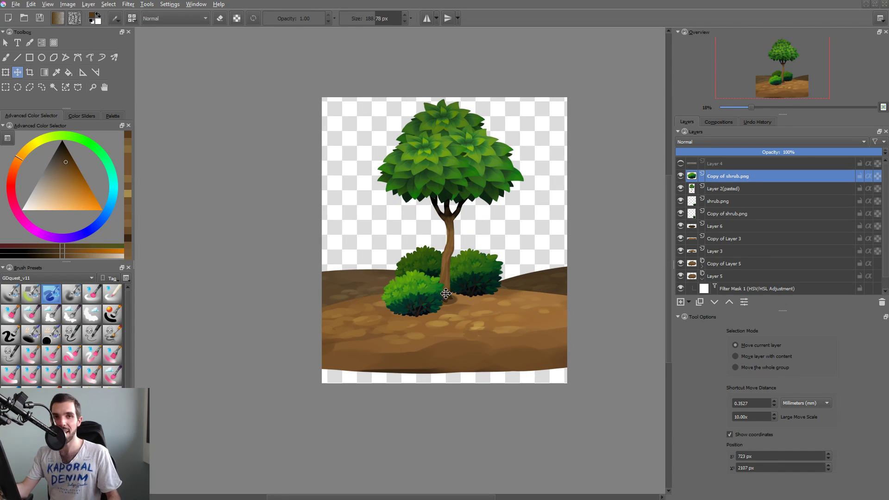
pyautogui.press('super+1')
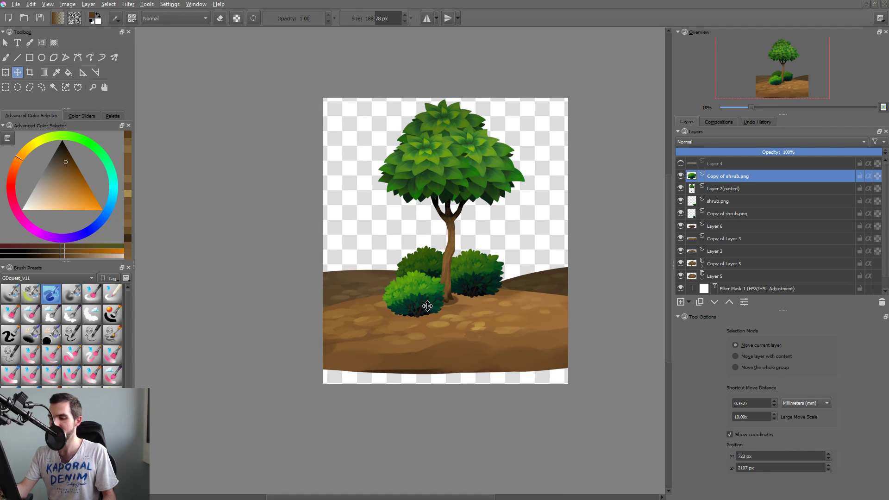
# Duplicate the bright front shrub, move the copy farther left and slightly up, and order it below the original.
pyautogui.hotkey('ctrl', 'j')
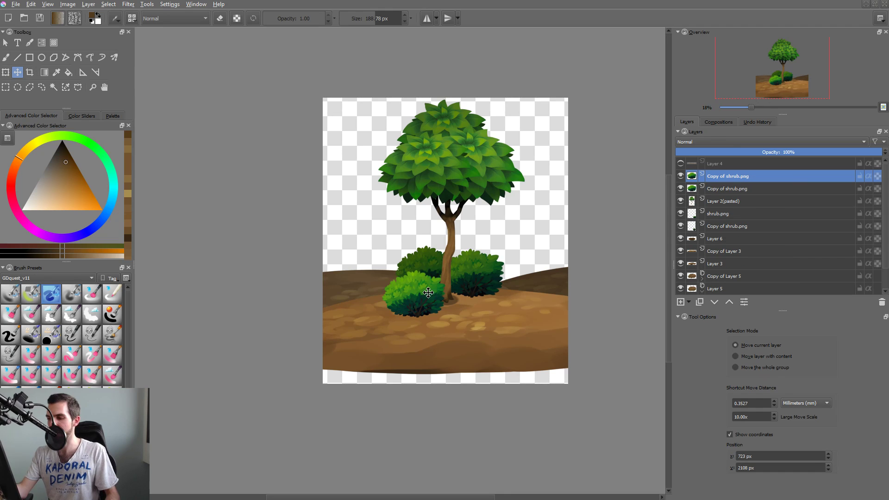
pyautogui.moveTo(458, 302); pyautogui.dragTo(388, 288)
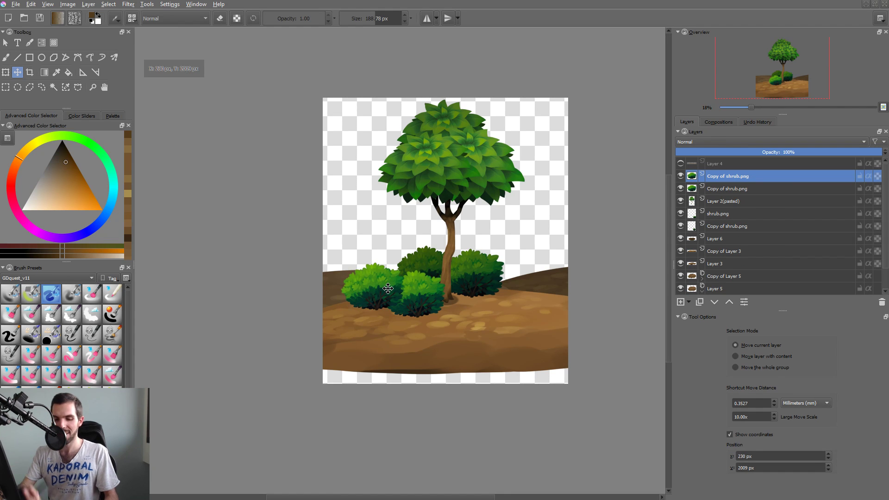
pyautogui.press('pagedown')
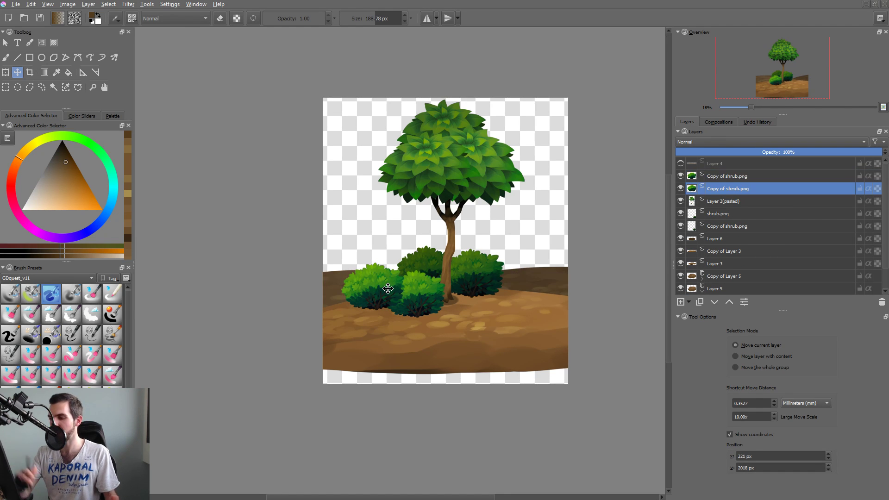
# Darken the leftmost shrub with an HSV/HSL Adjustment of hue 1, saturation -5 and lightness -16.
pyautogui.hotkey('ctrl', 'u')
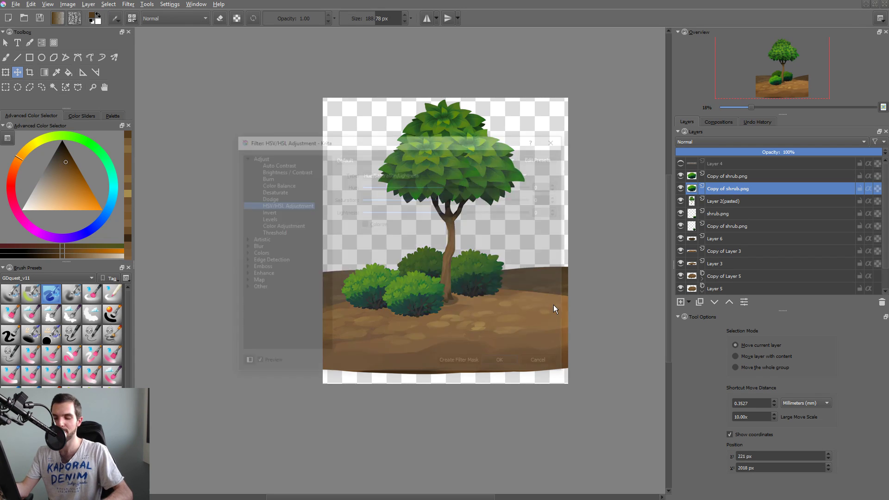
pyautogui.moveTo(455, 146); pyautogui.dragTo(465, 139)
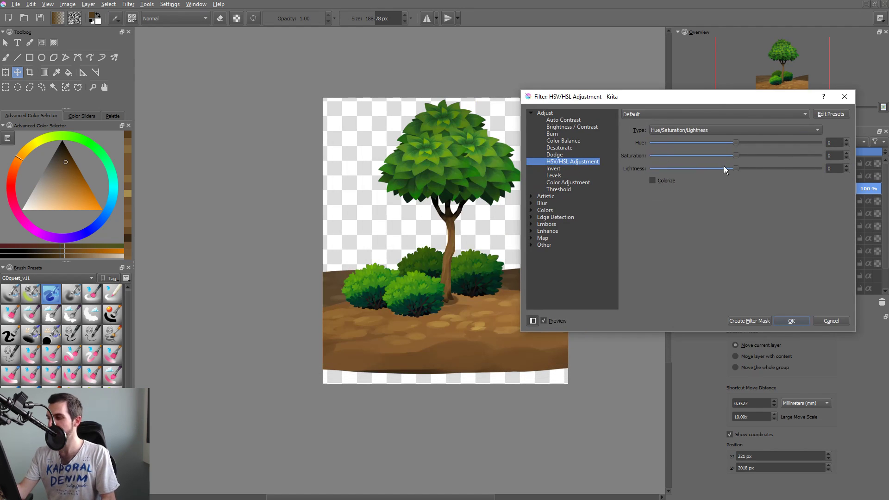
pyautogui.moveTo(736, 169); pyautogui.dragTo(736, 148)
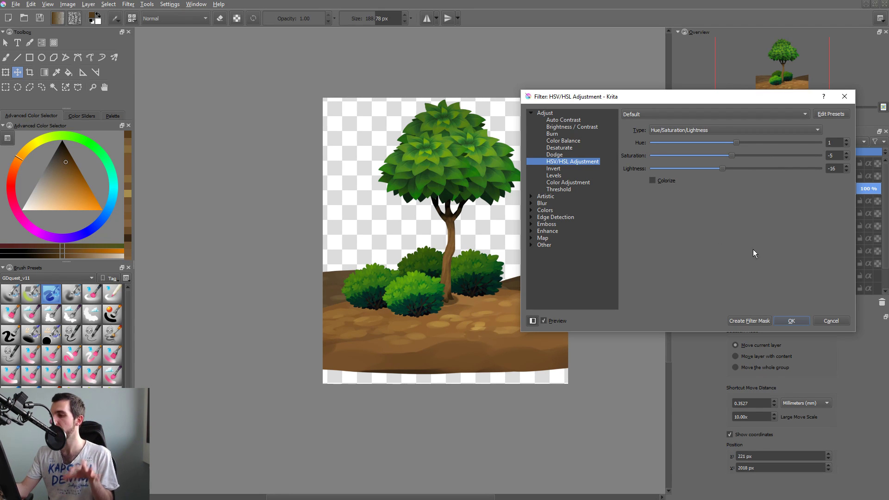
pyautogui.click(792, 321)
# Duplicate the darkened leftmost shrub and scale the copy down slightly.
pyautogui.hotkey('ctrl', 'j')
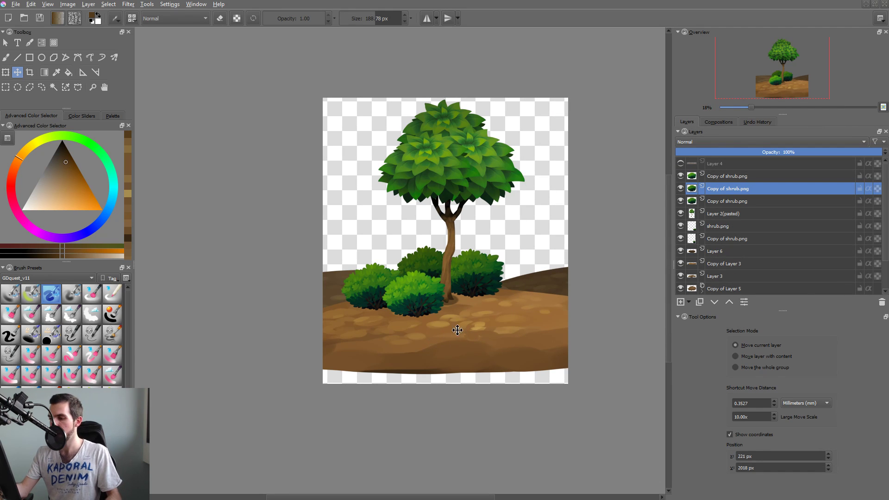
pyautogui.hotkey('ctrl', 't')
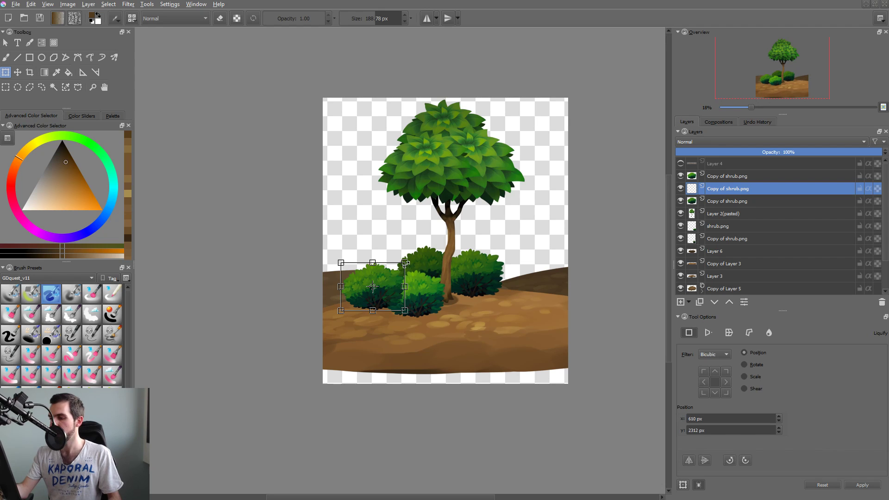
pyautogui.moveTo(405, 262); pyautogui.dragTo(400, 268)
pyautogui.press('Return')
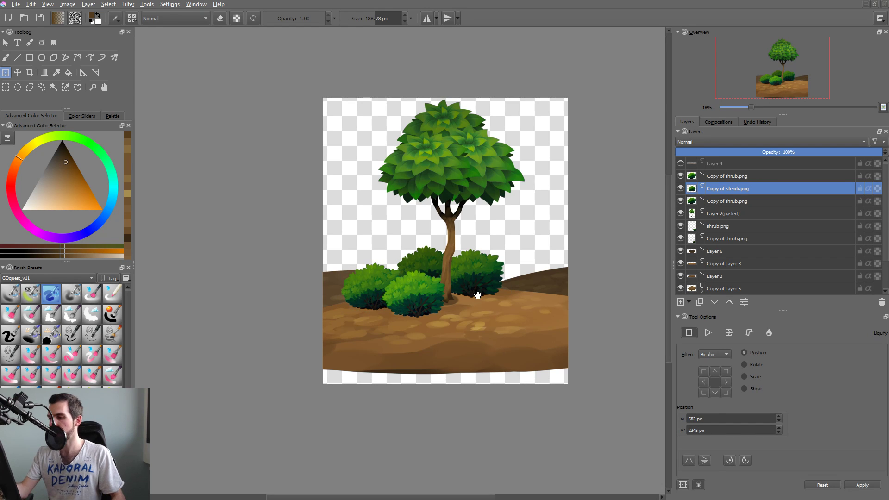
# Toggle the shrub copies' visibility to identify the redundant full-size version of the leftmost shrub, and delete its layer.
pyautogui.click(680, 176)
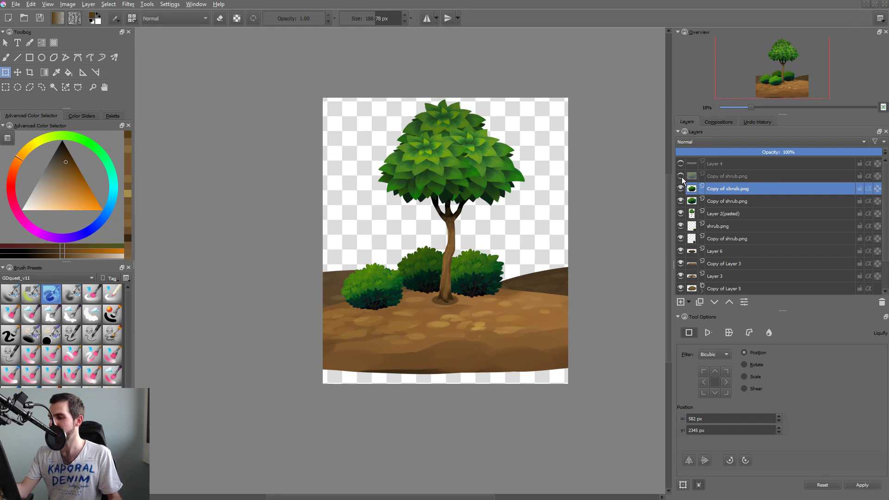
pyautogui.click(680, 176)
pyautogui.click(680, 188)
pyautogui.click(681, 188)
pyautogui.click(680, 201)
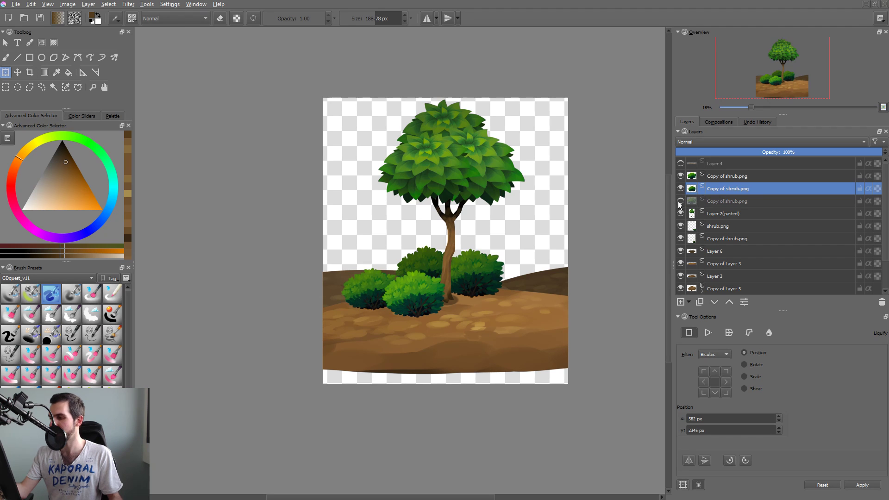
pyautogui.click(703, 202)
pyautogui.hotkey('shift', 'Delete')
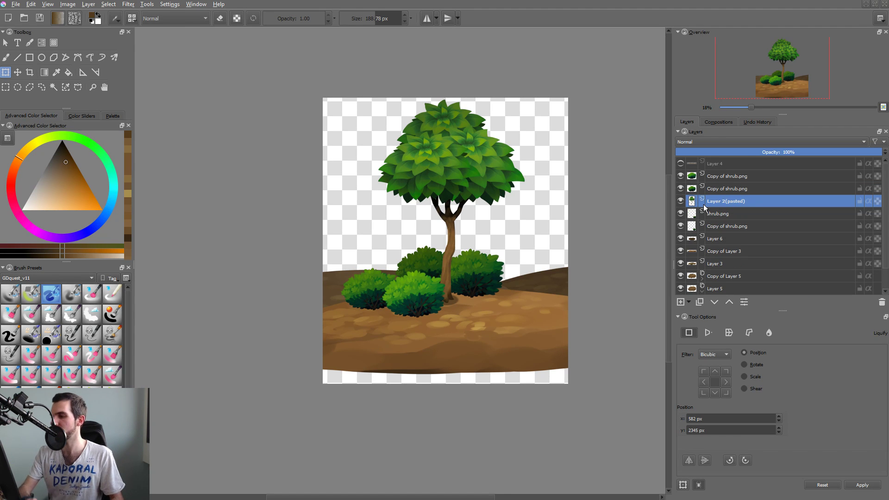
# Duplicate the dark shrub just right of the tree trunk.
pyautogui.click(434, 291)
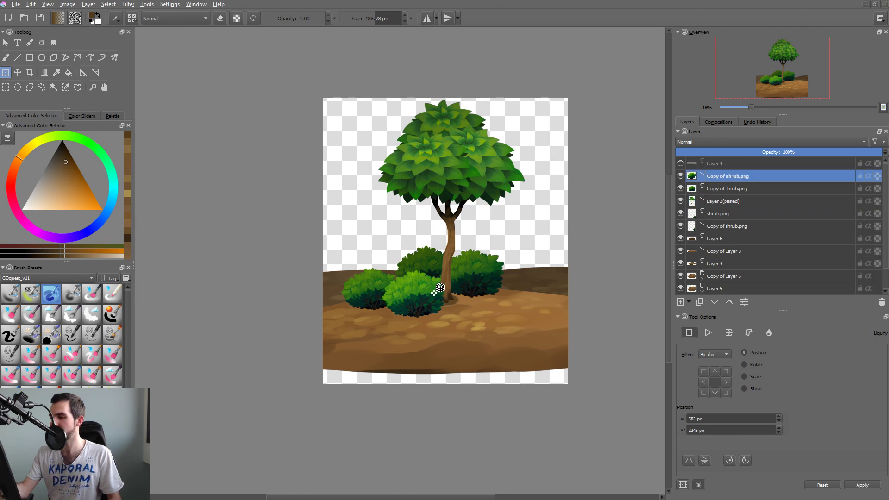
pyautogui.click(477, 285)
pyautogui.hotkey('ctrl', 'j')
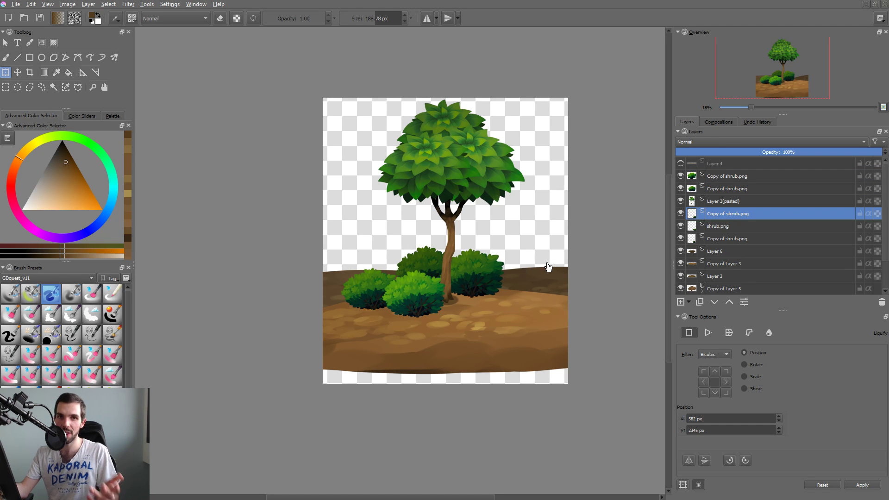
# Move the shrub copy to the lower right of its original, scale it down and rotate it slightly.
pyautogui.press('m')
pyautogui.moveTo(500, 282); pyautogui.dragTo(526, 304)
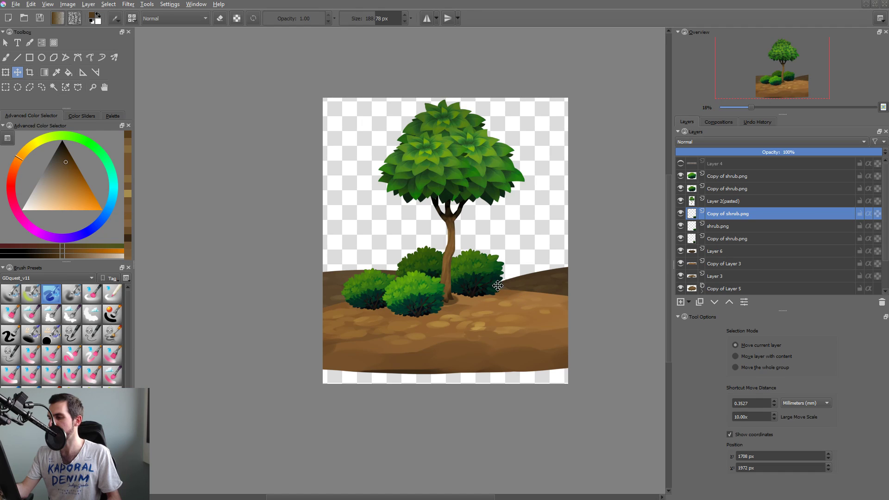
pyautogui.hotkey('ctrl', 't')
pyautogui.moveTo(492, 281); pyautogui.dragTo(537, 295)
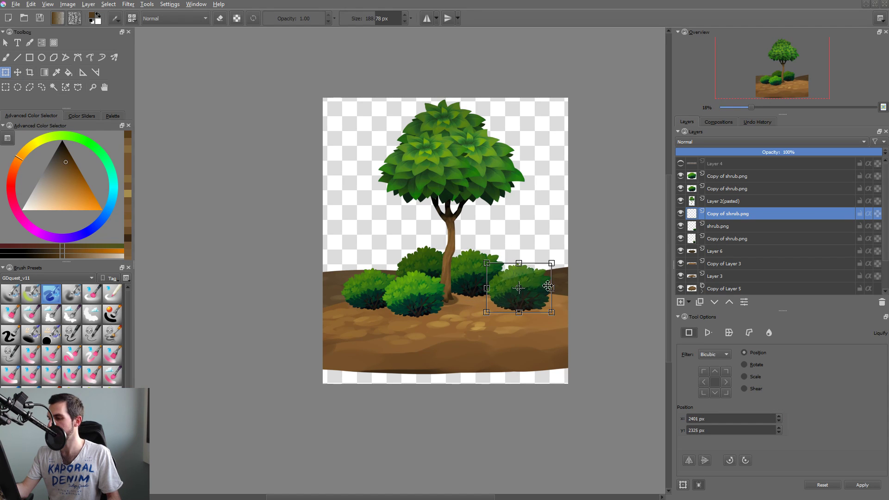
pyautogui.moveTo(552, 263); pyautogui.dragTo(545, 303)
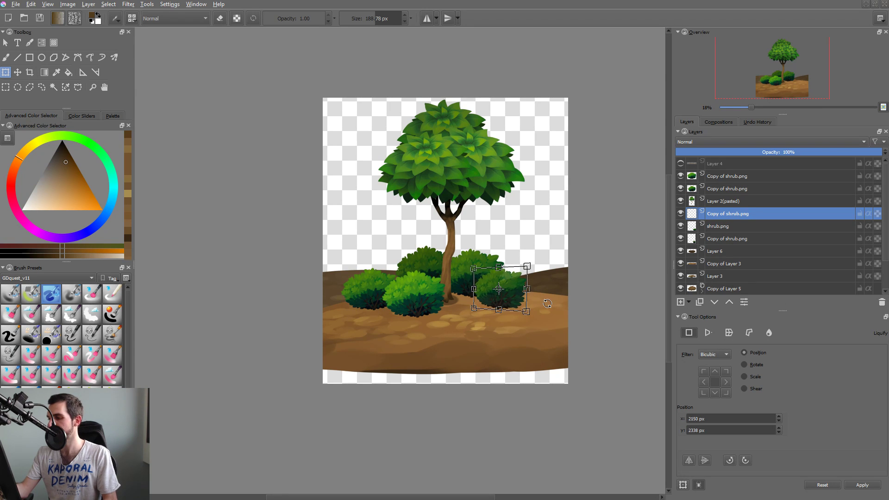
pyautogui.press('Return')
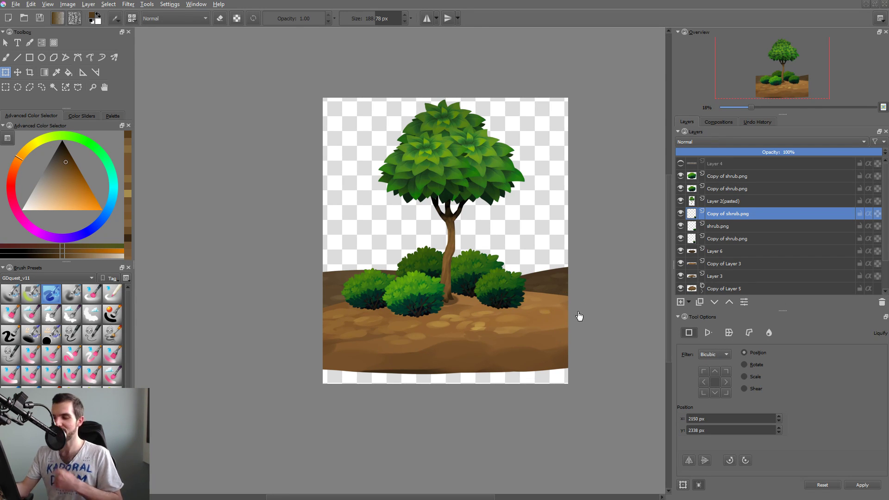
pyautogui.moveTo(549, 335)
pyautogui.mouseDown()
pyautogui.moveTo(541, 343)
pyautogui.moveTo(565, 341)
pyautogui.mouseUp()
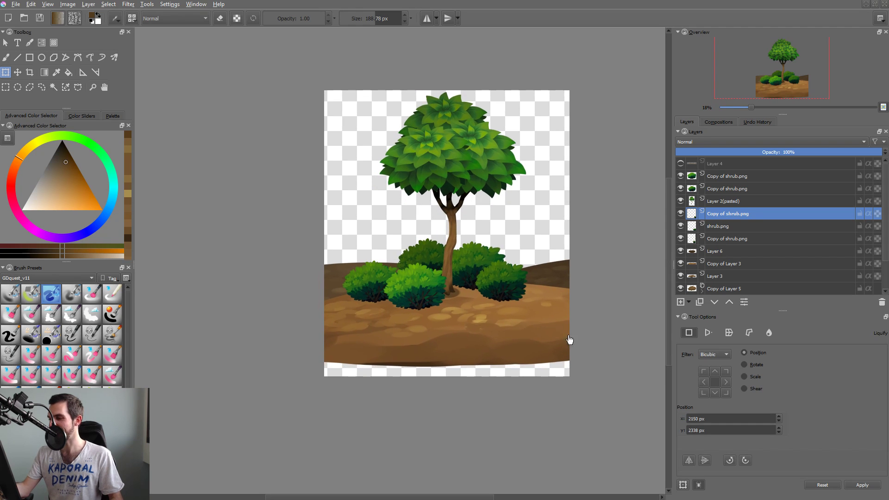